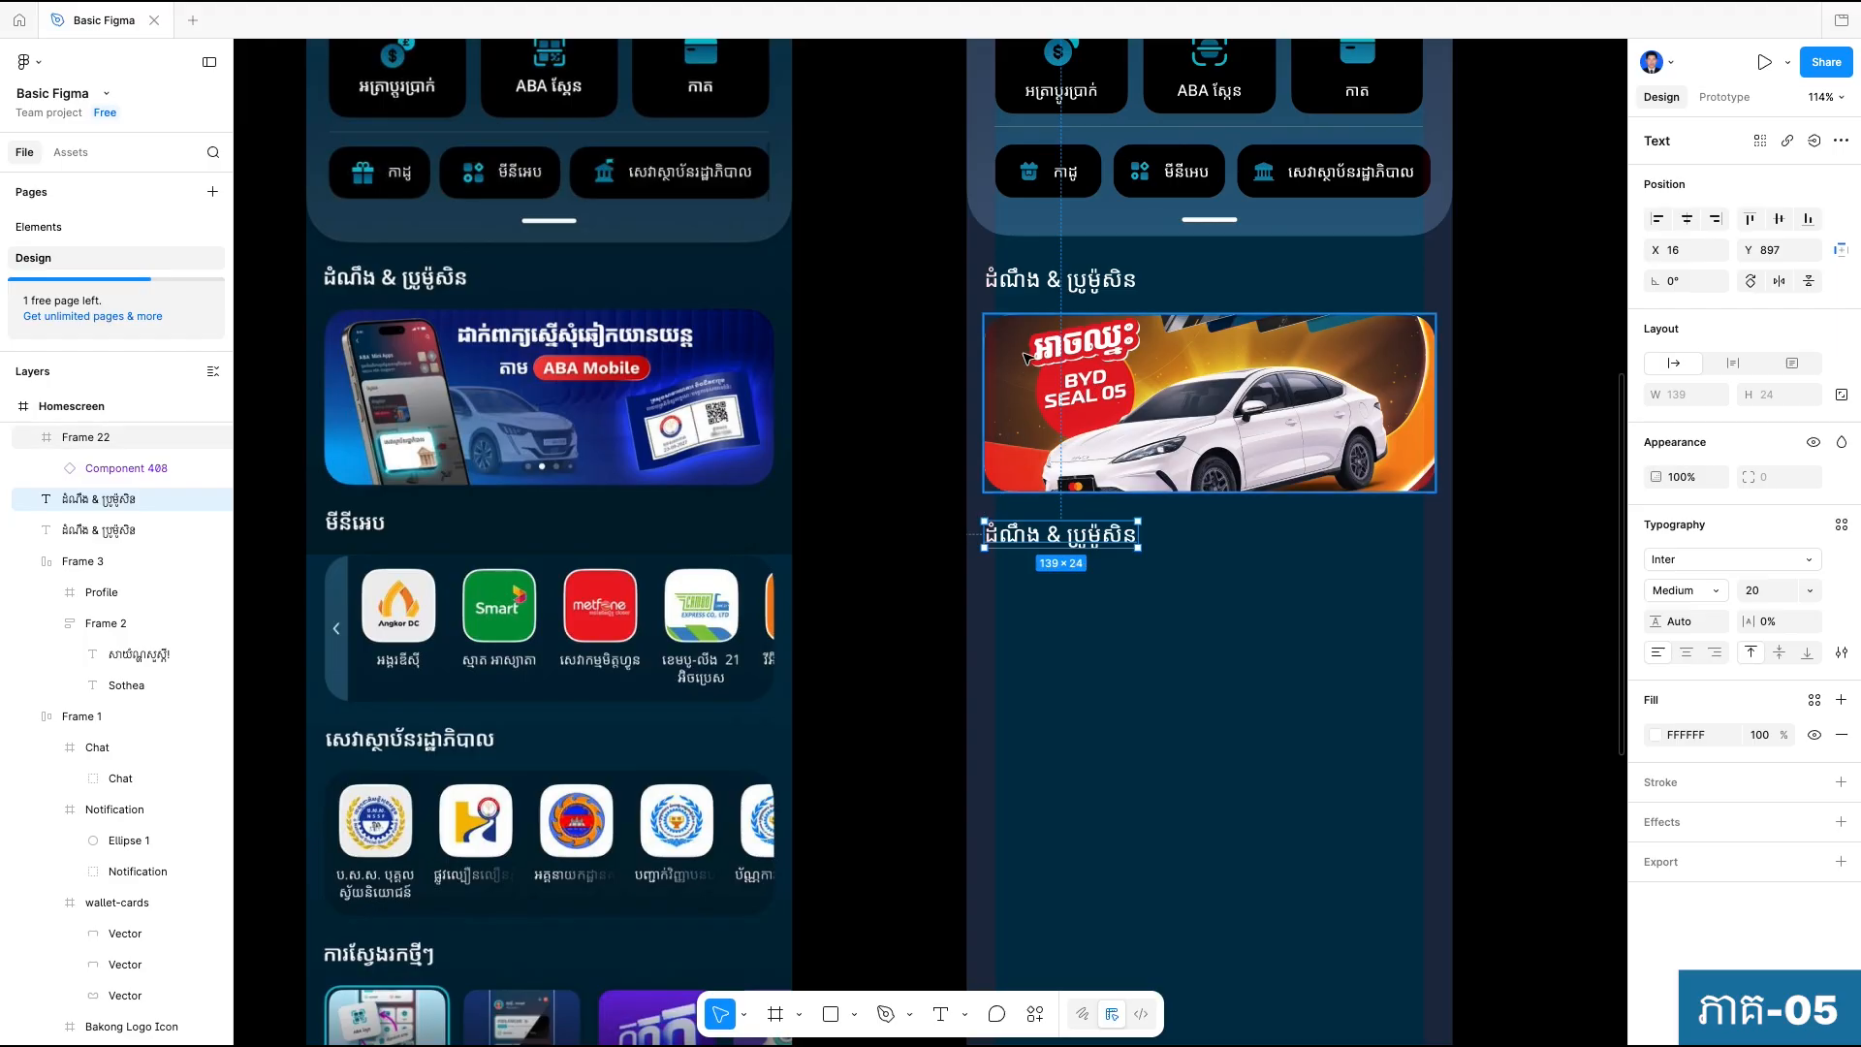
scroll(1025, 353, up, 3)
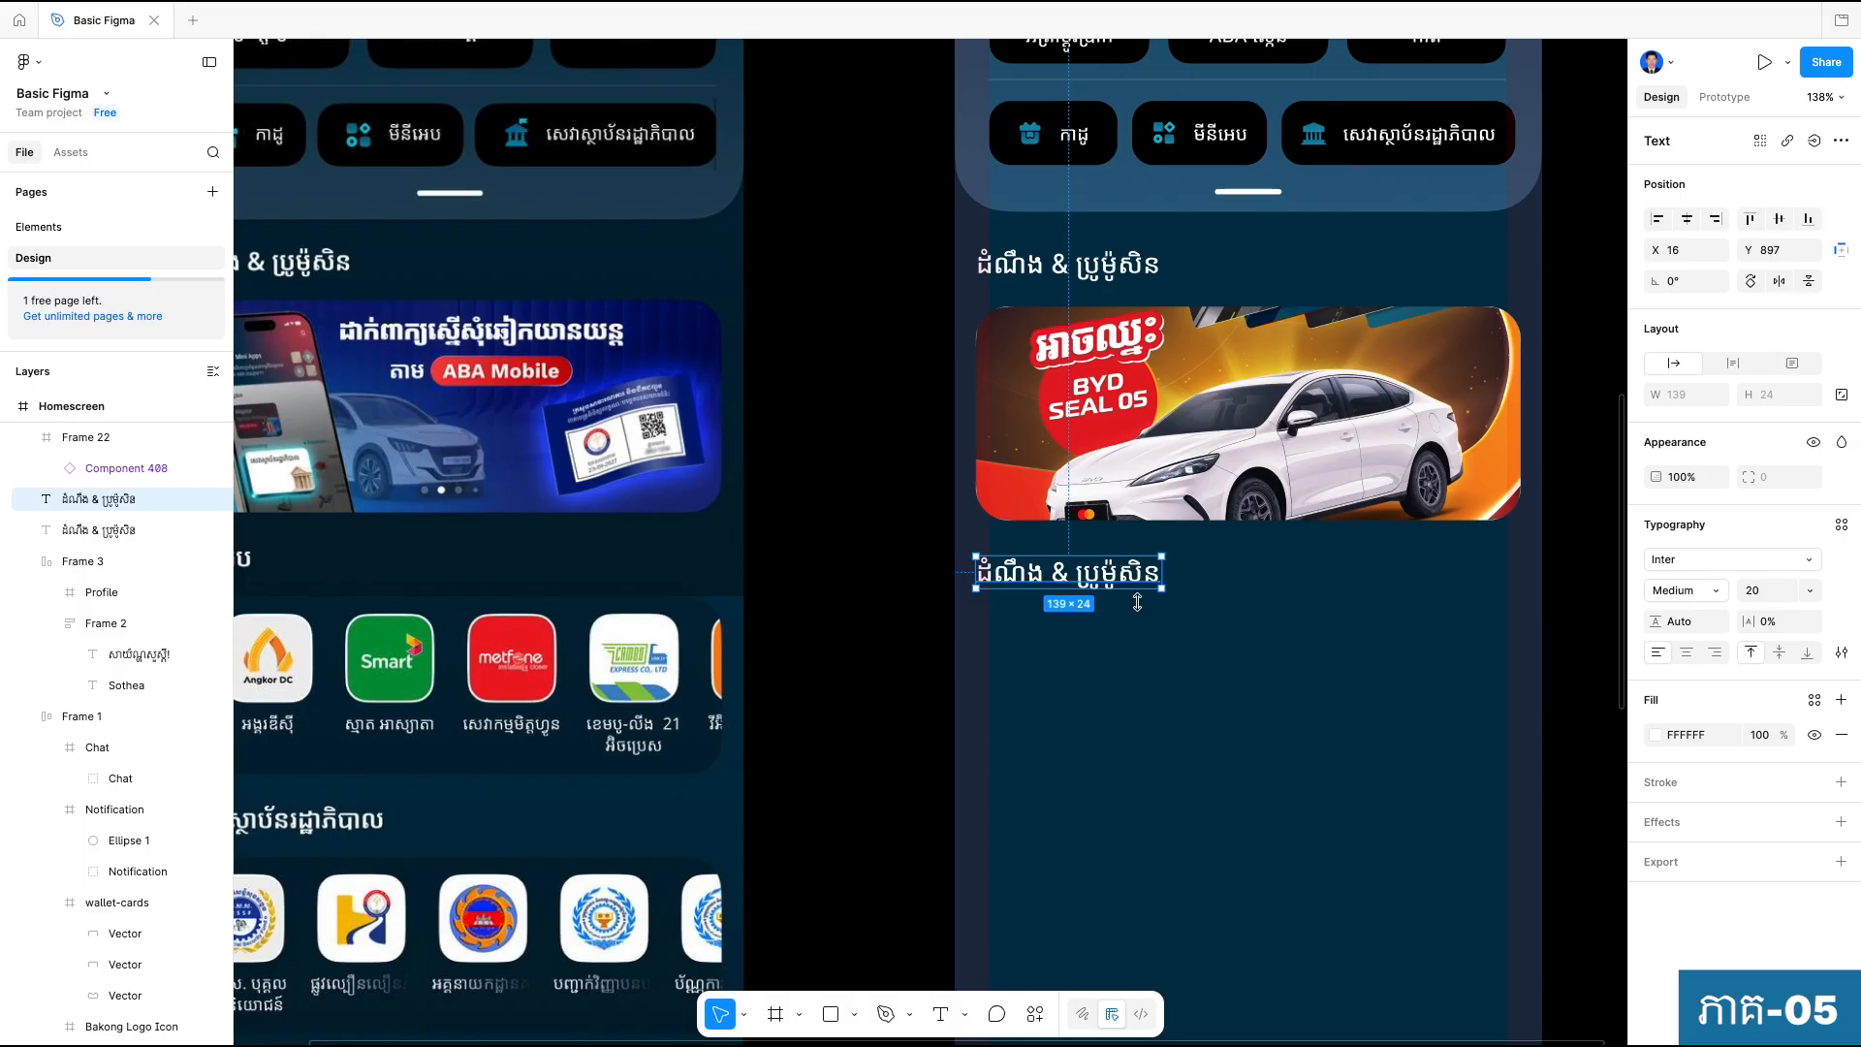
scroll(1147, 642, down, 5)
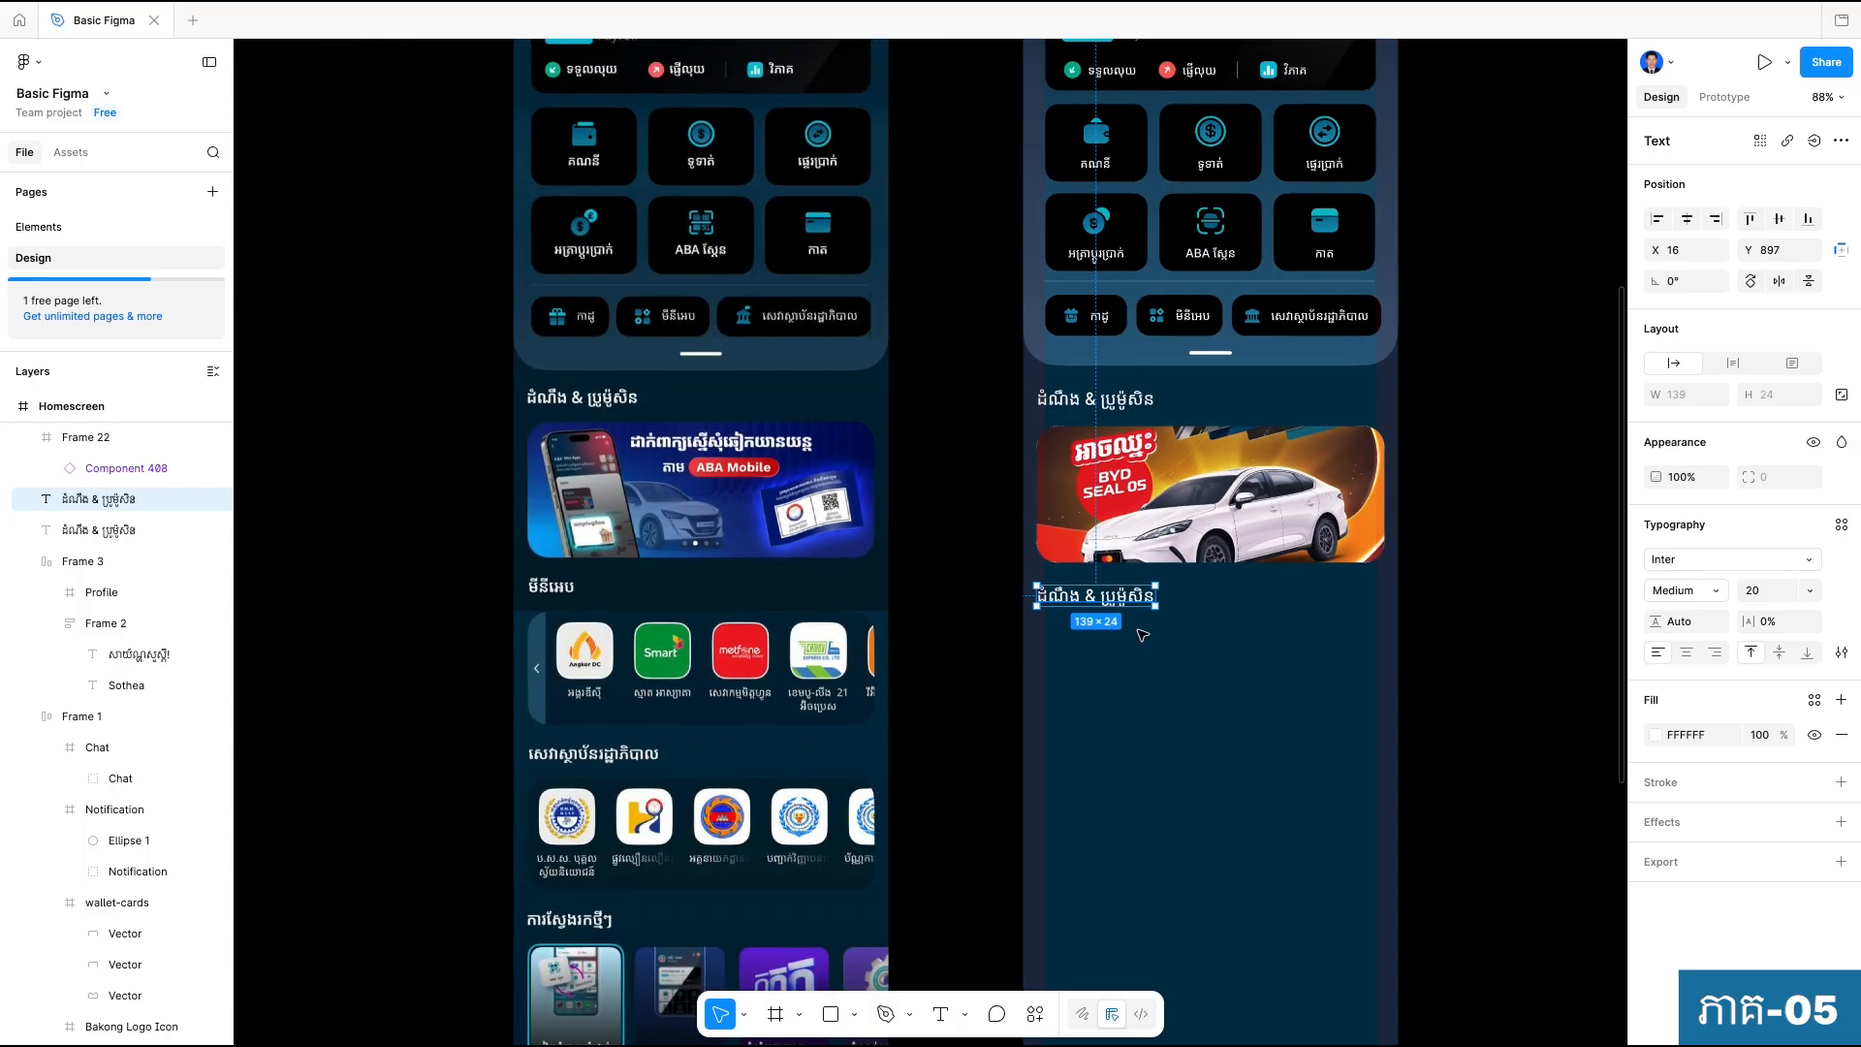
click(1074, 684)
scroll(1093, 637, up, 2)
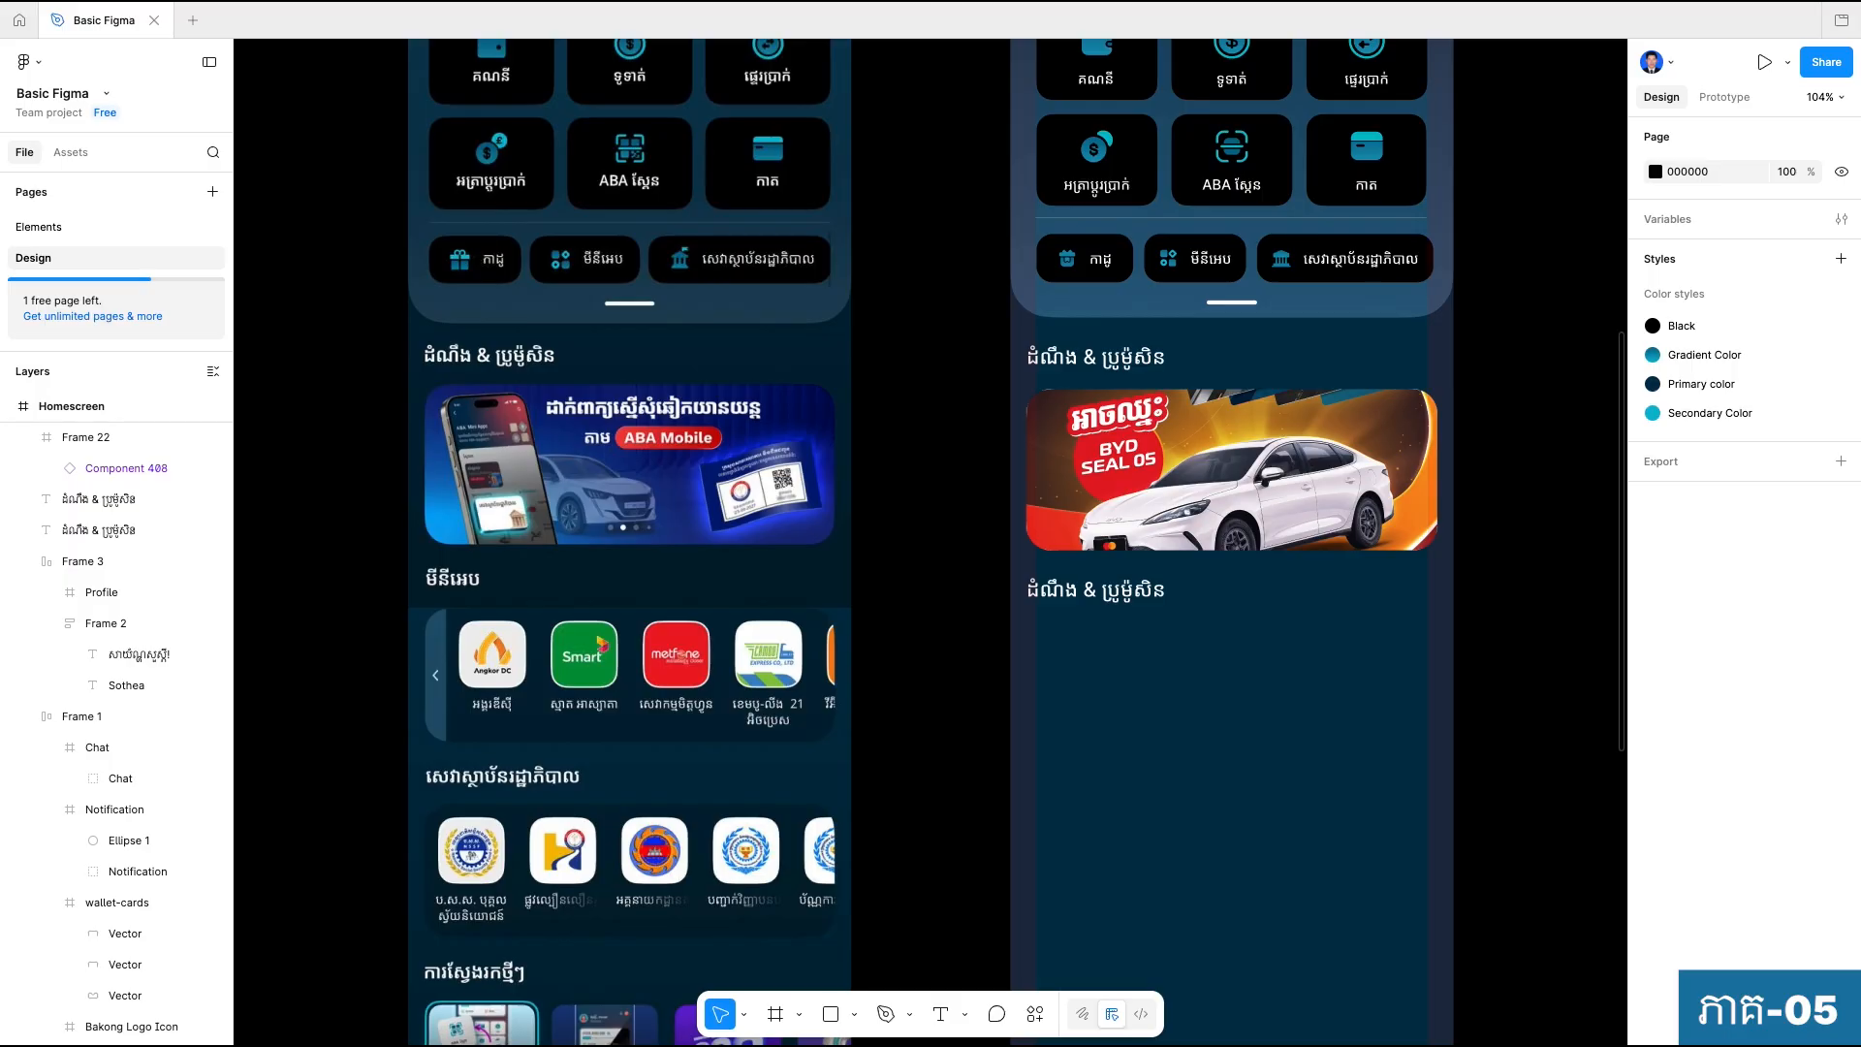
click(1111, 593)
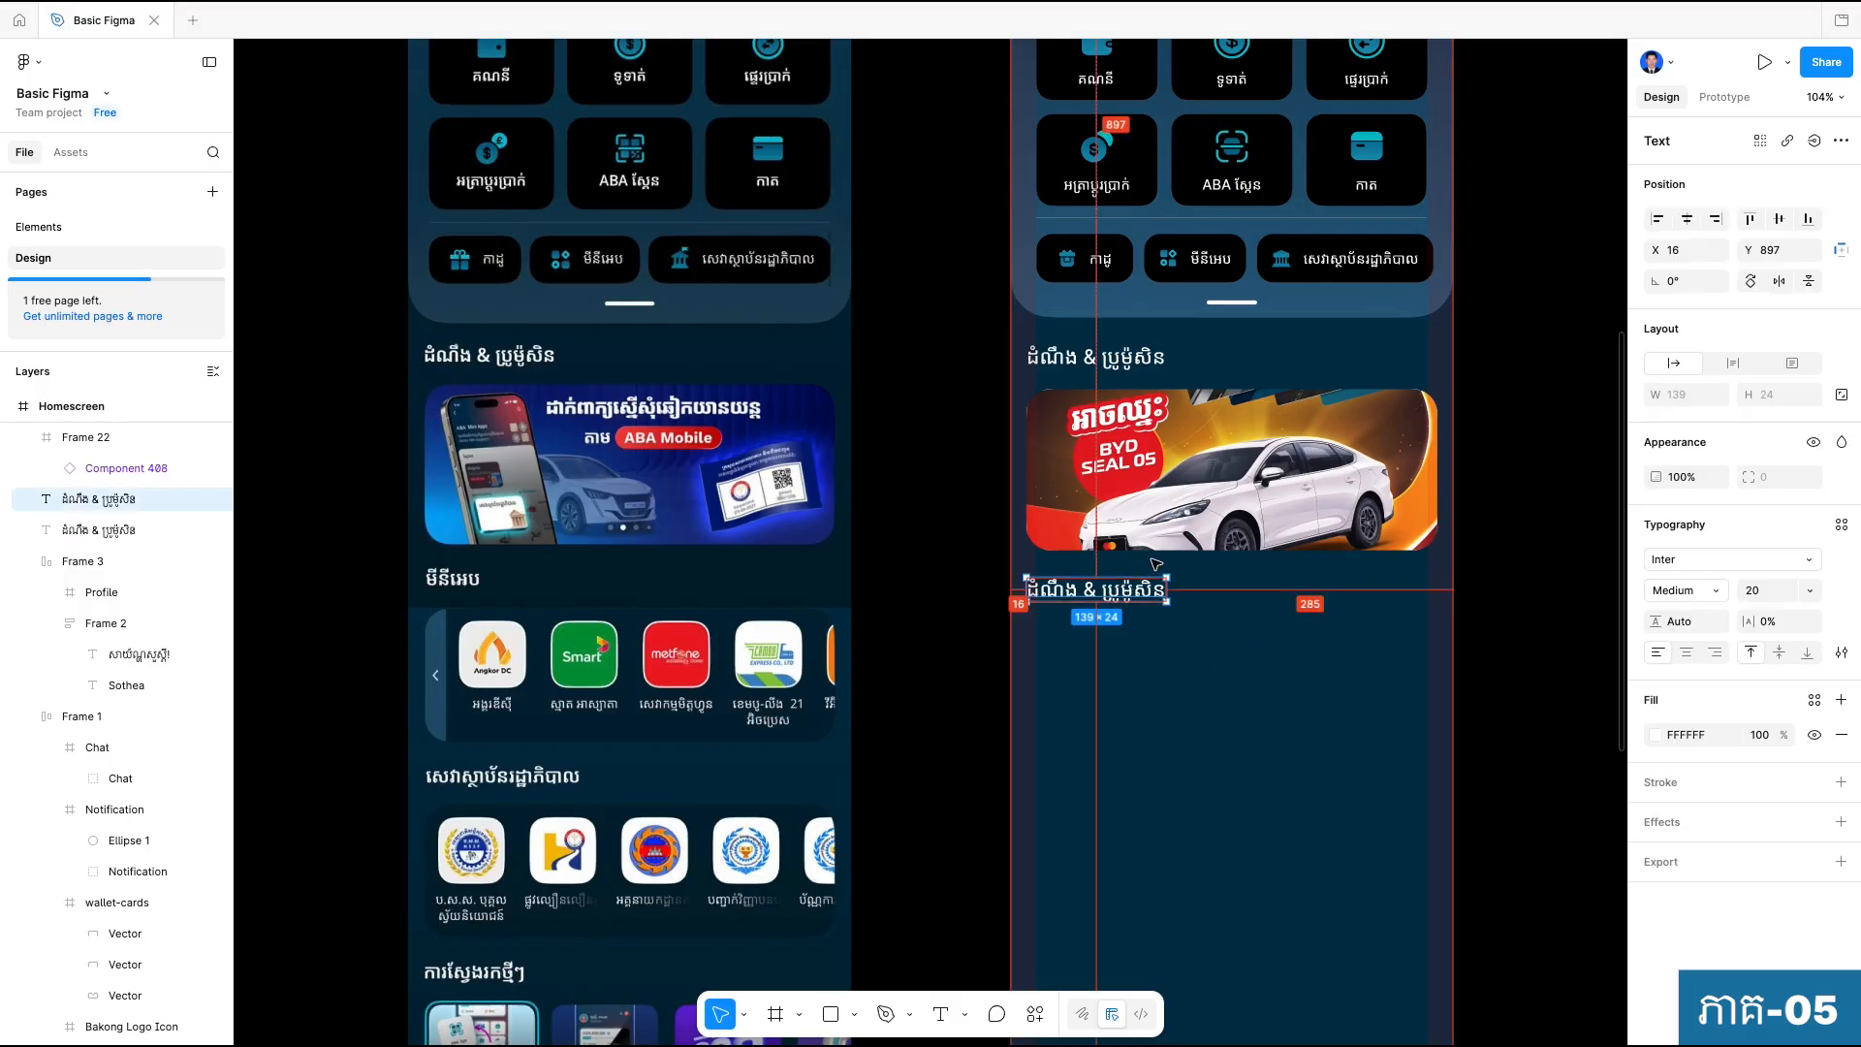
click(1221, 678)
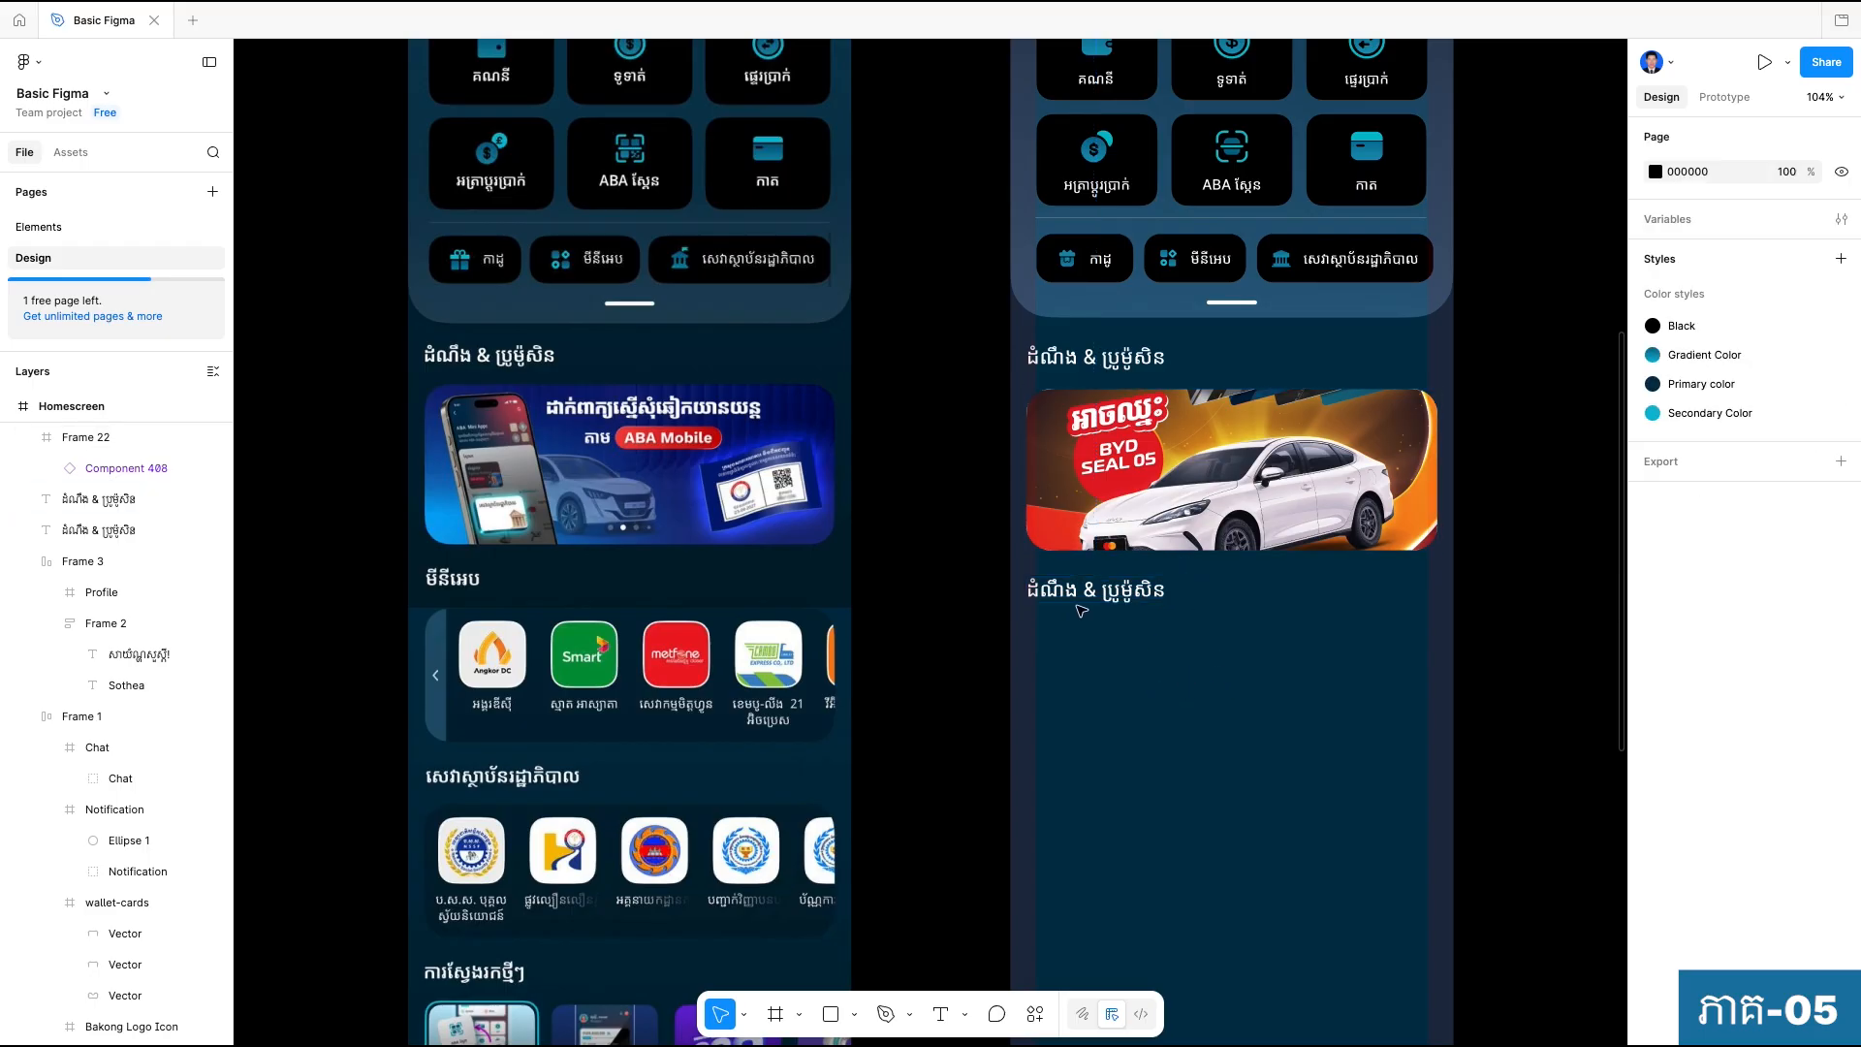
Replace the text of the duplicated heading below the car banner with "មីនីអេប".
click(1111, 592)
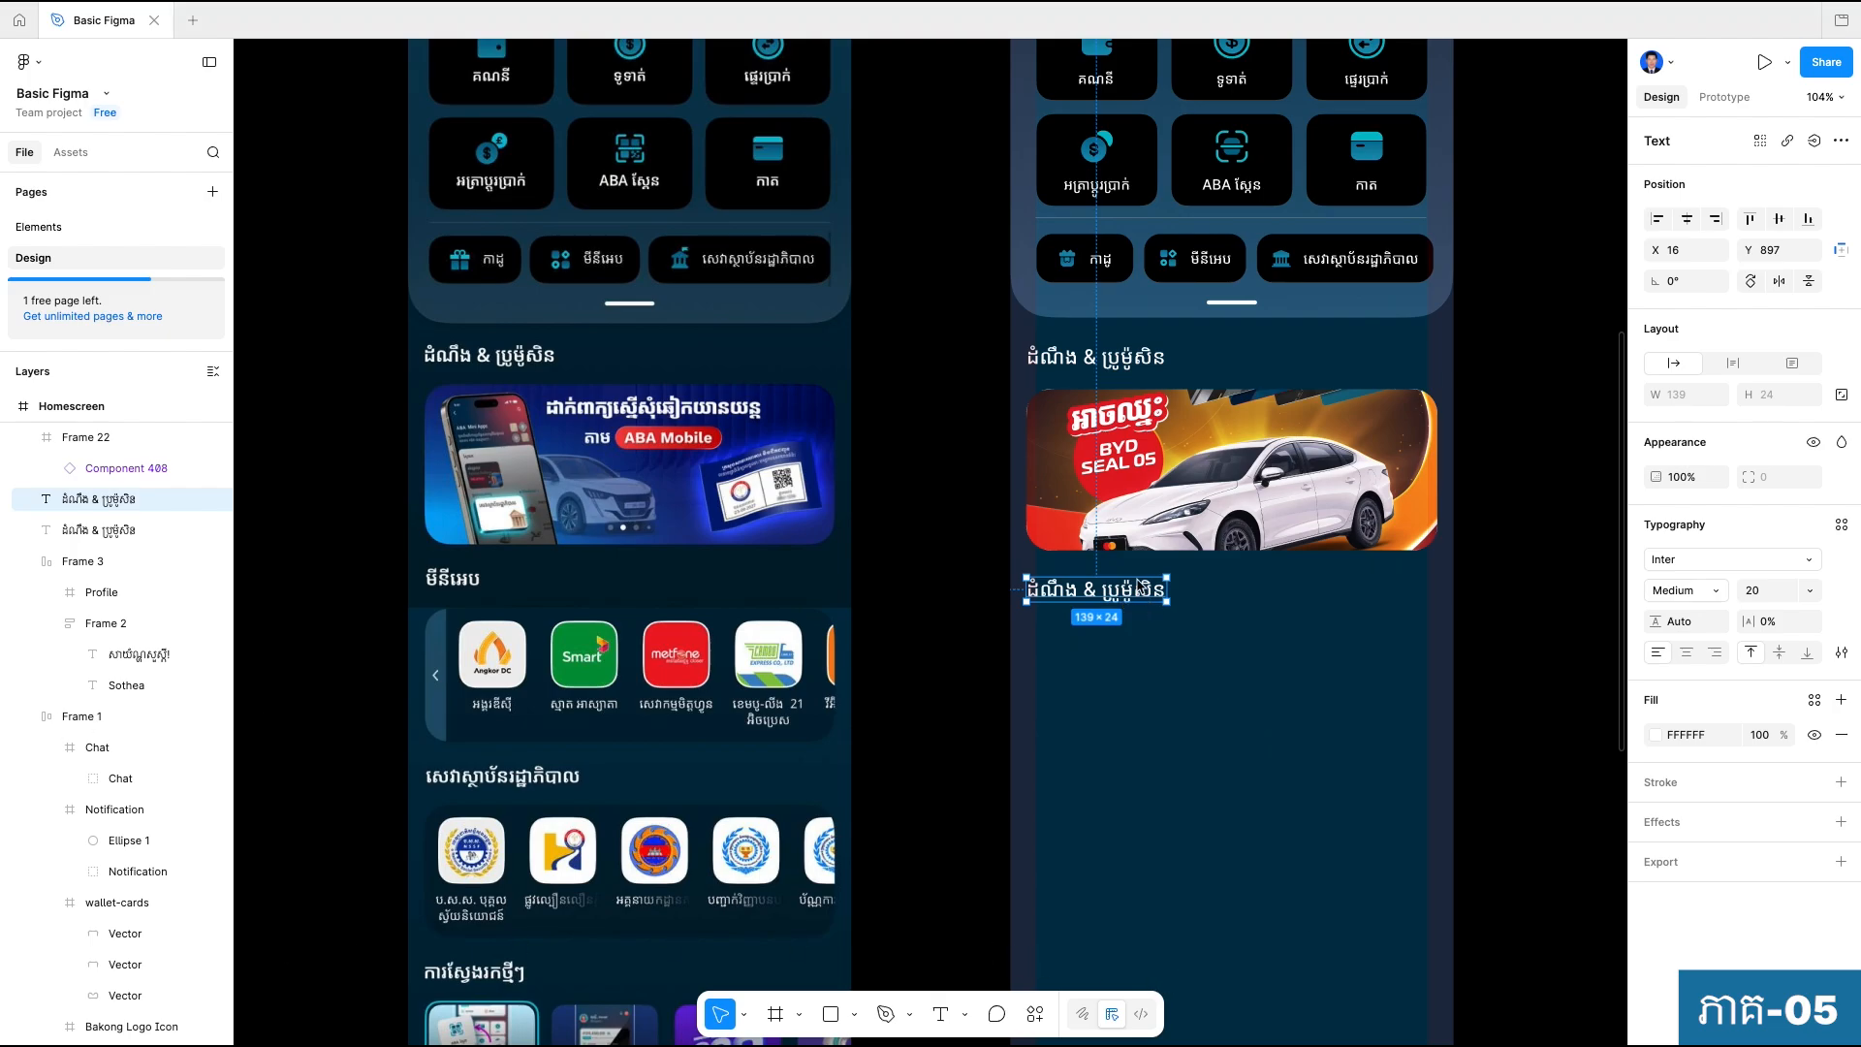
double_click(1087, 591)
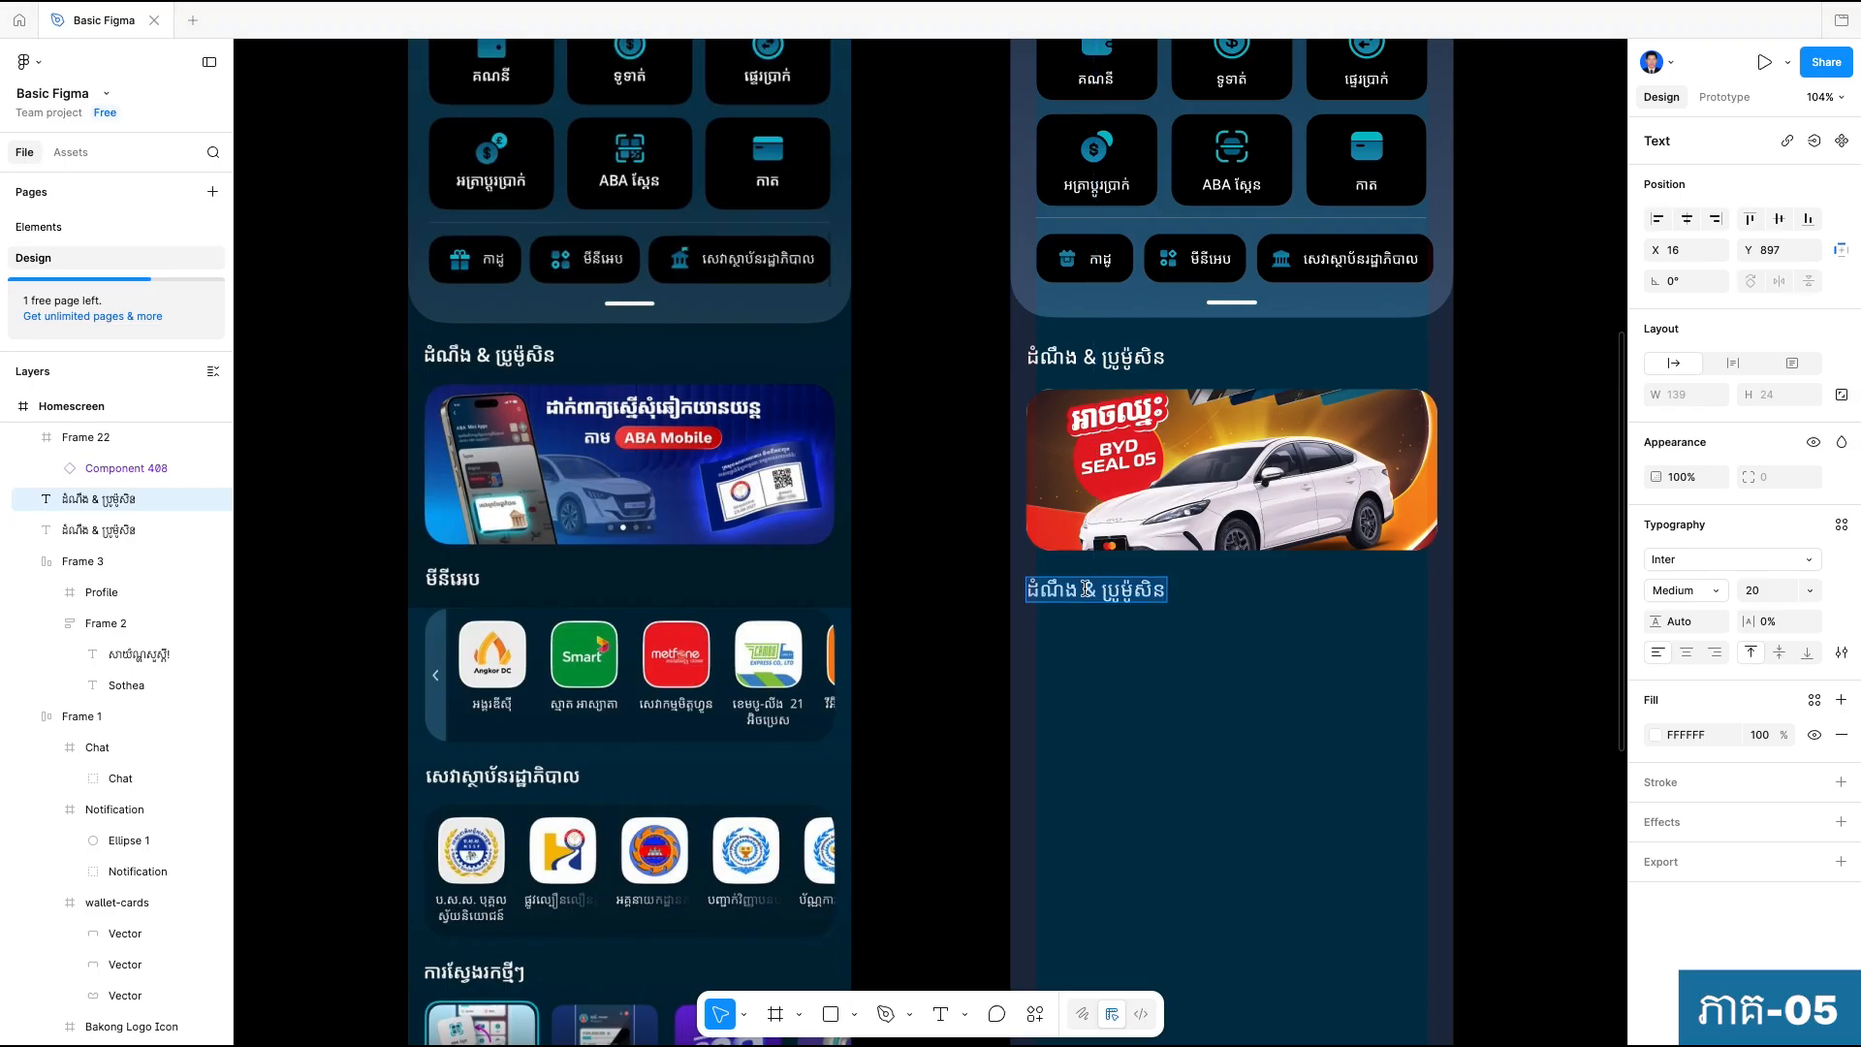
key(ctrl+space)
text(មីនីអេប)
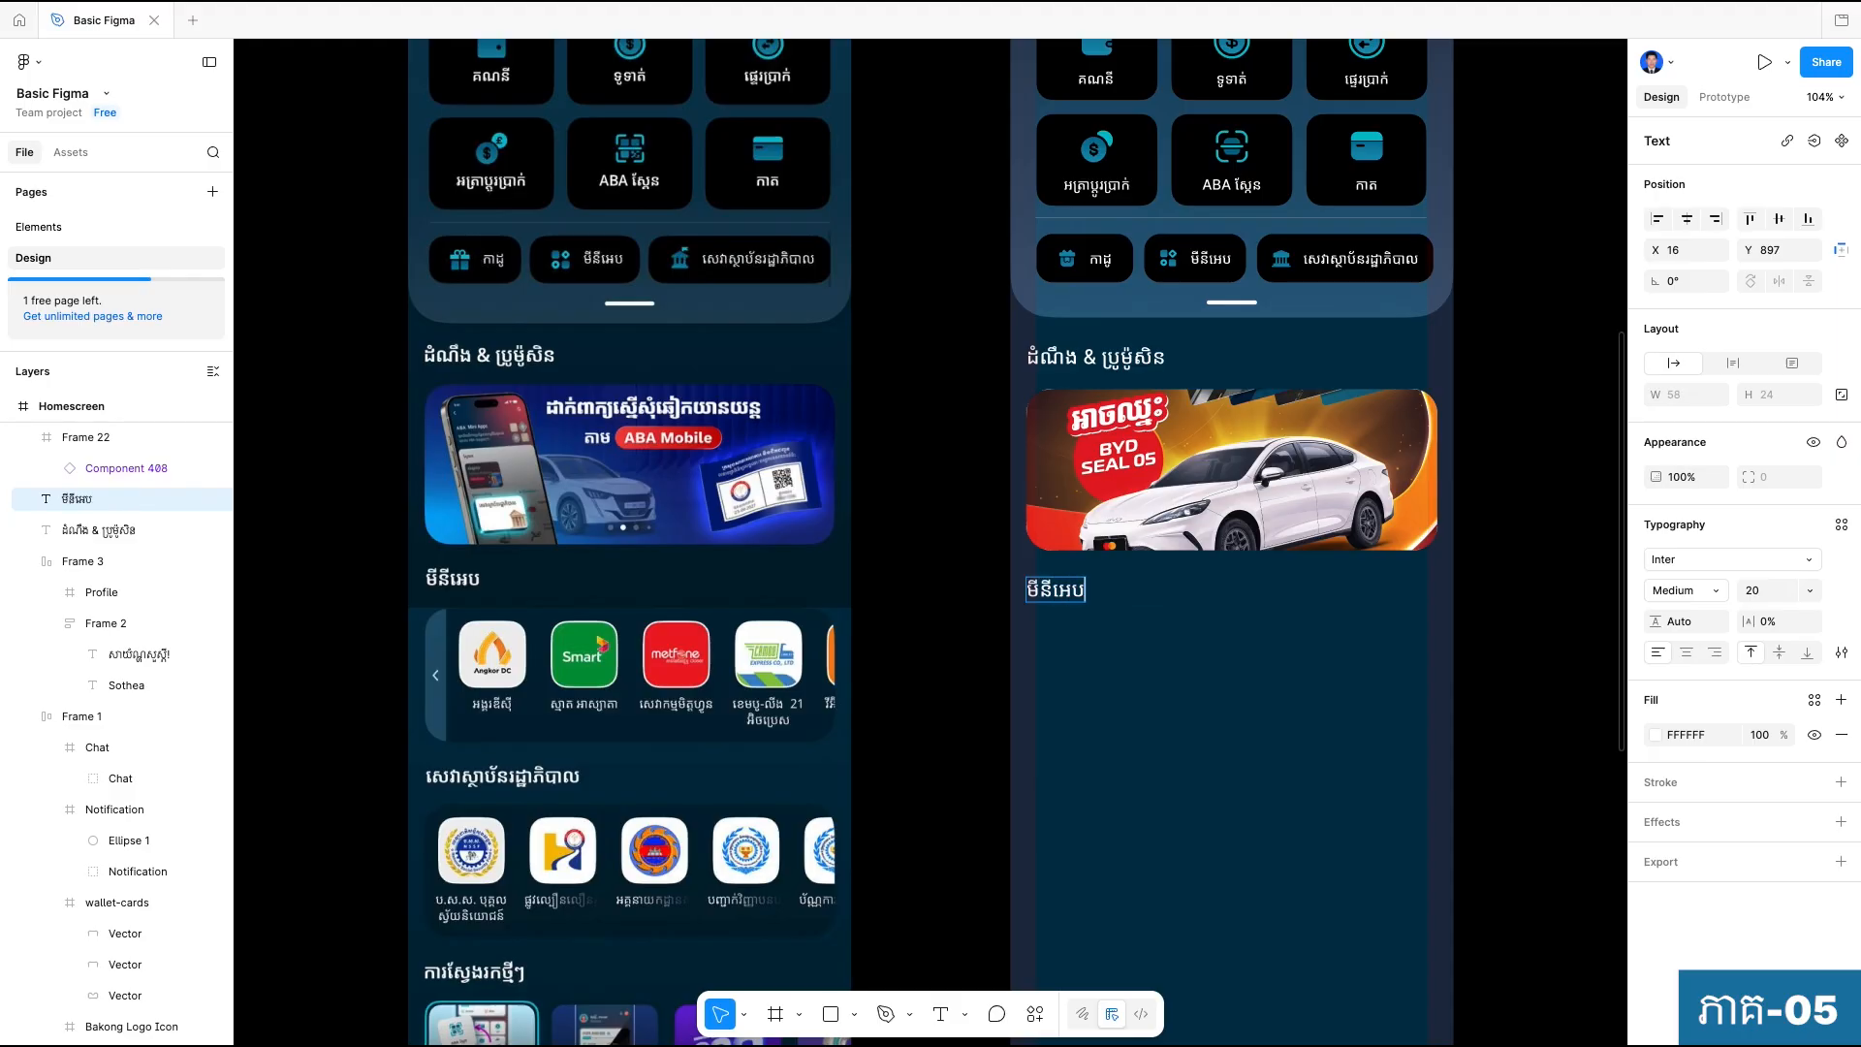
key(Escape)
click(1141, 678)
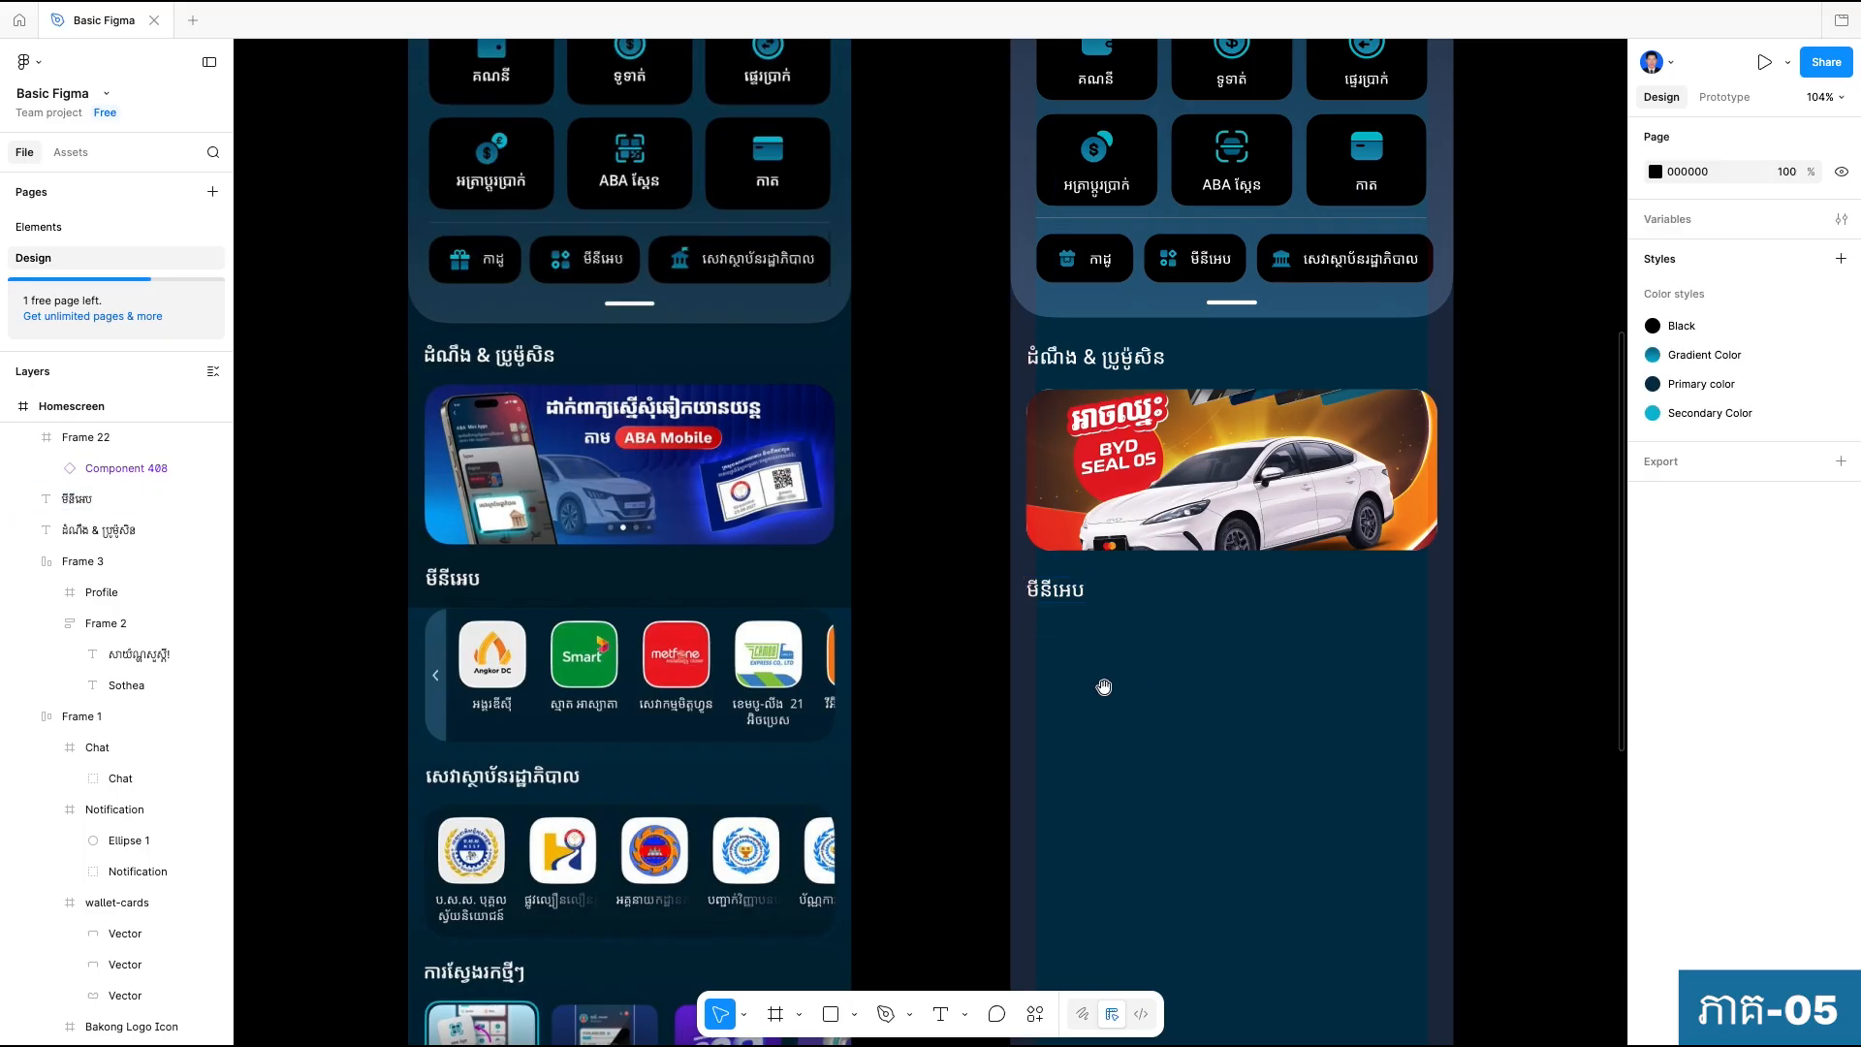
Draw a new frame about 398 × 76 below the "មីនីអេប" heading.
scroll(1103, 684, down, 1)
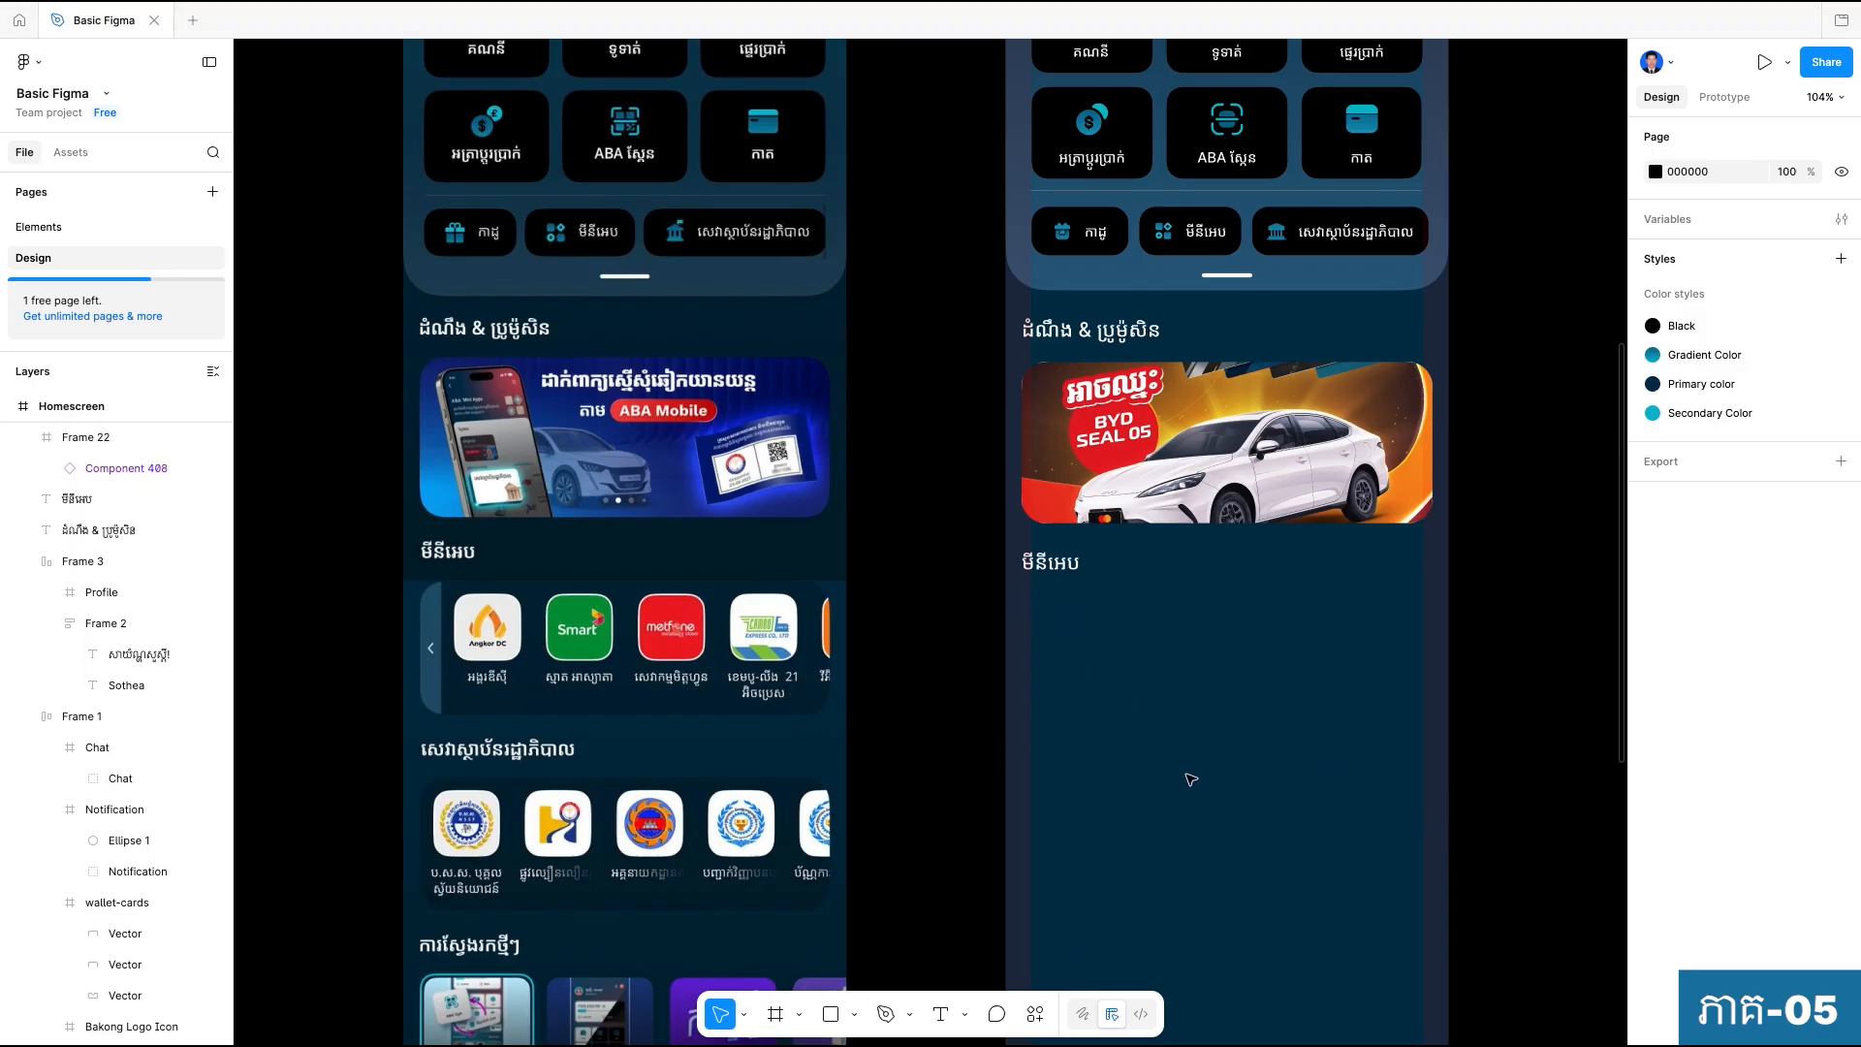
click(1115, 455)
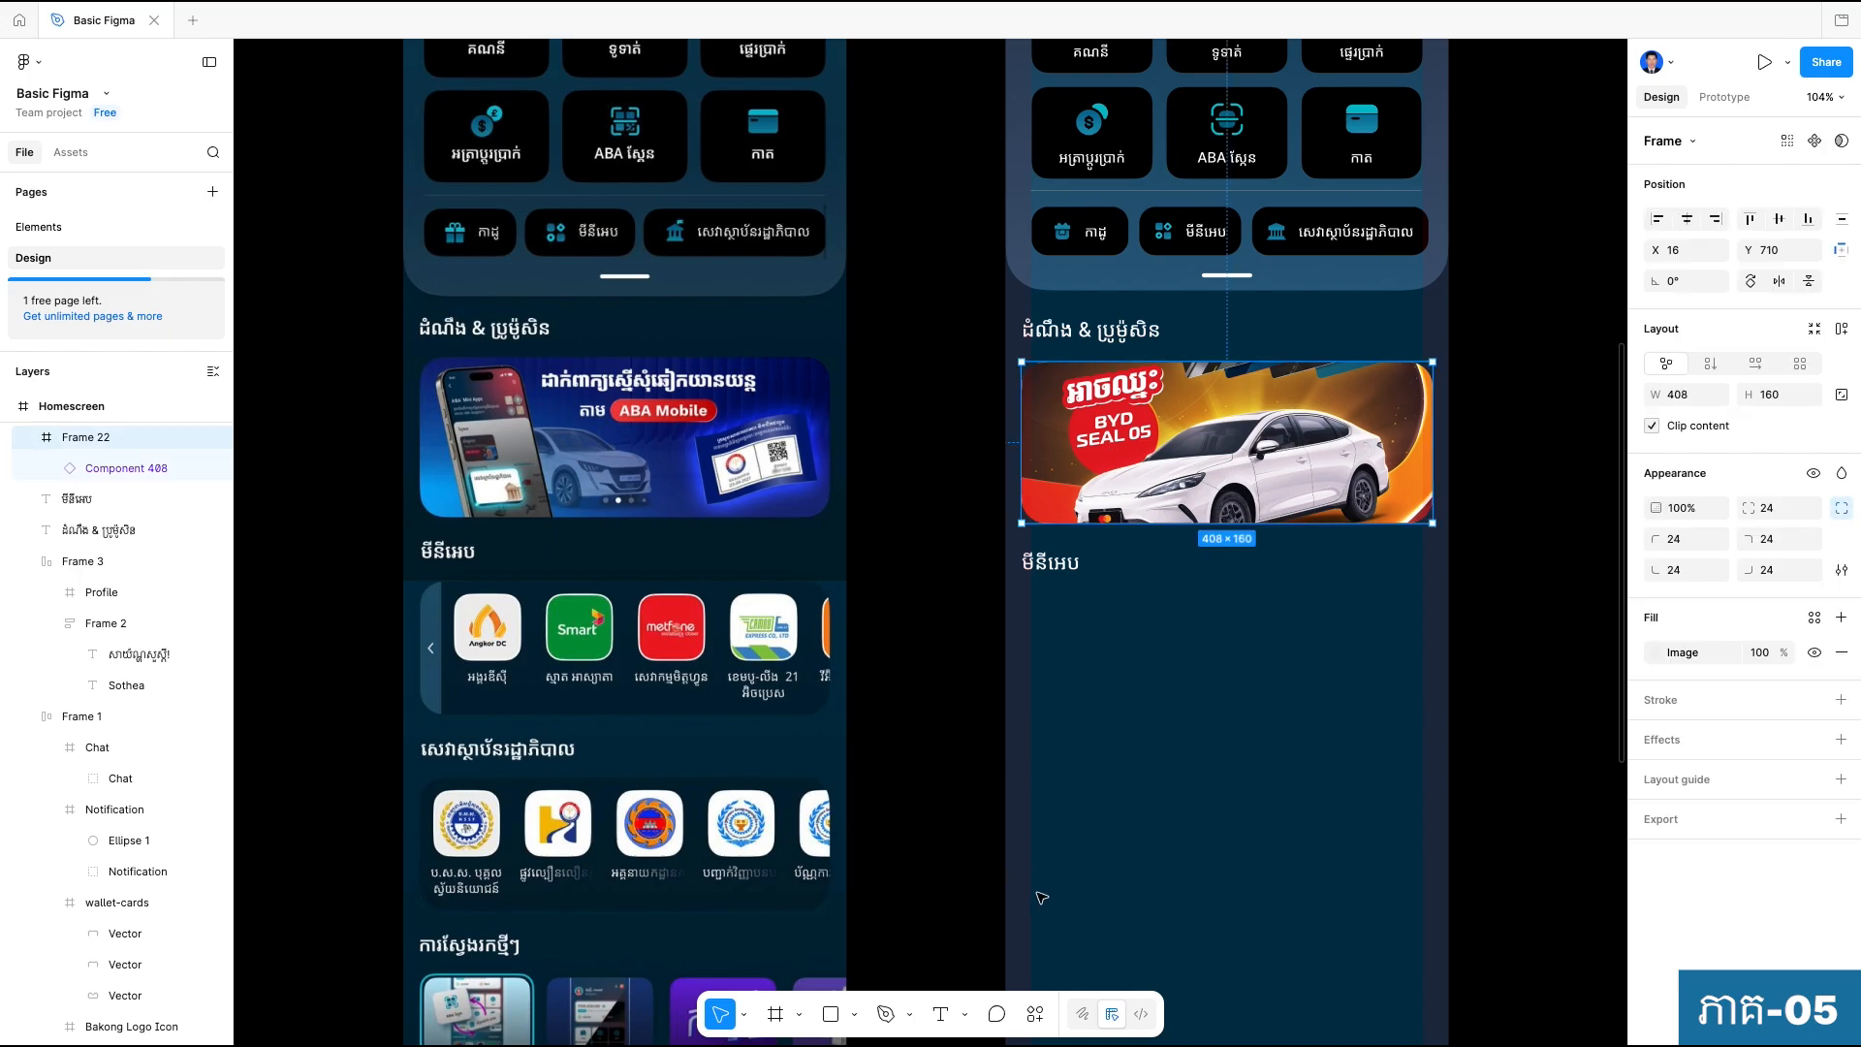
click(776, 1013)
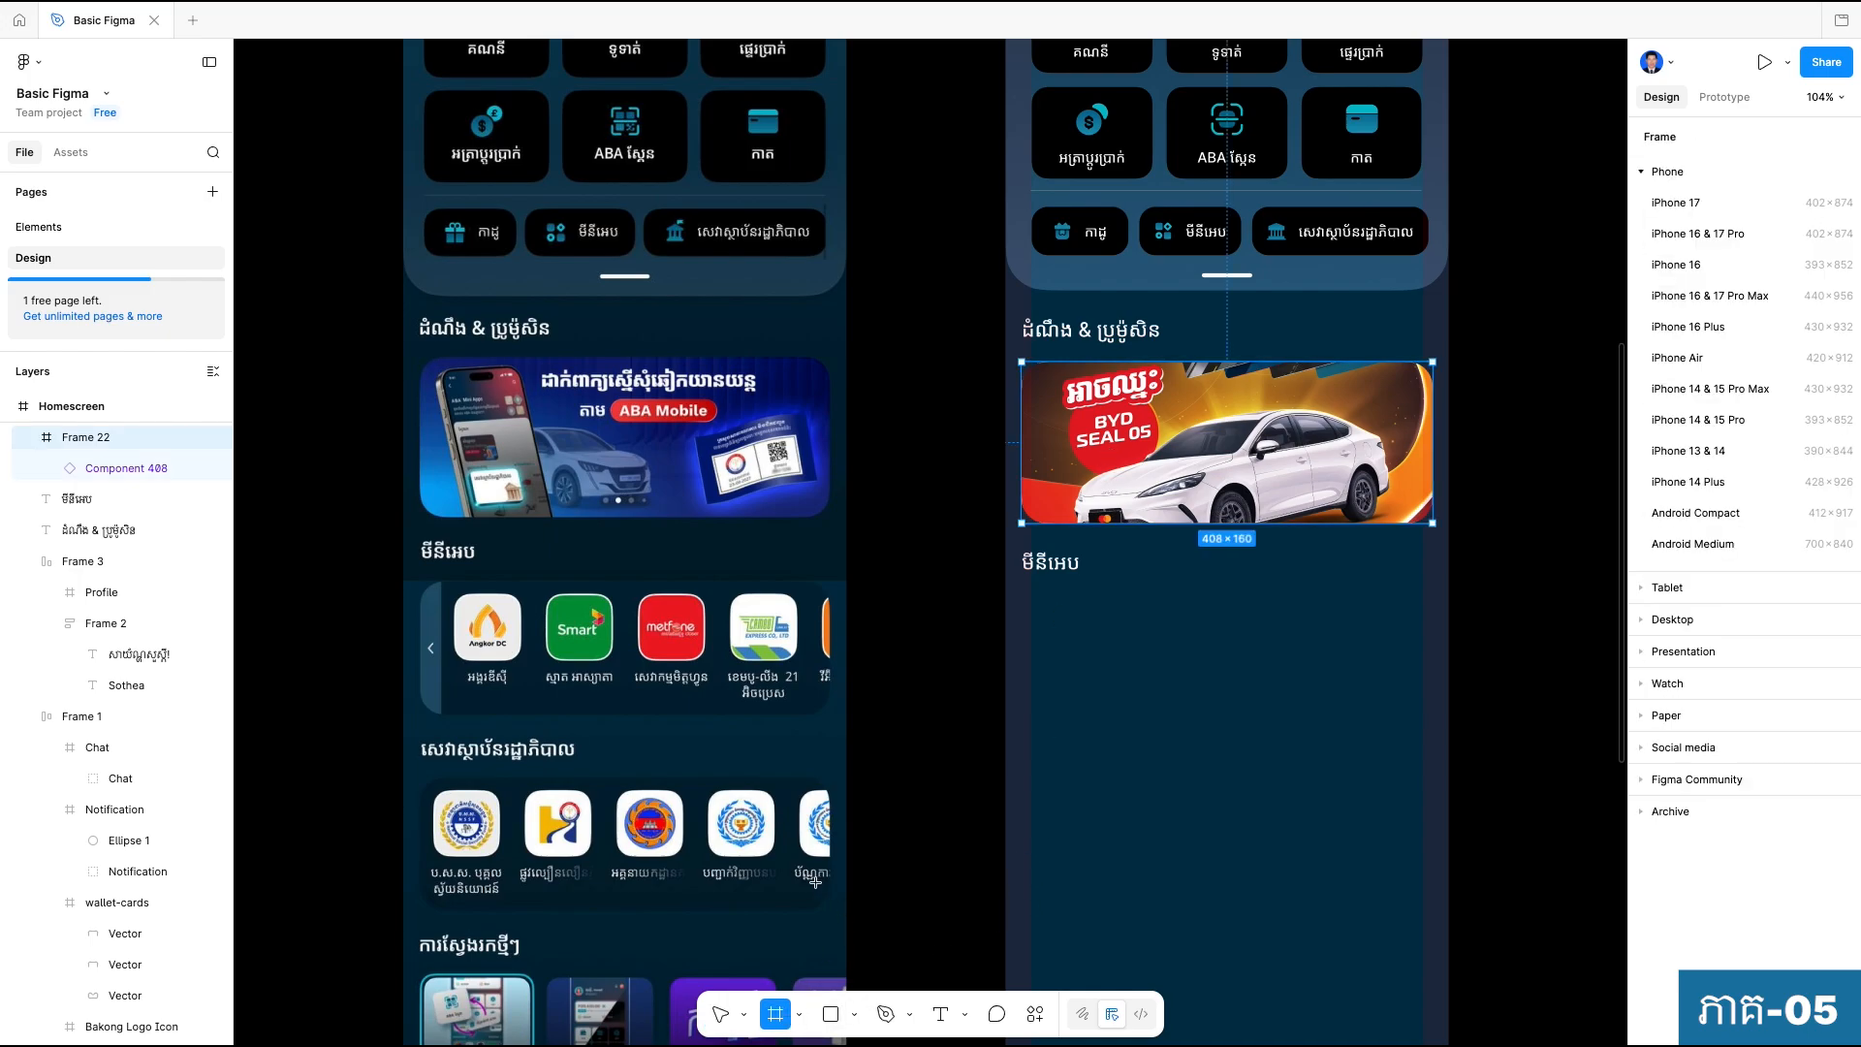
drag(1030, 608, 1432, 686)
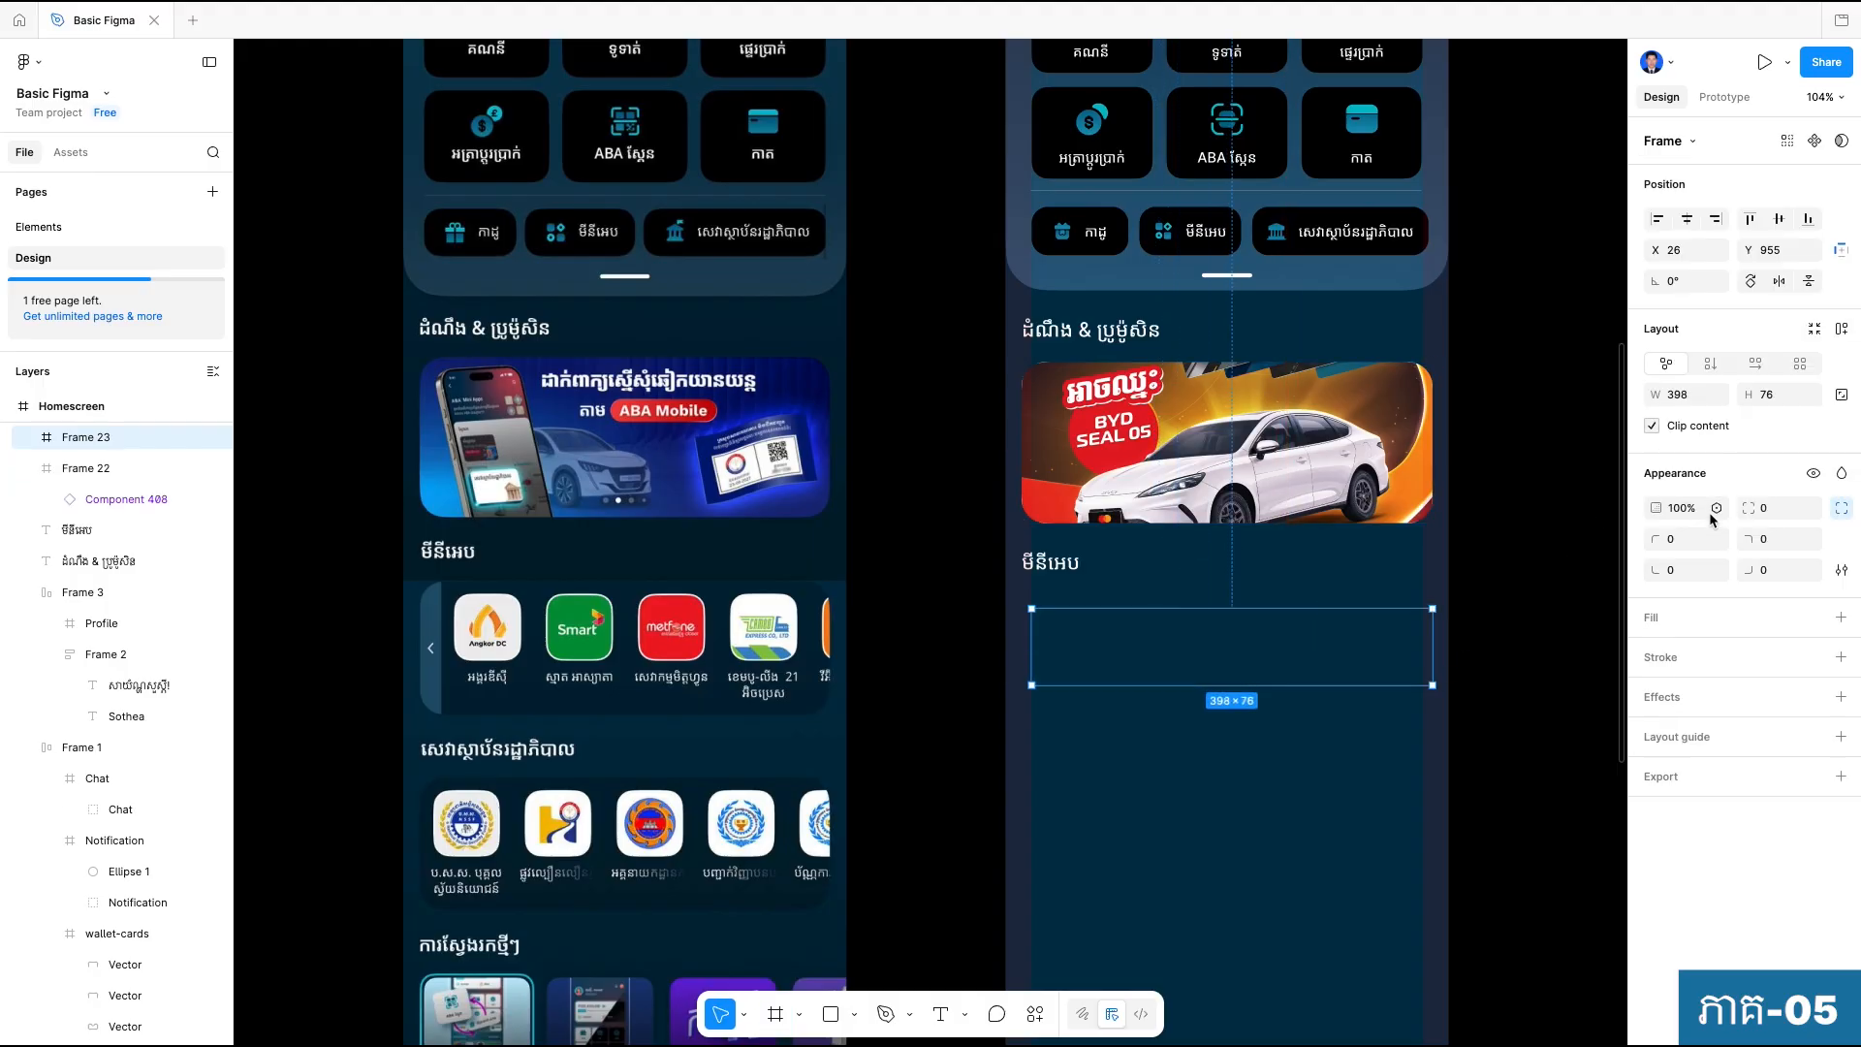
Resize the new frame to 410 × 133 and shift it left to about X 10, Y 956.
click(1686, 395)
text(410)
click(1770, 395)
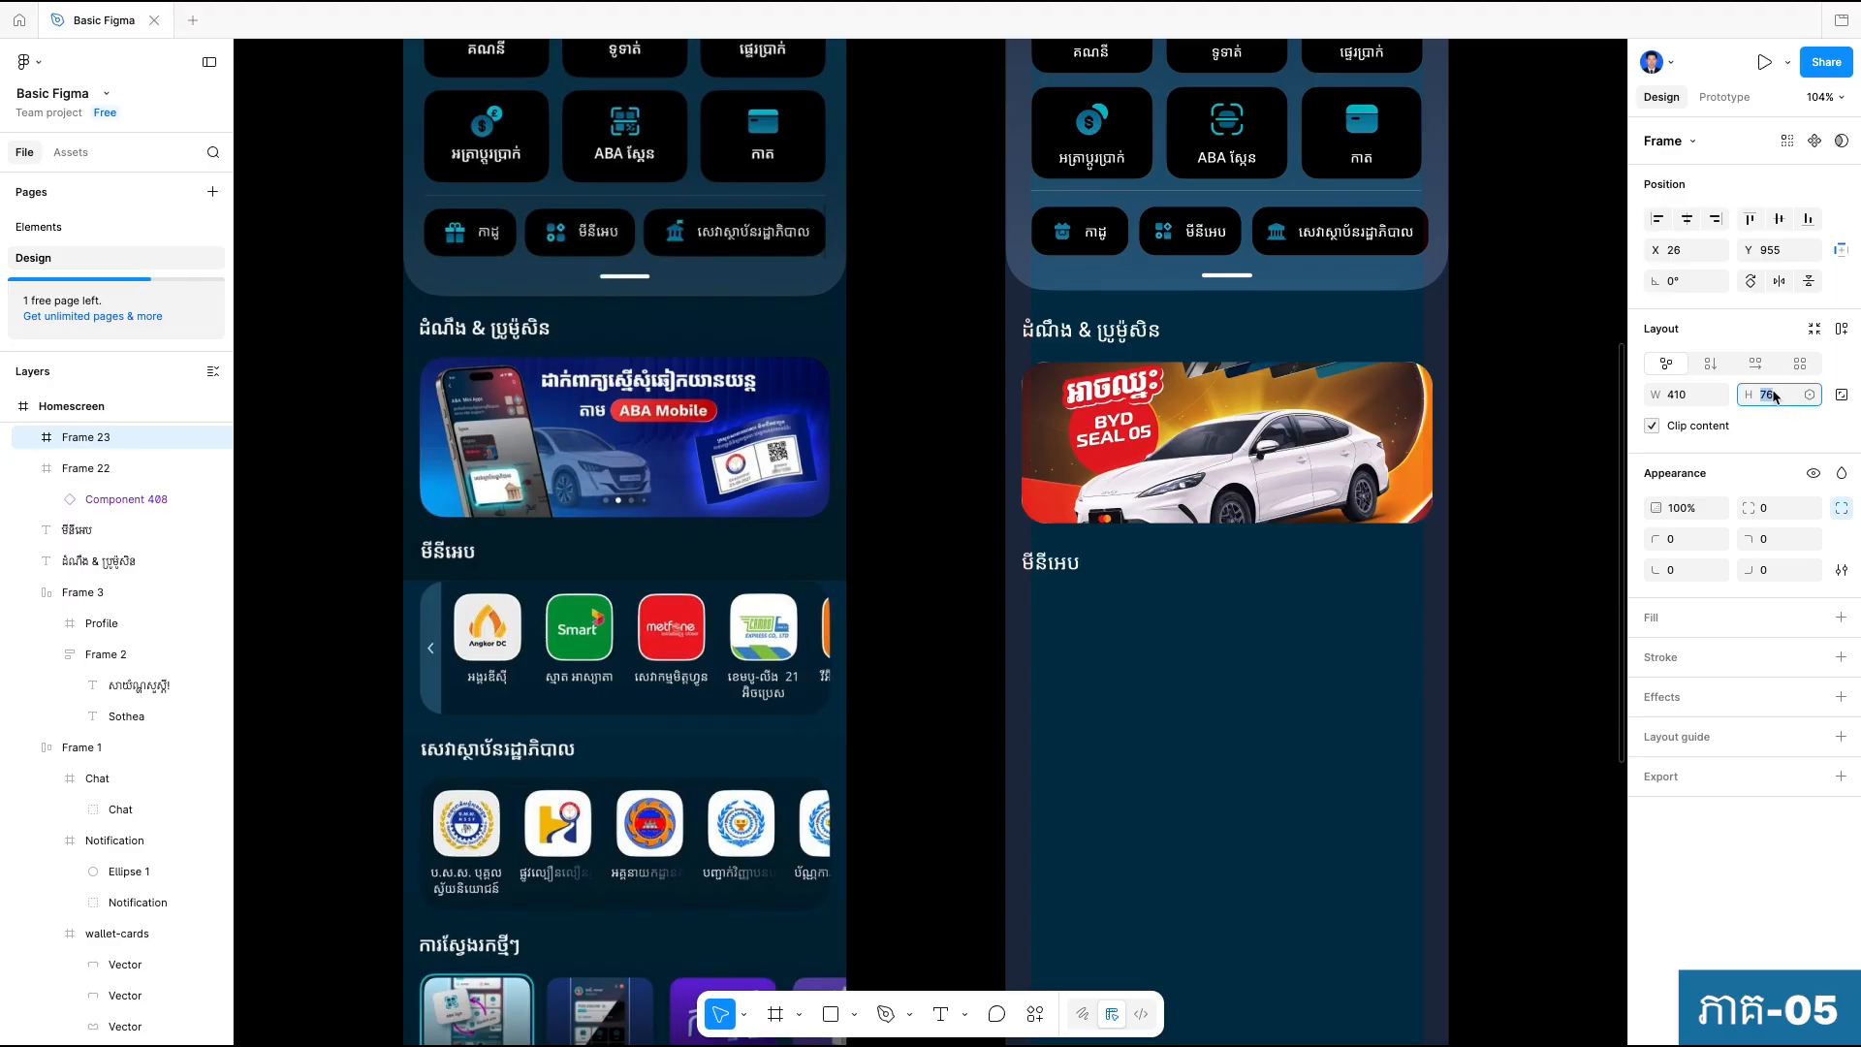
text(133)
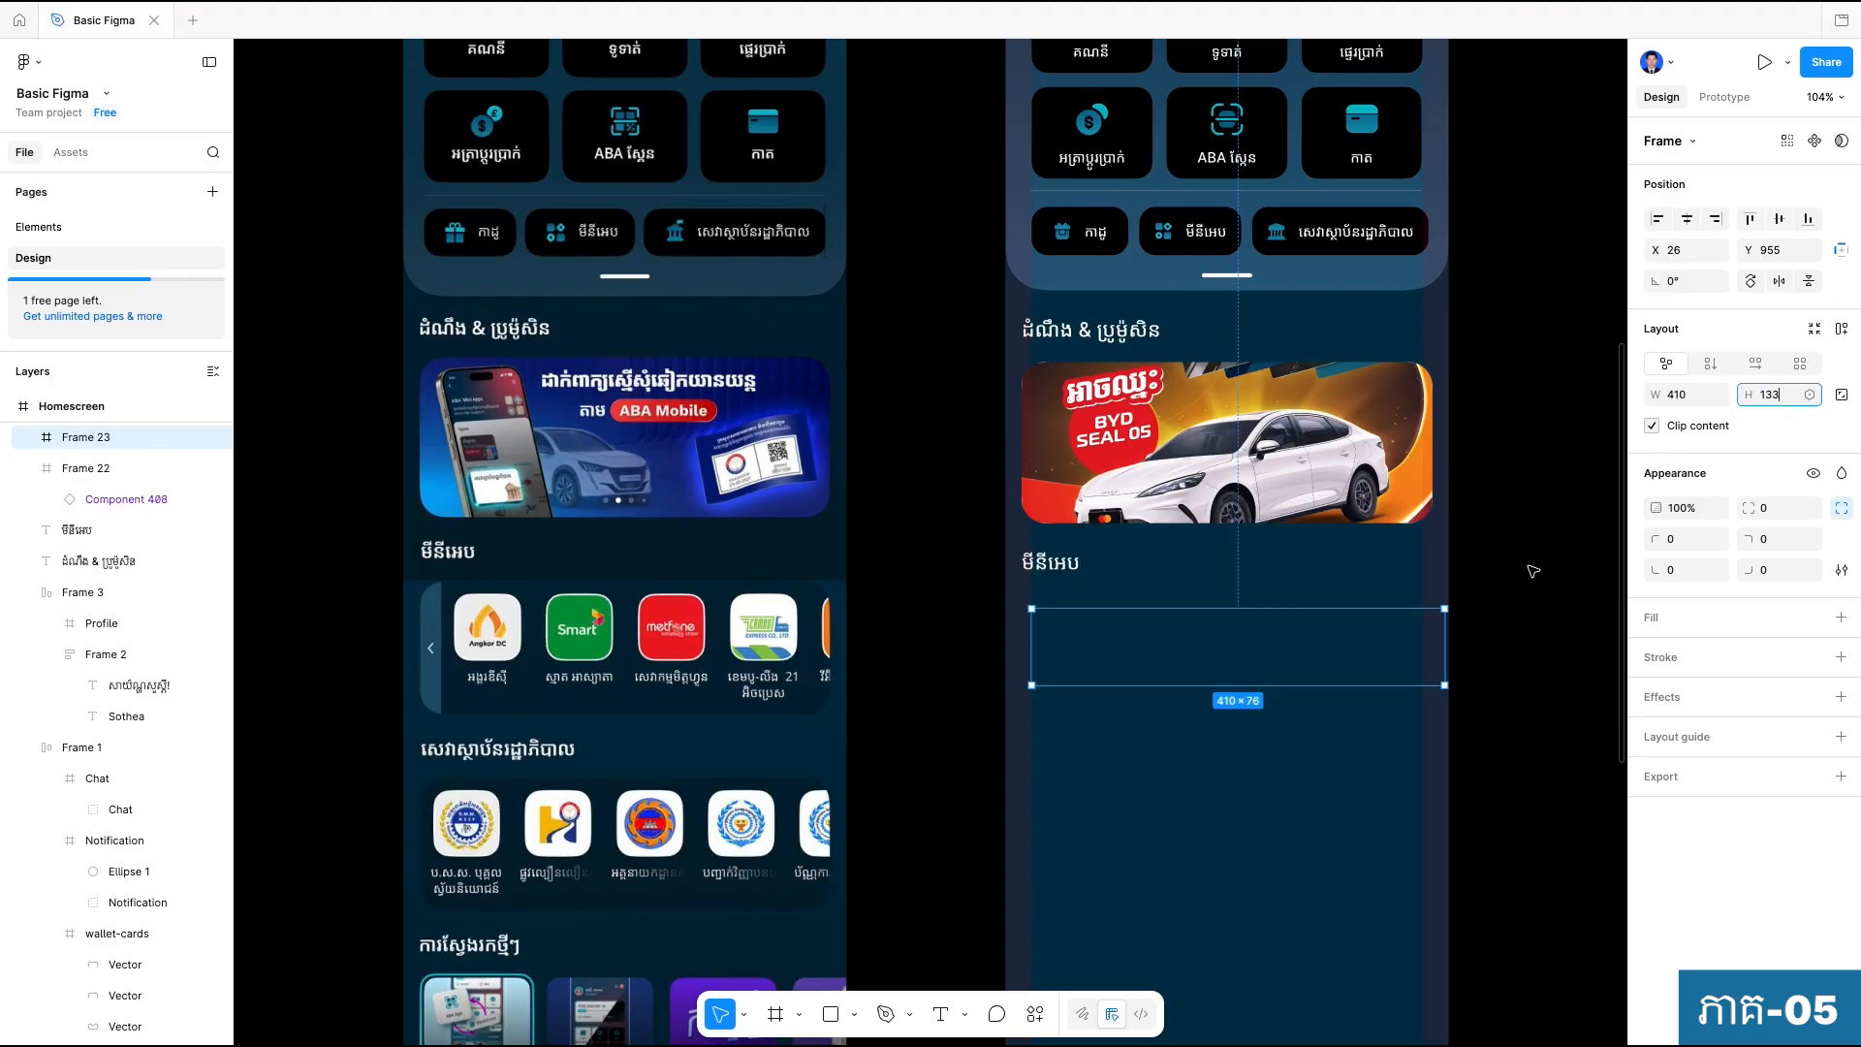
key(Return)
drag(1254, 676, 1238, 676)
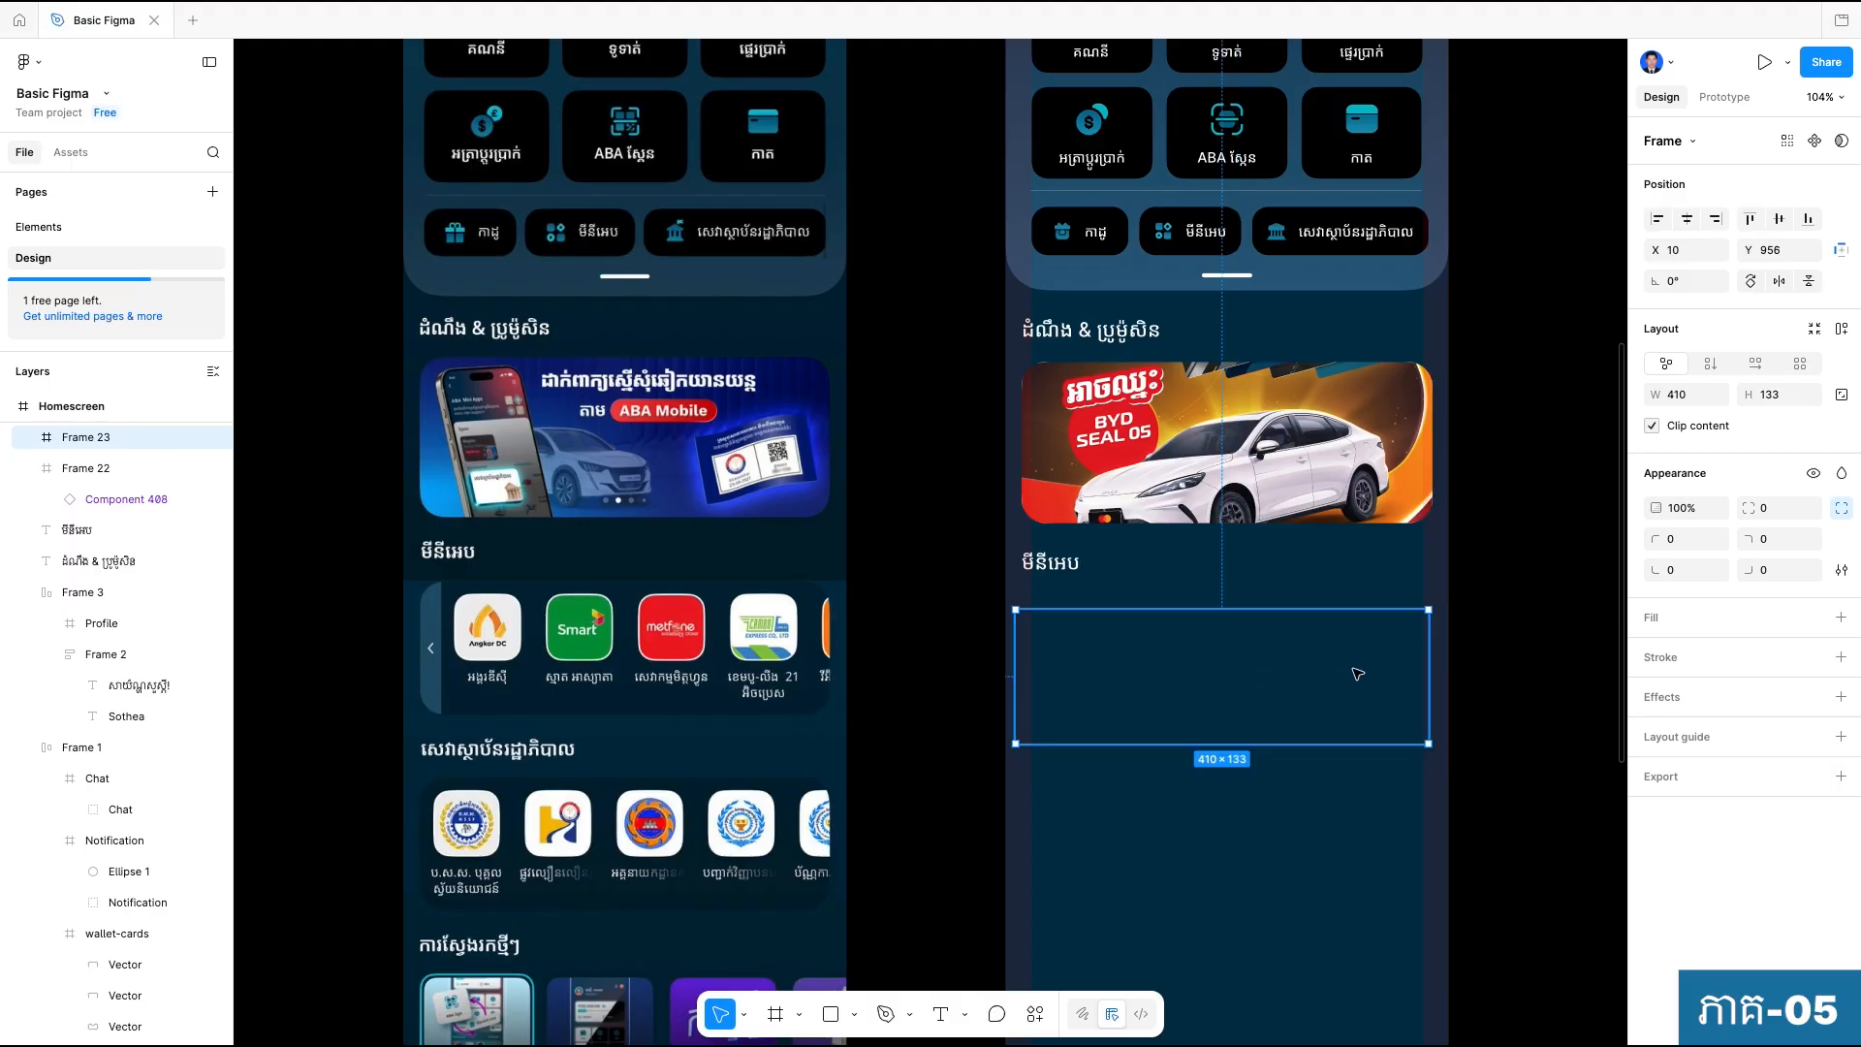
Add a fill to the new frame, sampling the dark blue 022135 from the reference design's mini-app panel.
click(1840, 618)
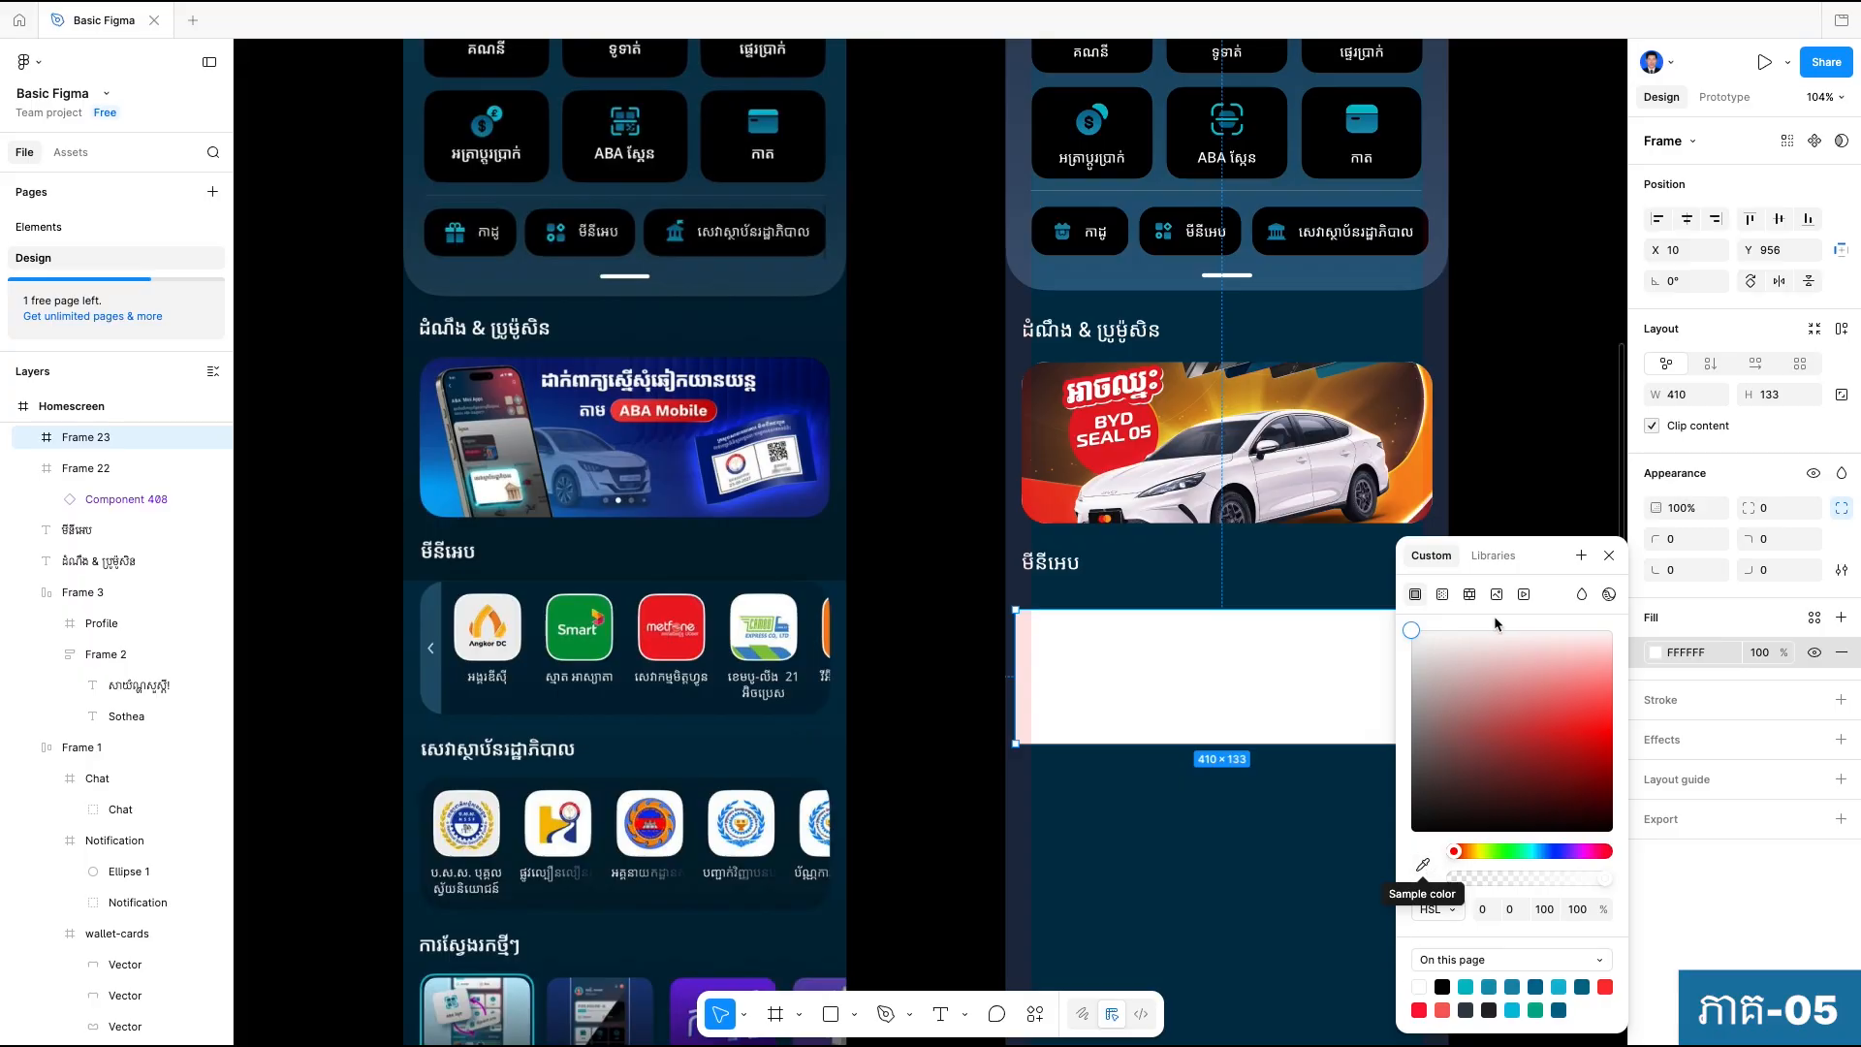
click(1421, 867)
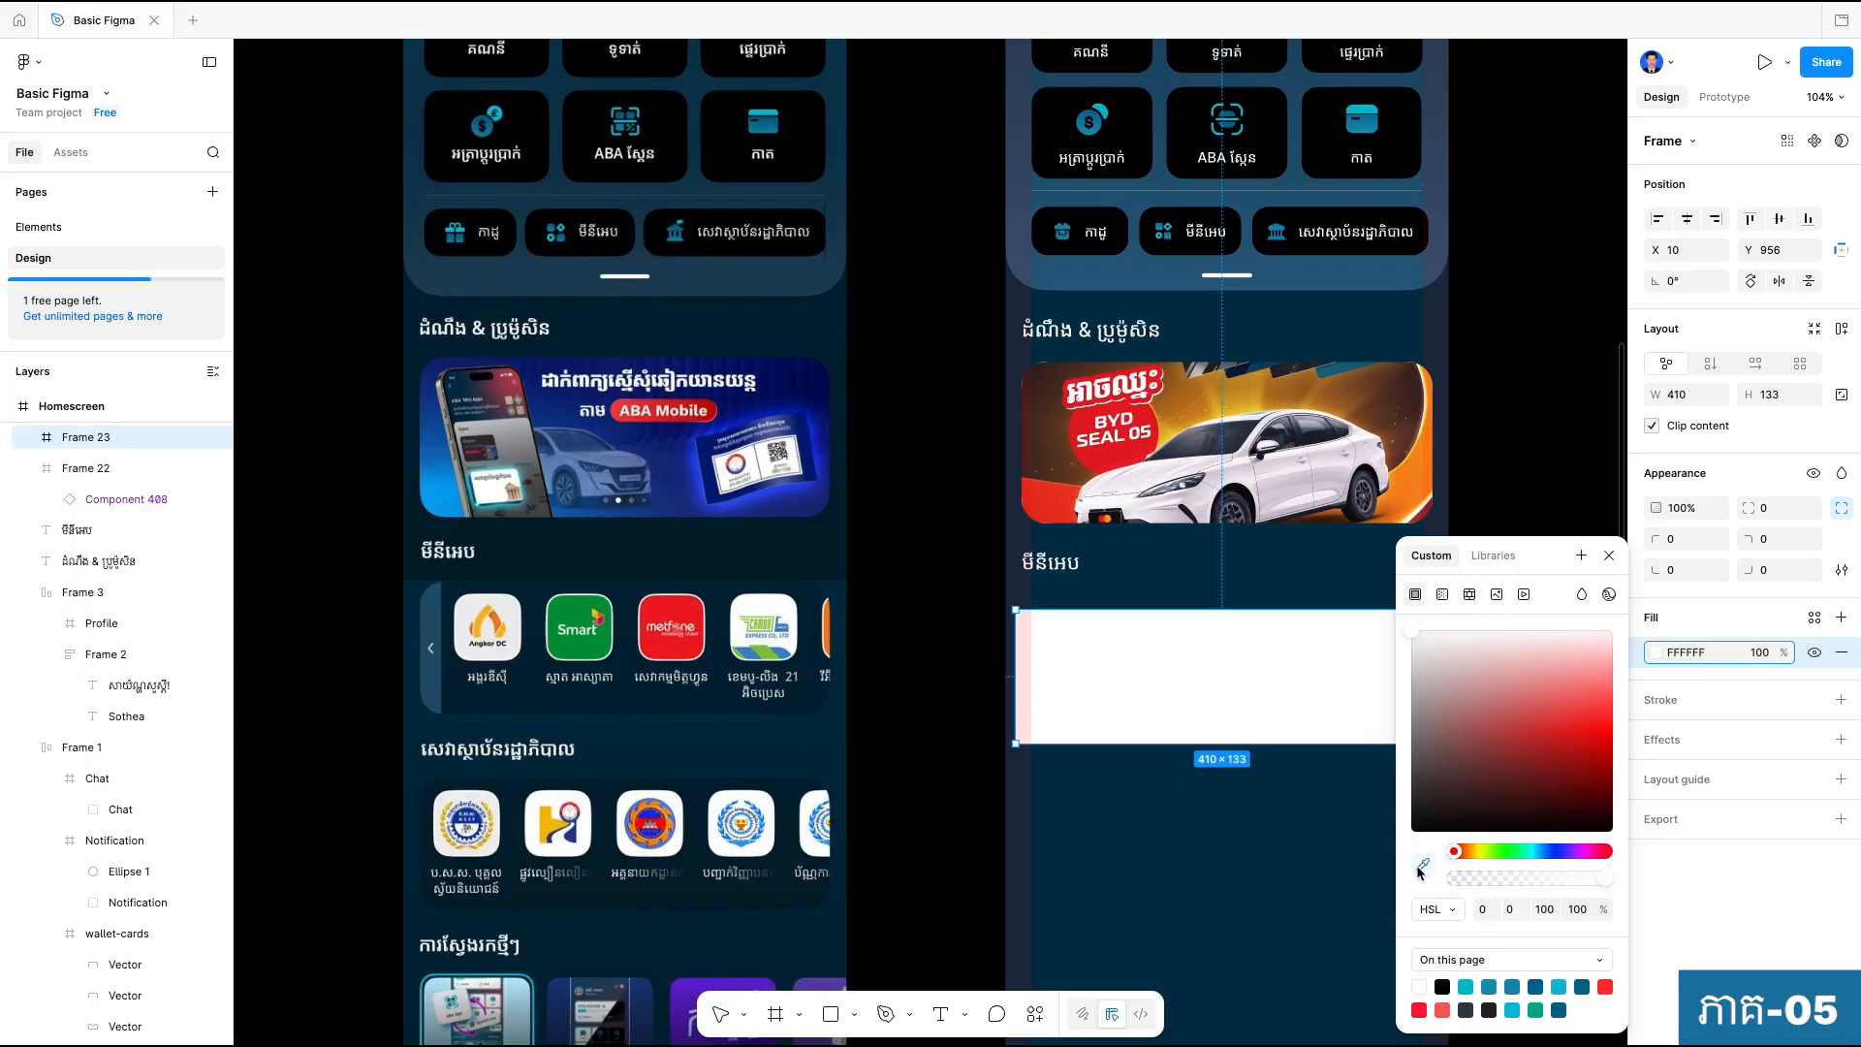
click(672, 701)
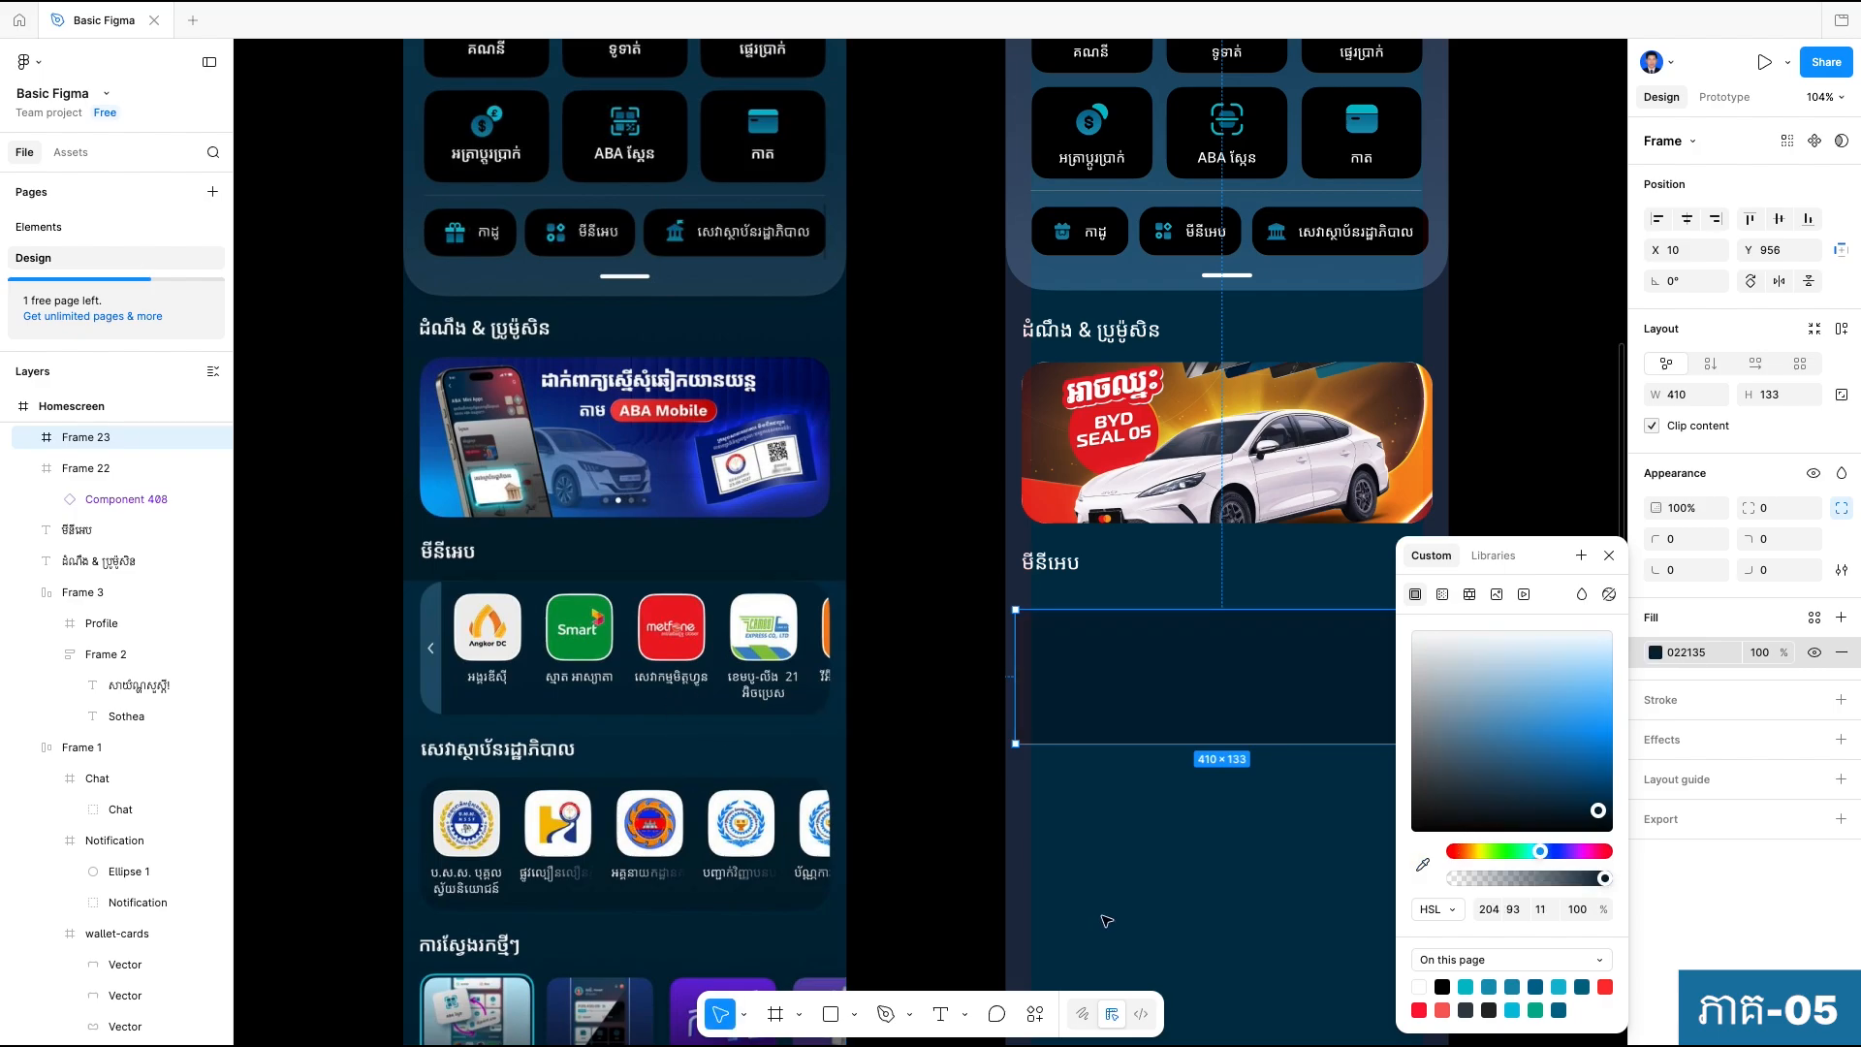
click(1210, 829)
Move the dark frame up to about Y 933, closer to its heading, and center it horizontally on the screen.
scroll(1157, 625, up, 3)
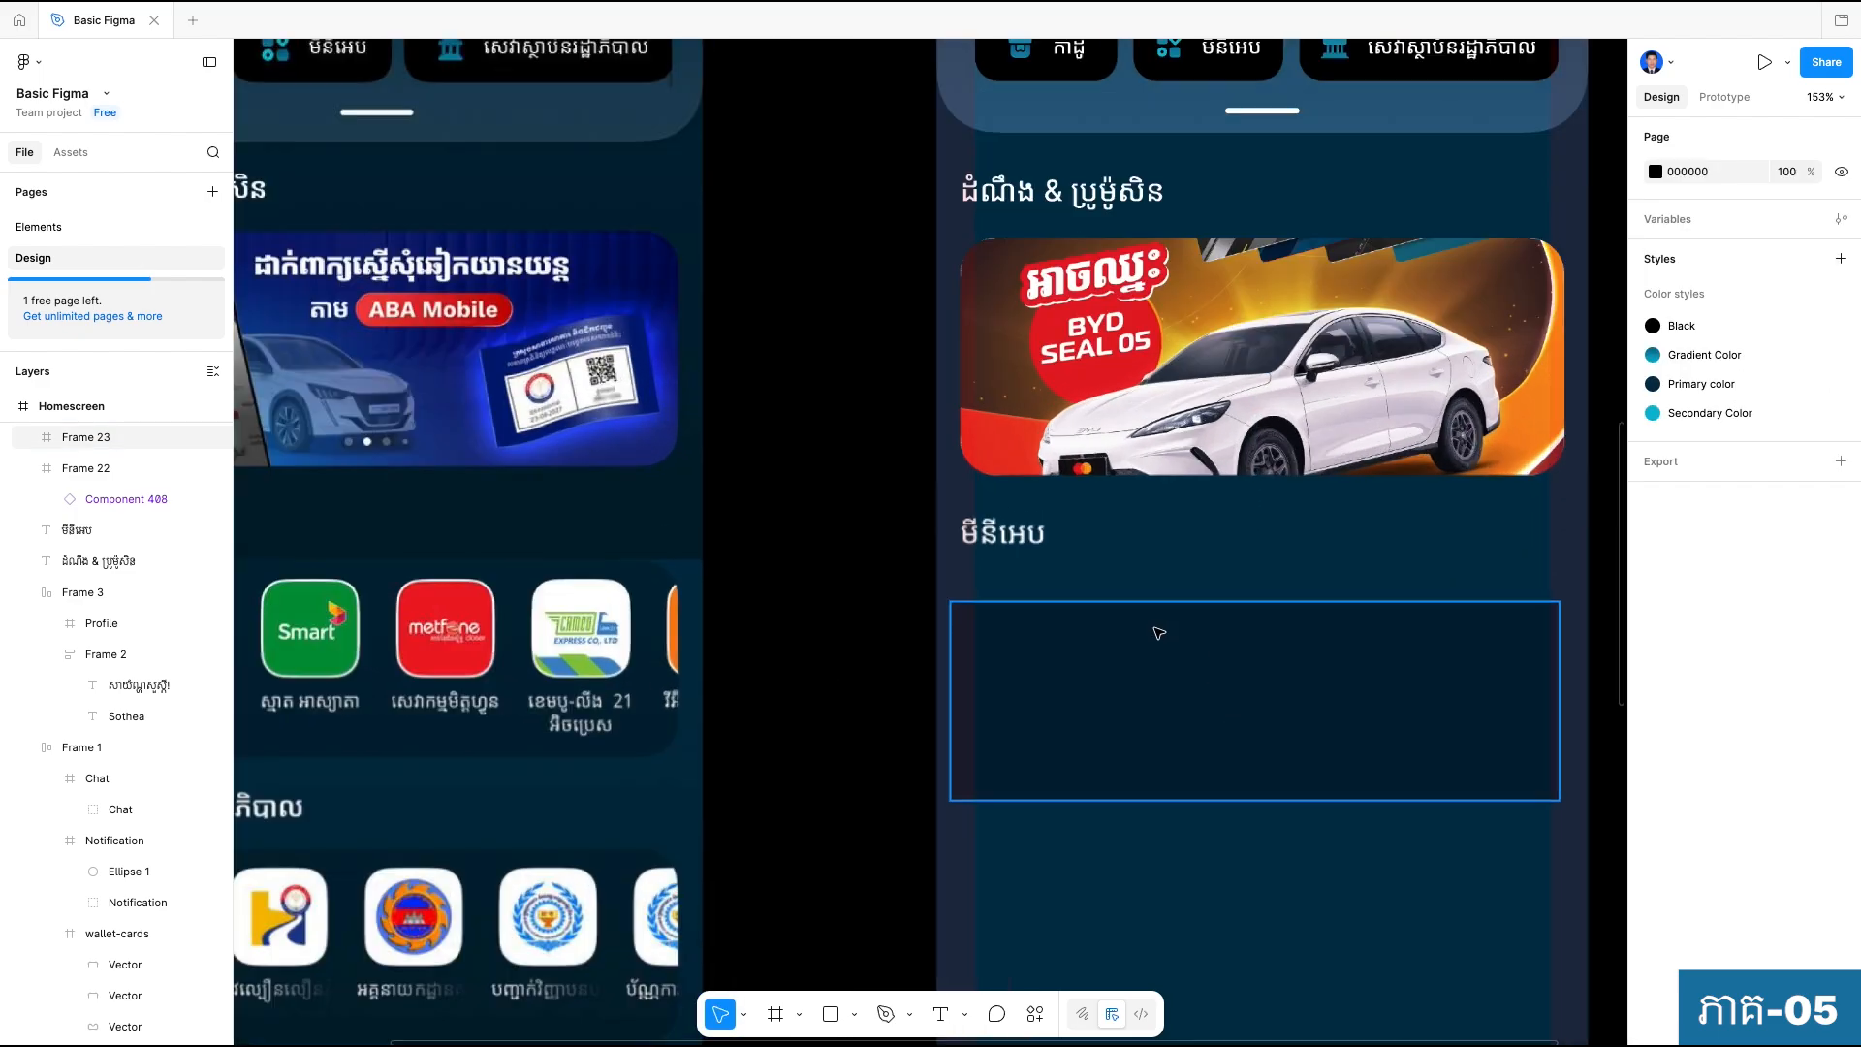
scroll(1170, 651, up, 1)
drag(1170, 651, 1168, 611)
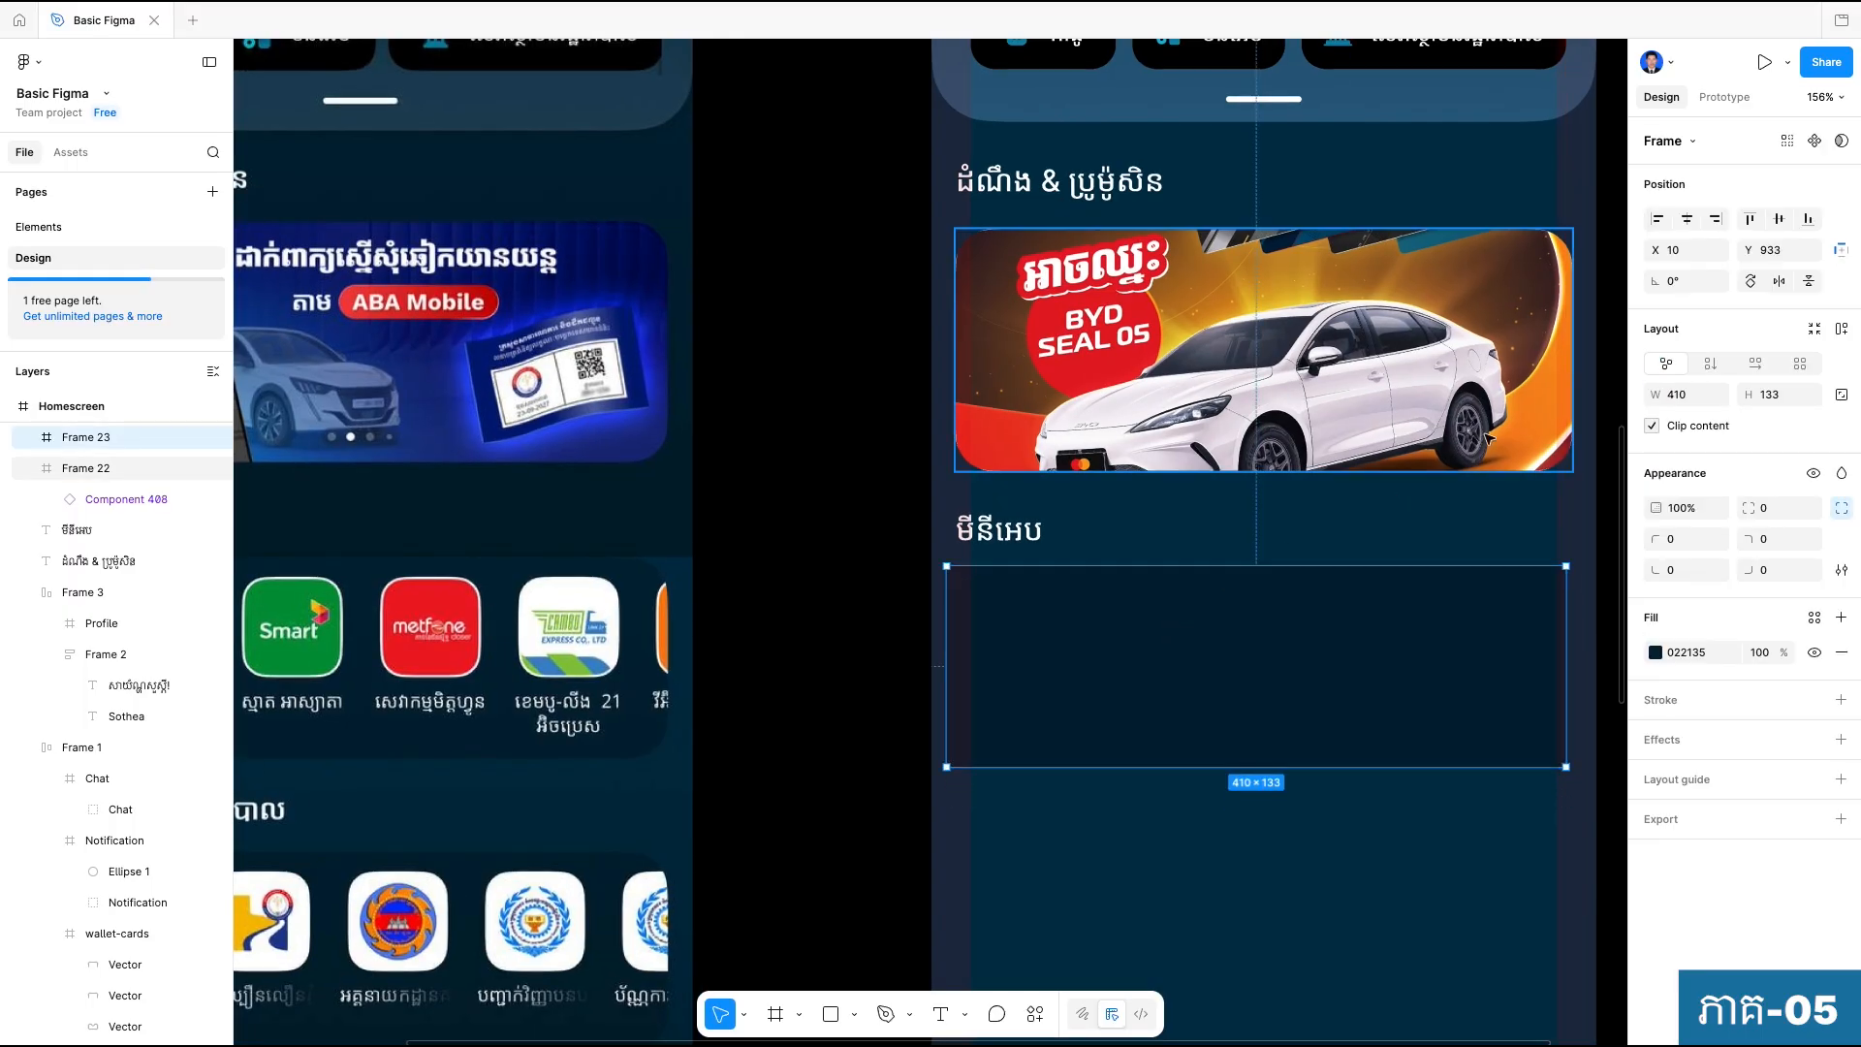
click(1687, 220)
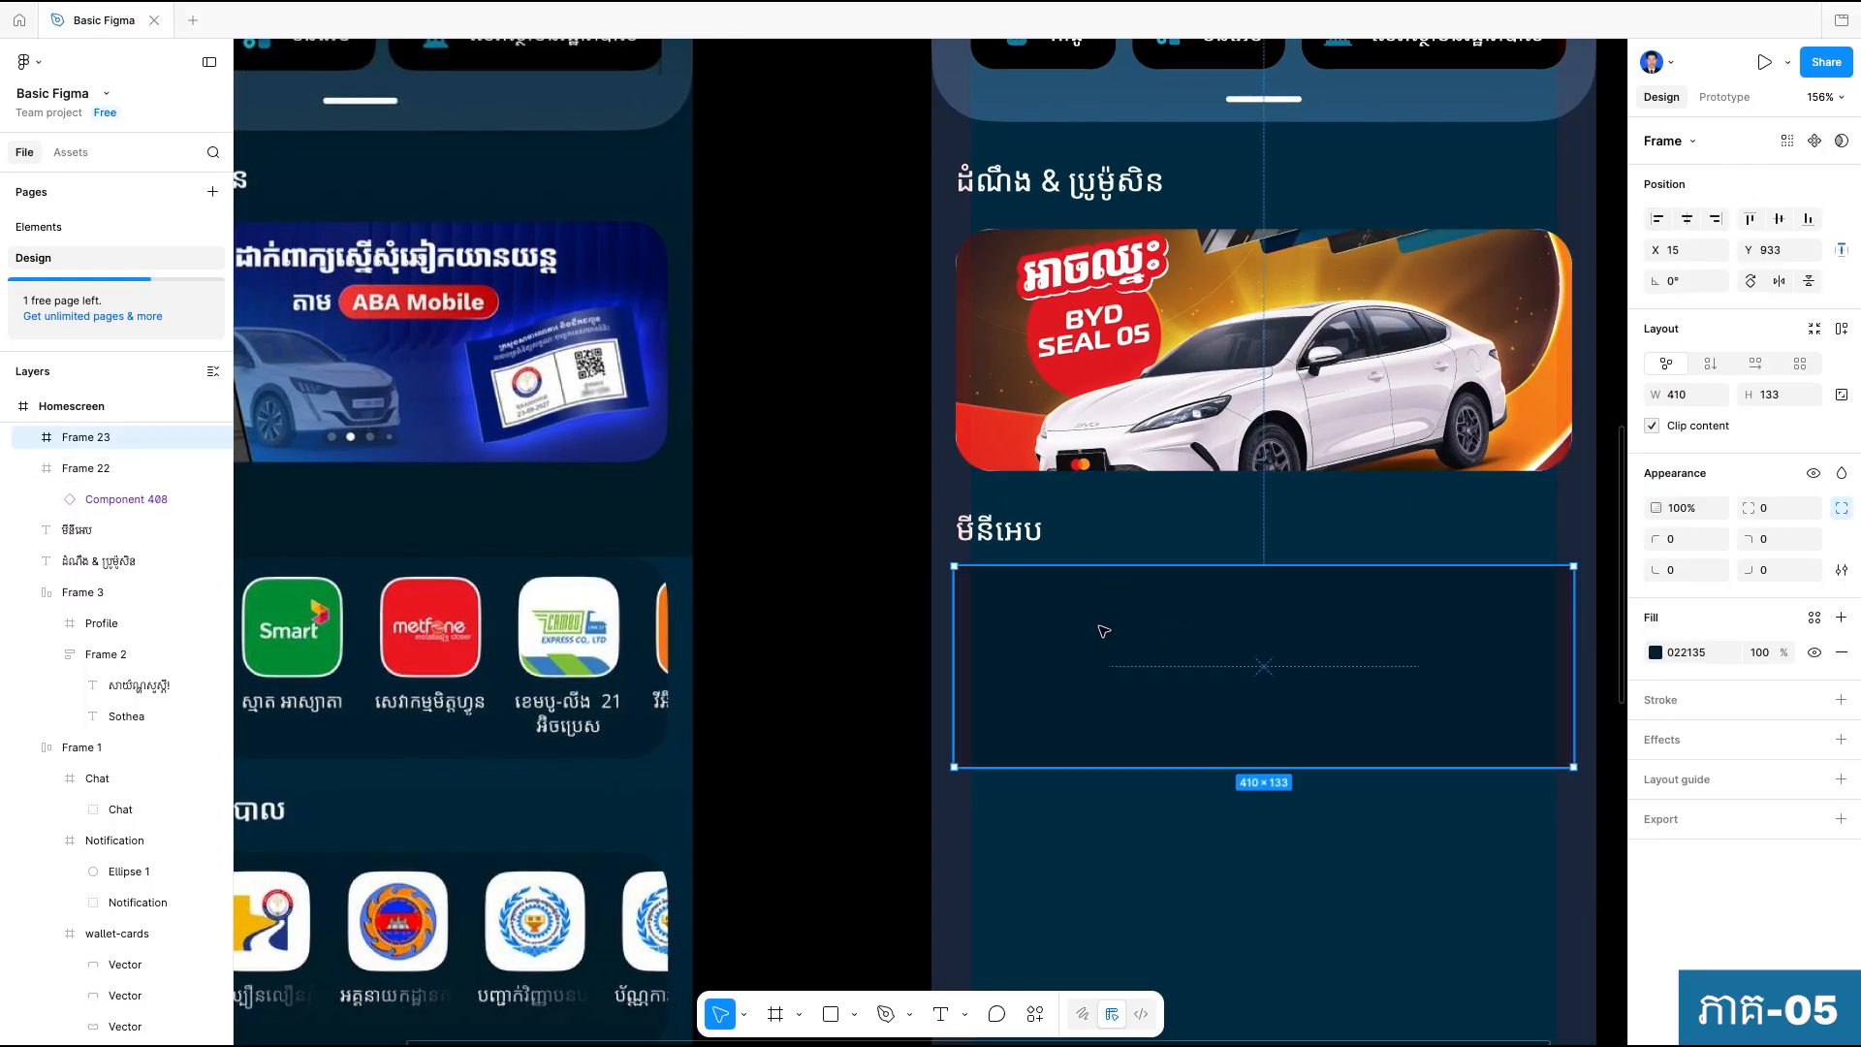
Round the dark mini-app frame's corners with a radius of 24 and compare it with the reference panel.
scroll(1124, 650, down, 3)
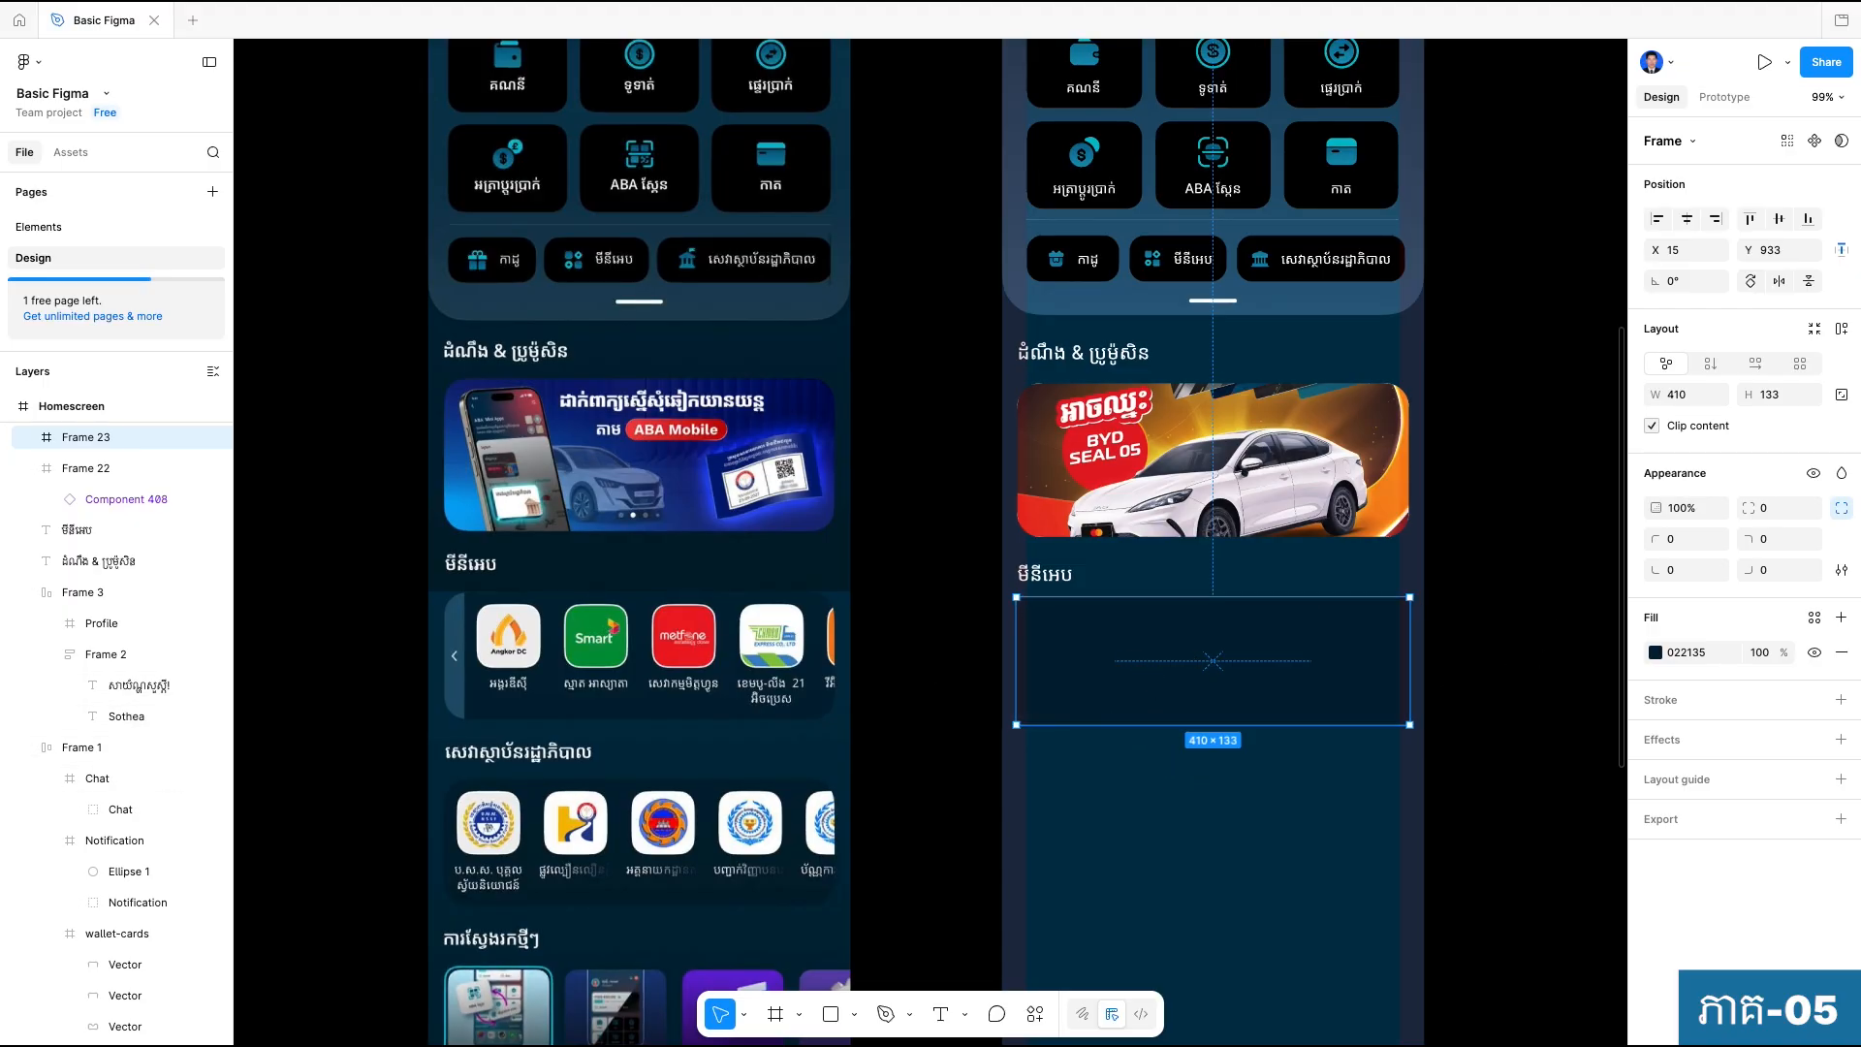
click(1769, 512)
text(24)
key(Return)
click(1237, 768)
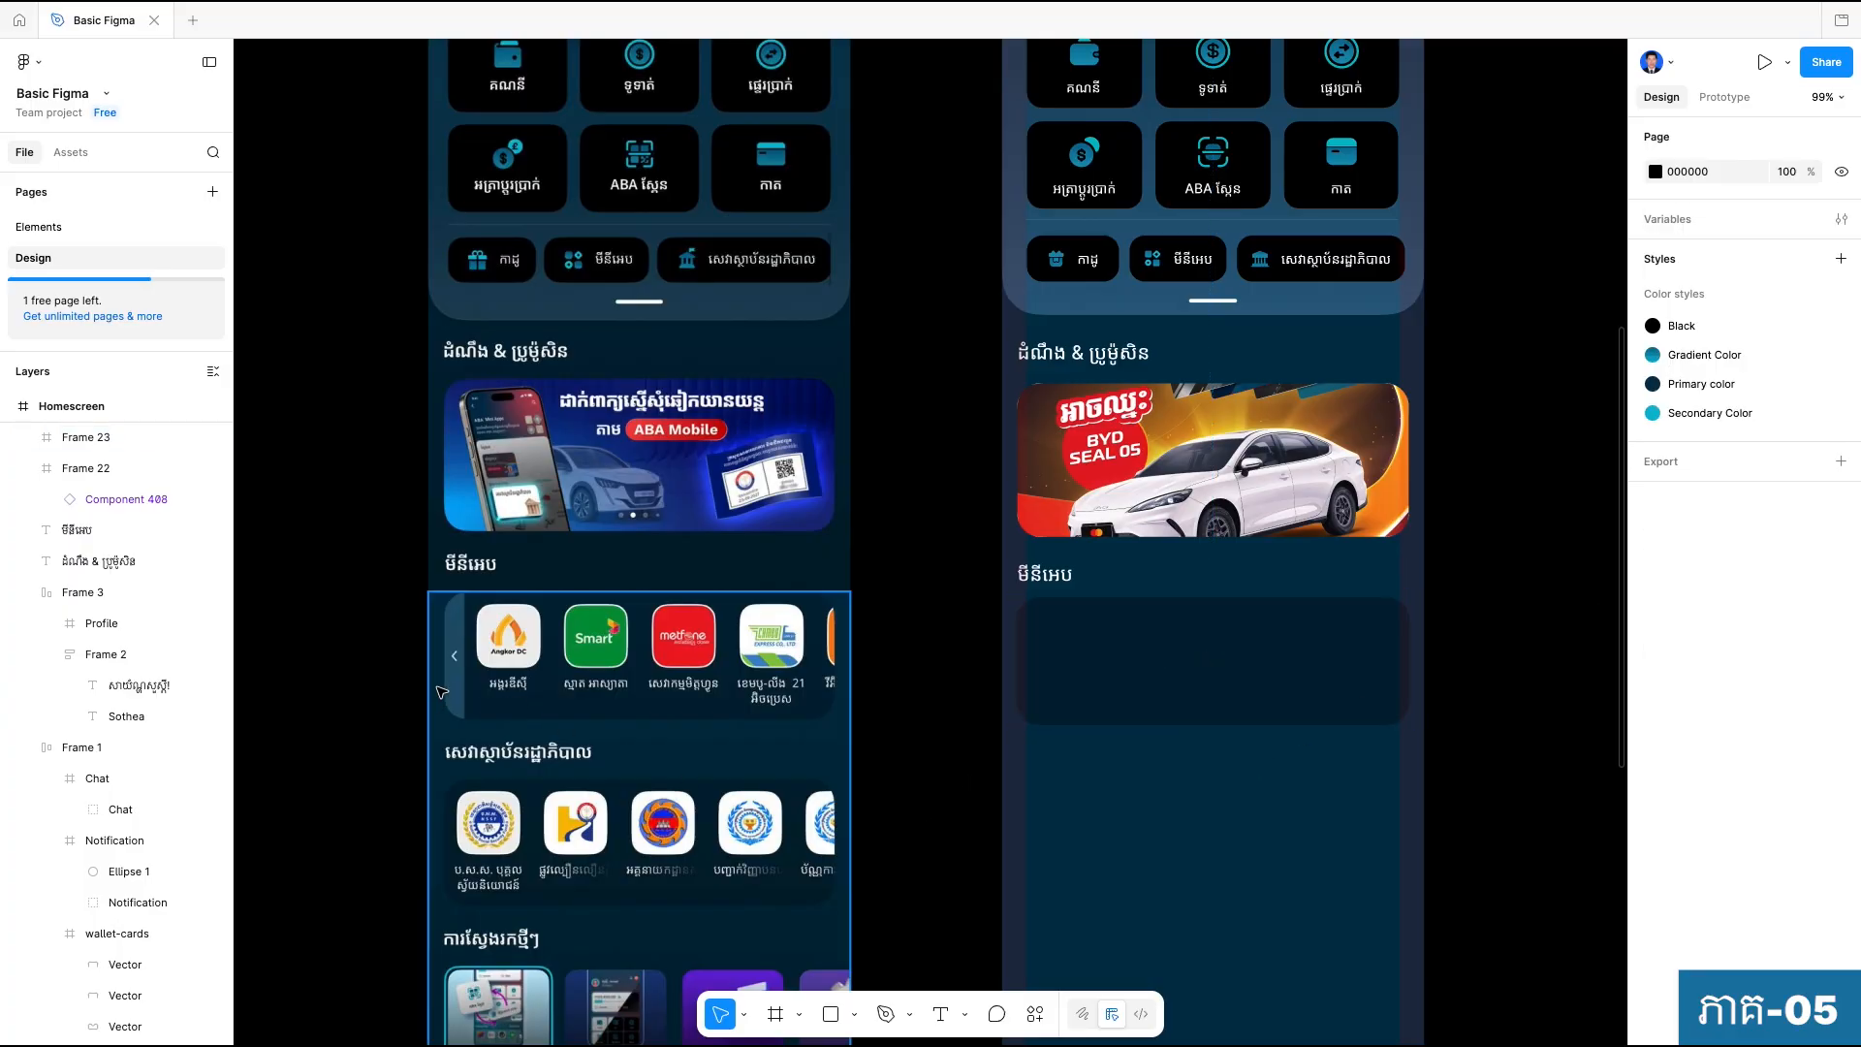
click(1117, 694)
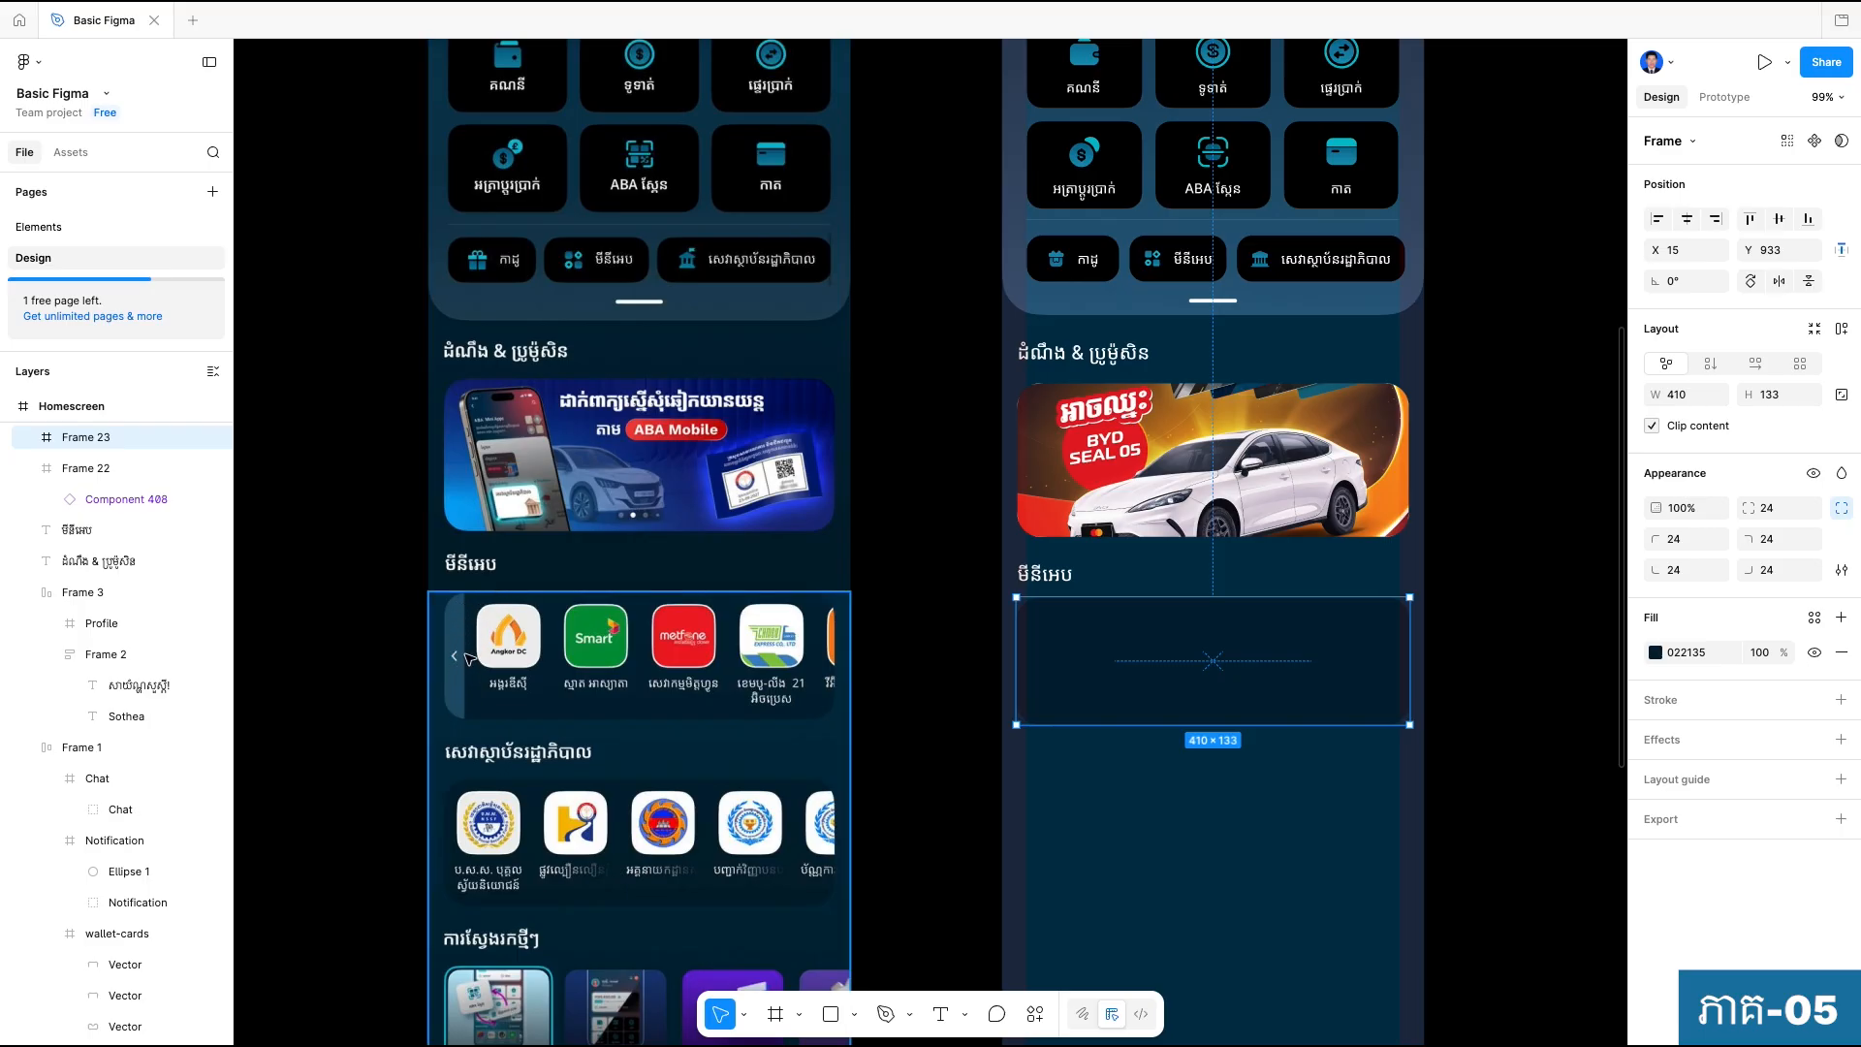
click(1152, 847)
Draw a rectangle about 126 high below the mini-app frame and set its width to 20.
click(831, 1013)
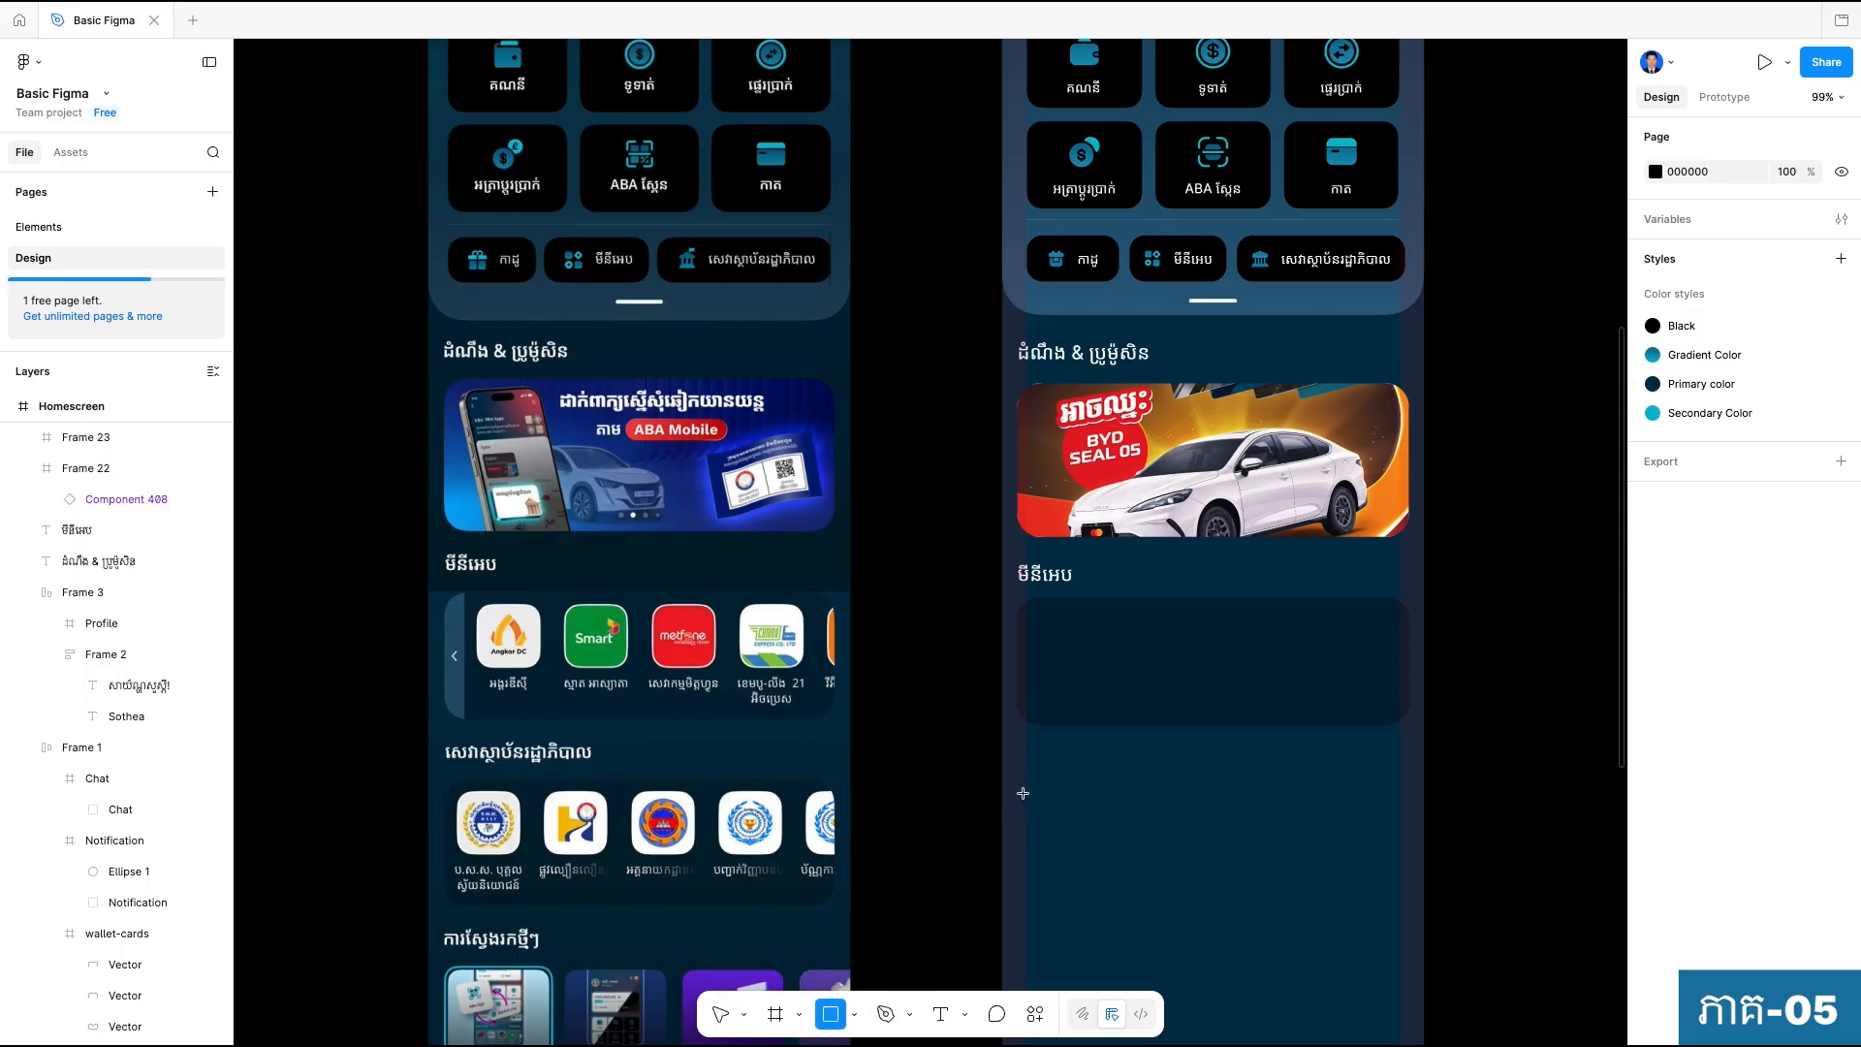
scroll(1030, 769, up, 5)
drag(1043, 725, 1132, 980)
scroll(1176, 893, down, 5)
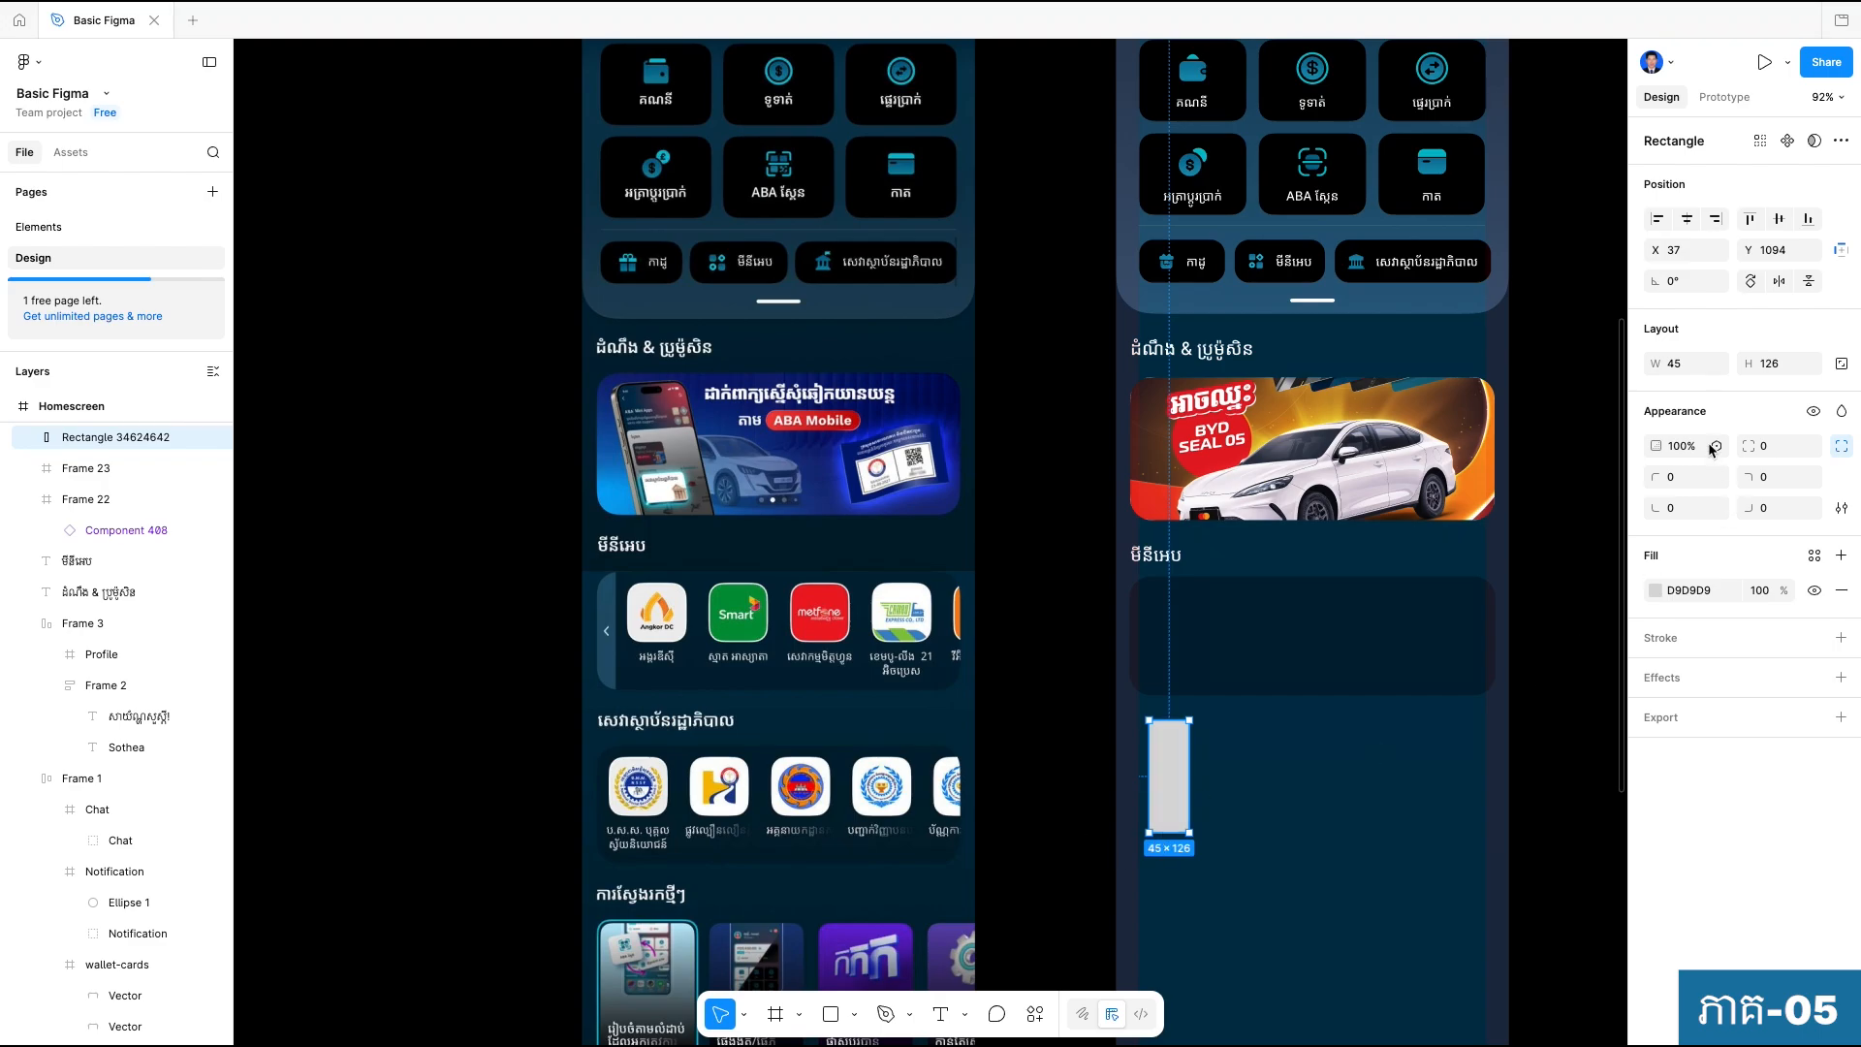
click(1683, 362)
key(Tab)
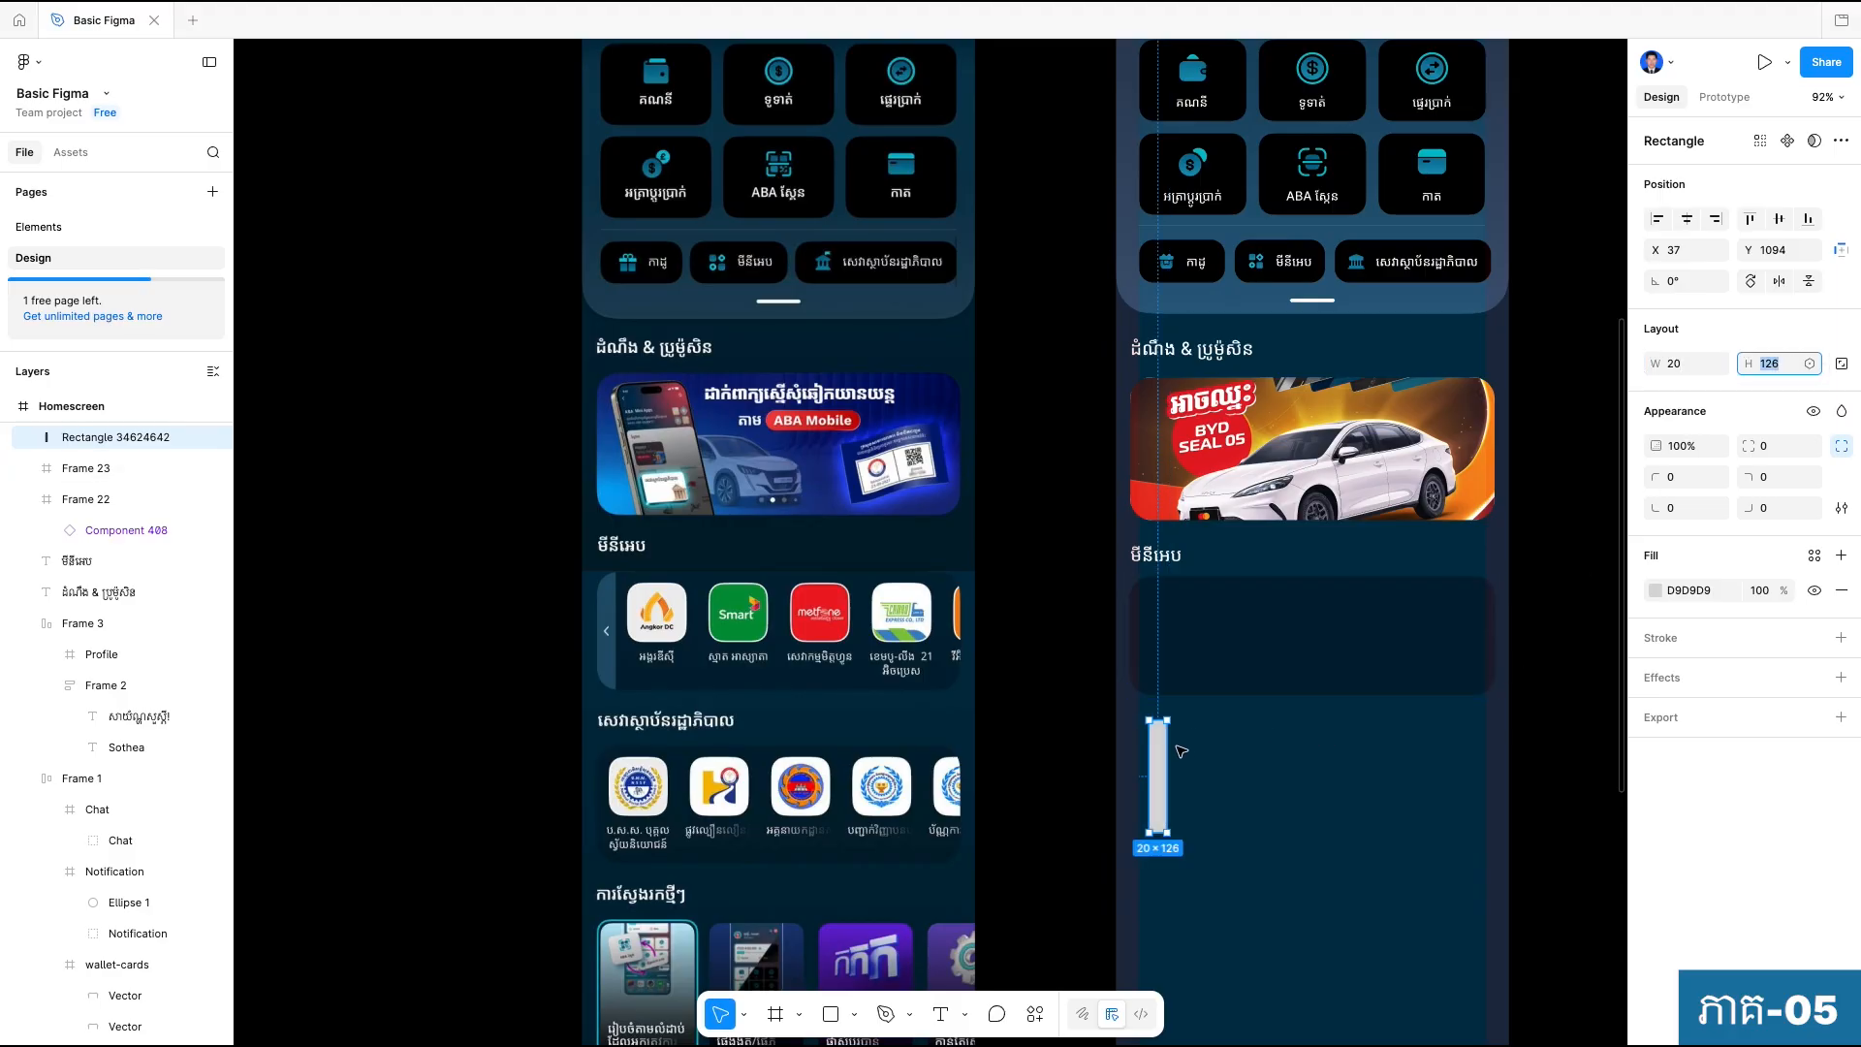
Move the narrow rectangle into the mini-app frame flush with its left edge and stretch its height to 133.
drag(1167, 766, 1138, 625)
scroll(1138, 626, up, 5)
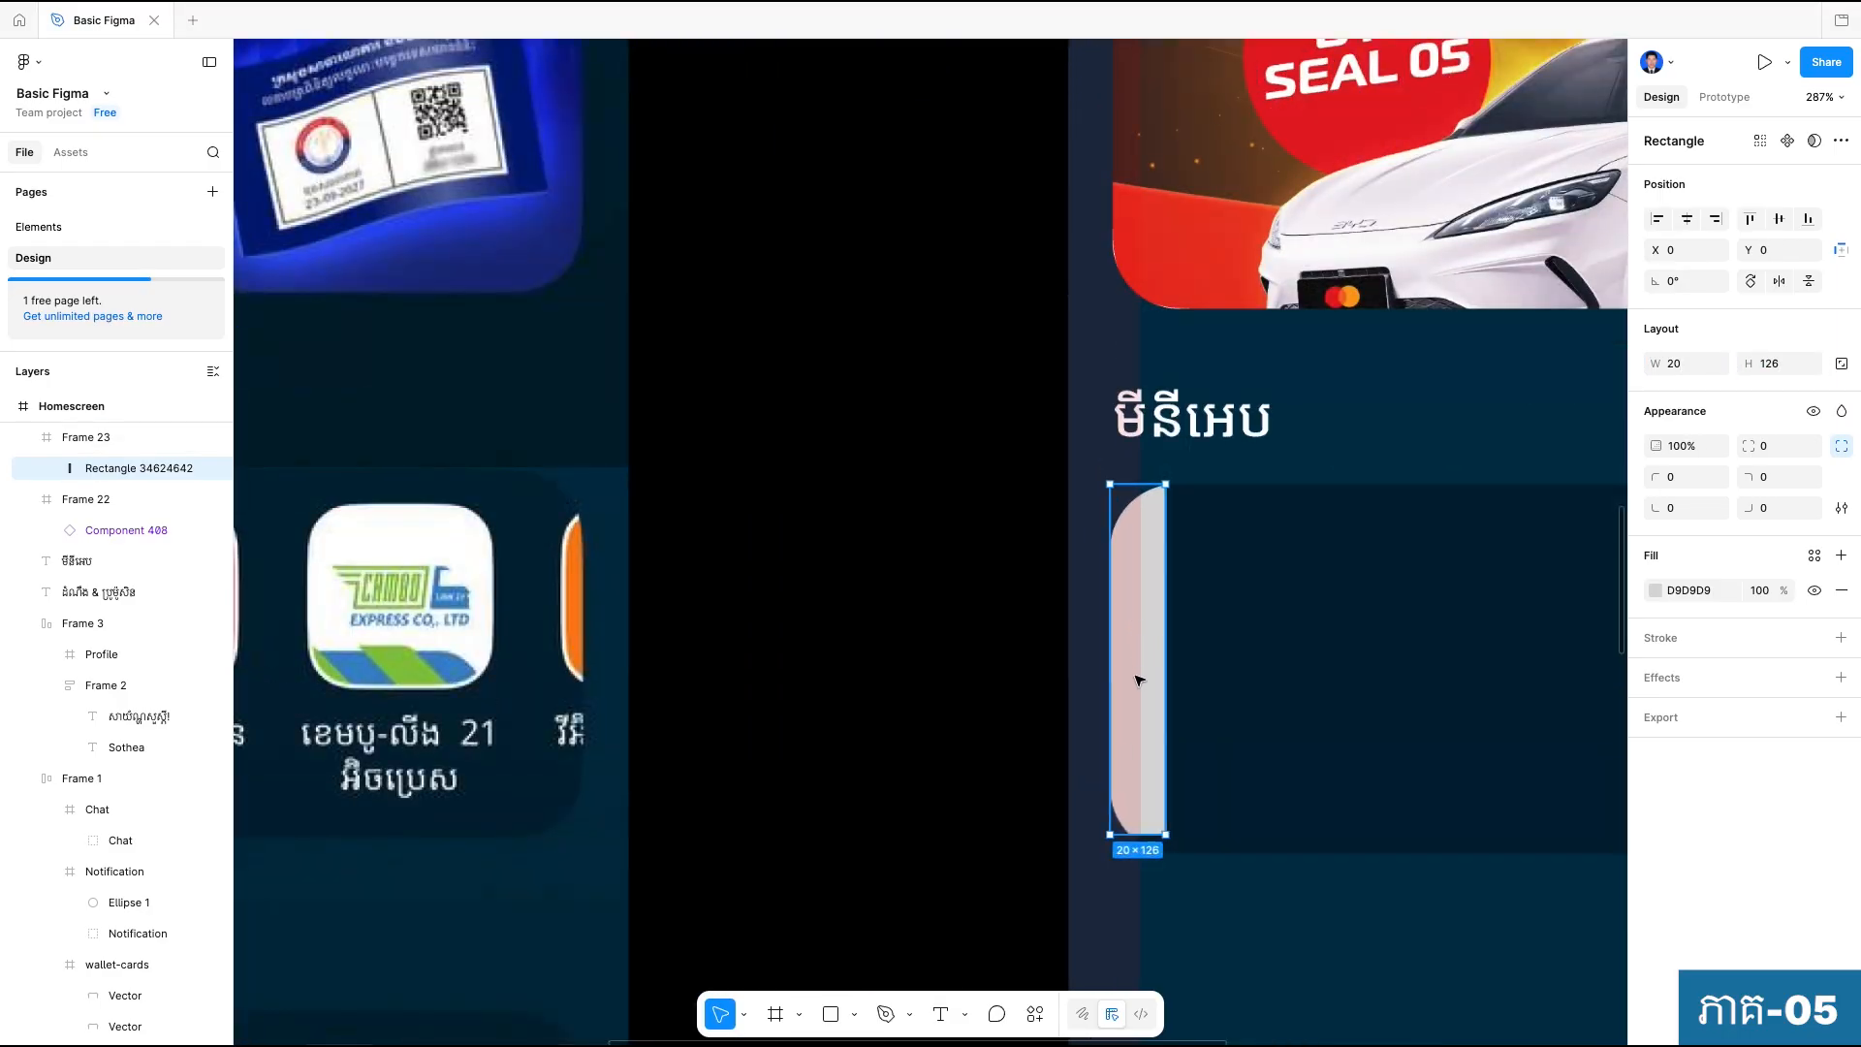
drag(1152, 833, 1154, 857)
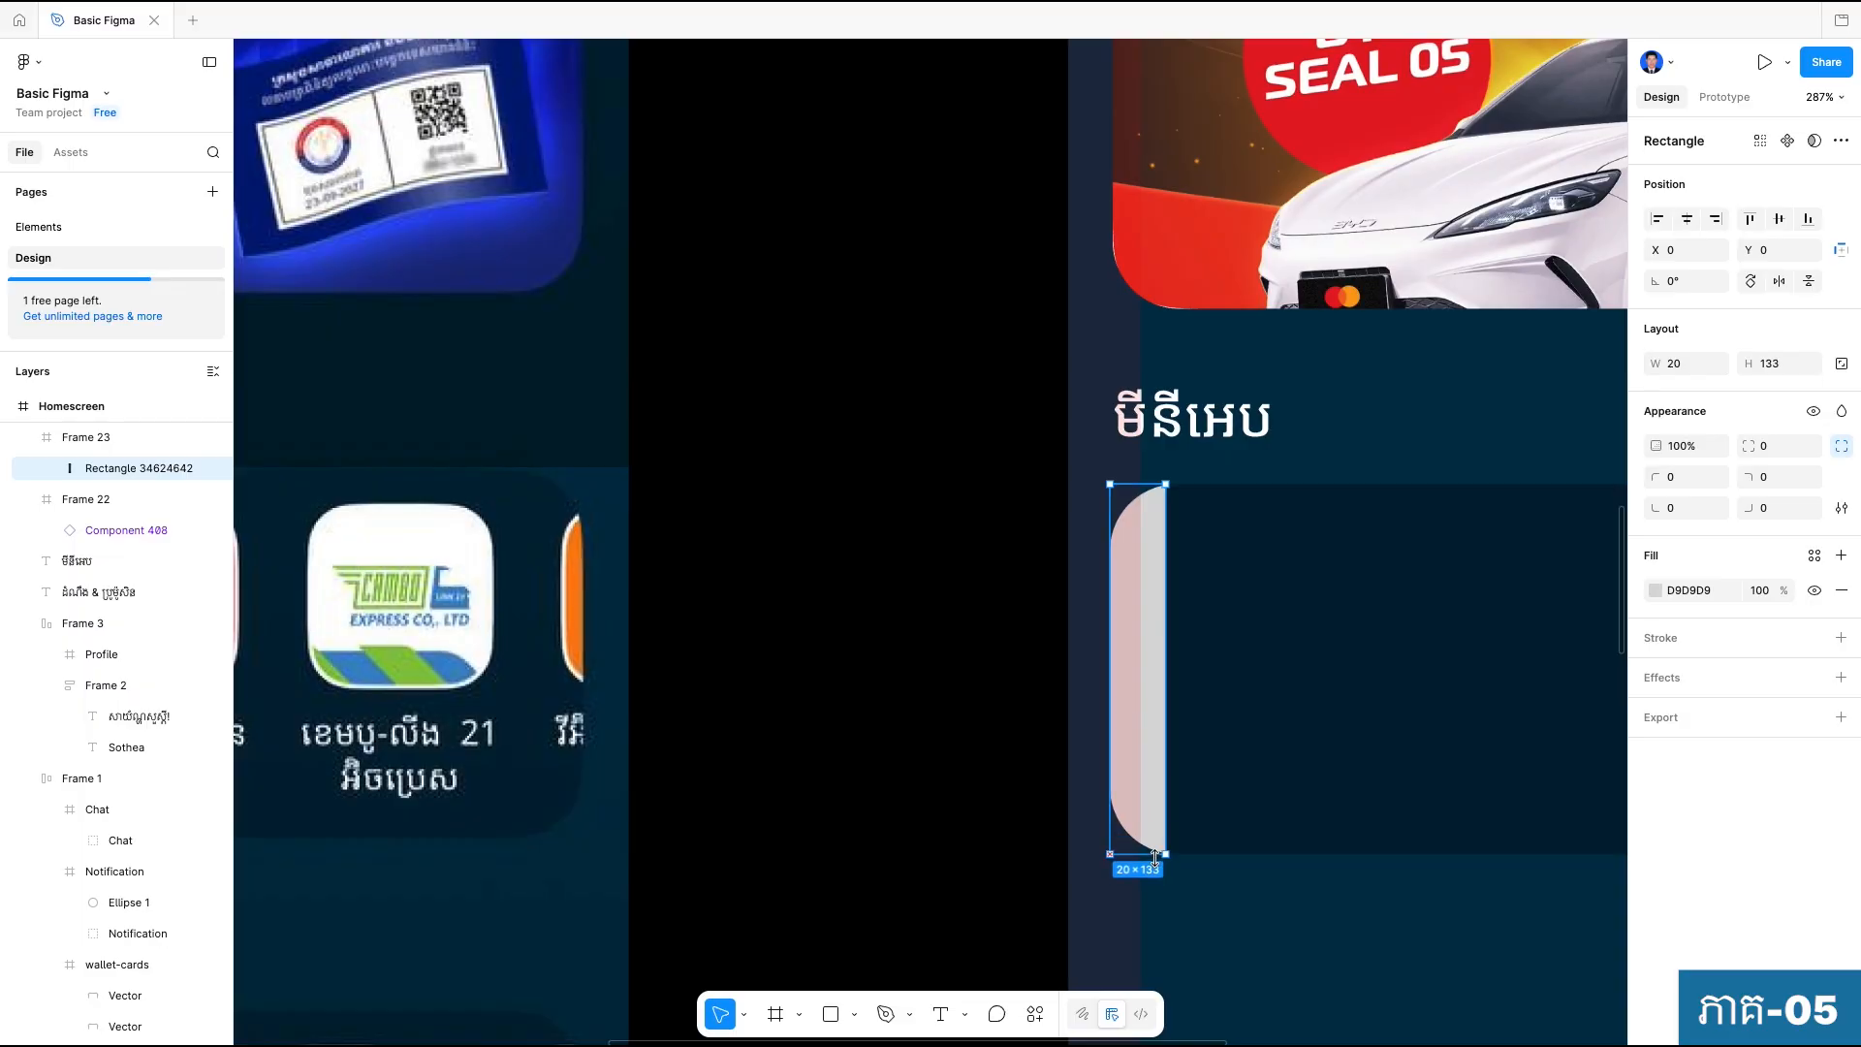
click(1257, 901)
Recolor the narrow edge strip in the mini-app frame with the teal (HSL 198 57 27) sampled from the reference strip.
scroll(1260, 902, down, 5)
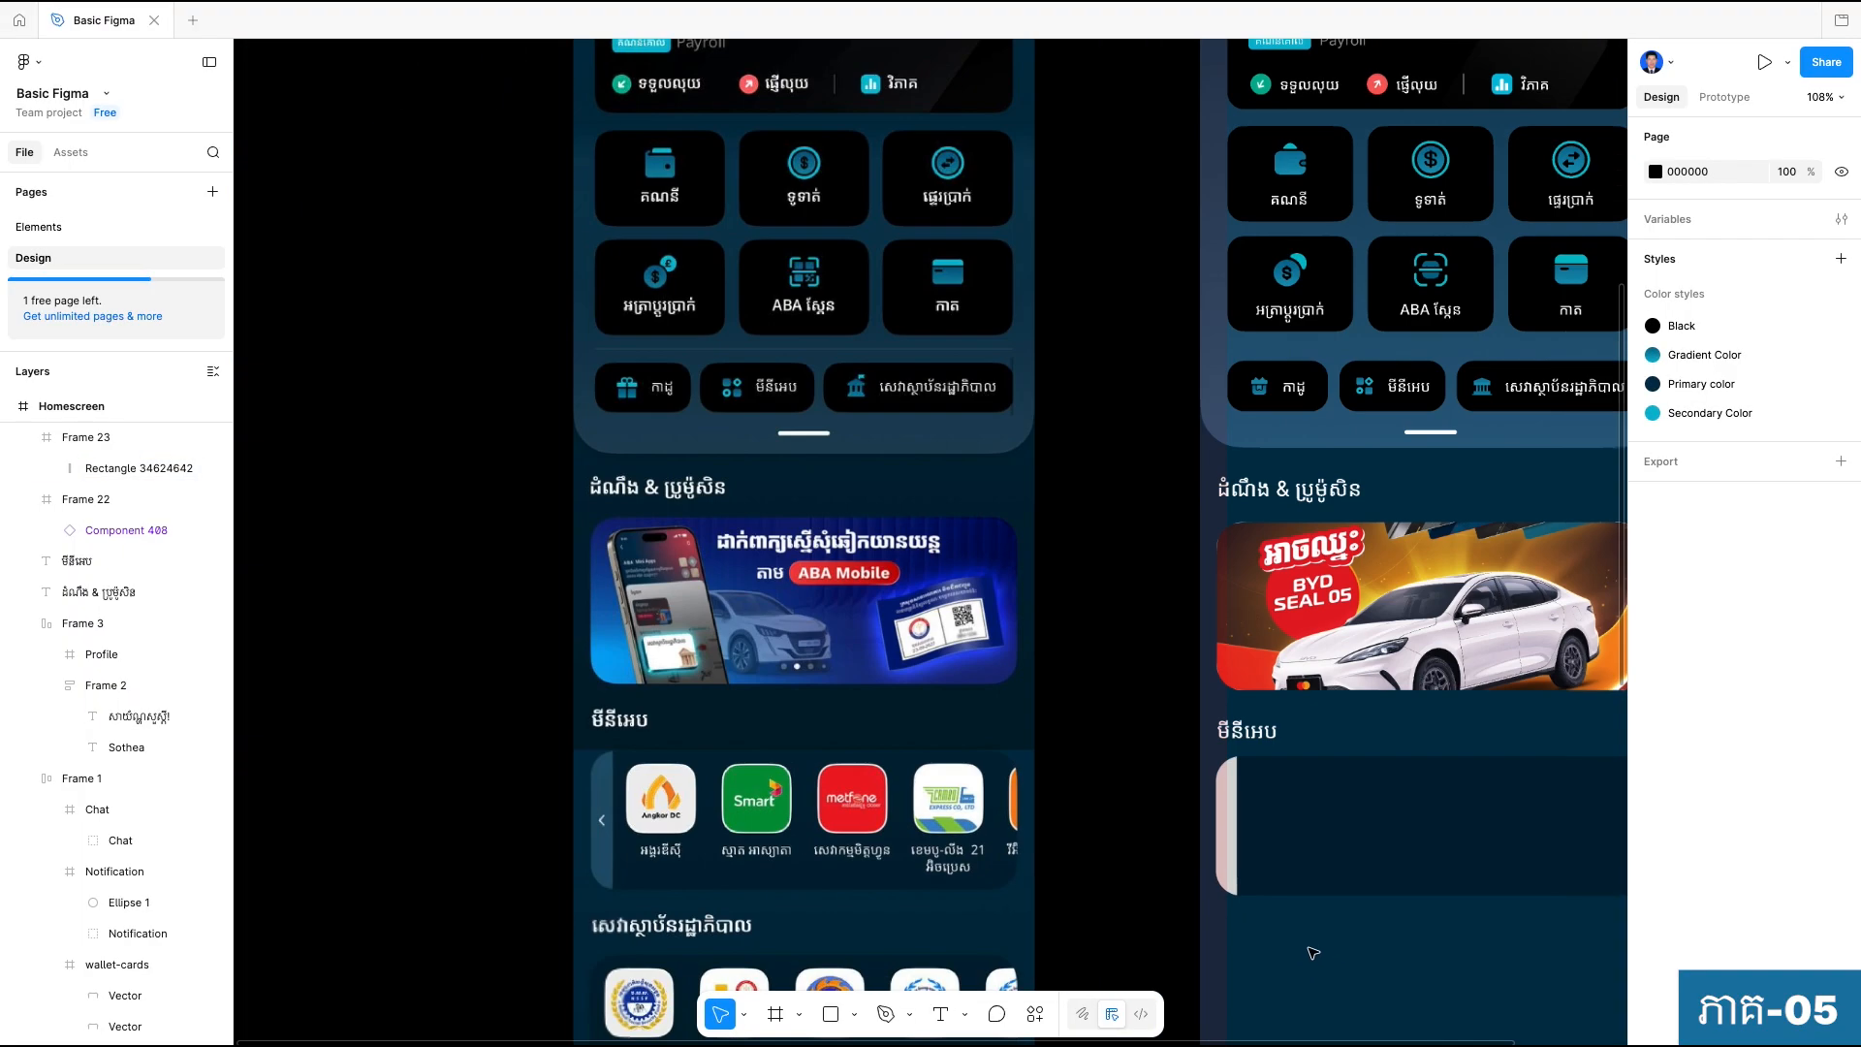
scroll(1035, 616, up, 2)
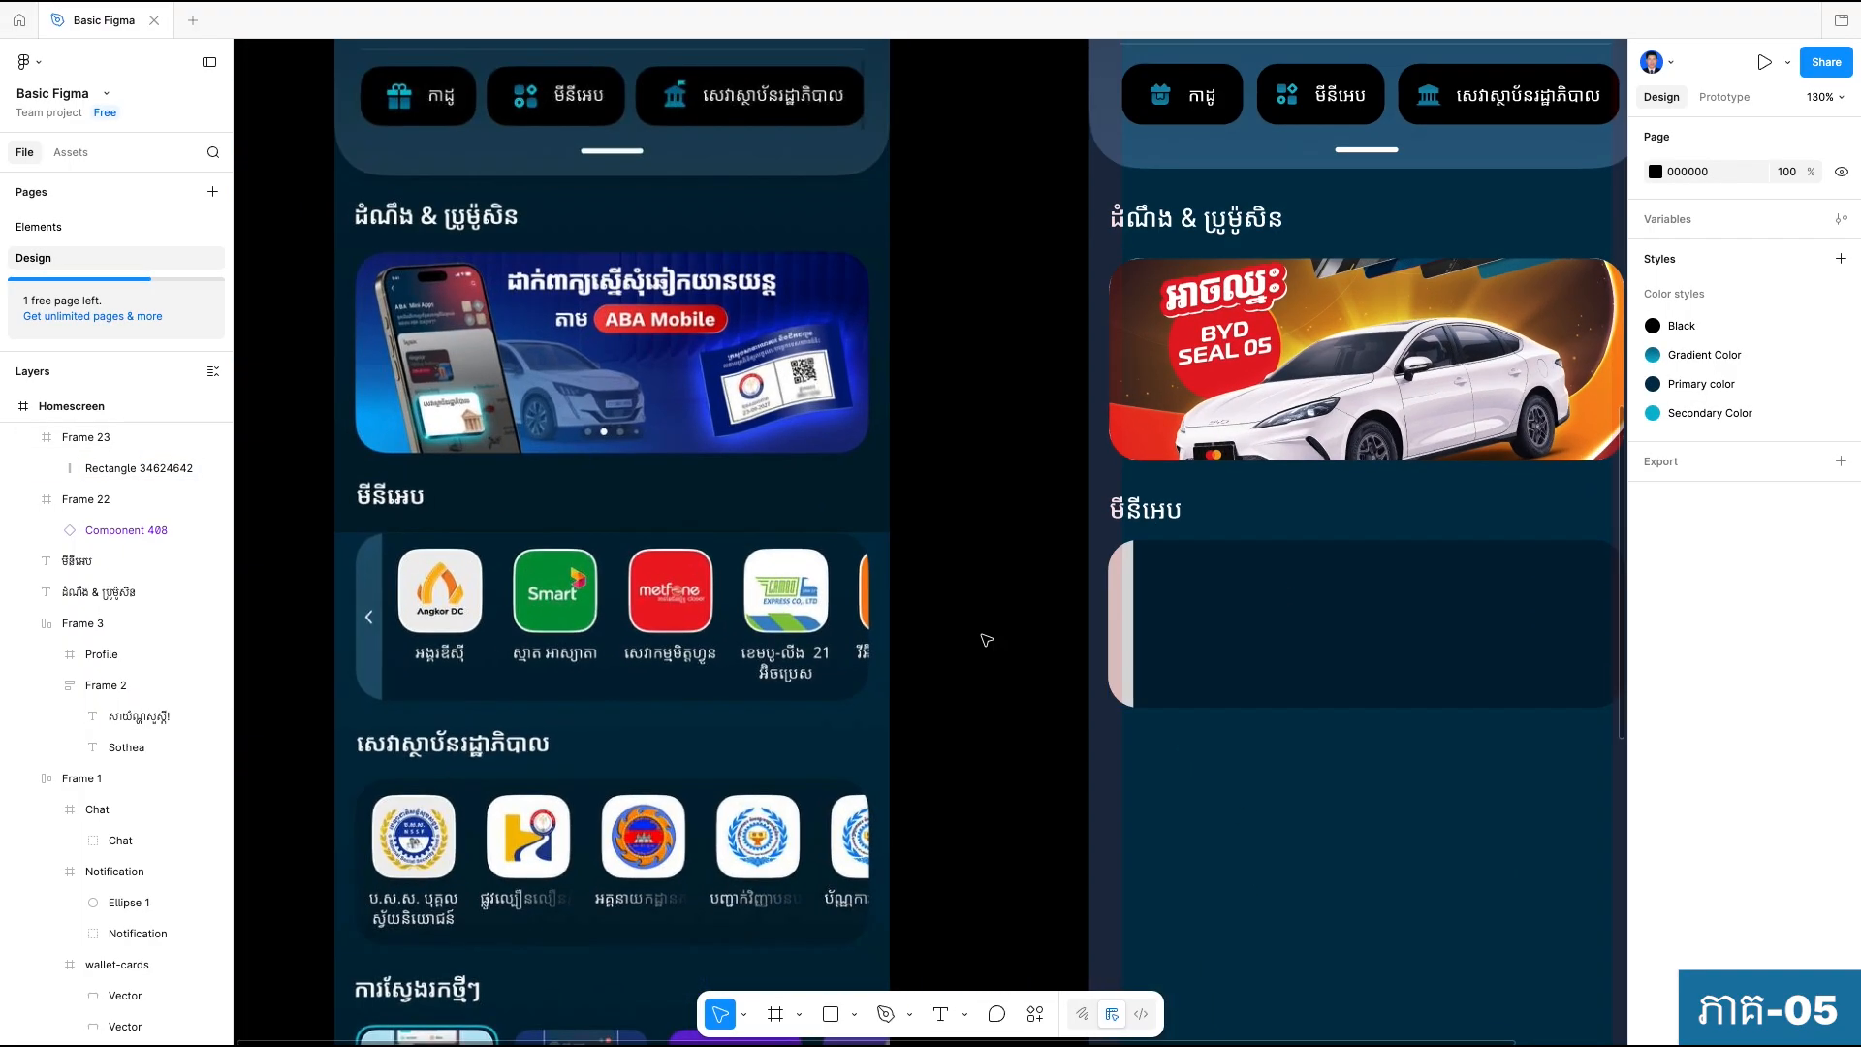
scroll(1115, 614, up, 1)
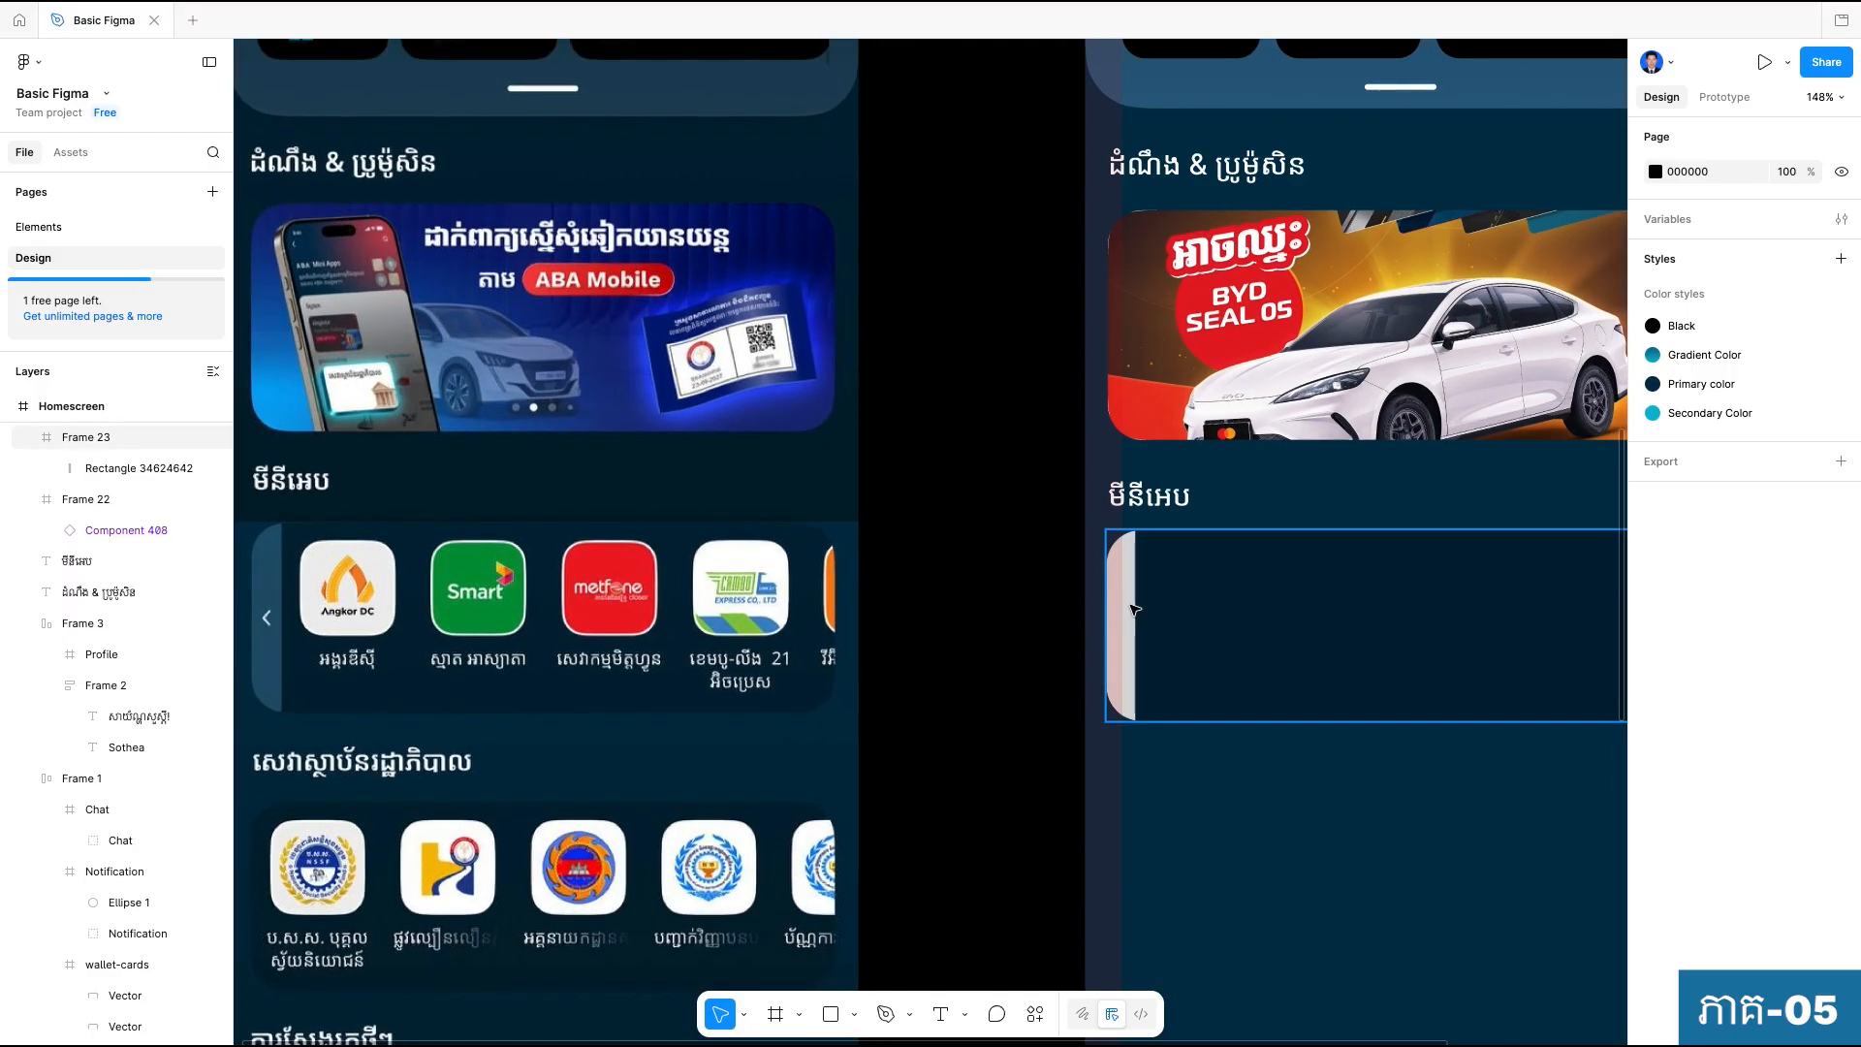
click(1133, 607)
click(1130, 607)
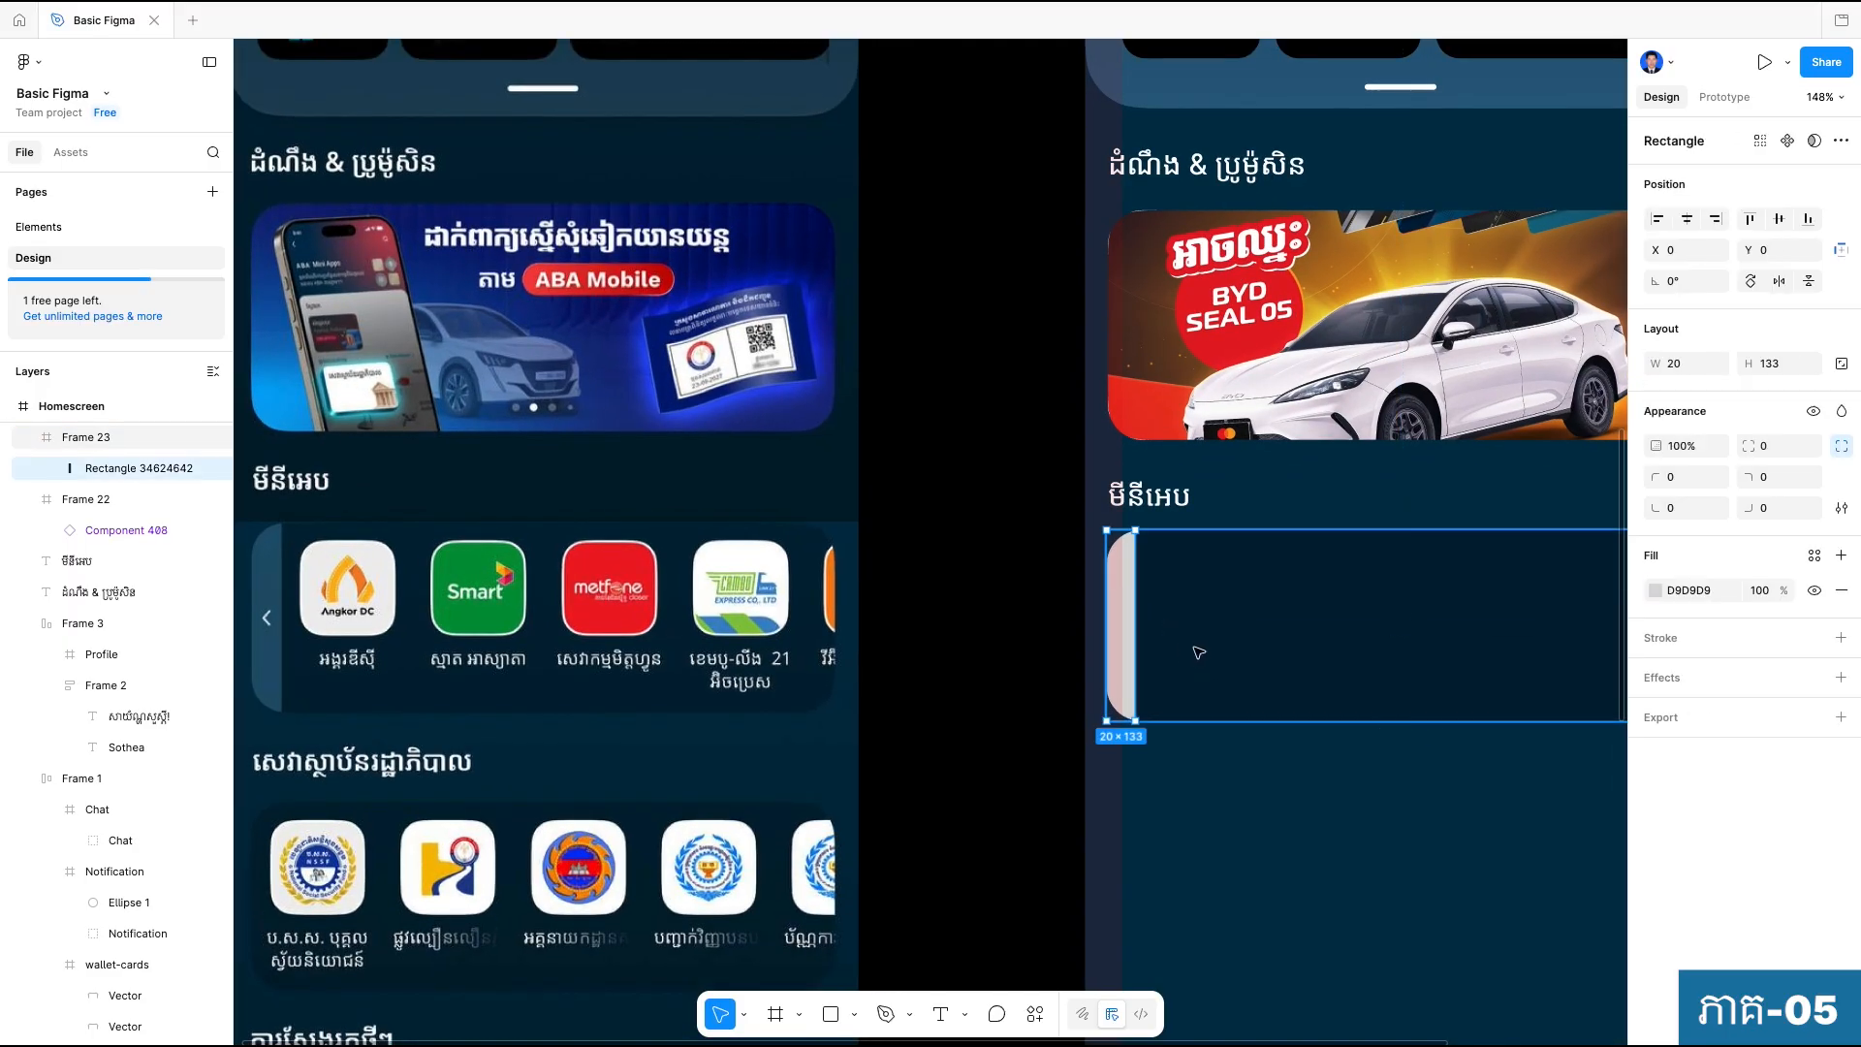
key(i)
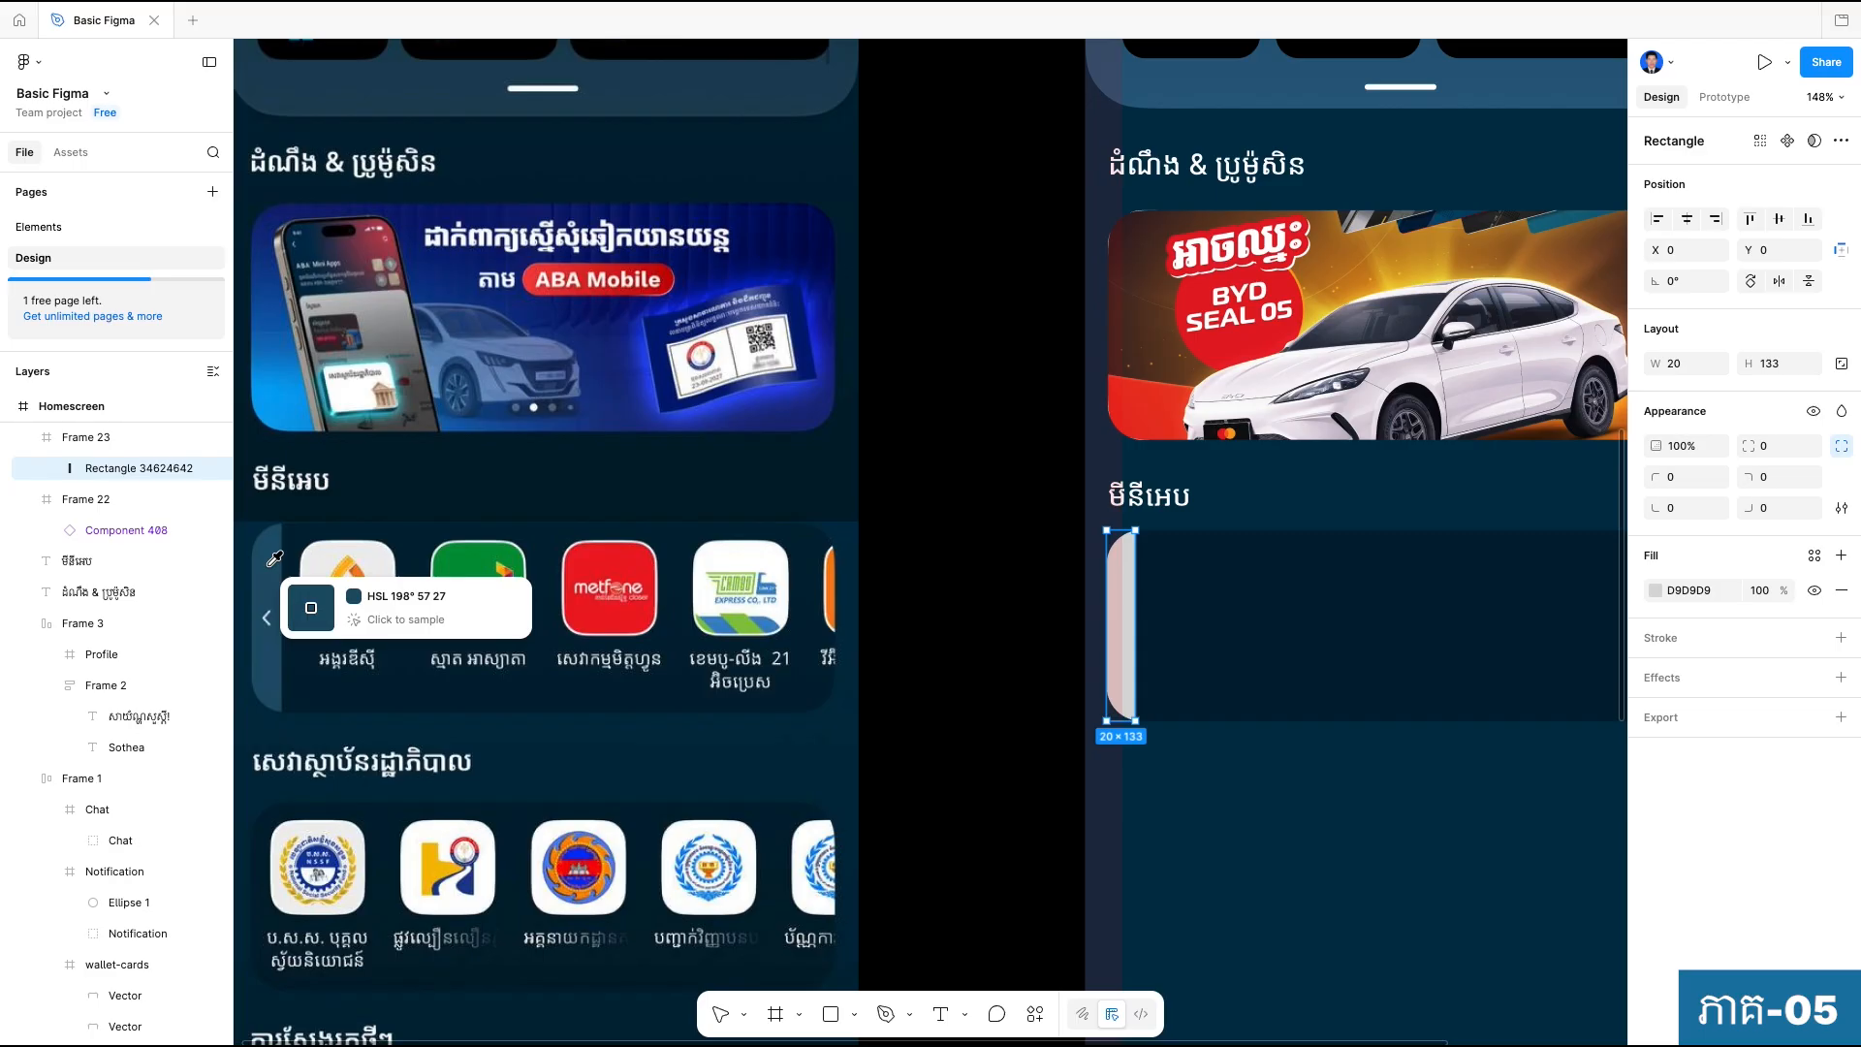
click(296, 609)
click(1260, 843)
scroll(1337, 788, down, 3)
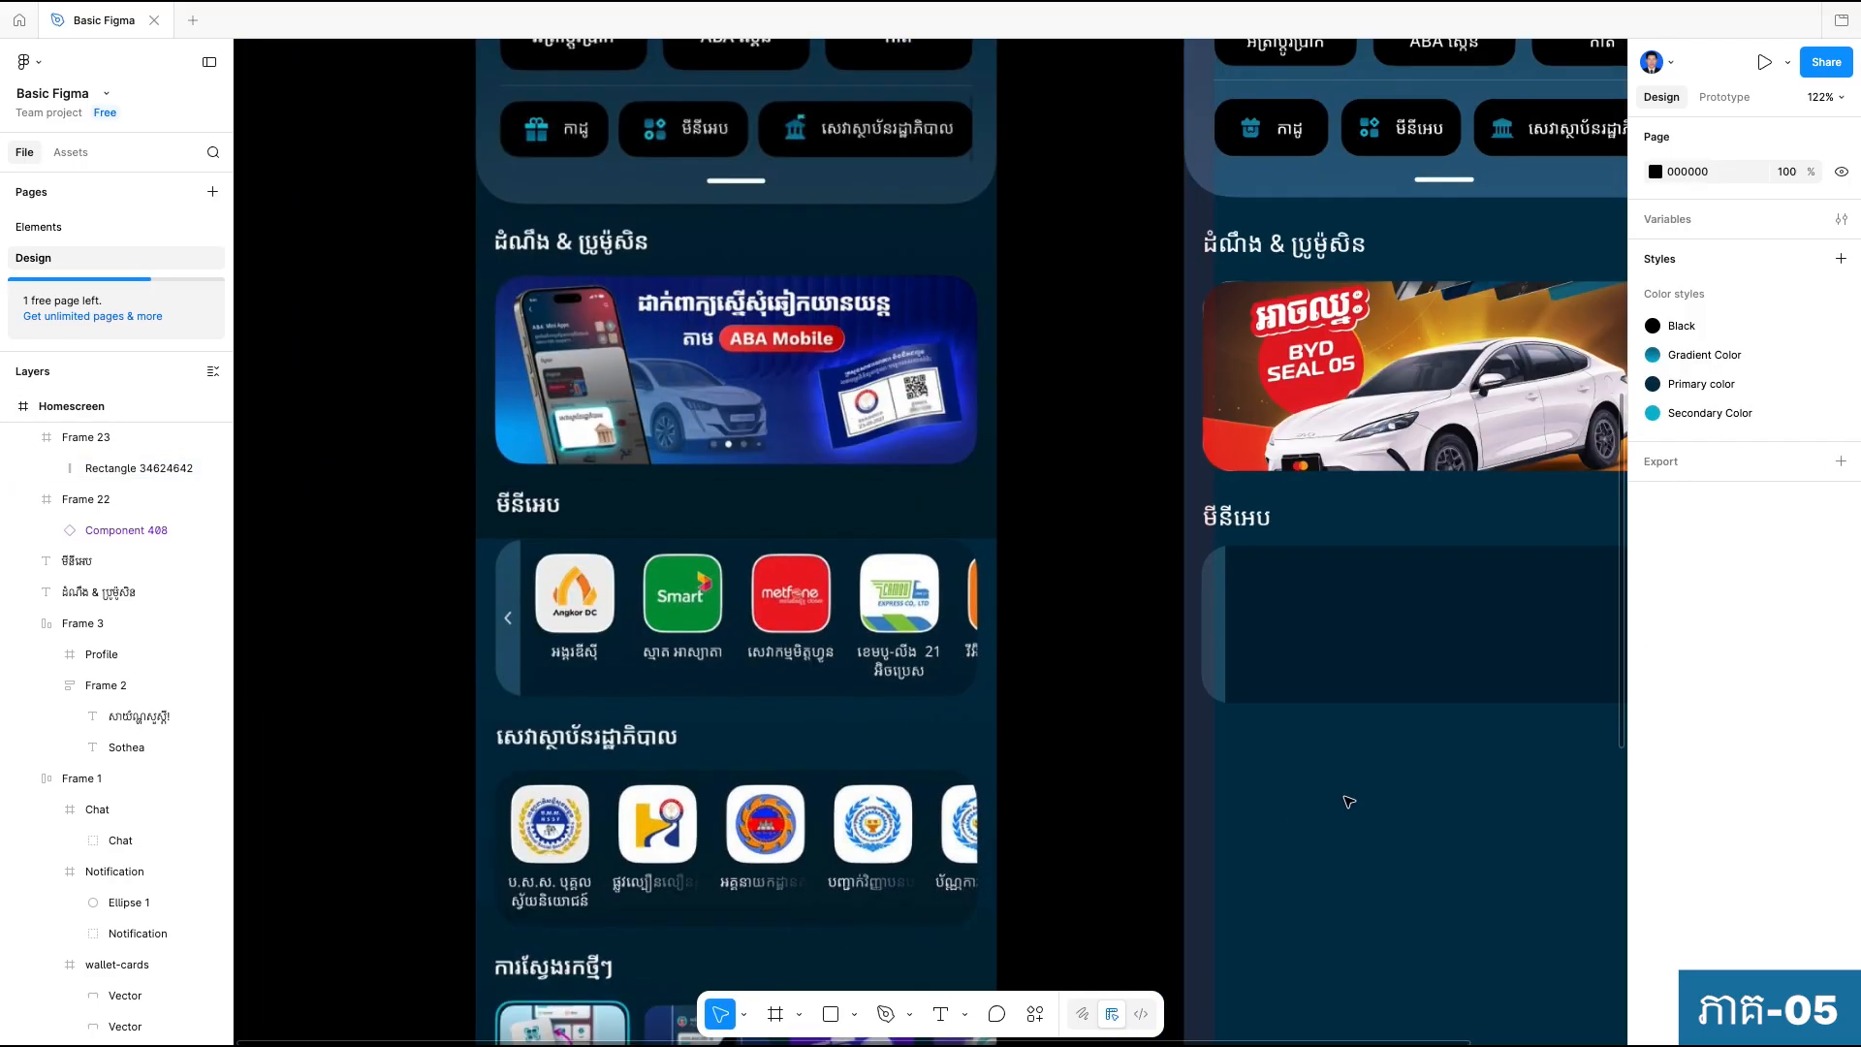
Look through the Icon frame and both homescreens for an arrow icon matching the one on the reference strip.
scroll(1333, 800, down, 10)
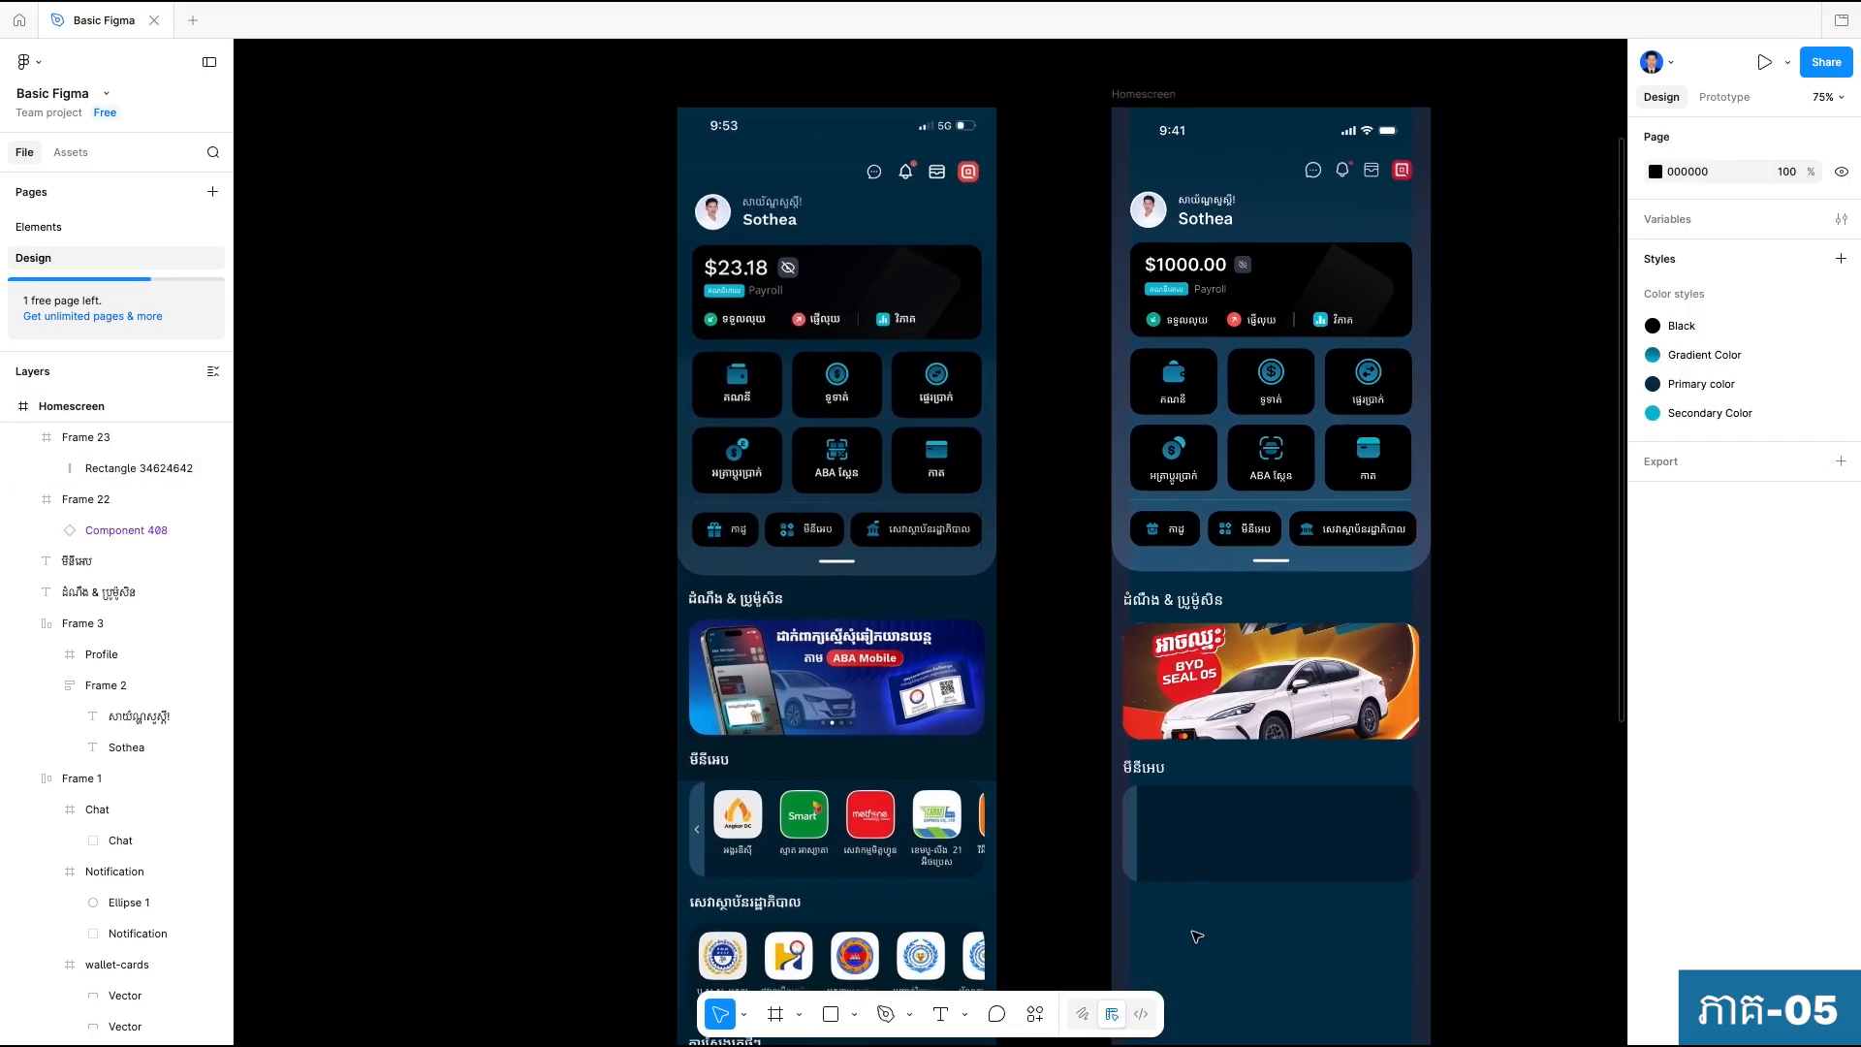
scroll(1017, 301, up, 9)
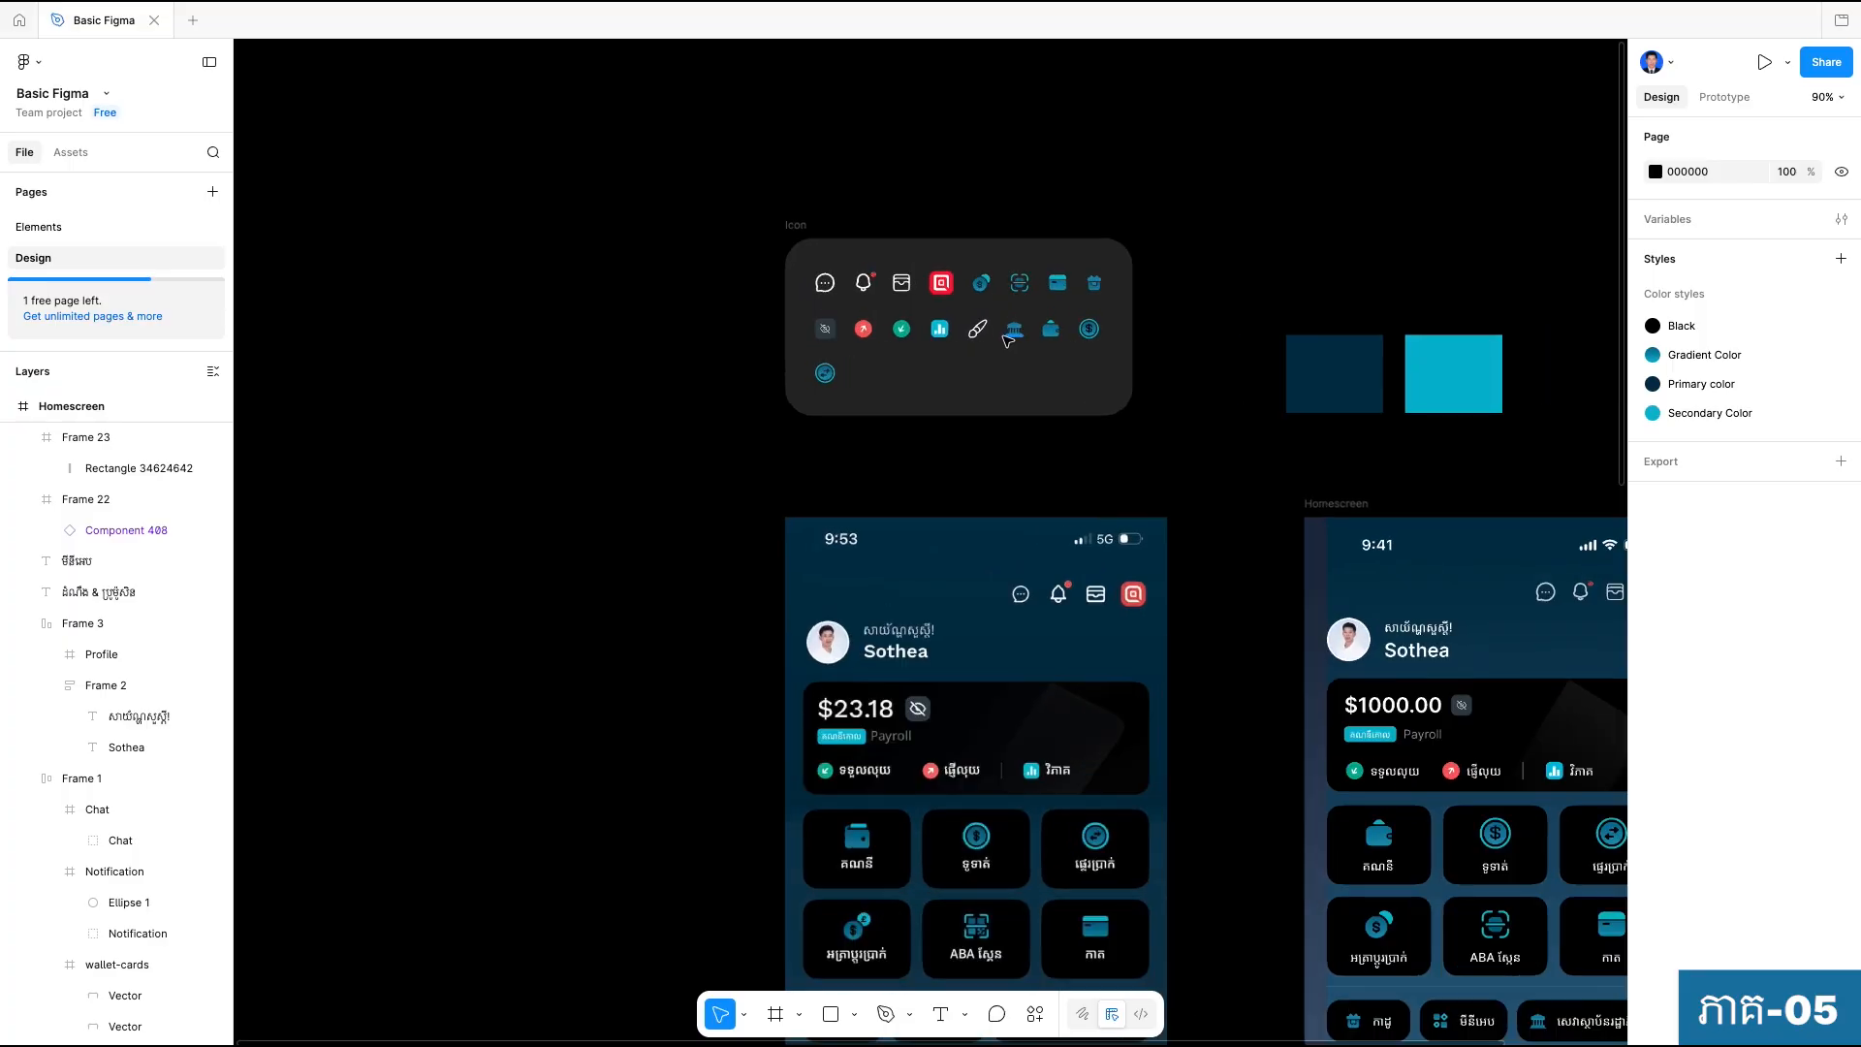
scroll(1080, 498, down, 8)
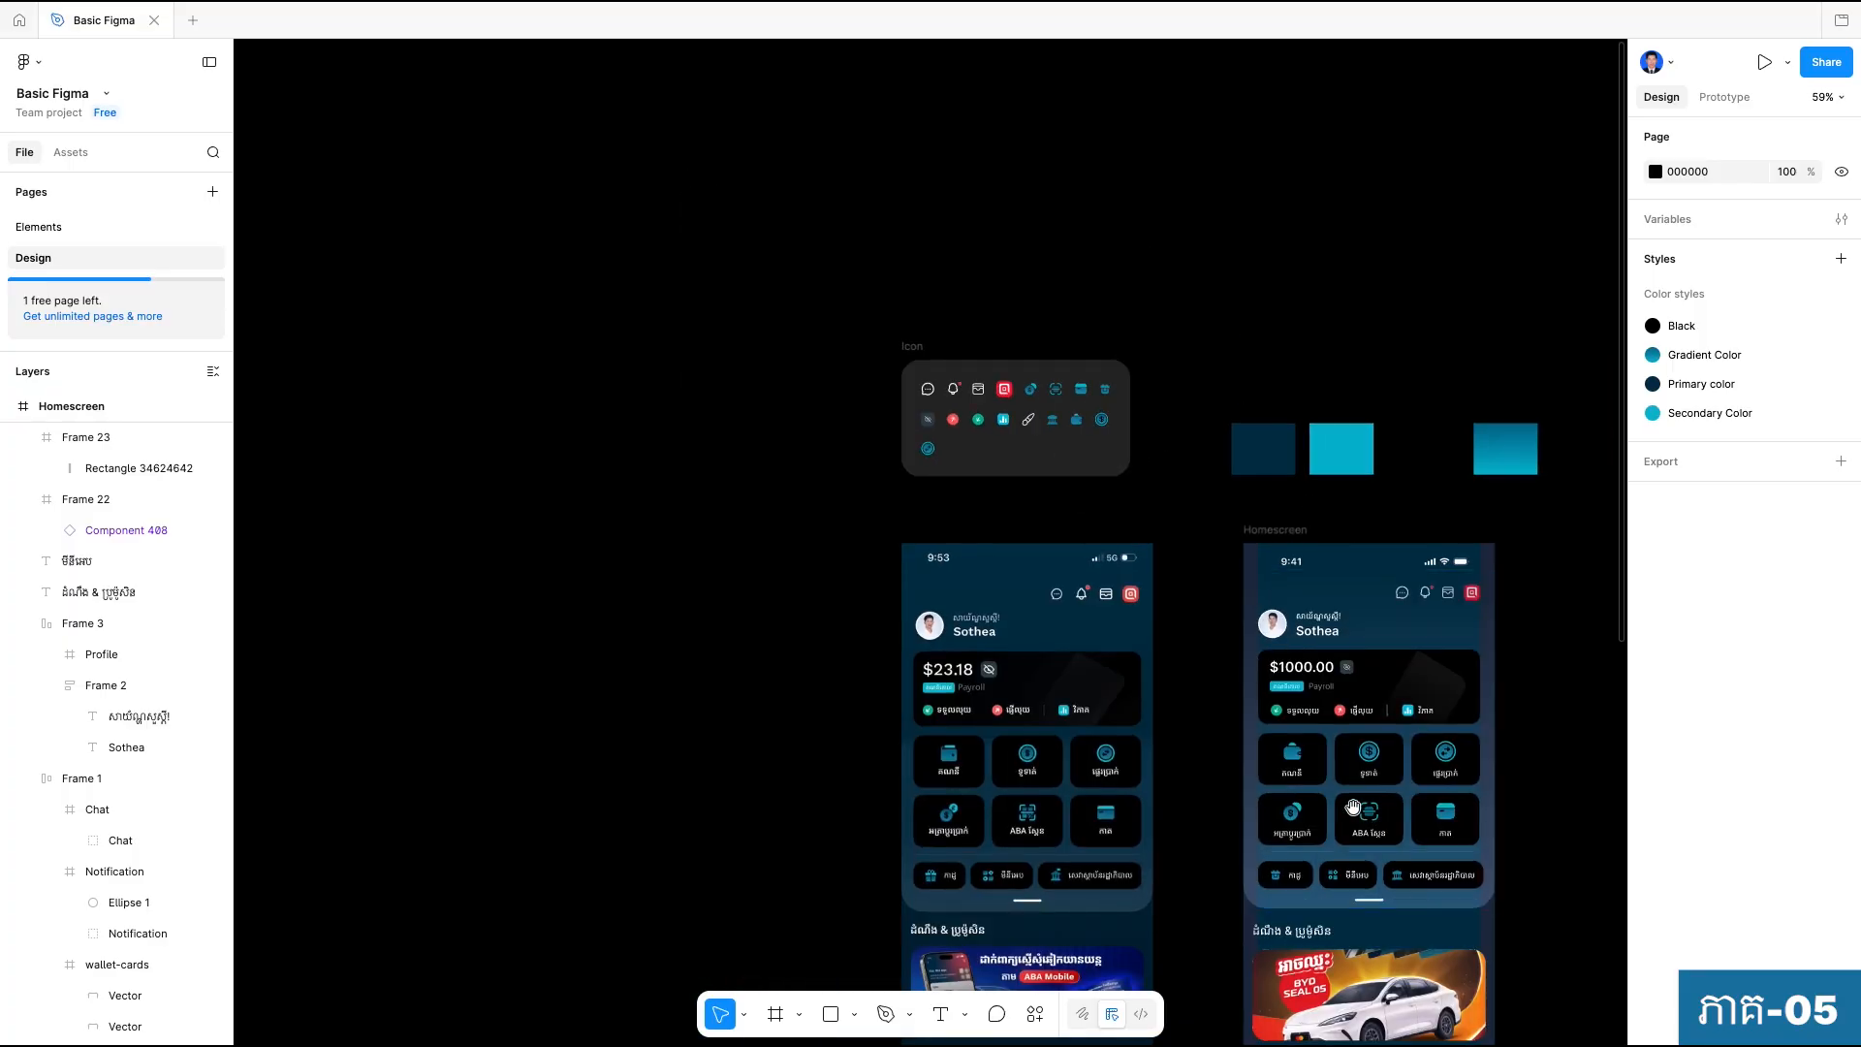
scroll(1103, 484, down, 5)
scroll(1103, 484, up, 4)
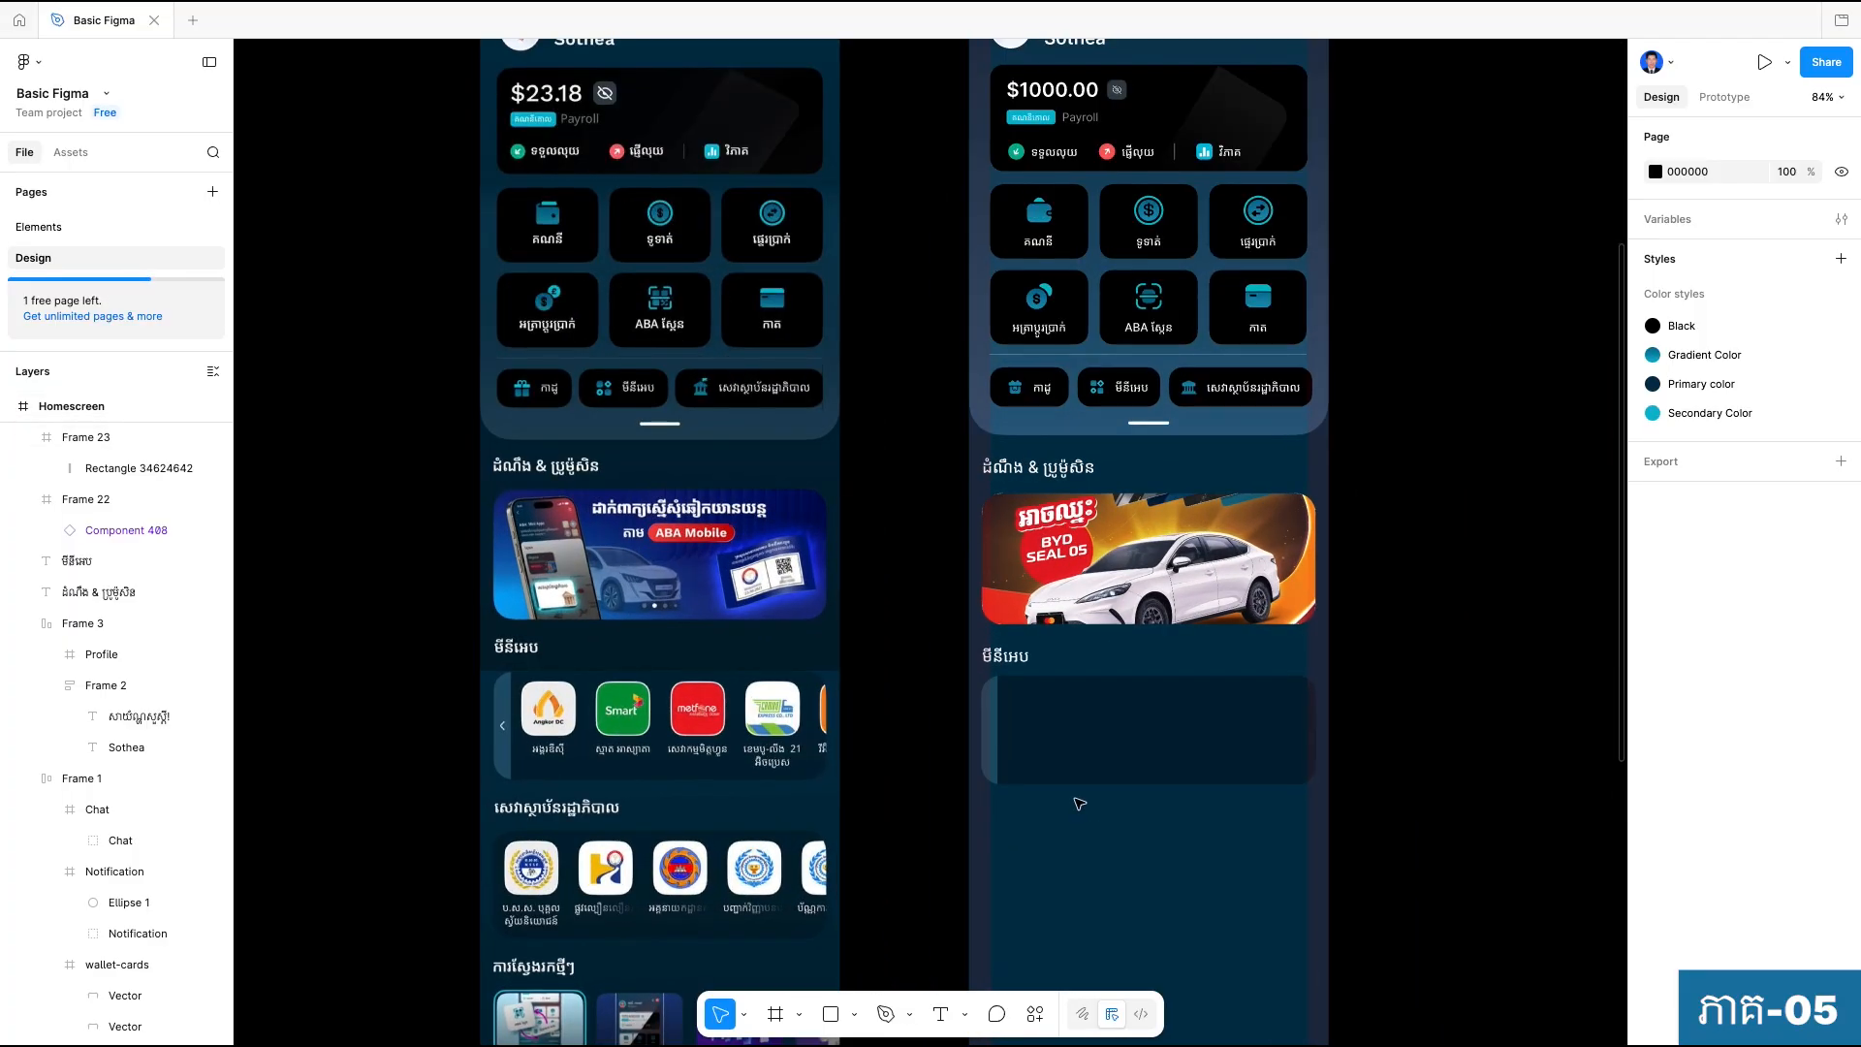
scroll(1072, 801, down, 1)
scroll(1071, 802, up, 3)
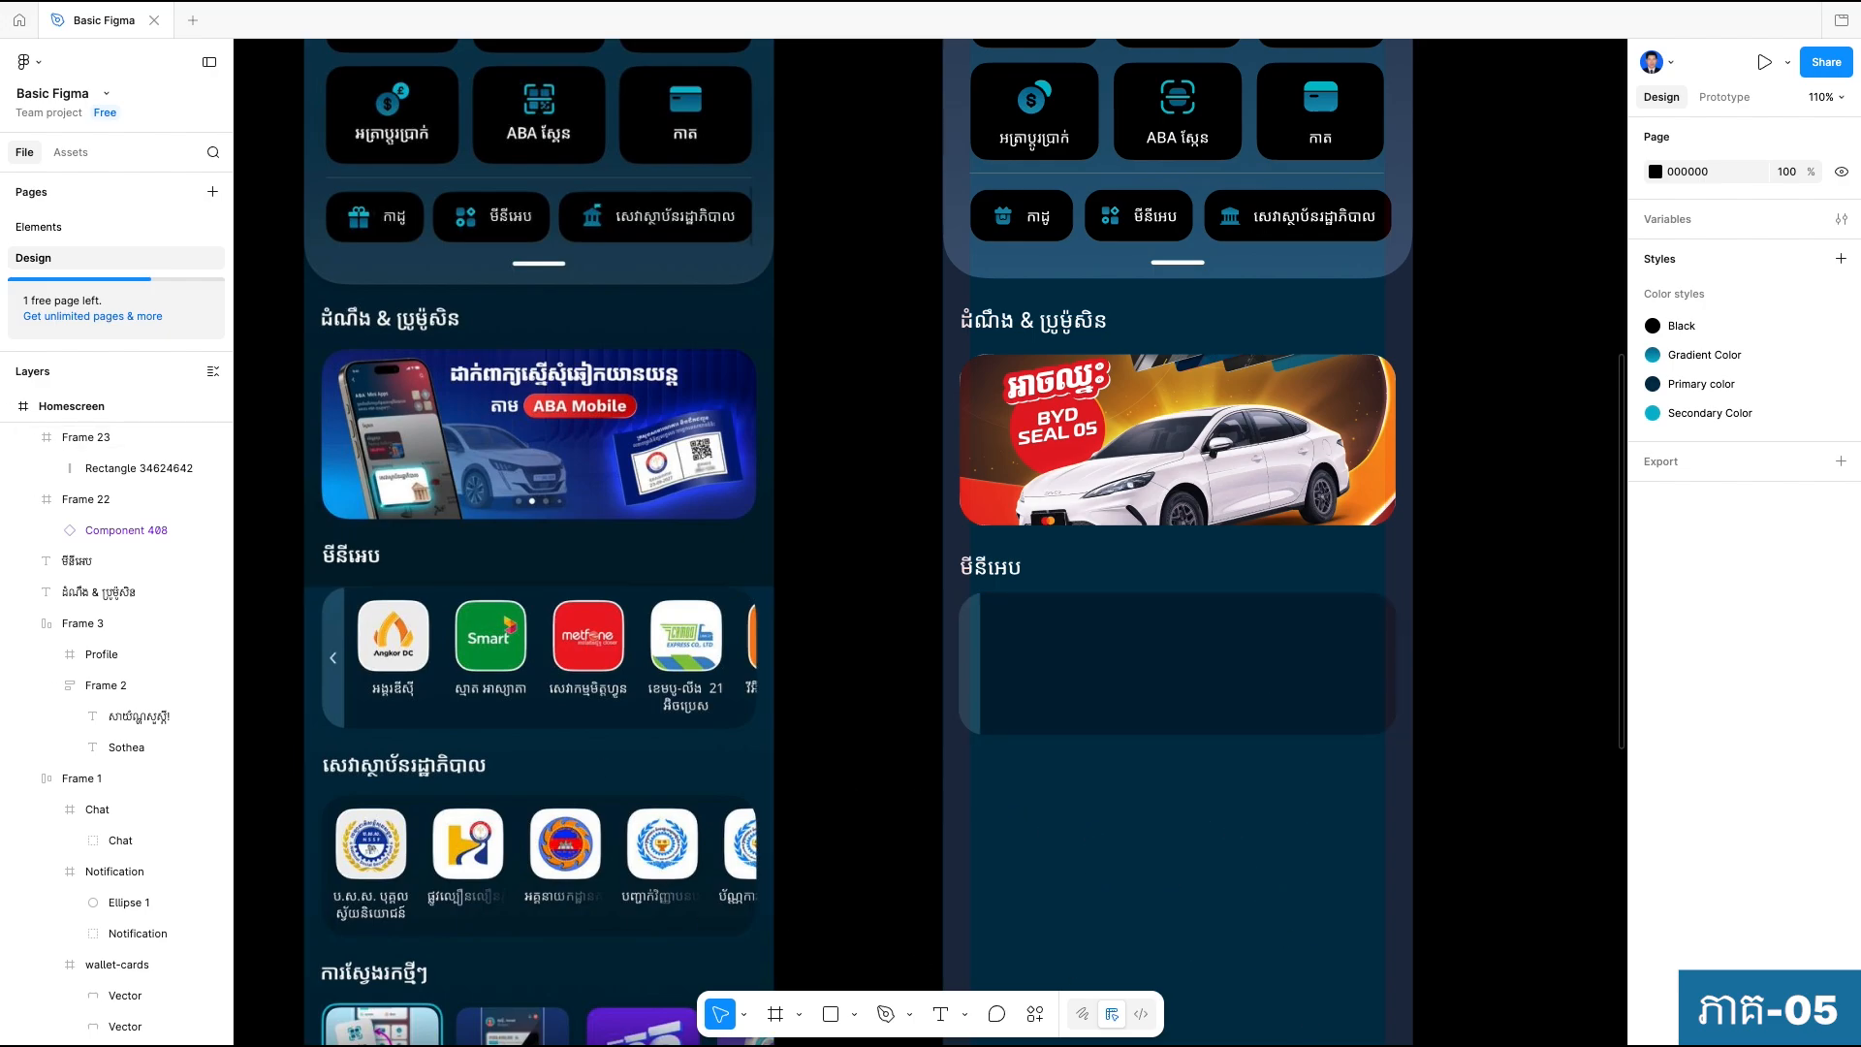
Open the Iconify plugin and search its icons for "next".
click(1035, 1016)
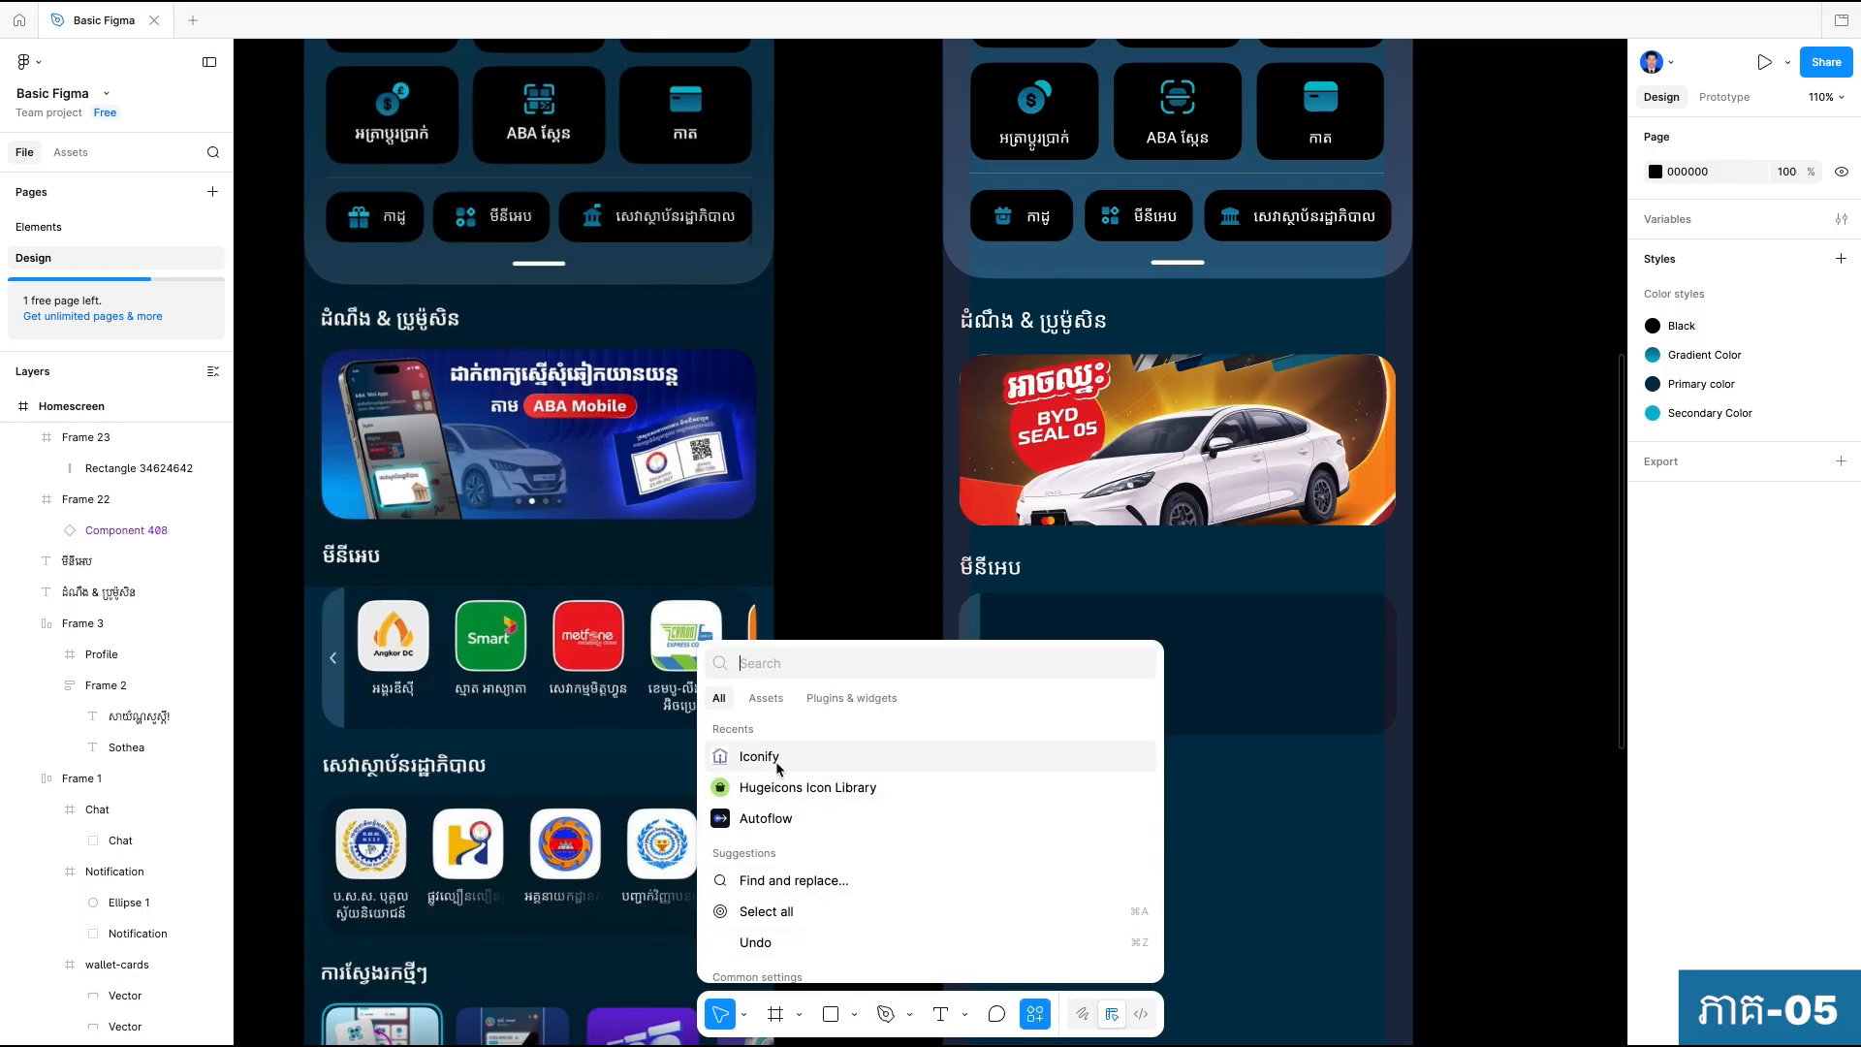
key(Escape)
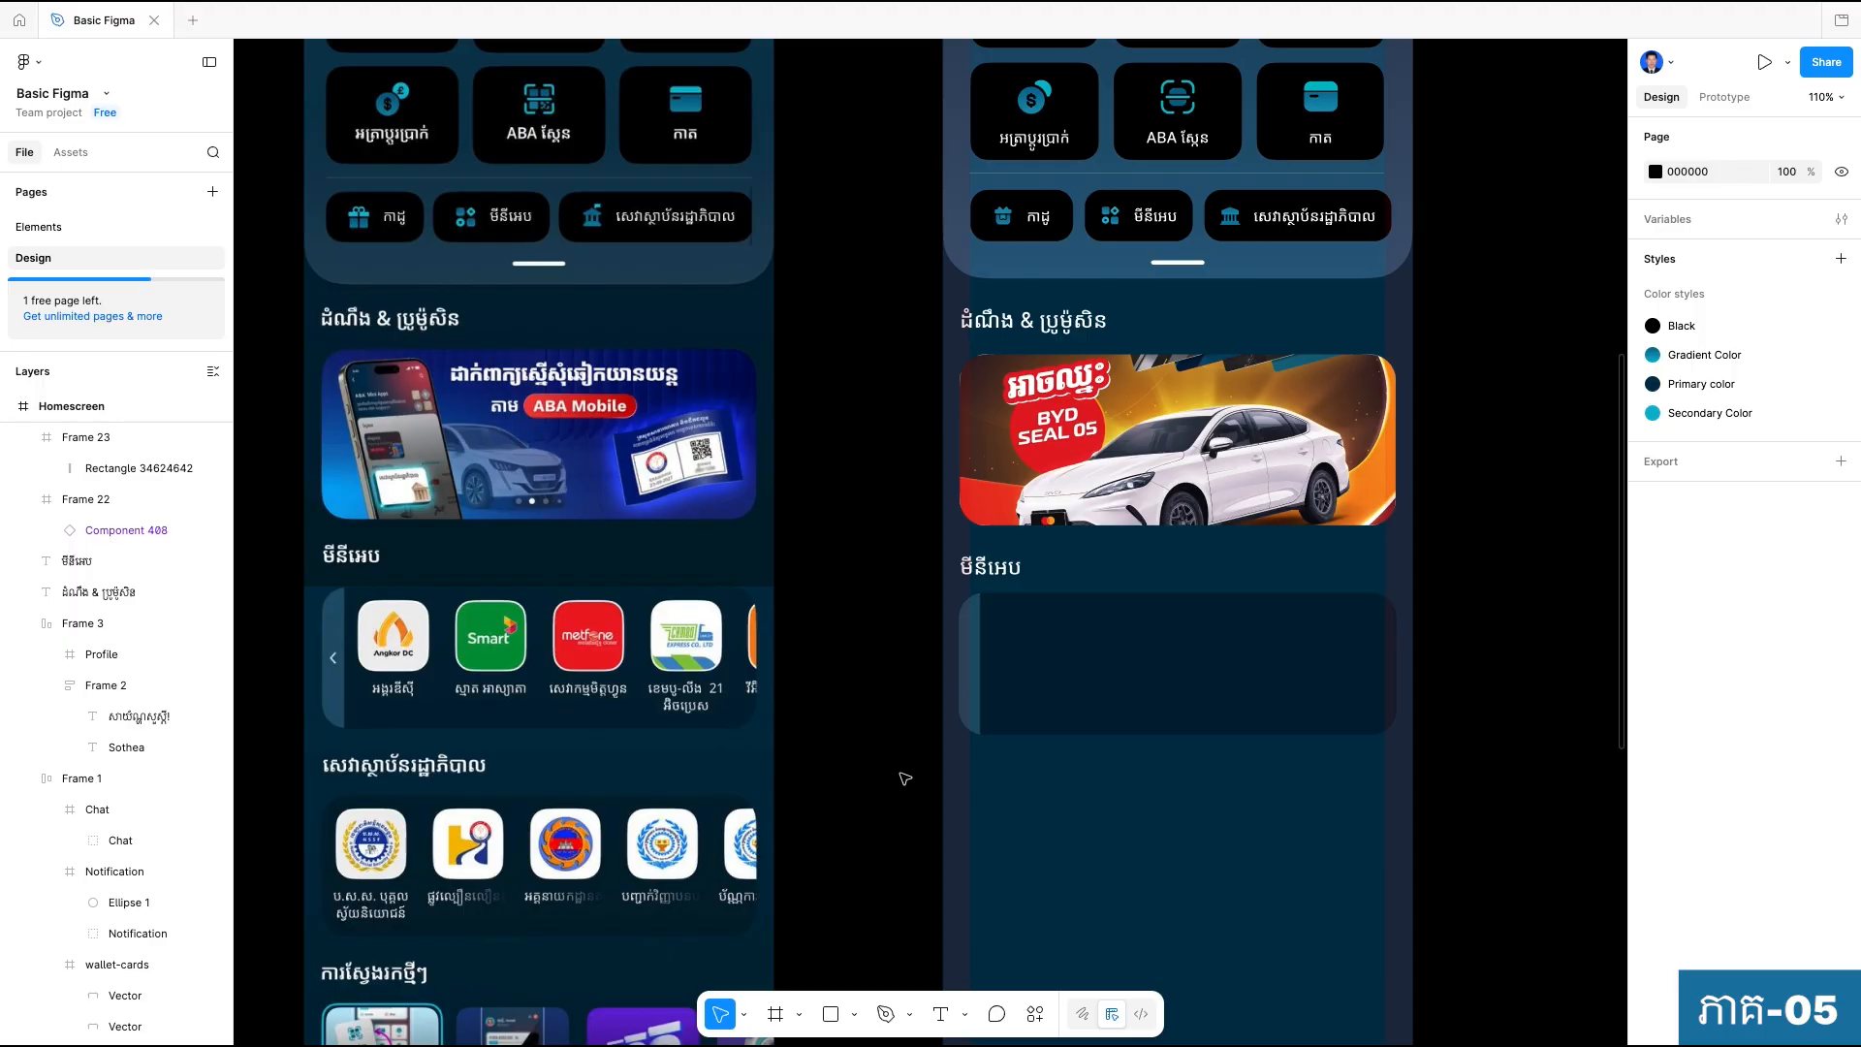
click(959, 252)
text(n)
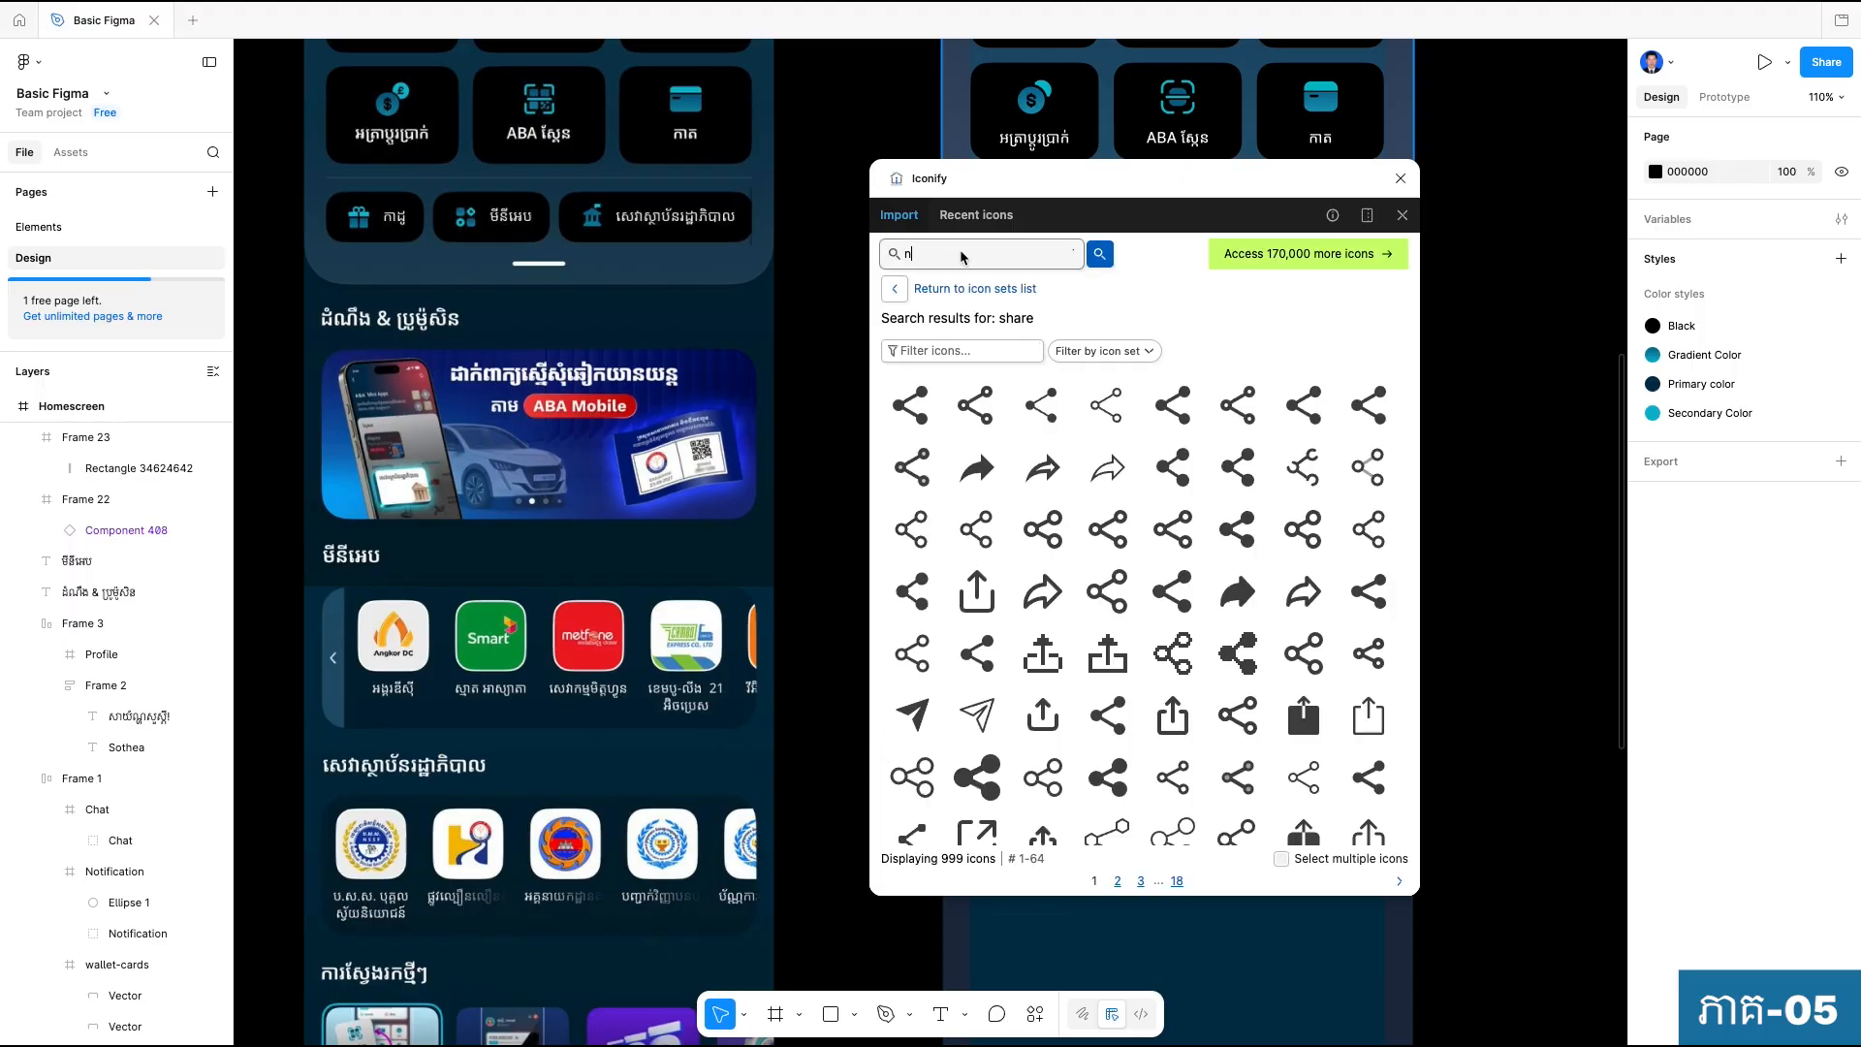
text(ext)
key(Return)
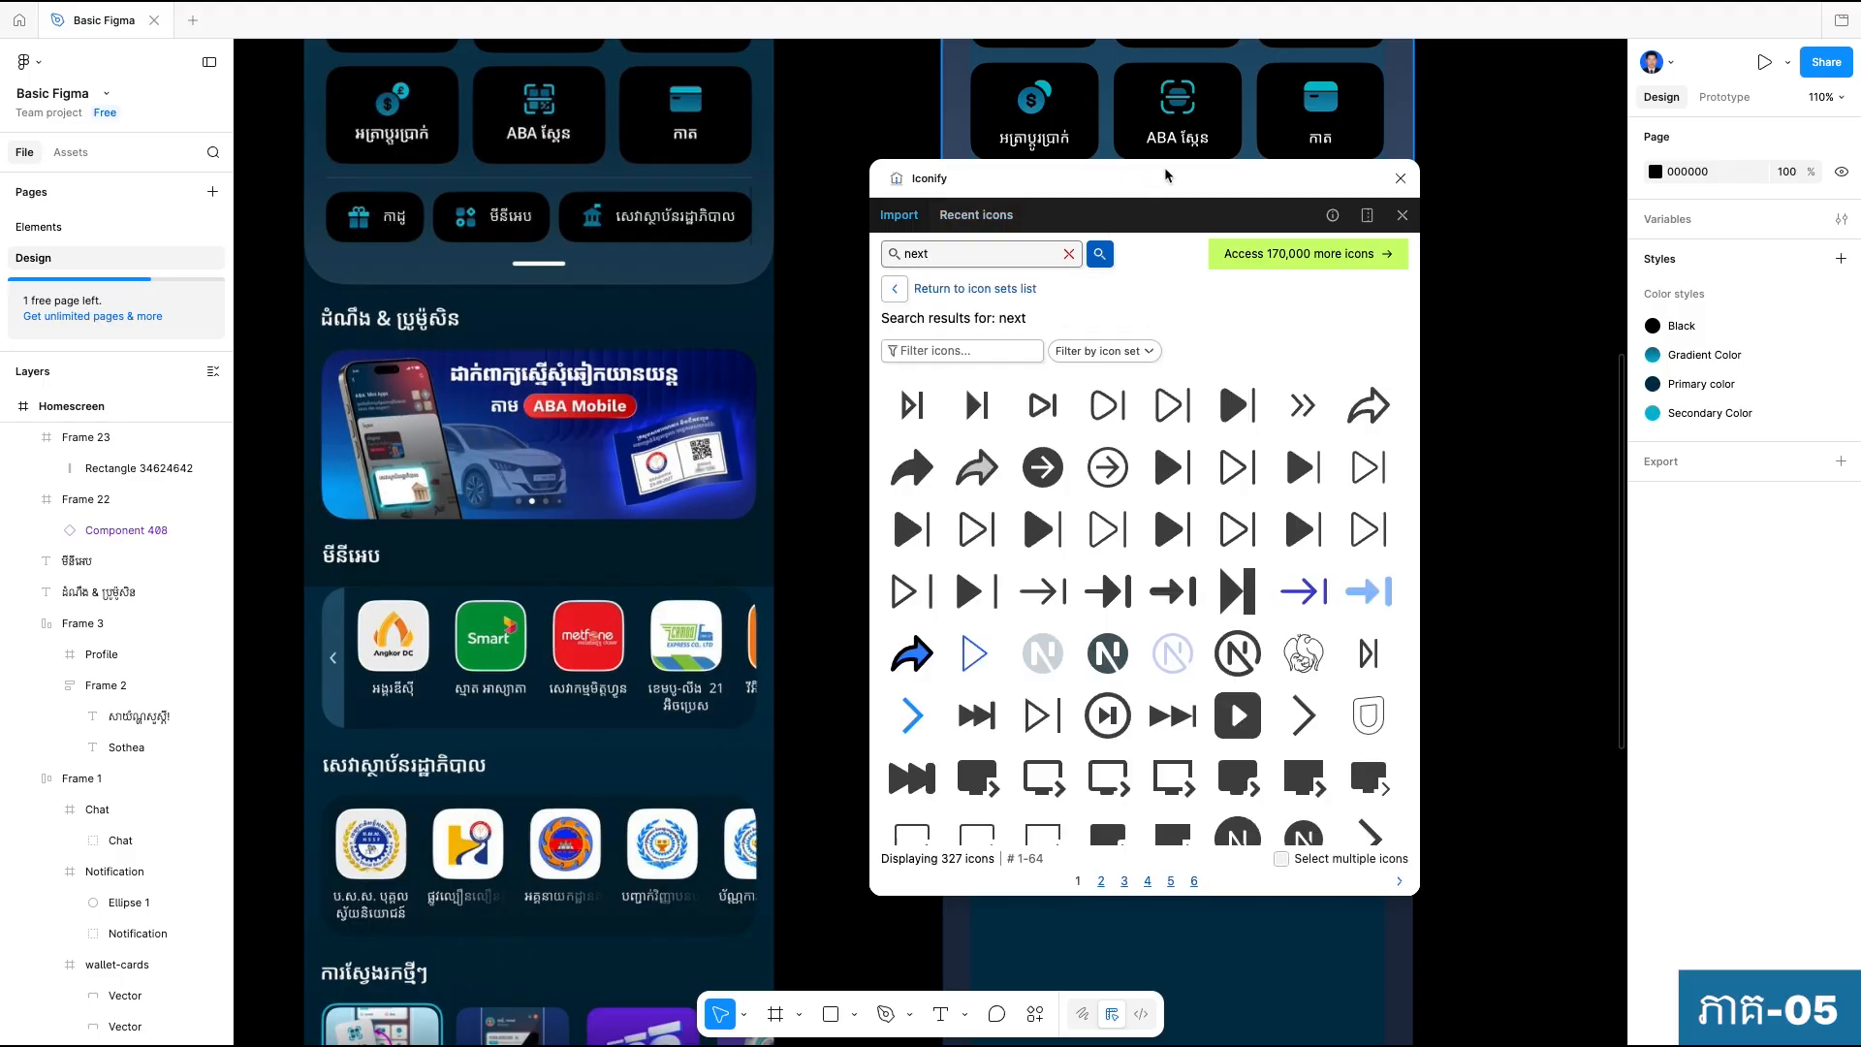
Place the left-pointing chevron ooui:next-rtl below the mini-app frame at about X 59, Y 1153, and close Iconify.
drag(1122, 176, 1369, 122)
scroll(1560, 668, down, 2)
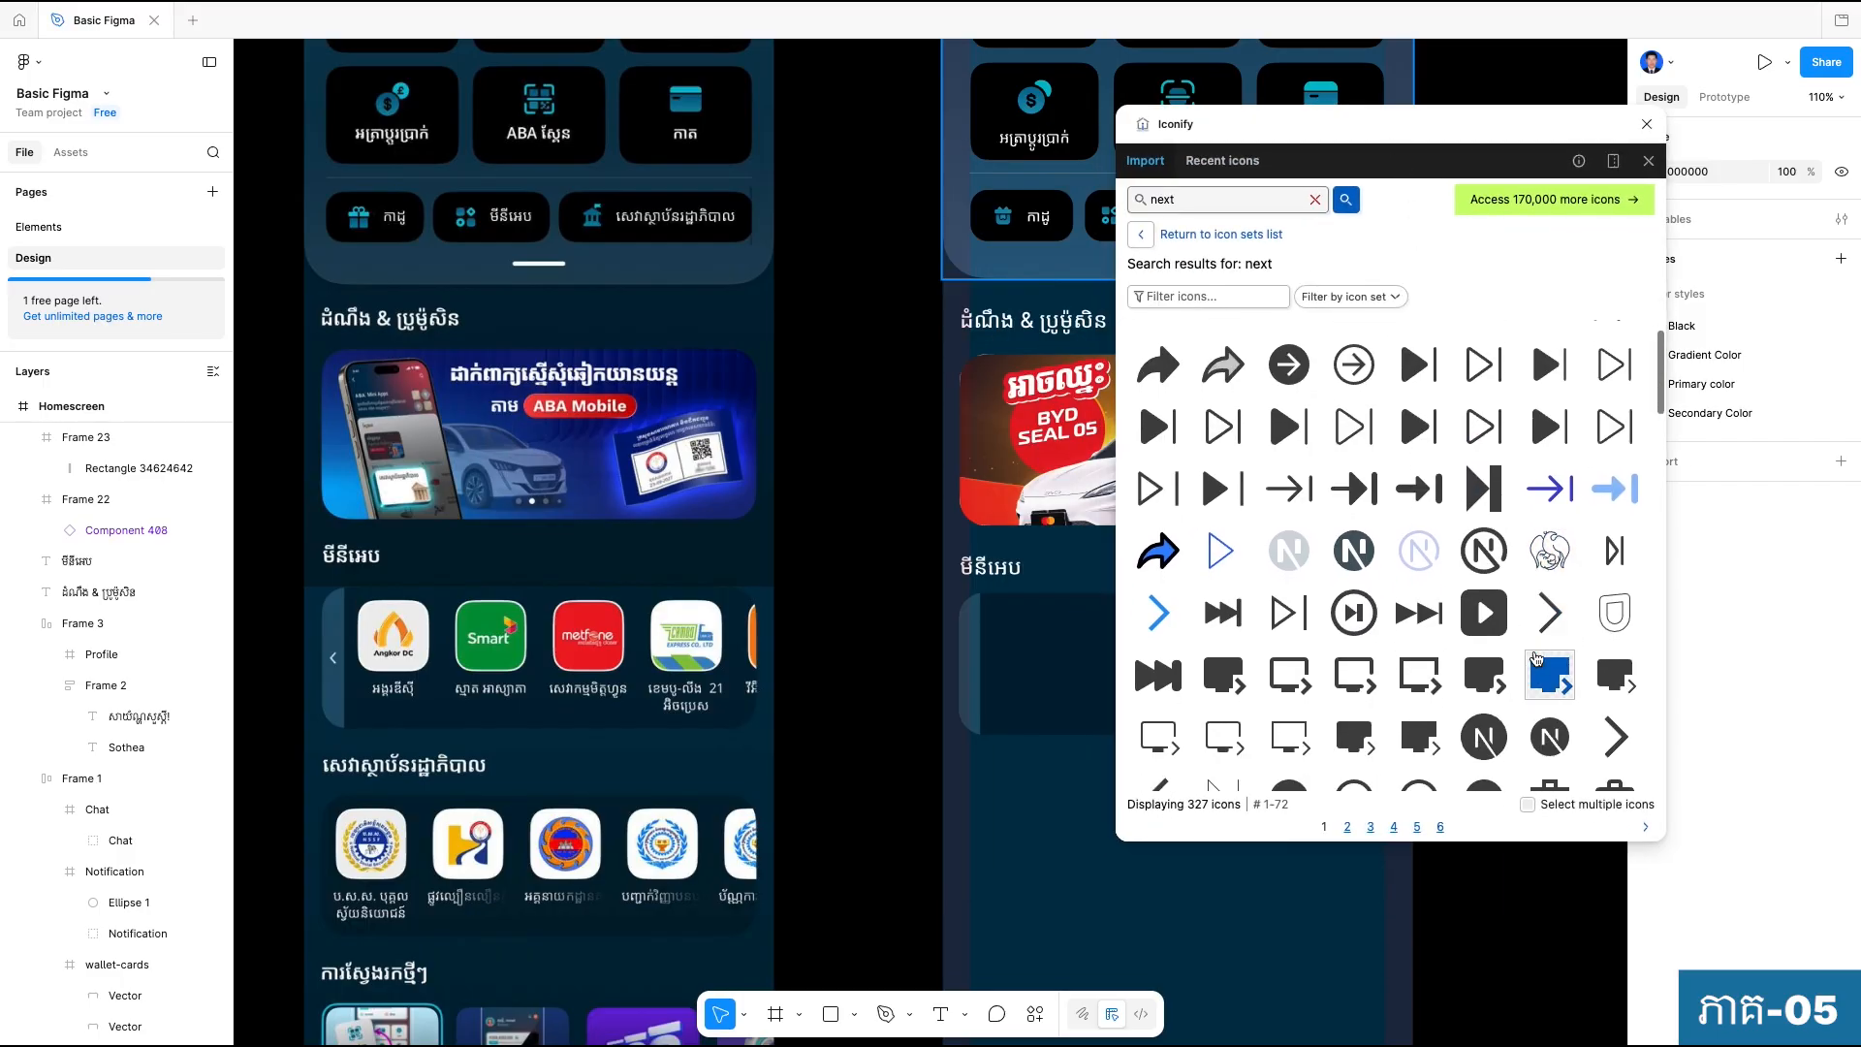
drag(1167, 765, 1028, 841)
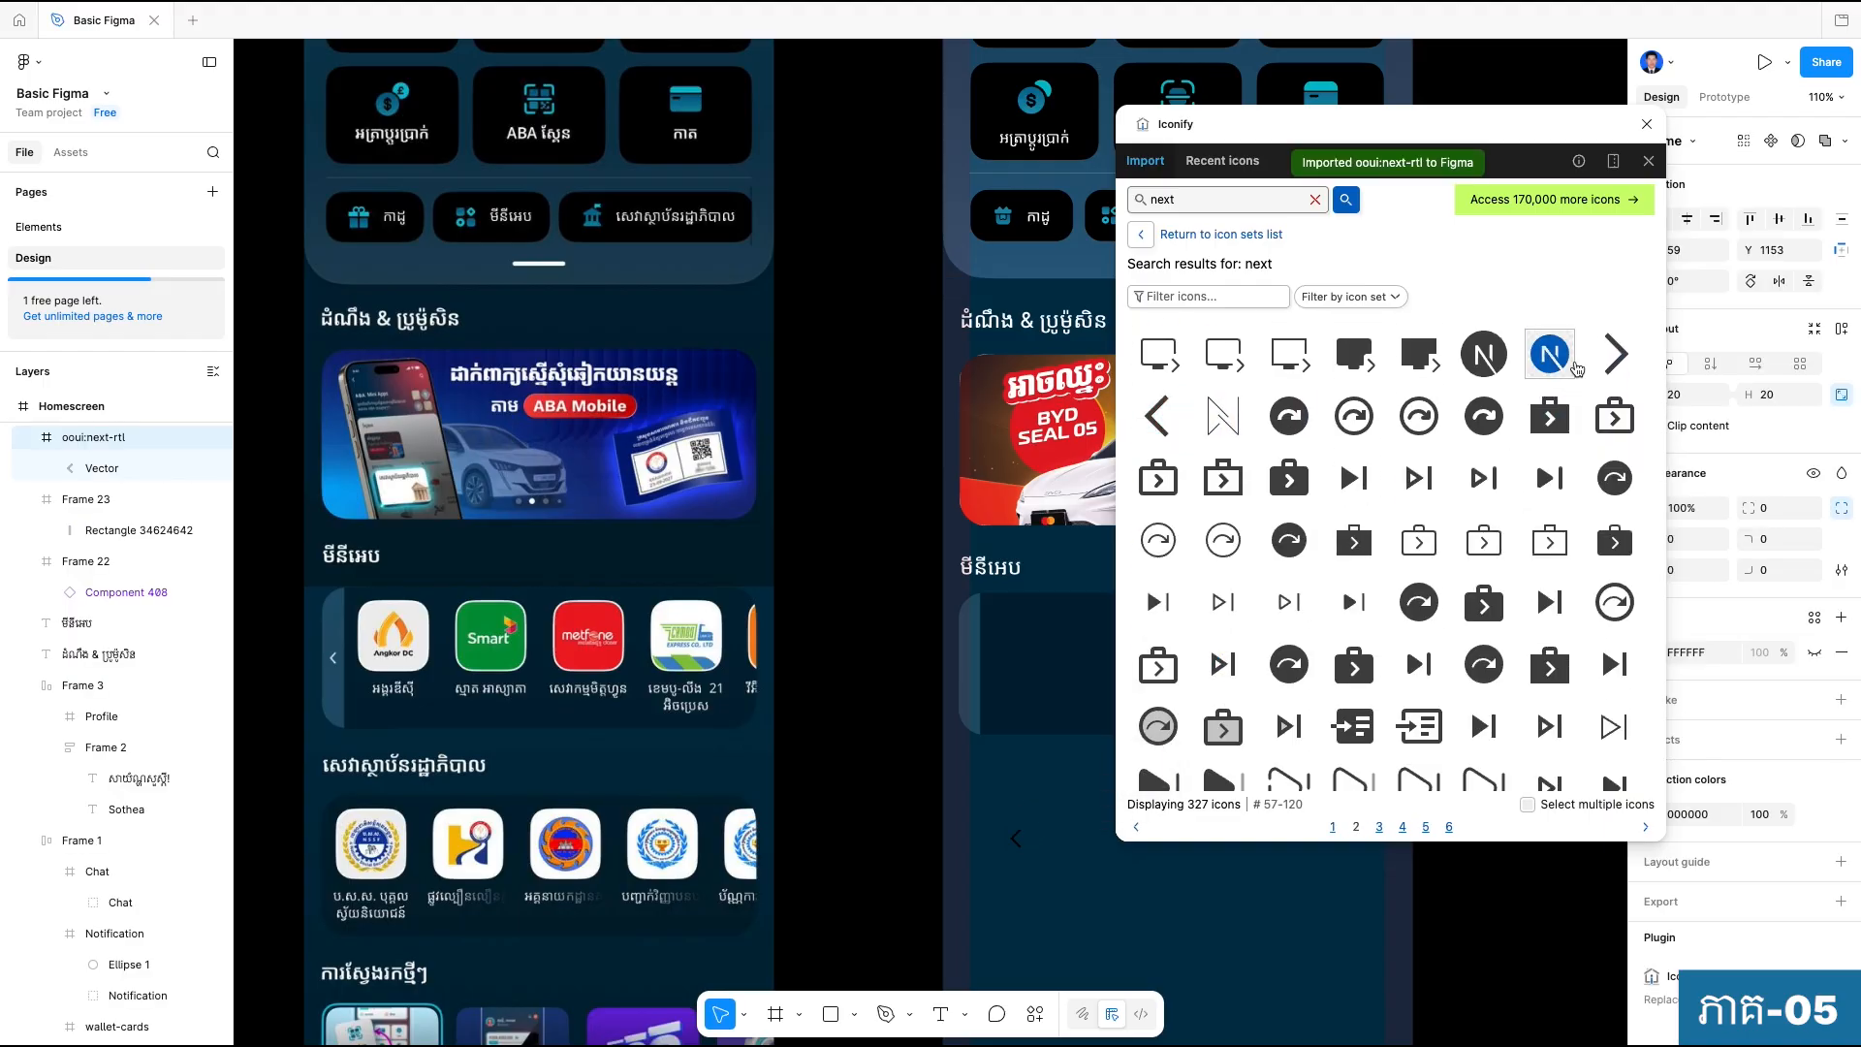
click(1647, 124)
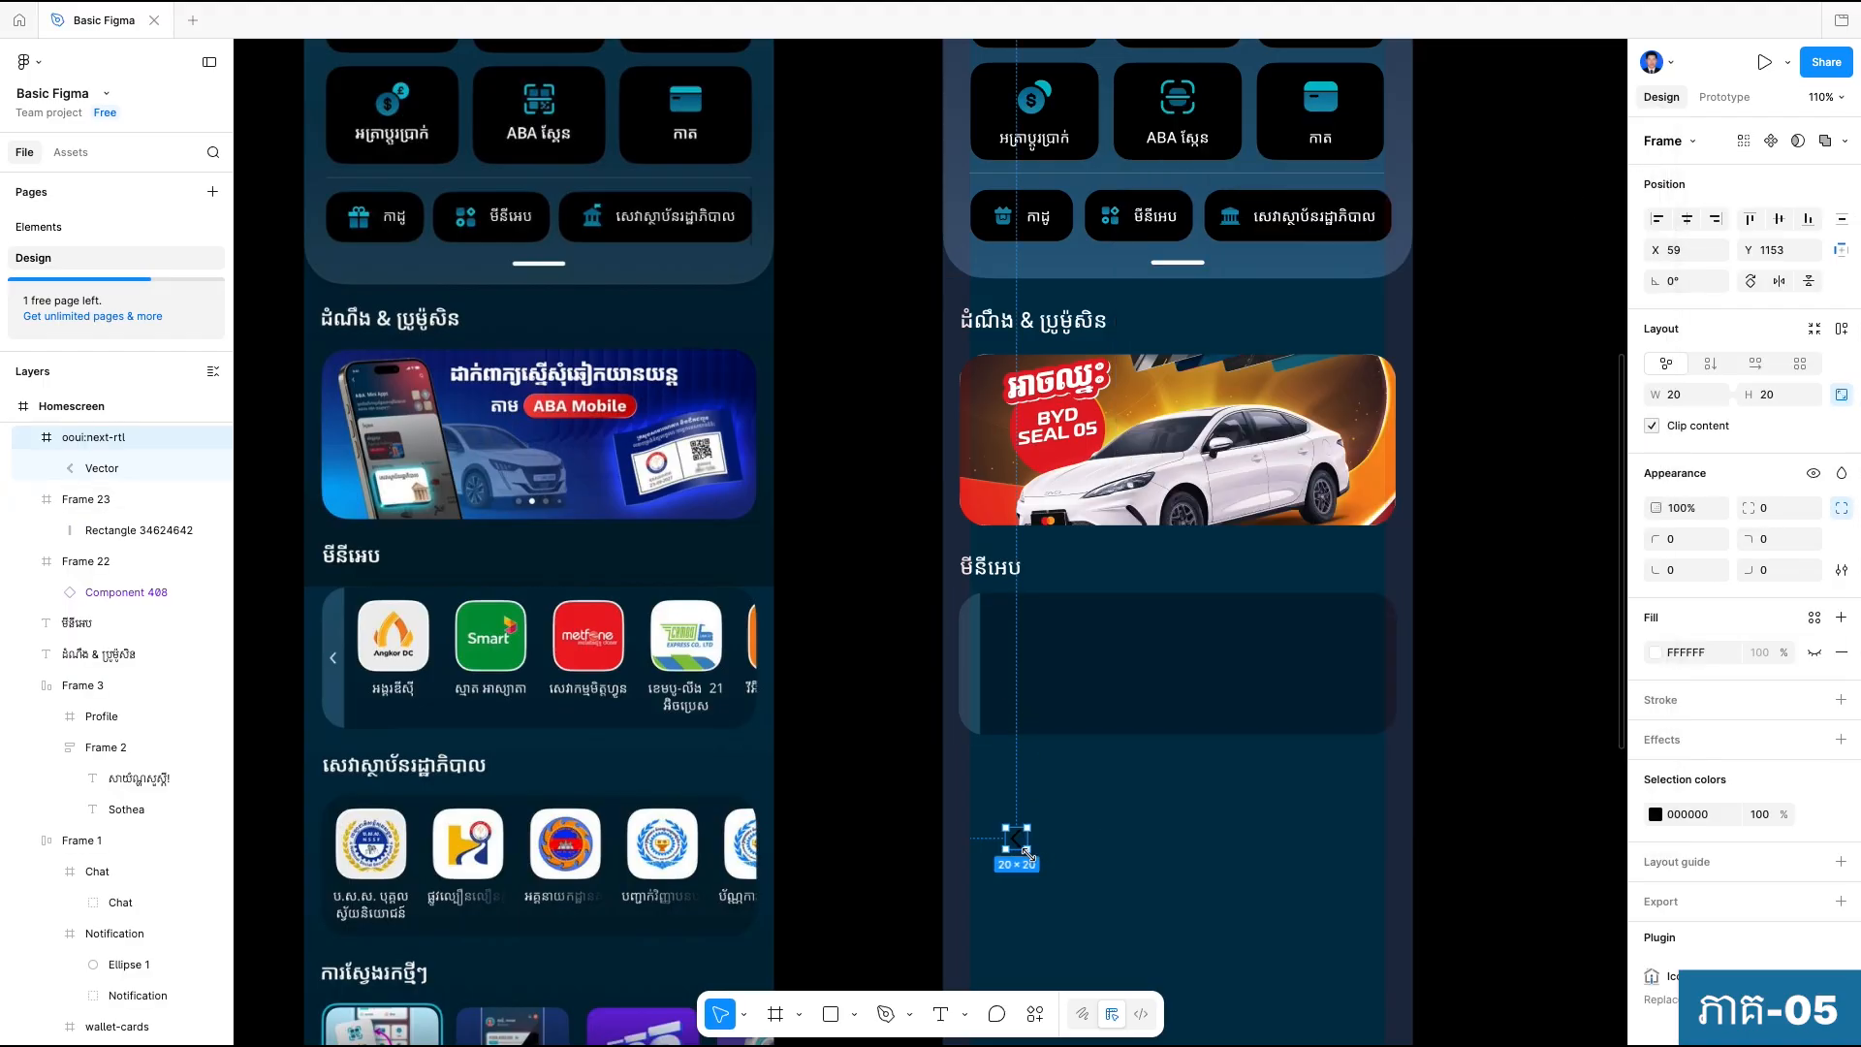
Move the chevron icon onto the mini-app frame's edge strip at X 0, Y 57, and compare it with the reference.
scroll(1015, 853, up, 1)
drag(1020, 847, 974, 667)
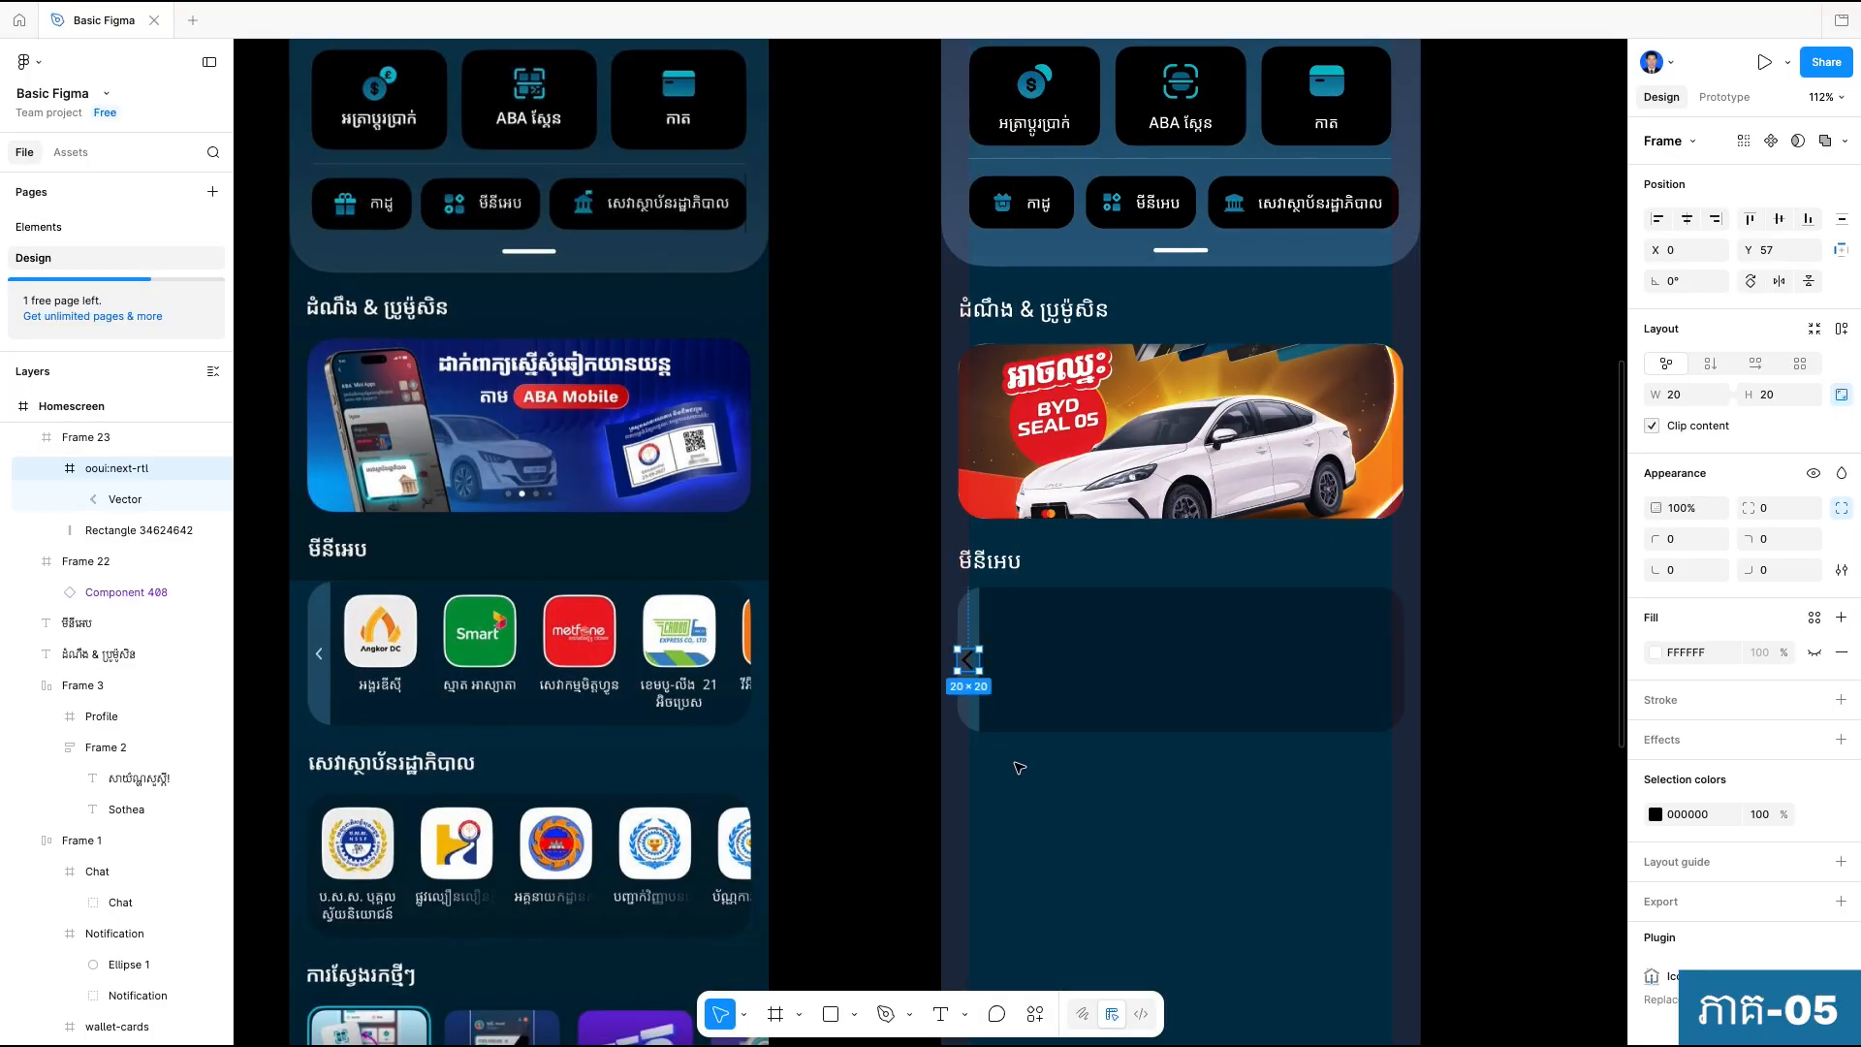
click(1020, 767)
scroll(970, 681, up, 5)
double_click(974, 572)
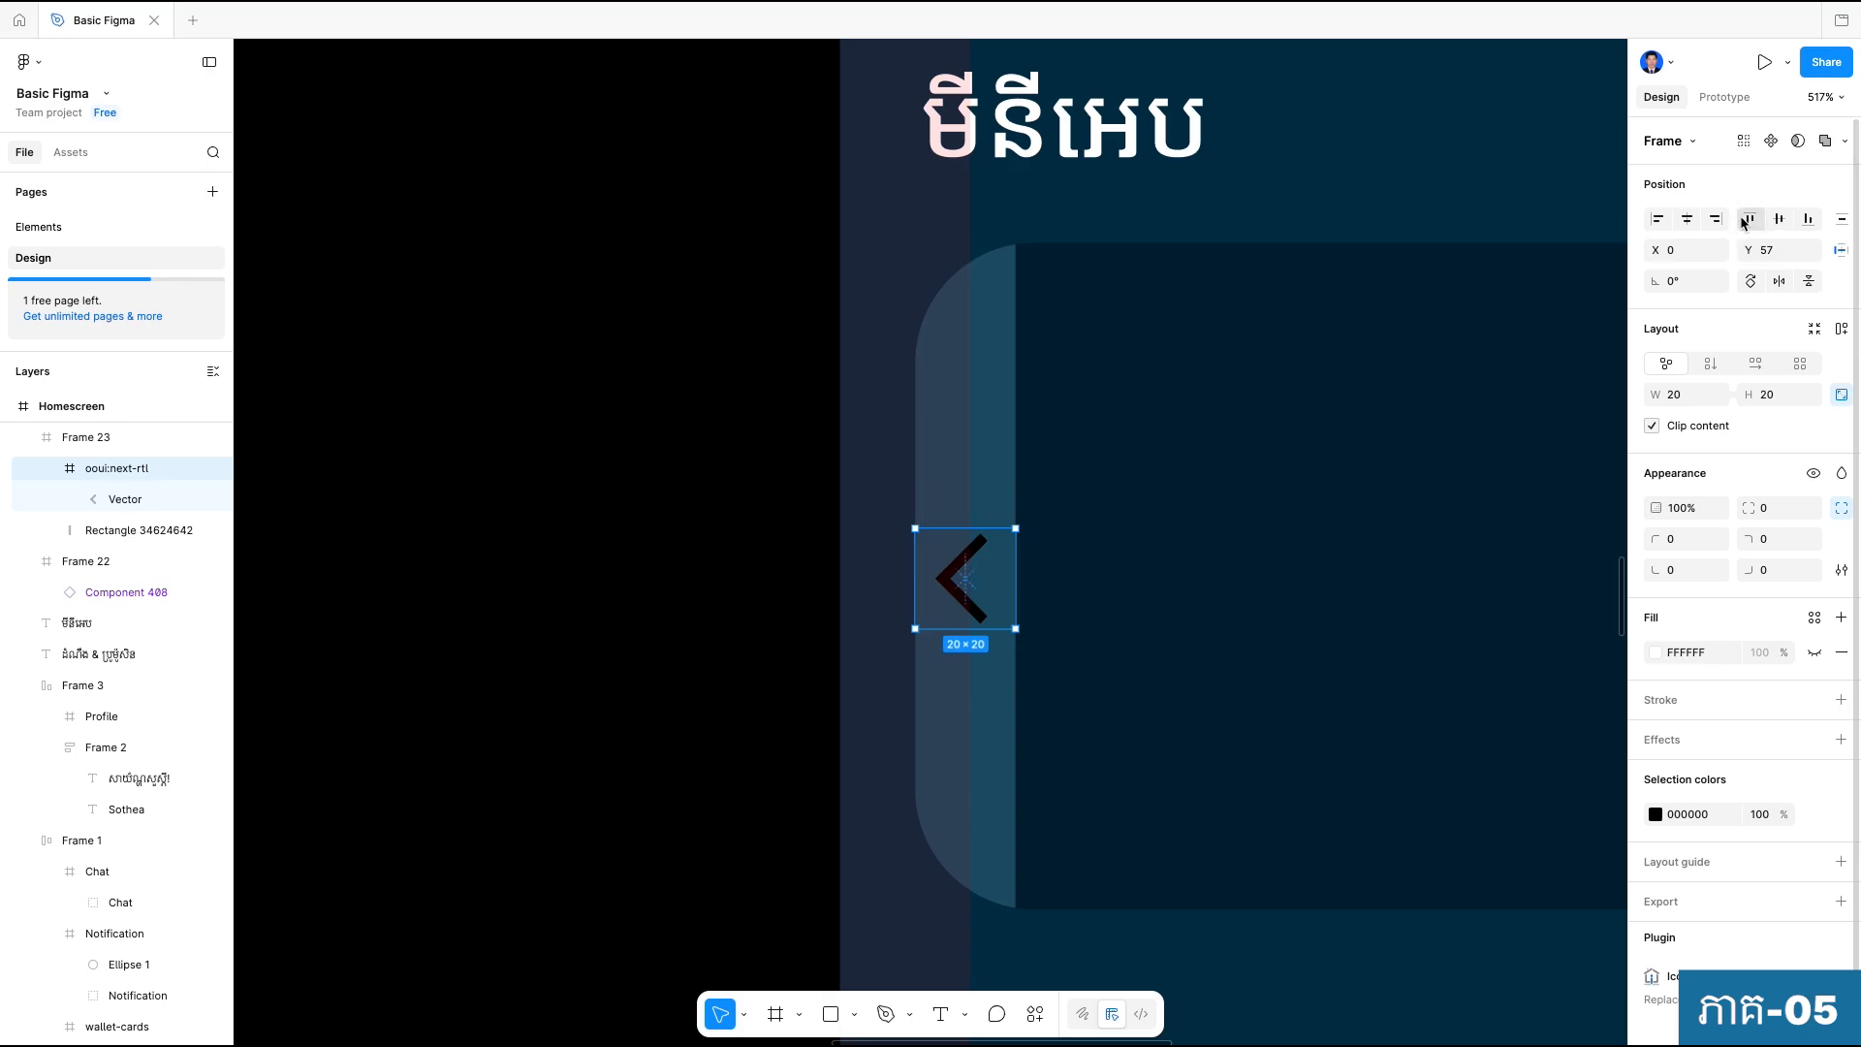
scroll(1229, 765, down, 5)
scroll(1264, 788, down, 2)
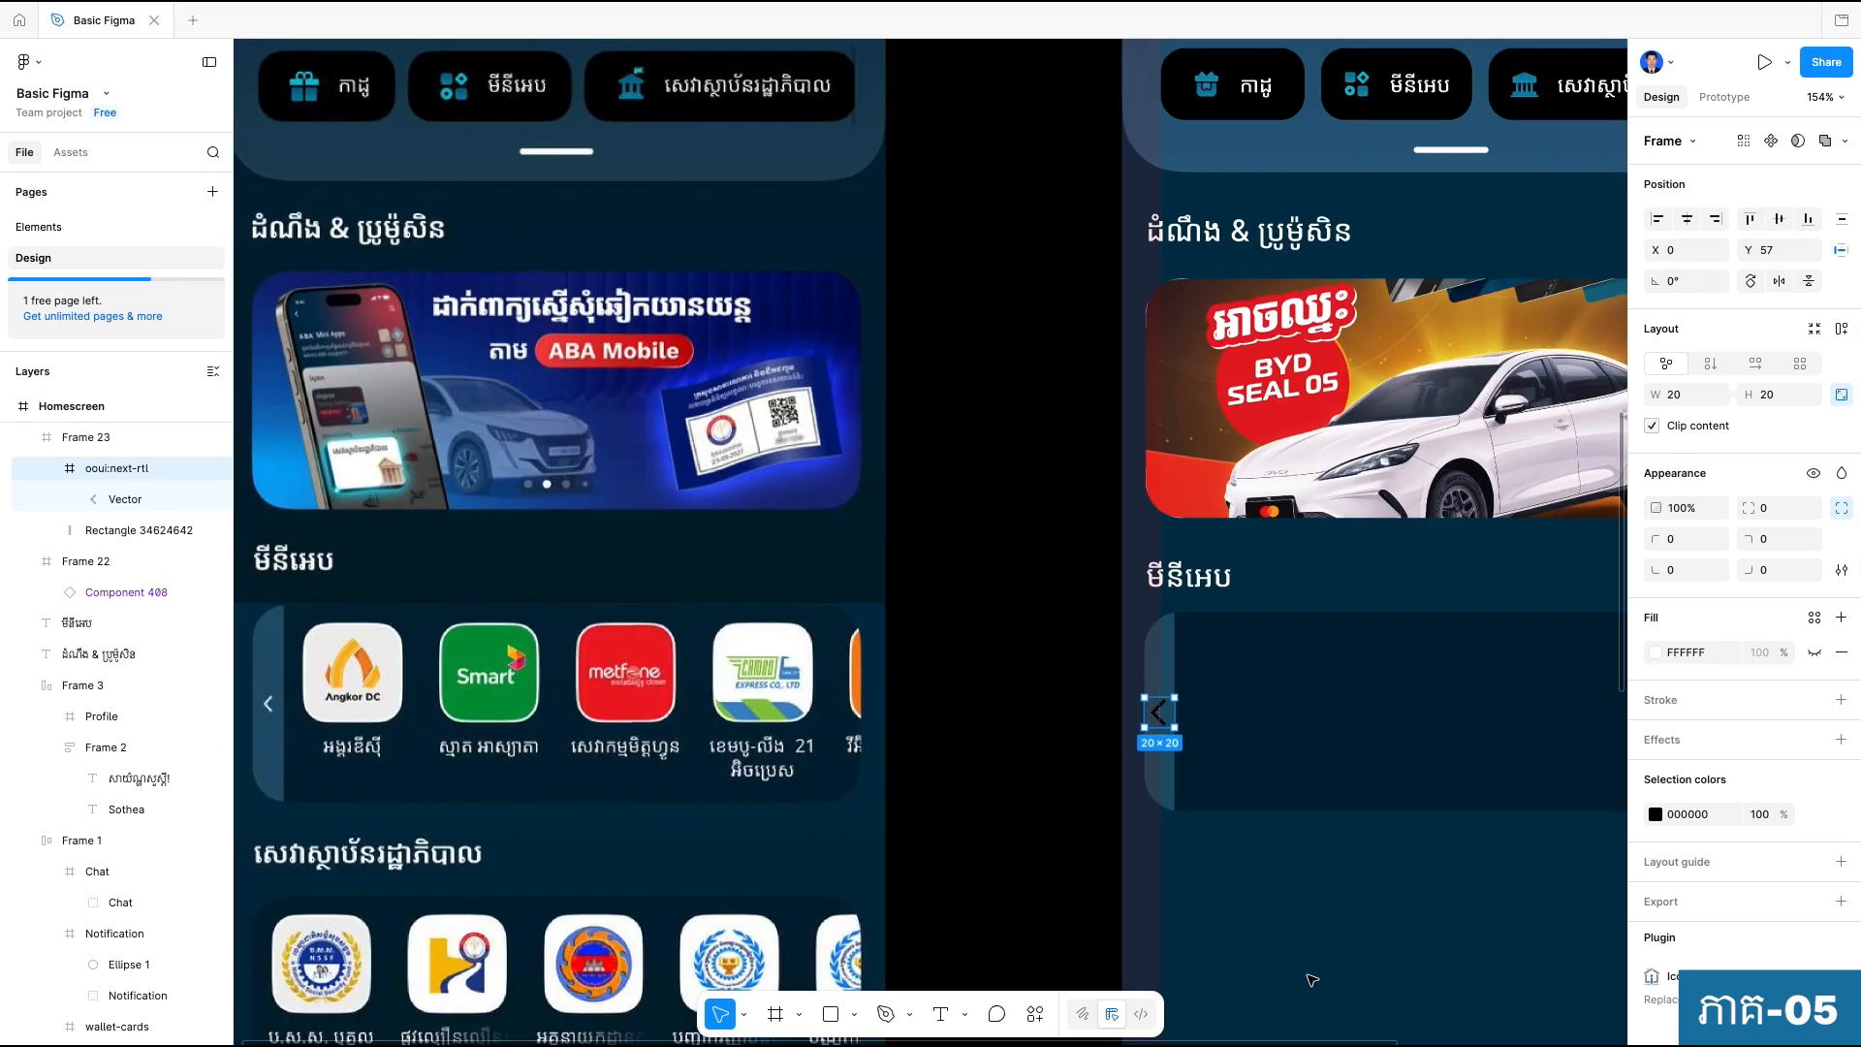
click(1325, 950)
drag(1325, 951, 1291, 761)
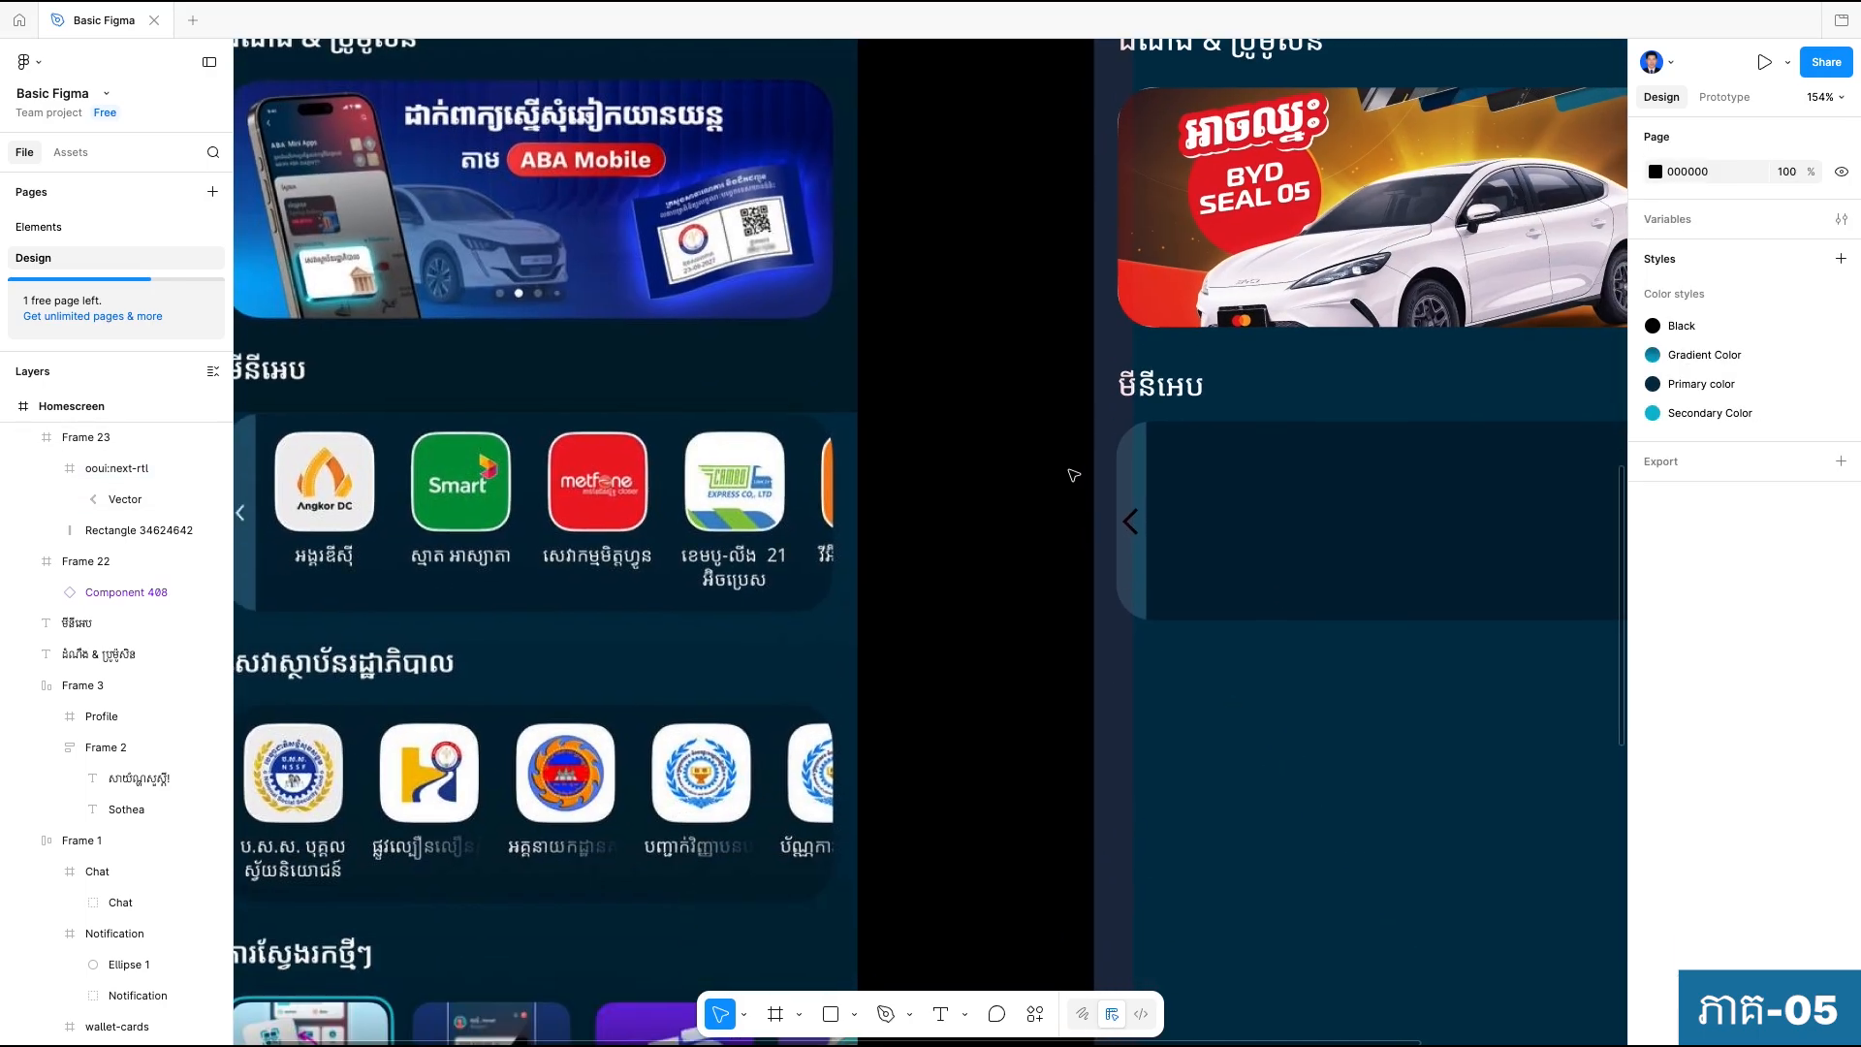
drag(948, 538, 1043, 507)
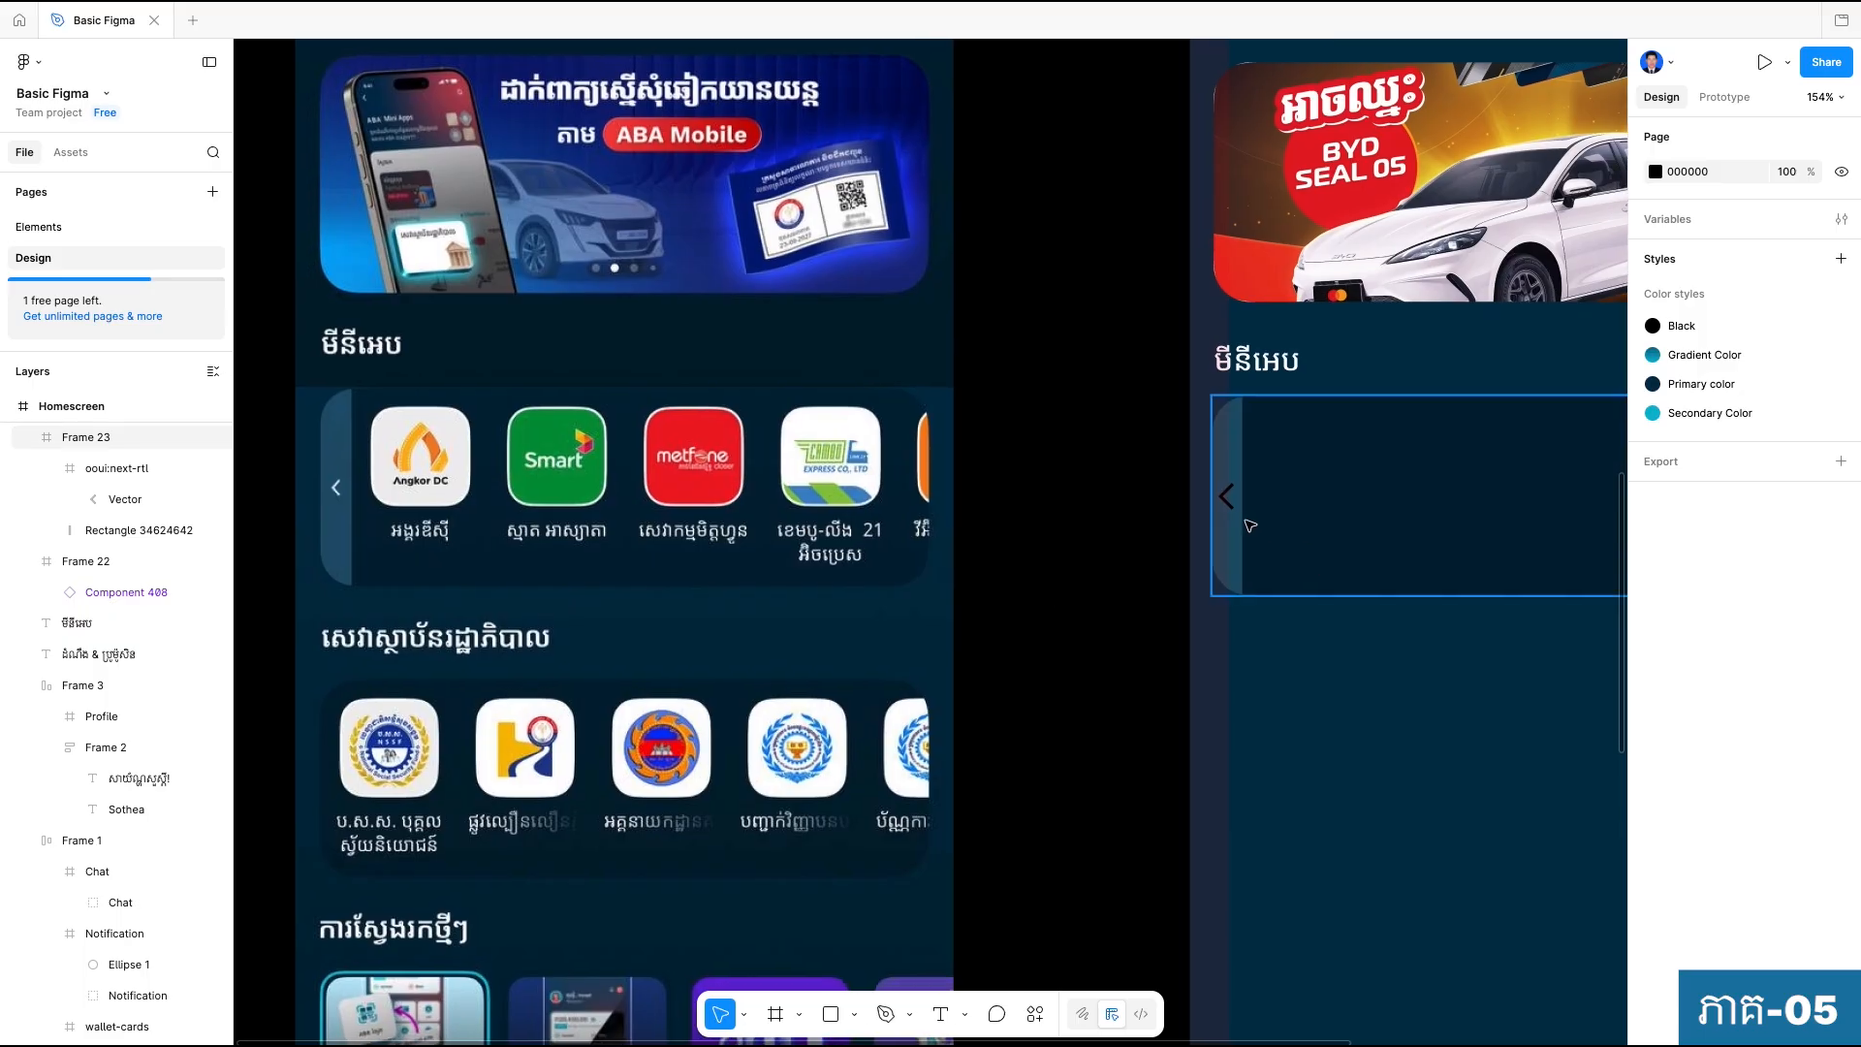
Try white on the chevron icon, and recolor it with the teal 1E546C sampled from the strip behind it.
scroll(1225, 494, up, 3)
double_click(1224, 488)
scroll(1224, 487, up, 5)
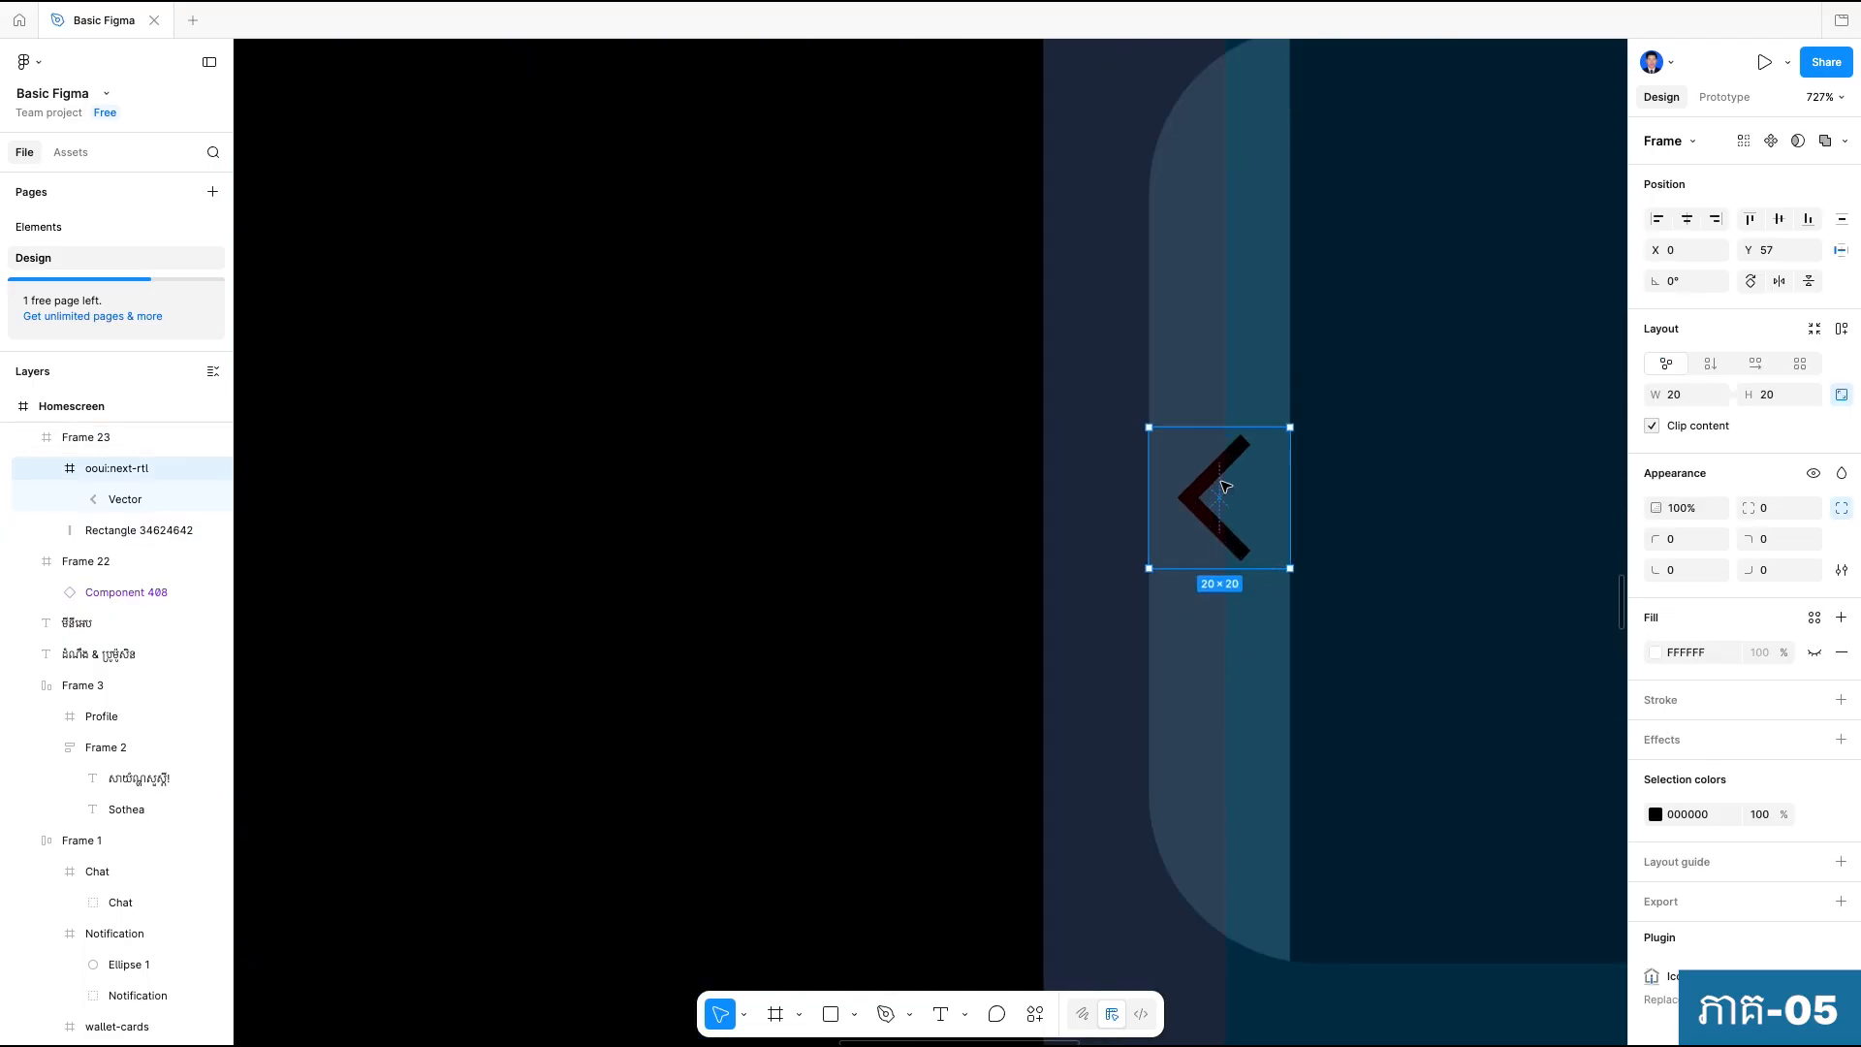
click(1655, 814)
drag(1423, 653, 1411, 631)
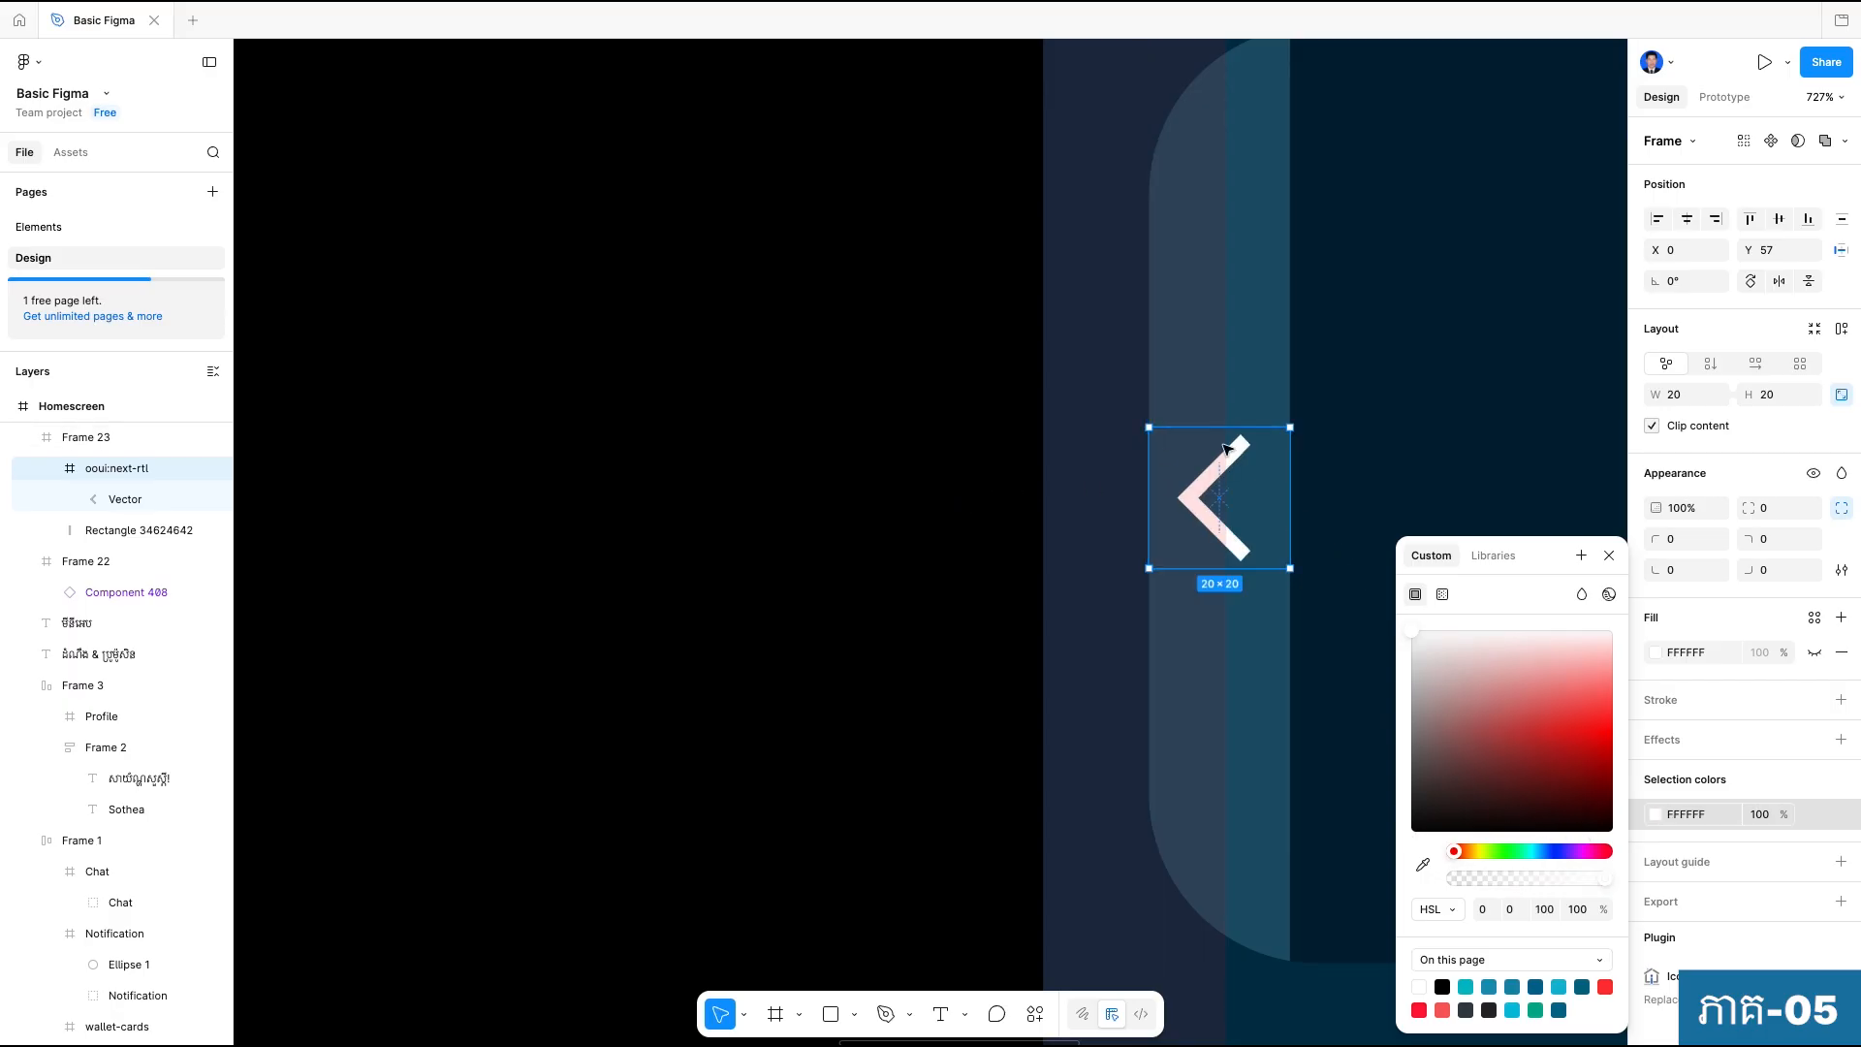
key(i)
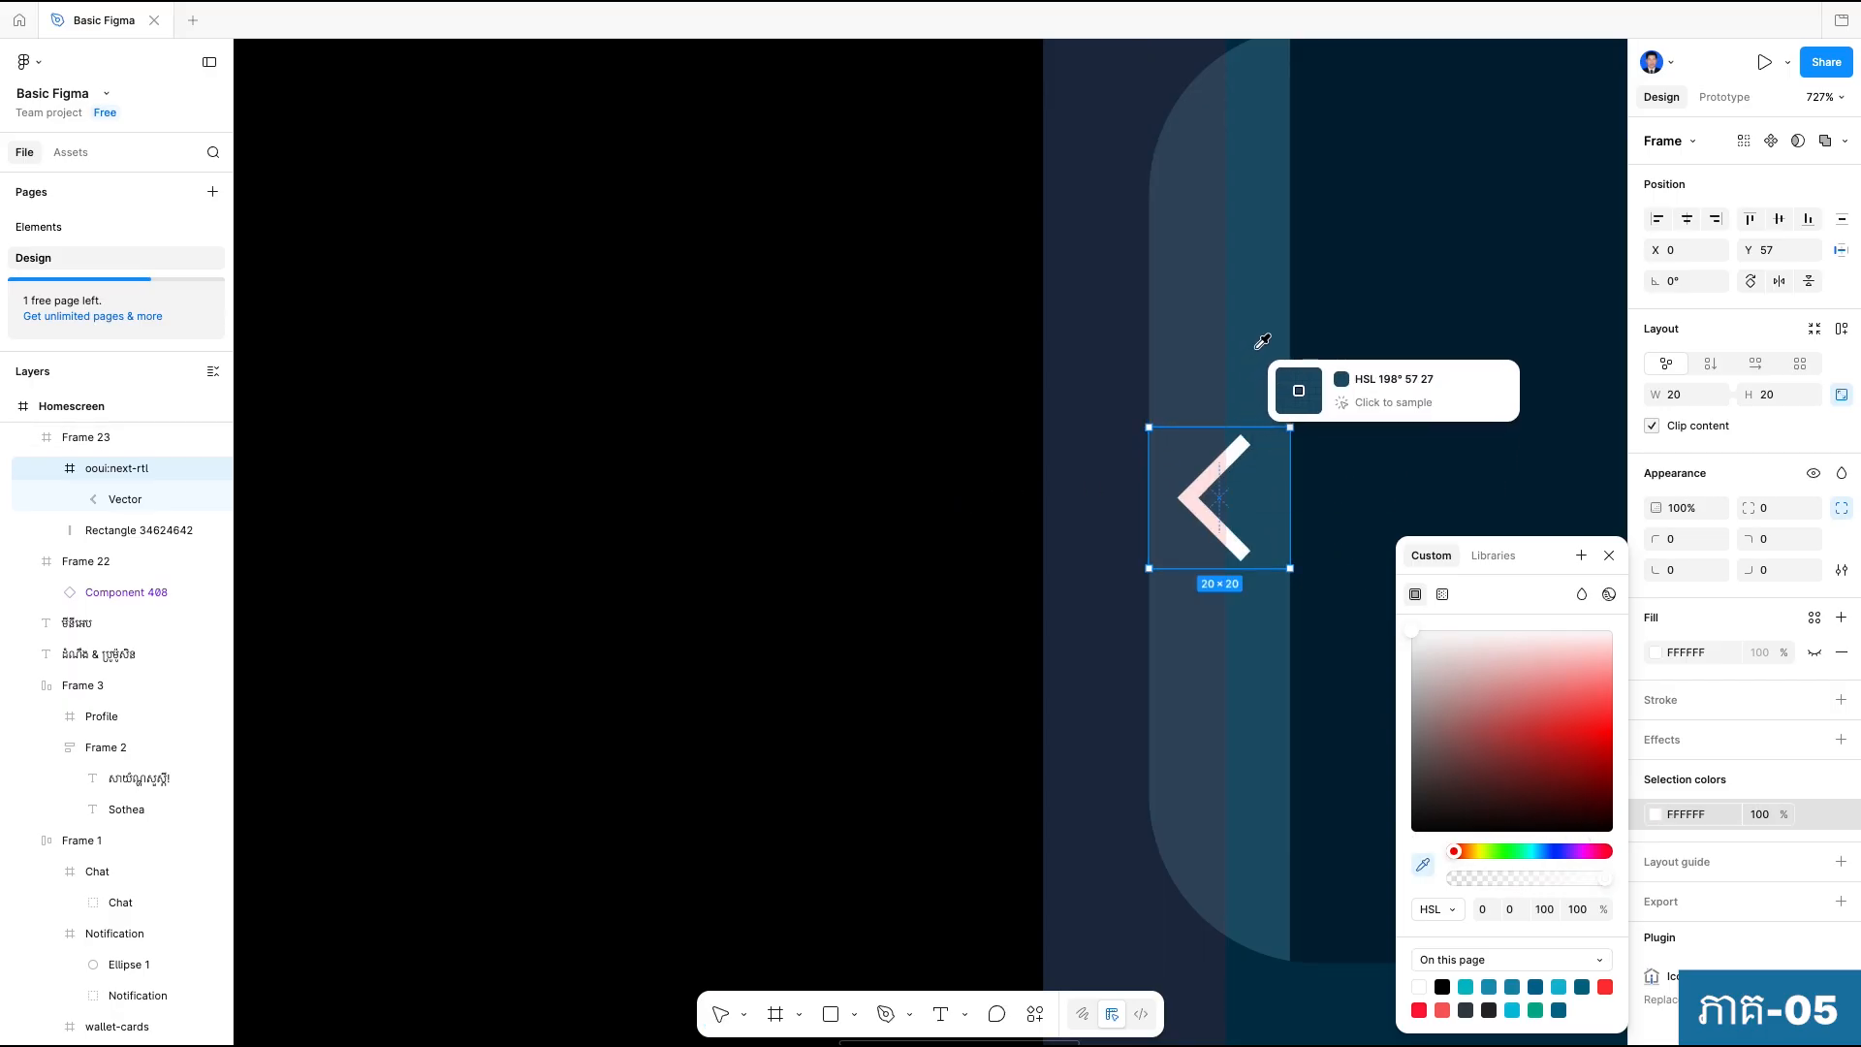
click(1257, 347)
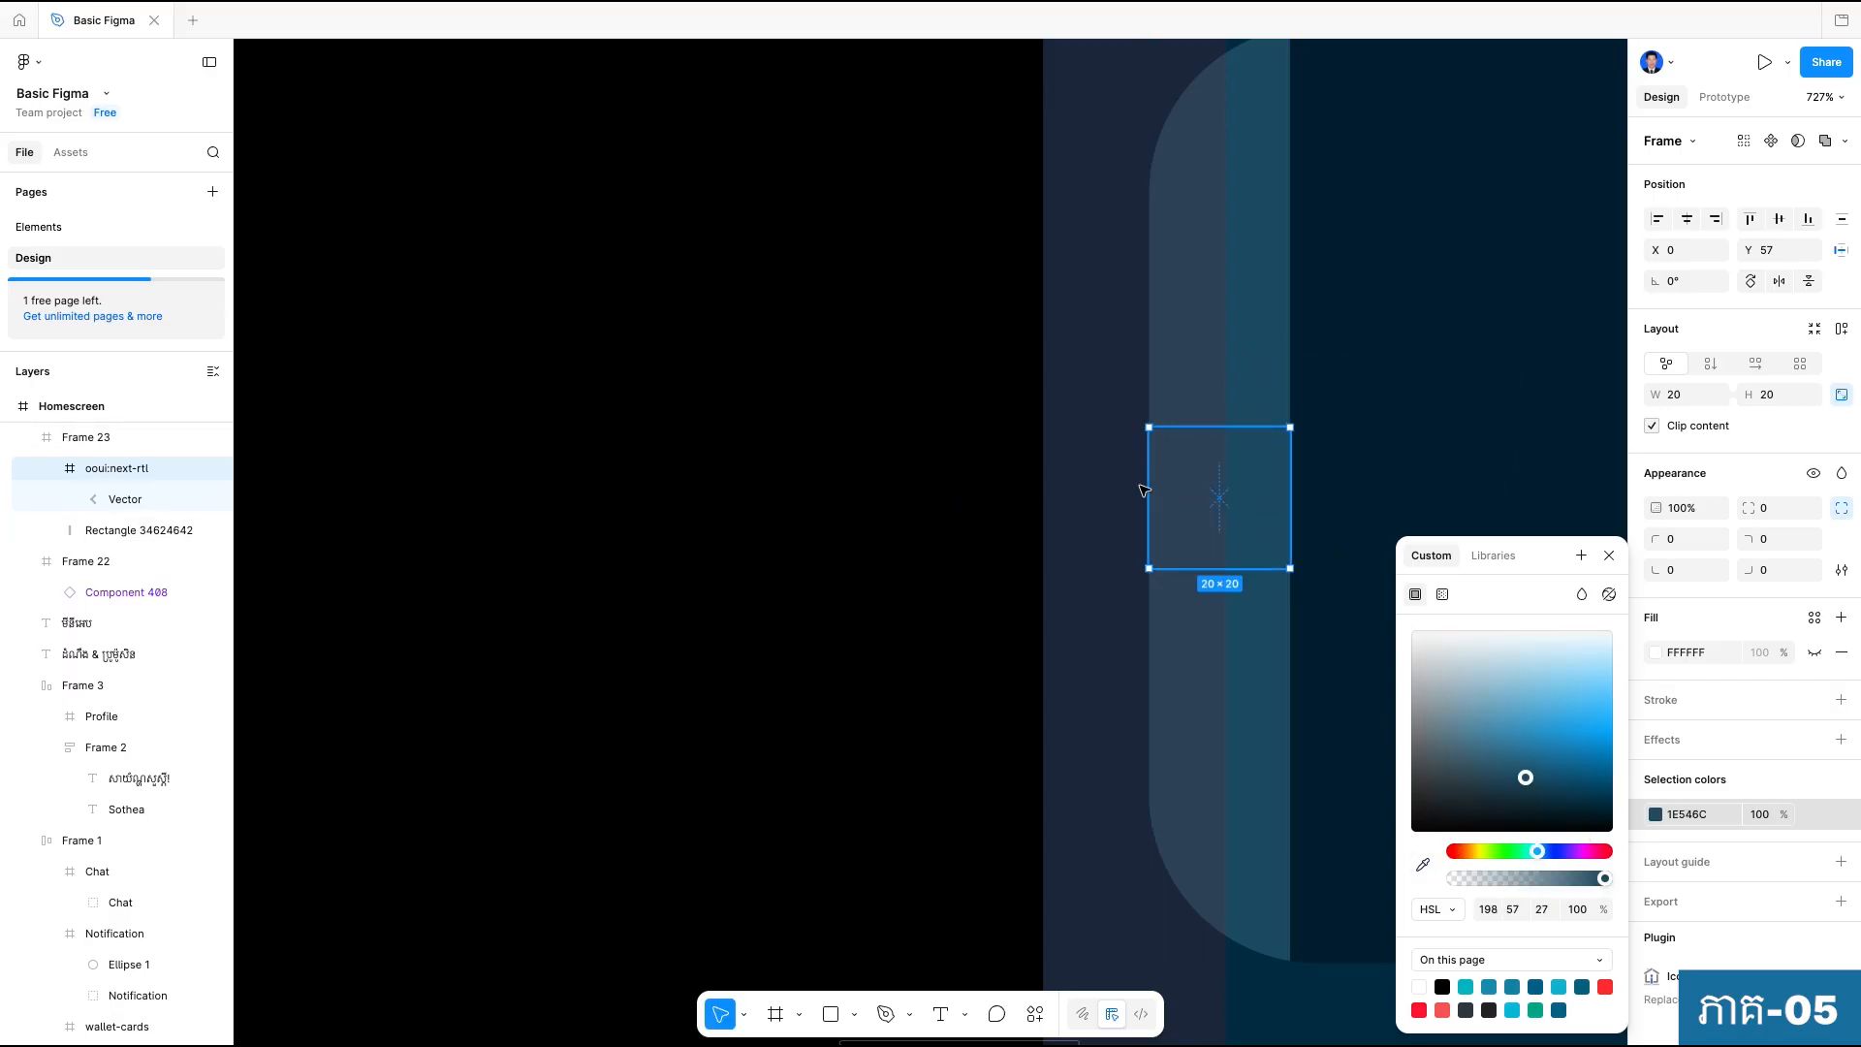
Raise the chevron colour's HSL lightness to 80, giving AFD7E9, and compare the icon with the reference arrow.
click(1546, 908)
key(Up)
key(Up)
key(Up)
key(Up)
key(Up)
key(Up)
key(Up)
key(Up)
key(Up)
key(Up)
key(Up)
key(Up)
key(Up)
key(Up)
key(Up)
key(Up)
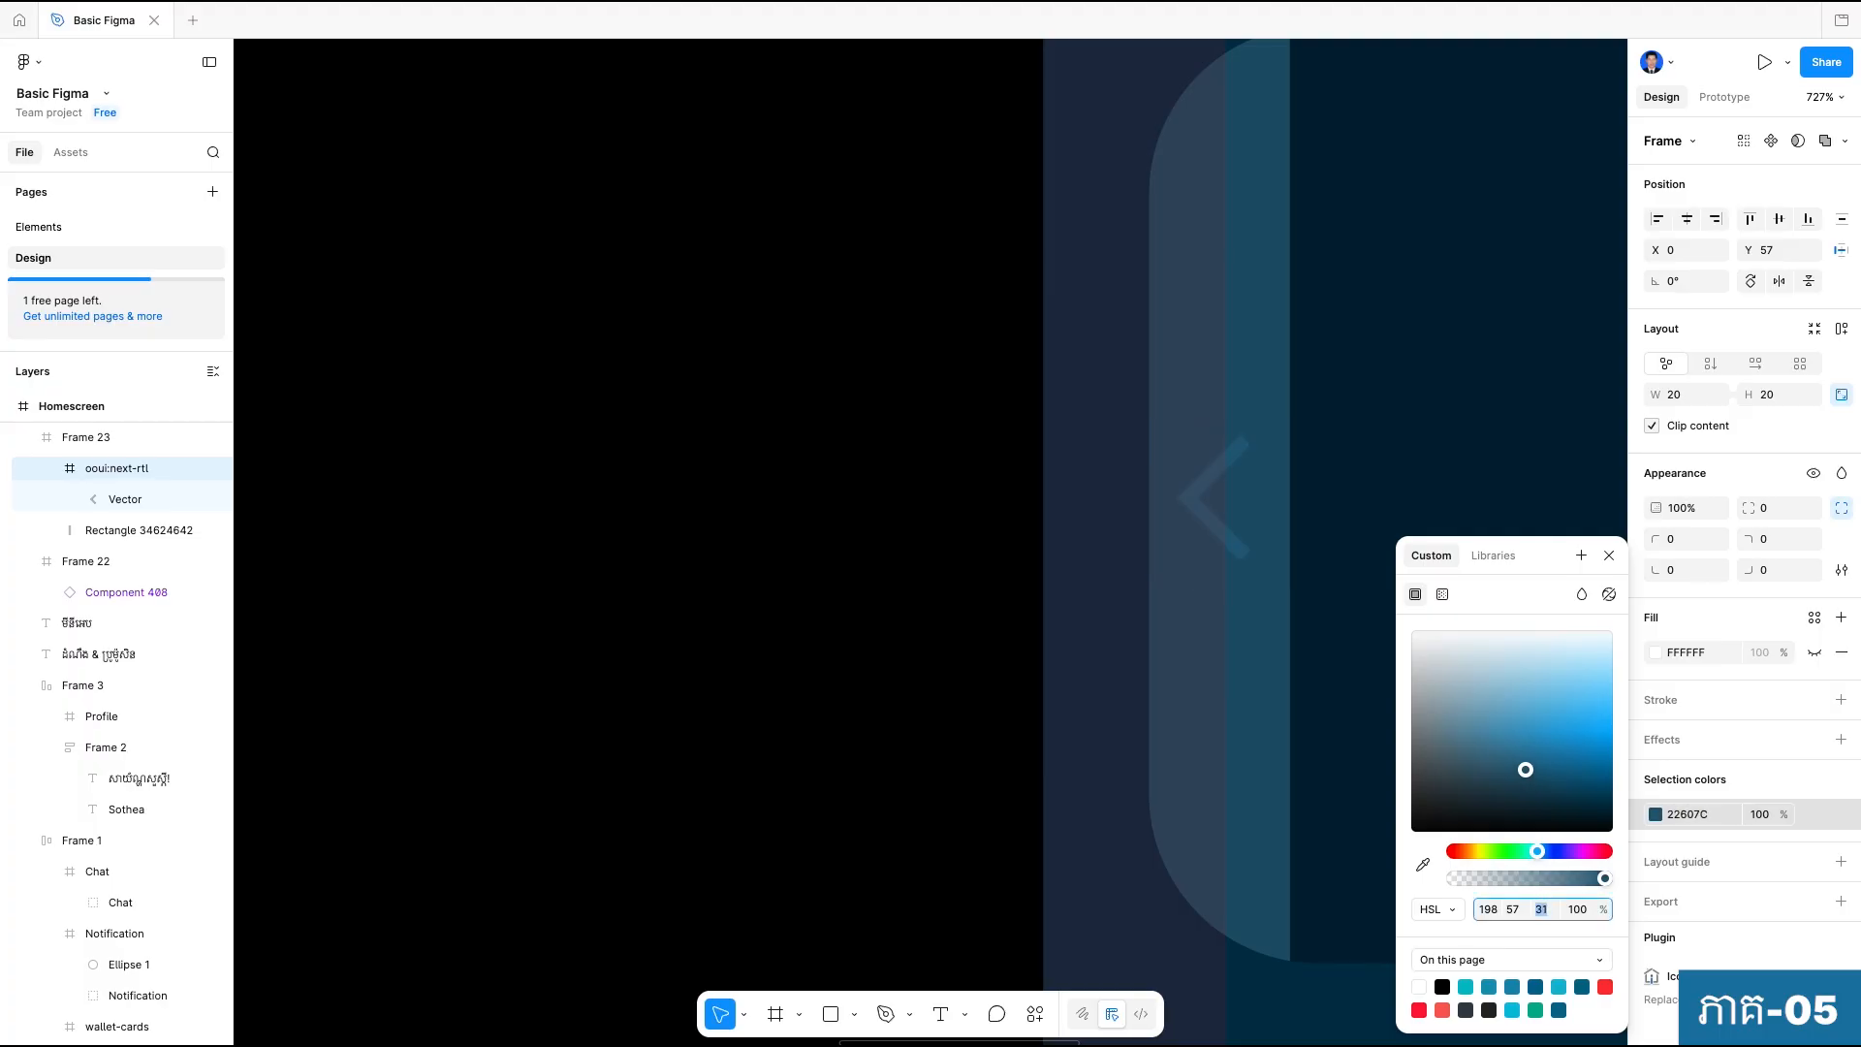
key(Up)
key(Up)
key(Up)
key(Up)
key(Up)
key(Up)
key(Up)
key(Up)
key(Up)
key(Up)
key(Up)
key(Up)
key(Up)
key(Up)
key(Up)
key(Up)
key(Up)
key(Up)
key(Up)
key(Up)
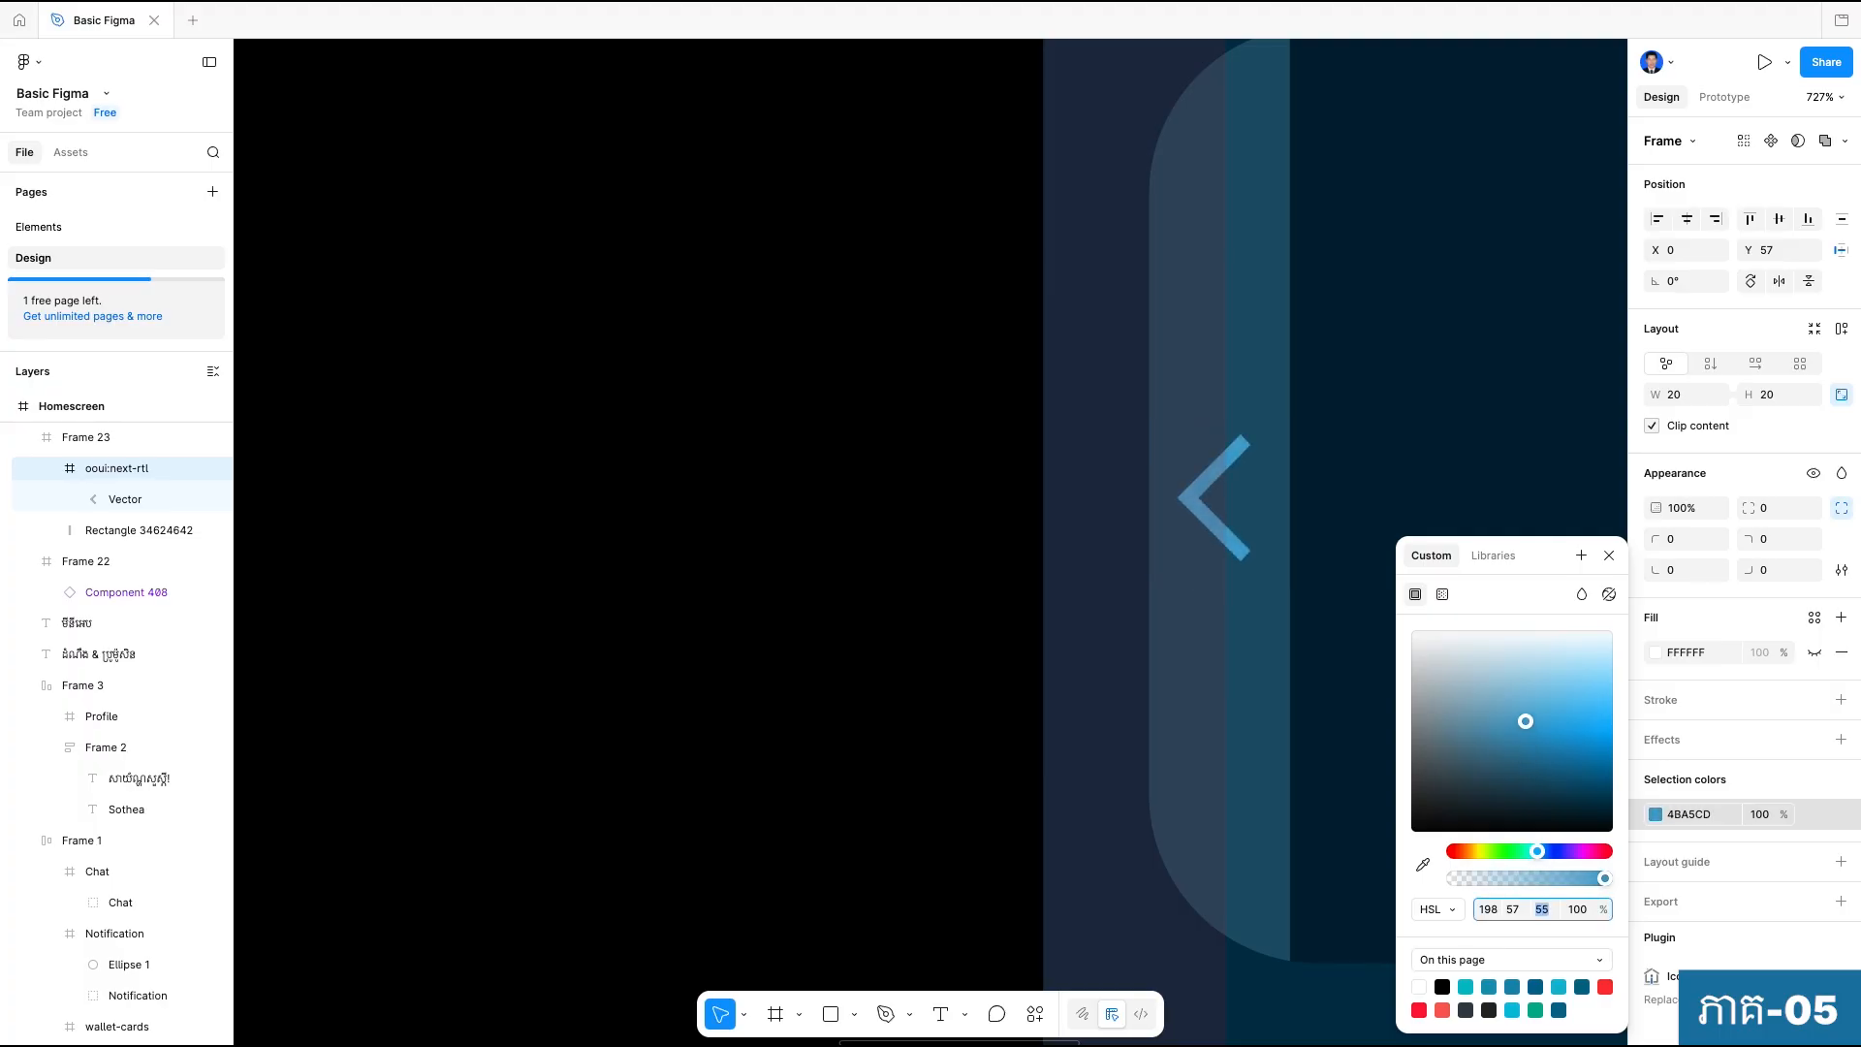
key(Up)
key(Up)
key(Up)
key(Up)
key(Up)
key(Up)
key(Up)
key(Up)
key(Up)
key(Up)
key(Up)
key(Up)
key(Up)
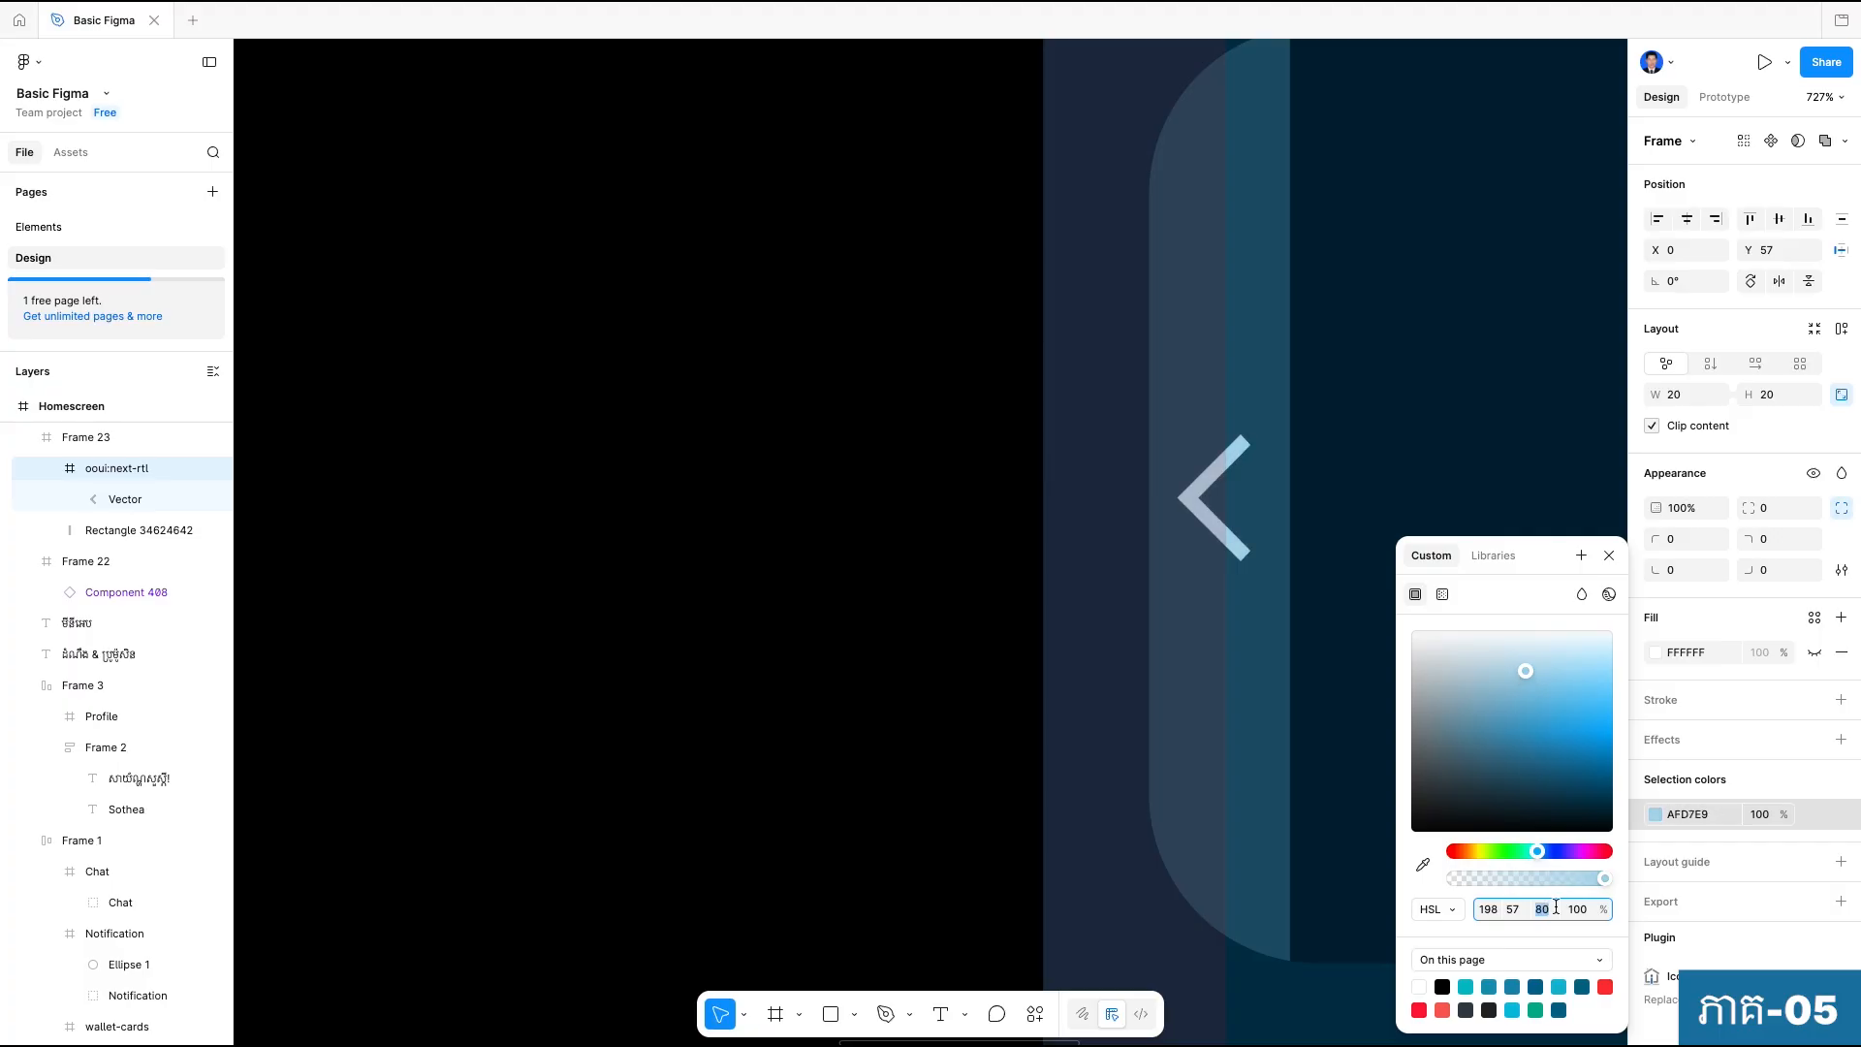
click(855, 607)
scroll(855, 607, down, 10)
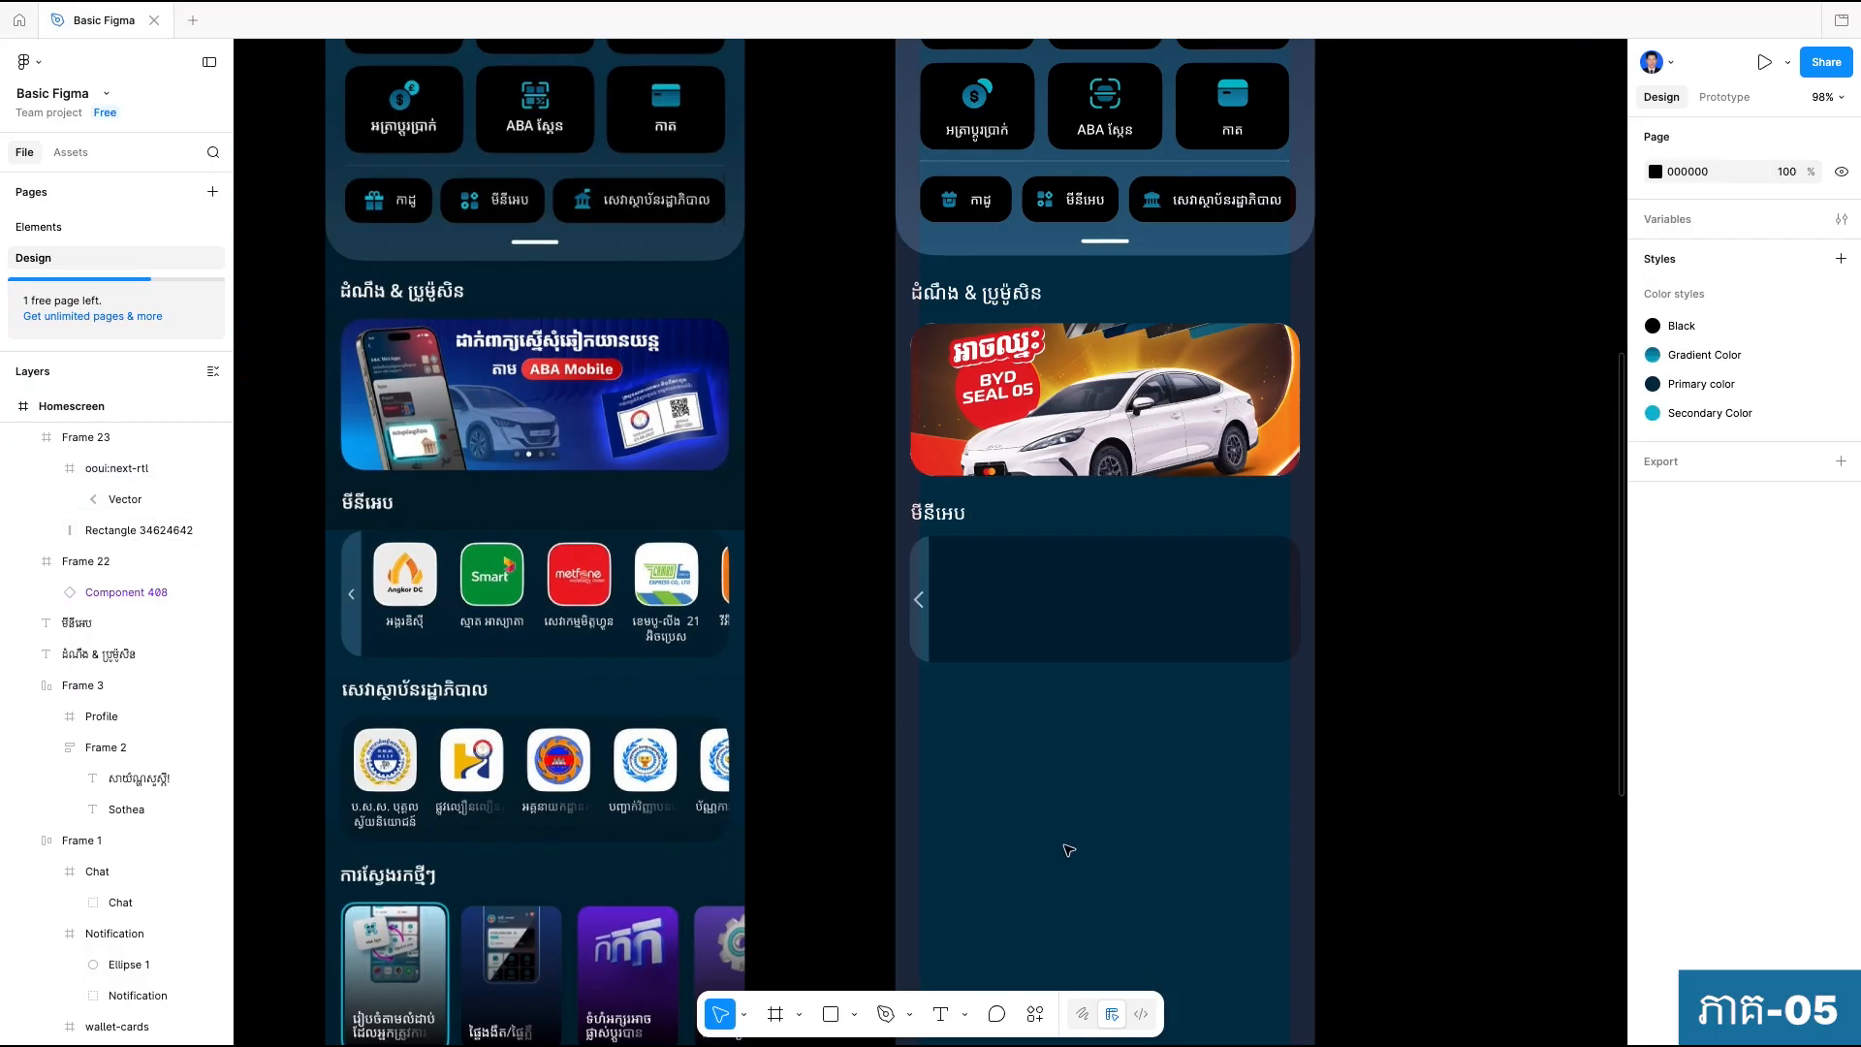
Resize the chevron icon's frame to 16 by 16 and shift it to X 2 so it sits centered across the strip.
scroll(942, 636, up, 8)
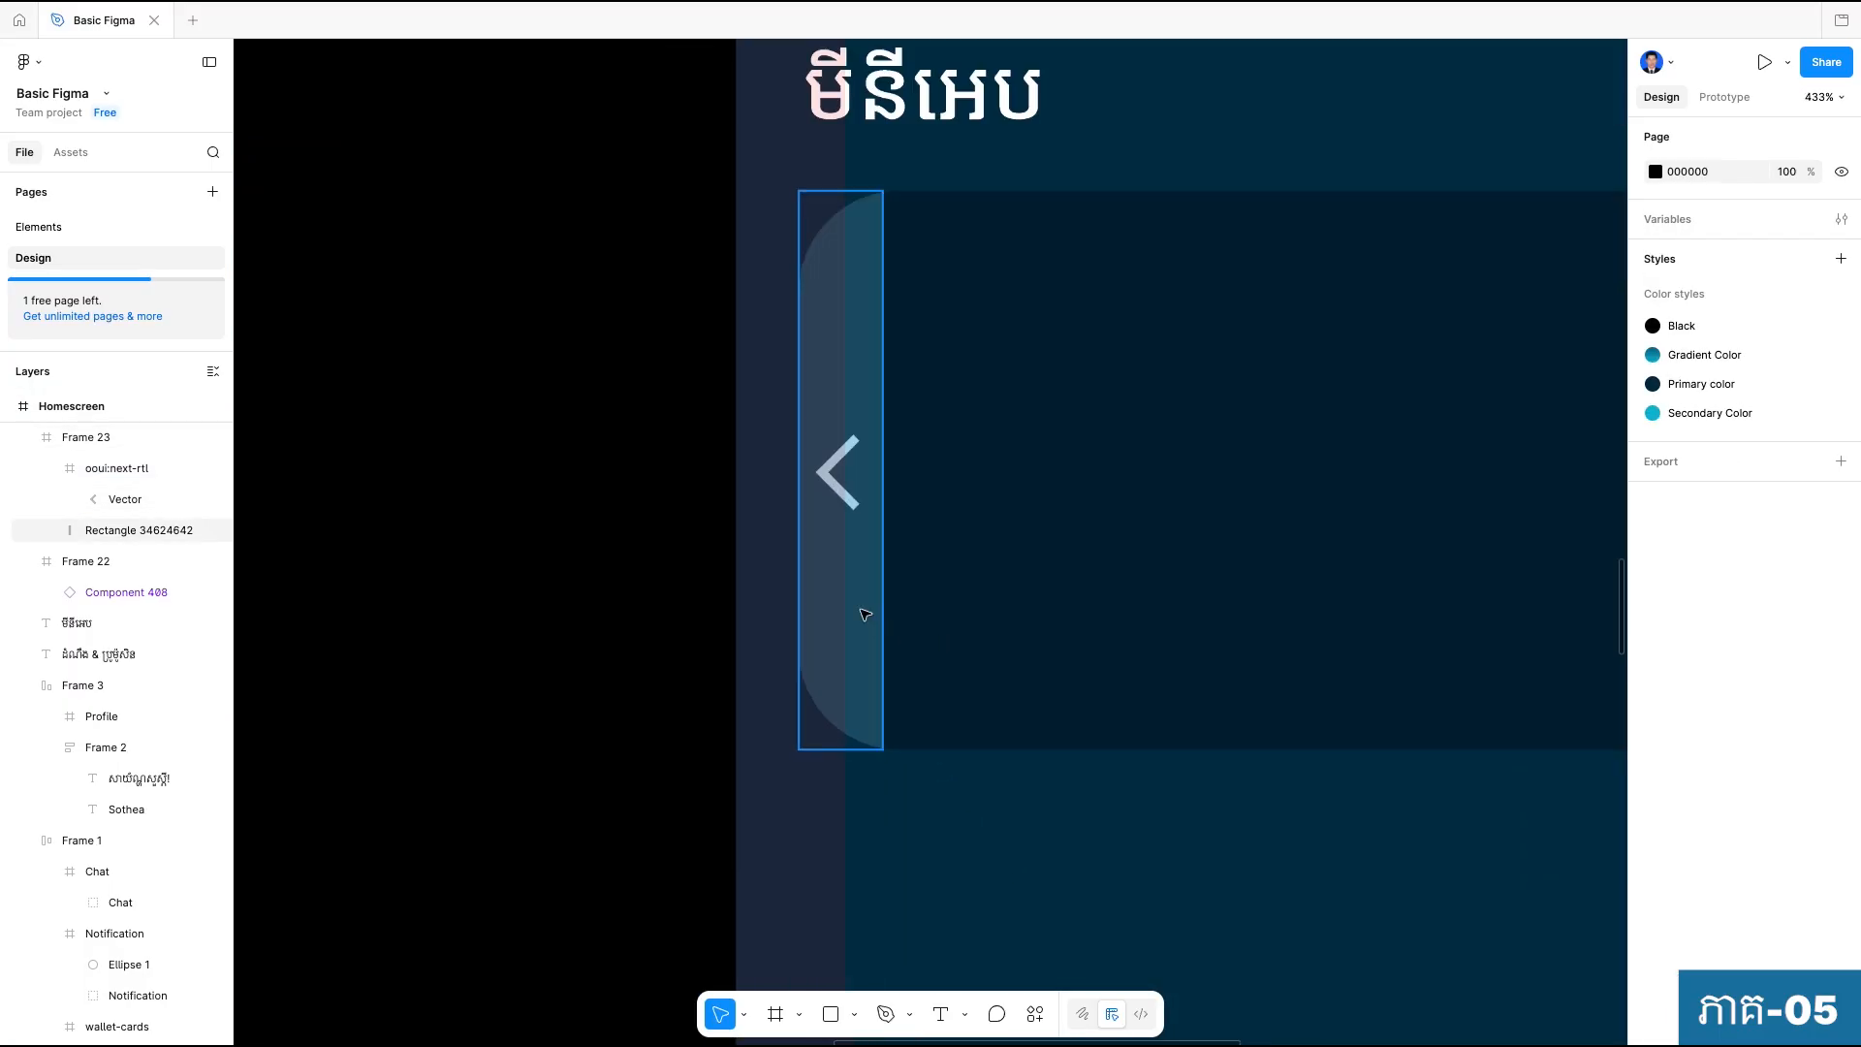
click(845, 451)
scroll(828, 479, up, 5)
click(118, 469)
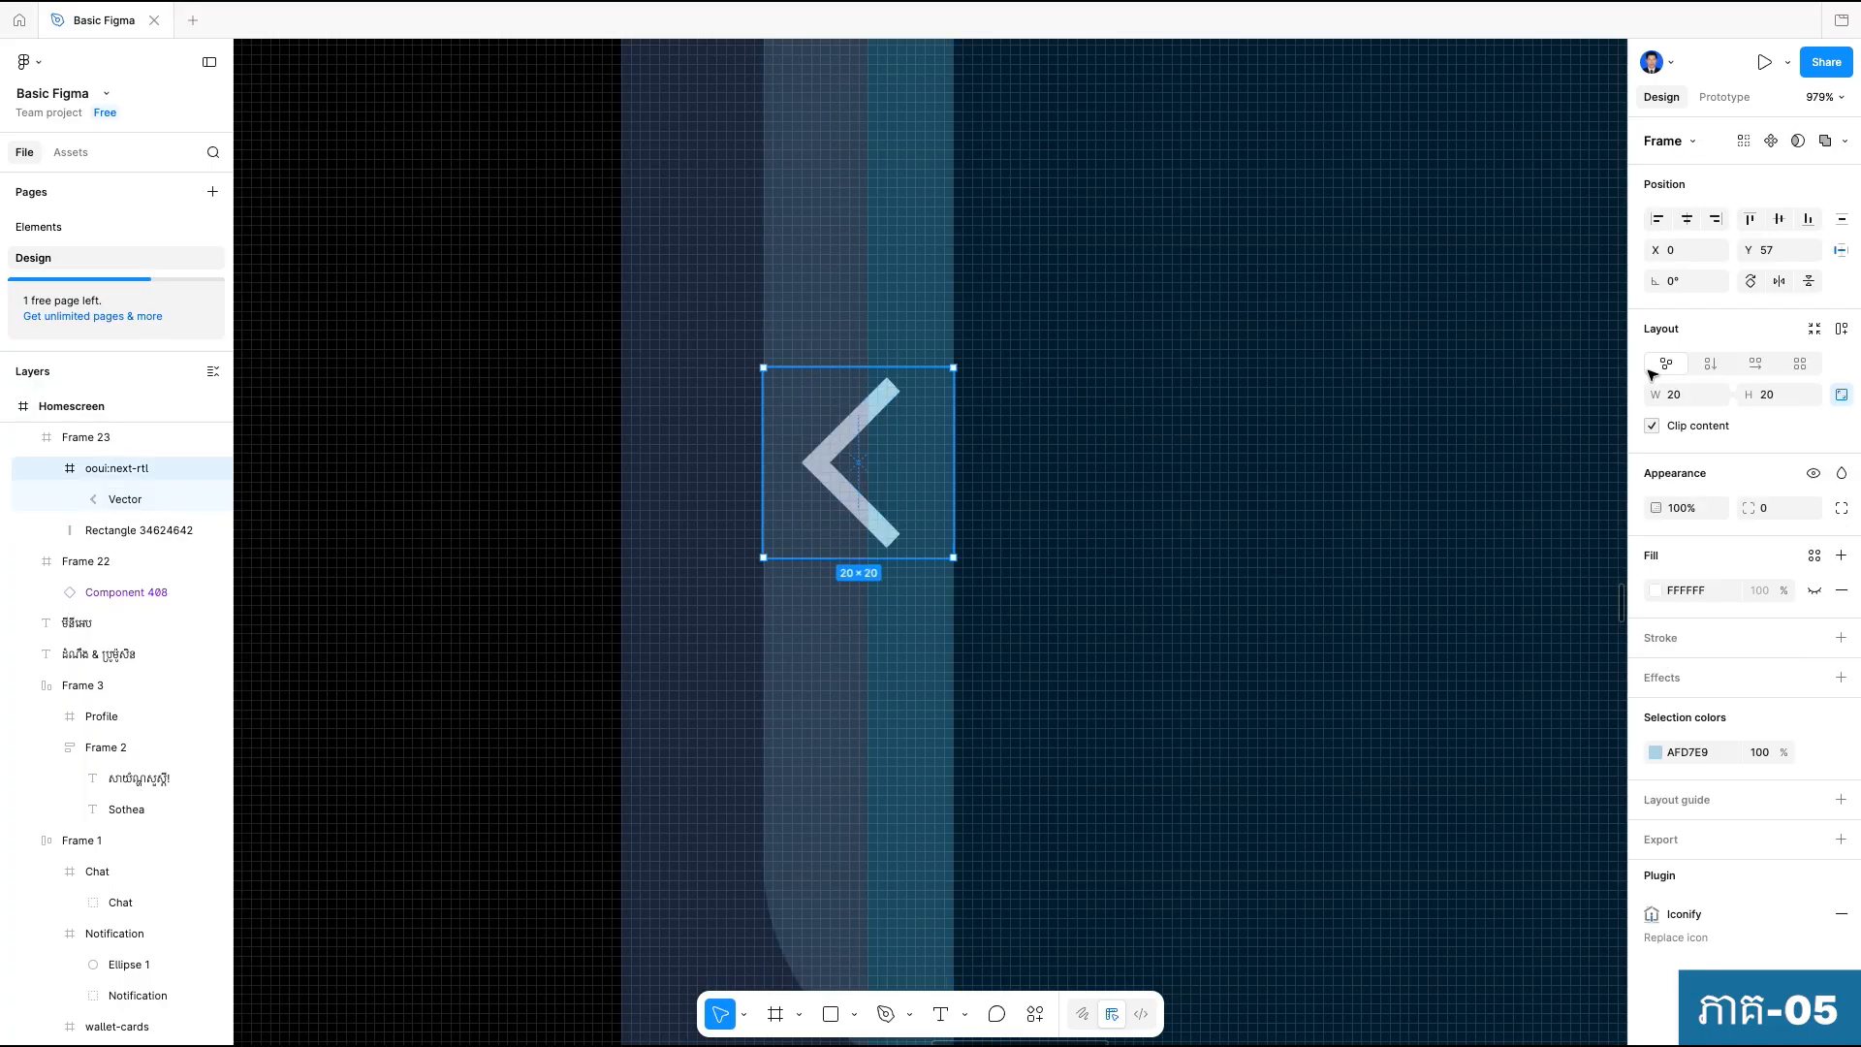
click(1778, 396)
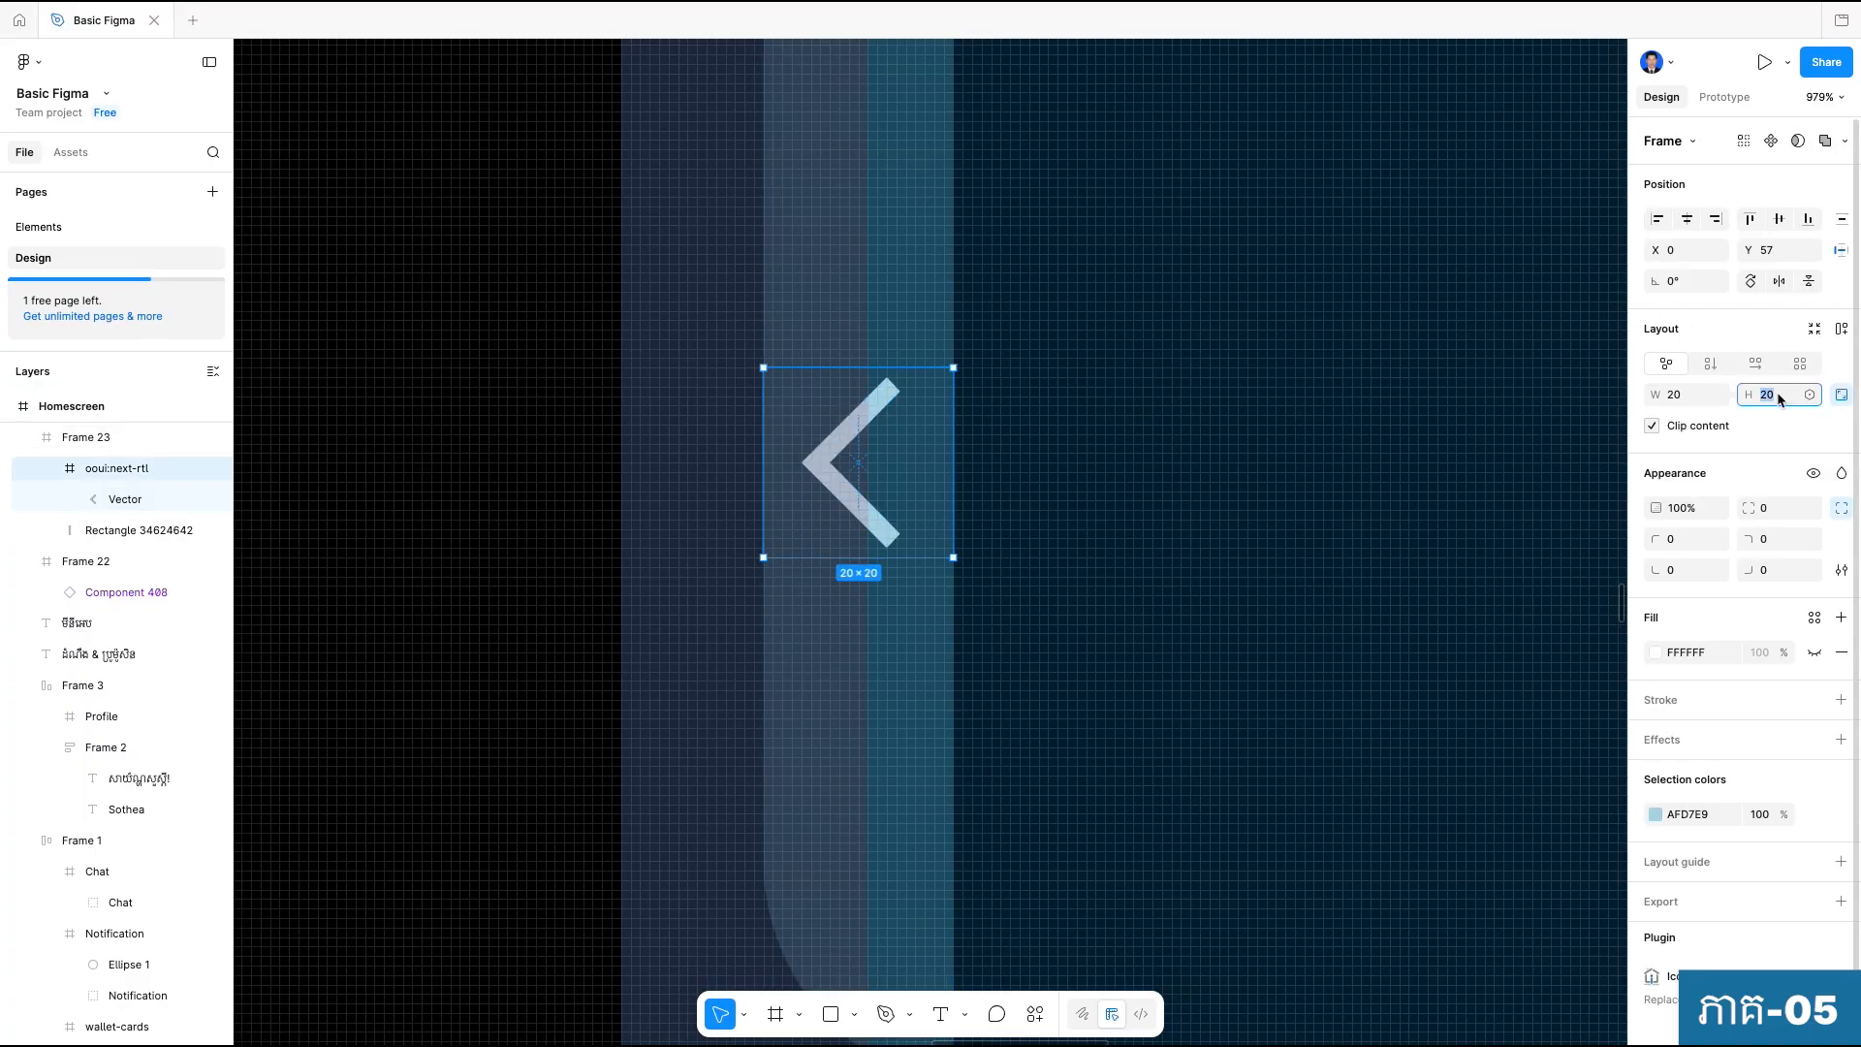
text(16)
key(Return)
drag(829, 442, 848, 443)
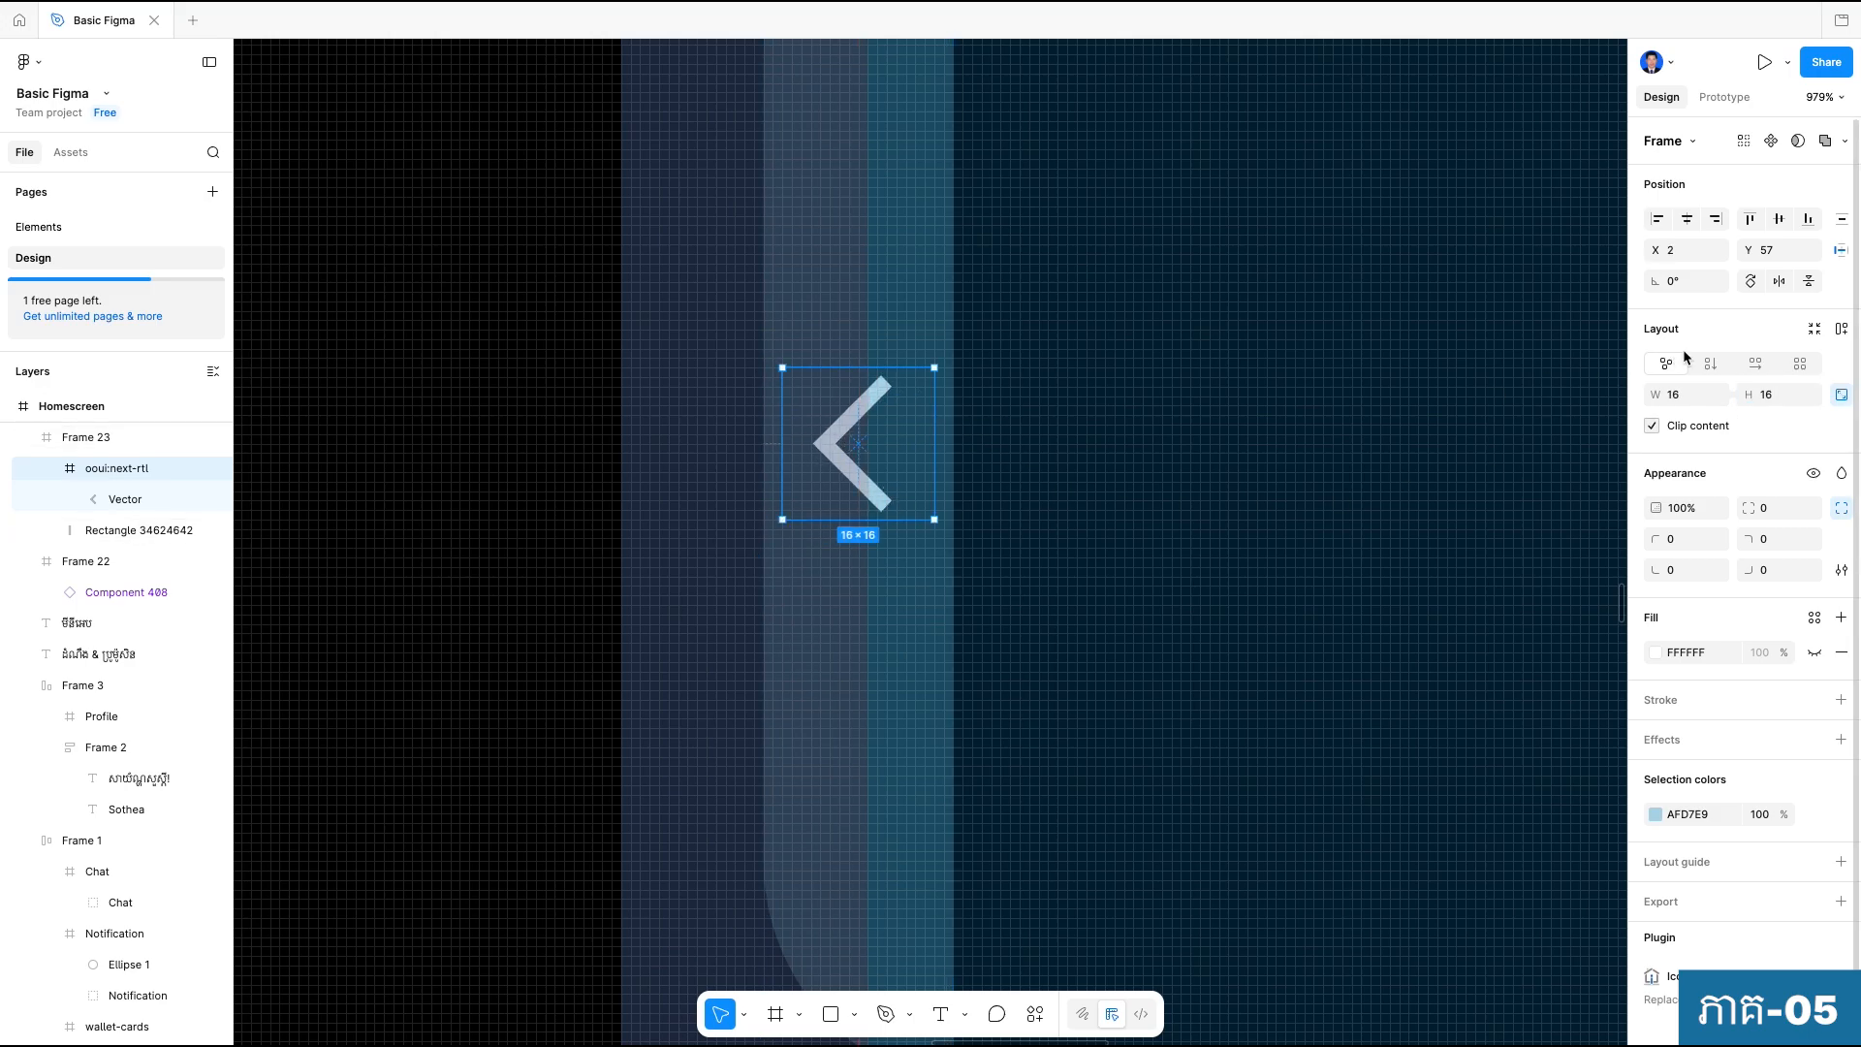
Check the chevron strip against the reference design, and place a new 100 by 100 frame below the mini-app panel.
scroll(1343, 447, down, 5)
click(1342, 670)
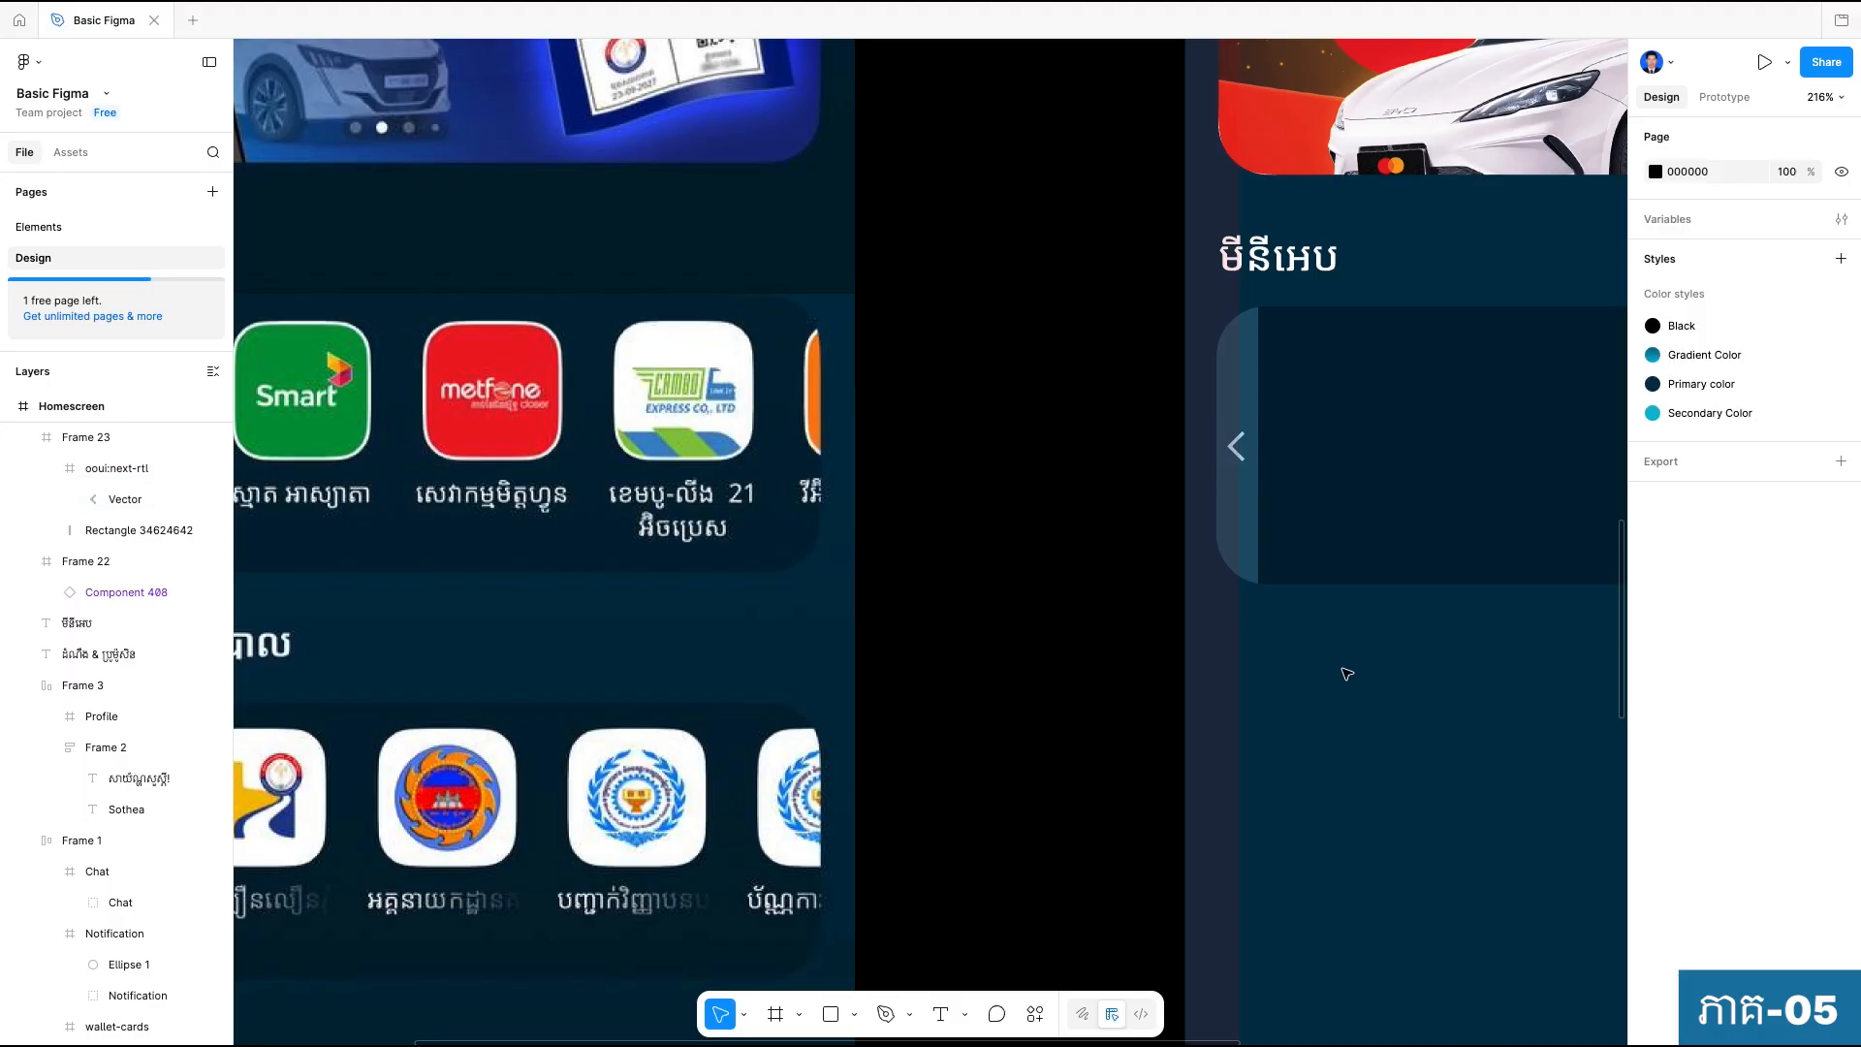
scroll(1342, 669, down, 5)
scroll(1347, 667, down, 1)
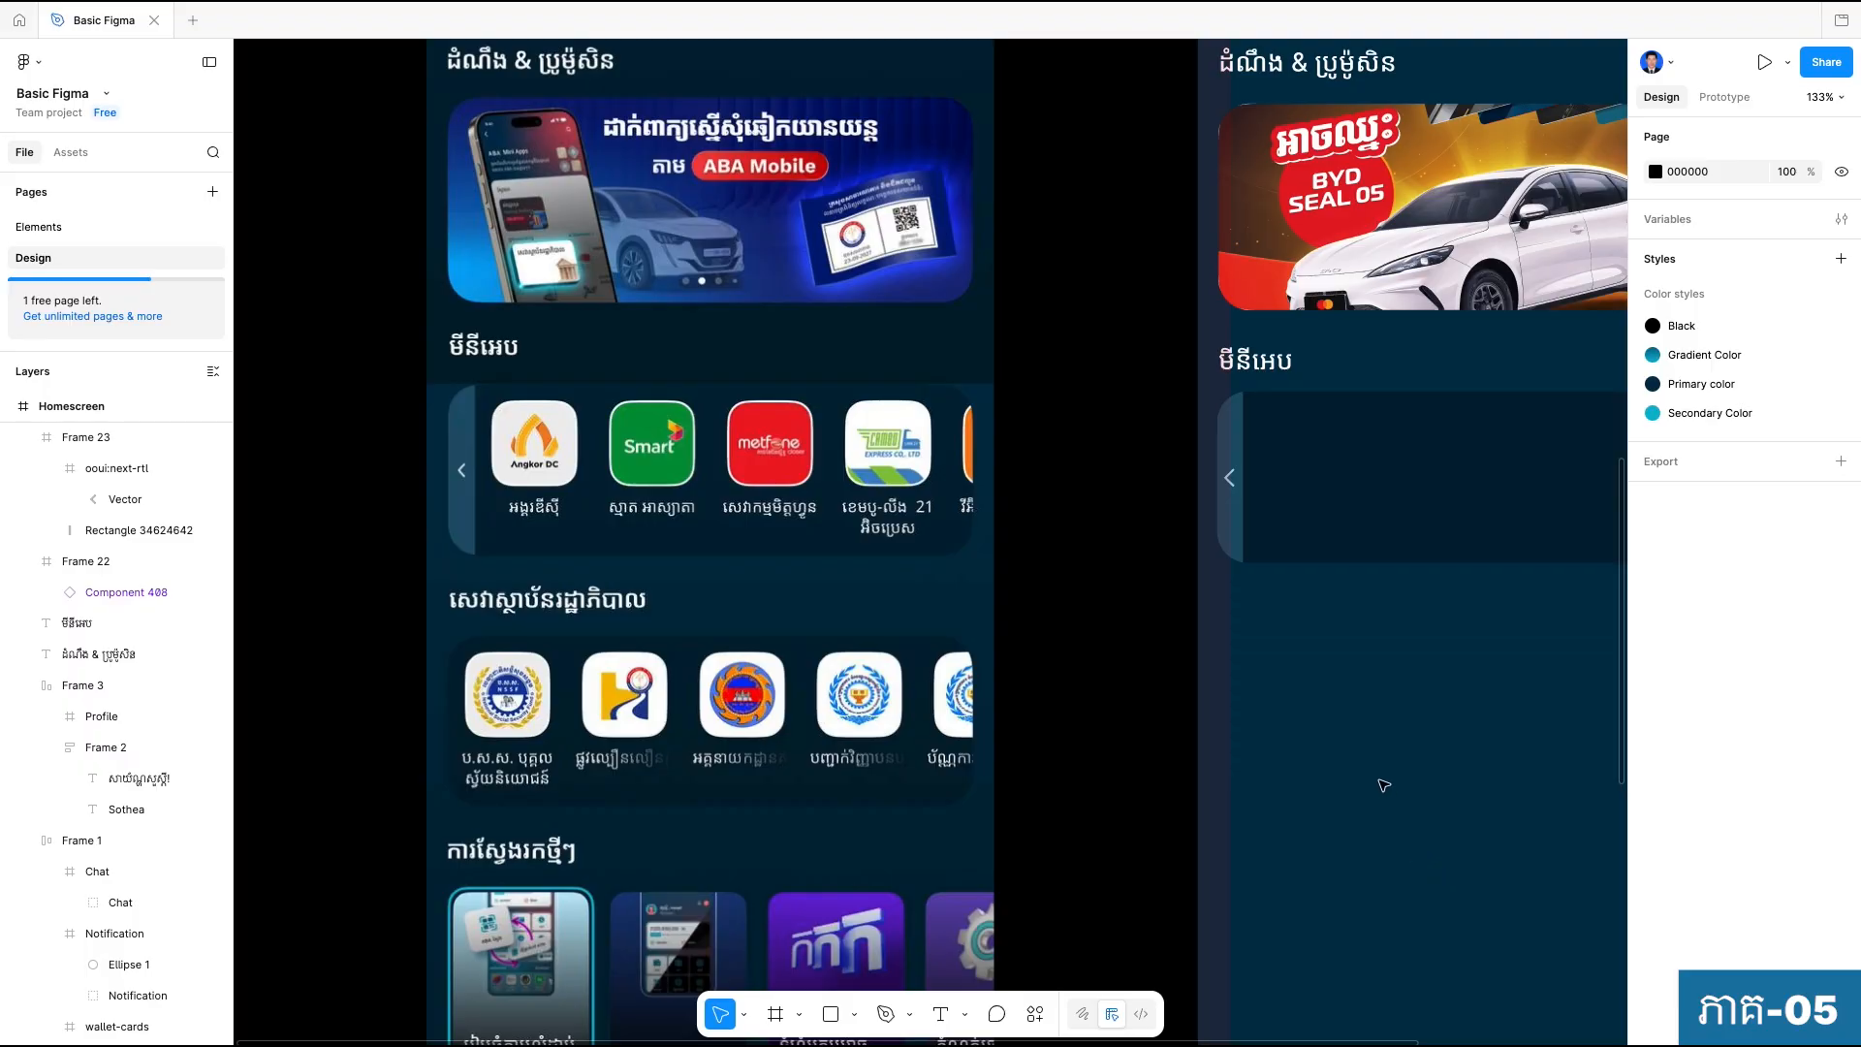
scroll(1379, 781, right, 2)
scroll(1379, 781, up, 1)
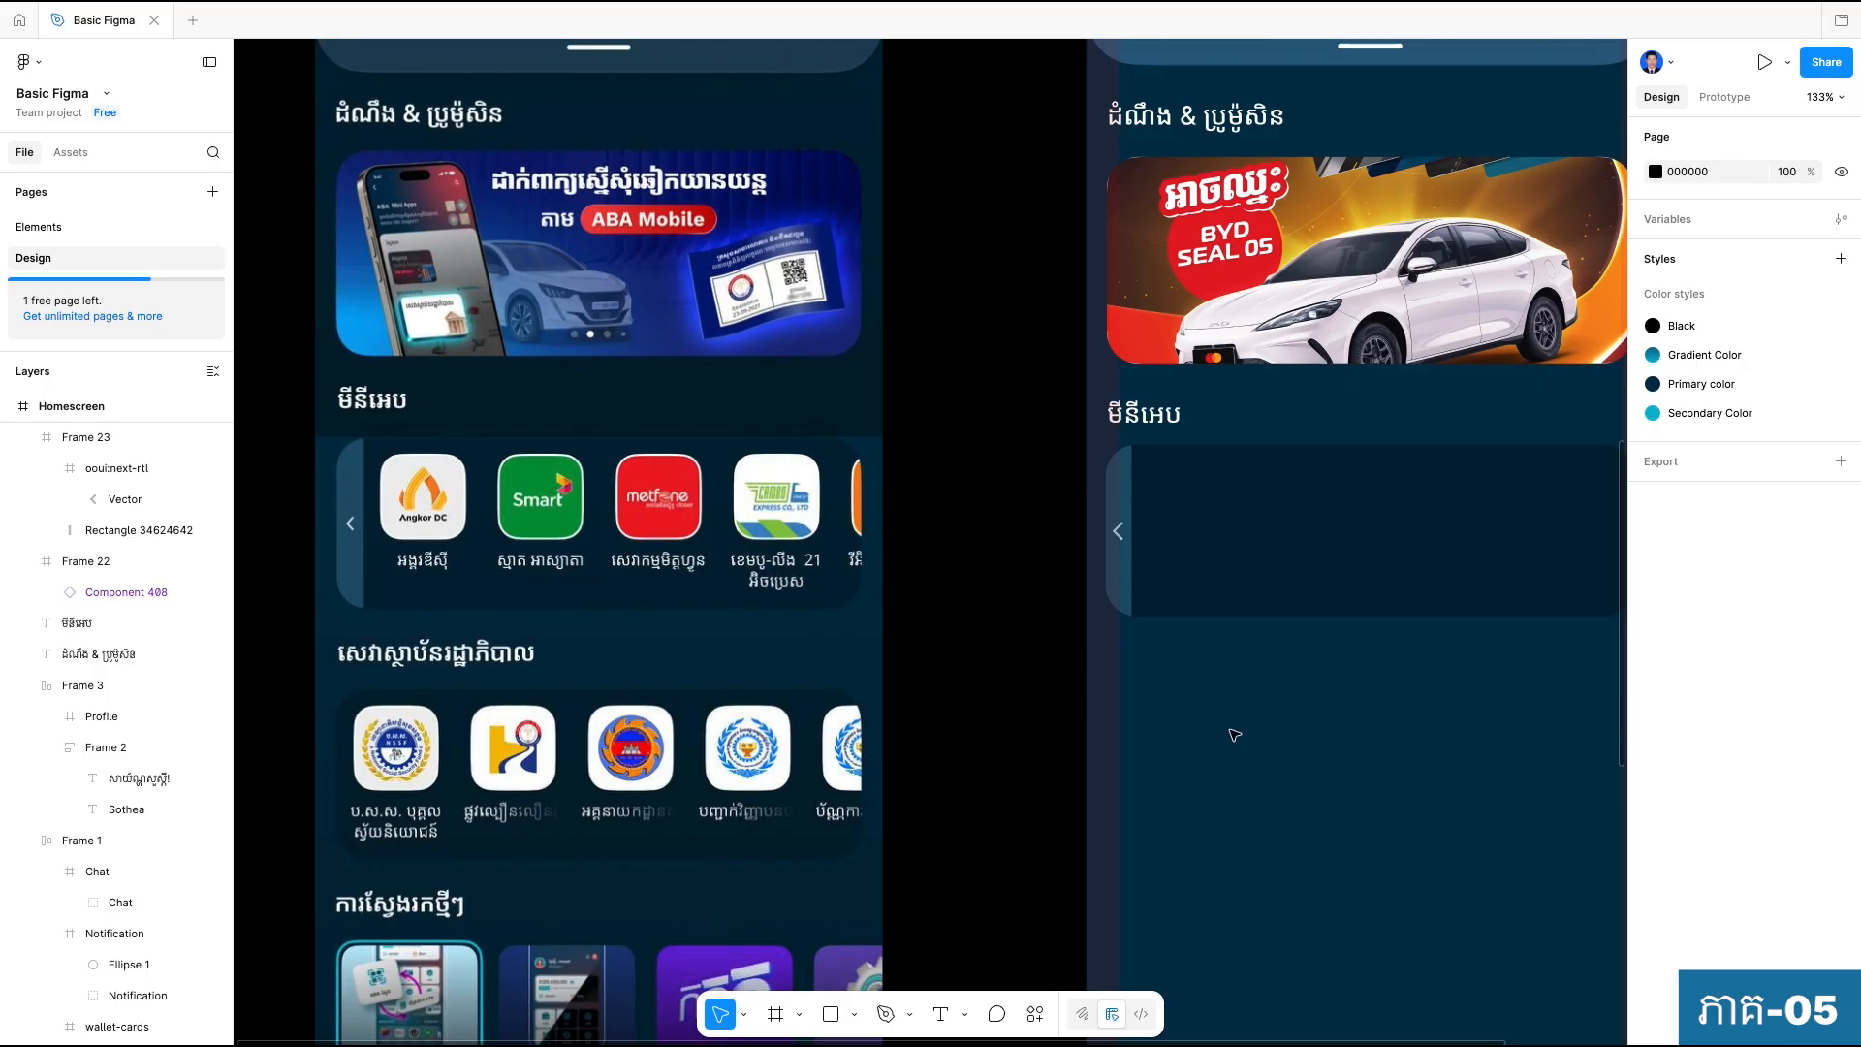
click(777, 1012)
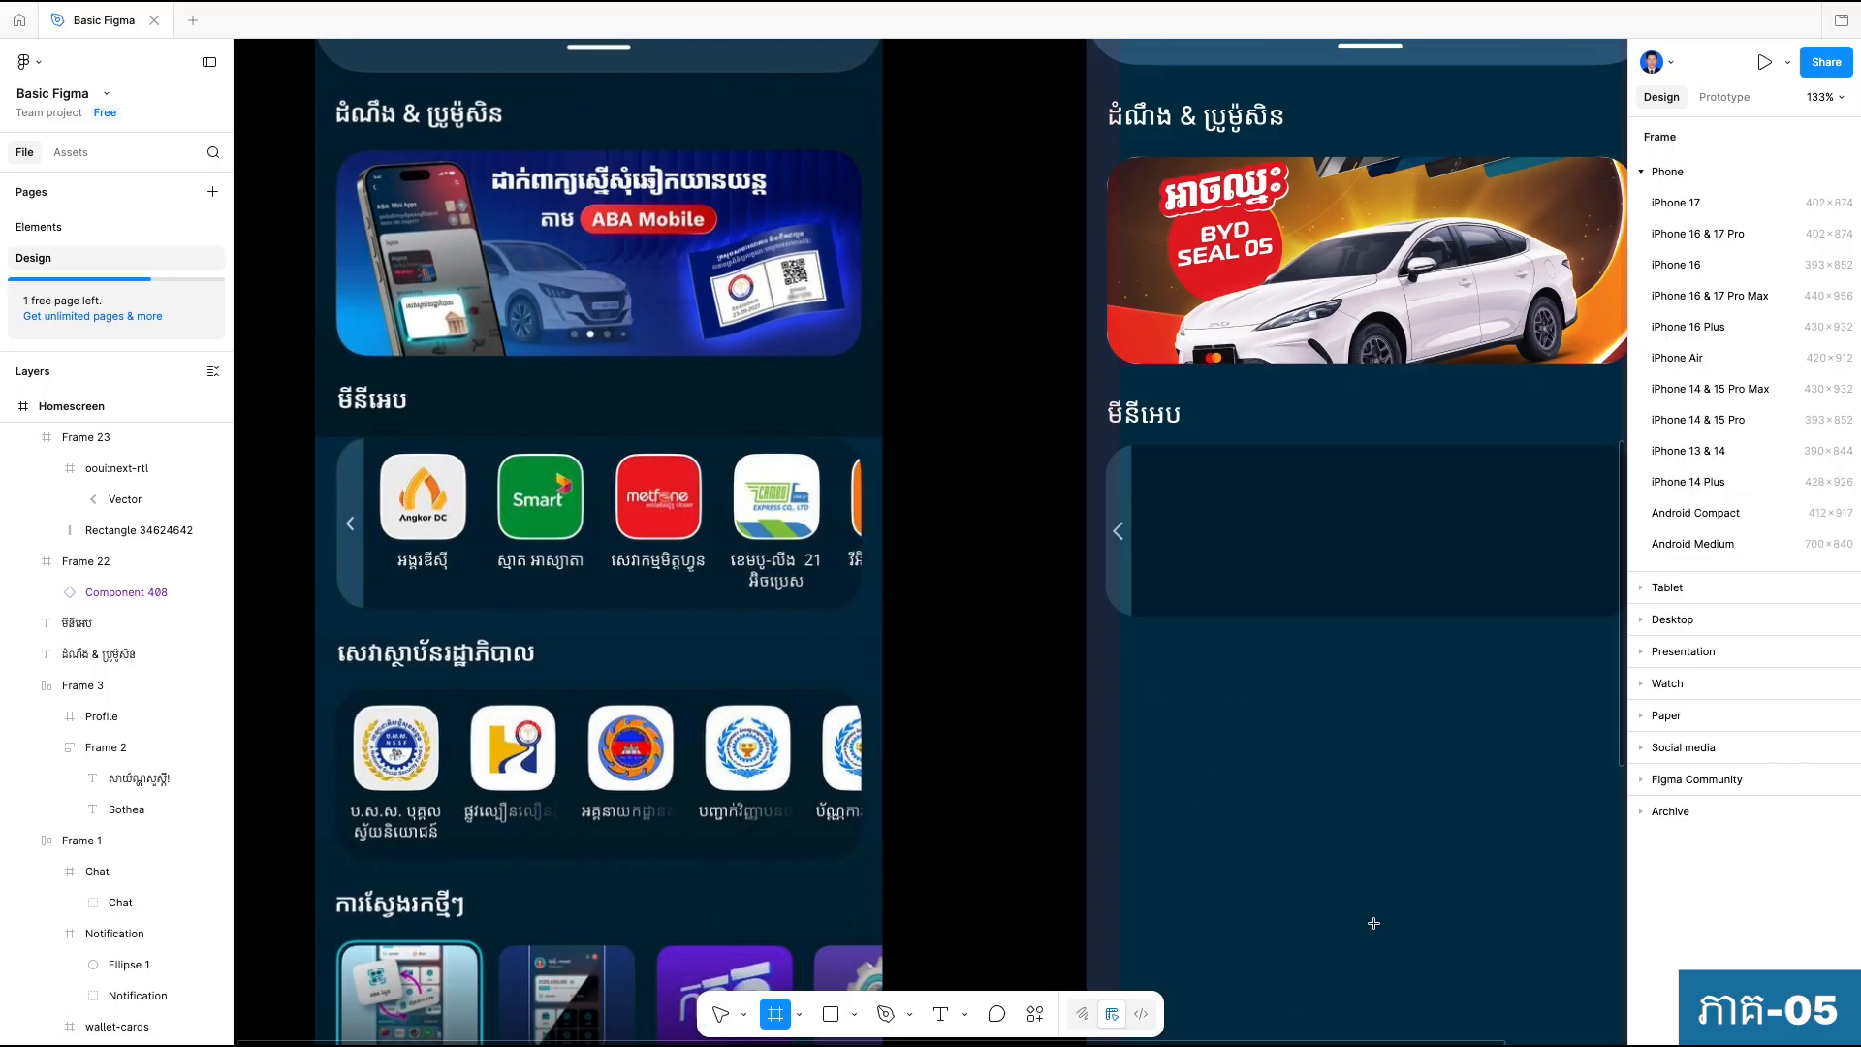
key(Escape)
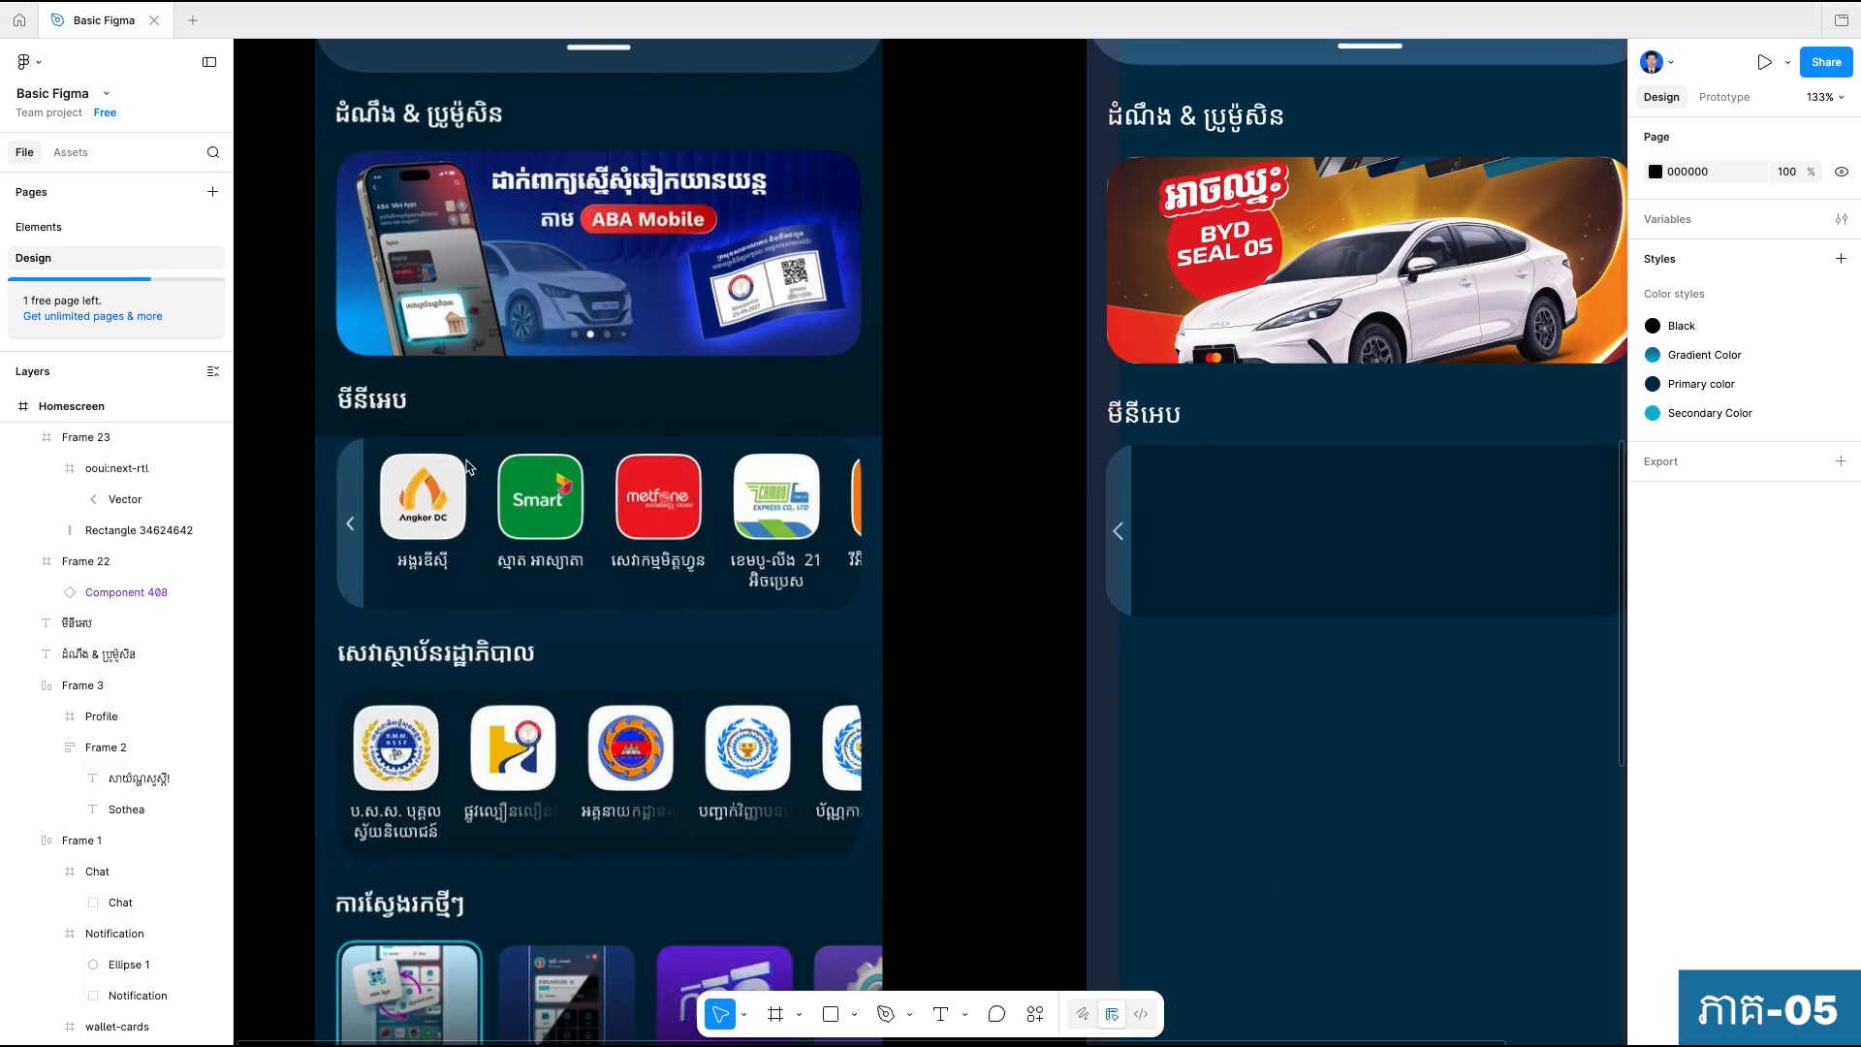
click(774, 1014)
click(1238, 736)
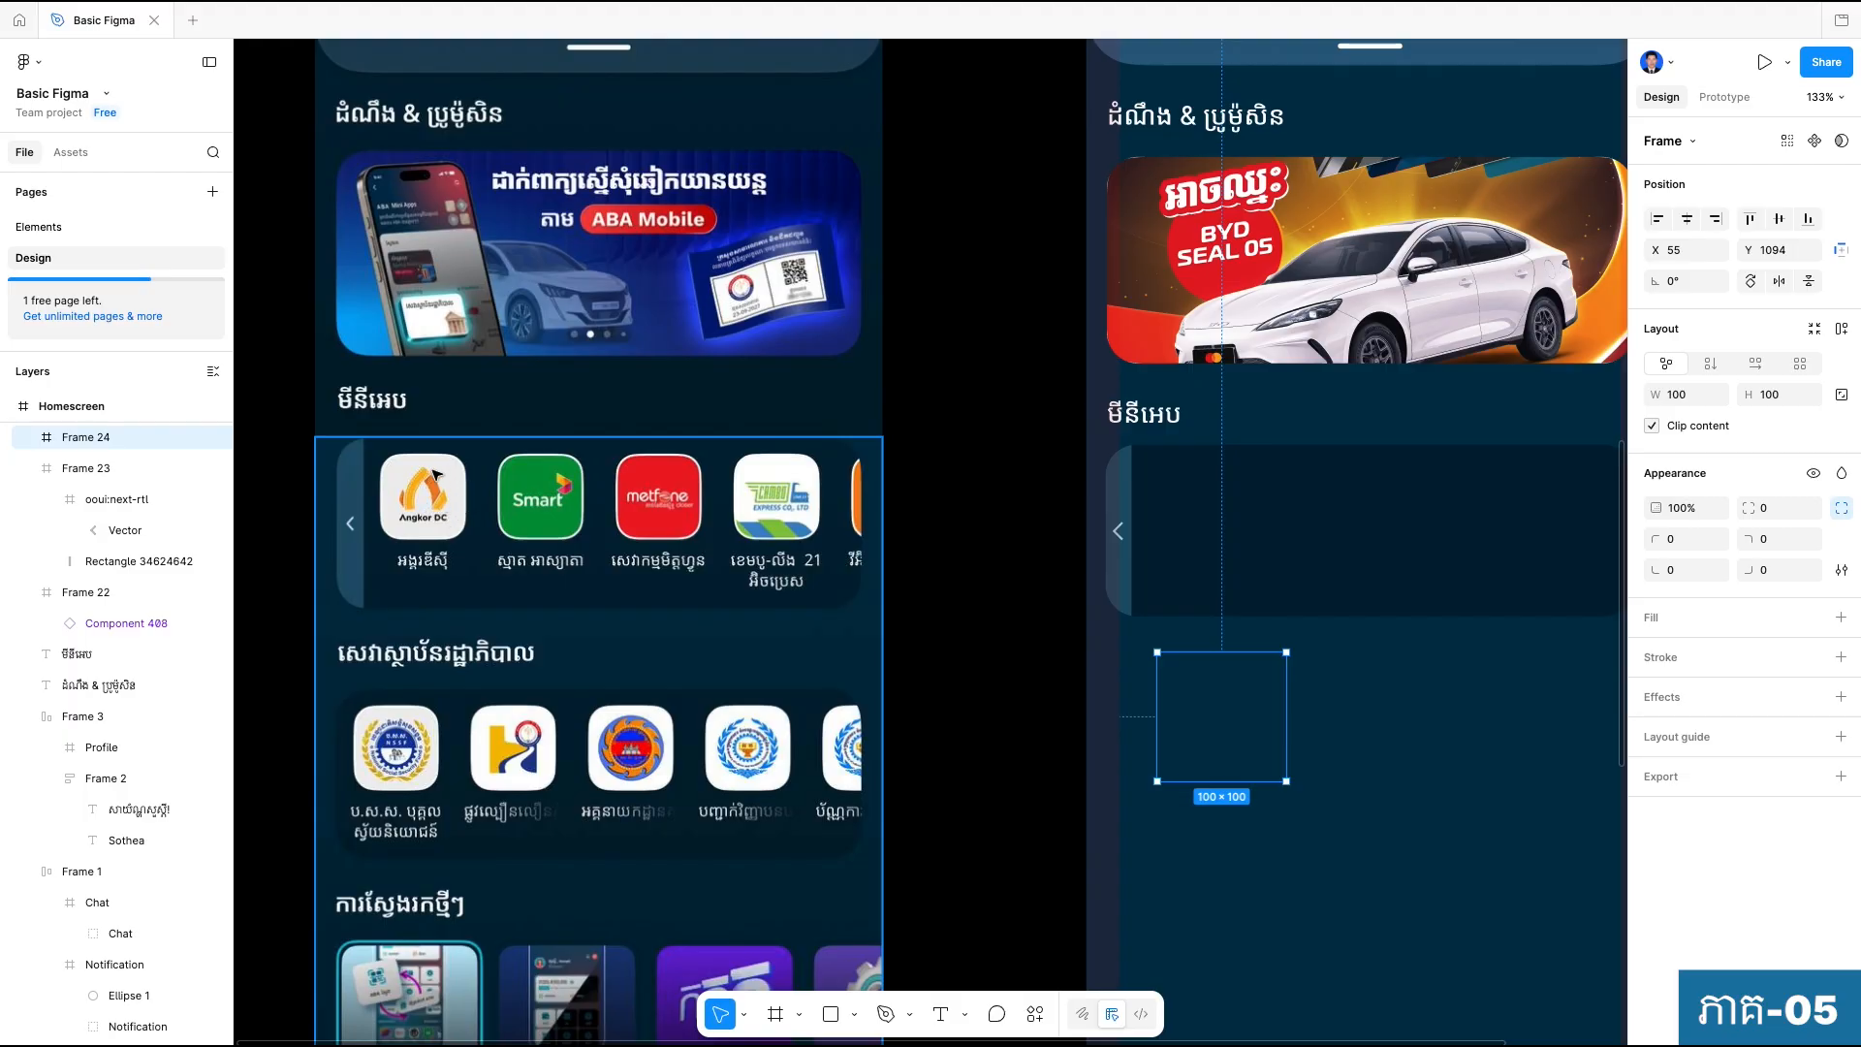
Add a fill to the new frame and switch it to an image fill, keeping the checkerboard placeholder.
click(1840, 617)
click(1654, 653)
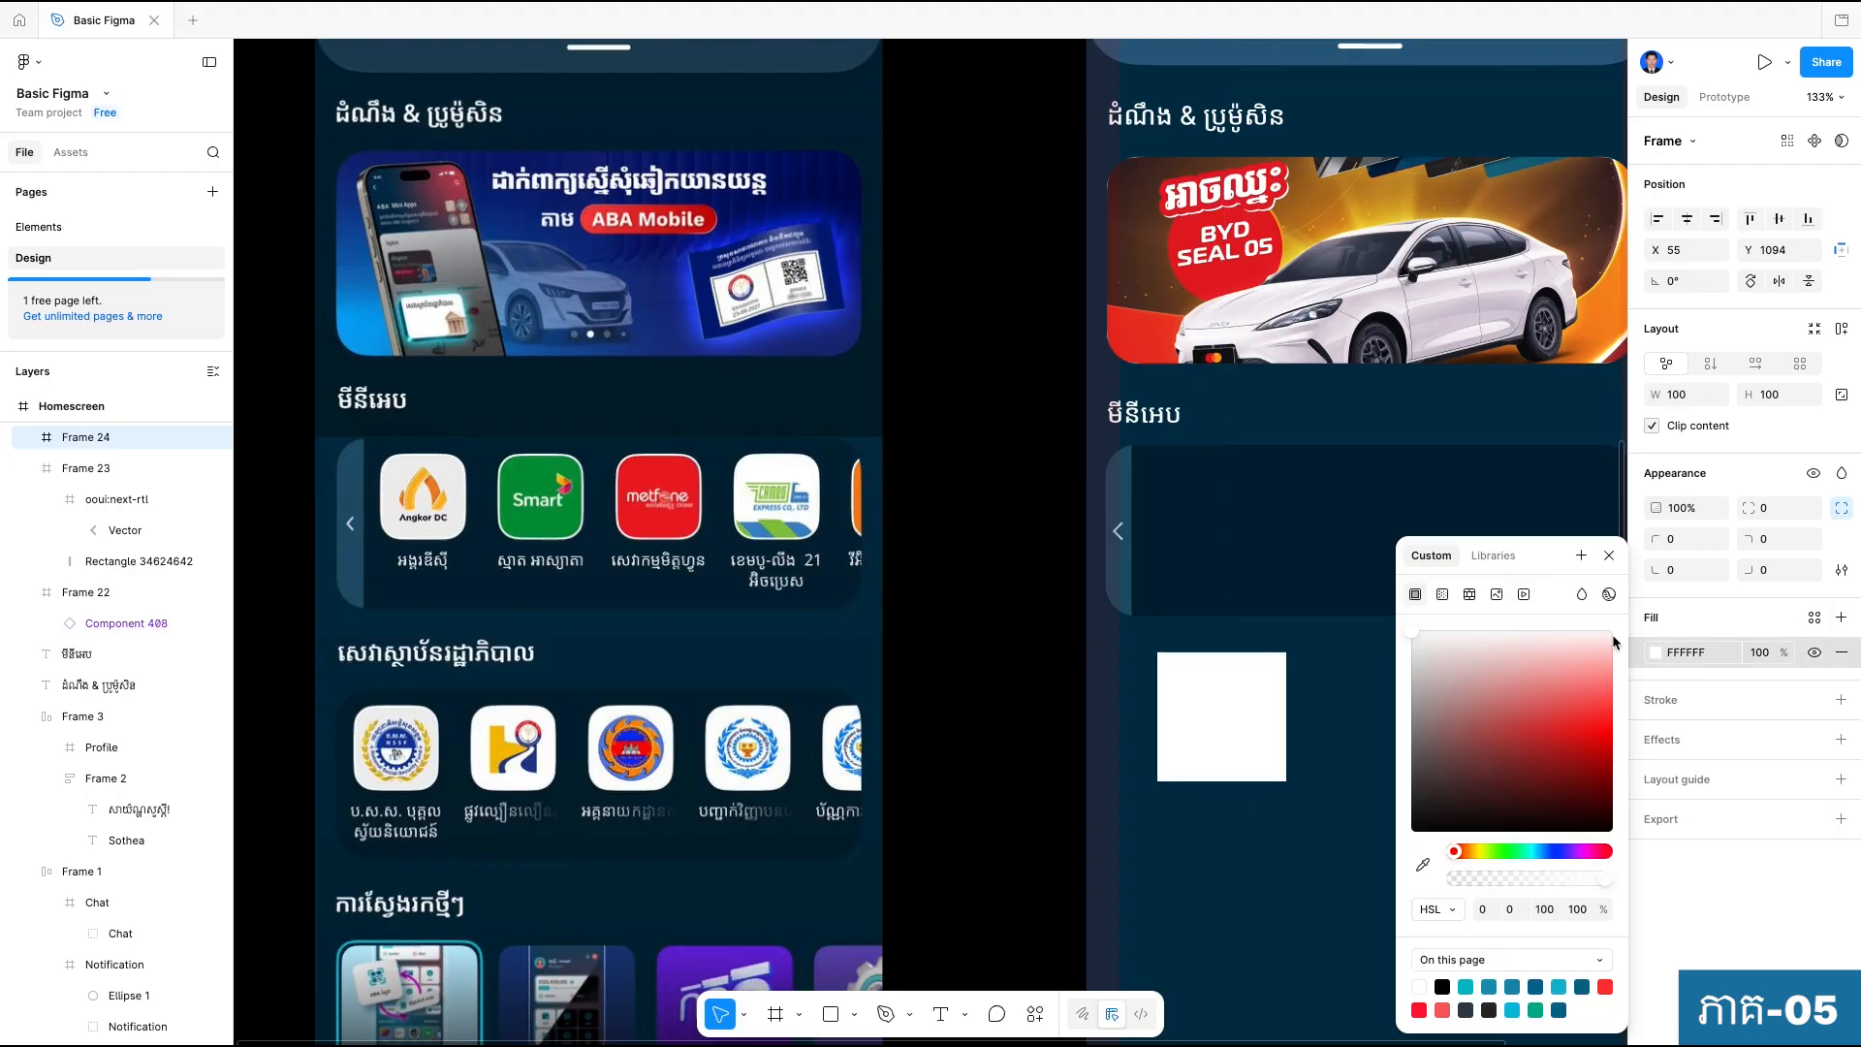
click(1496, 594)
click(1203, 836)
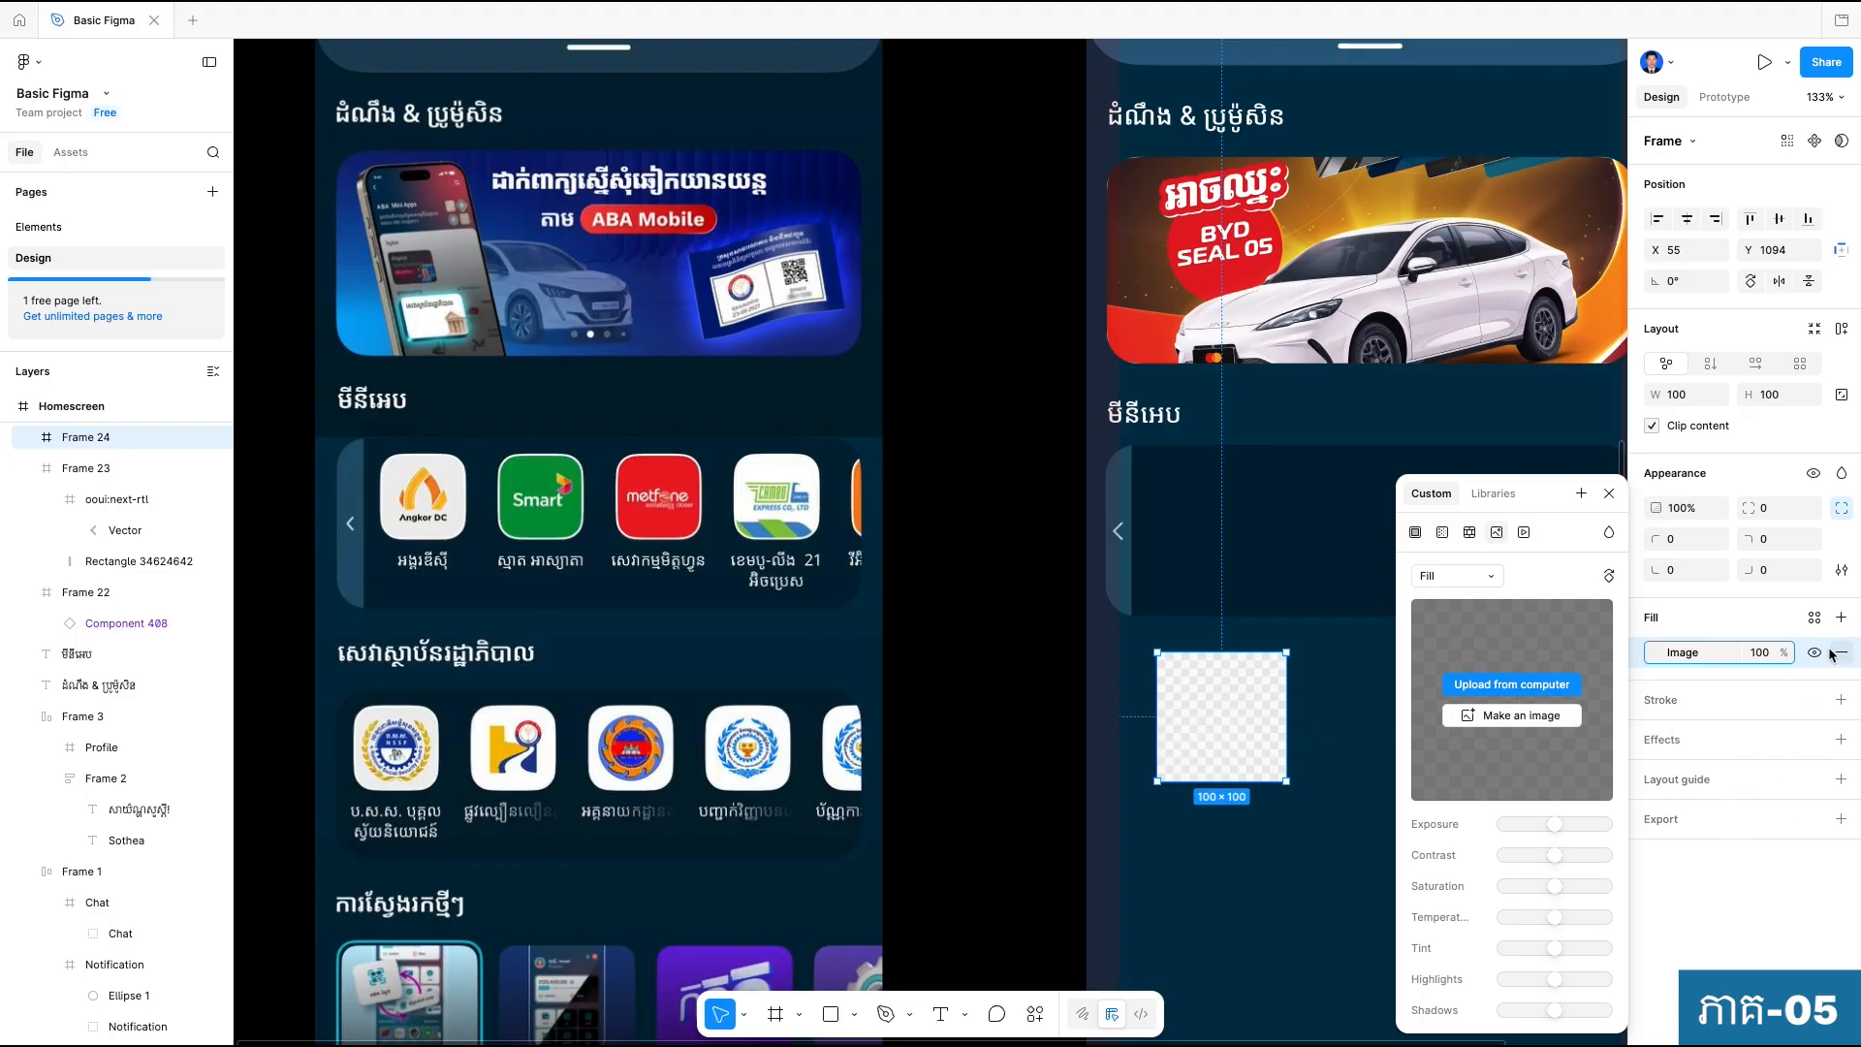
Round all corners of the image placeholder frame to a radius of 16.
click(1778, 510)
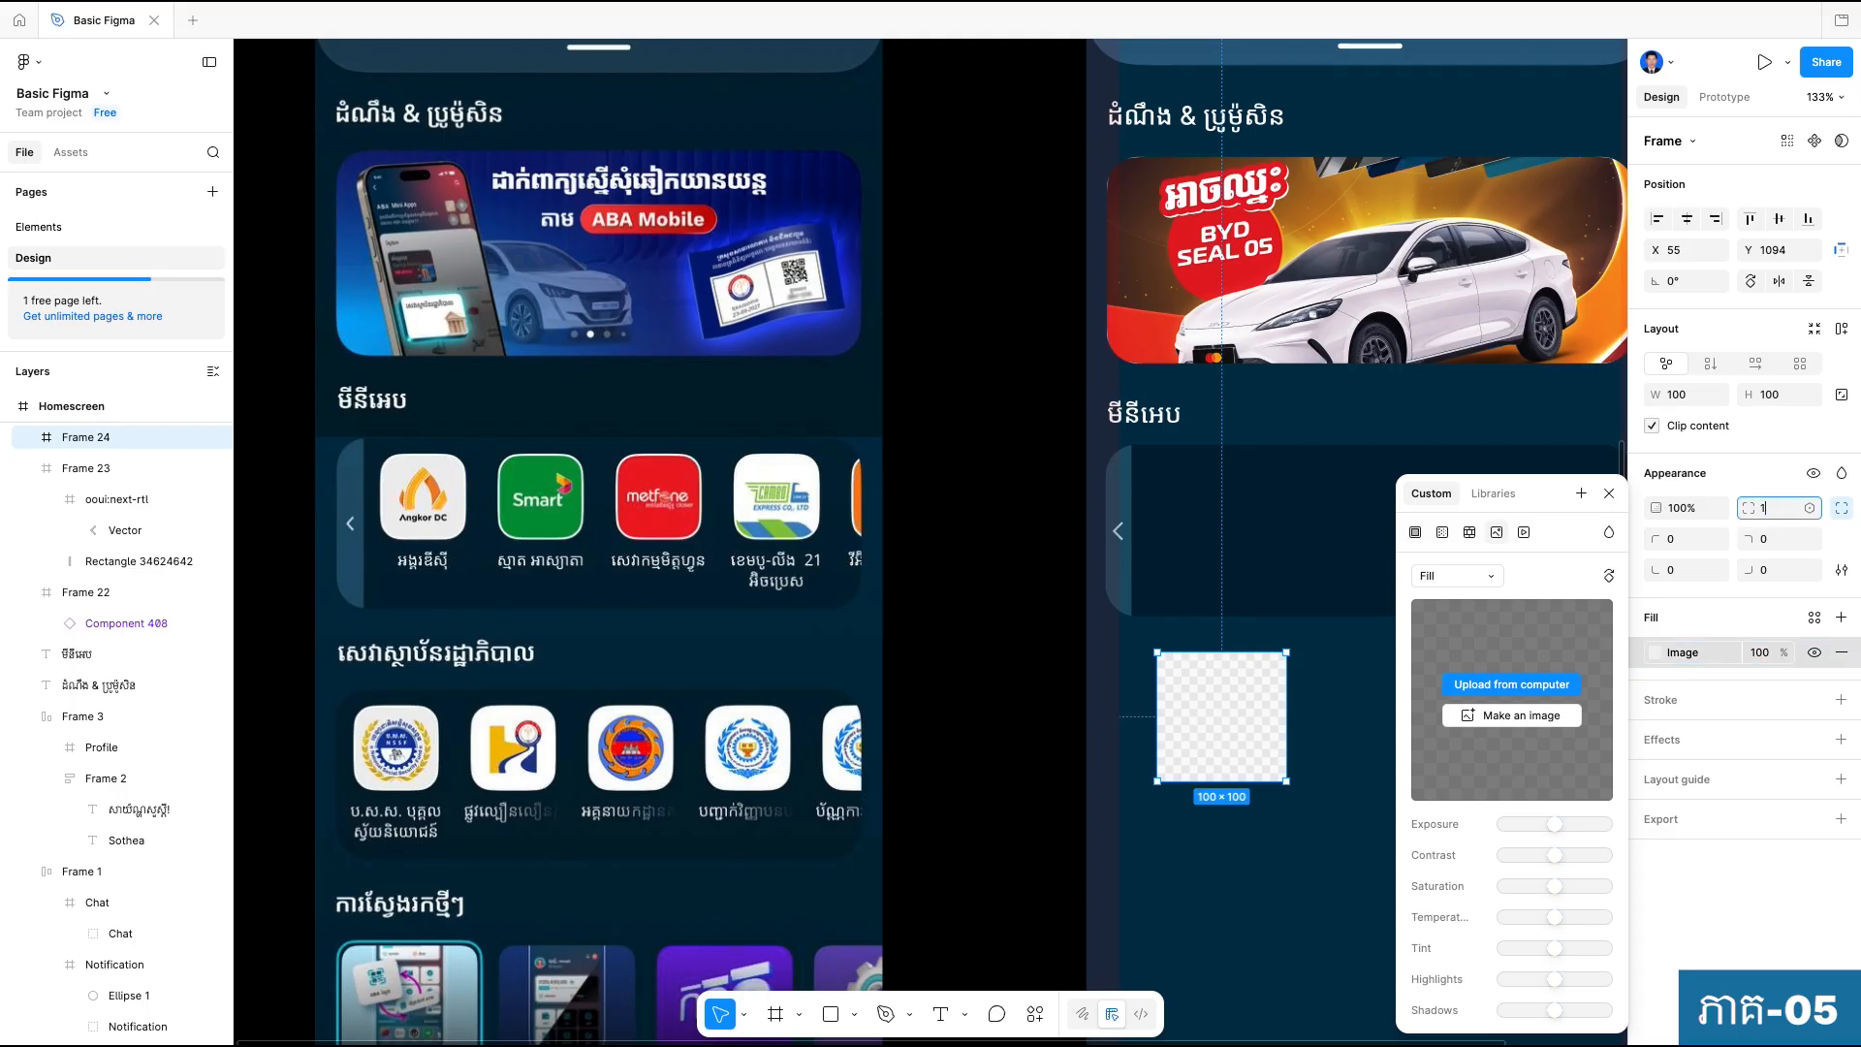
click(1281, 840)
click(1217, 713)
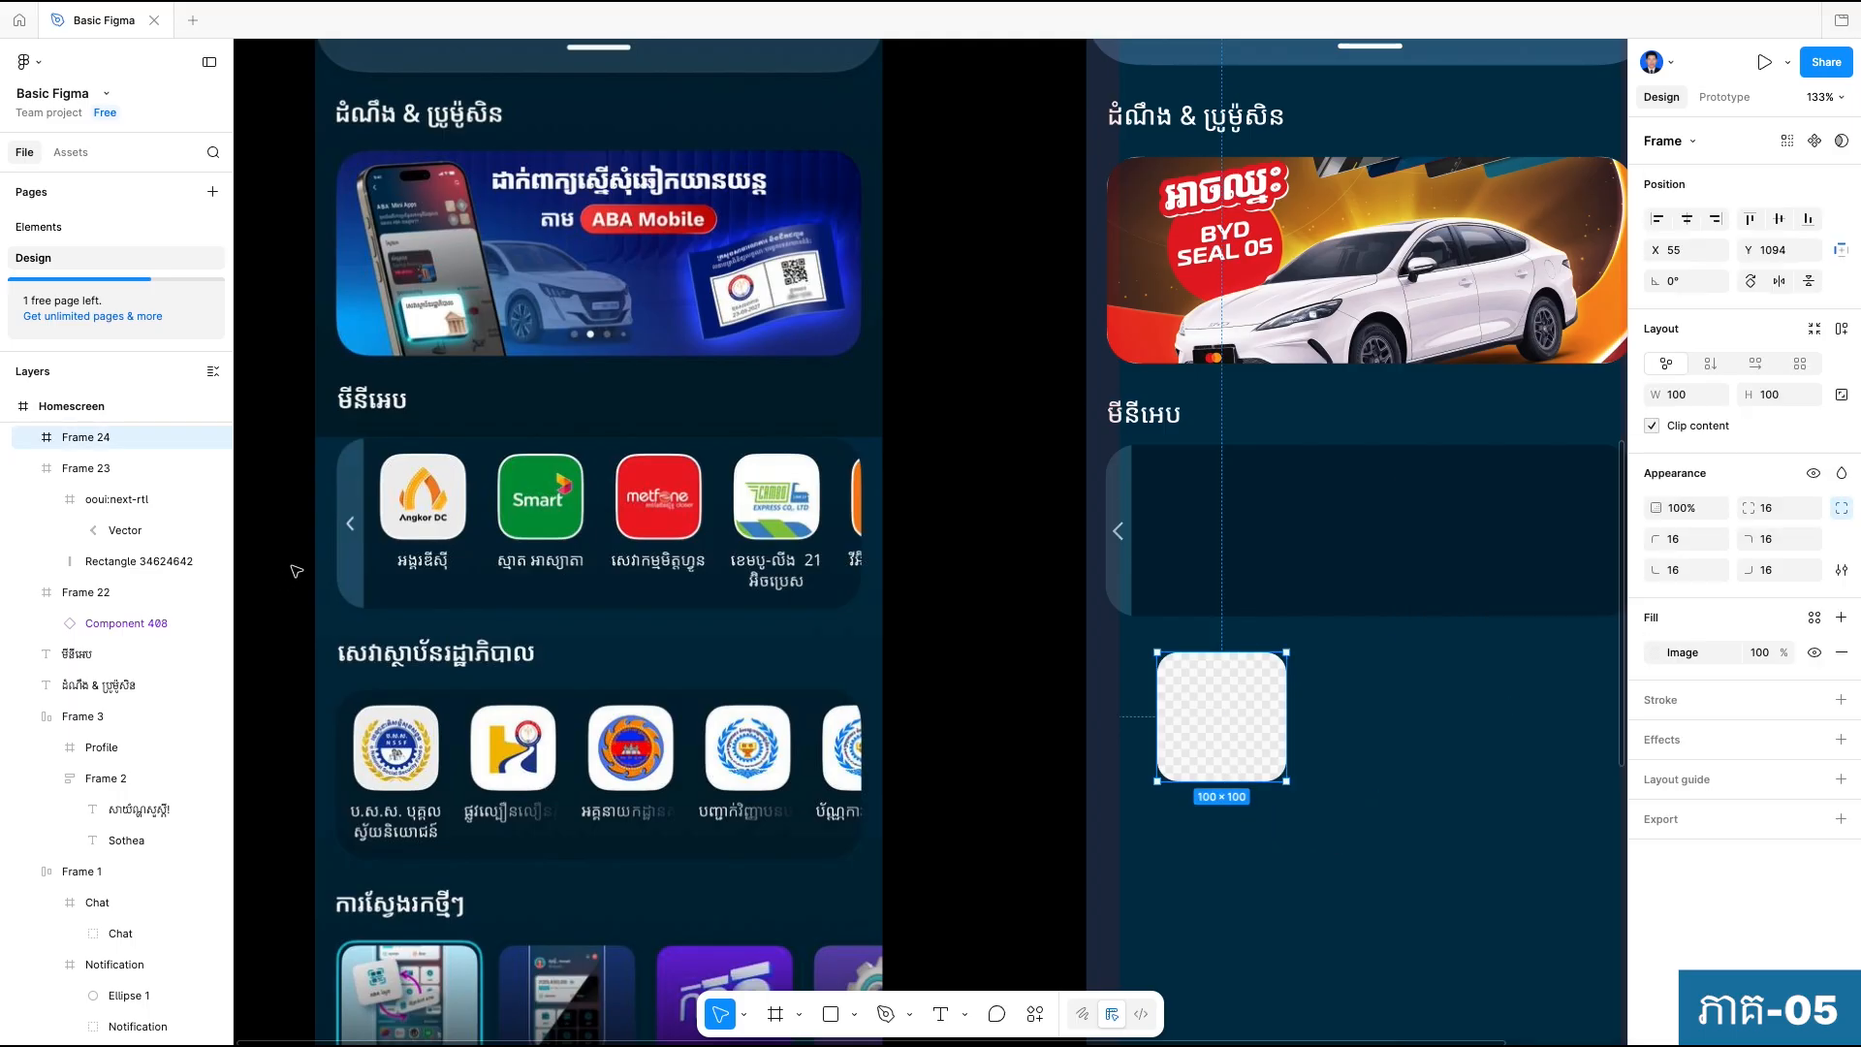
Give the placeholder frame a white FFFFFF inside stroke with a weight of 2.
scroll(484, 461, up, 5)
scroll(510, 463, down, 5)
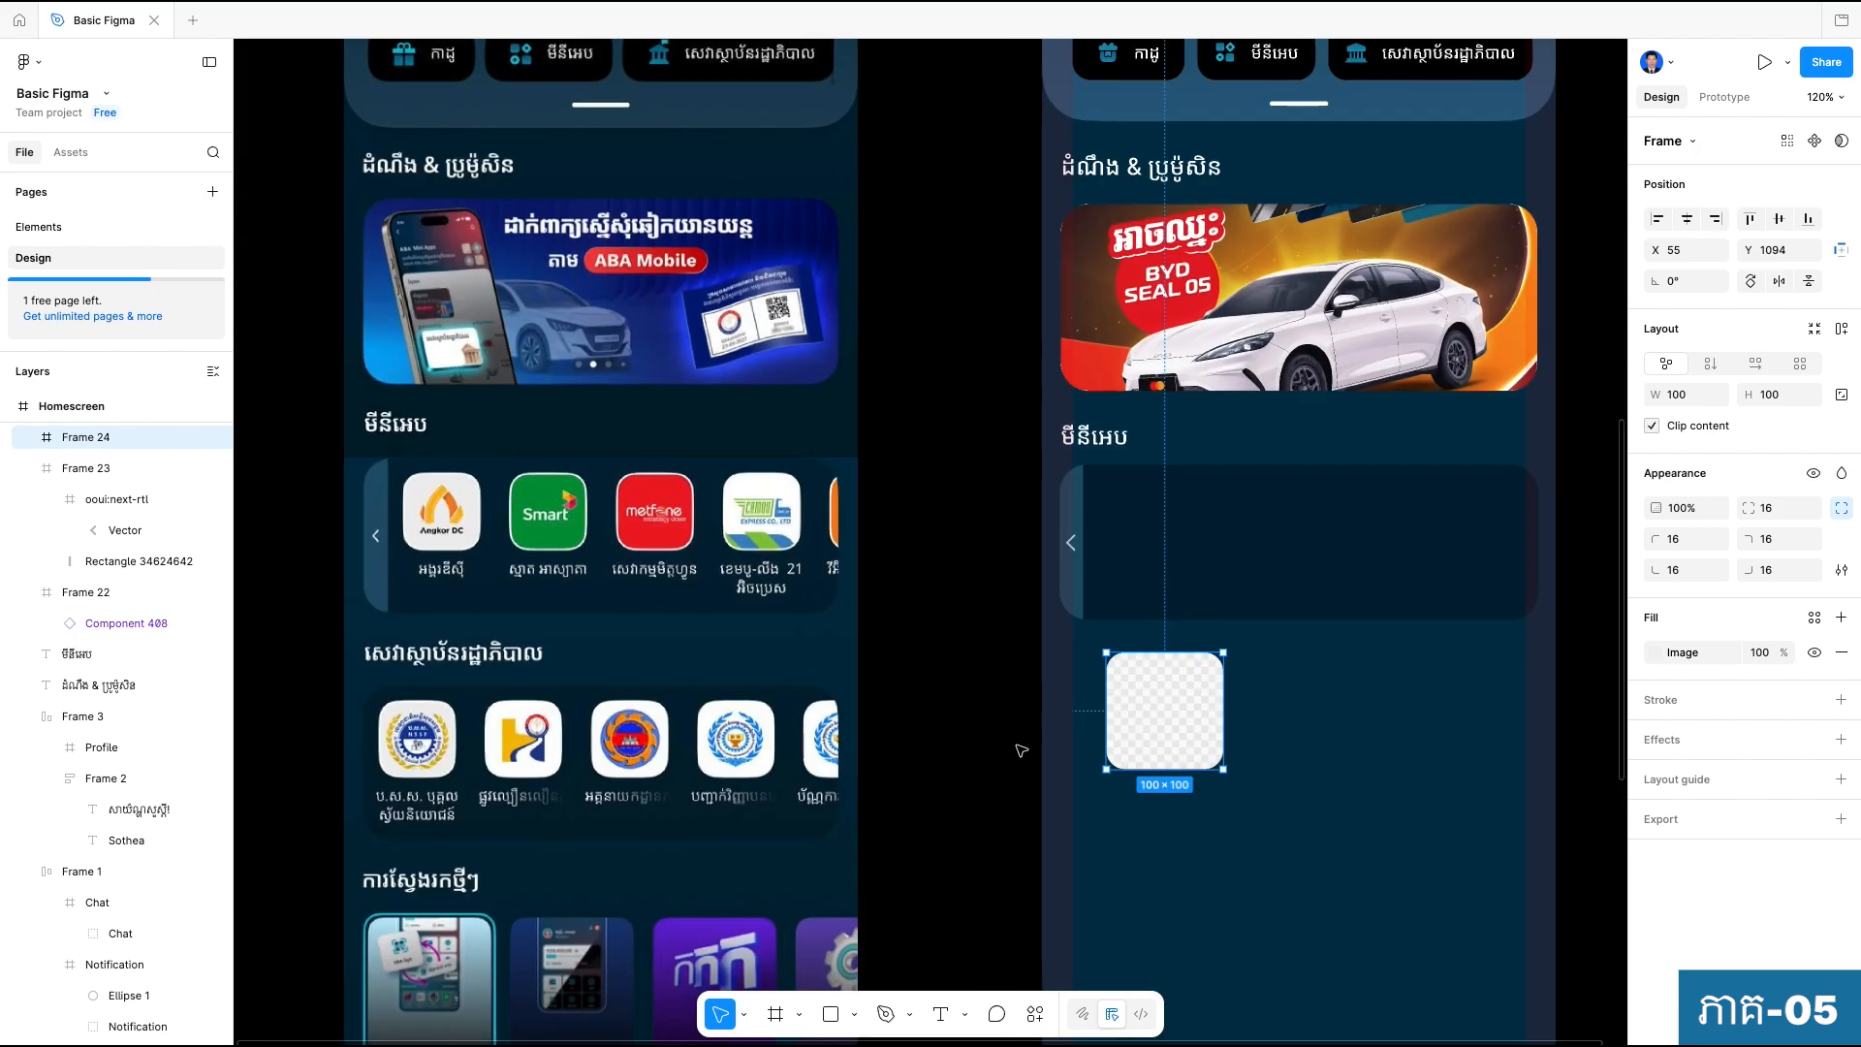
click(1840, 700)
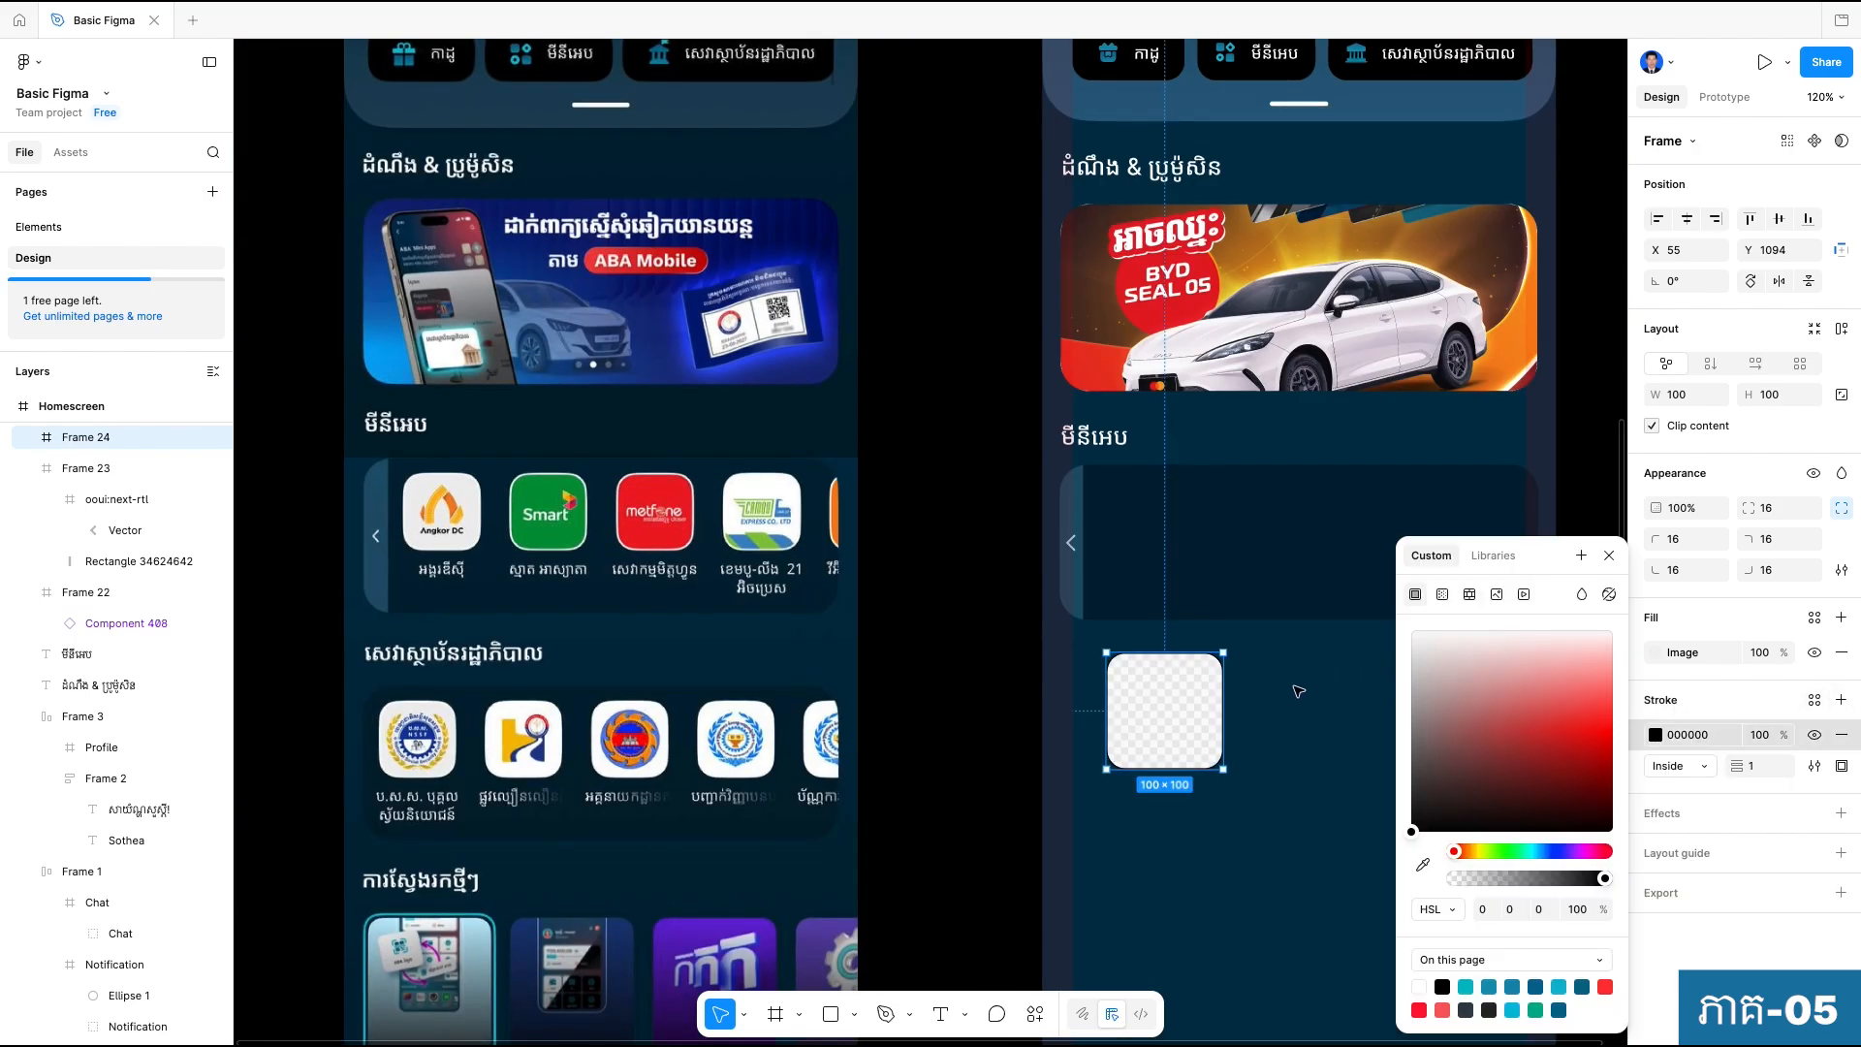
click(1320, 763)
scroll(1198, 673, up, 6)
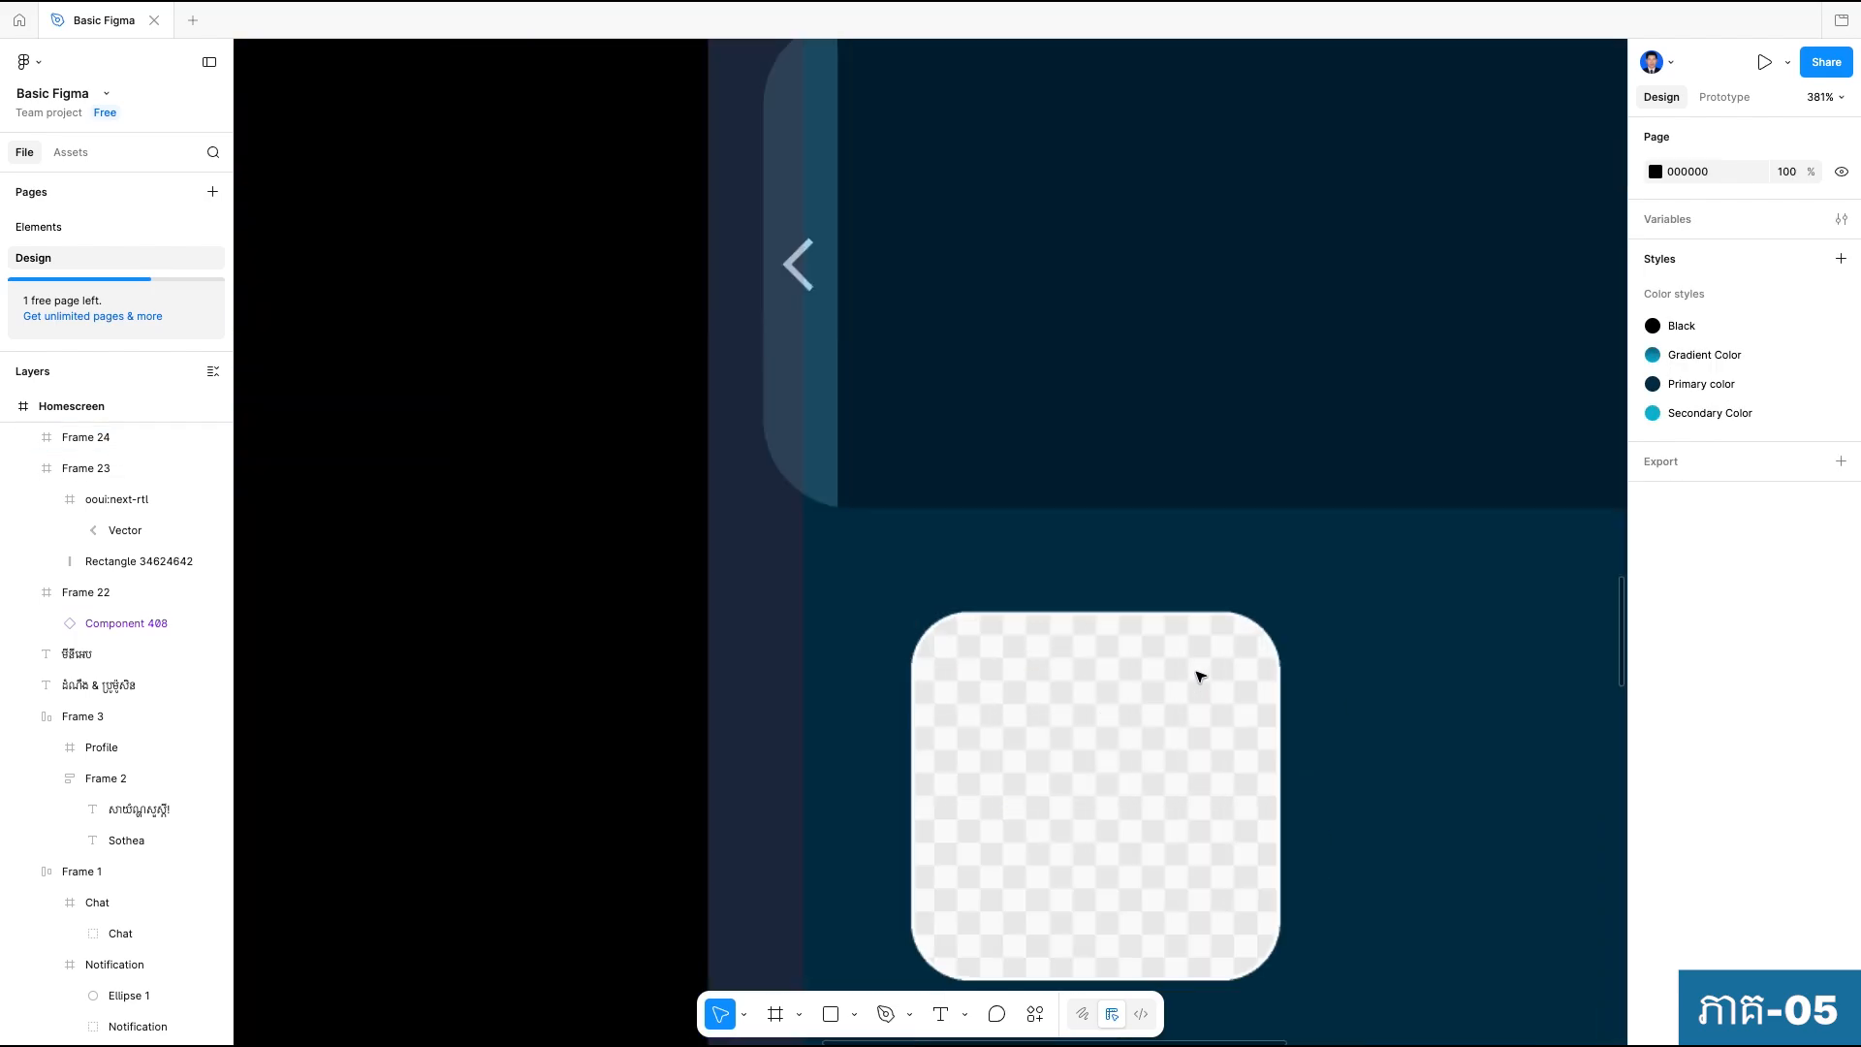
scroll(1213, 642, down, 5)
click(1215, 668)
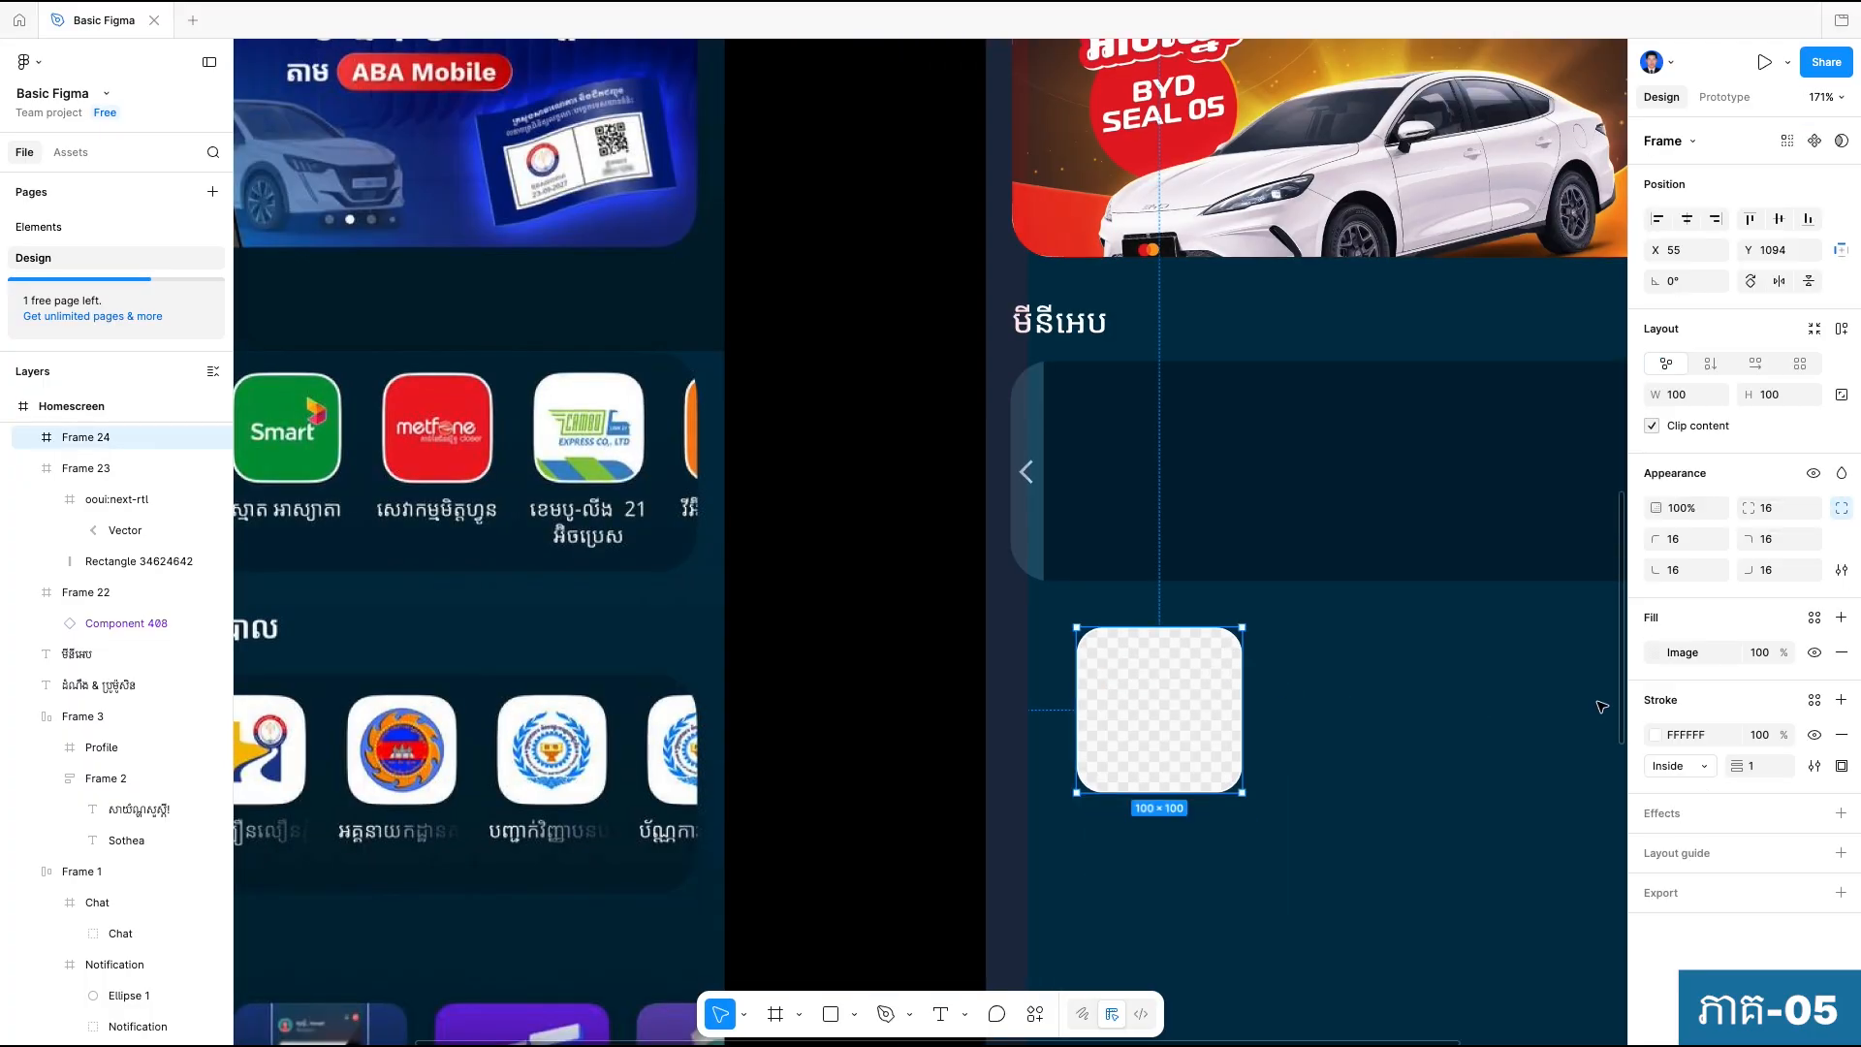
click(1764, 767)
click(1337, 819)
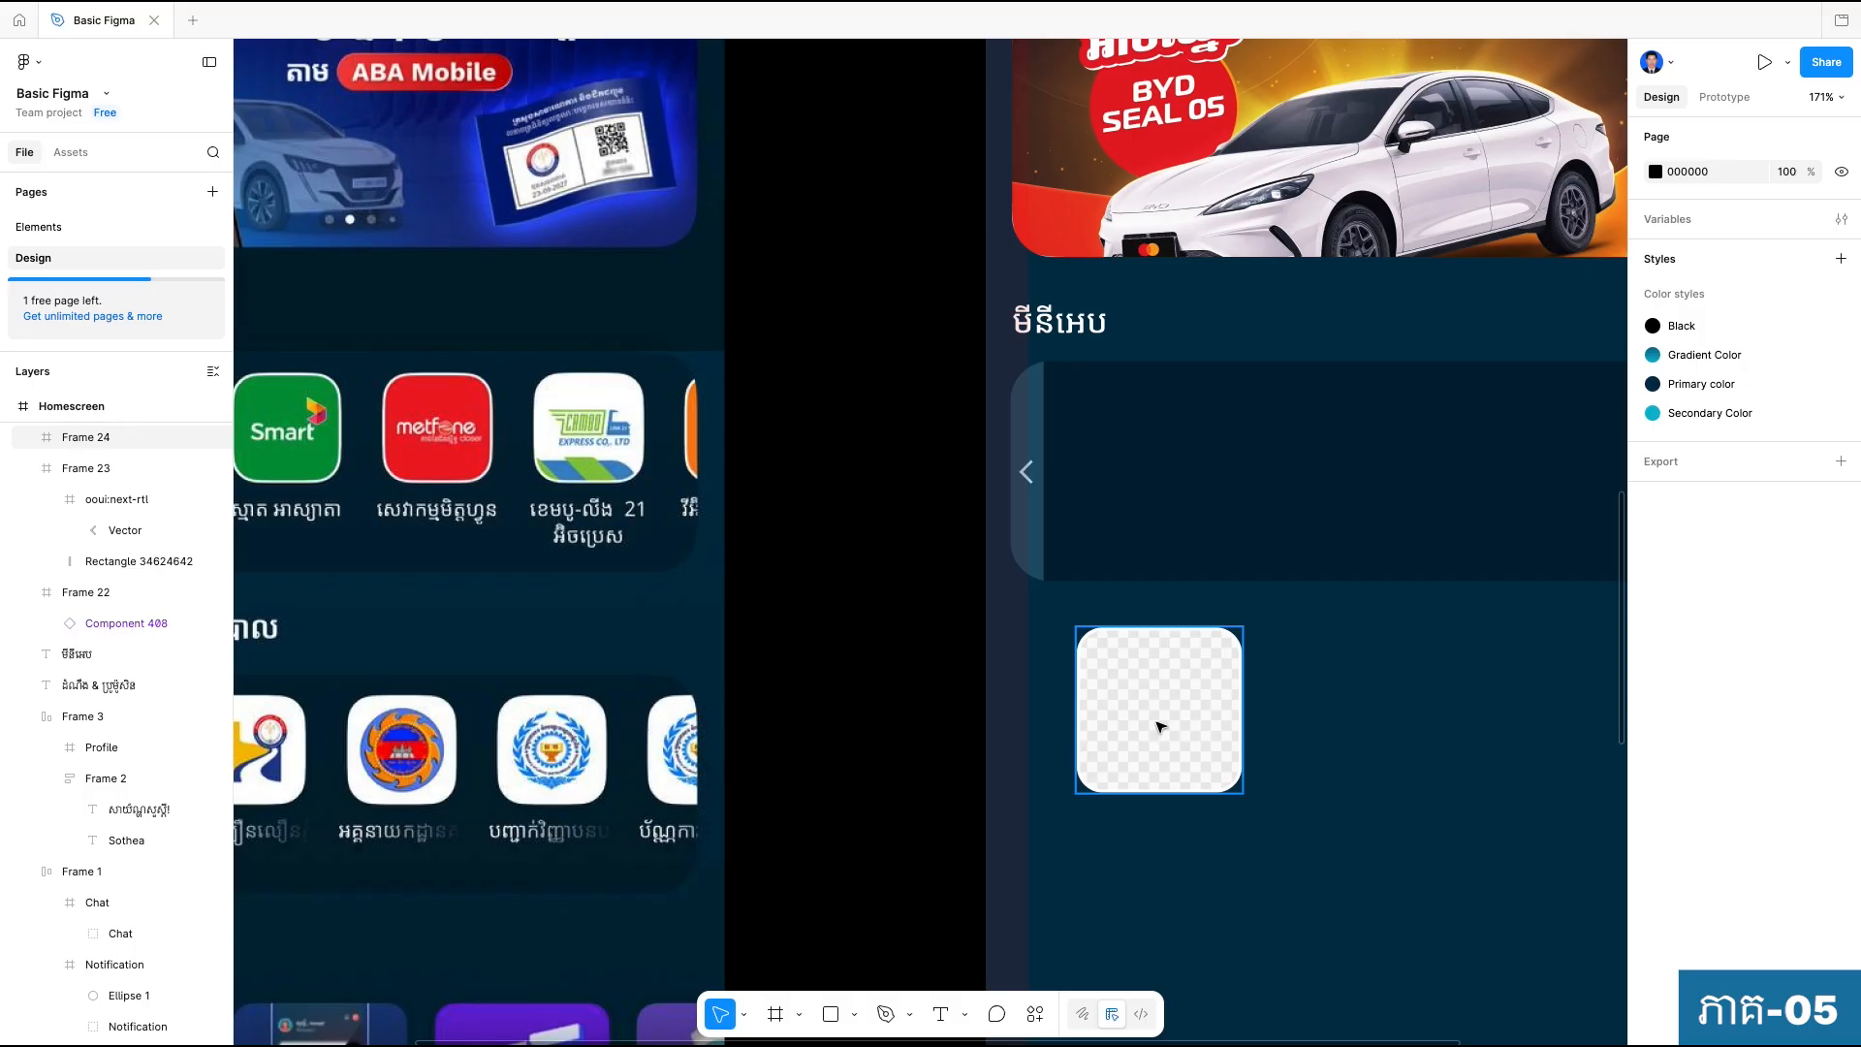
Resize the placeholder tile to 67 by 67 with its proportions locked, and move it into the mini-app panel at X 37, Y 12.
click(1192, 765)
drag(1309, 818, 1375, 762)
scroll(1376, 763, down, 5)
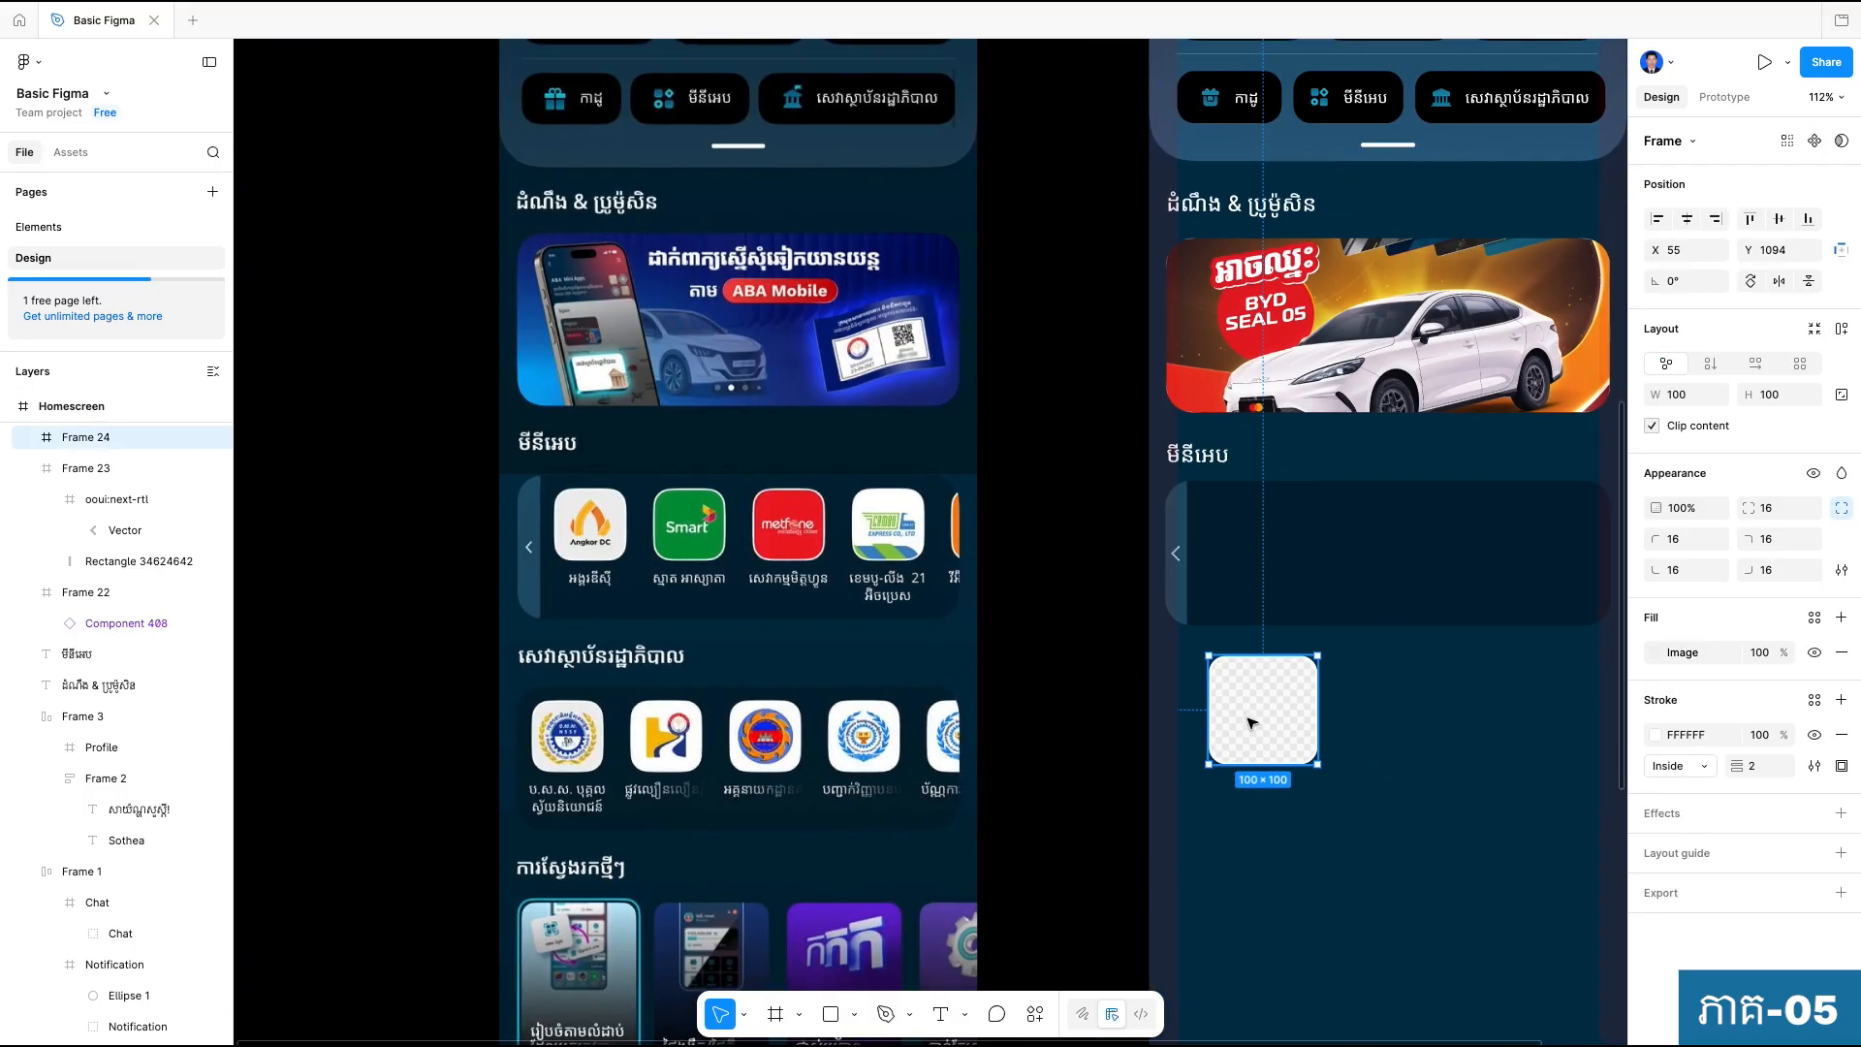
scroll(1268, 695, up, 1)
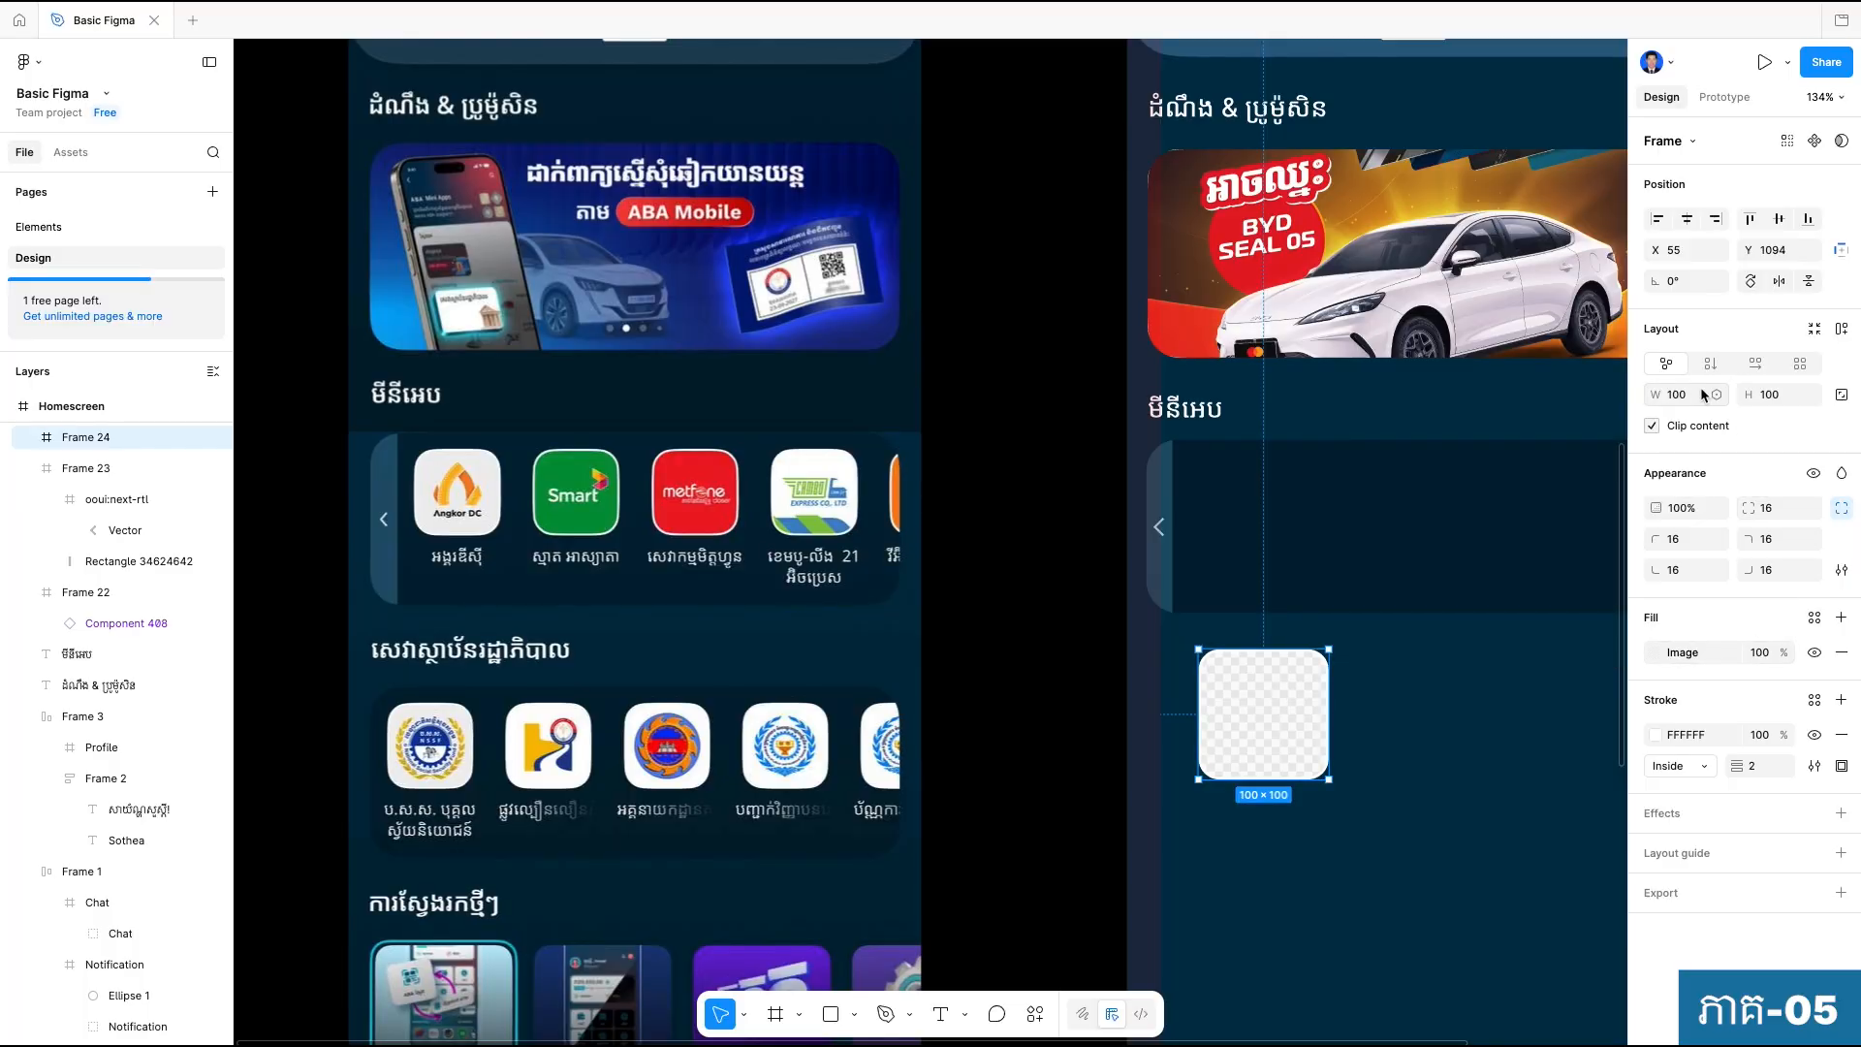
click(1841, 394)
text(67)
key(Return)
key(space)
drag(1291, 777, 1215, 772)
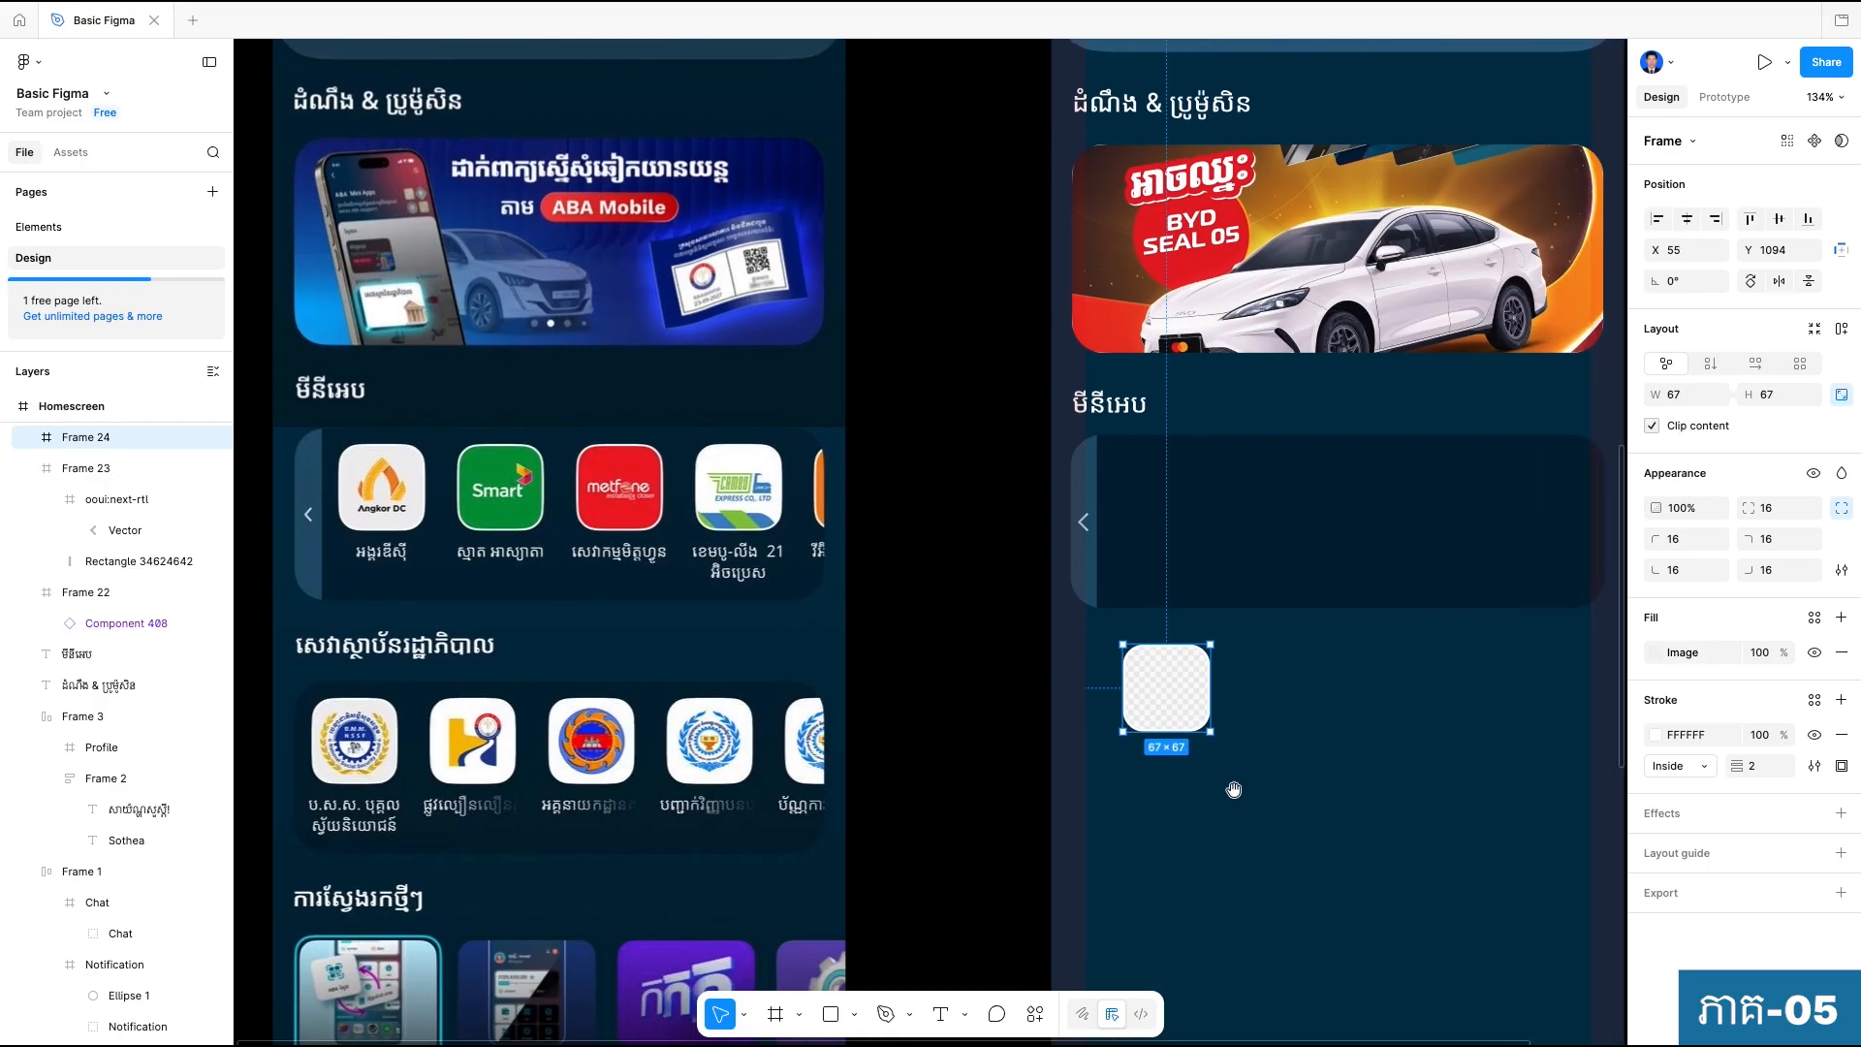
drag(1154, 690, 1152, 496)
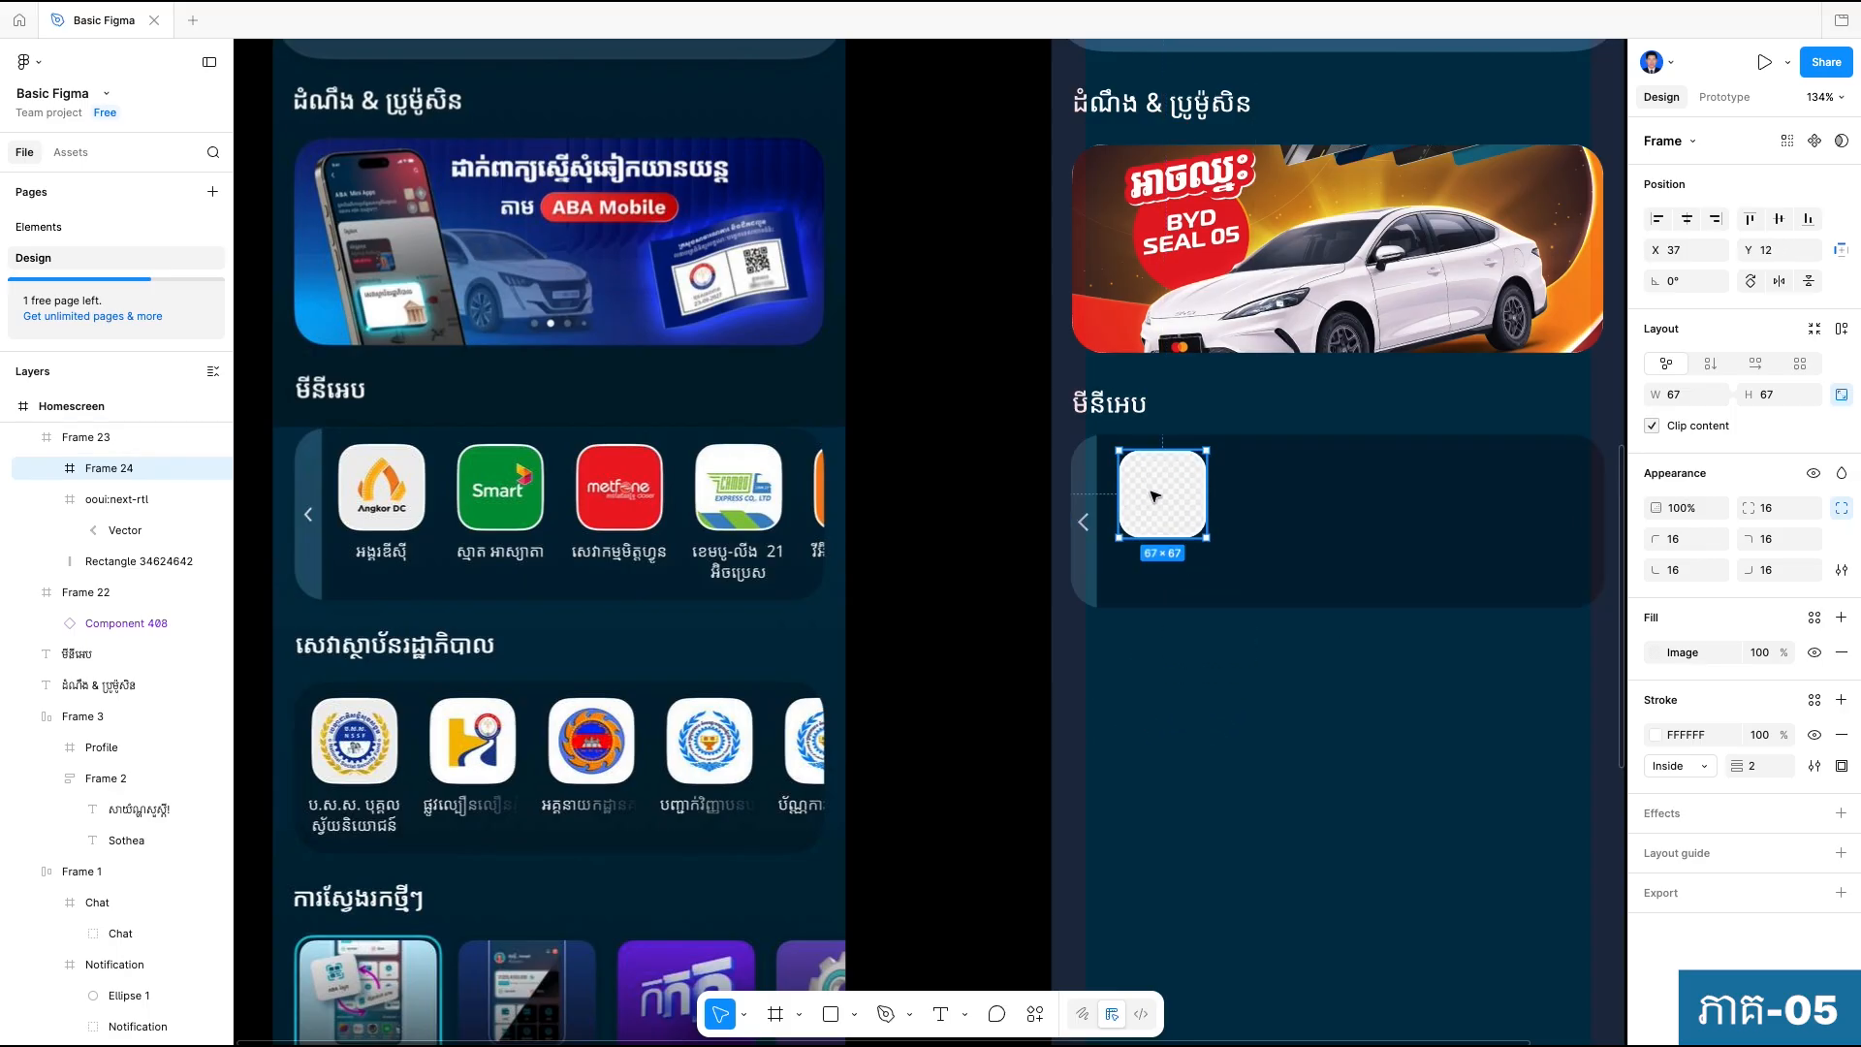
Add a text label reading "អង្គរឌីស៊ី" in the empty area below the mini-app panel.
click(1200, 713)
key(t)
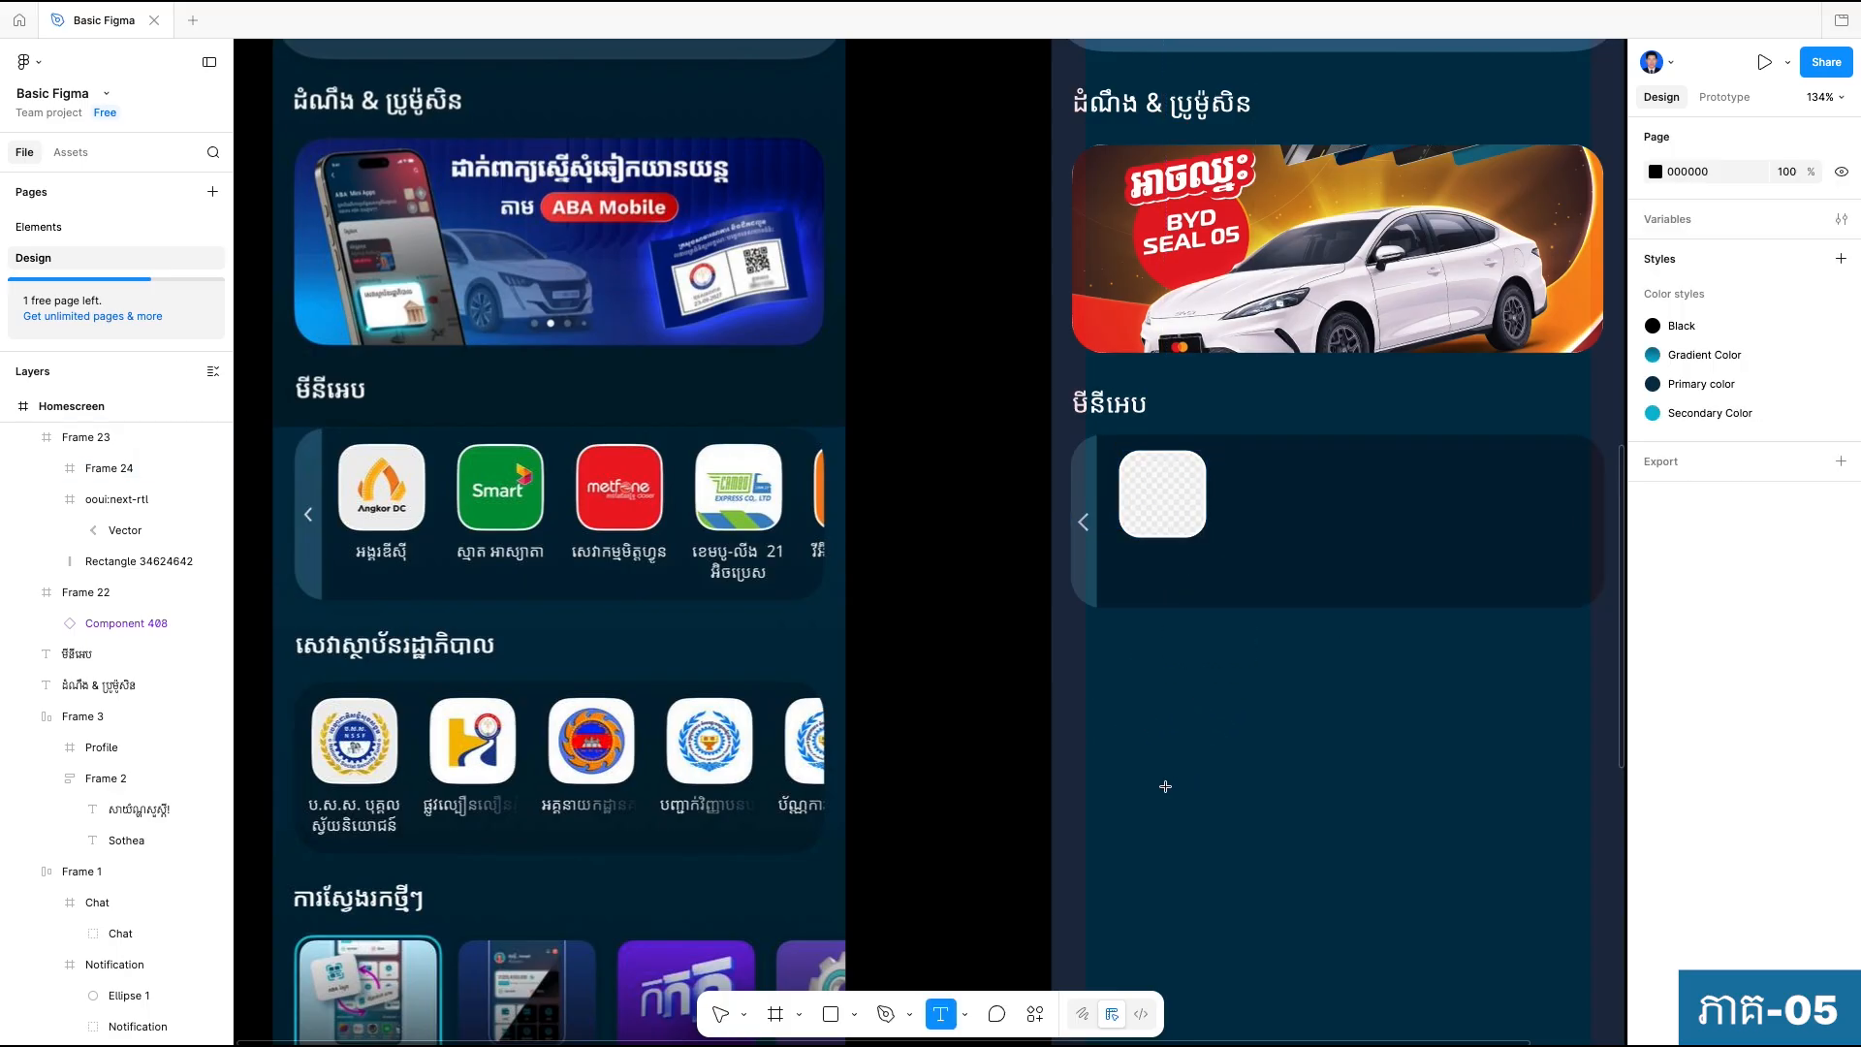
click(1151, 712)
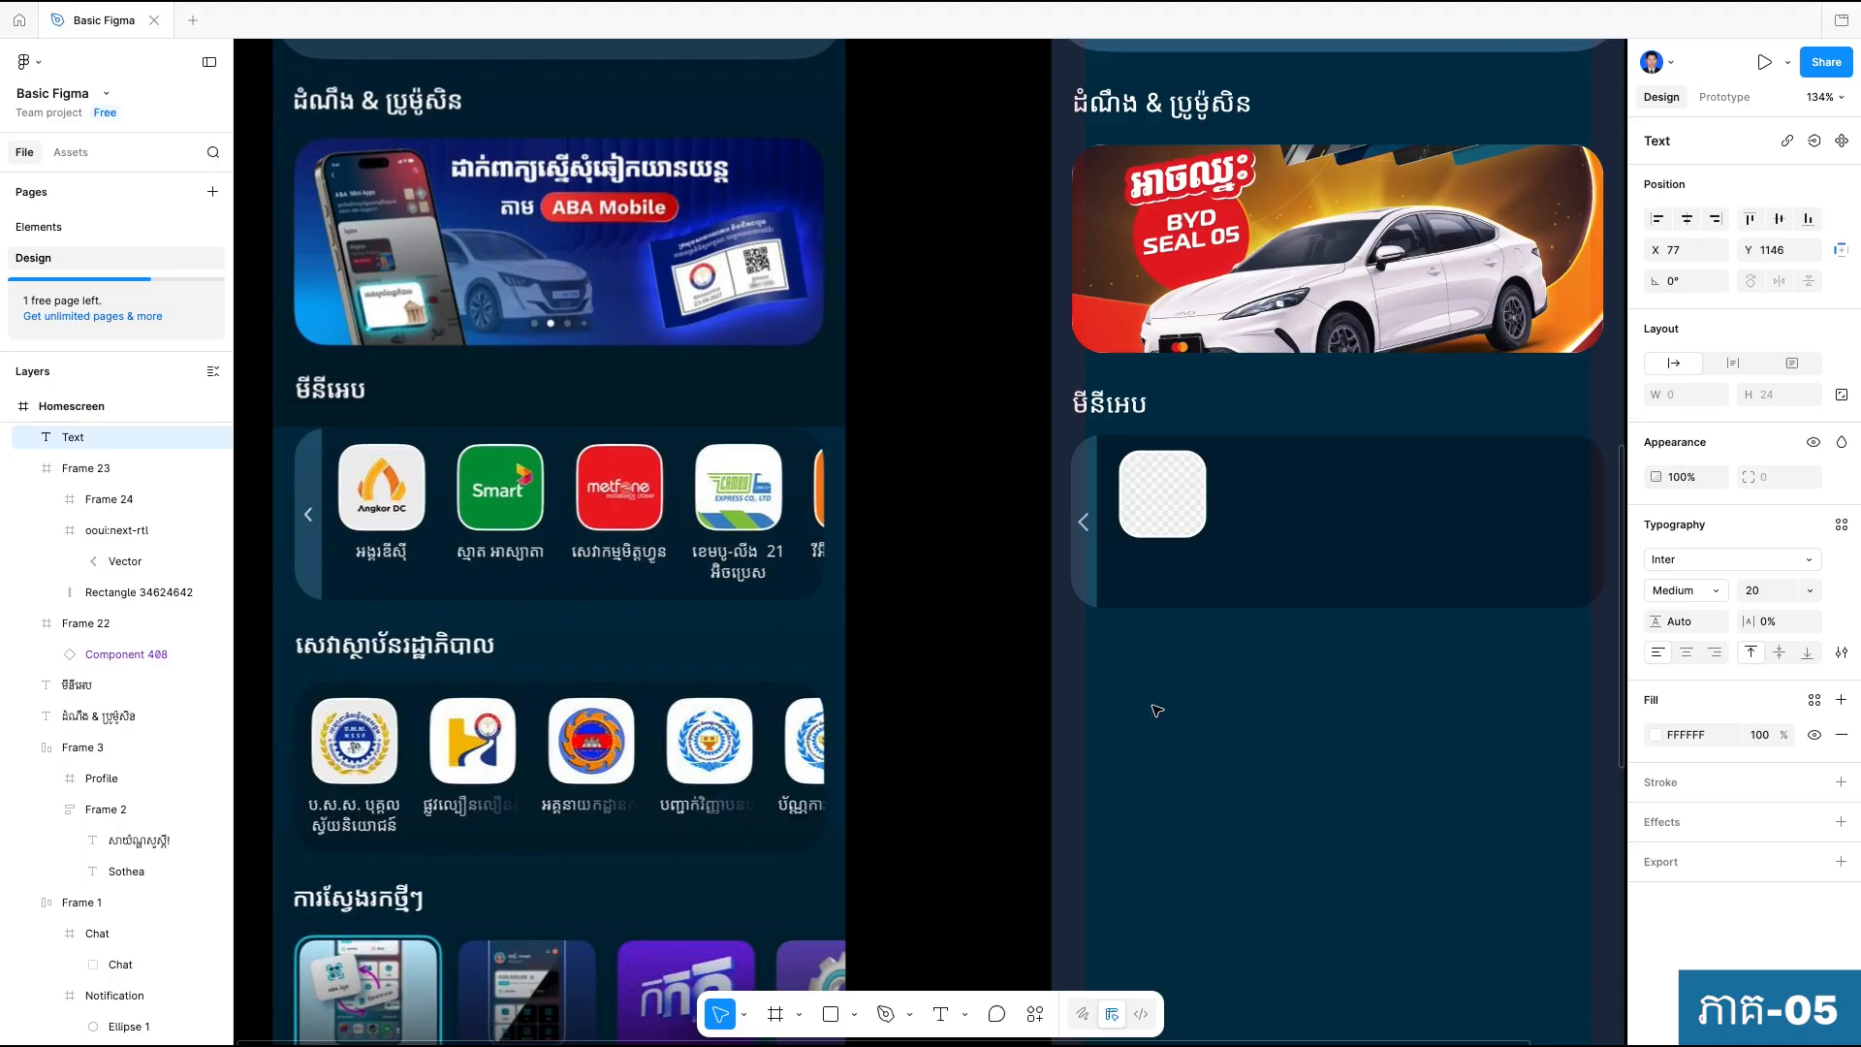
key(ctrl+space)
text(អង្គរឌីស៊ី)
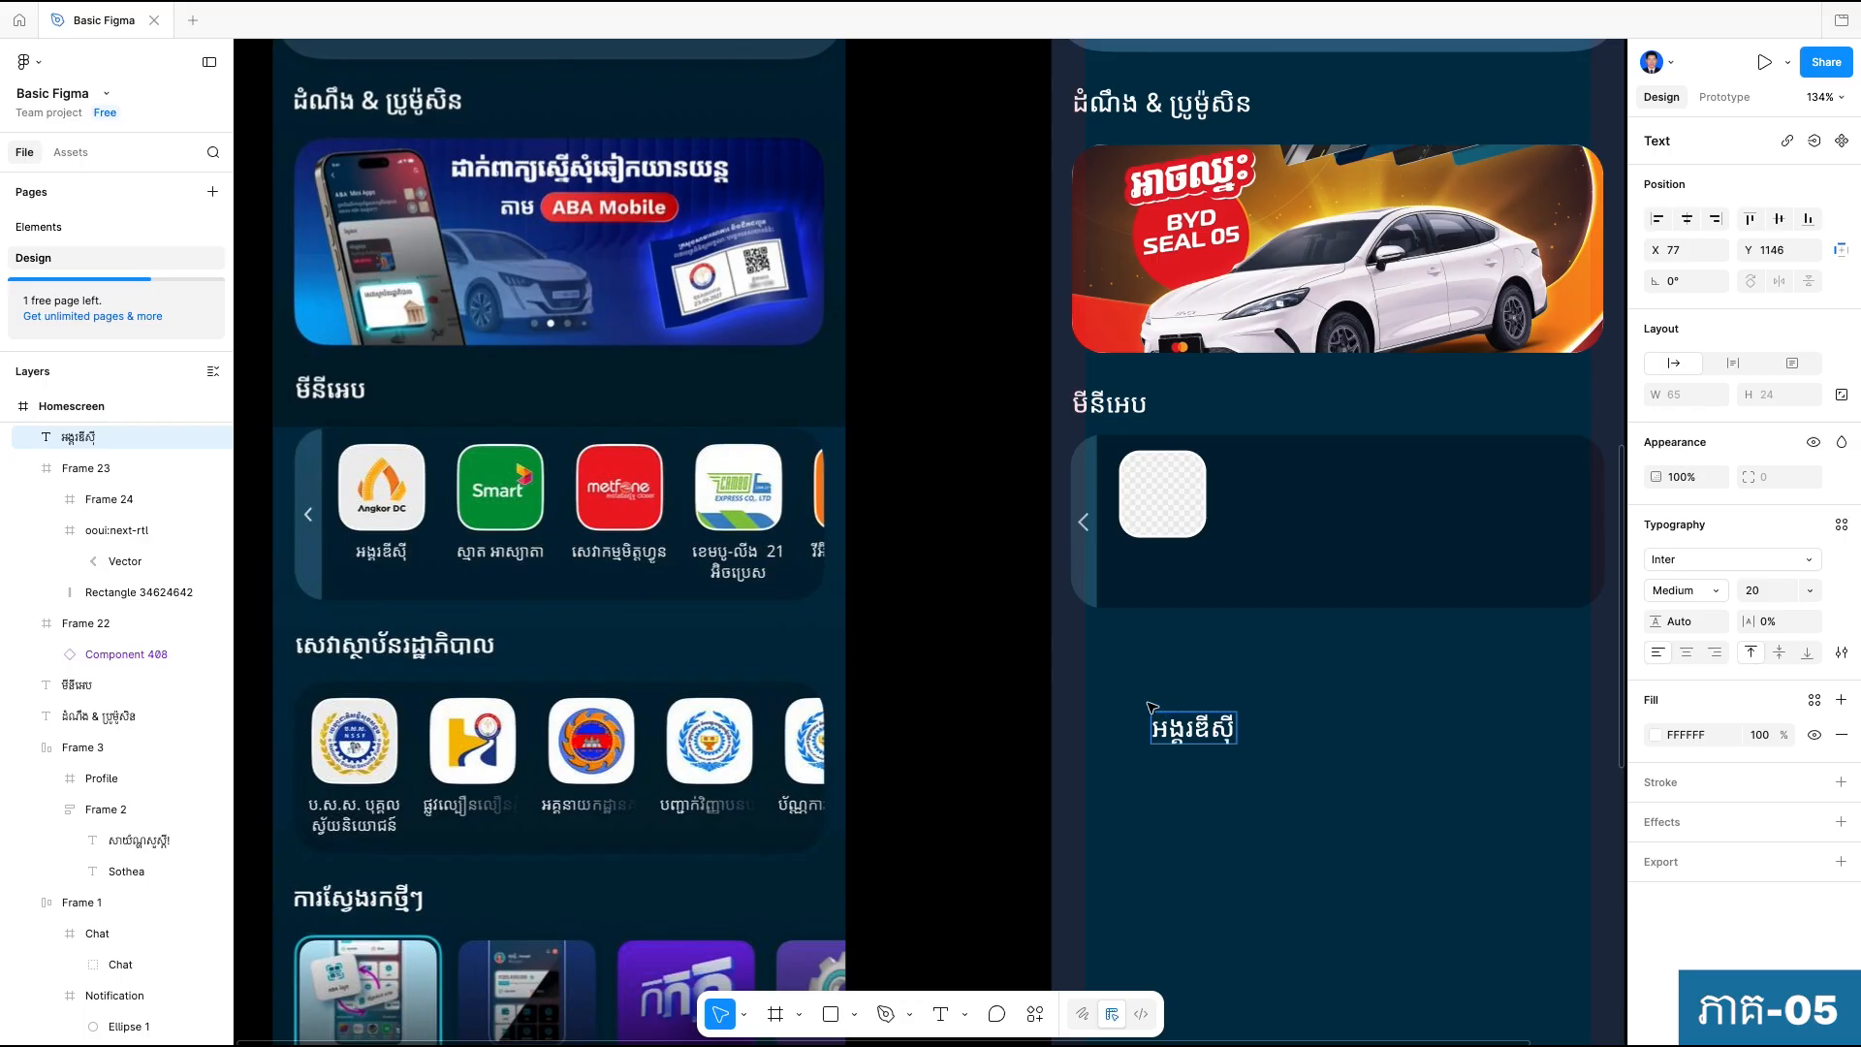
key(Escape)
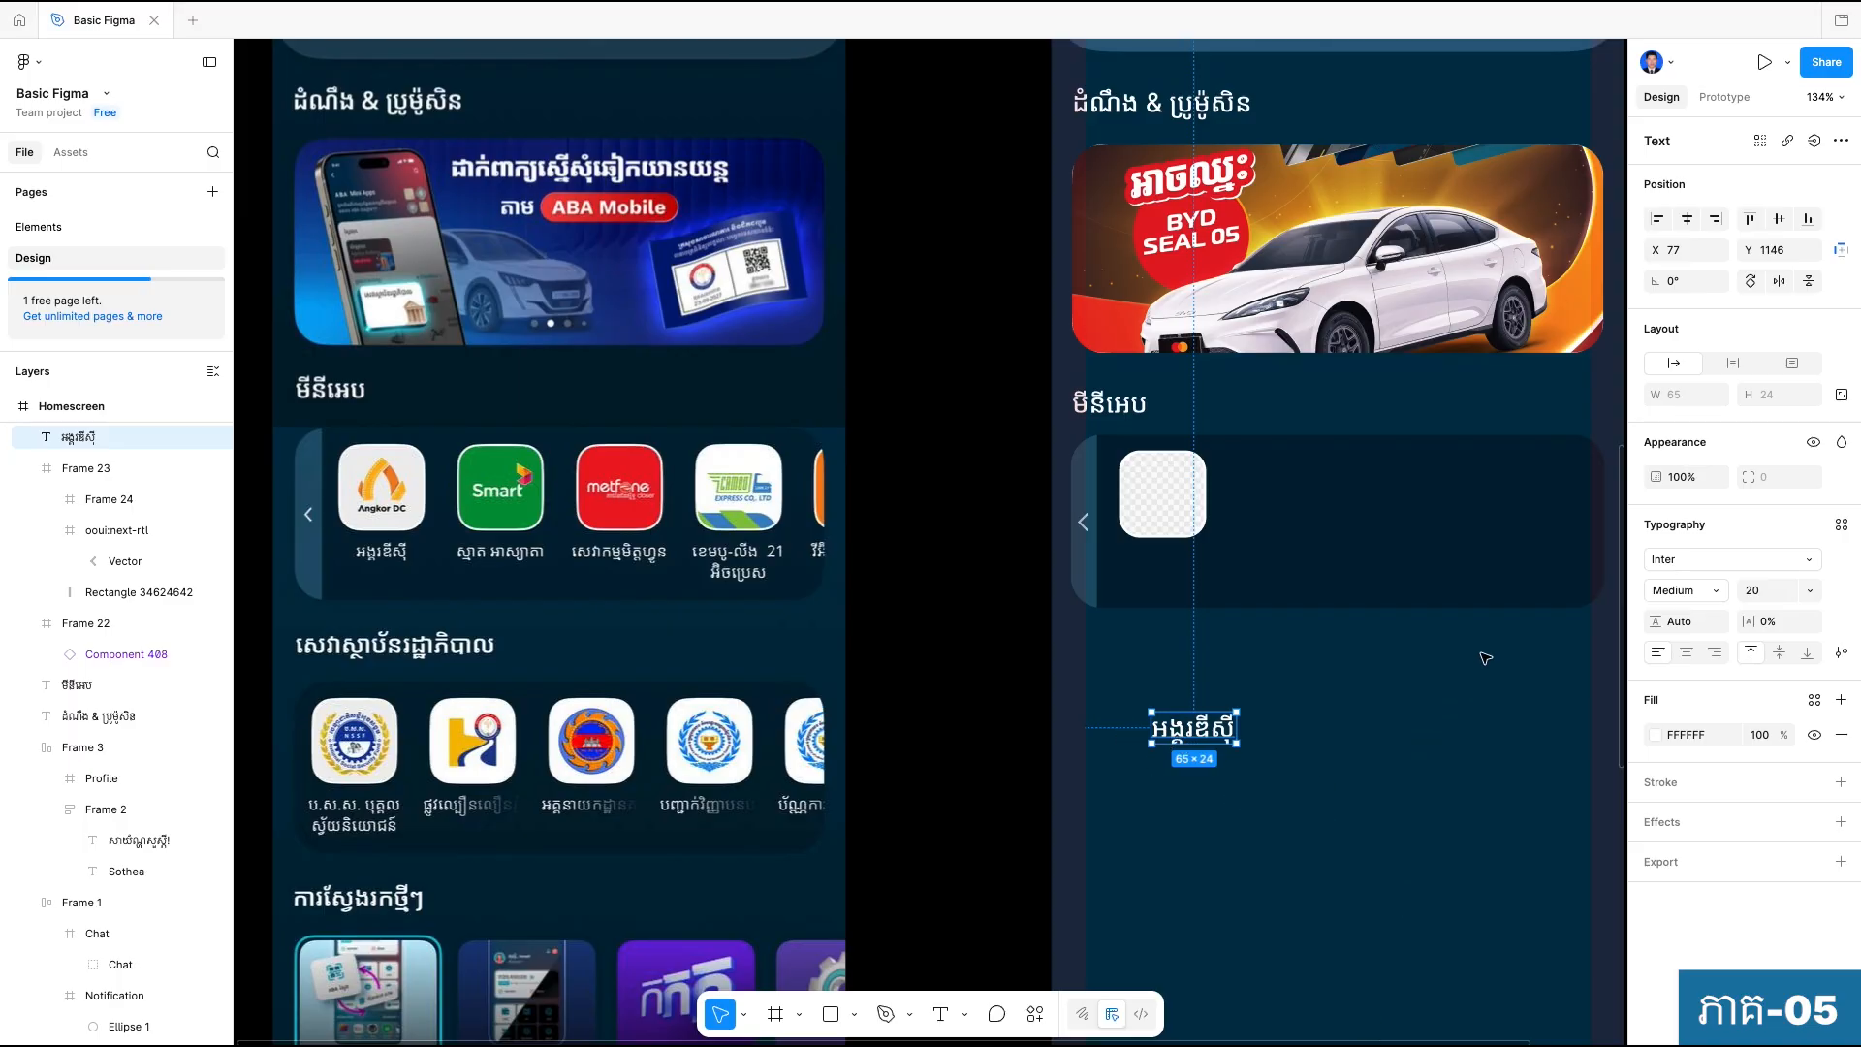
Try font size 10 on the Khmer label, and settle on size 12.
click(1766, 592)
key(Return)
click(1428, 709)
click(1192, 721)
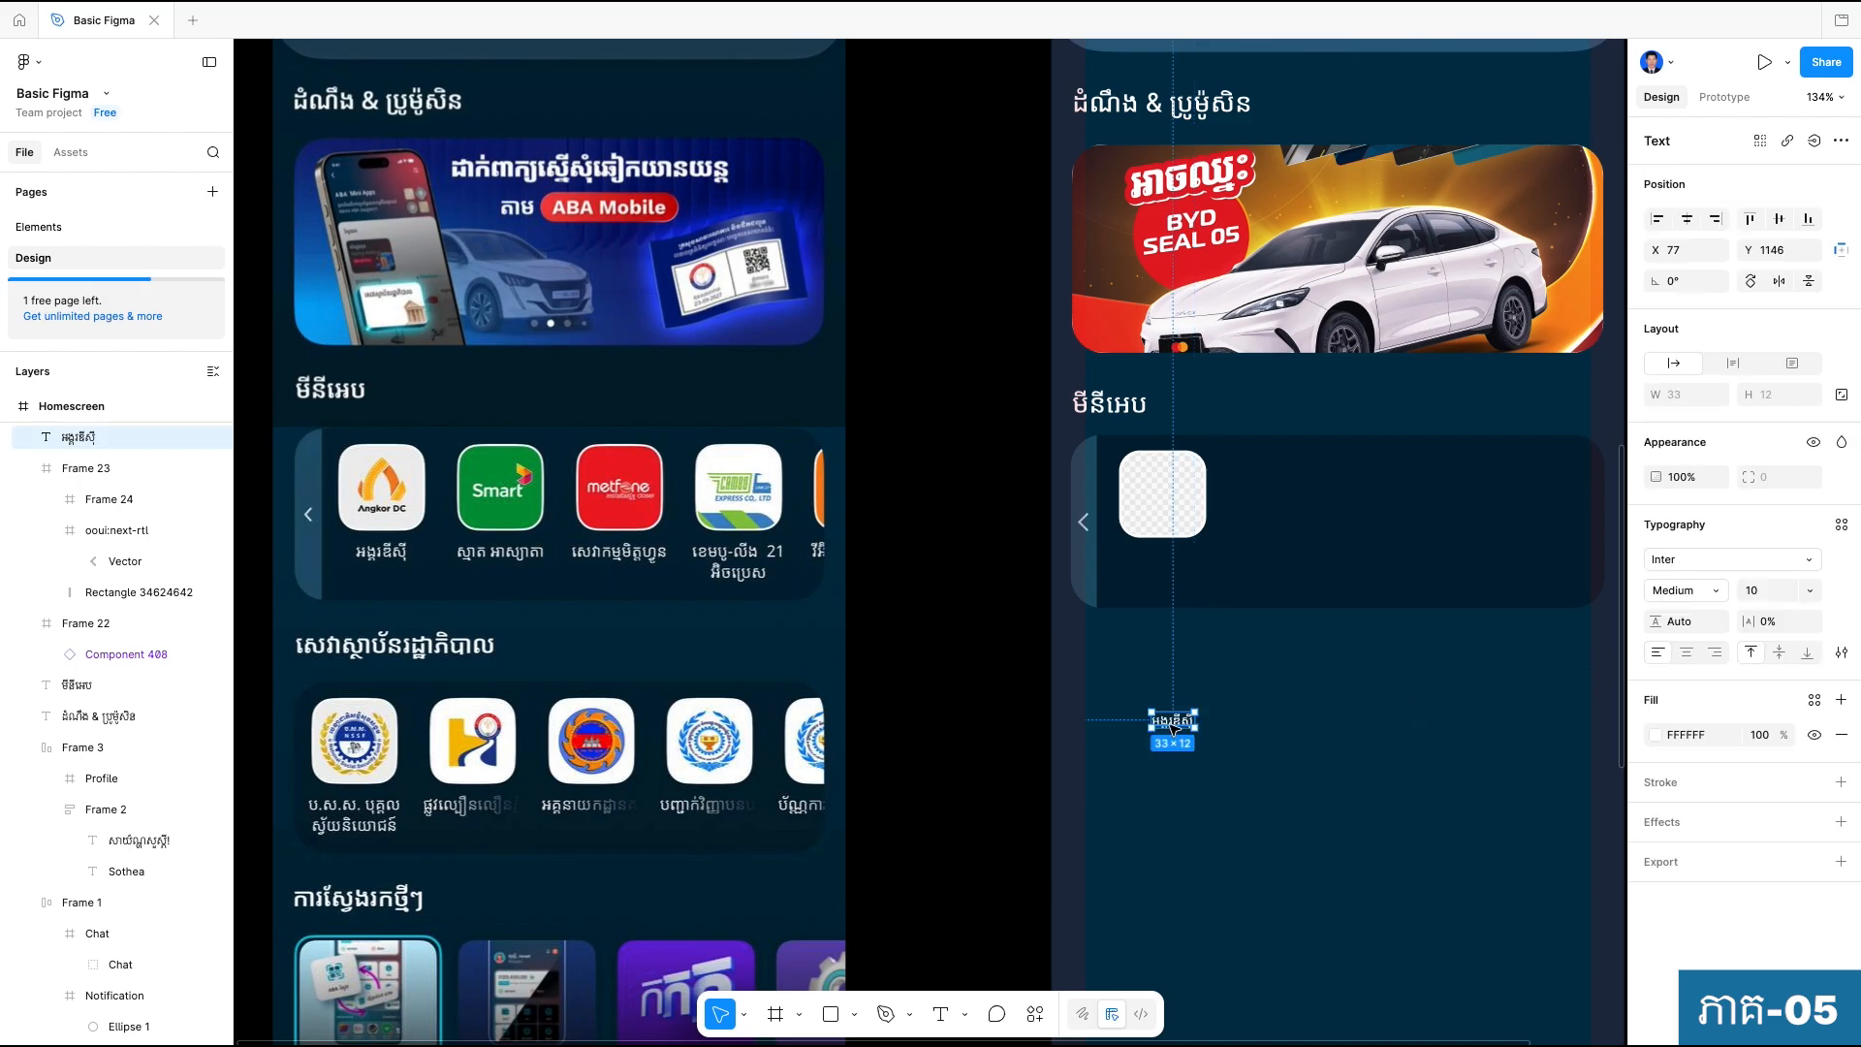
text(1)
click(1313, 840)
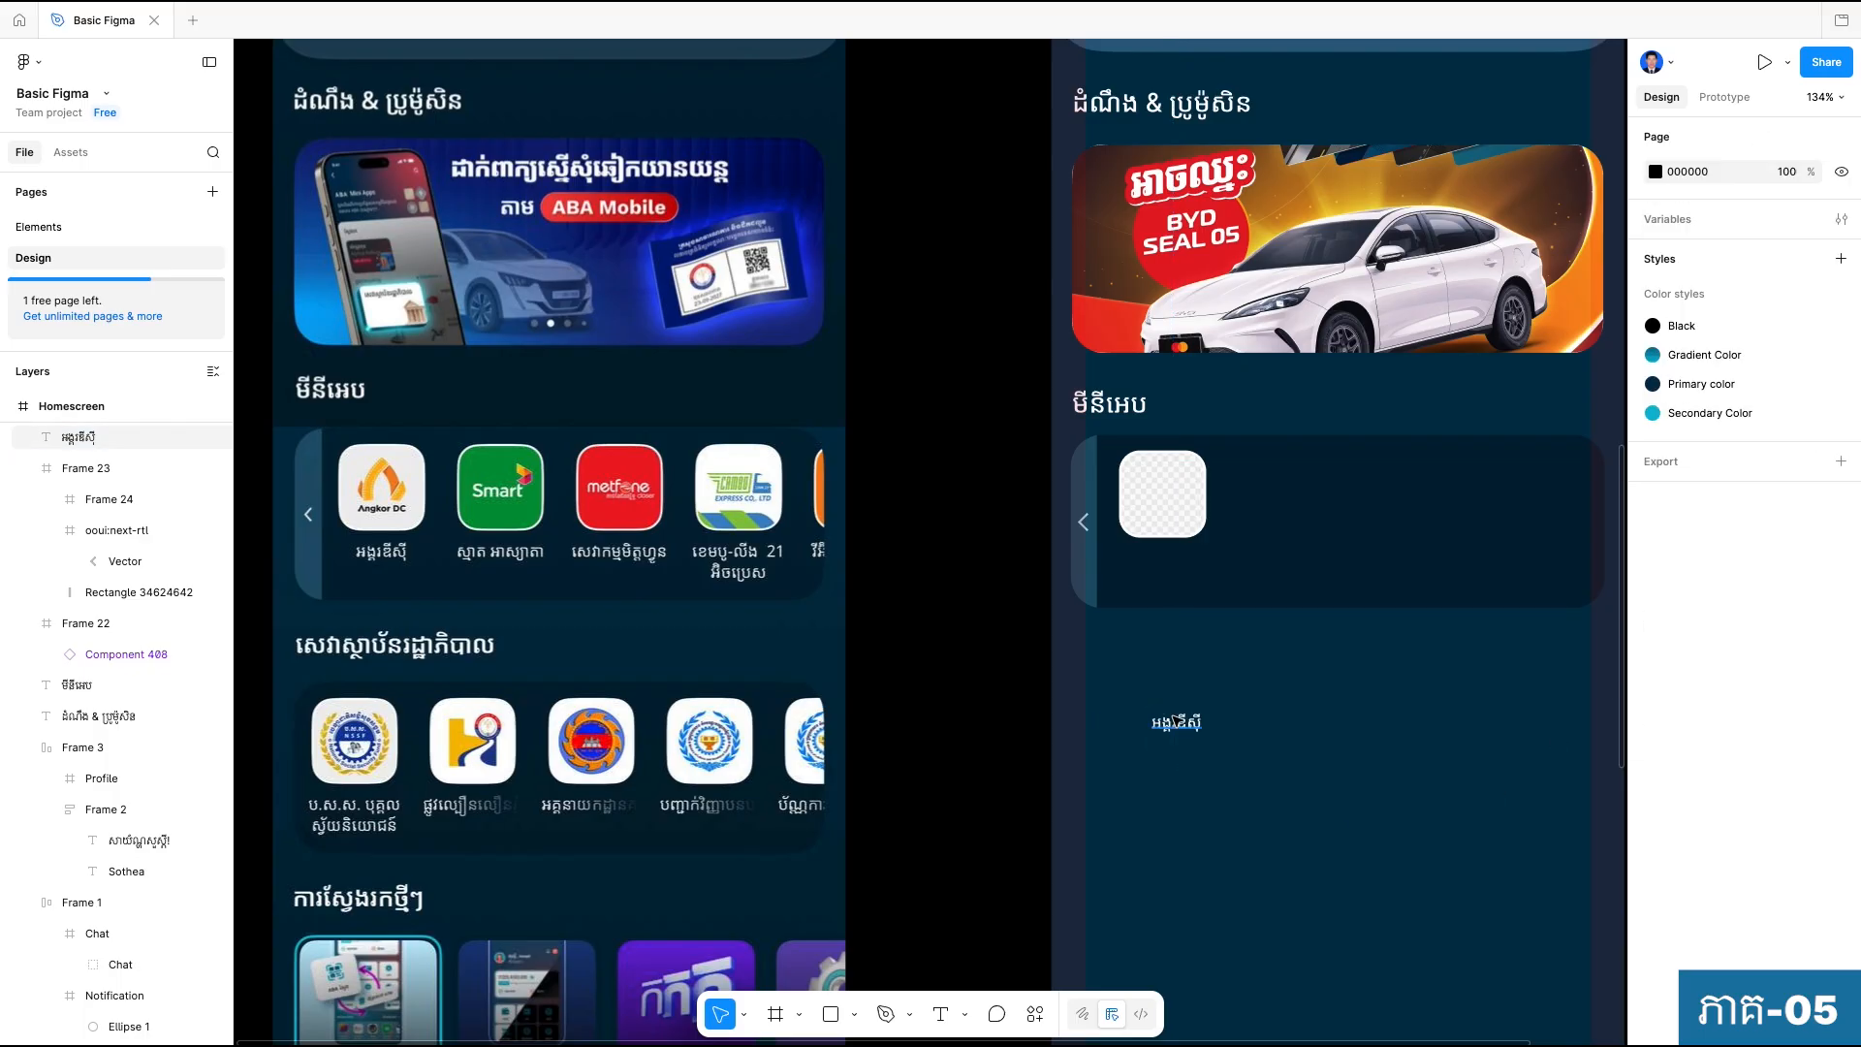
Move the label centered beneath the placeholder tile inside the panel, and wrap both in a vertical auto layout.
click(1177, 722)
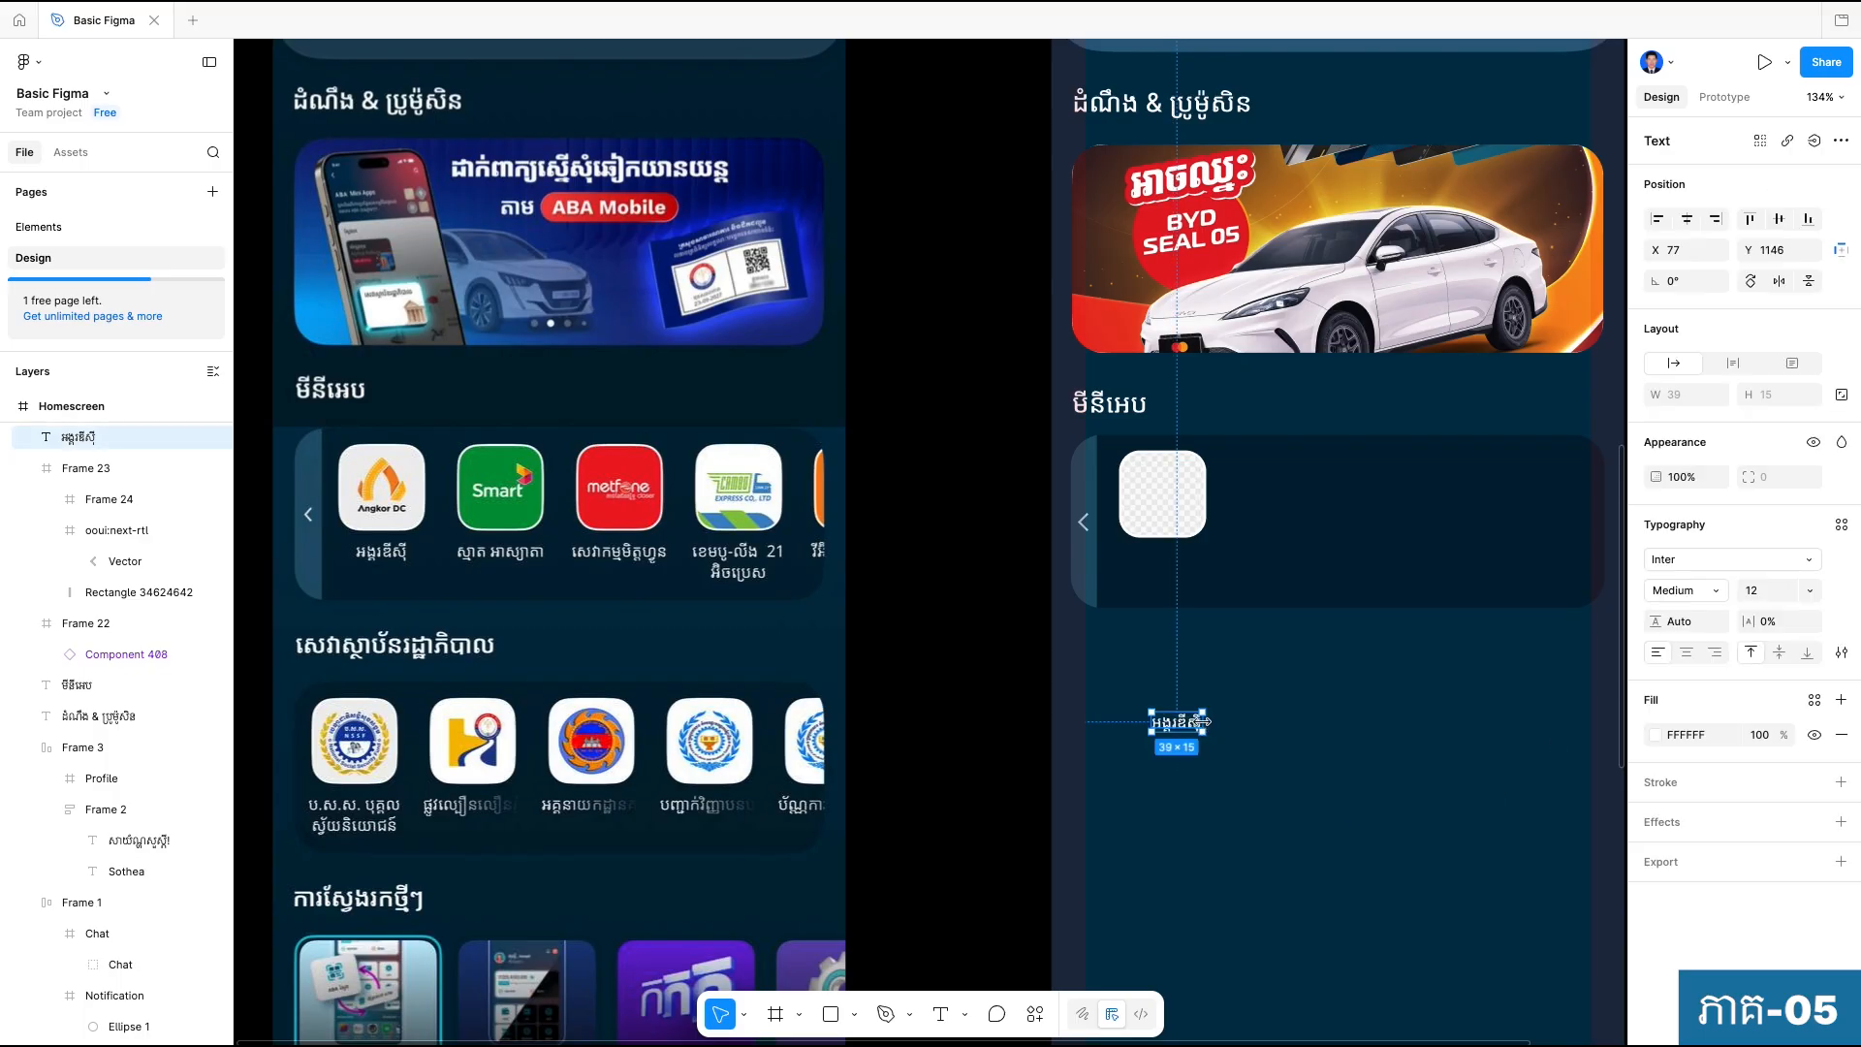
drag(1200, 723, 1171, 560)
shift+click(1174, 509)
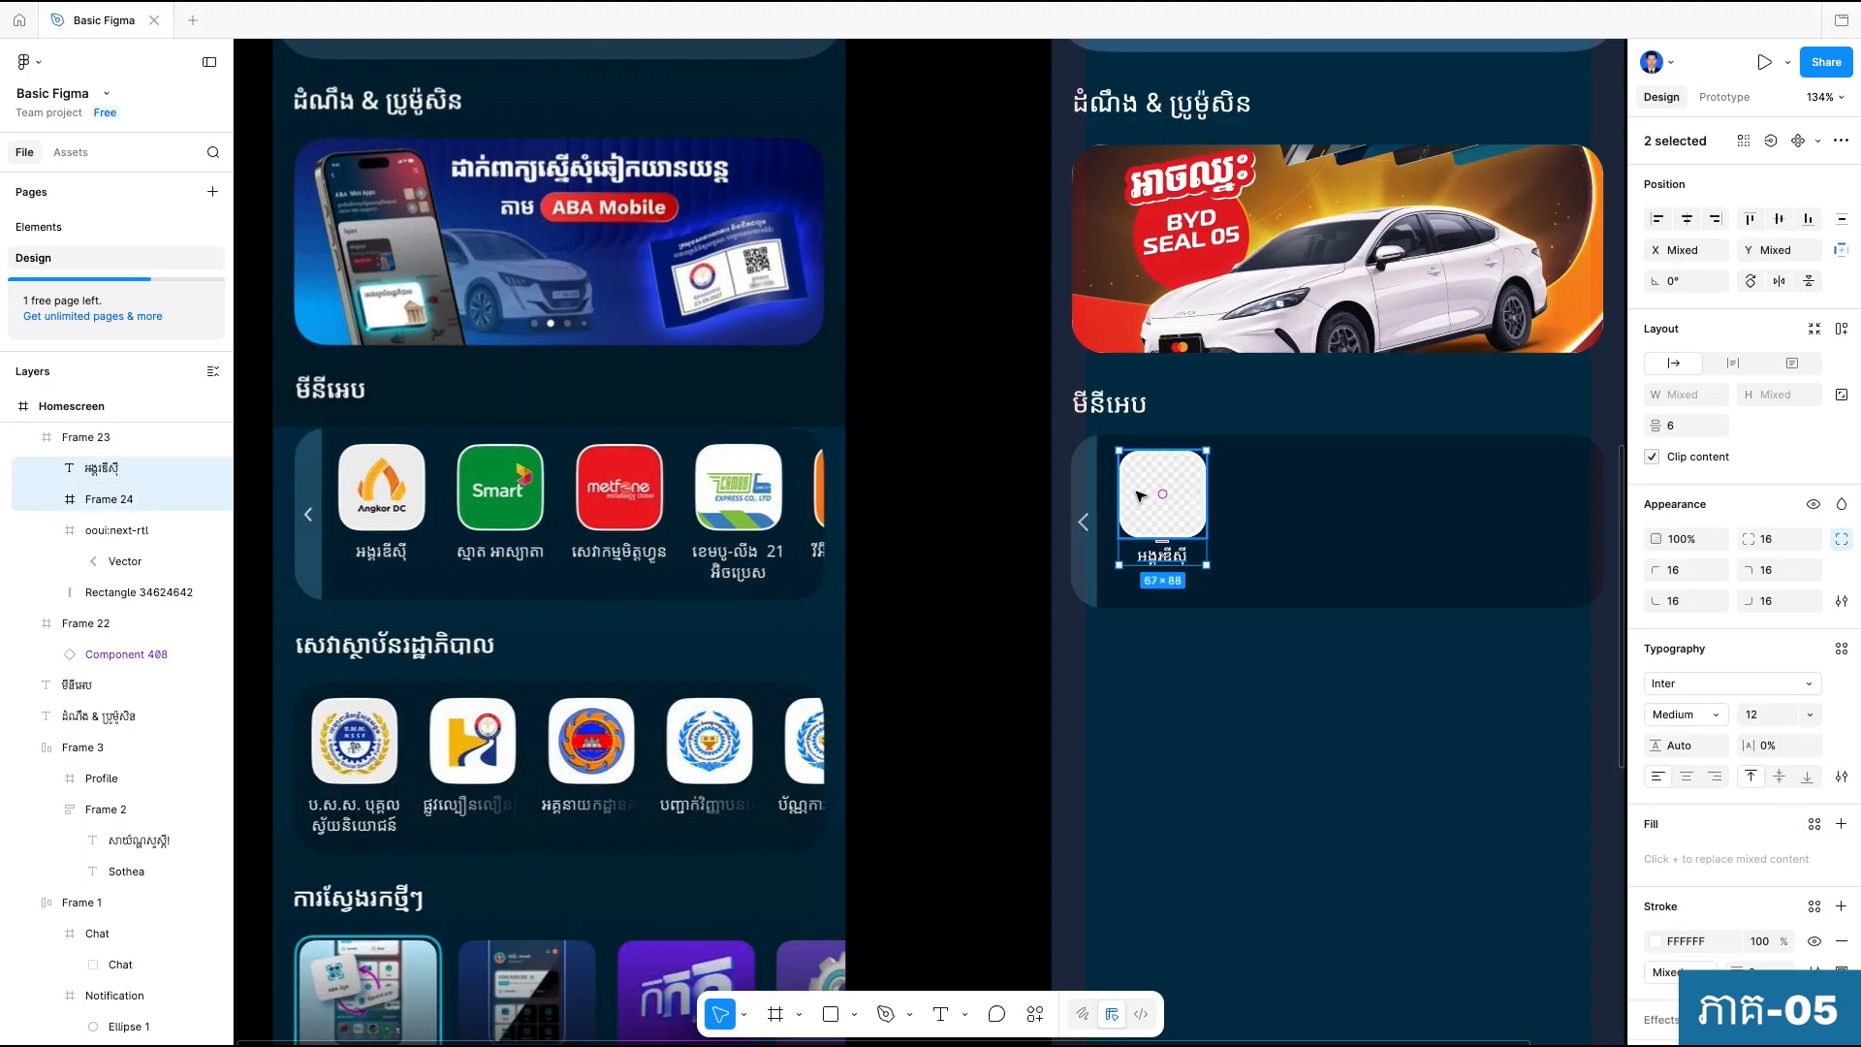
key(shift+a)
key(Escape)
Set the vertical gap between the tile and its label to 8 in the auto layout frame.
click(1165, 506)
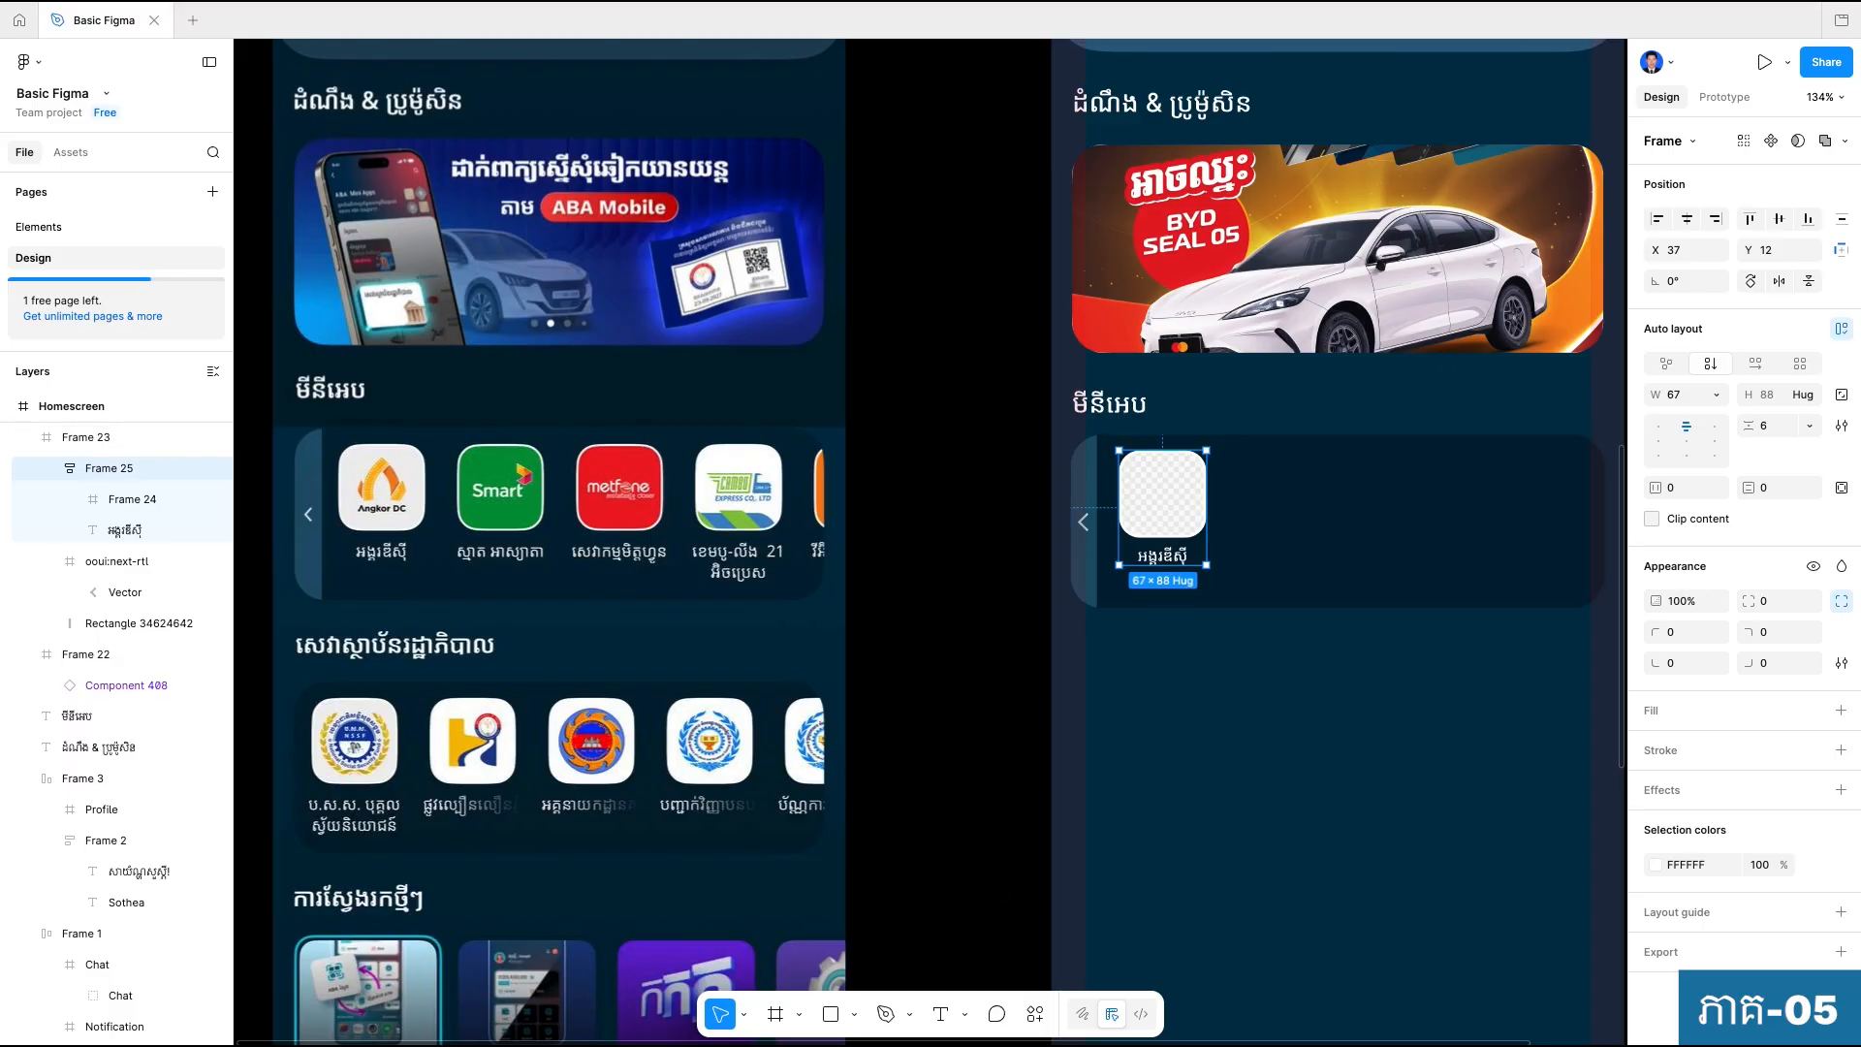
click(1779, 427)
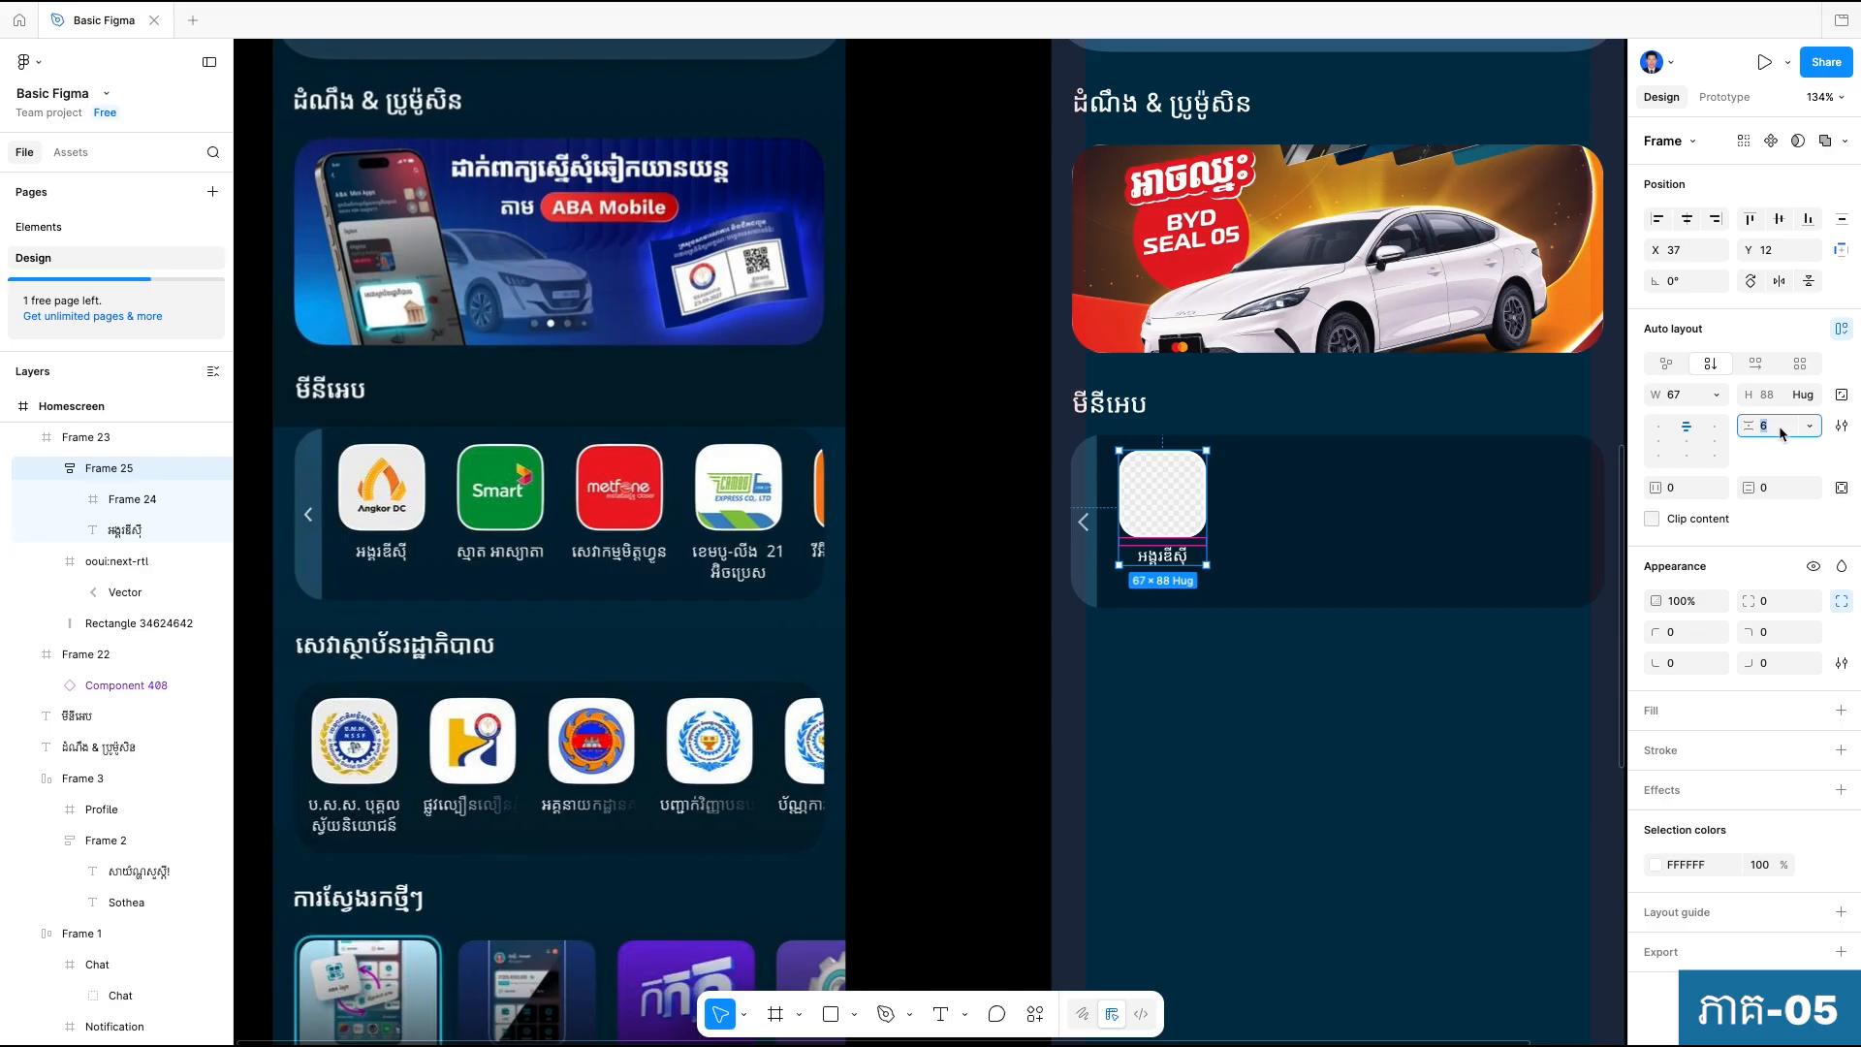
key(Return)
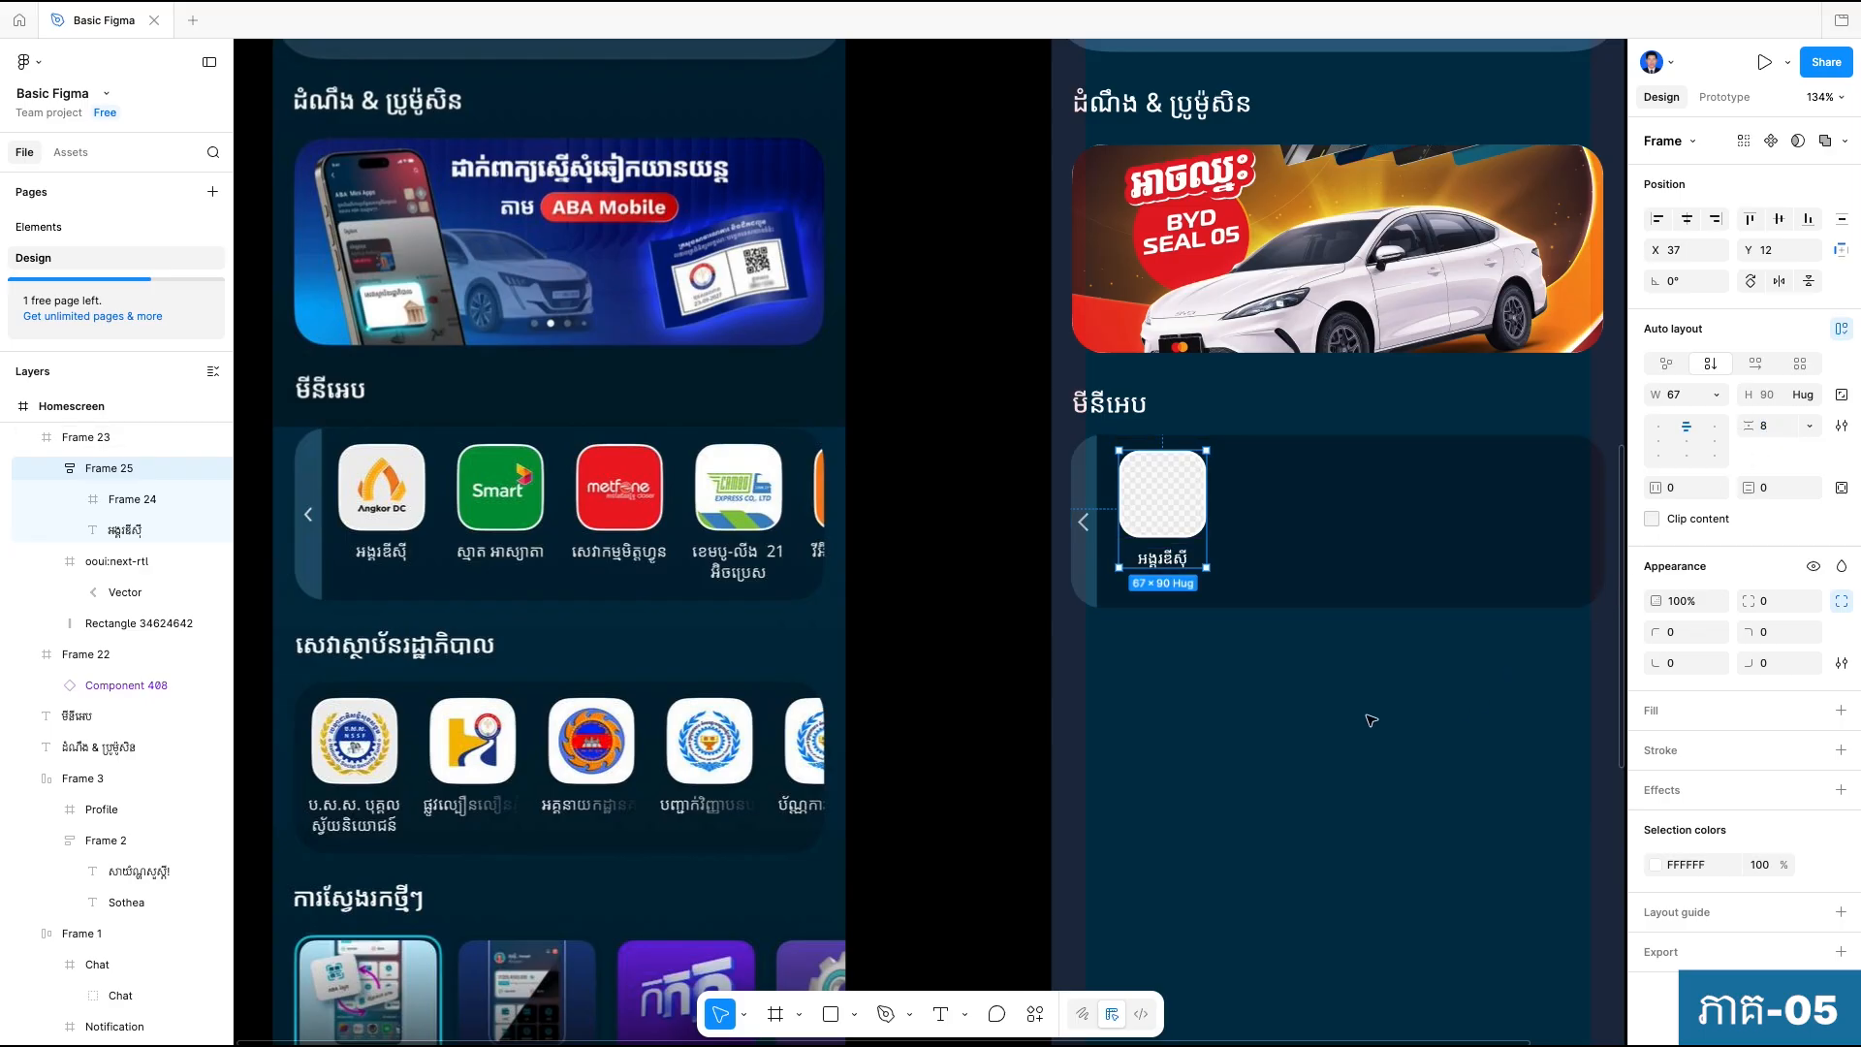
click(1308, 707)
Try the mini-app item at Y 15, check its distances to the panel edges, and nudge it back up to Y 12.
click(1190, 511)
drag(1166, 486, 1168, 492)
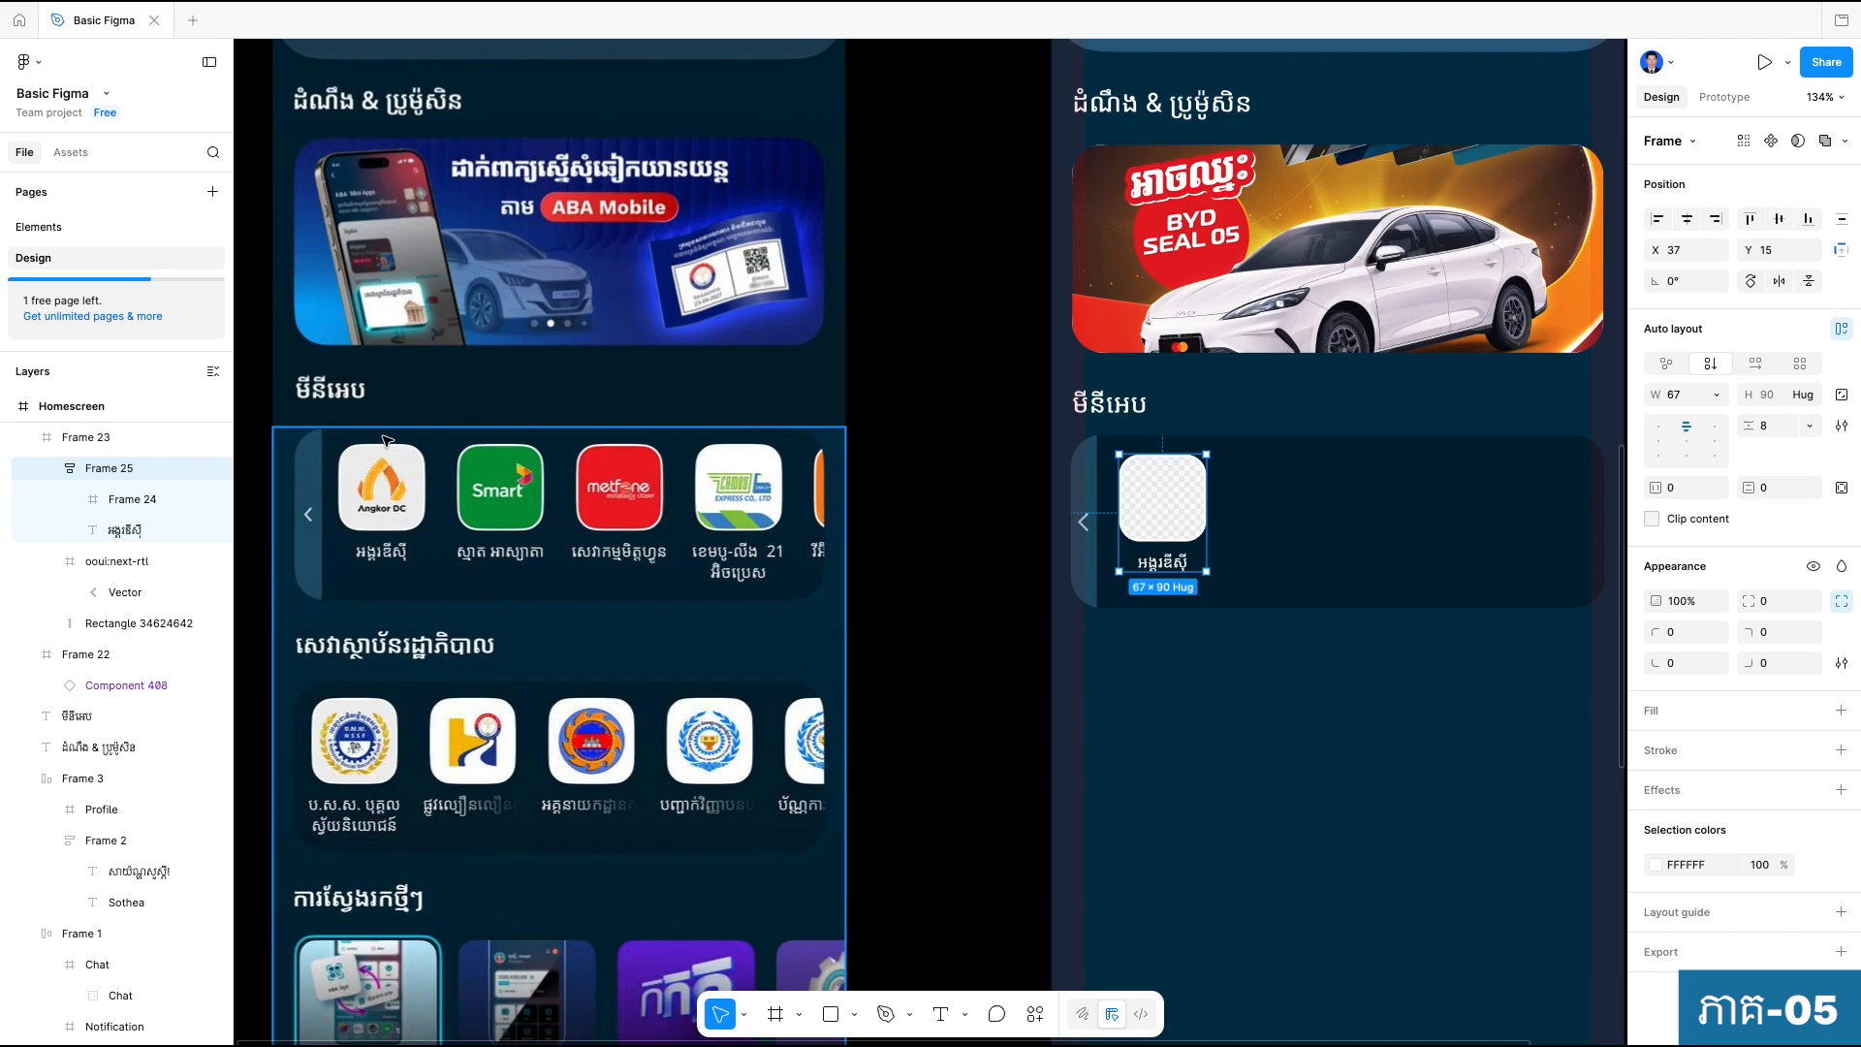
key(alt)
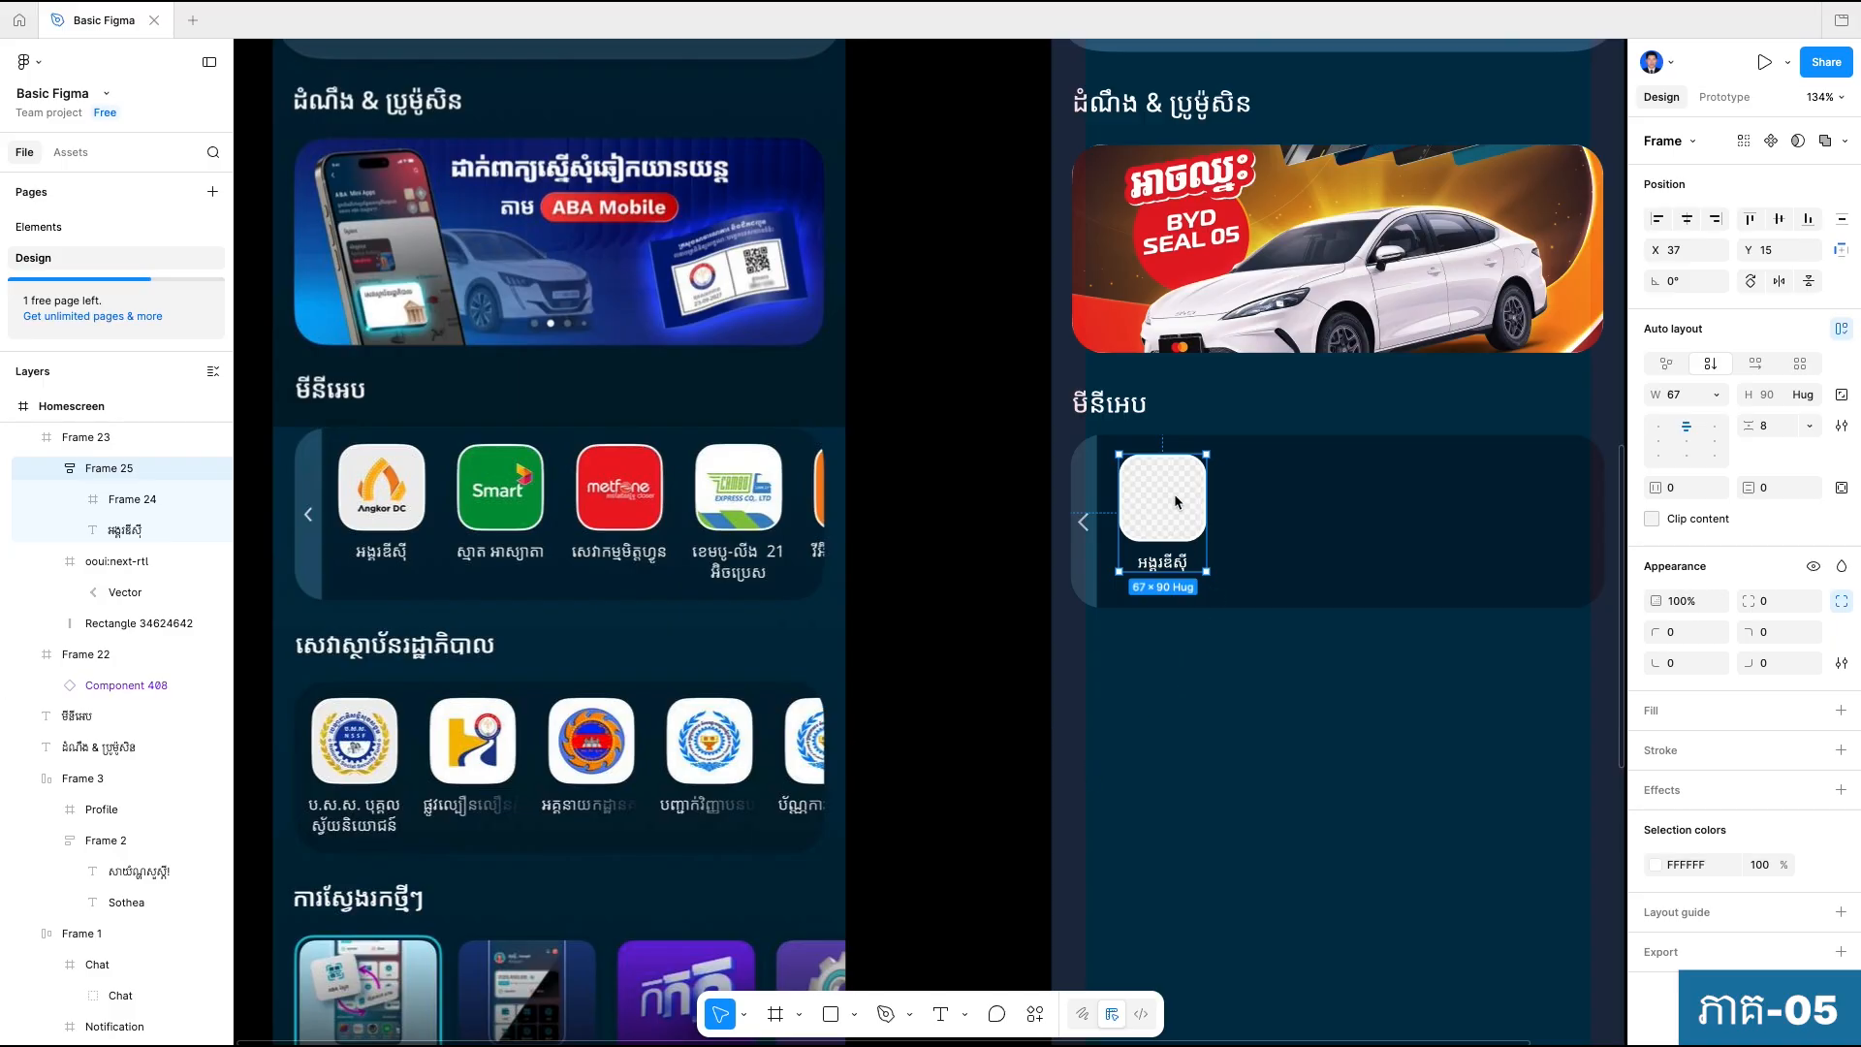
key(alt)
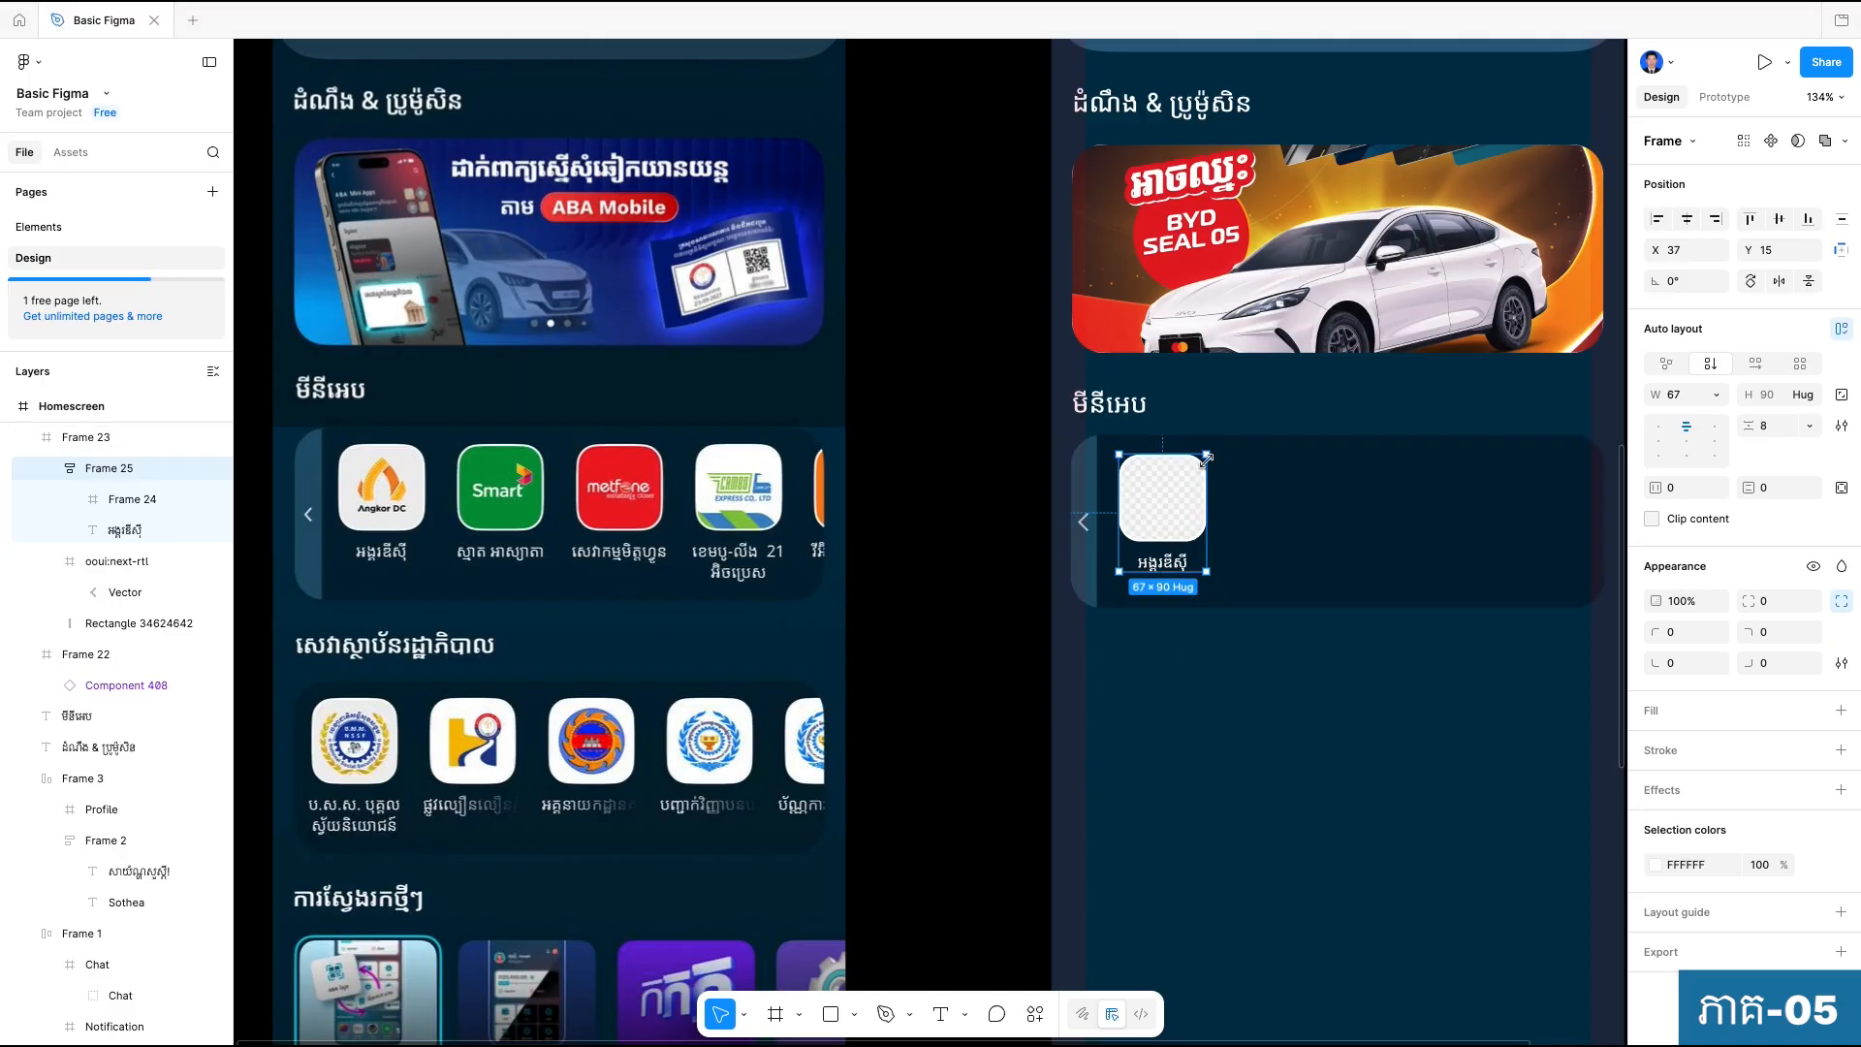
key(Up)
key(Up)
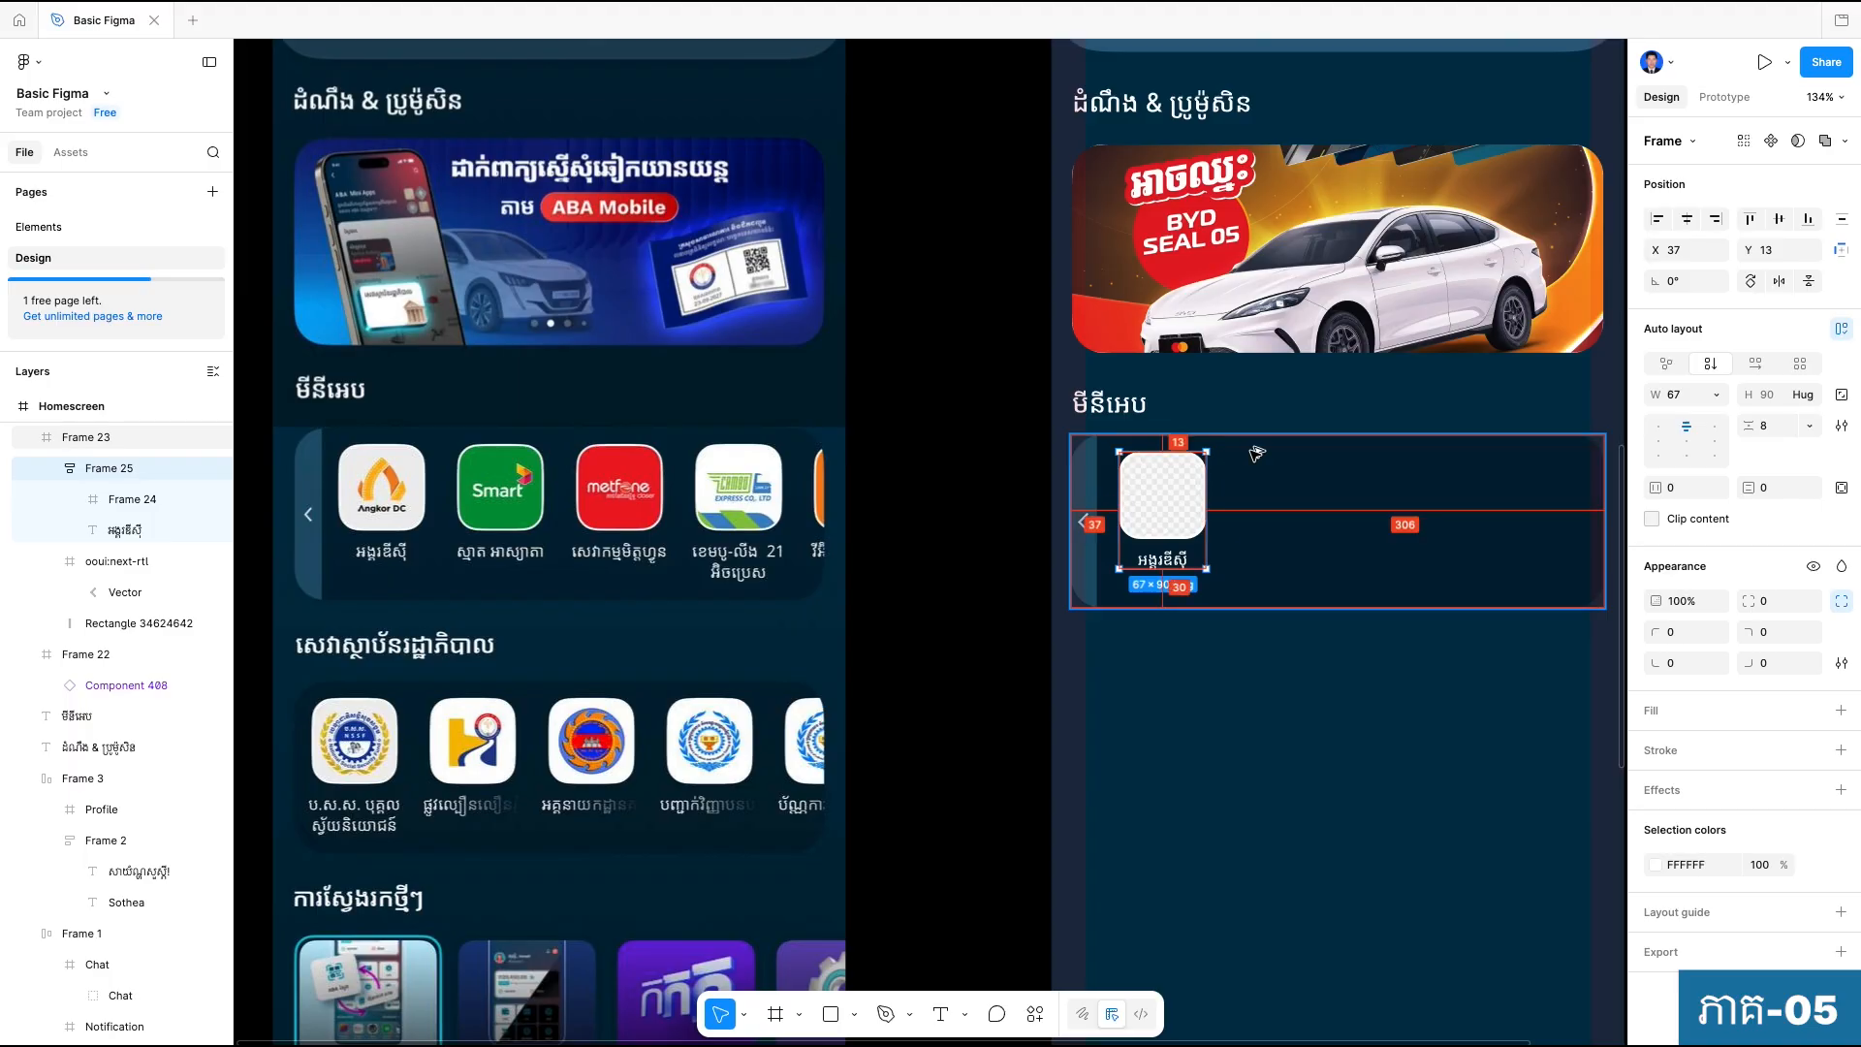
key(Up)
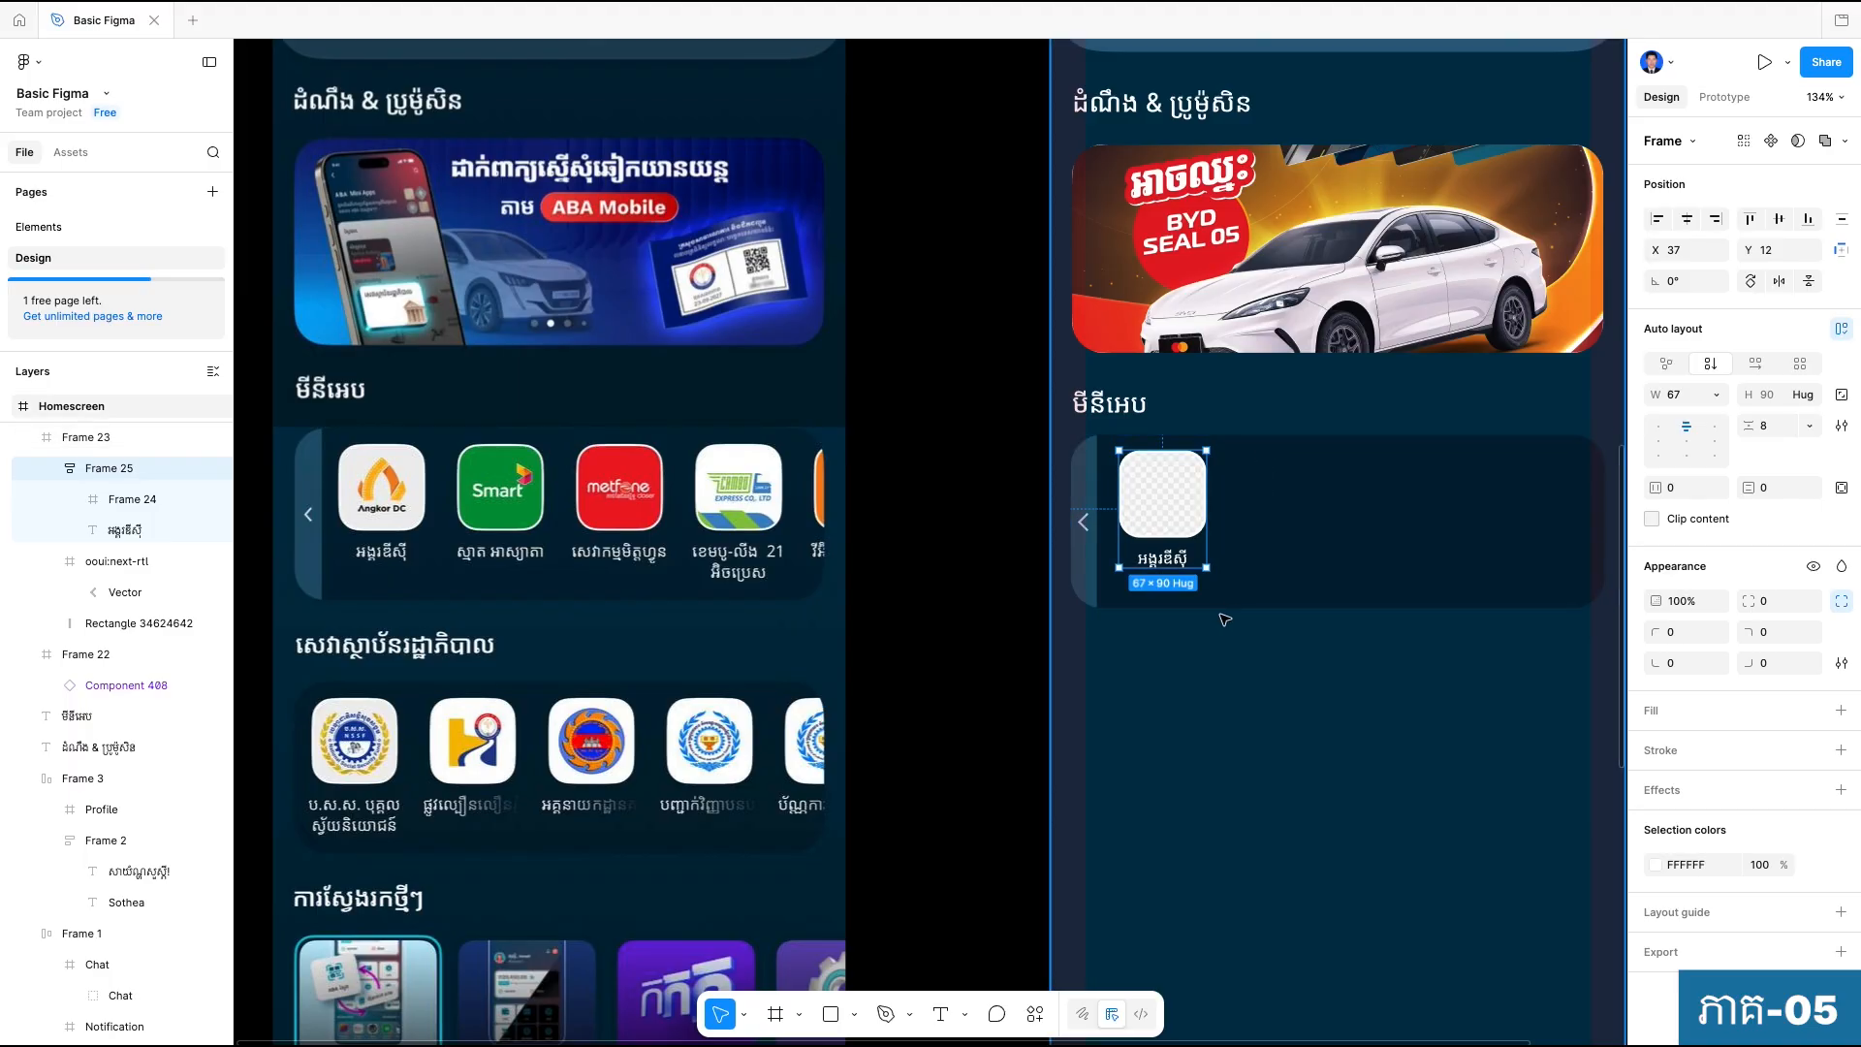
Measure the distances from the mini-app item to the panel edges.
key(alt)
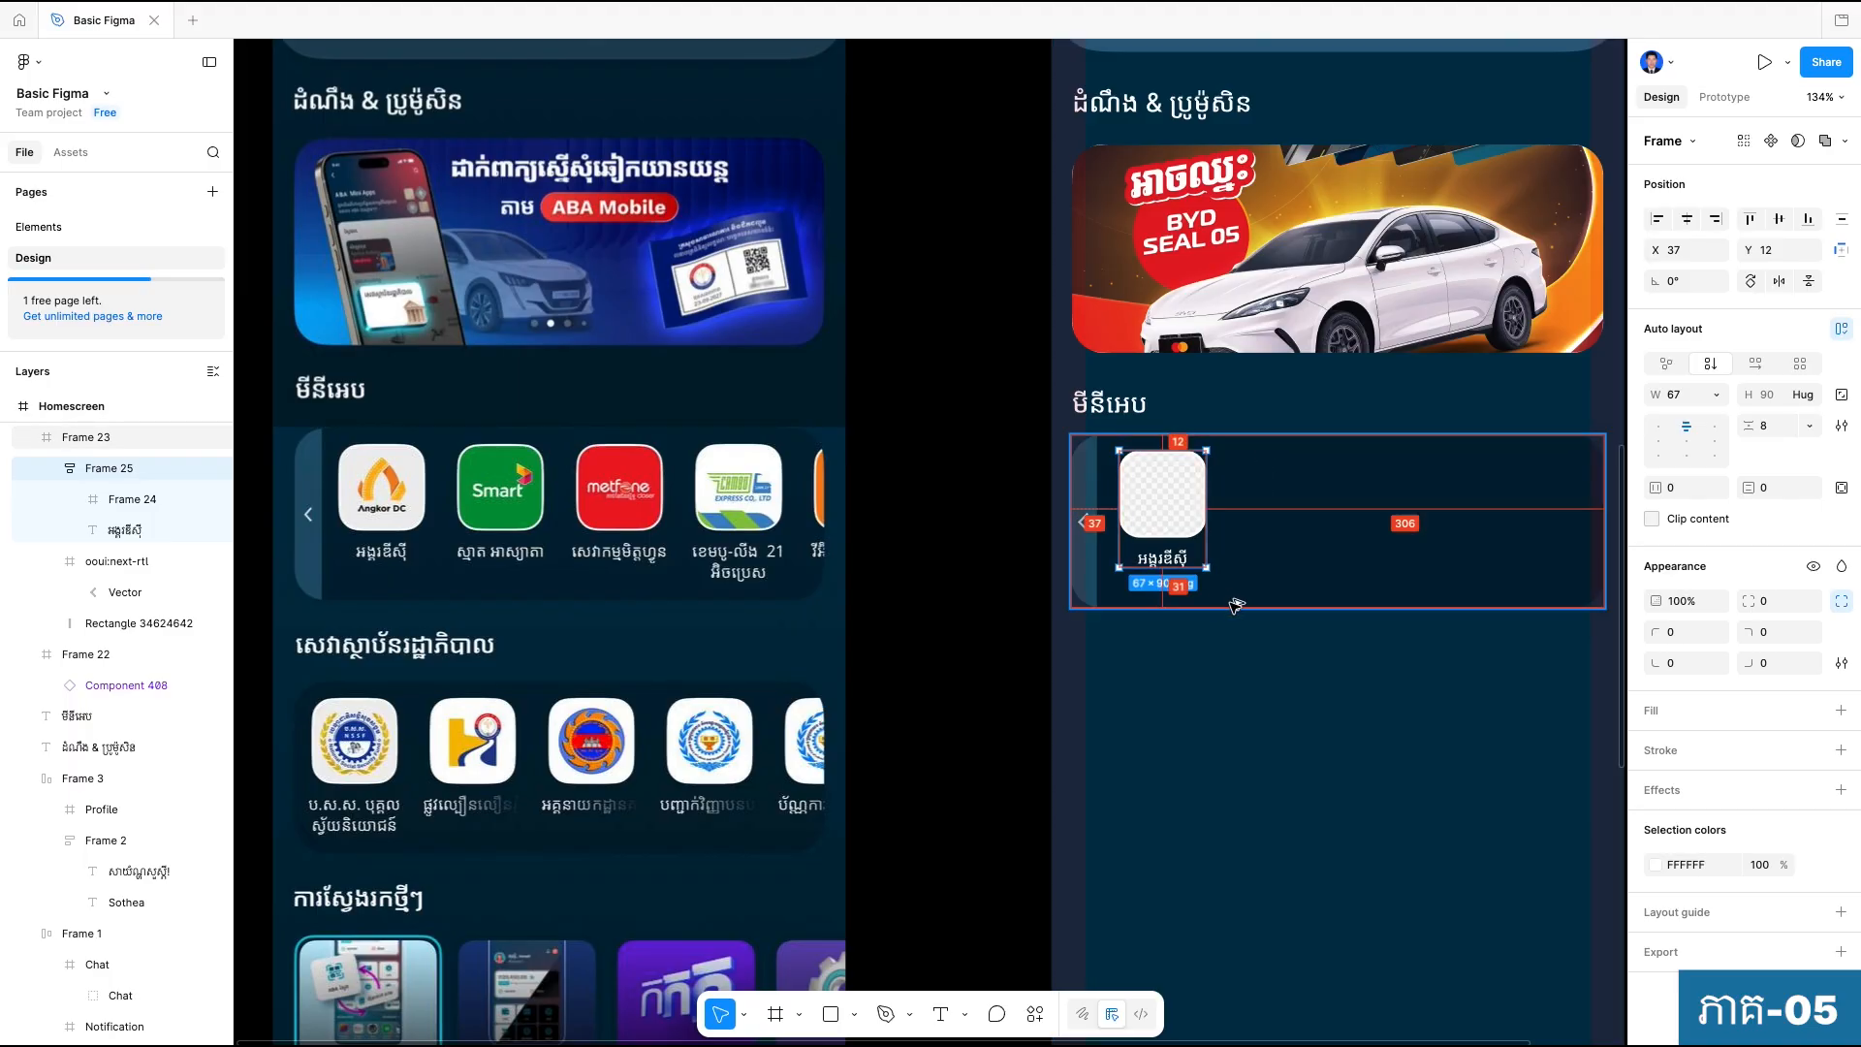
click(1248, 678)
scroll(1235, 698, up, 1)
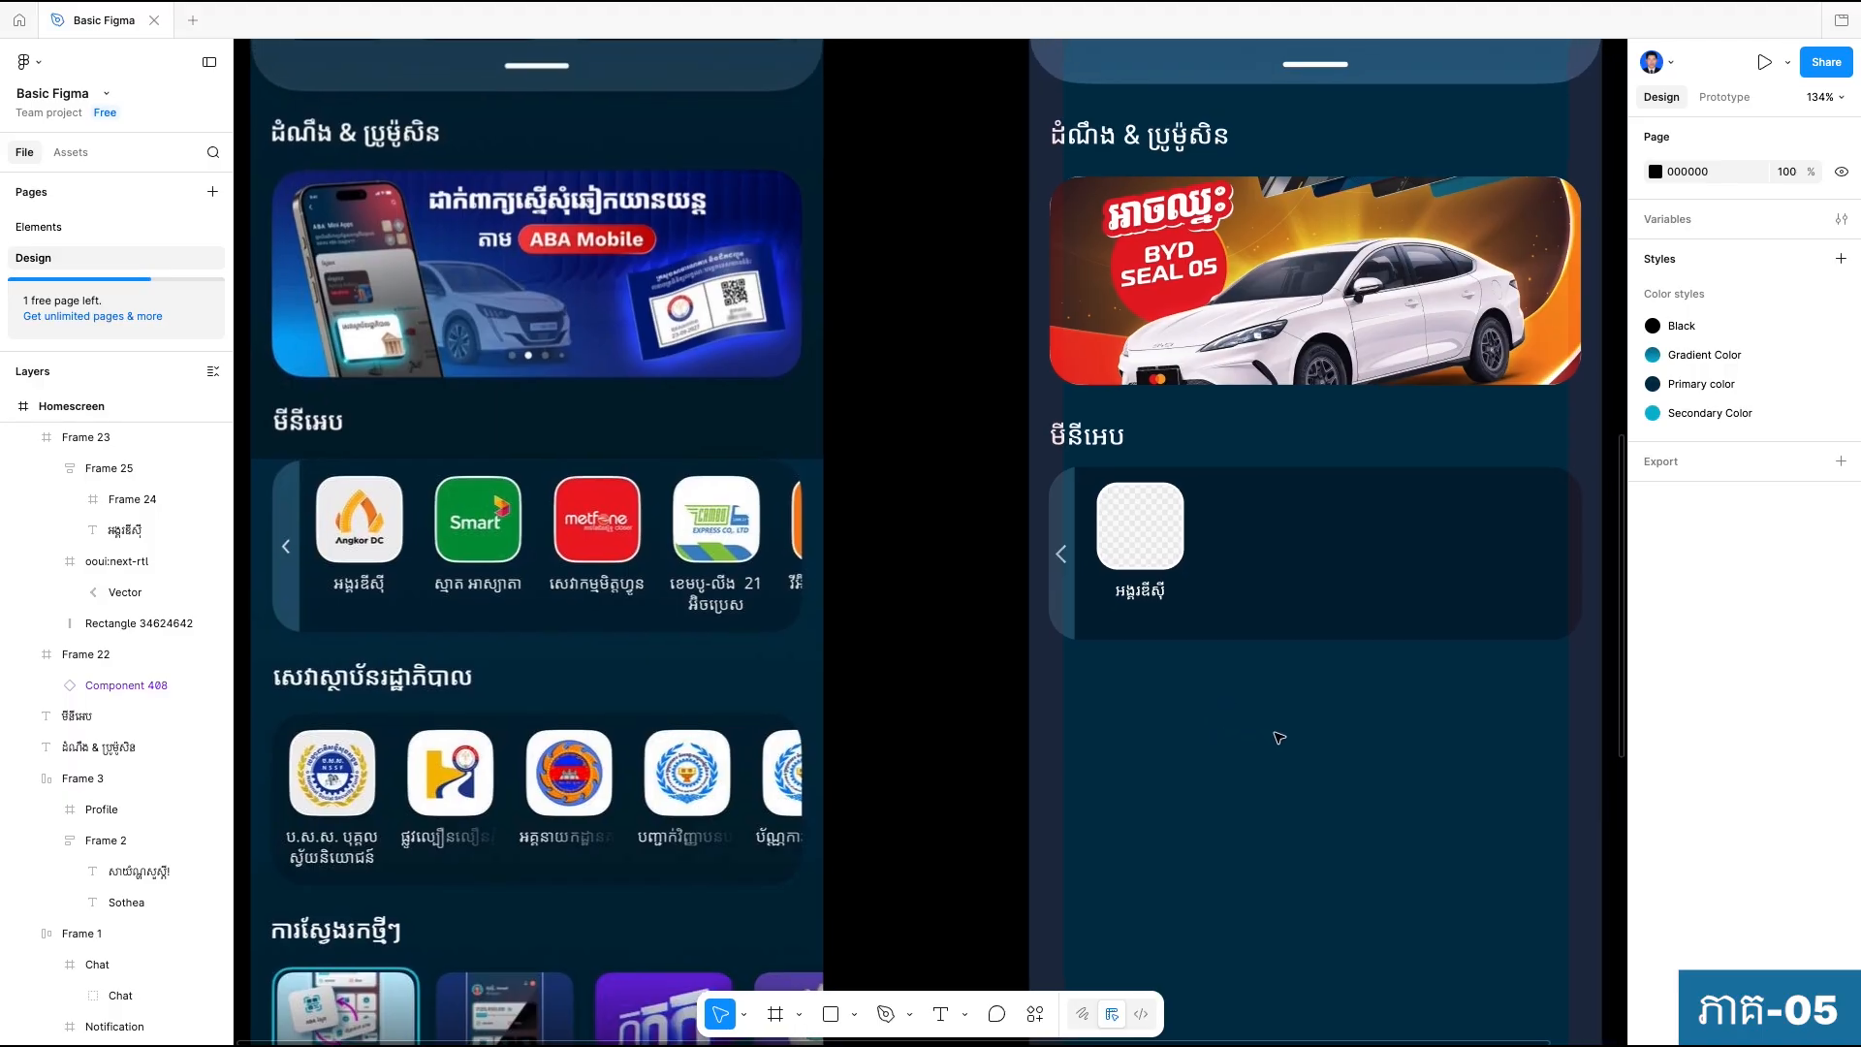
Replace the Khmer label under the placeholder tile with "Service Name" and set the text to auto width.
double_click(1139, 540)
scroll(1108, 588, up, 2)
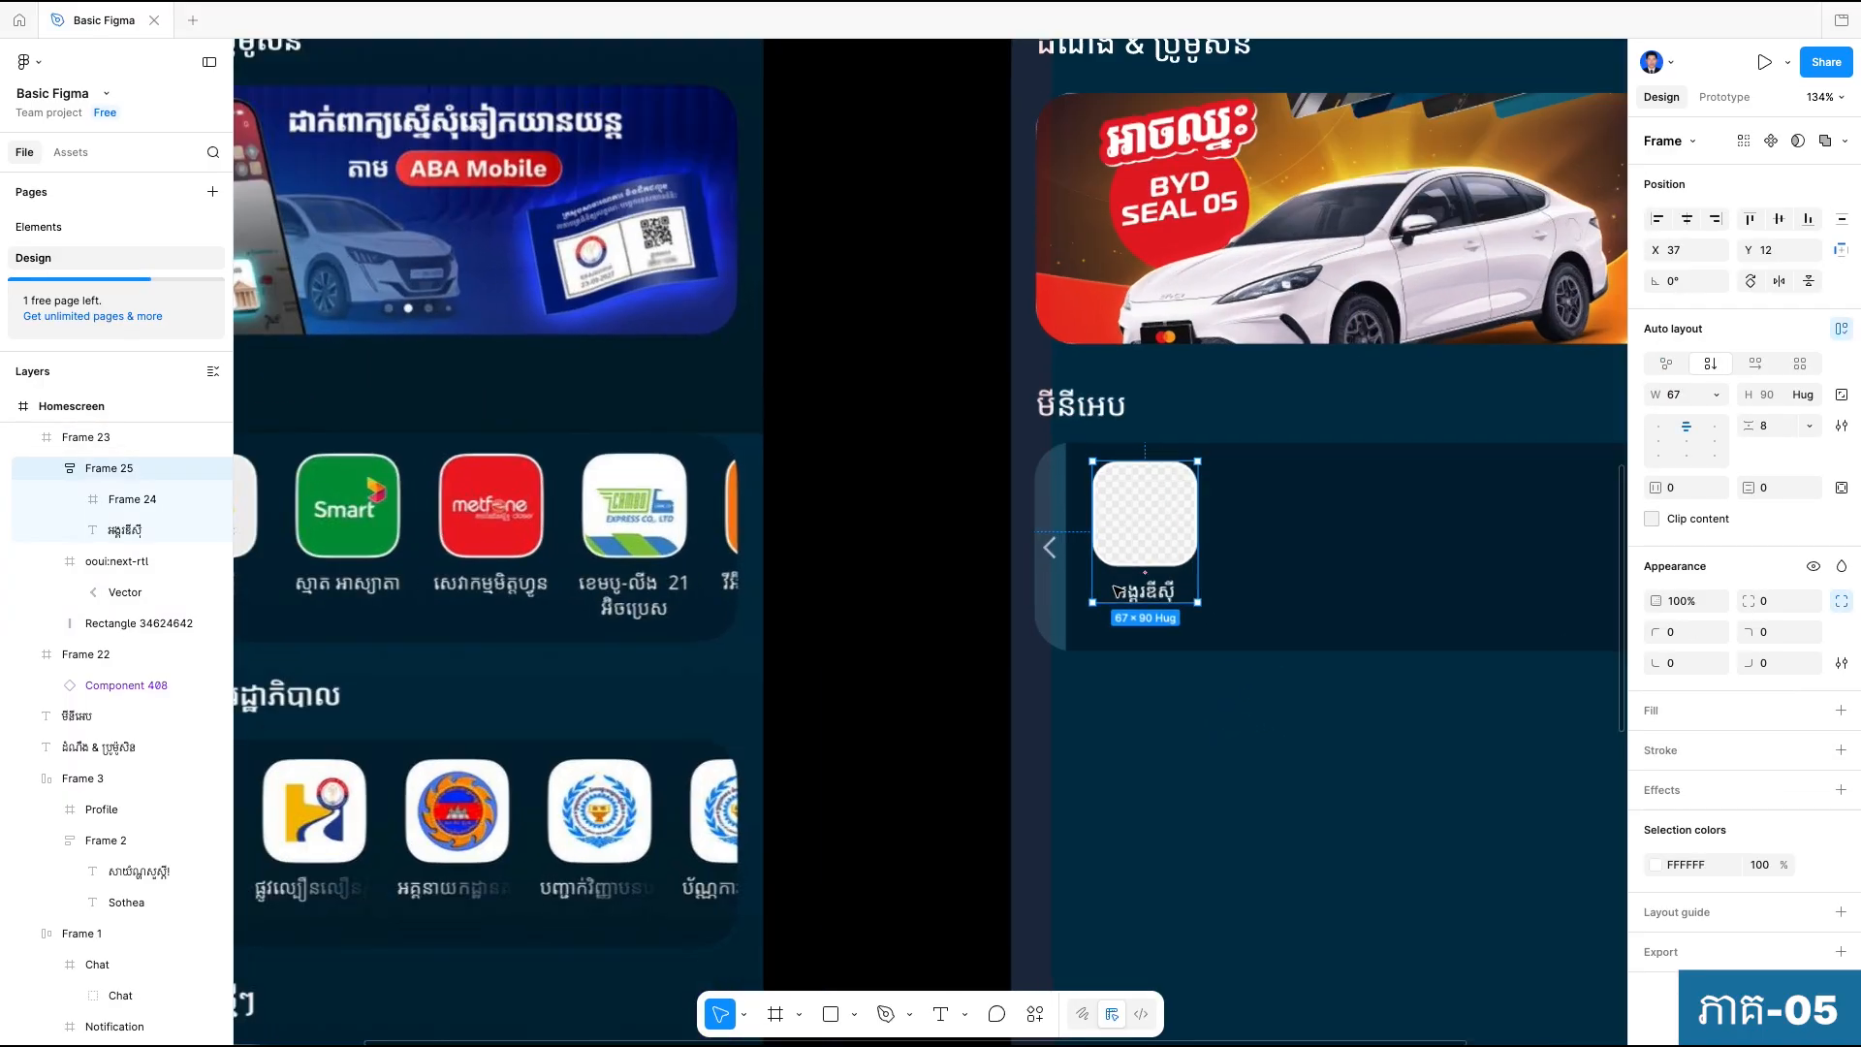
click(1140, 593)
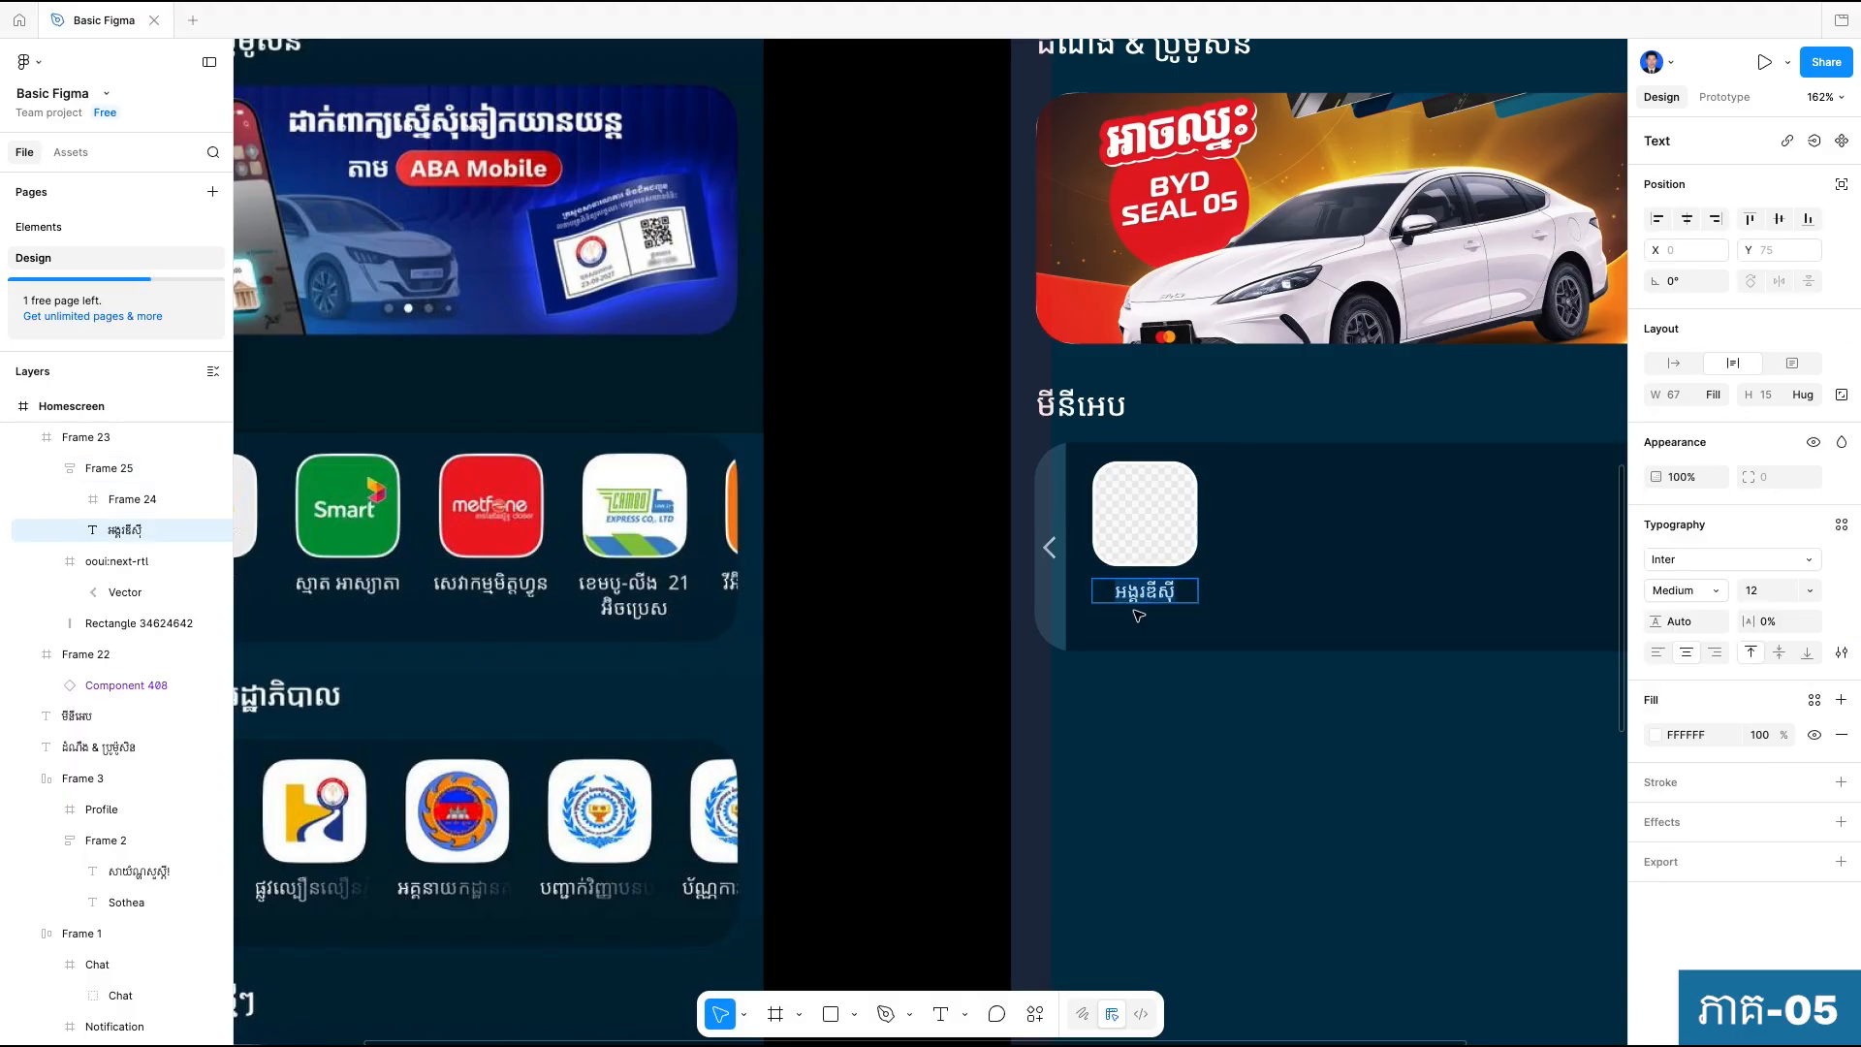
key(Caps_Lock)
text(Service Na)
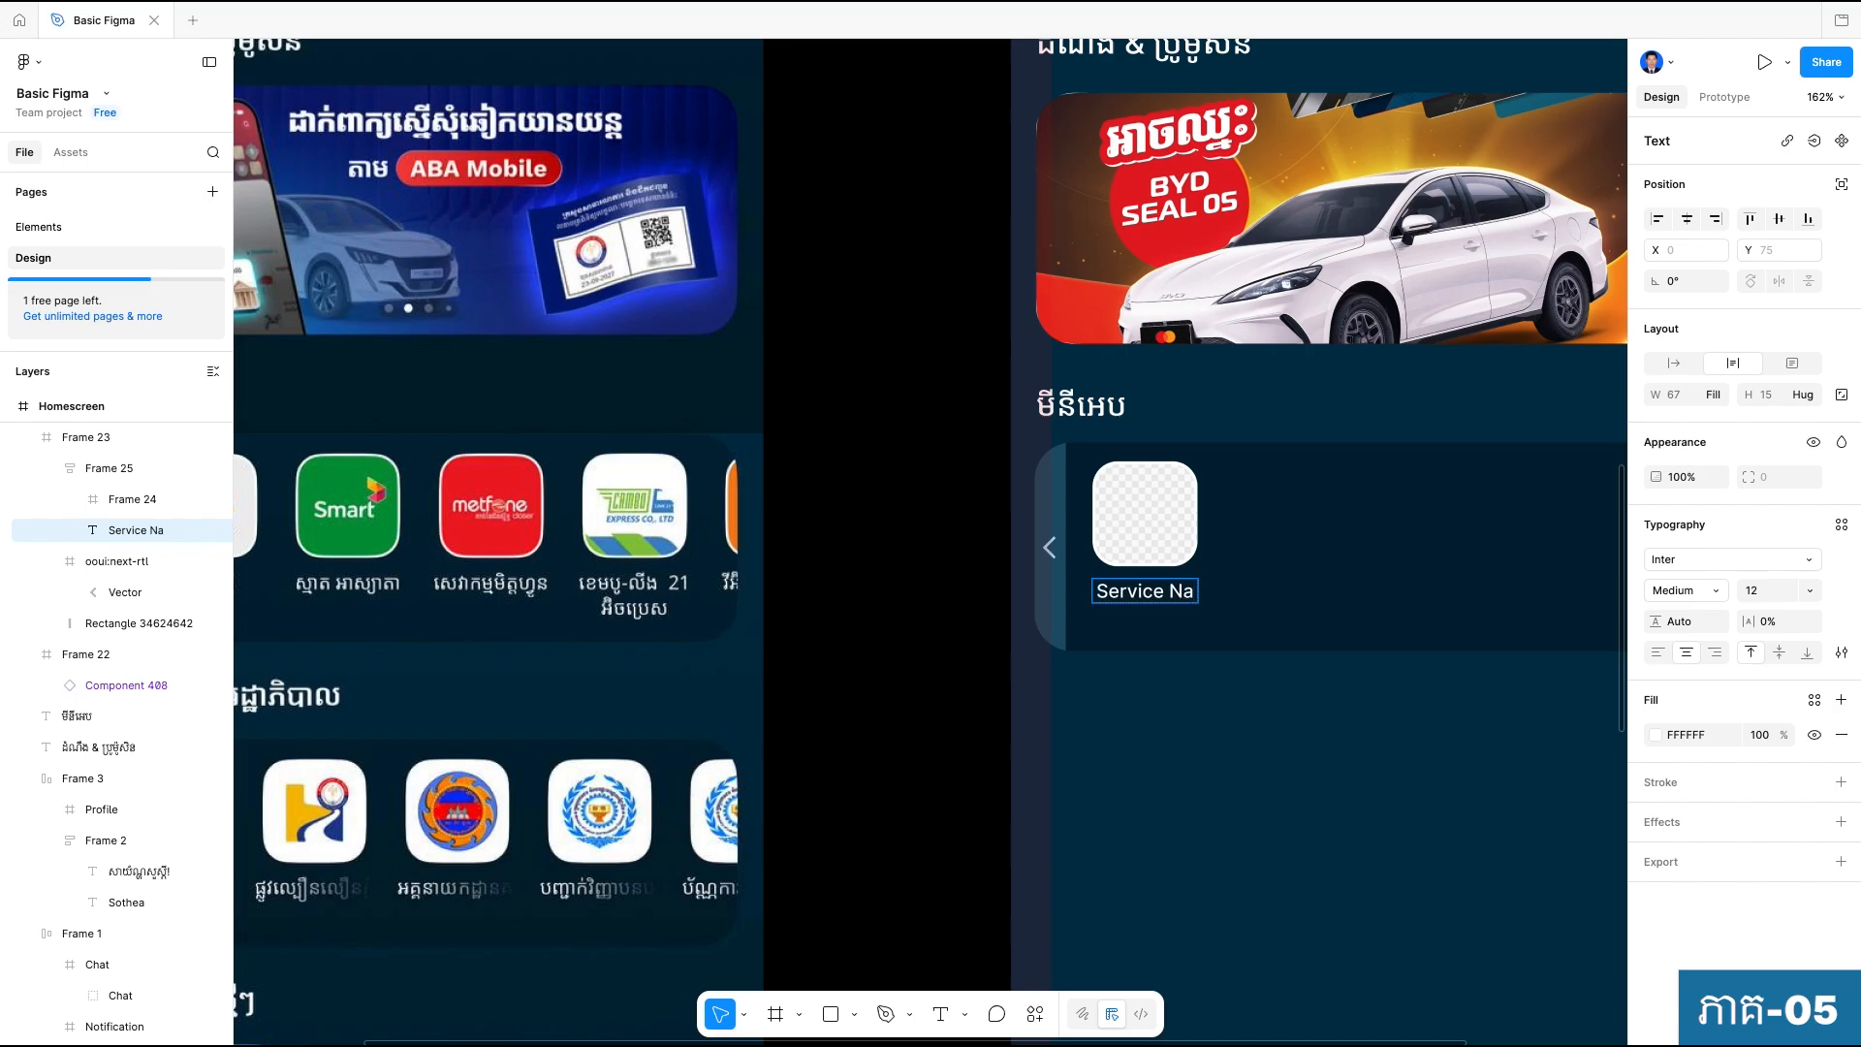
text(me)
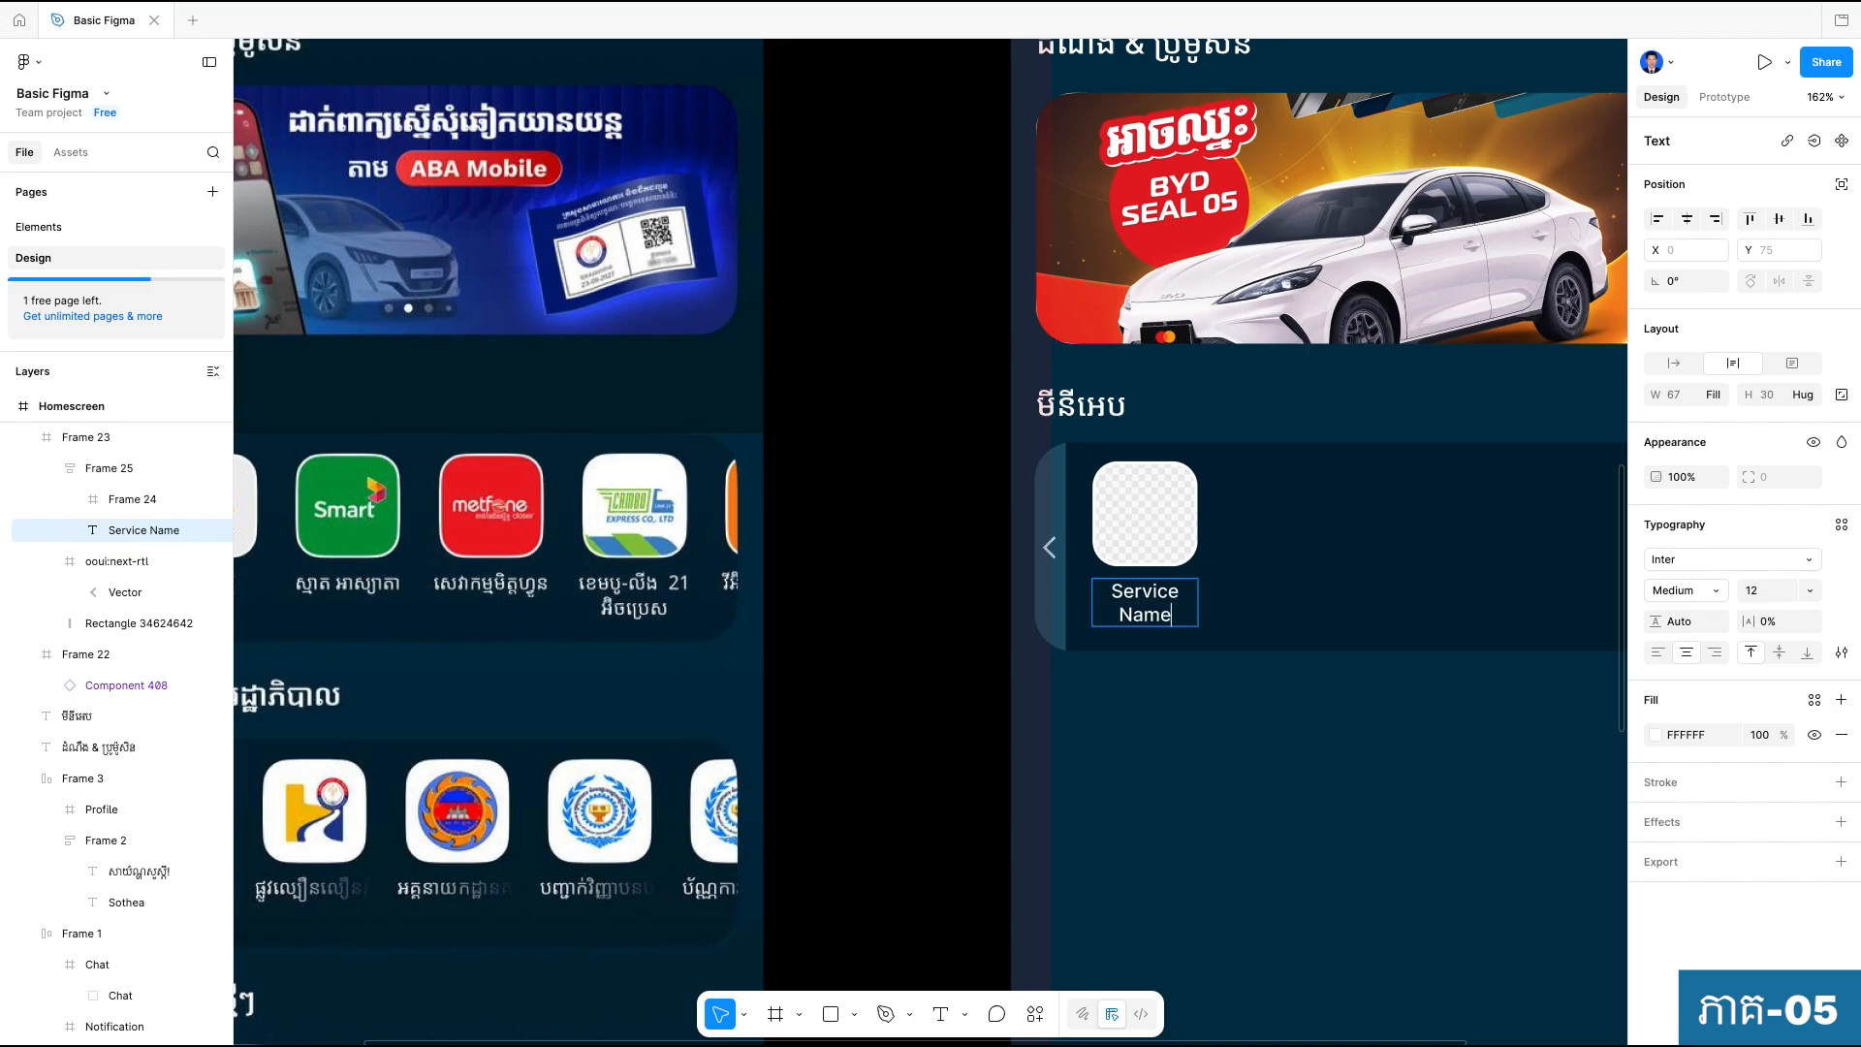
key(Escape)
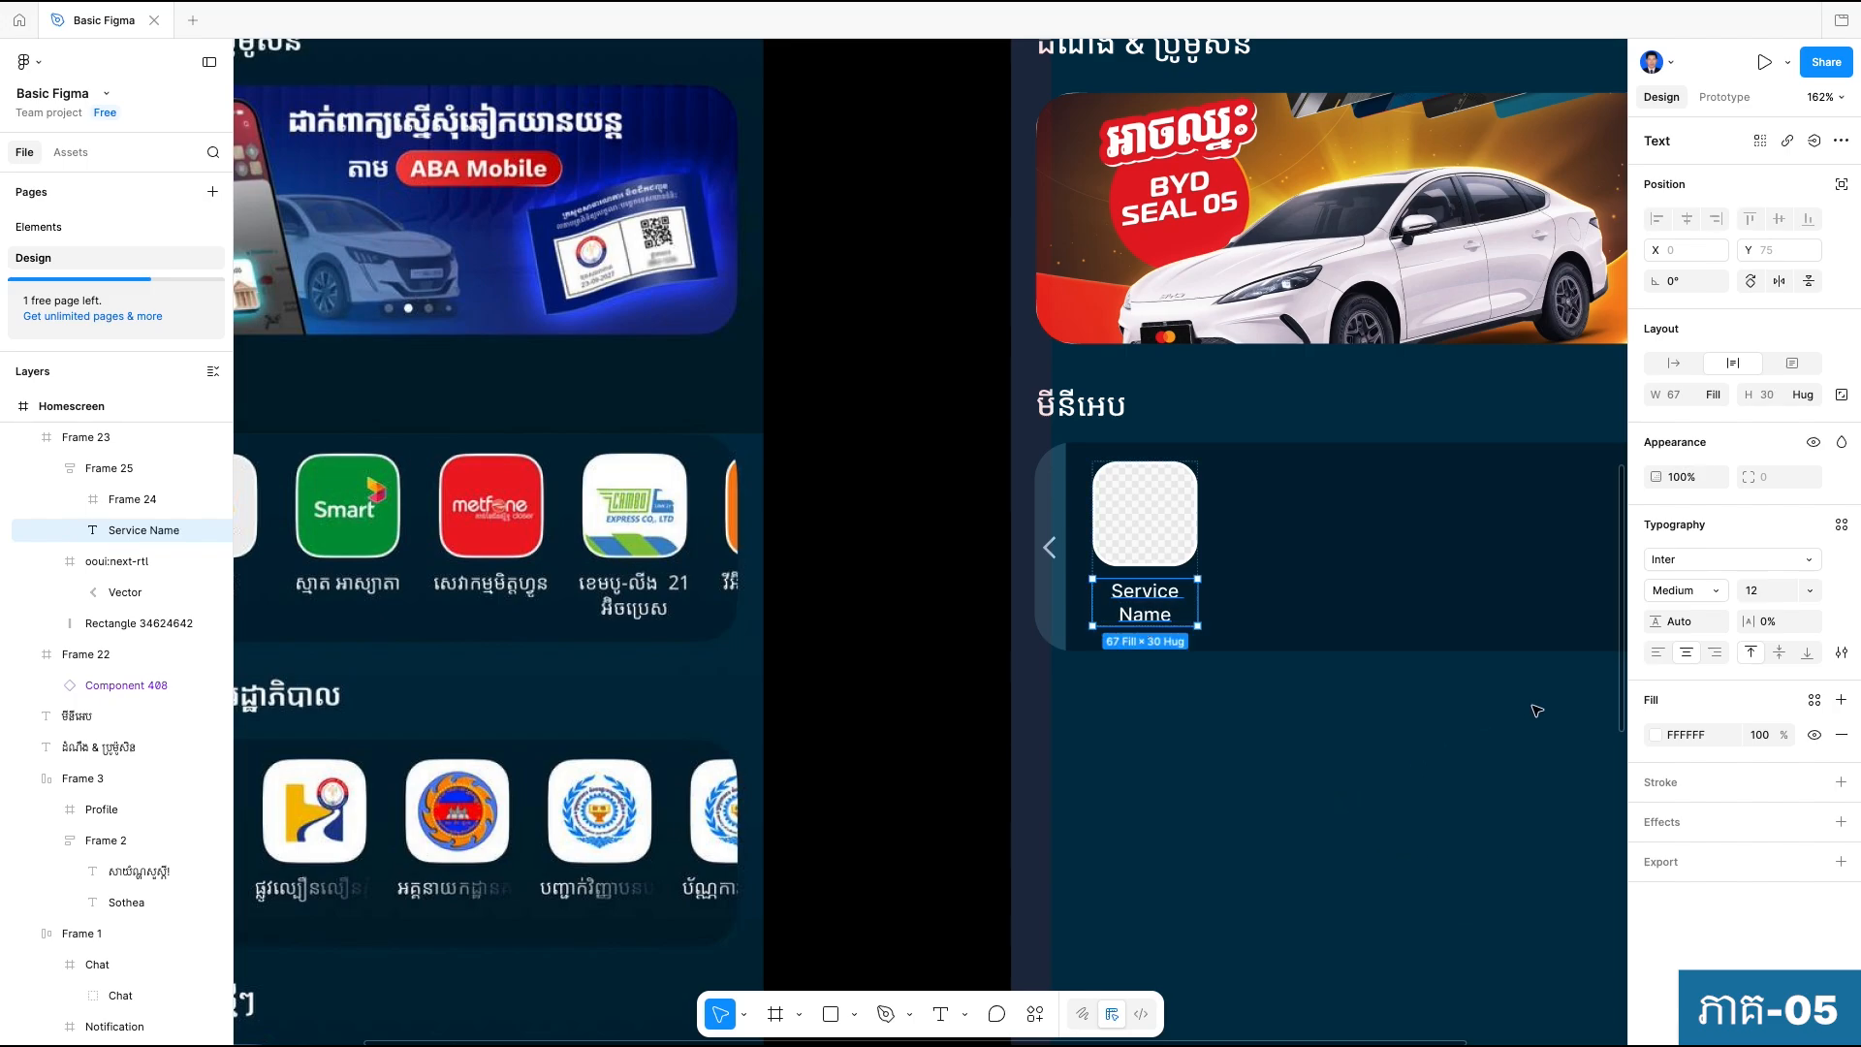
click(1679, 363)
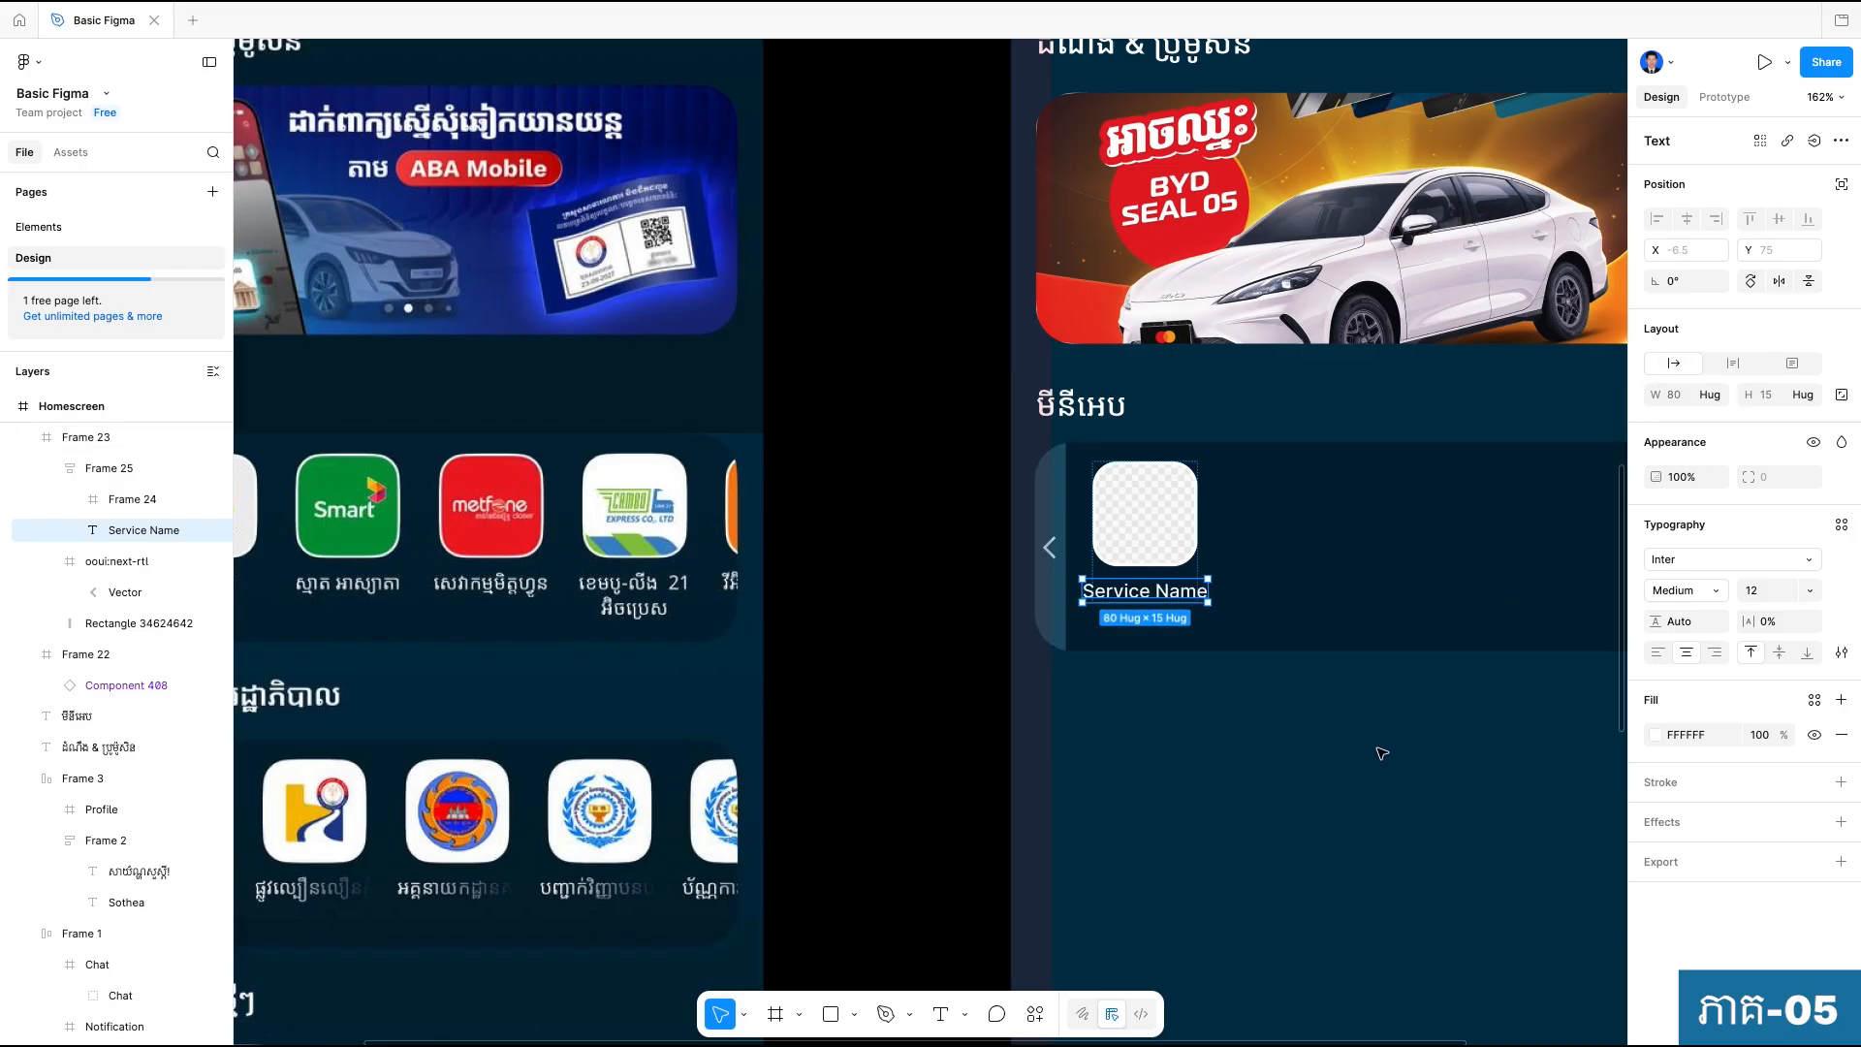
Set the auto layout alignment of the mini-app item frame to center.
click(1175, 518)
click(1175, 540)
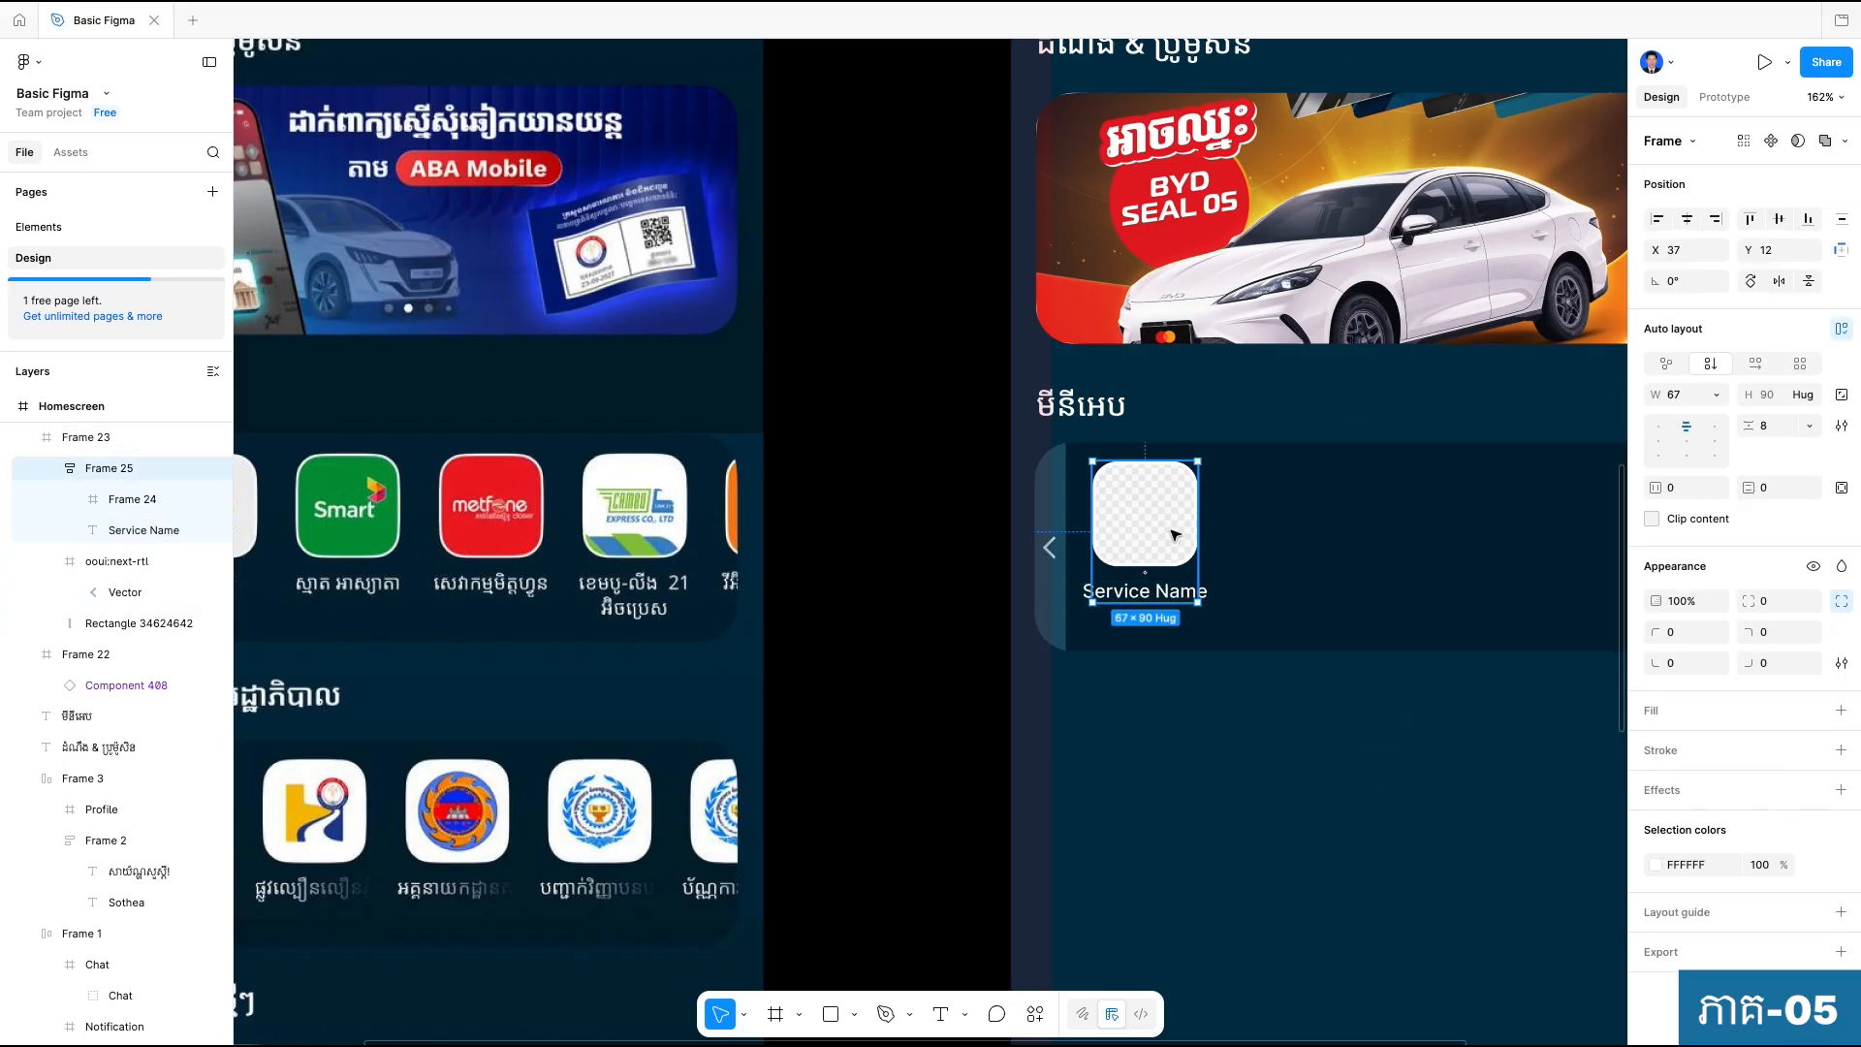
click(1684, 442)
Duplicate the mini-app item and position the copy beside the original at X 126, Y 12.
key(ctrl+d)
key(Right)
key(Right)
key(Right)
key(Right)
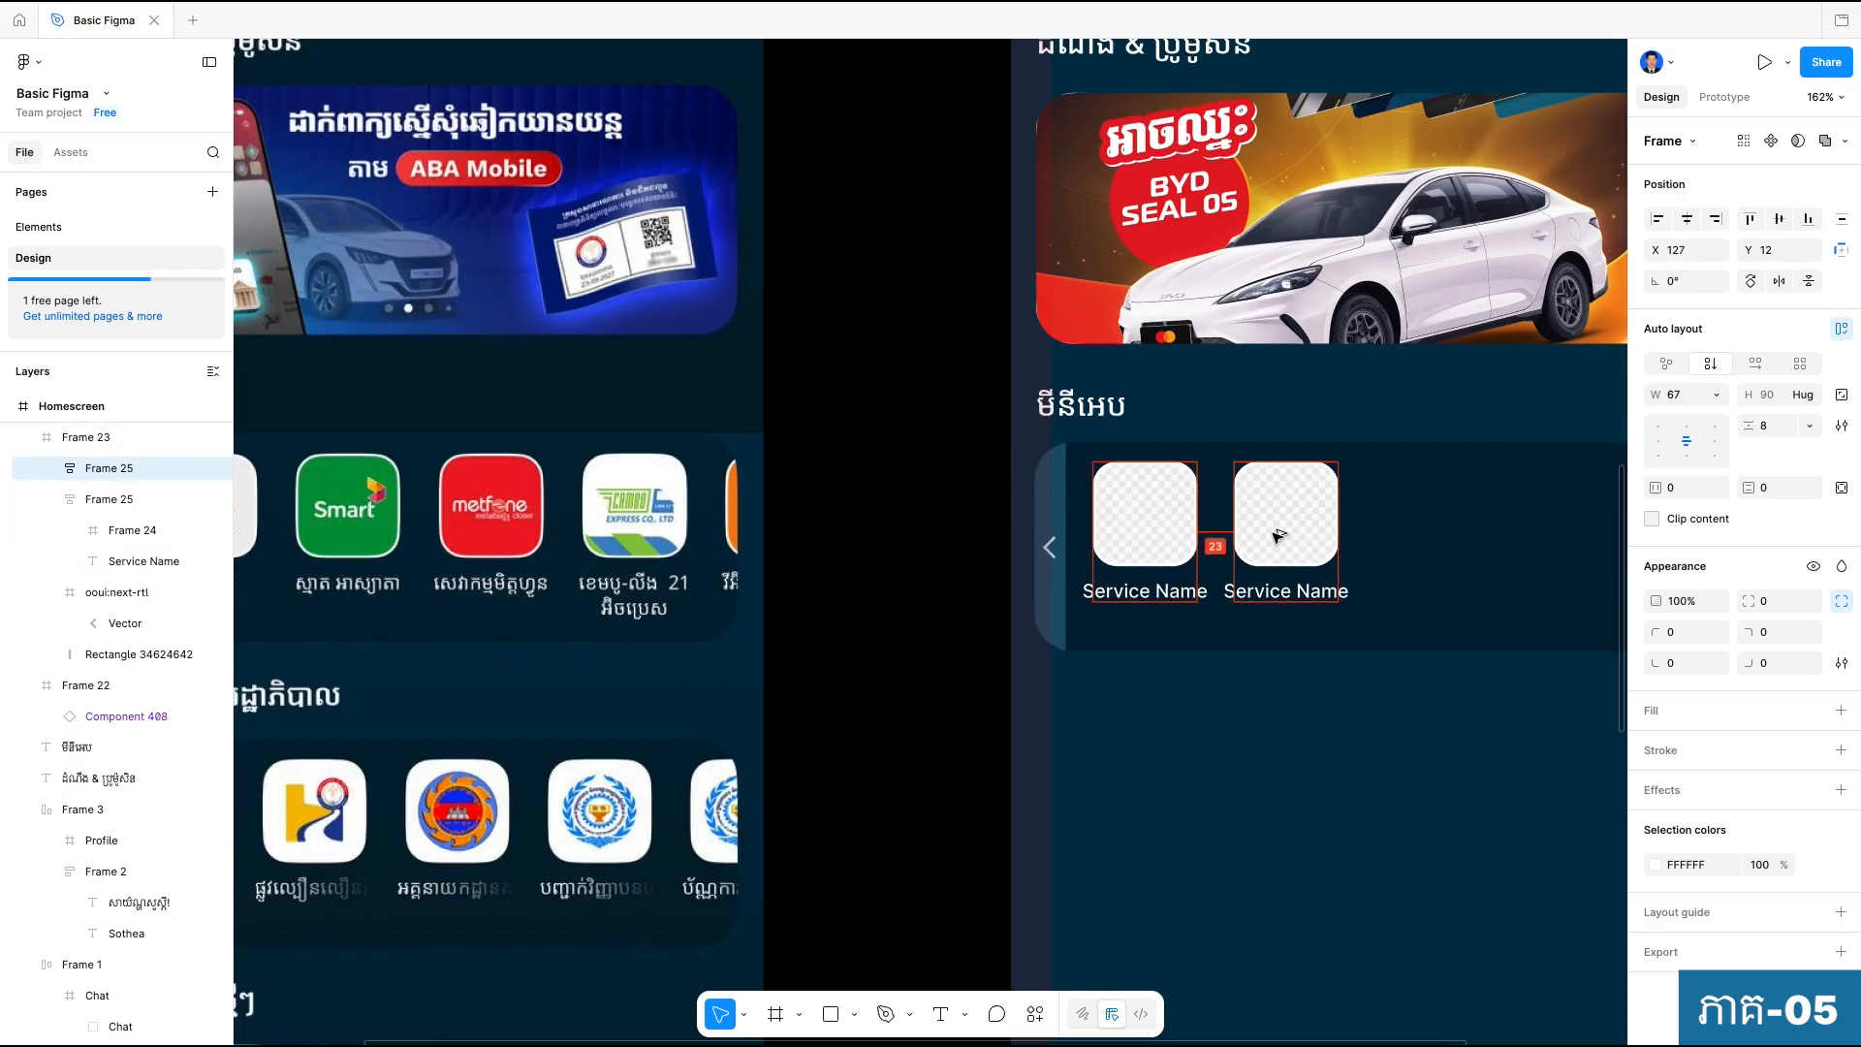
drag(1278, 536, 1277, 536)
key(Left)
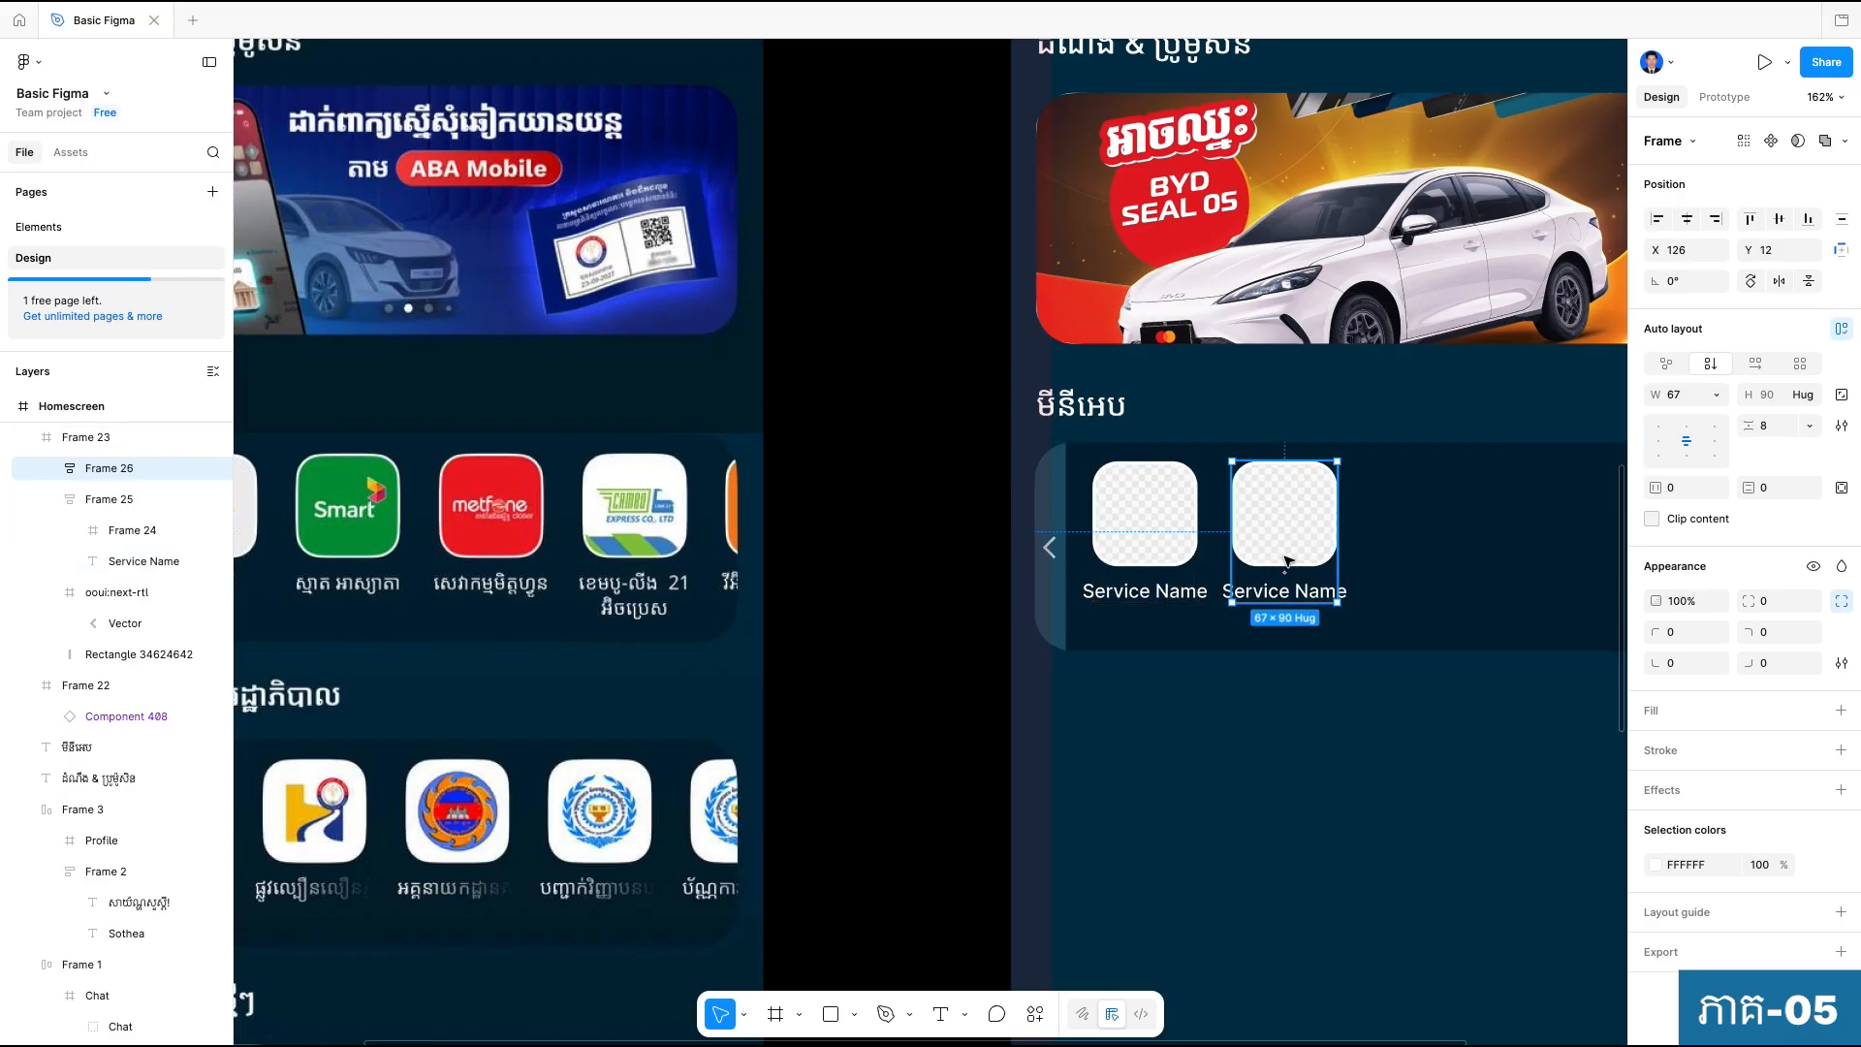
Repeat the duplication three more times at the same spacing to fill the panel with five mini-app items.
scroll(1318, 772, right, 3)
scroll(1318, 771, up, 1)
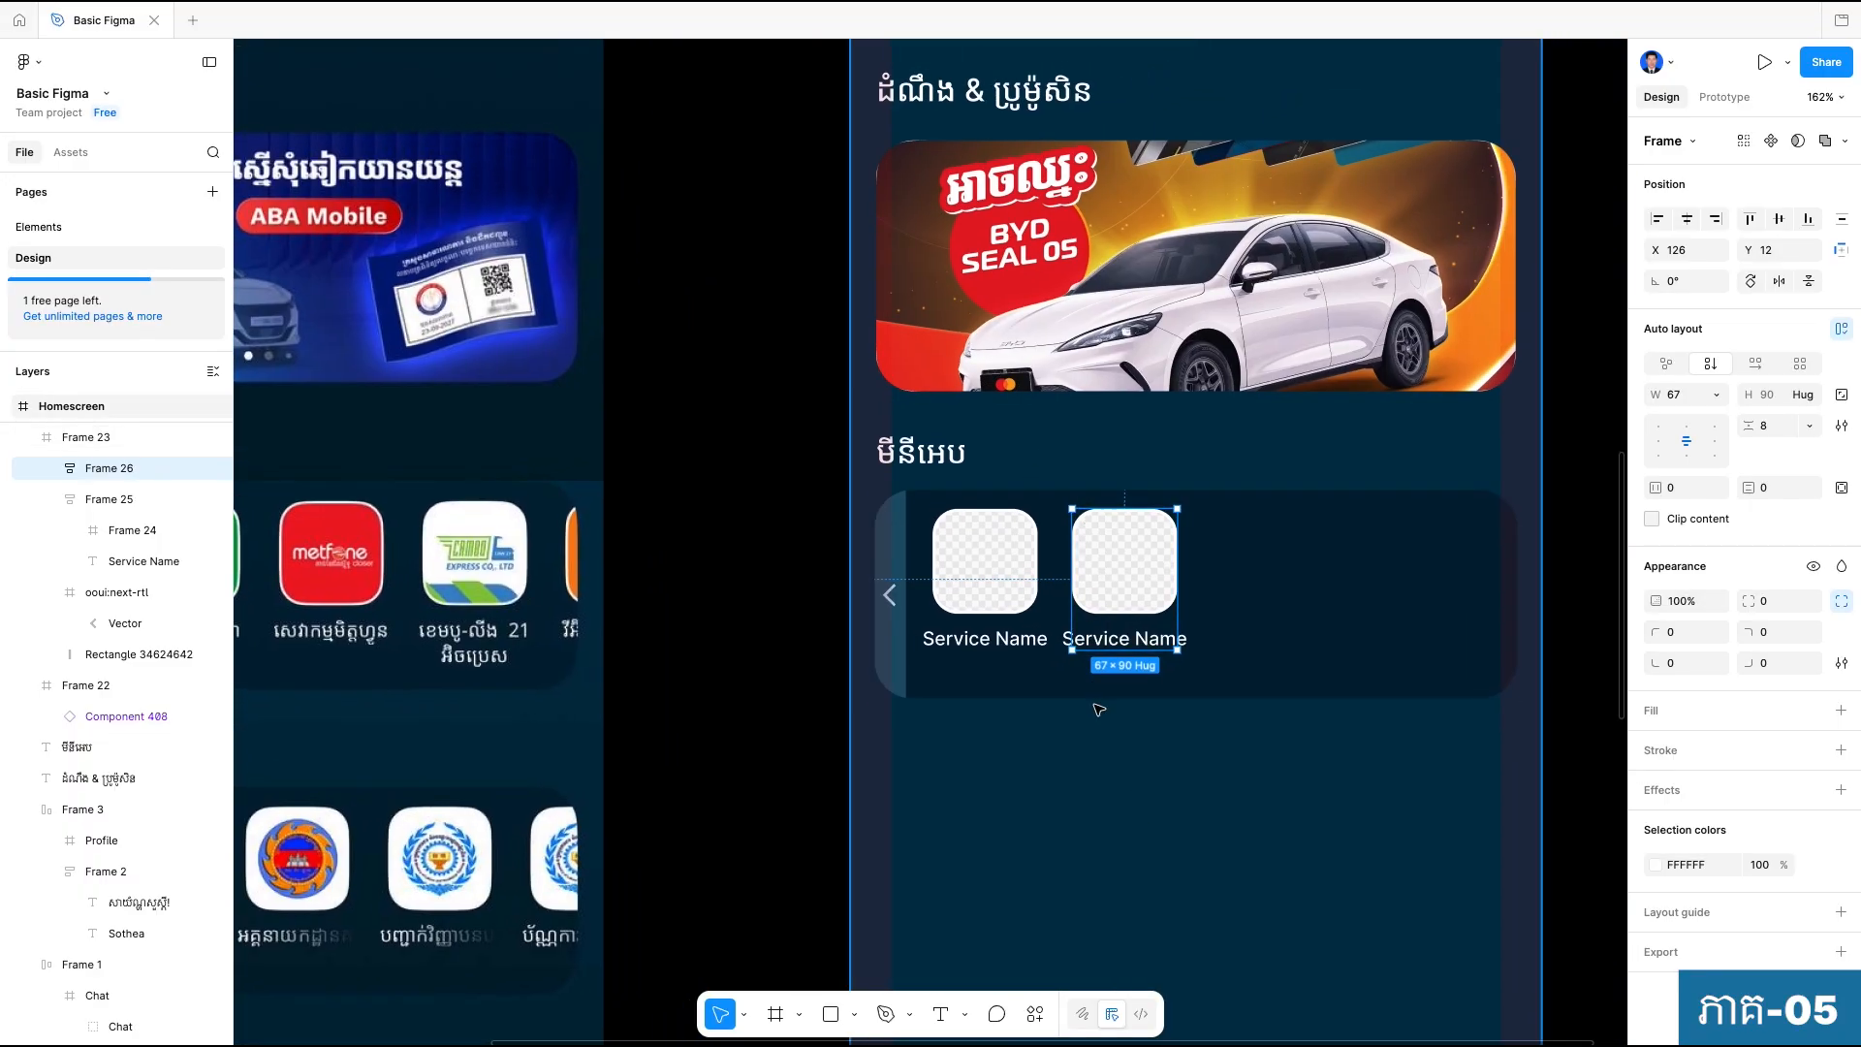
key(ctrl+d)
key(ctrl+d)
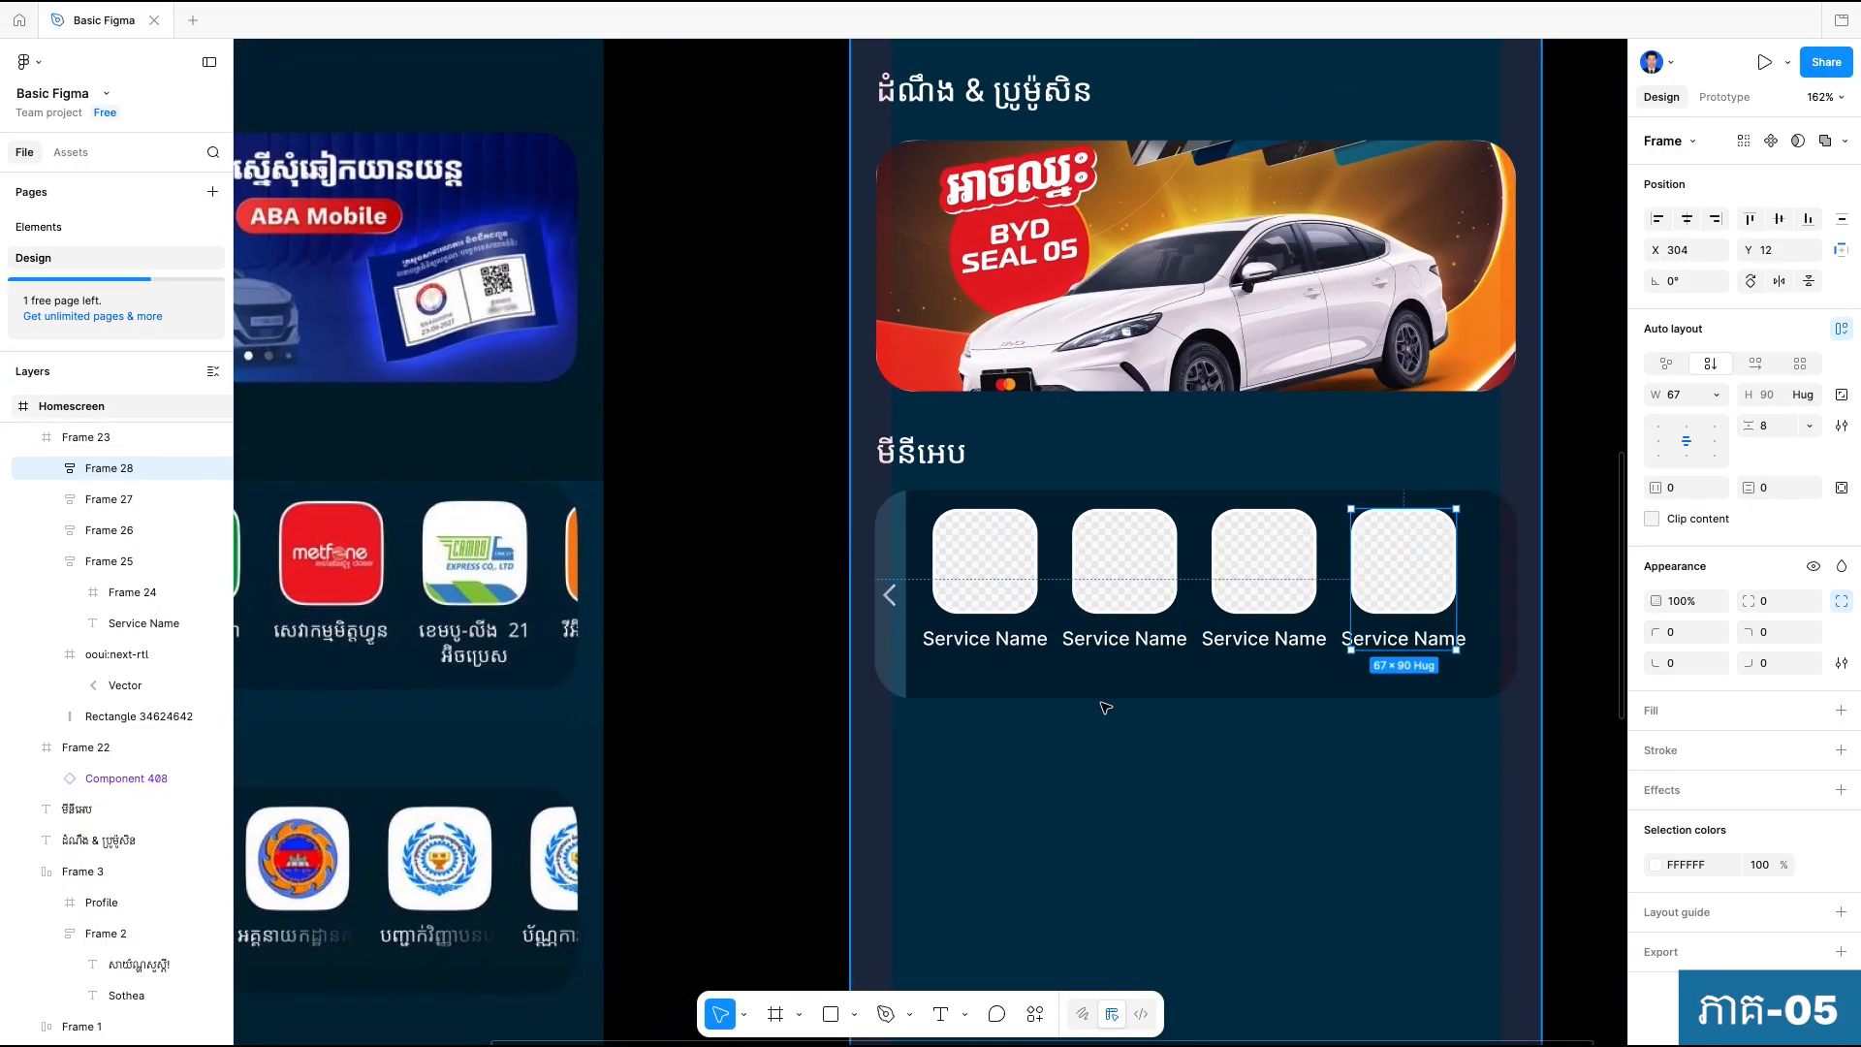
key(ctrl+d)
click(1173, 744)
Reduce the font size of all five "Service Name" labels to 10.
scroll(1195, 743, down, 2)
mouse_move(1194, 743)
mouse_down()
mouse_move(1570, 672)
mouse_move(1165, 747)
mouse_up()
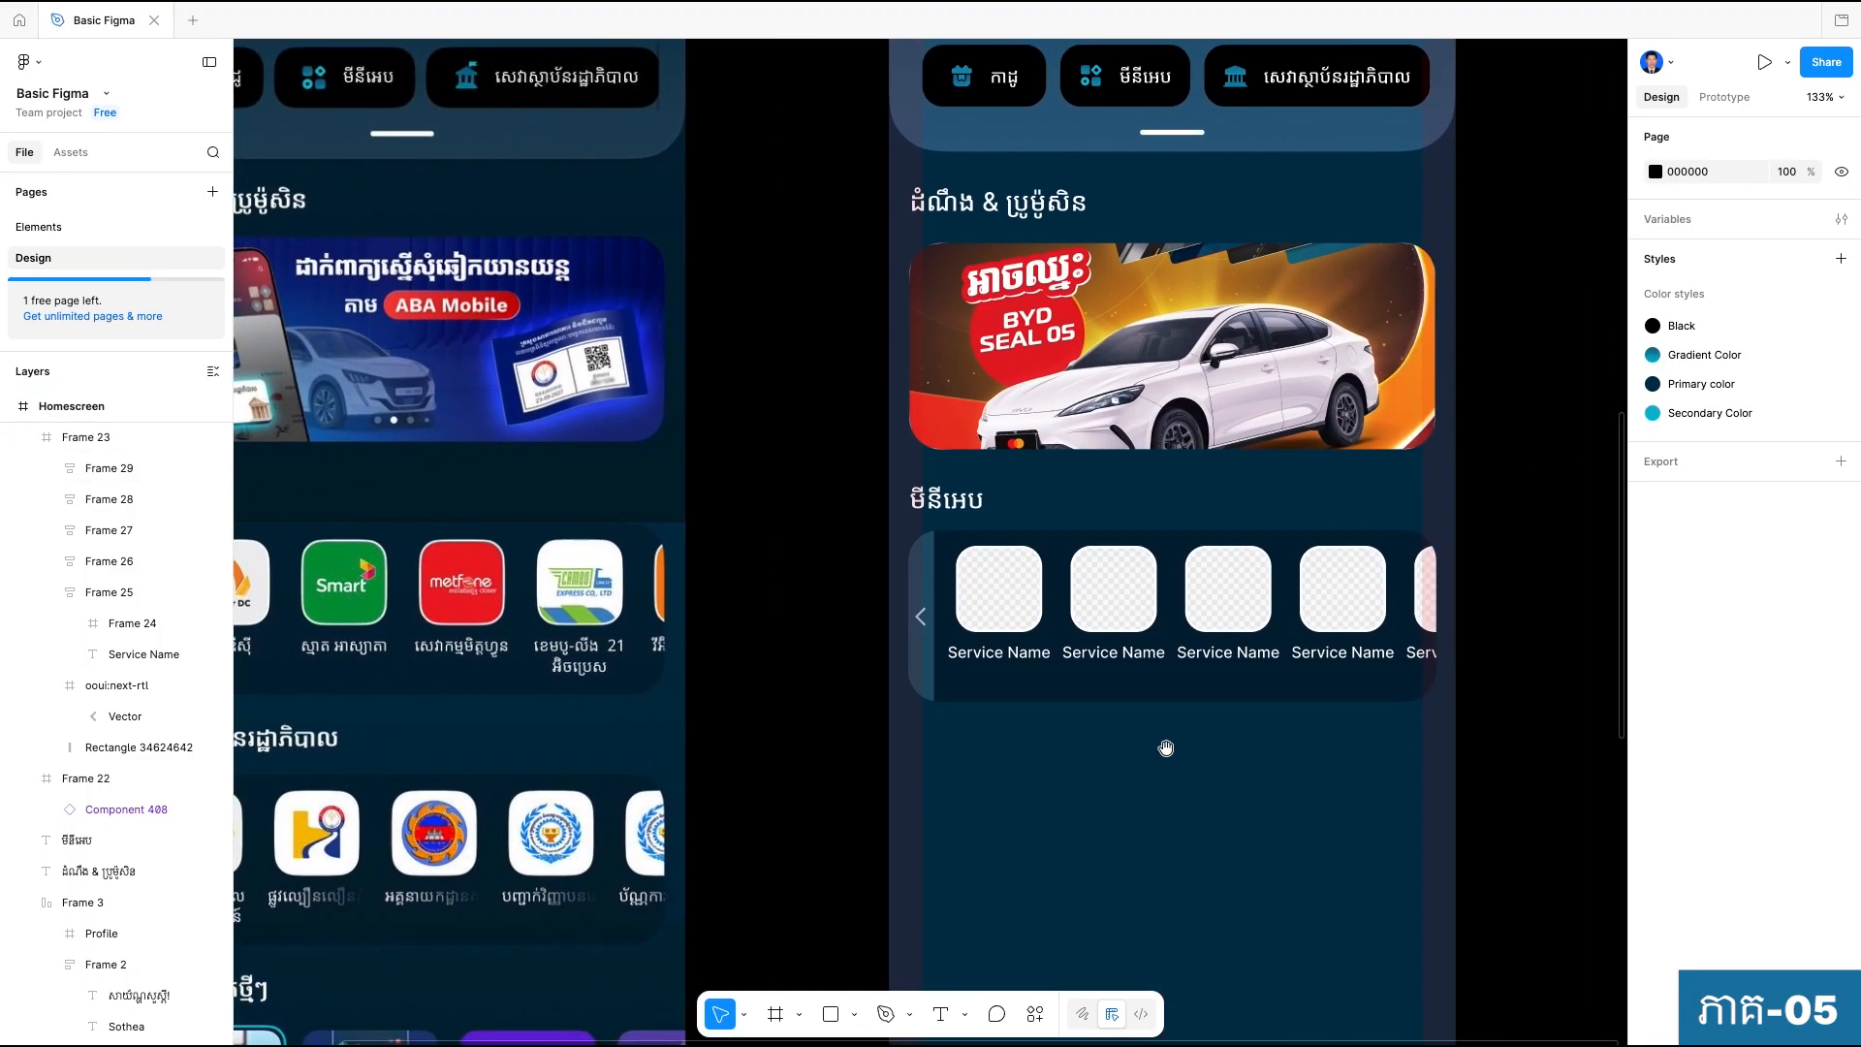
scroll(1225, 760, left, 1)
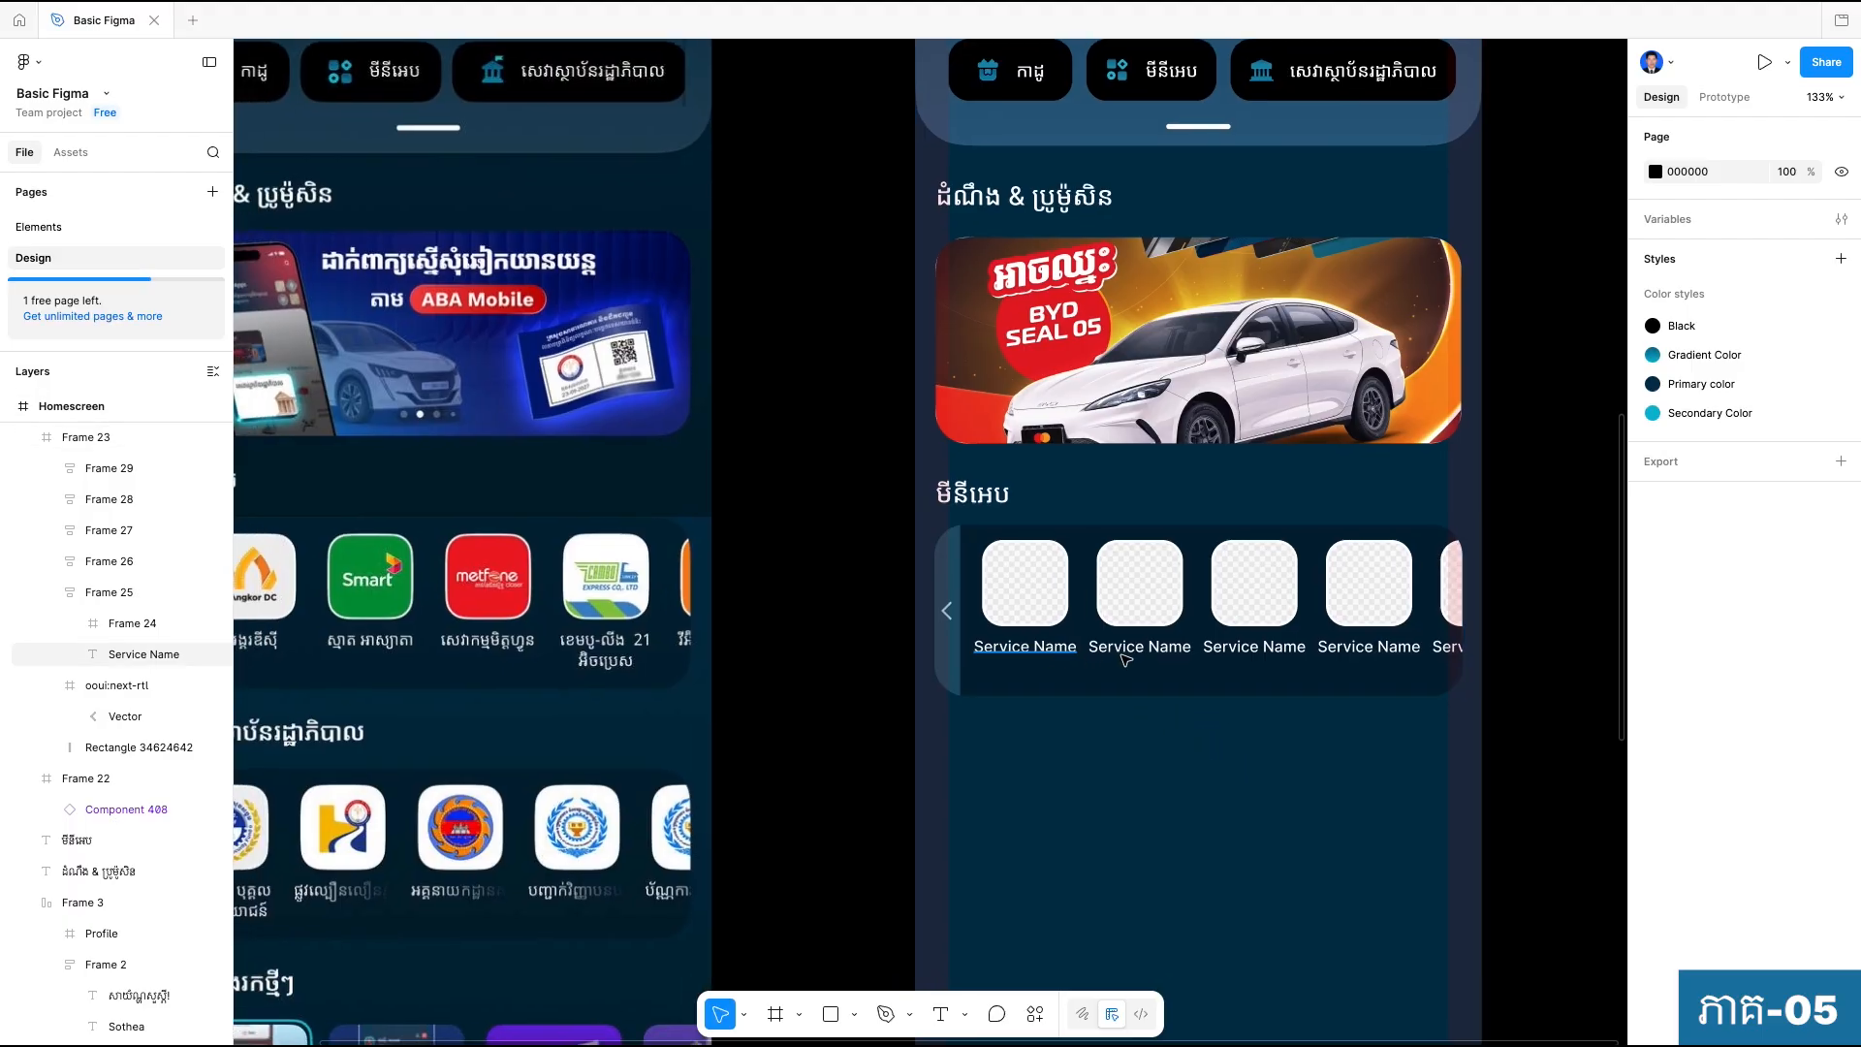
click(1051, 656)
shift+click(1158, 648)
shift+click(1250, 647)
shift+click(1388, 654)
shift+click(1445, 647)
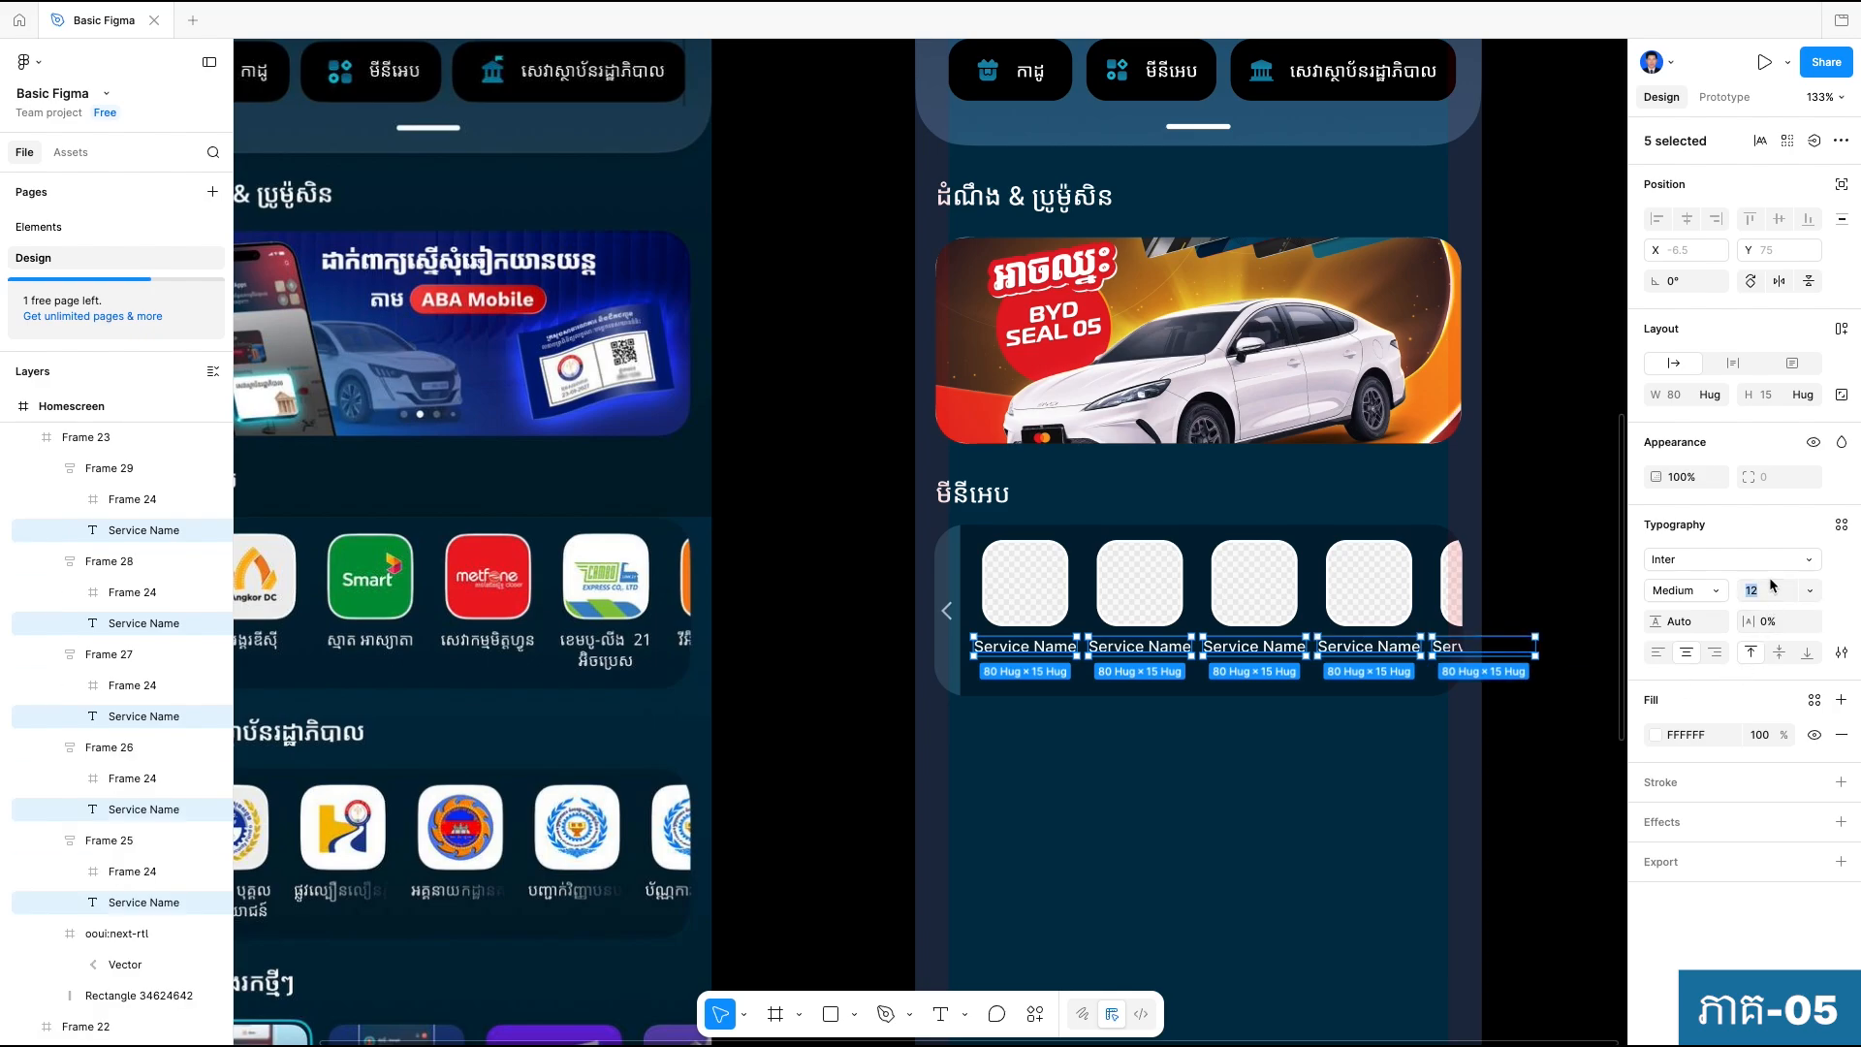
key(Down)
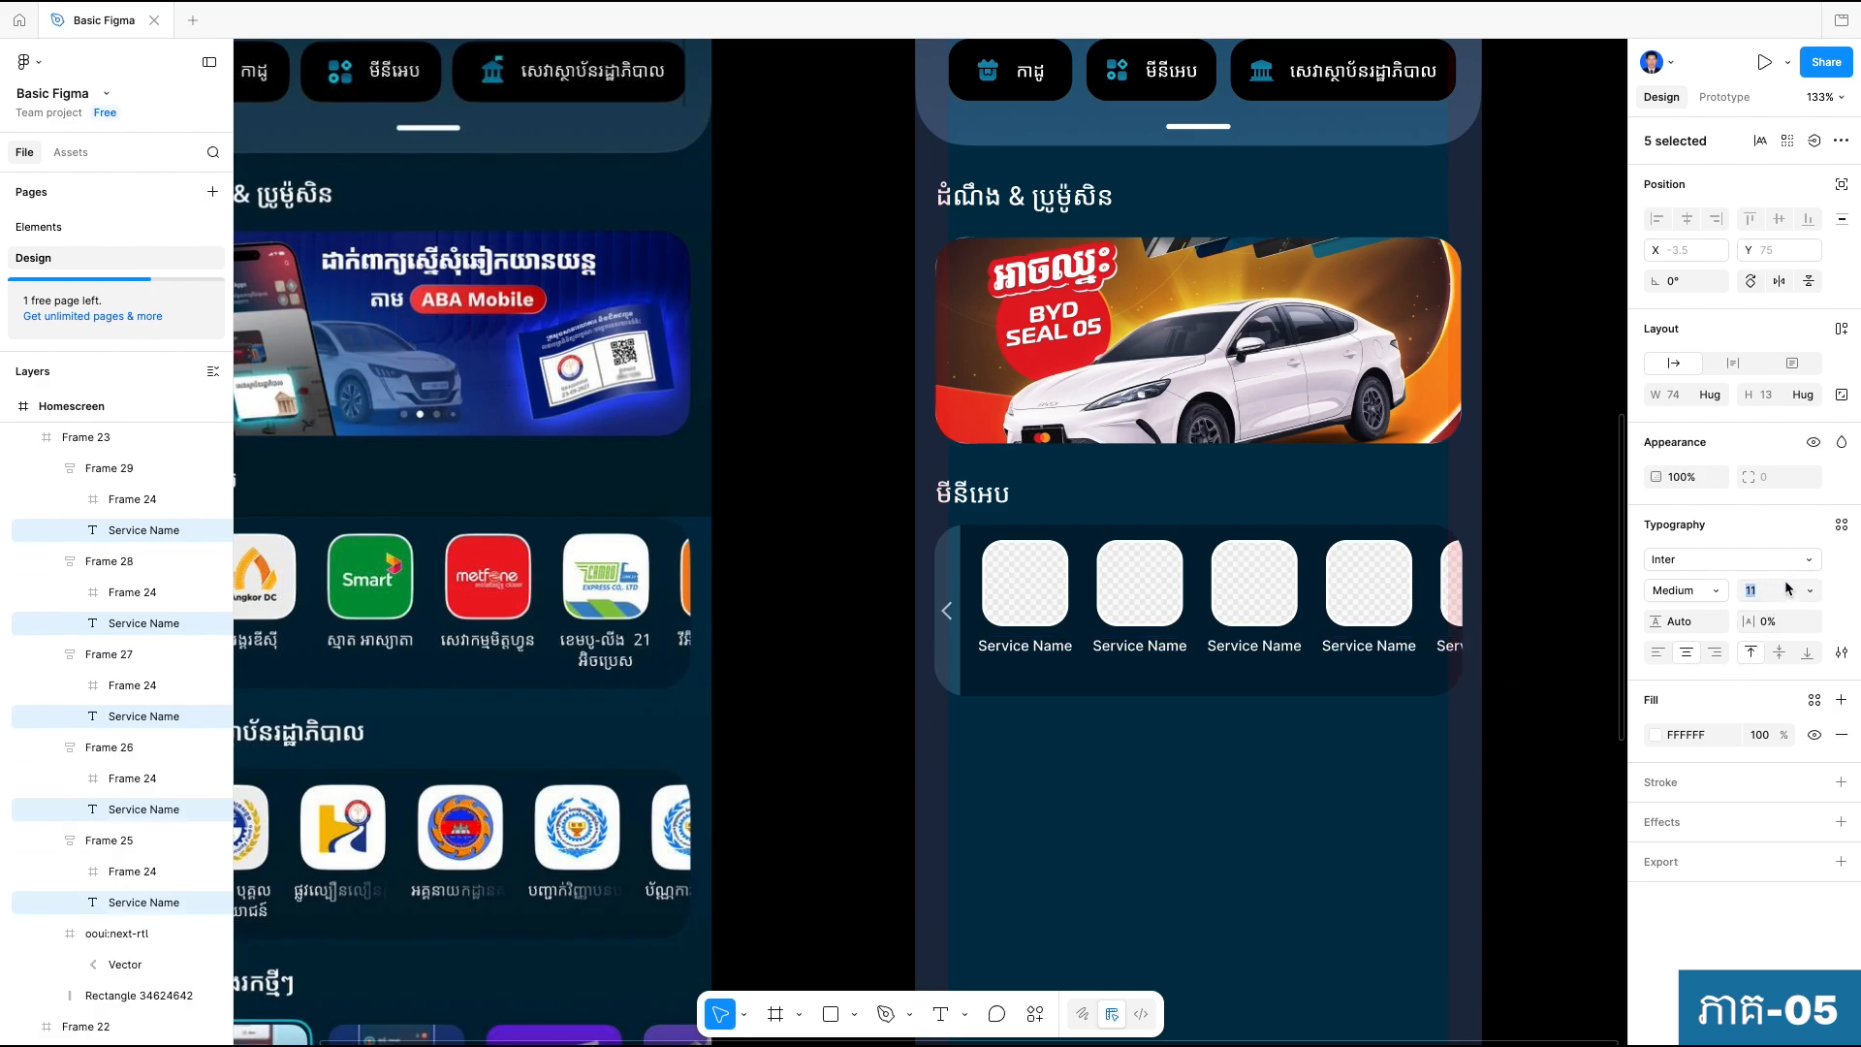
key(Down)
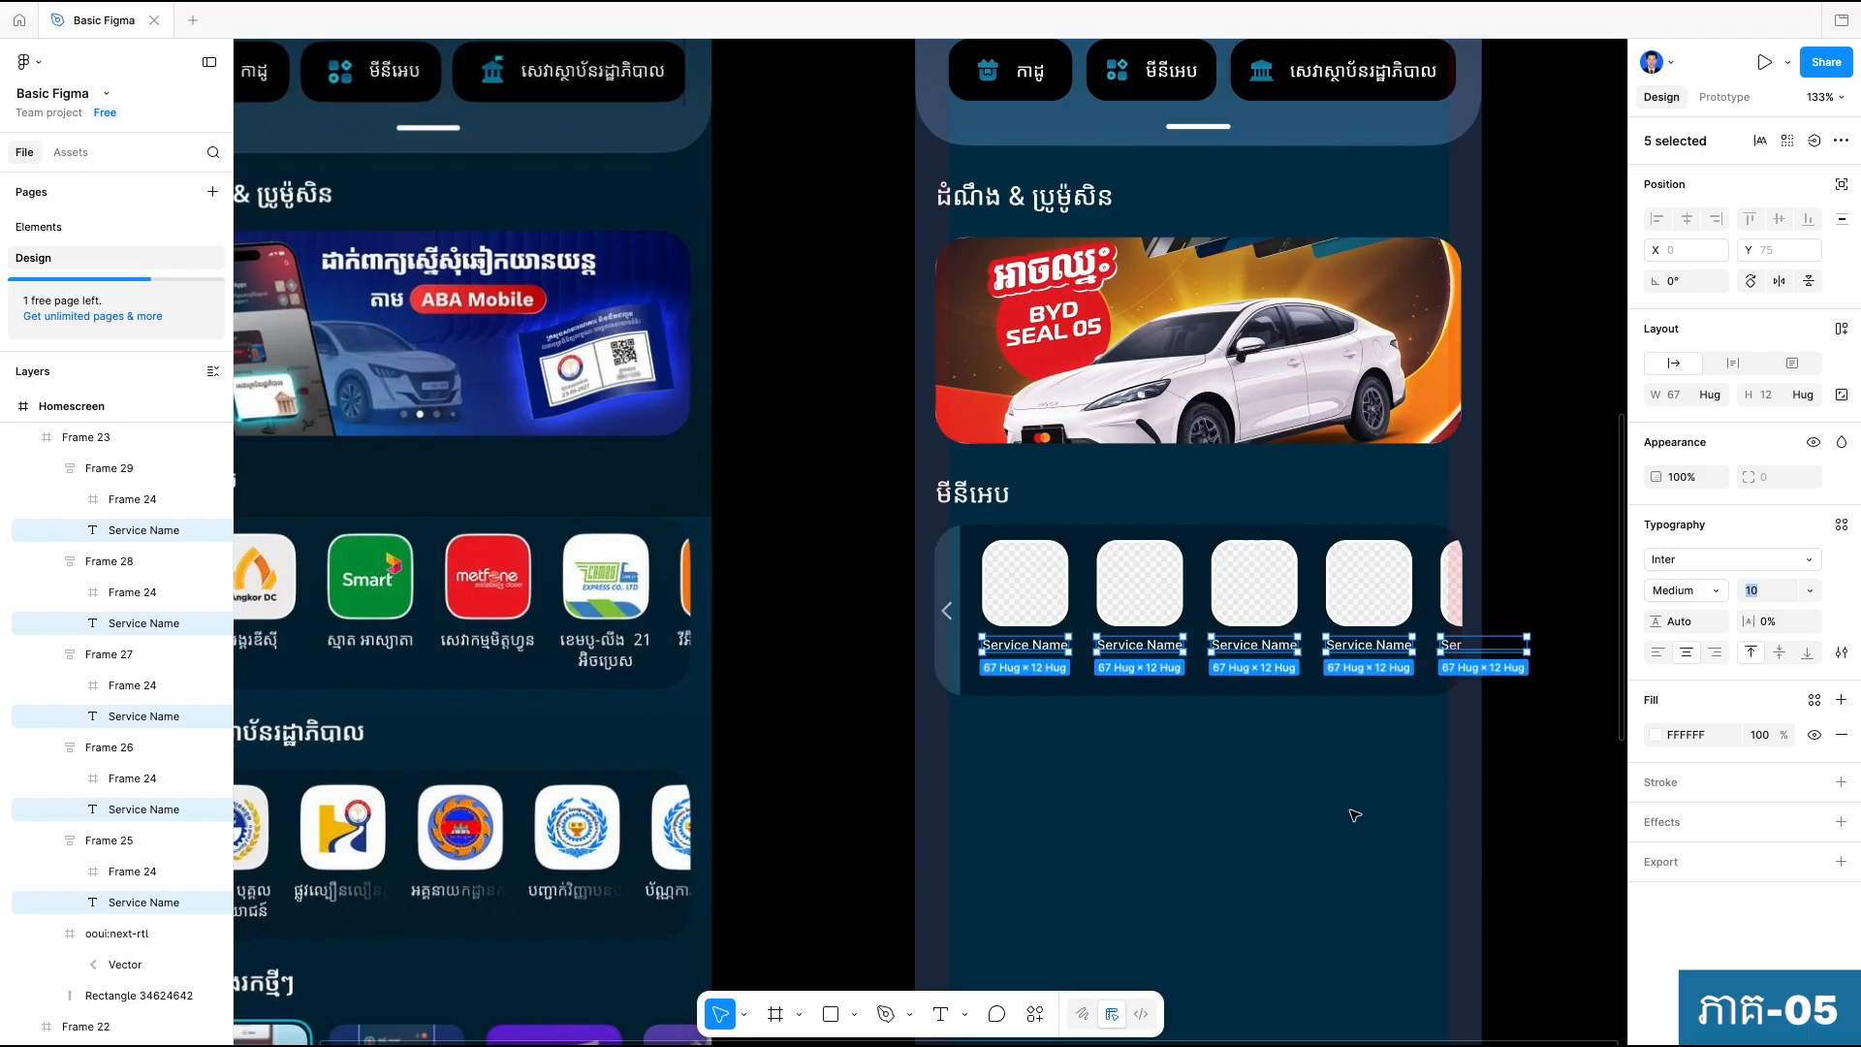
click(1350, 815)
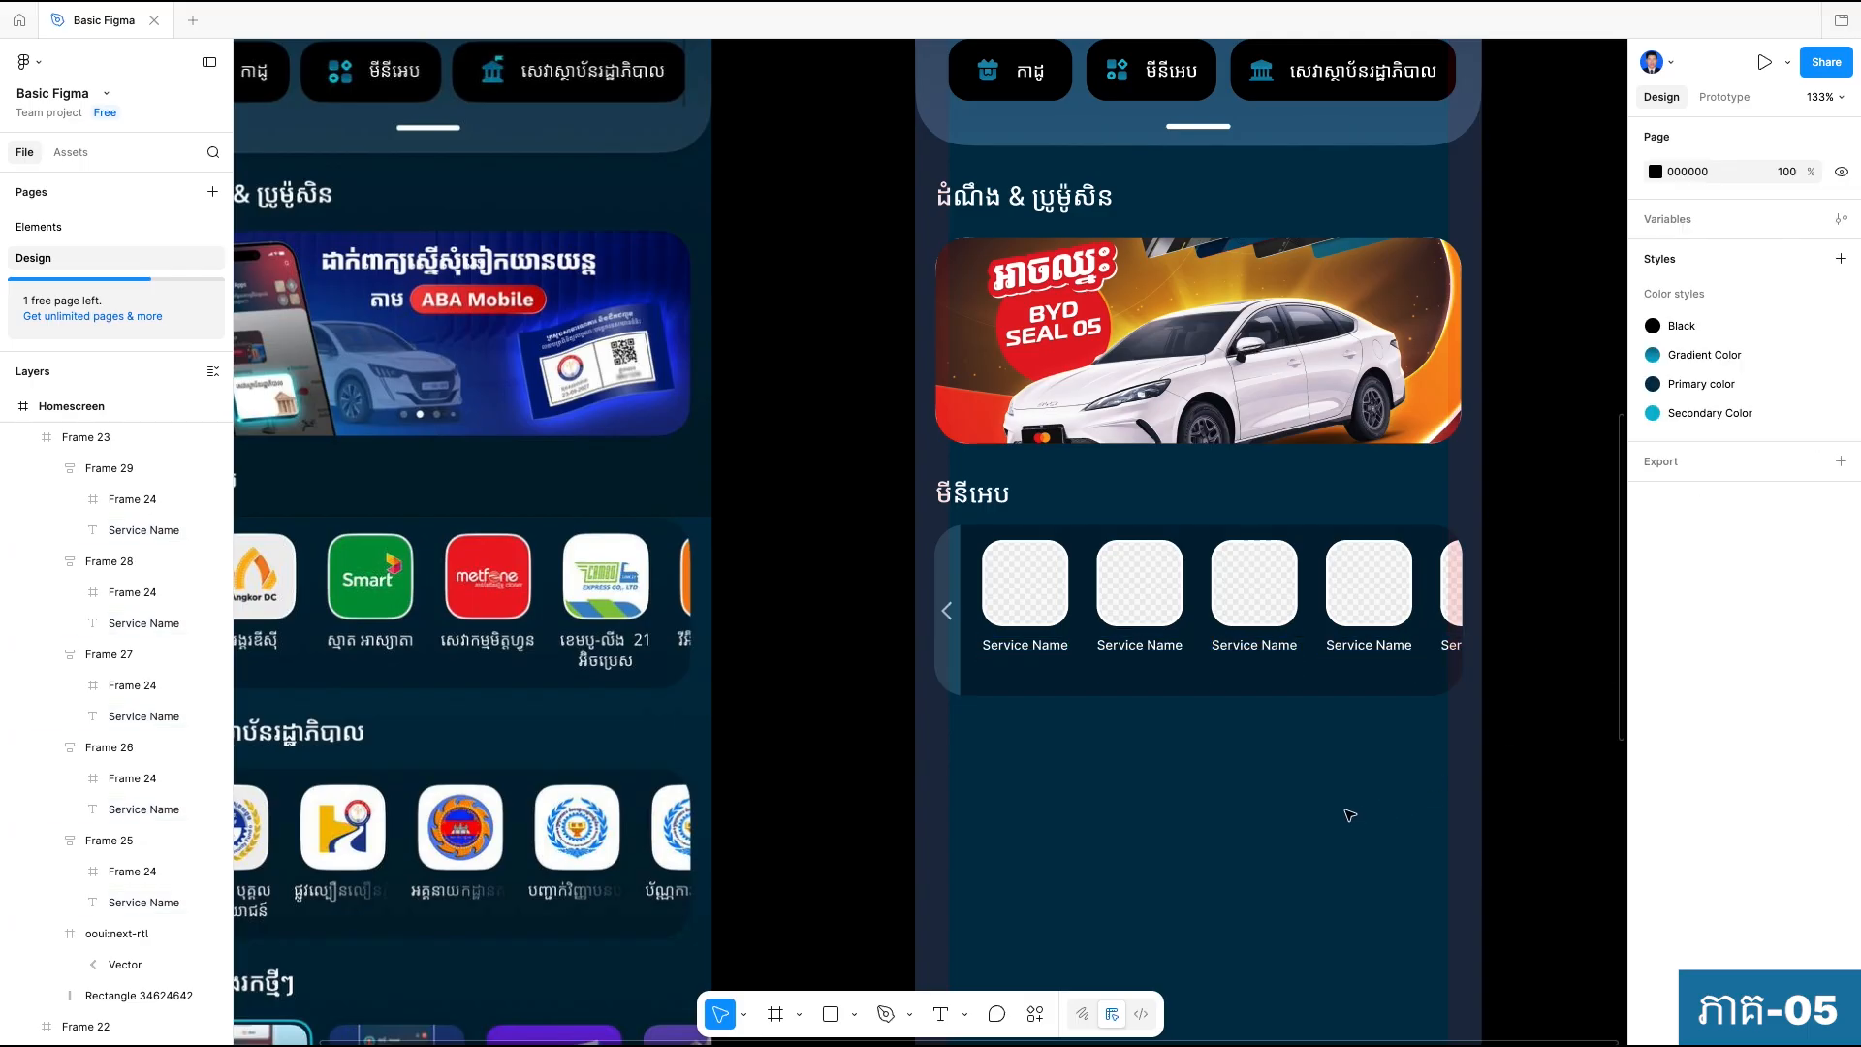
Duplicate the mini-app heading together with its panel and place the copy directly beneath the first section.
scroll(1350, 815, down, 3)
scroll(1357, 679, down, 1)
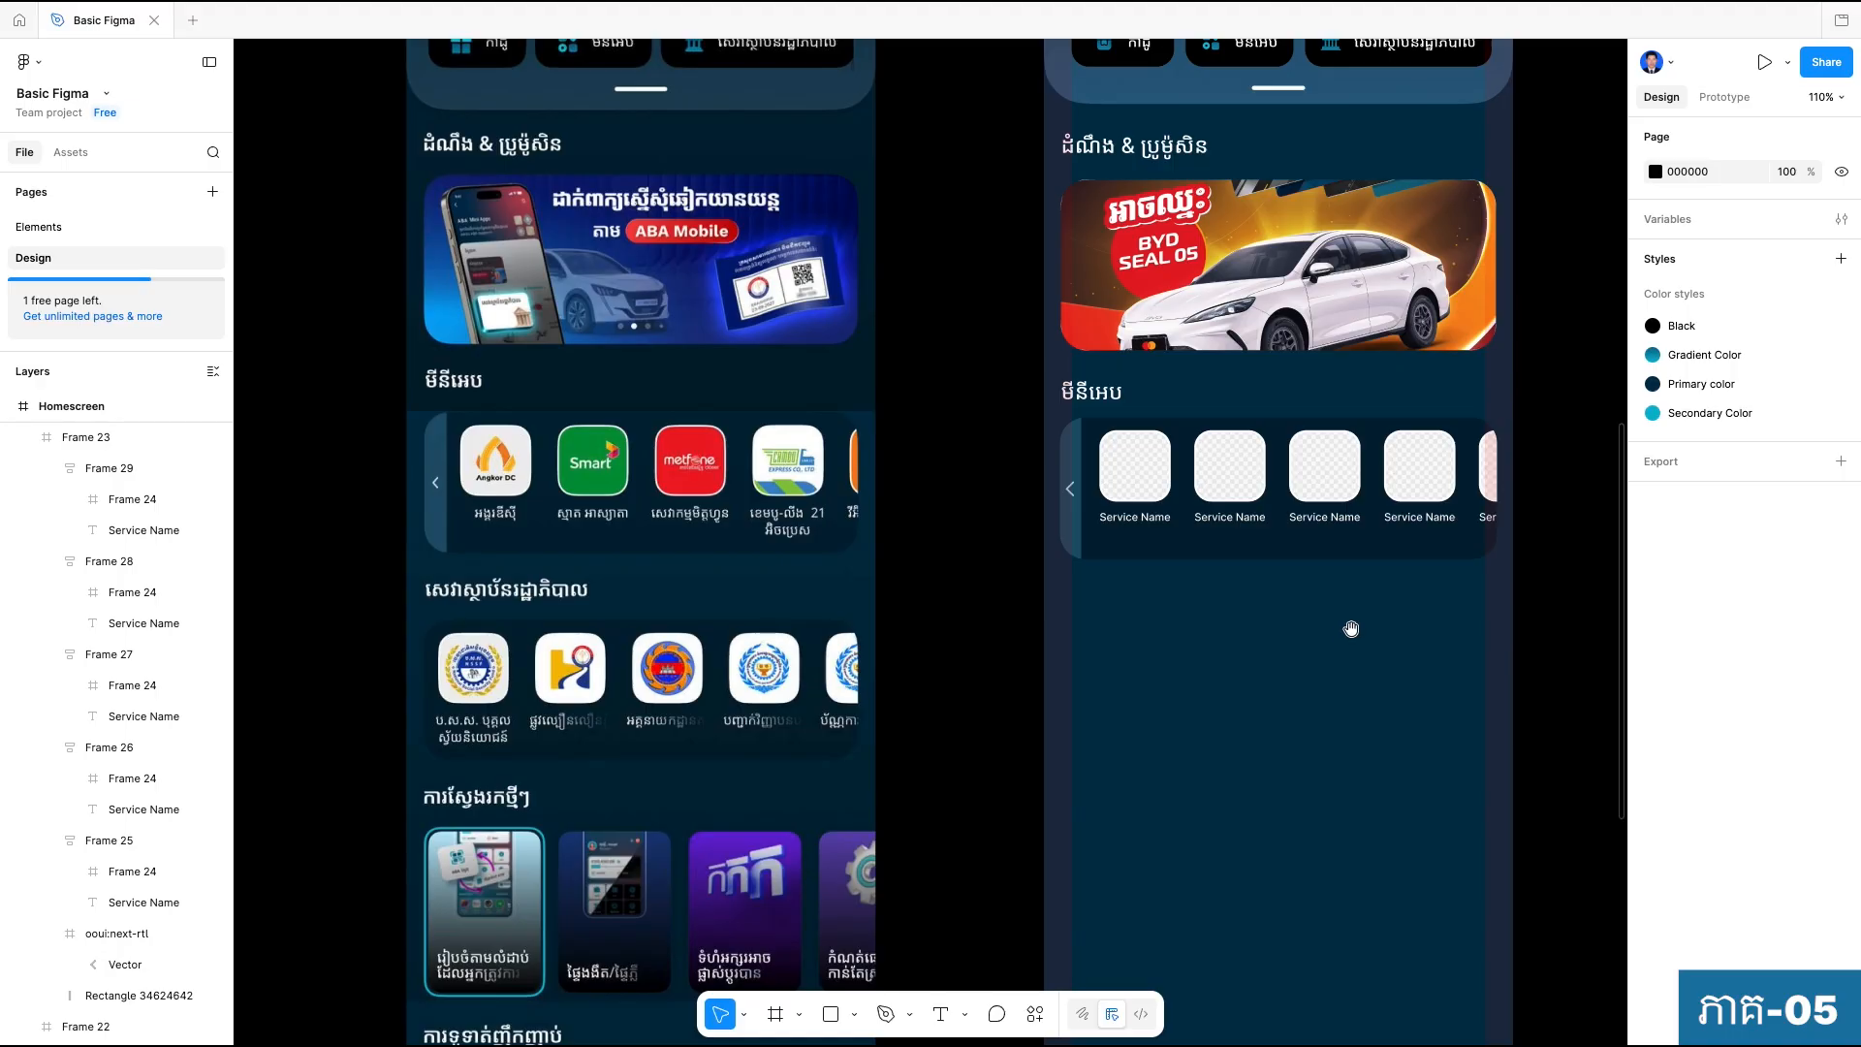
drag(1338, 659, 1008, 380)
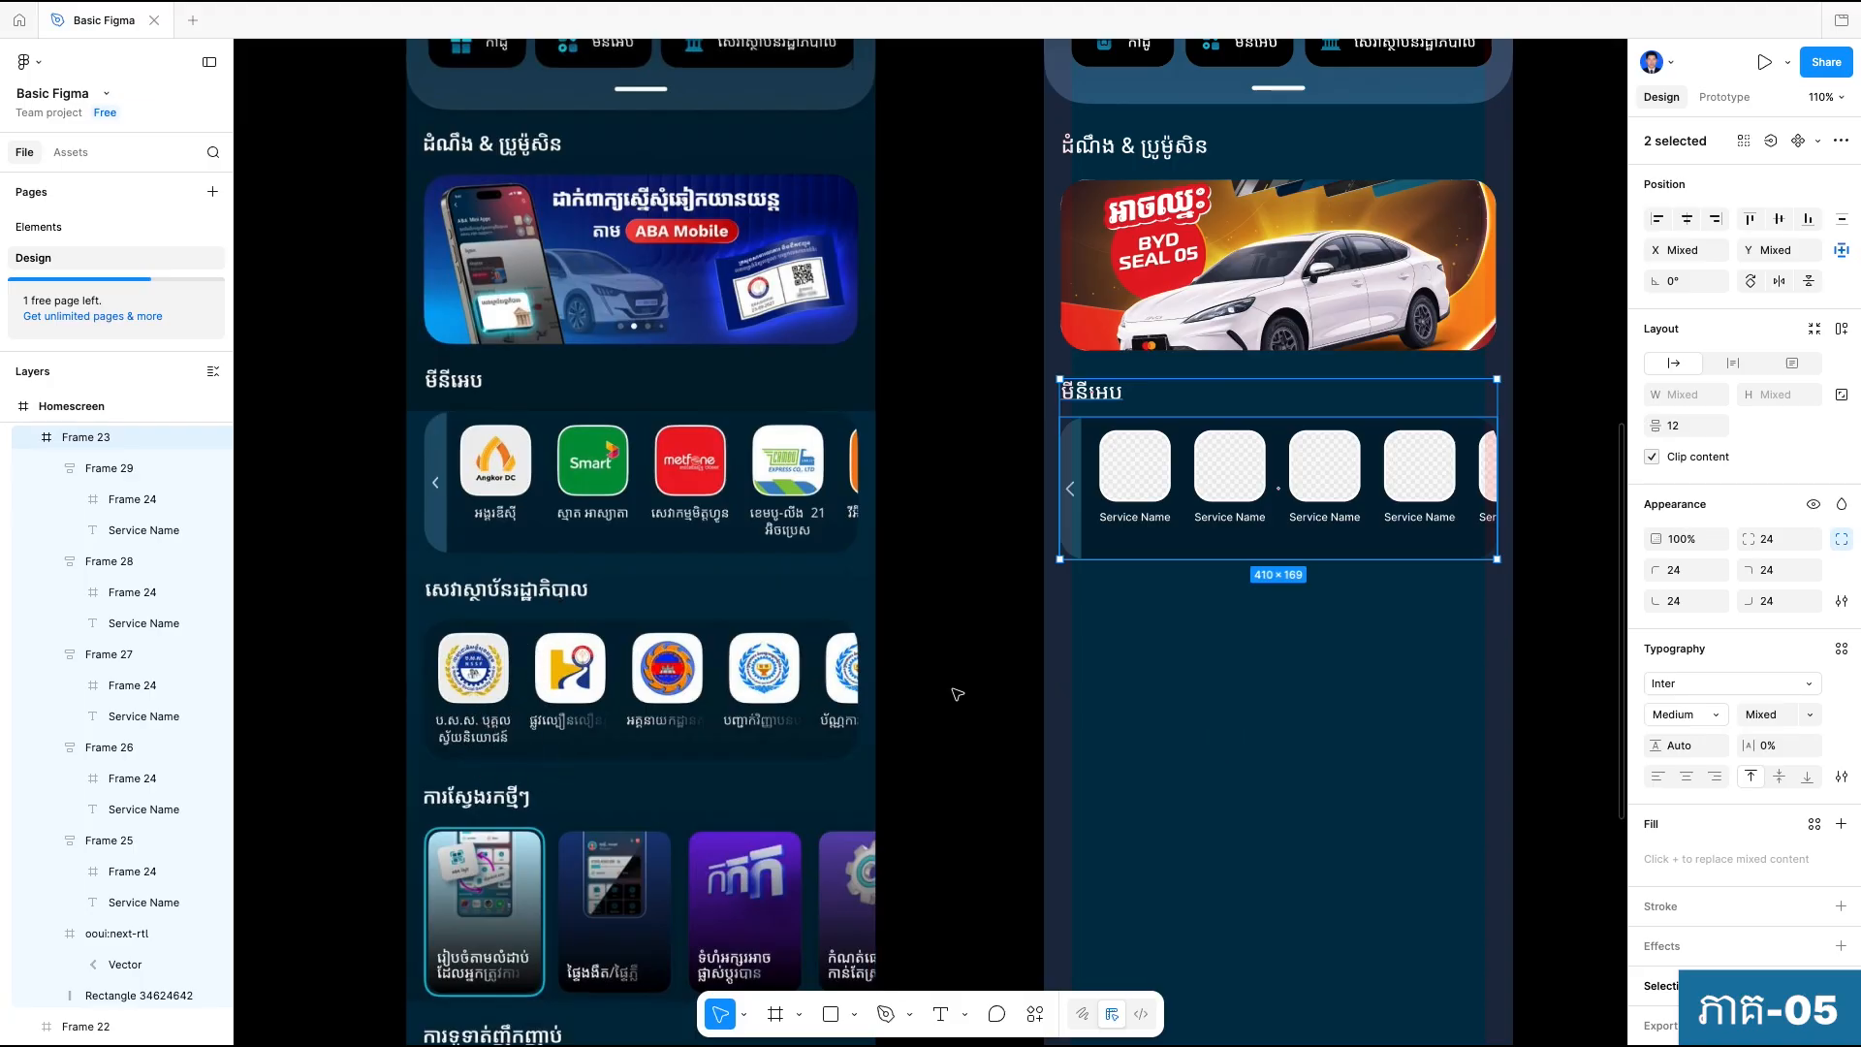
drag(1142, 457, 1144, 660)
click(1205, 779)
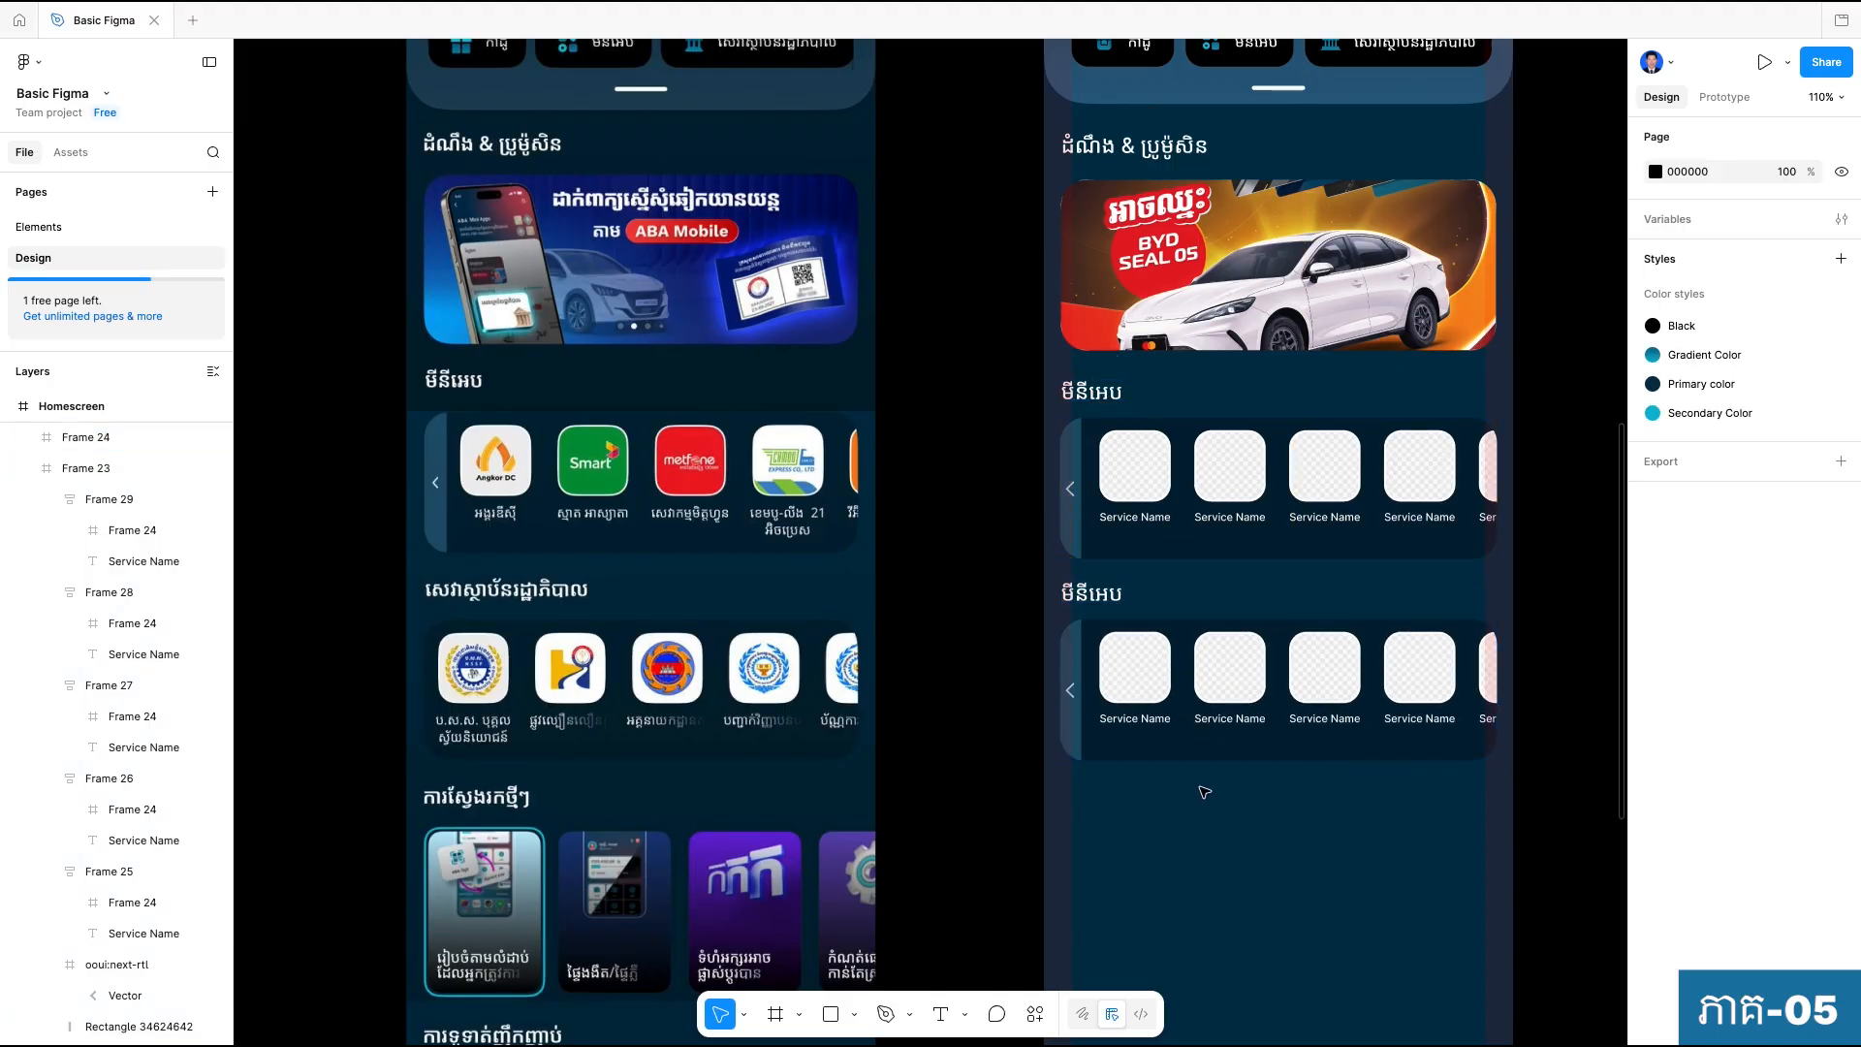
Delete the edge strip and its chevron from the duplicated lower panel.
ctrl+scroll(1070, 743, up, 3)
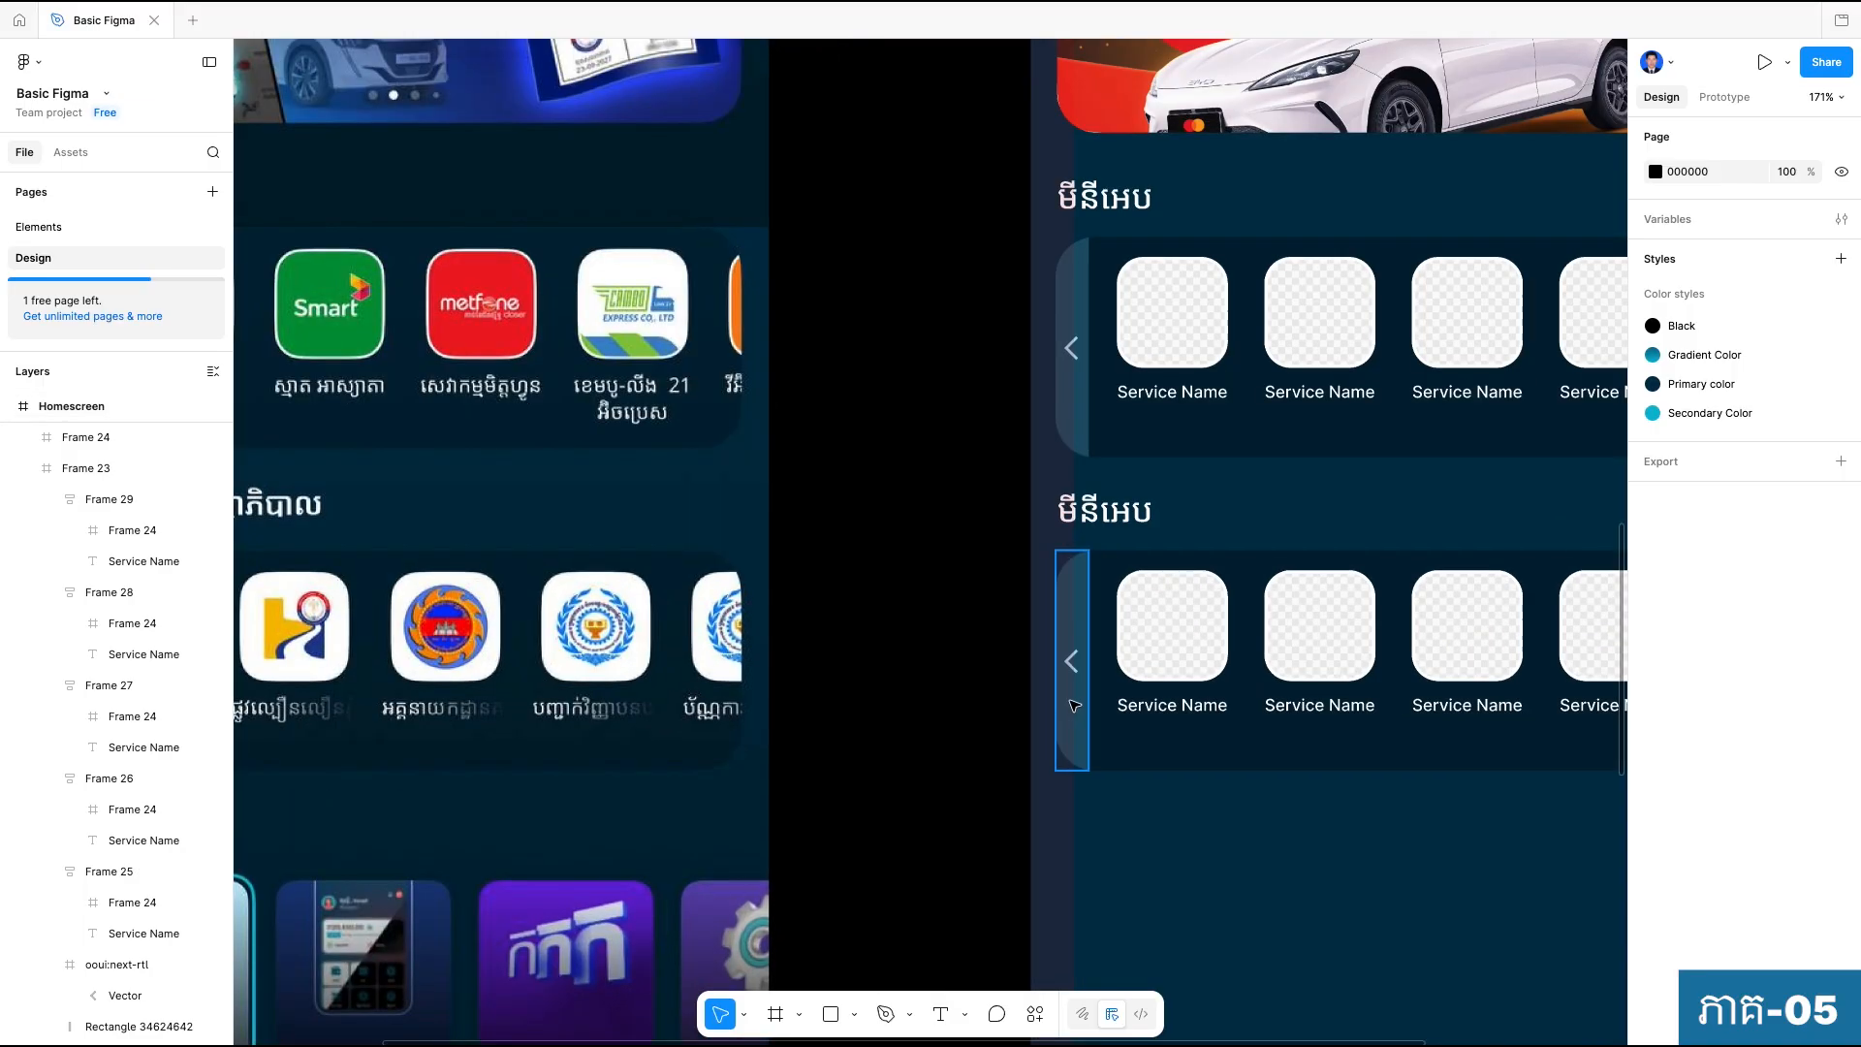
click(1073, 706)
key(Delete)
double_click(1073, 663)
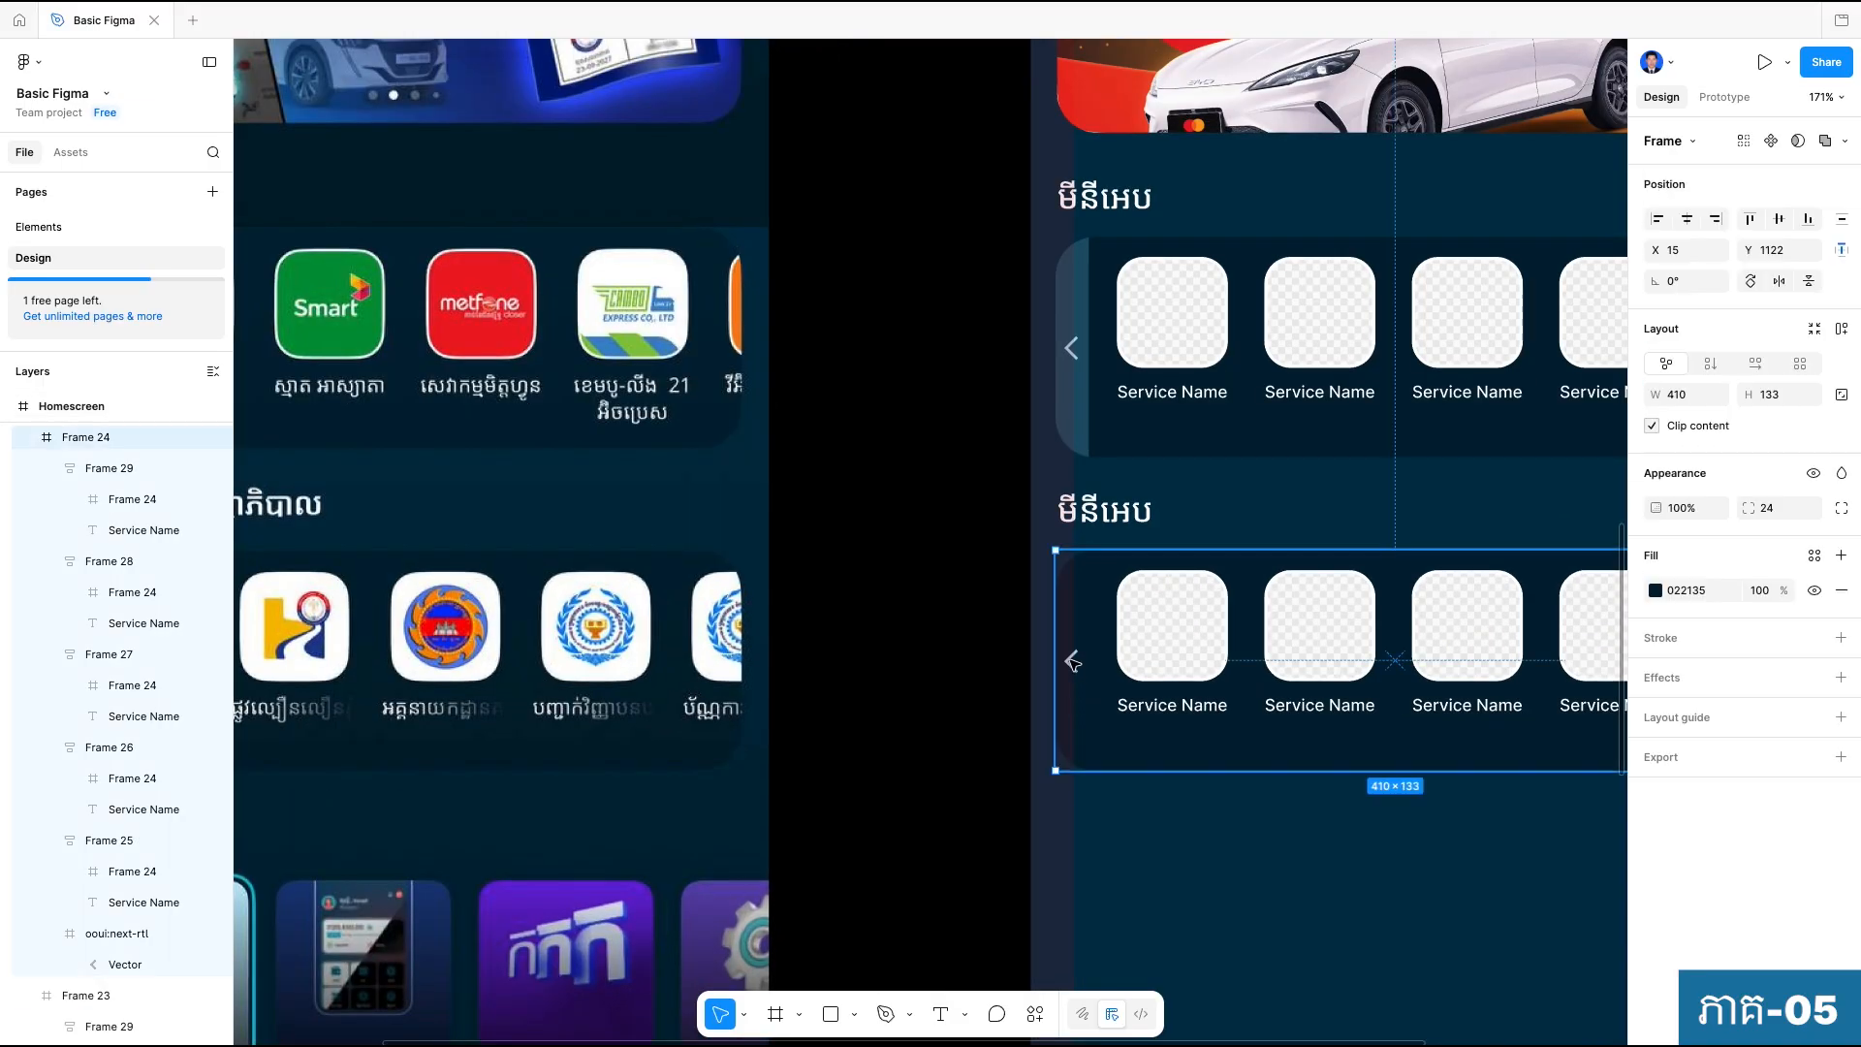
key(Delete)
Change the heading of the duplicated section to "សេវាស្ថាប័នរដ្ឋាភិបាល".
ctrl+scroll(1075, 668, down, 1)
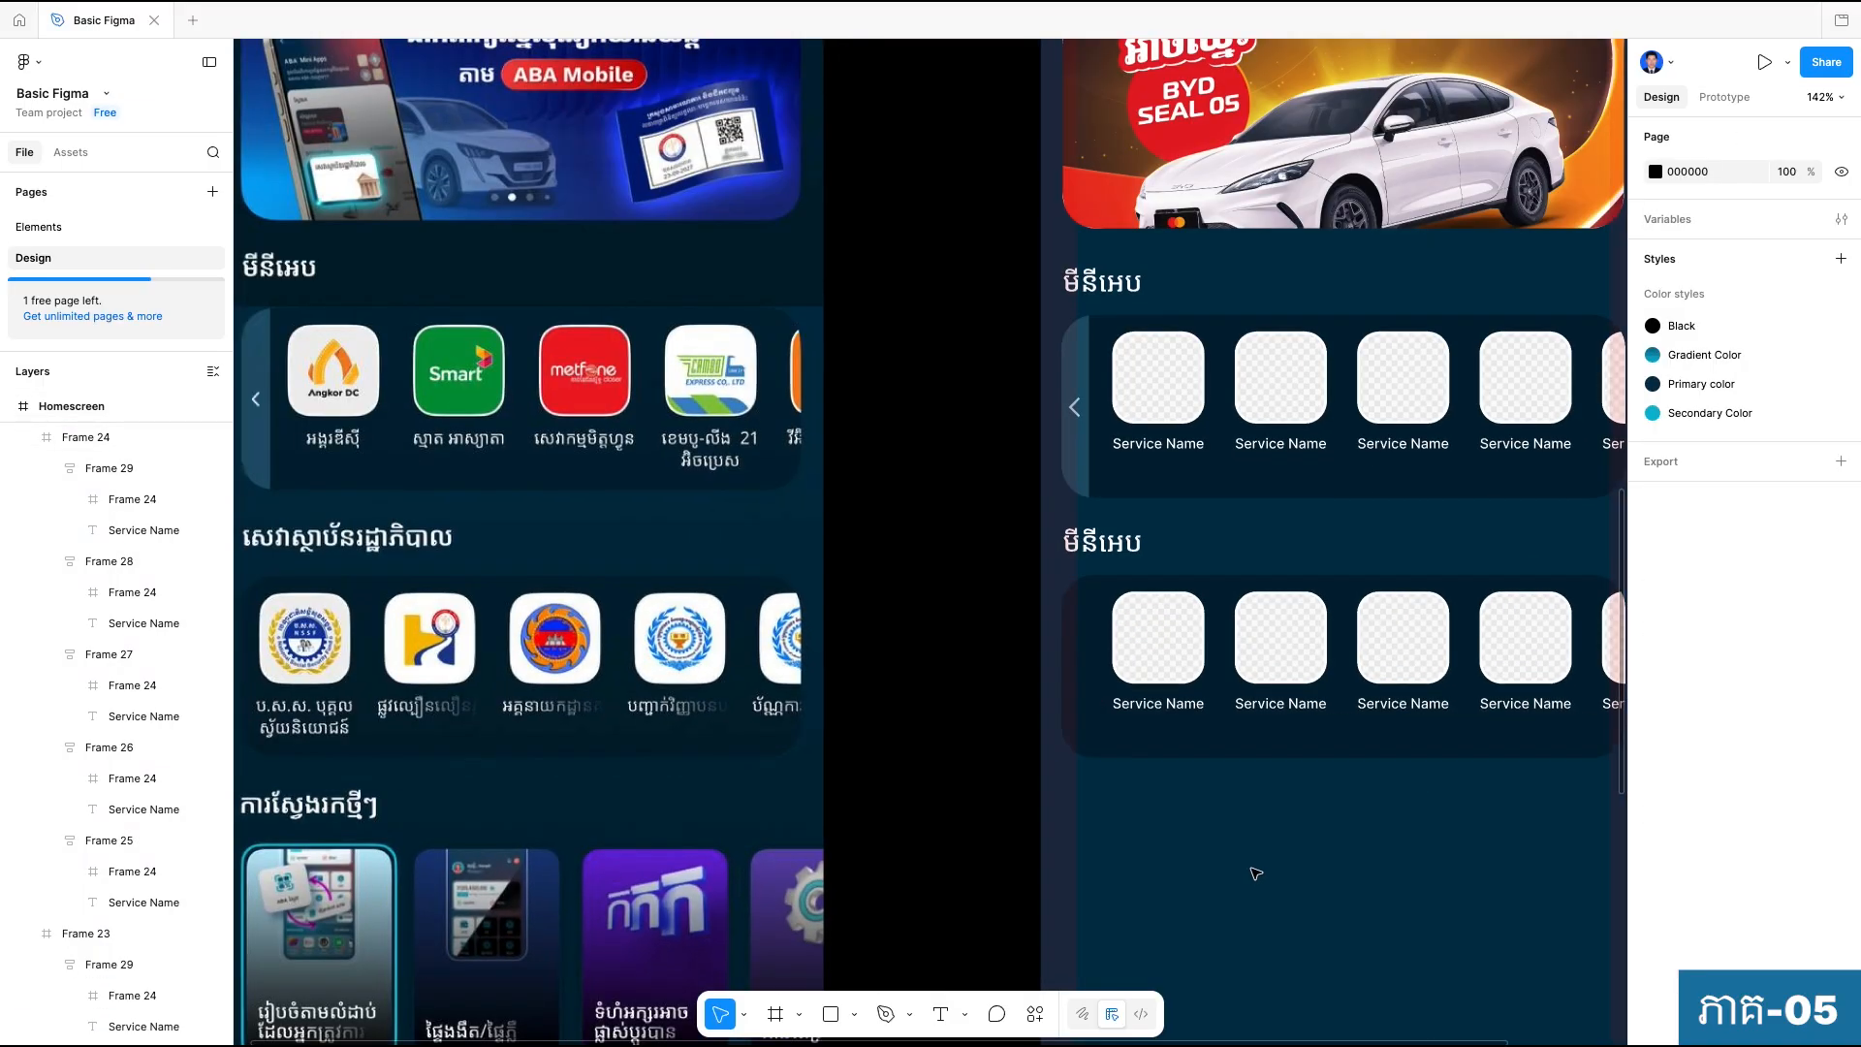
drag(1230, 848, 1239, 782)
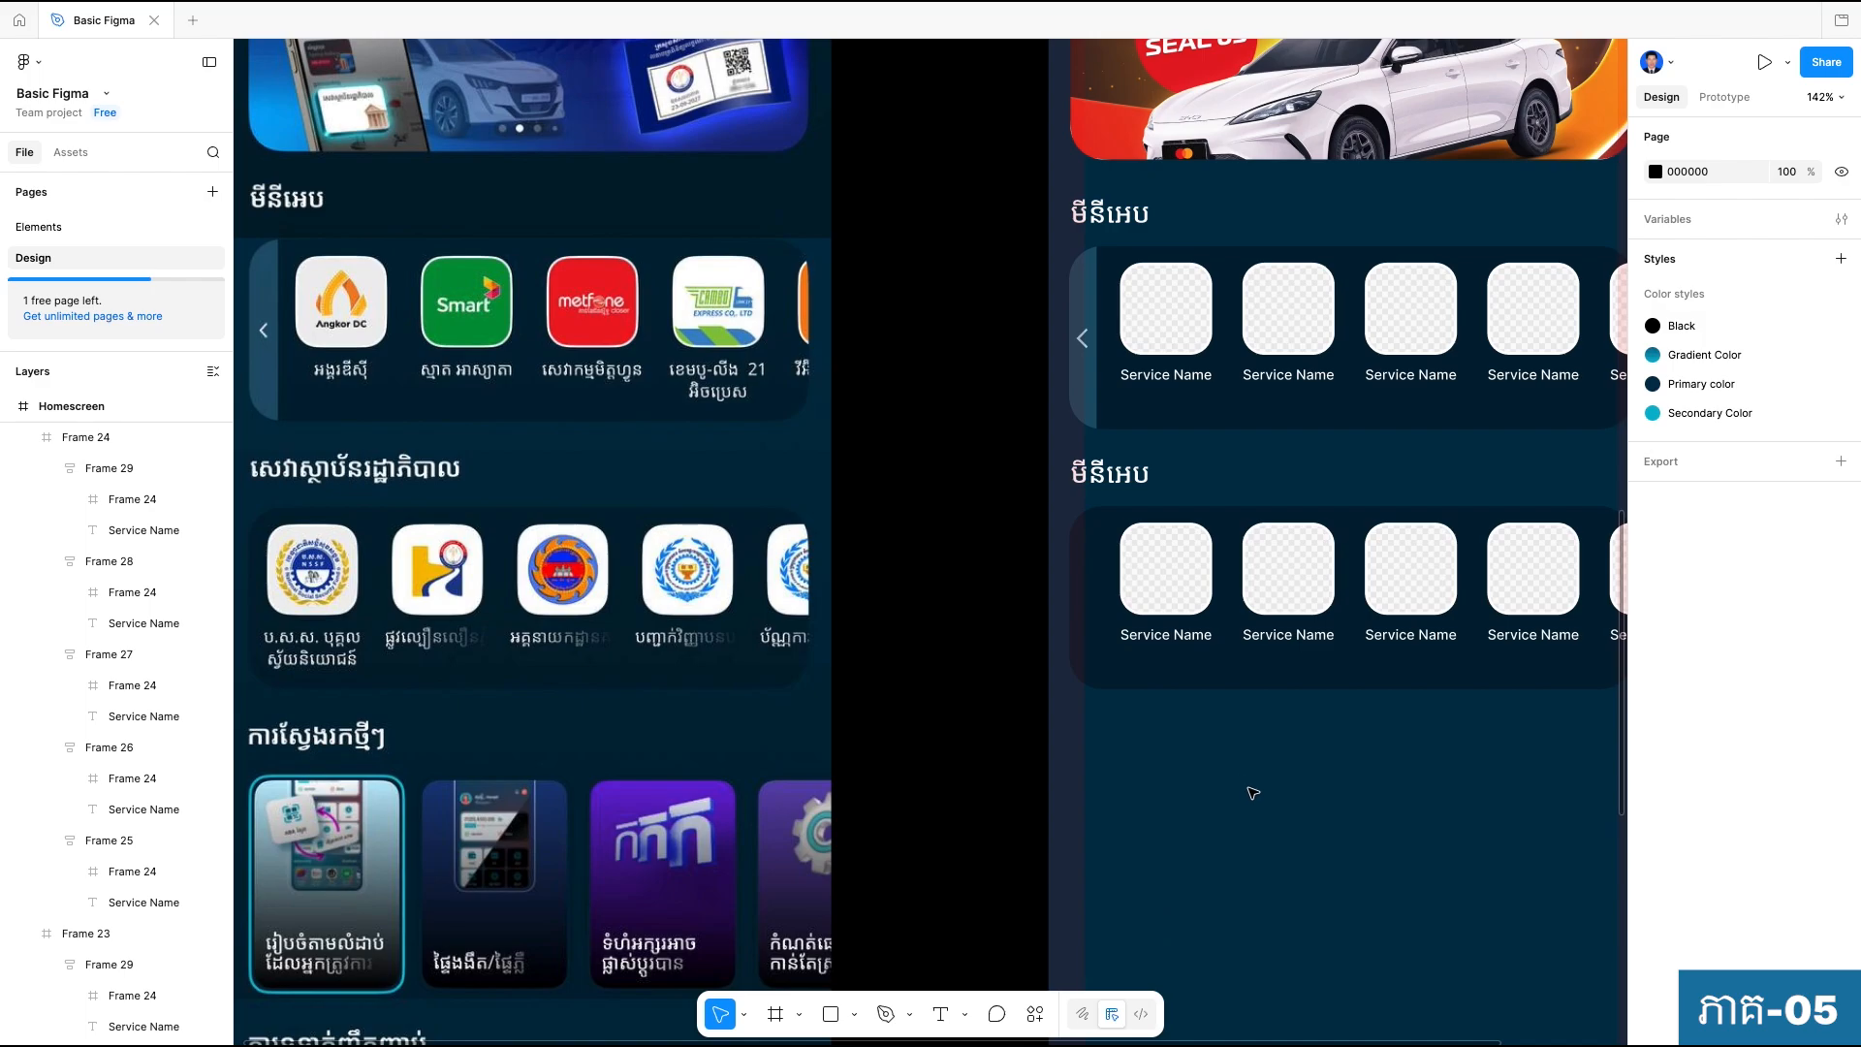
click(1108, 472)
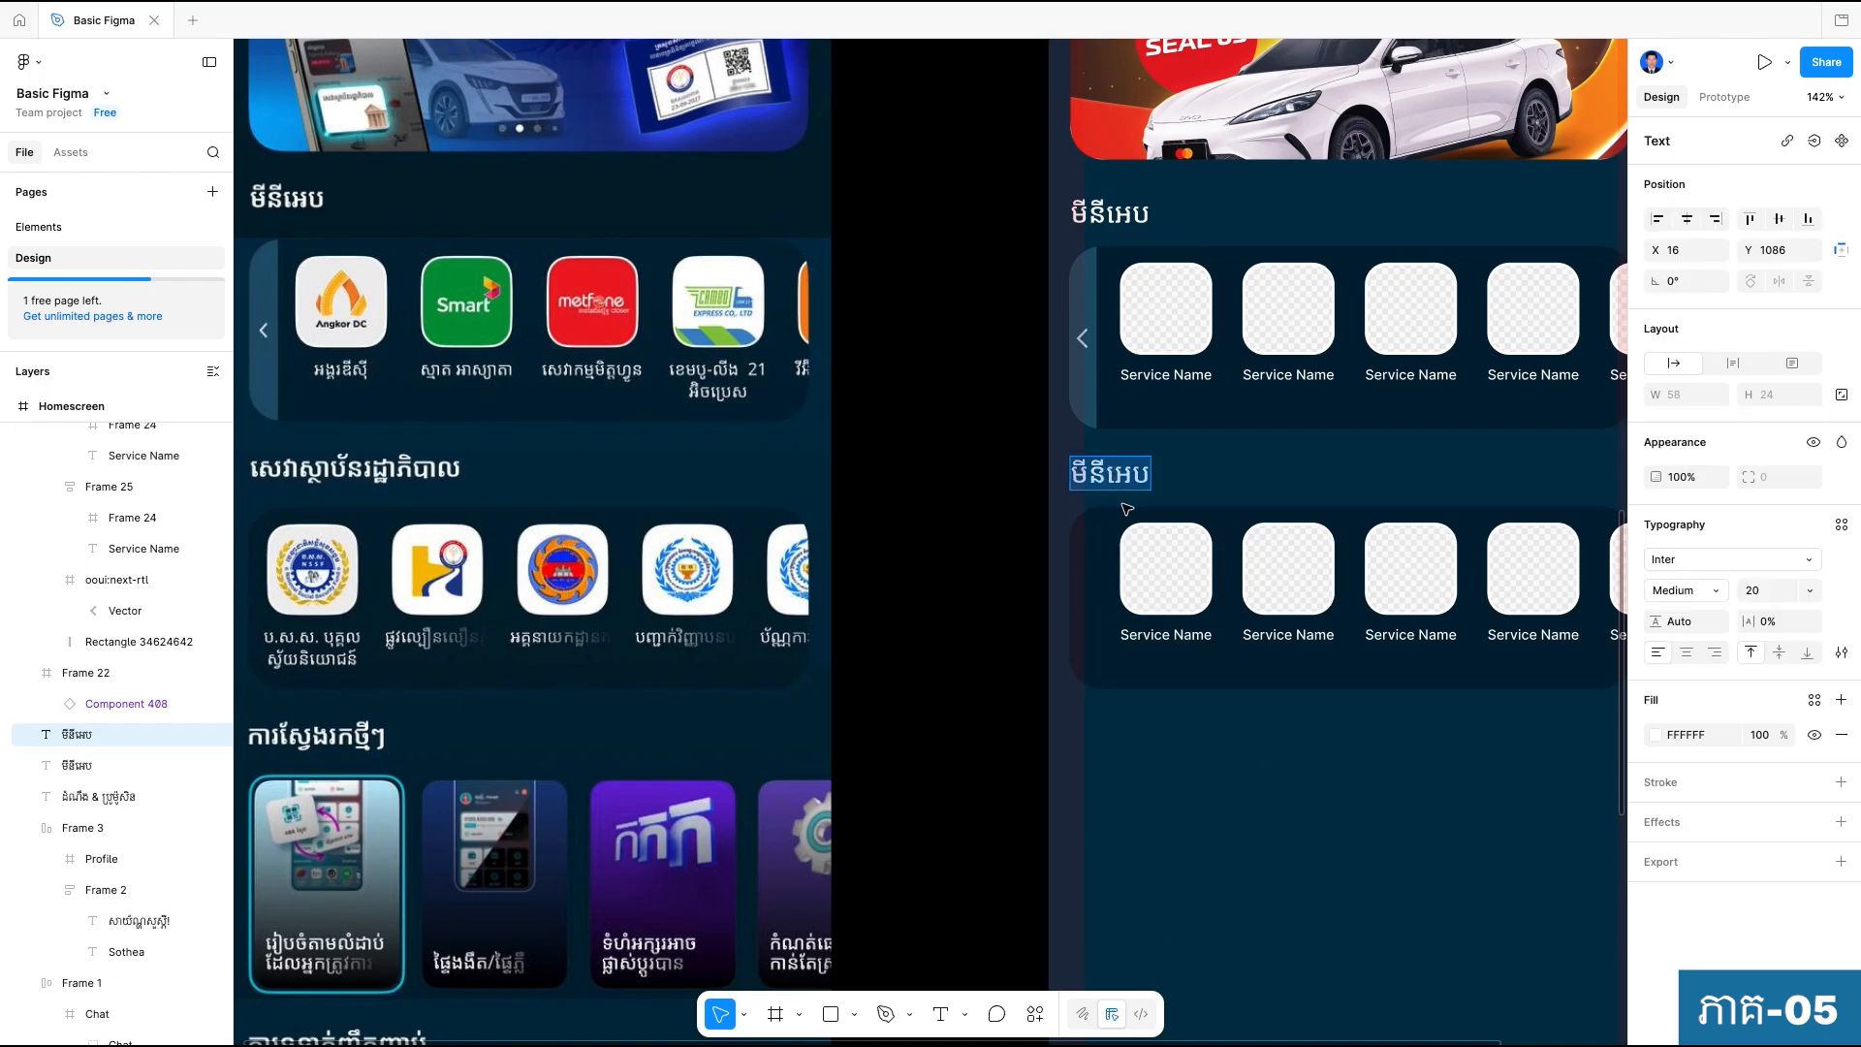
text(សេវ)
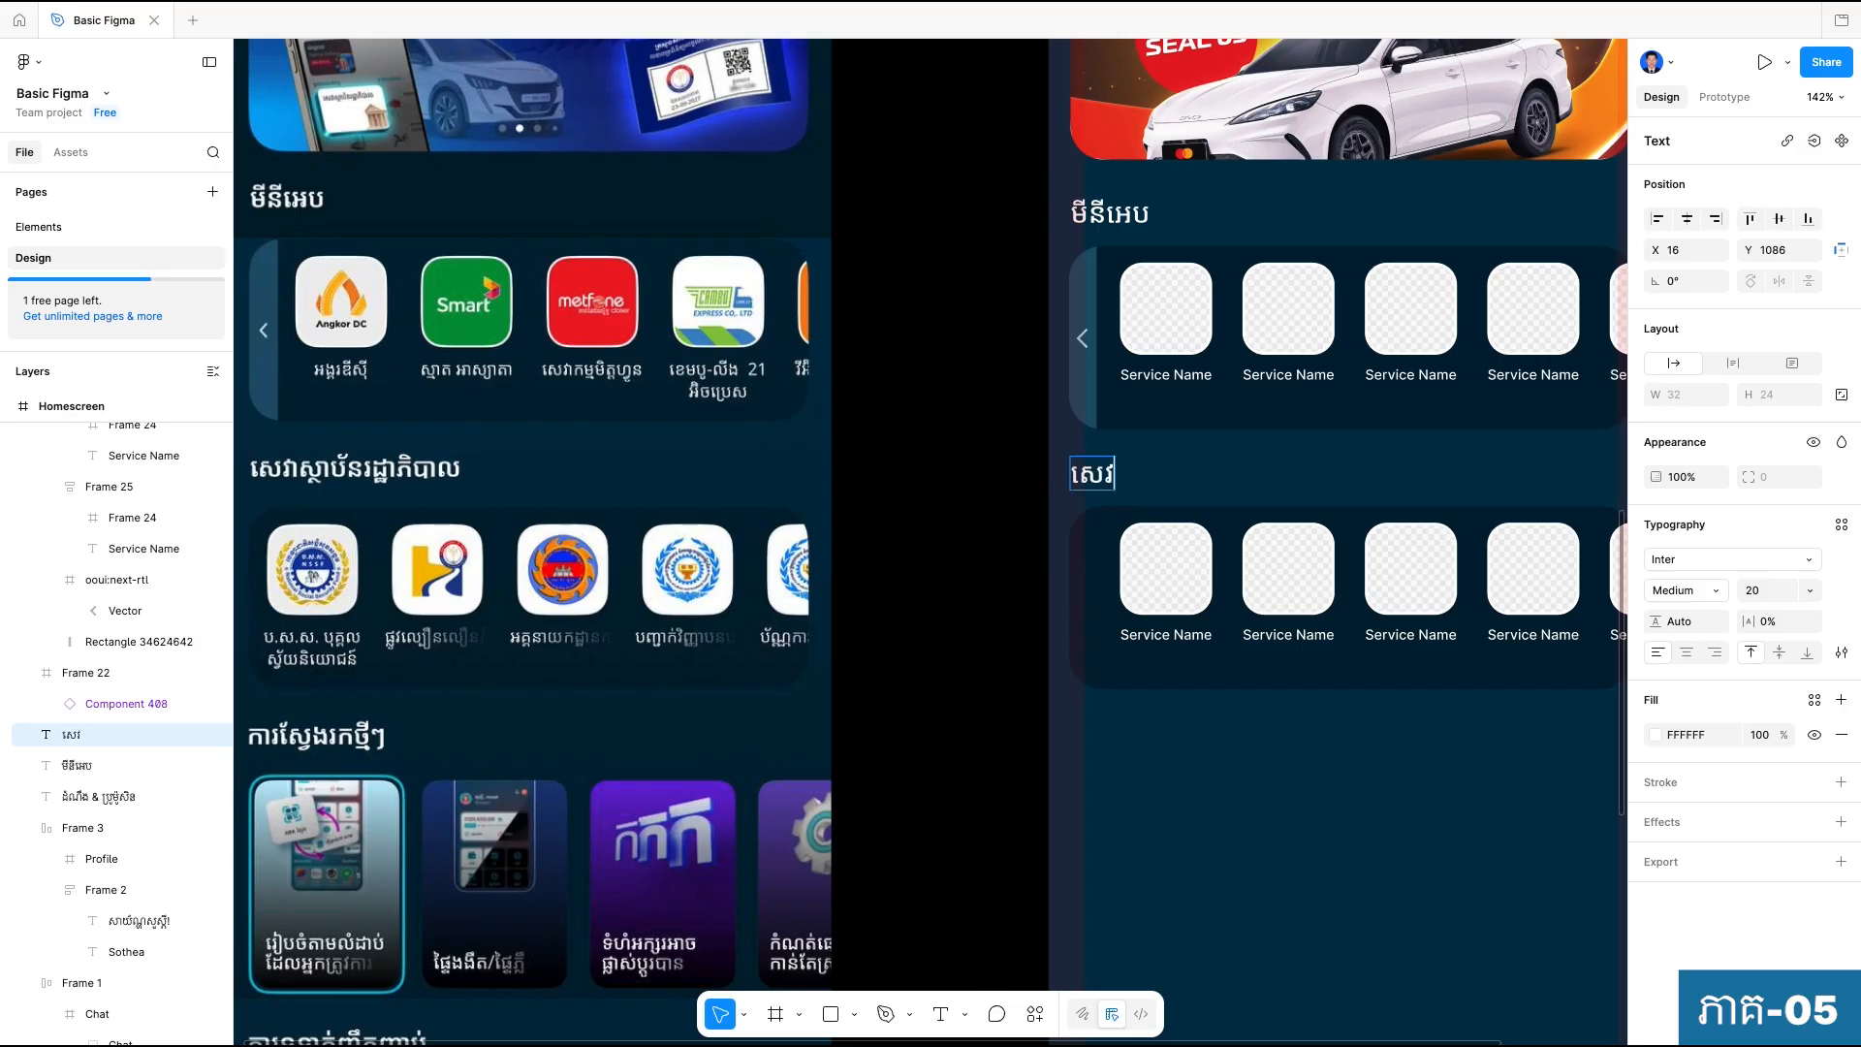
text(ាស្ថាប័យ)
key(BackSpace)
text(ន)
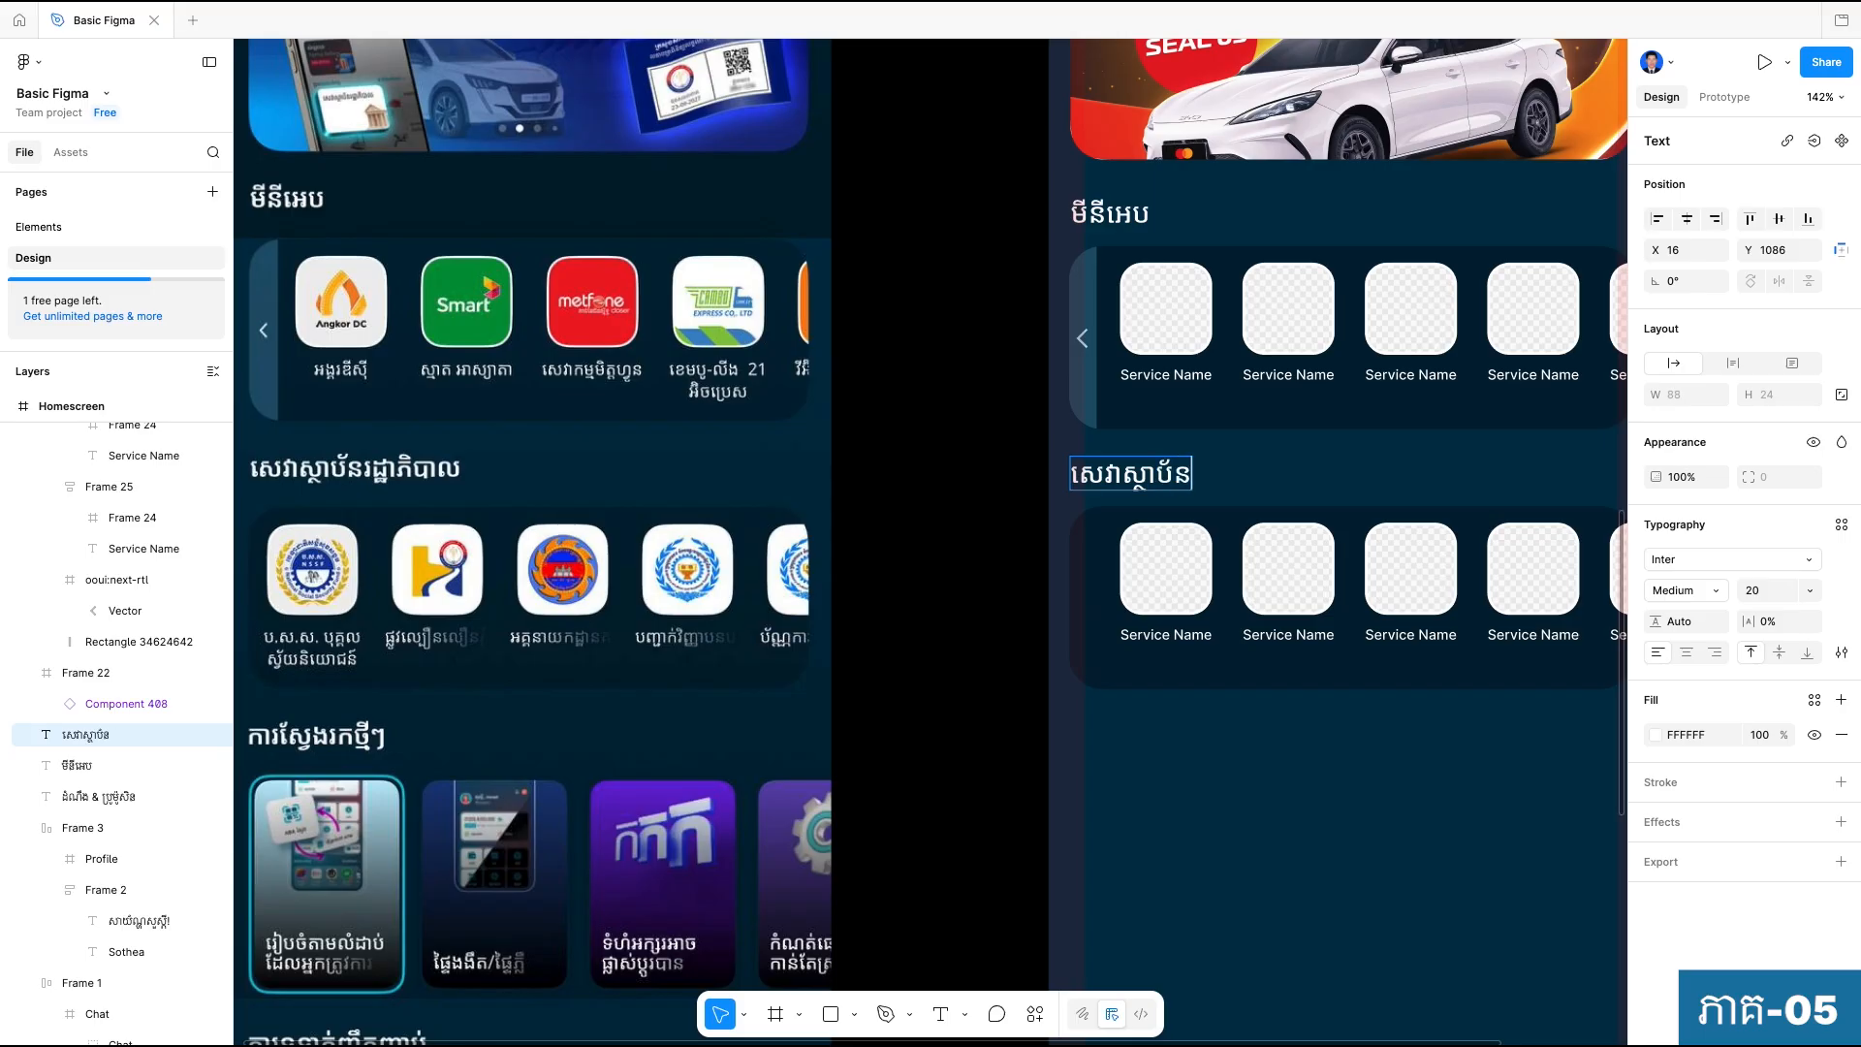
text(រដ្ឋាភិបាល)
click(1132, 520)
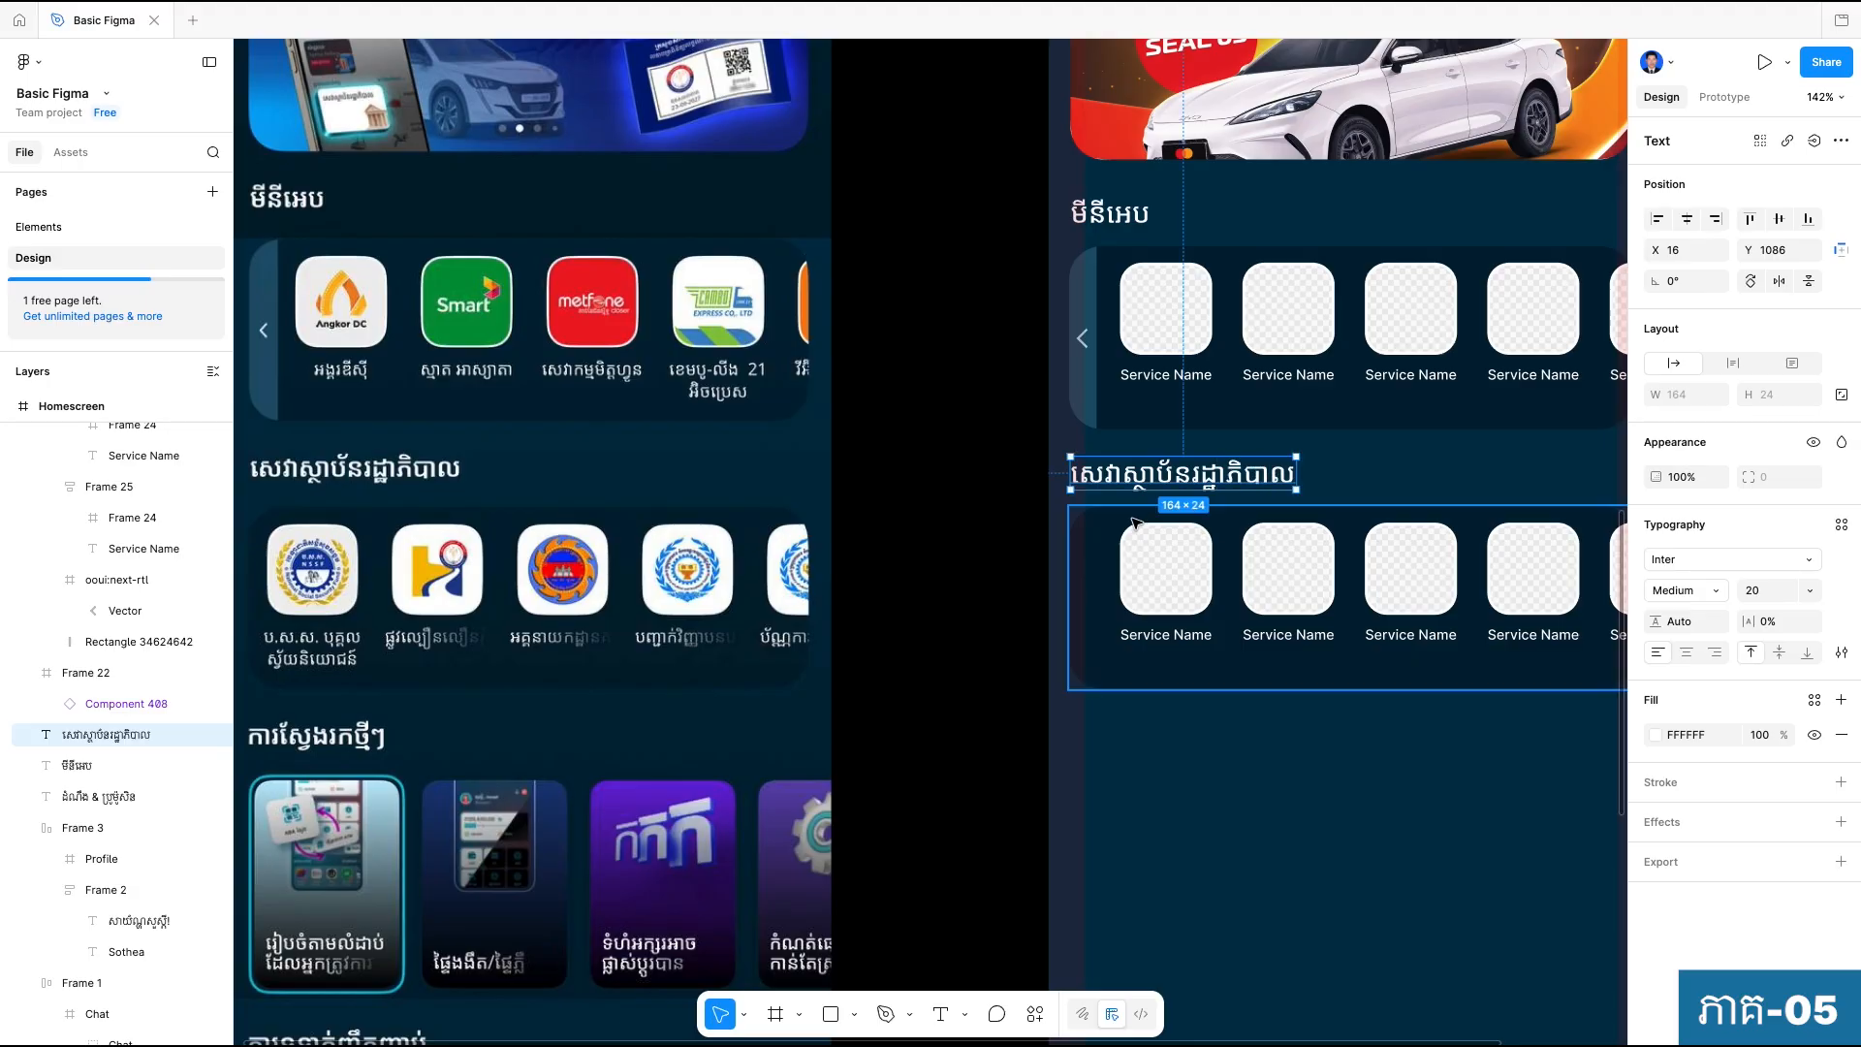
click(1404, 823)
Change the first government-services tile's label to "ផ្លូវល្បឿនលឿនភ្នំពេះ".
drag(1344, 906, 1360, 945)
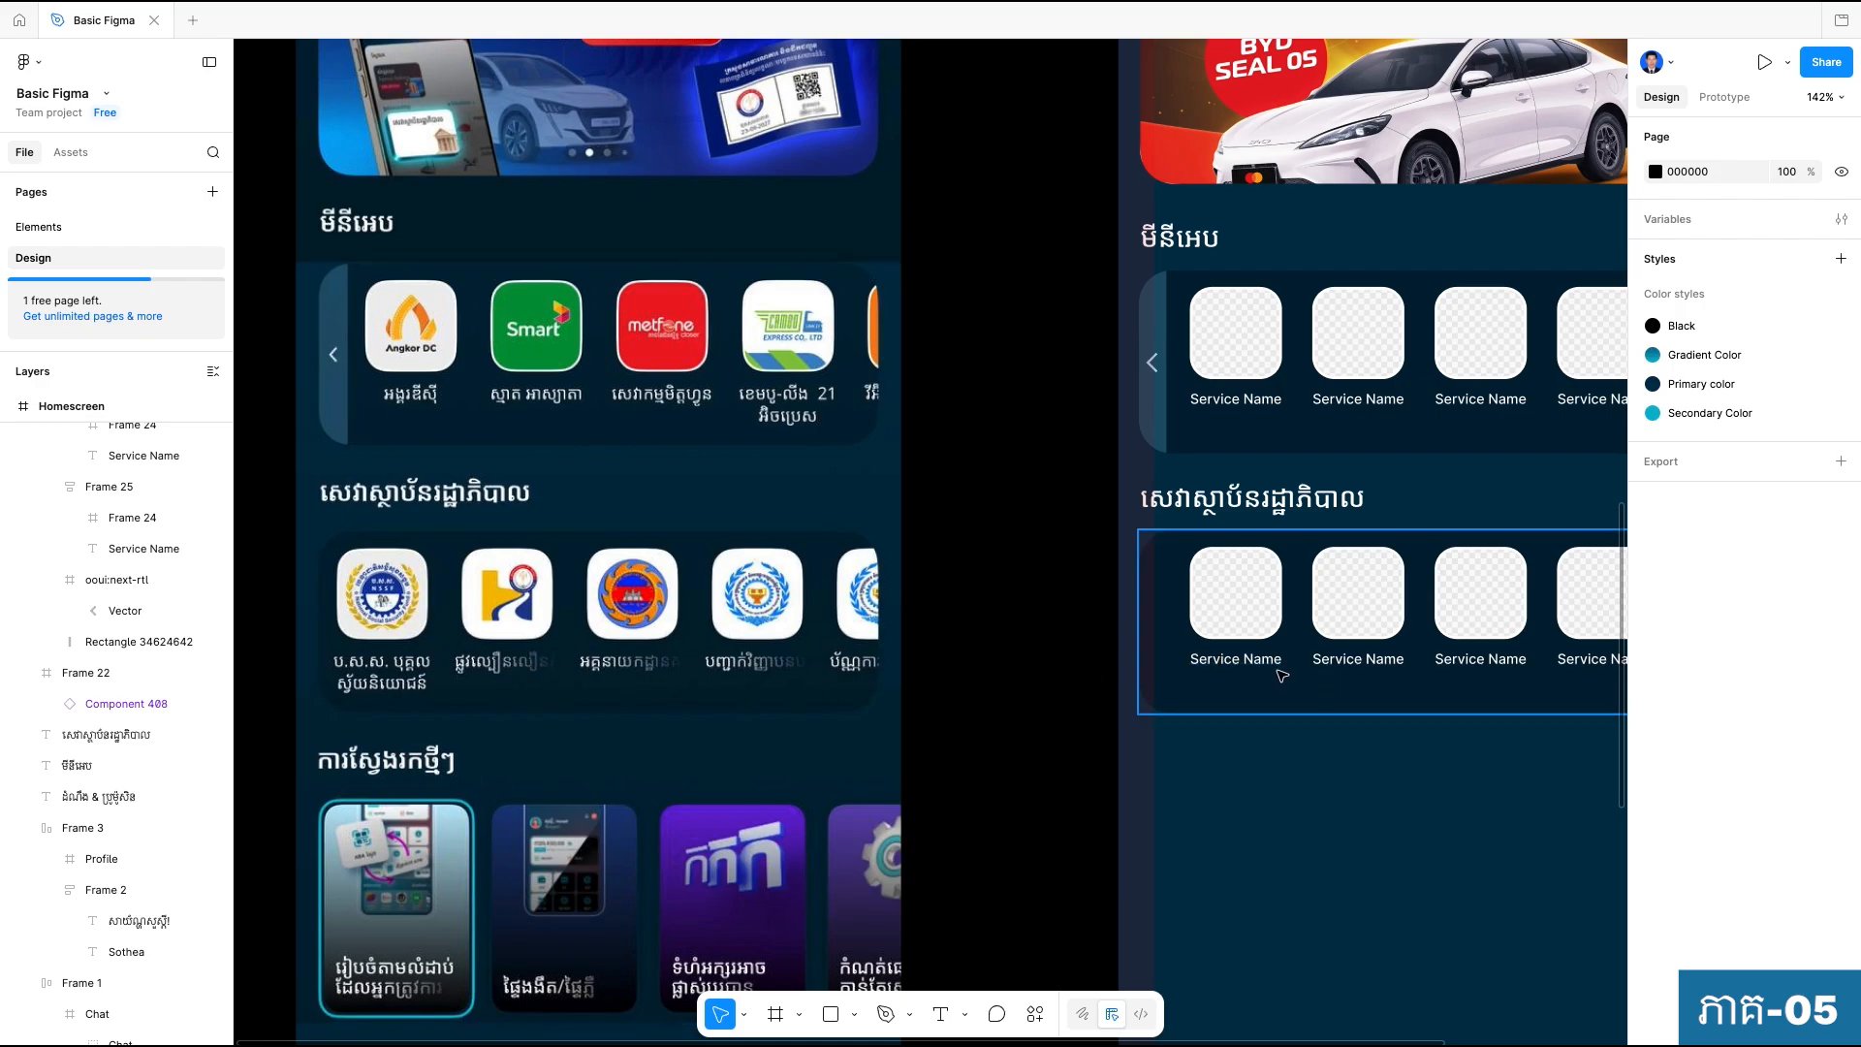
scroll(1278, 672, up, 2)
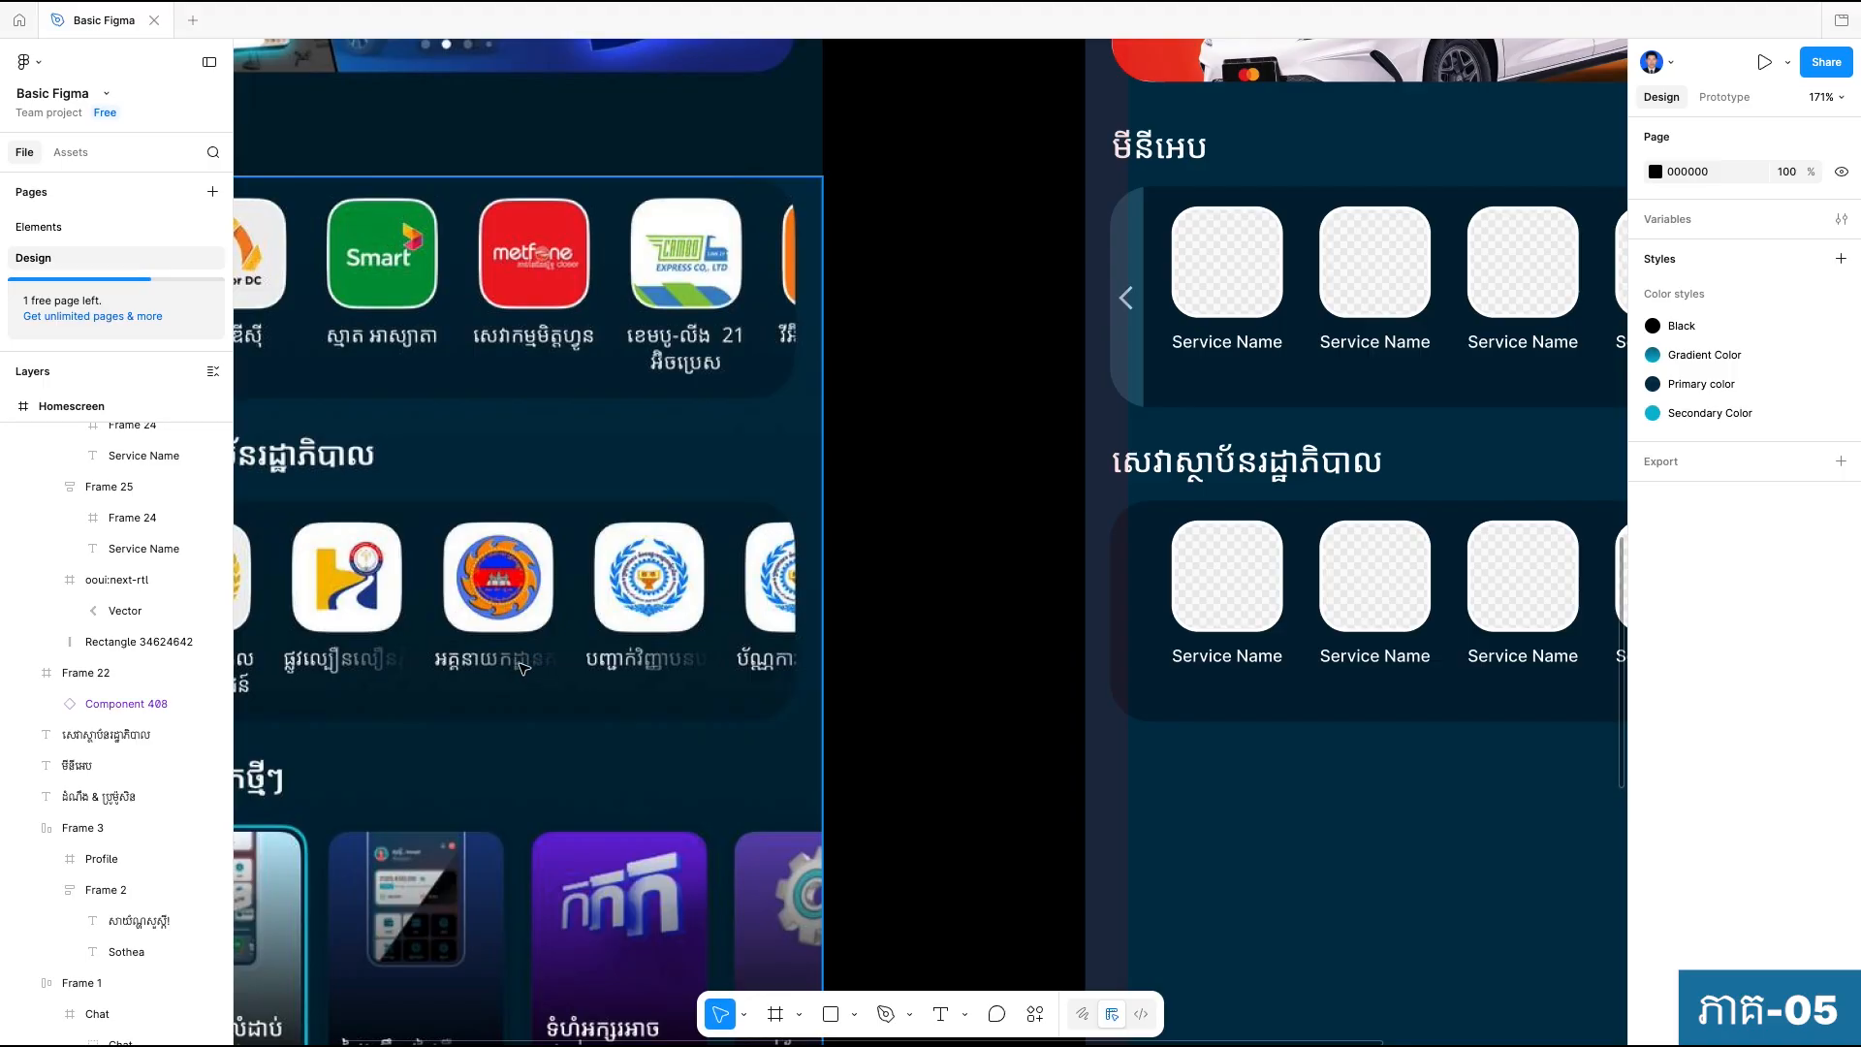
ctrl+scroll(1213, 649, down, 2)
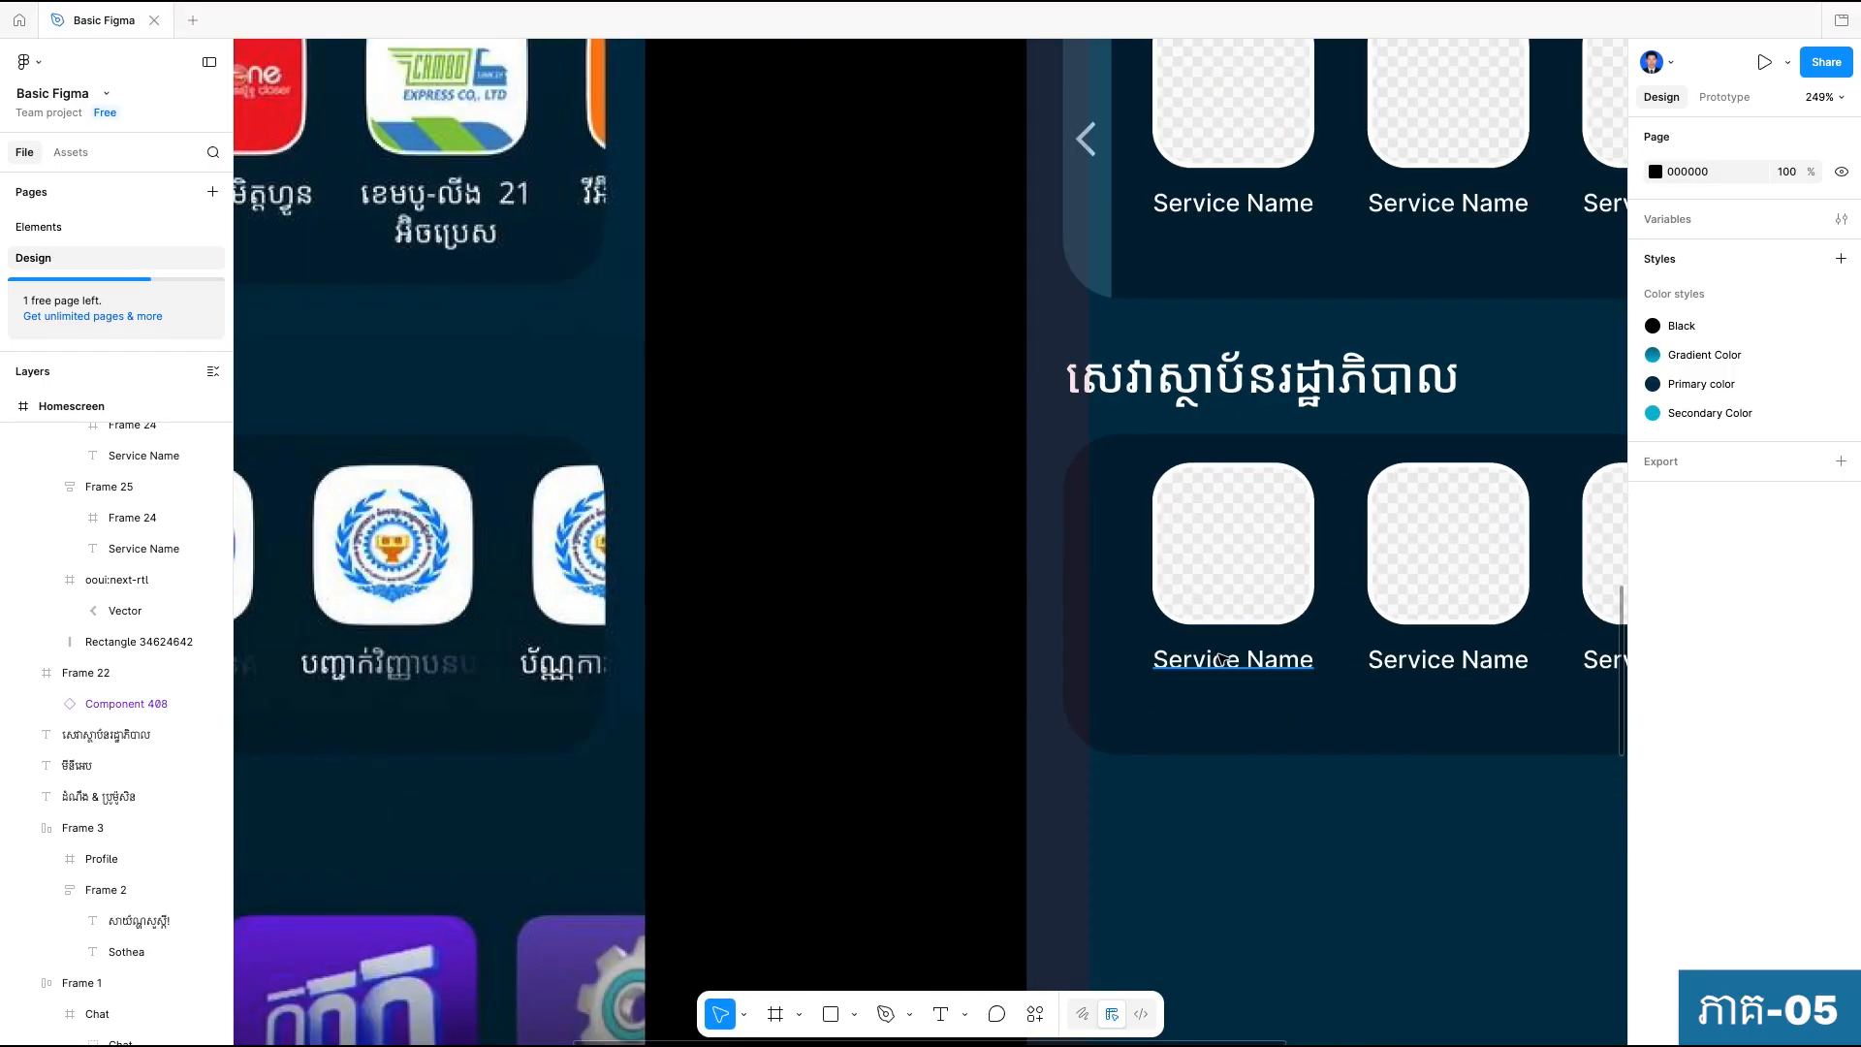
click(1240, 664)
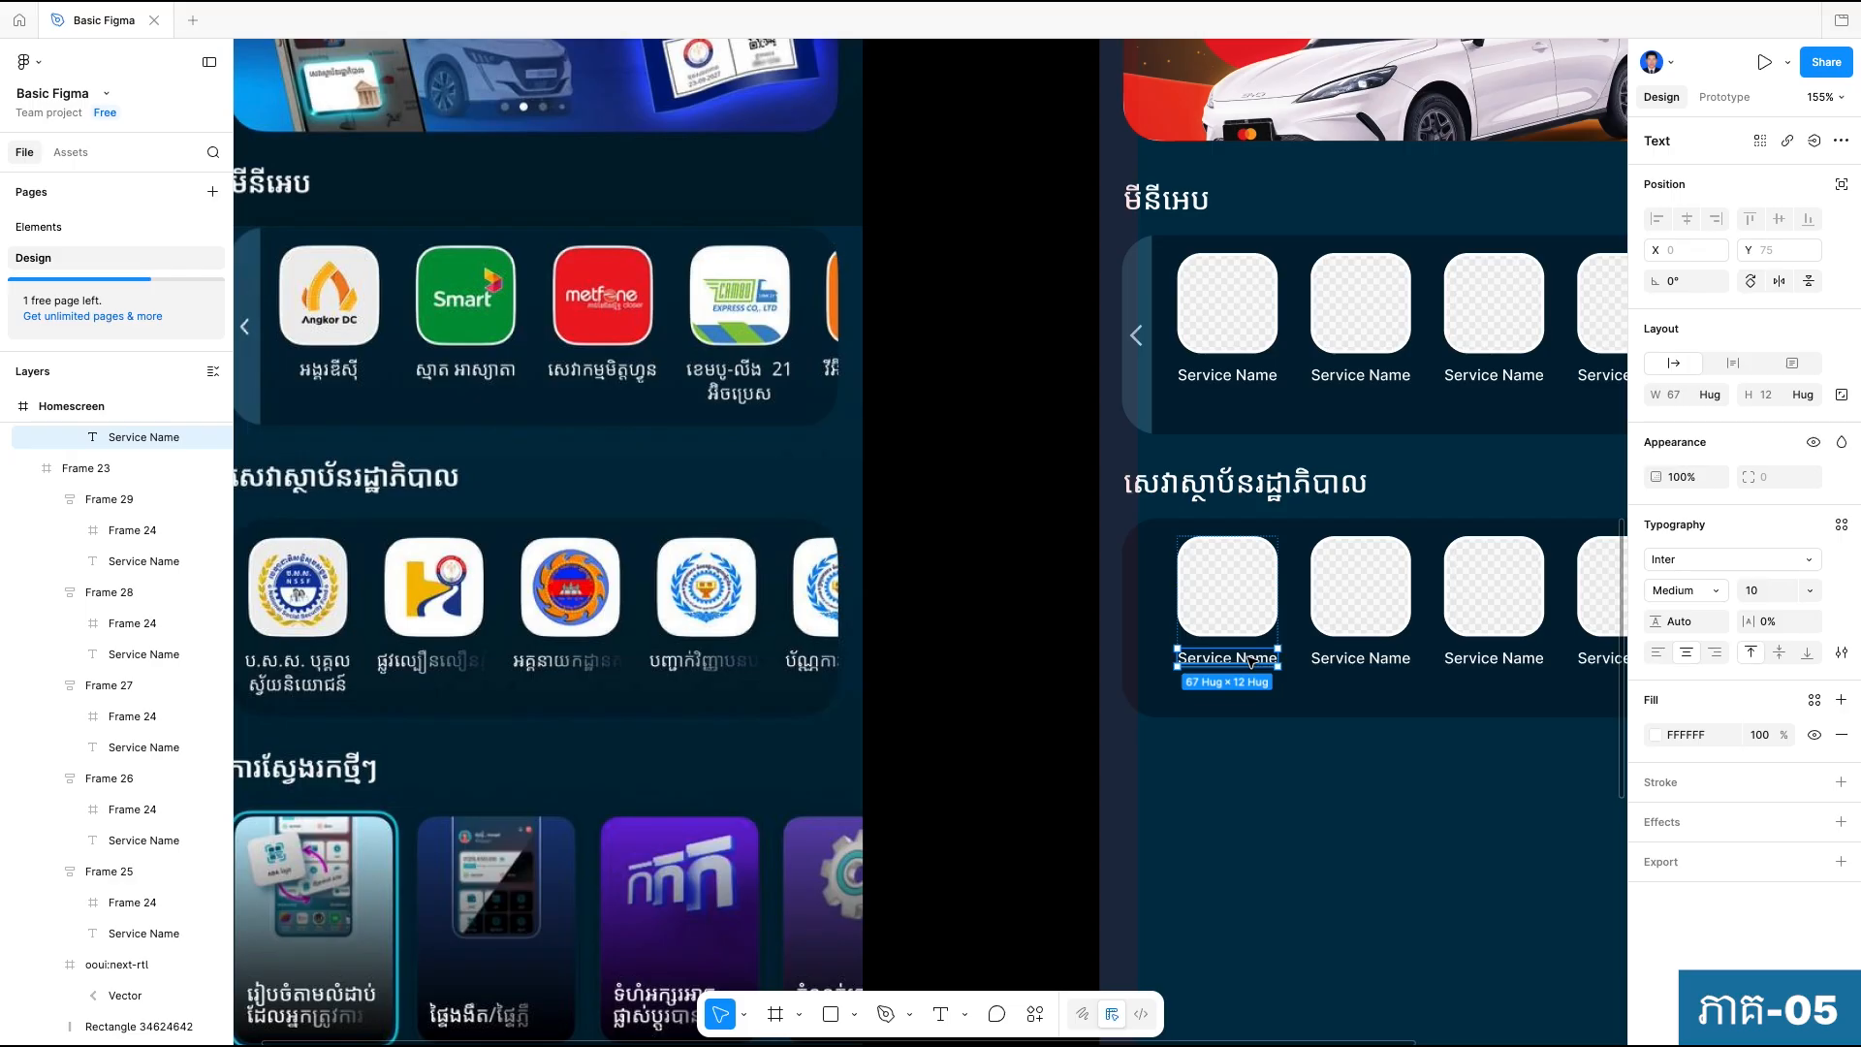
double_click(1250, 662)
click(1239, 657)
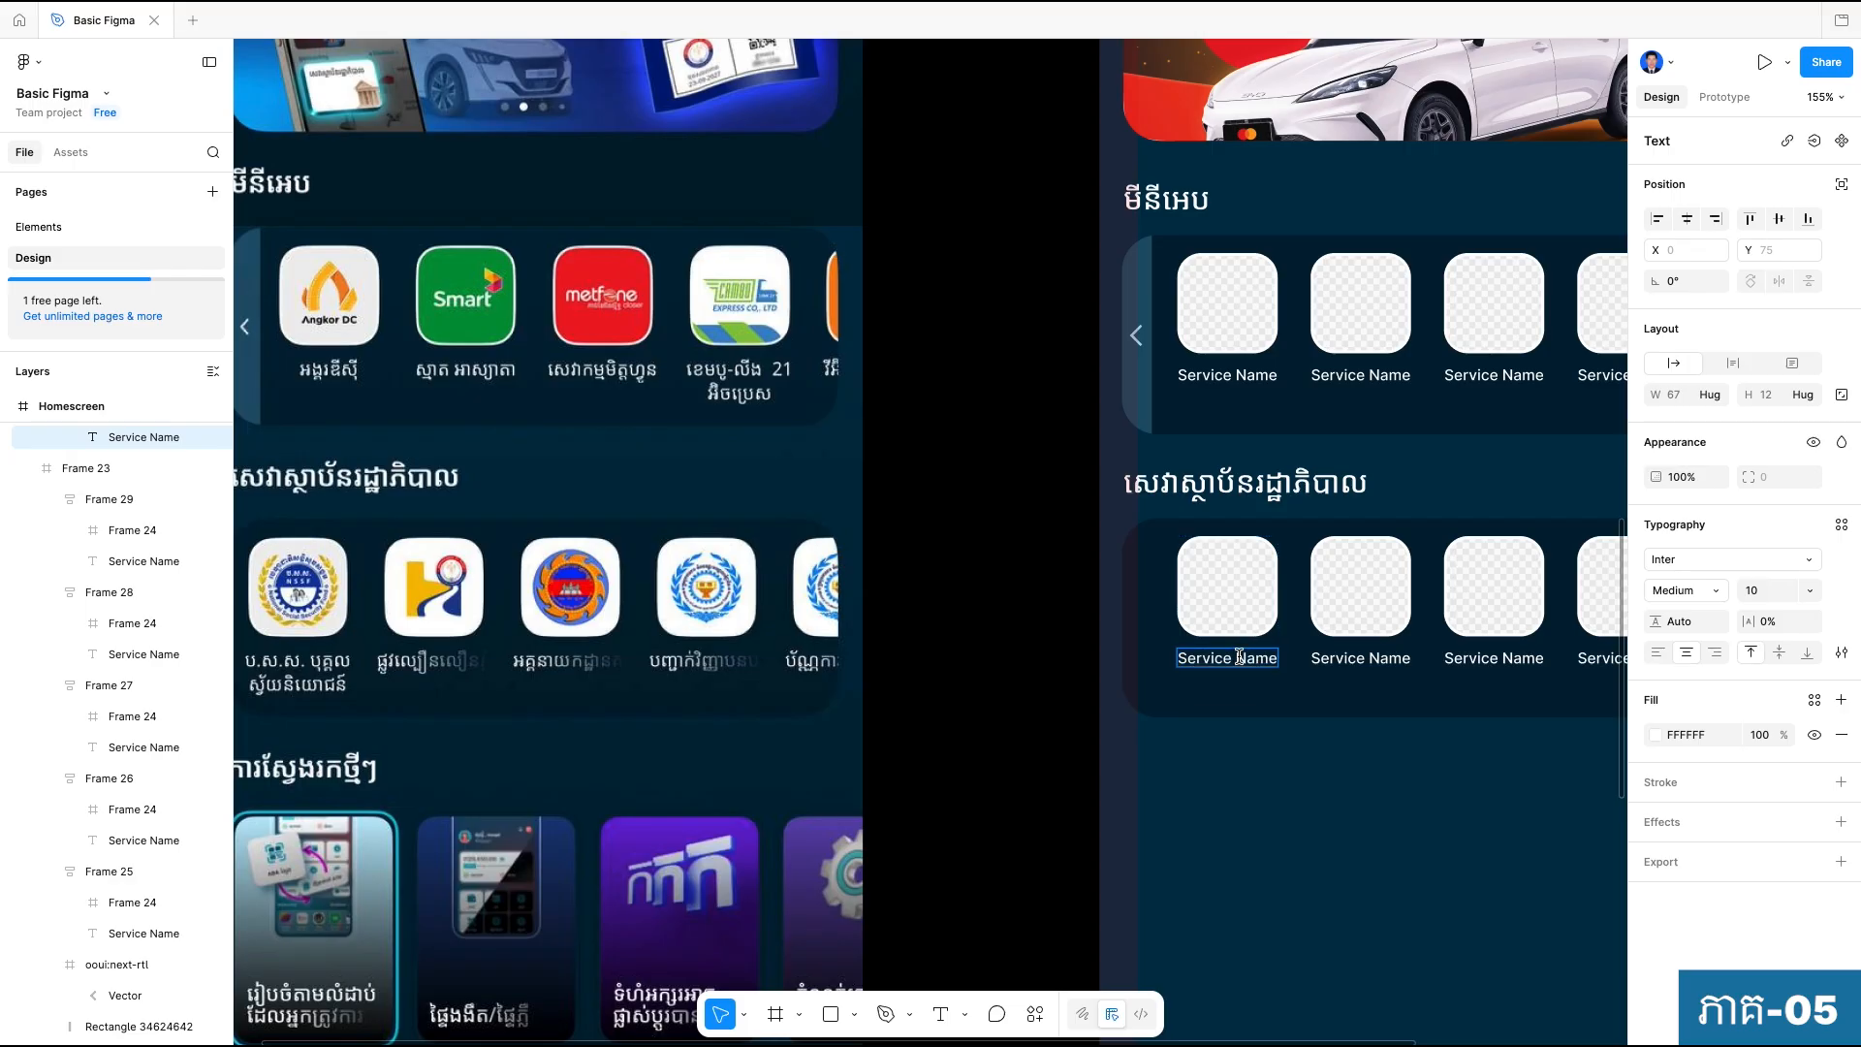
triple_click(1239, 657)
text(ប)
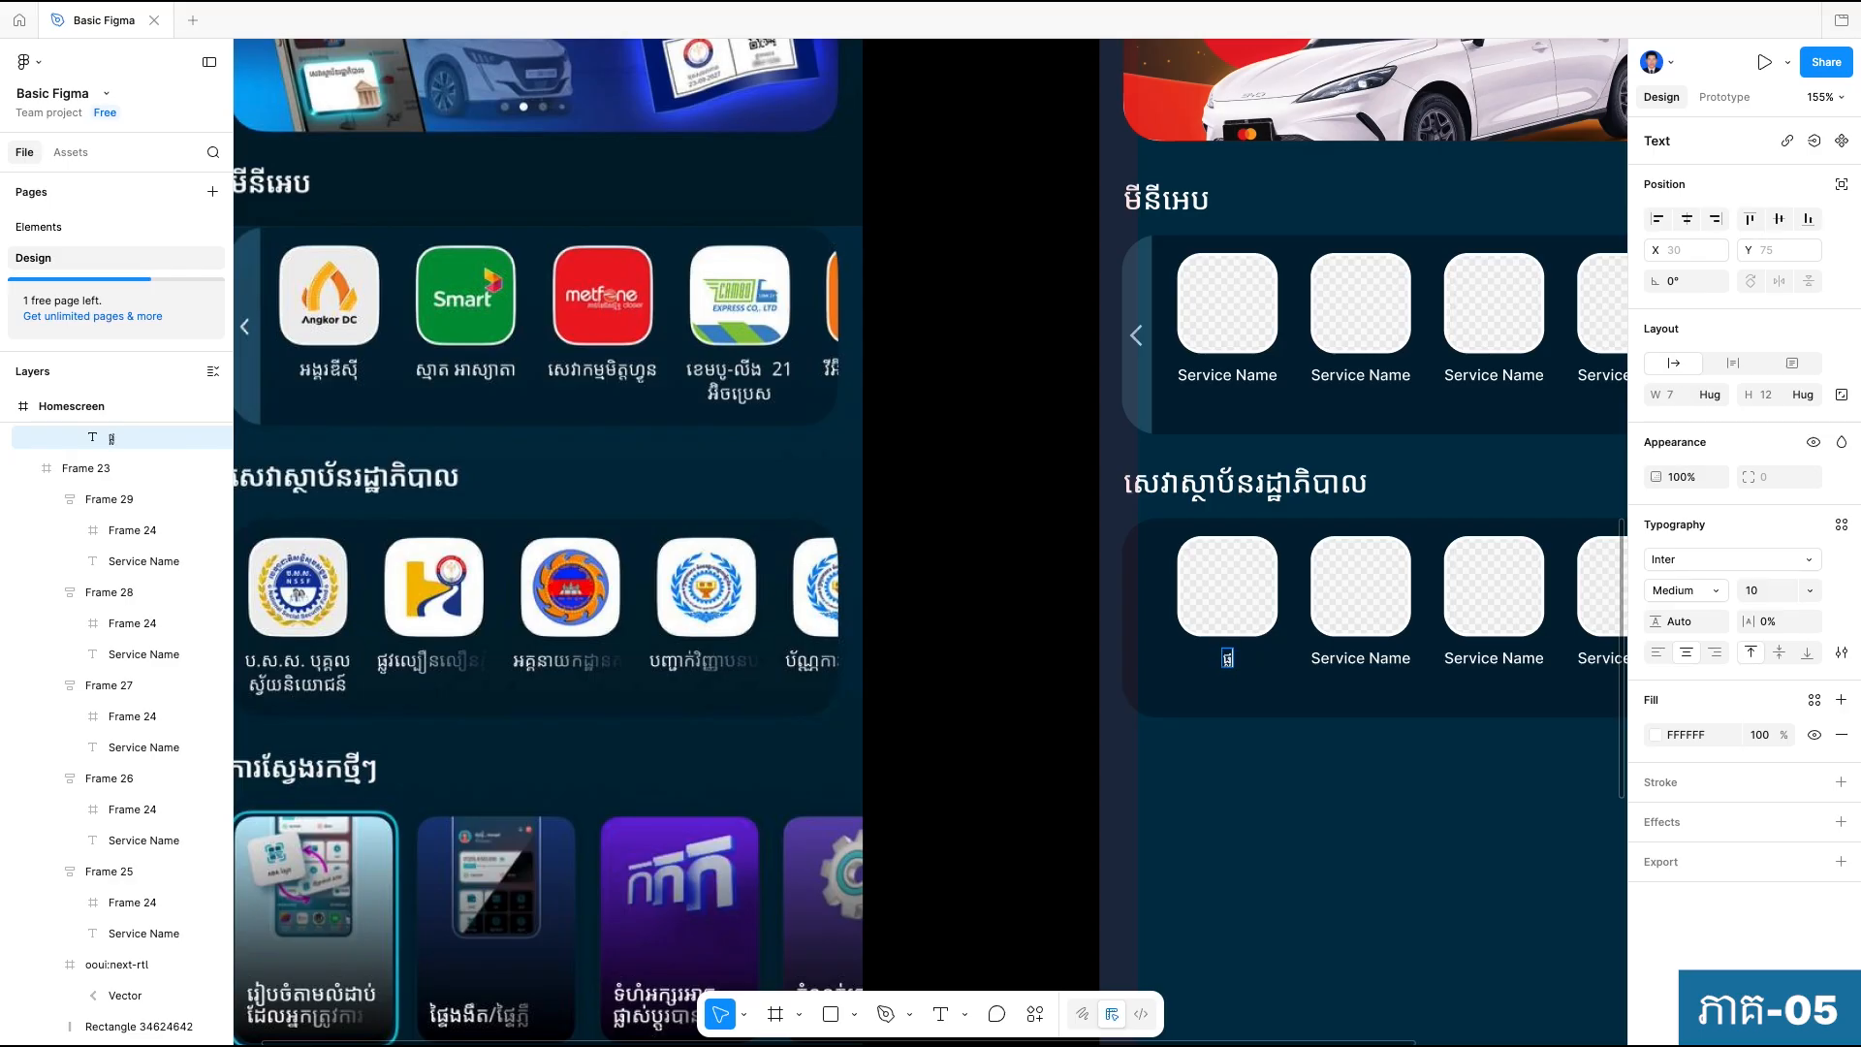
text(វល្បឿន)
text(ល)
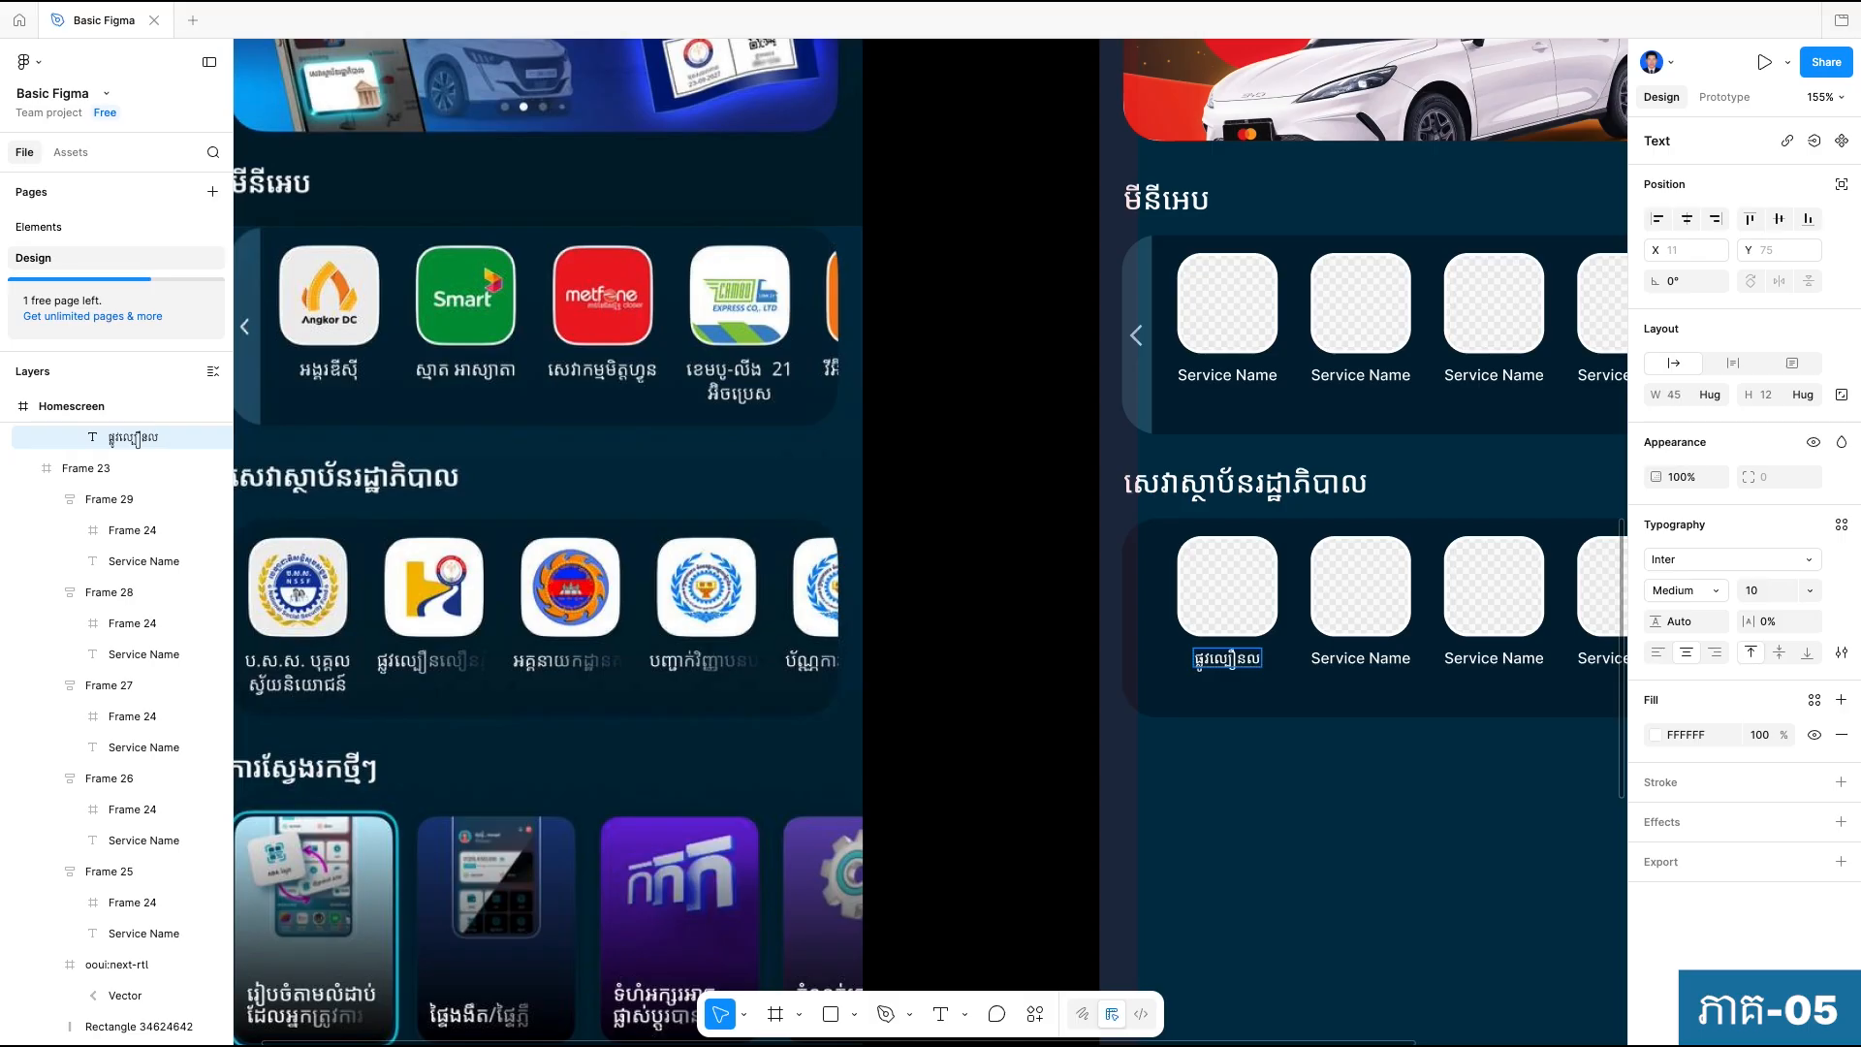
text(ឿនភ្នំពេះ)
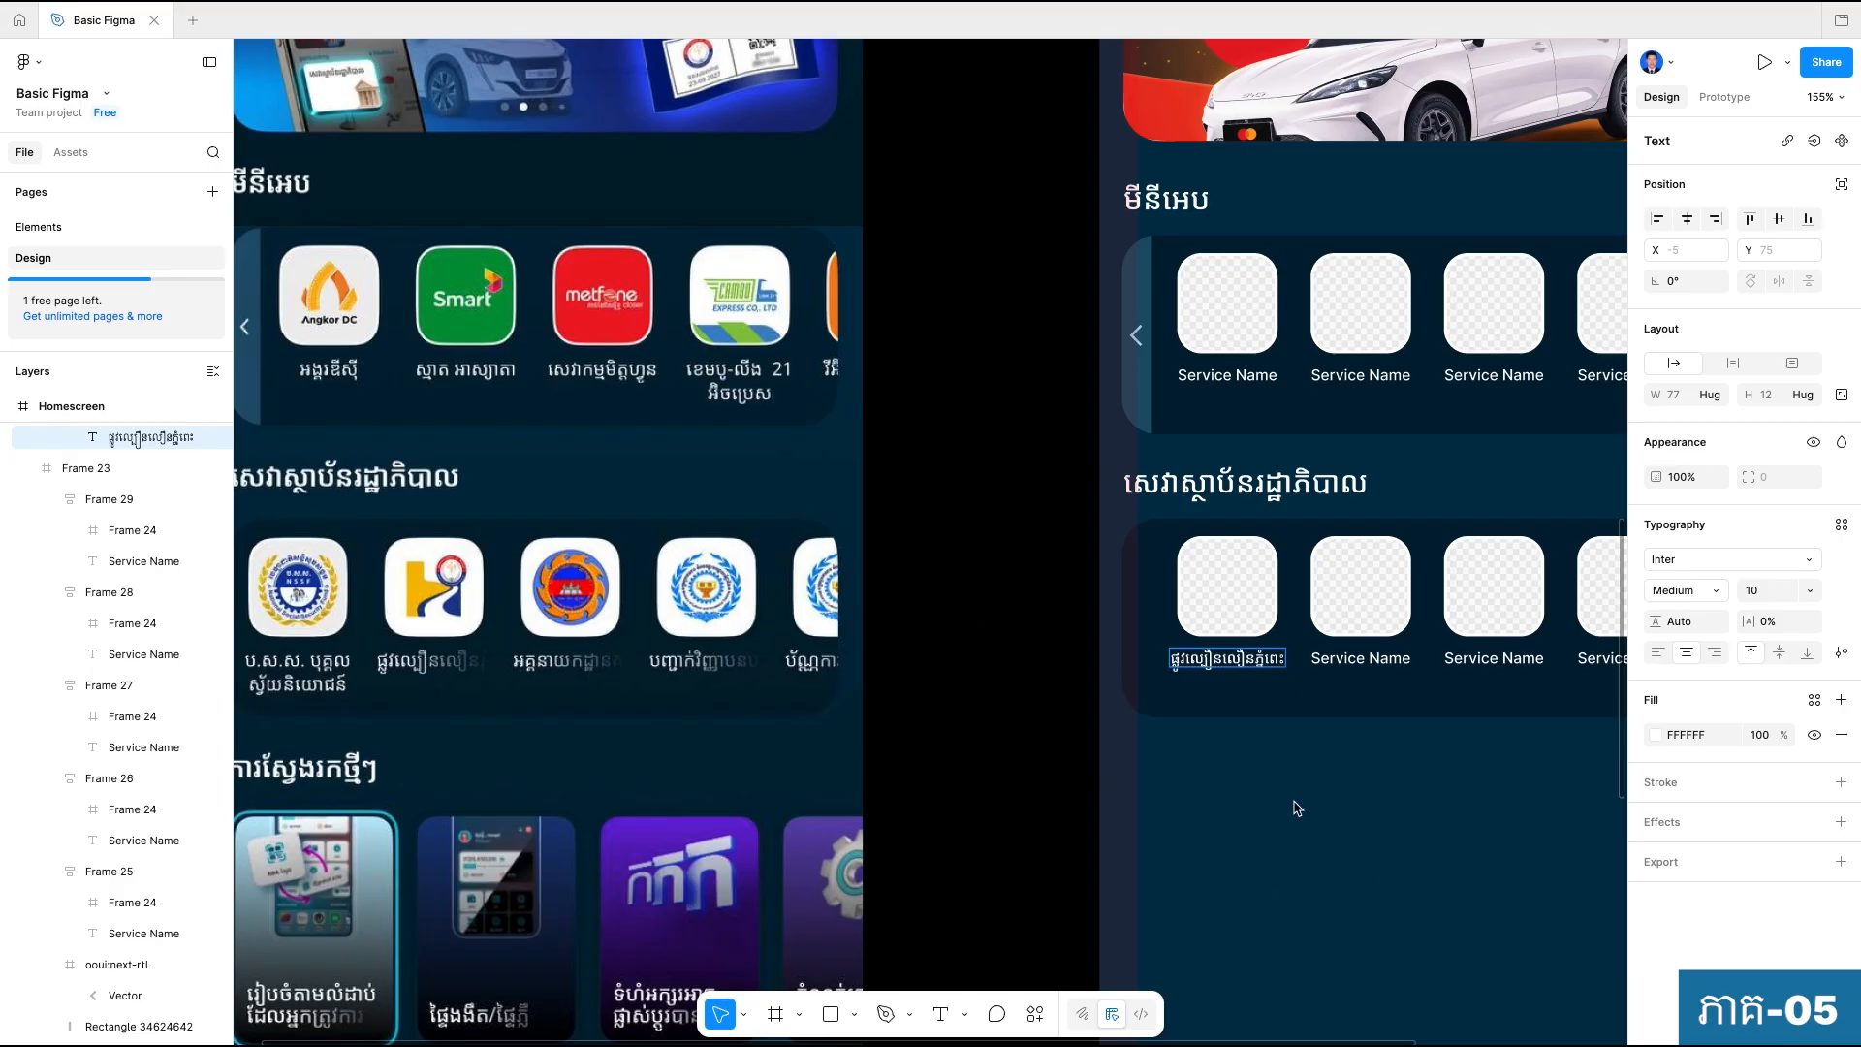
key(Escape)
Clear all text from the first government-services tile's label.
drag(1223, 768, 886, 816)
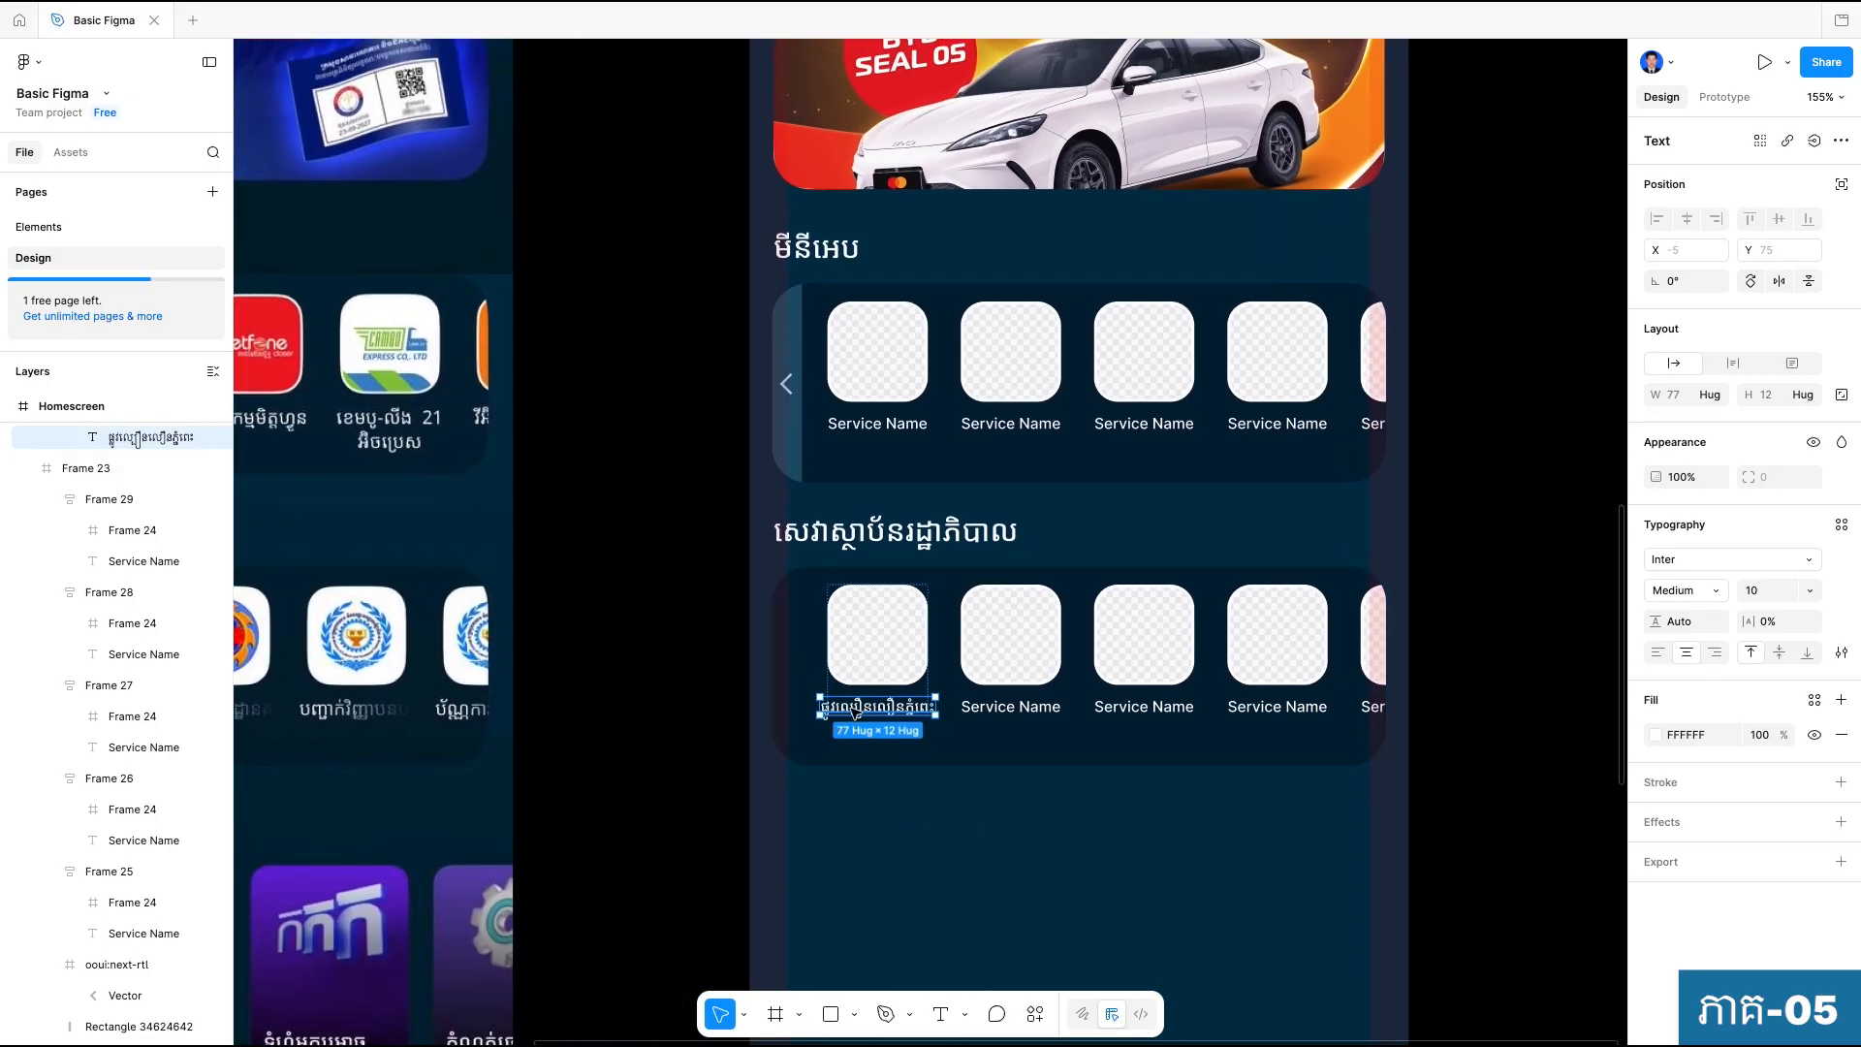
scroll(867, 712, up, 3)
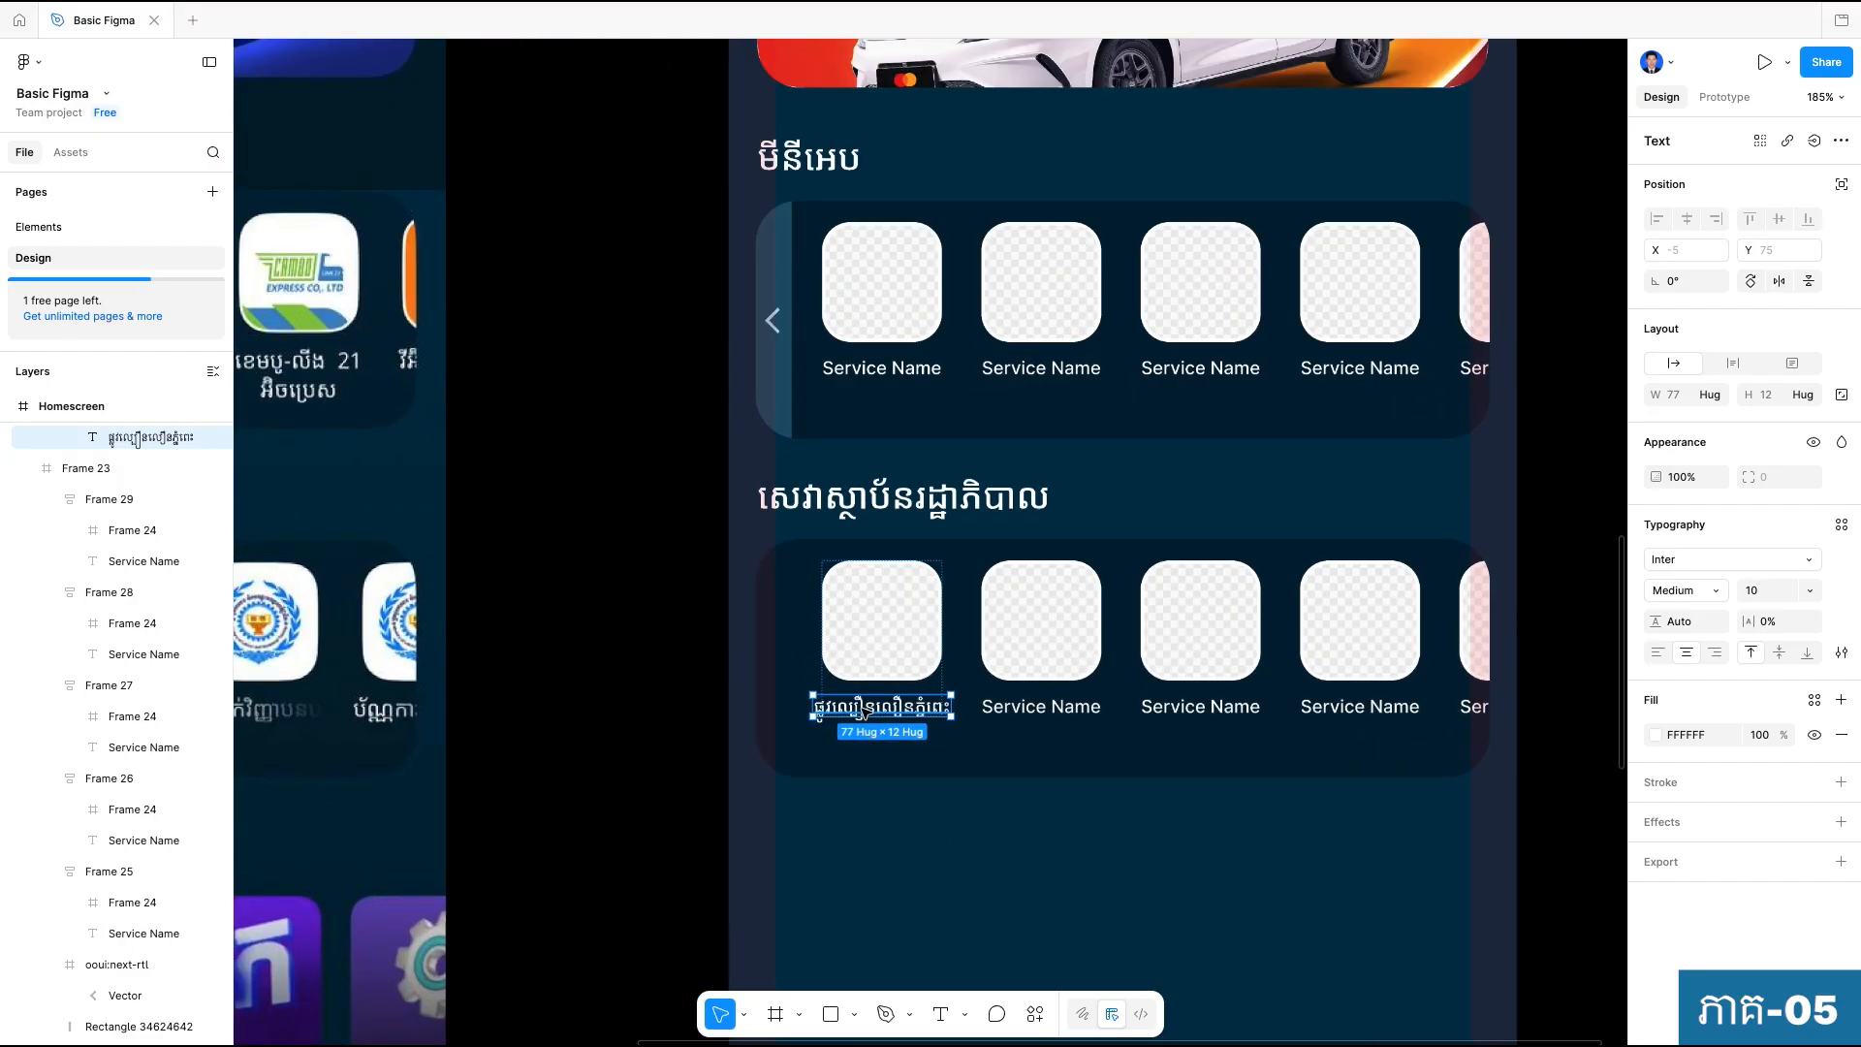
click(883, 499)
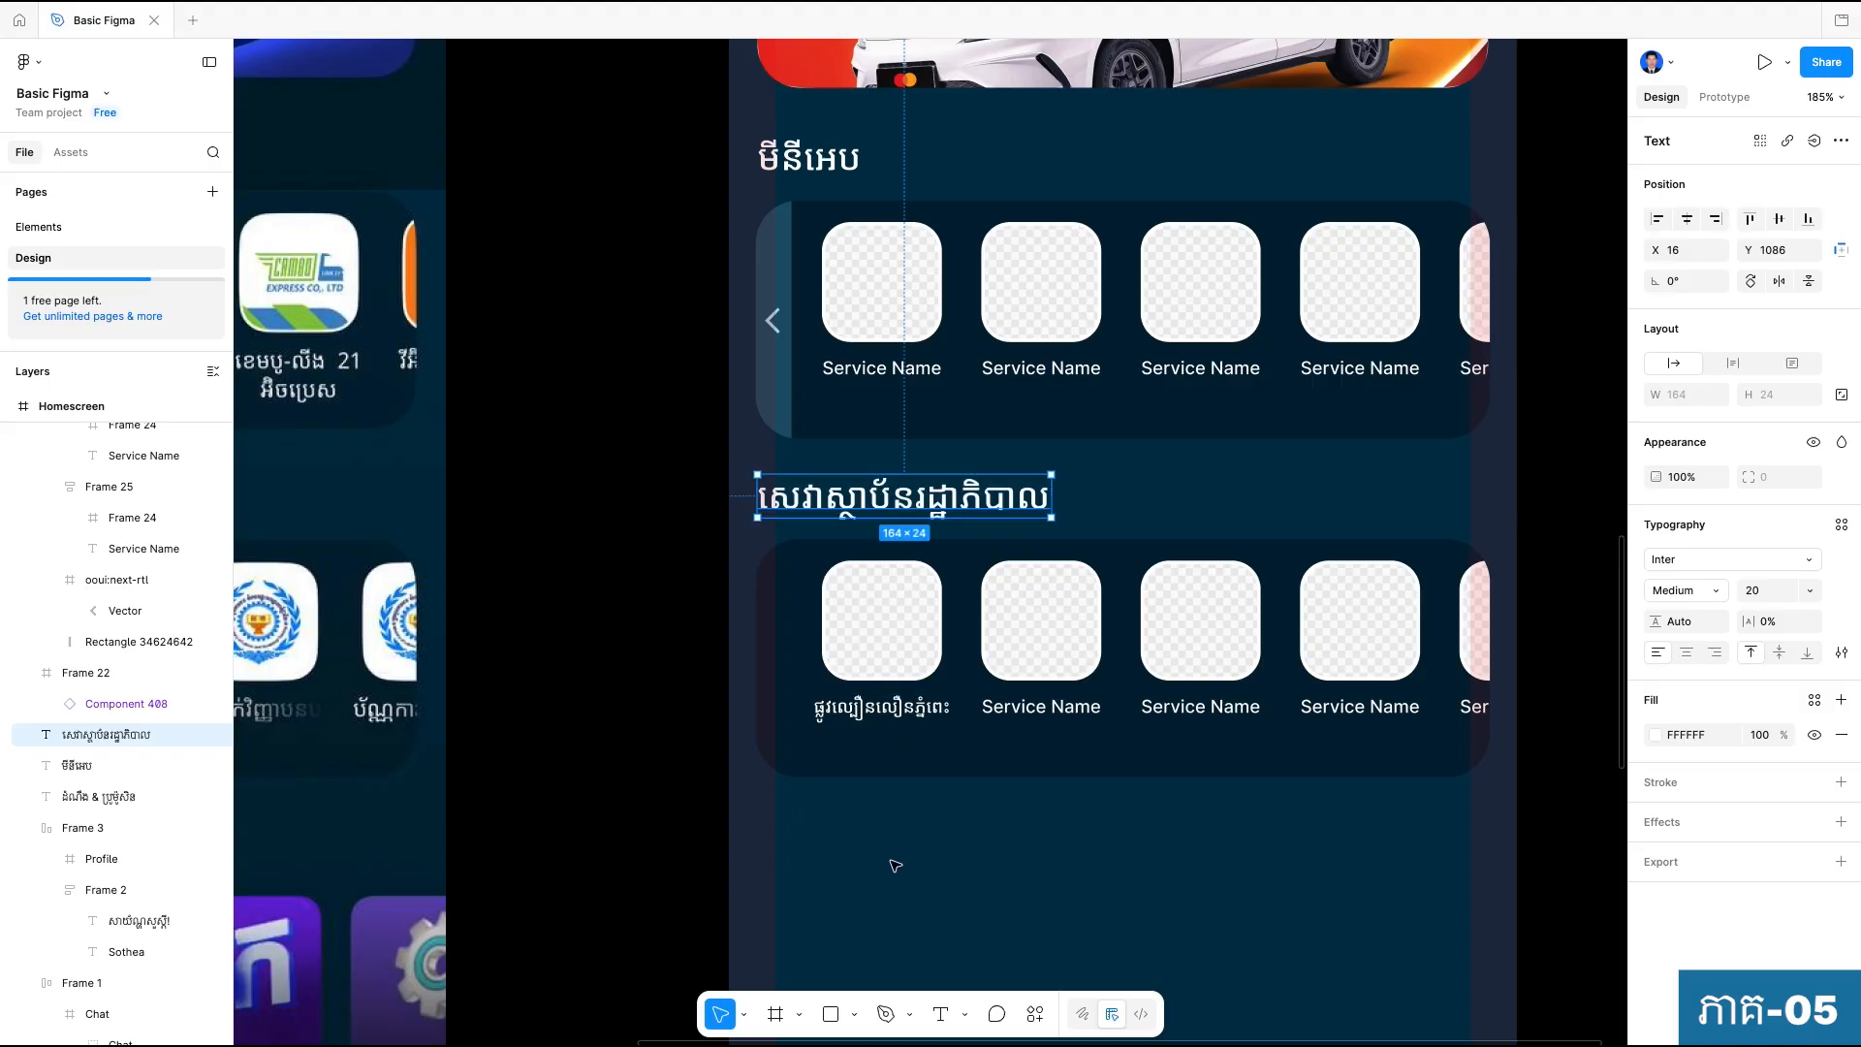
scroll(895, 859, up, 3)
click(867, 671)
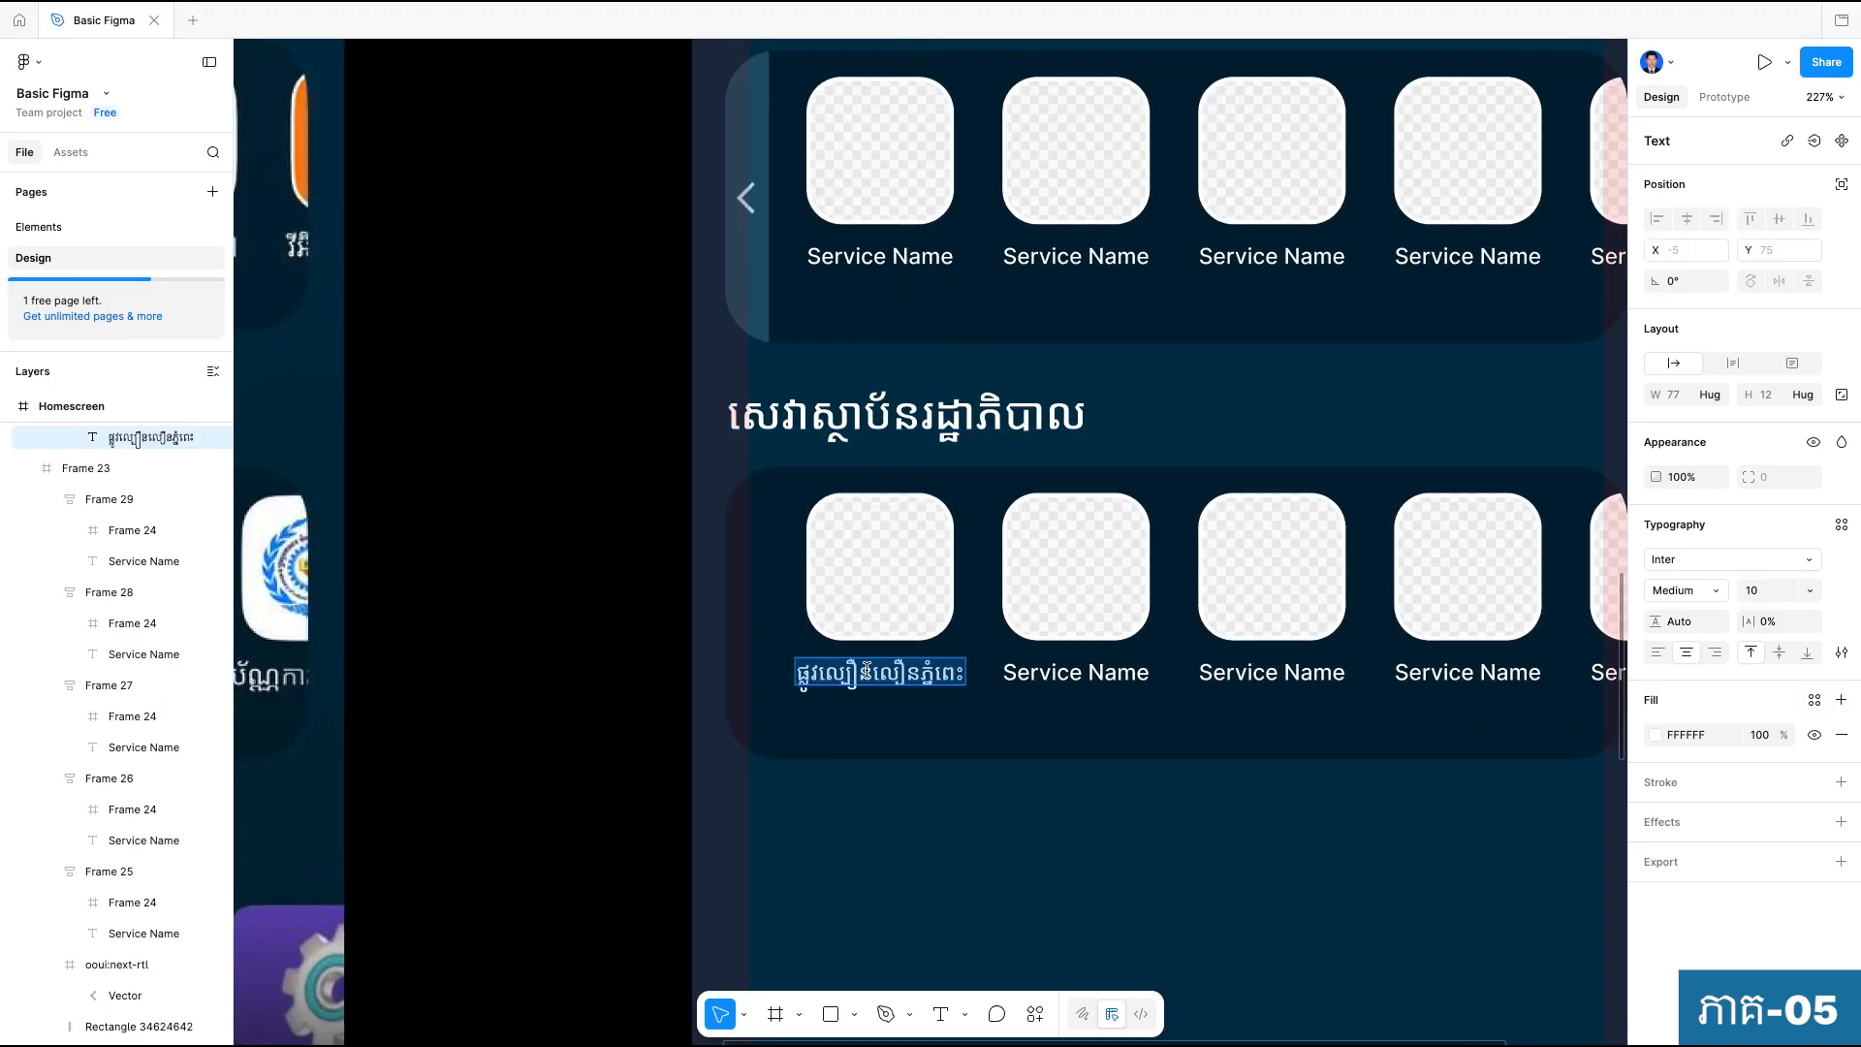
key(BackSpace)
scroll(890, 741, down, 5)
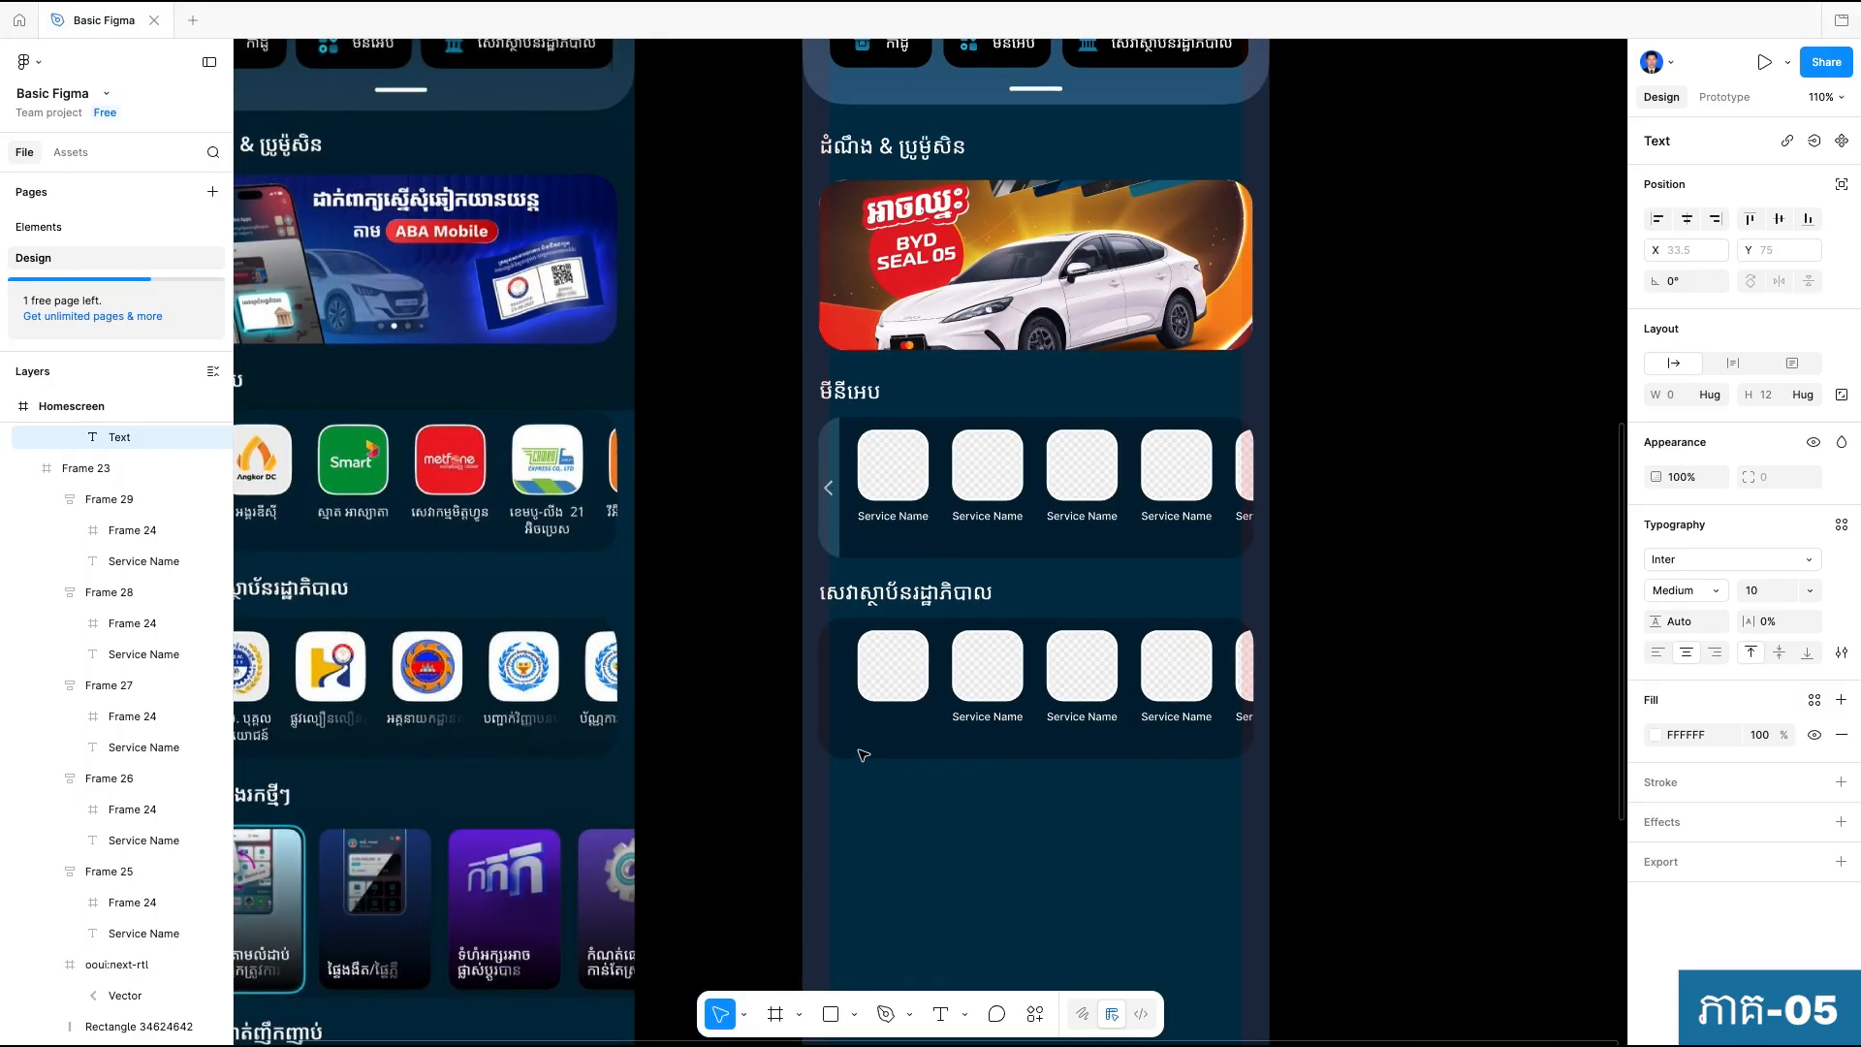
Replace the second government-services tile's label with the section heading's text, breaking it onto two lines before "រដ្ឋាភិបាល".
scroll(863, 755, up, 2)
click(867, 574)
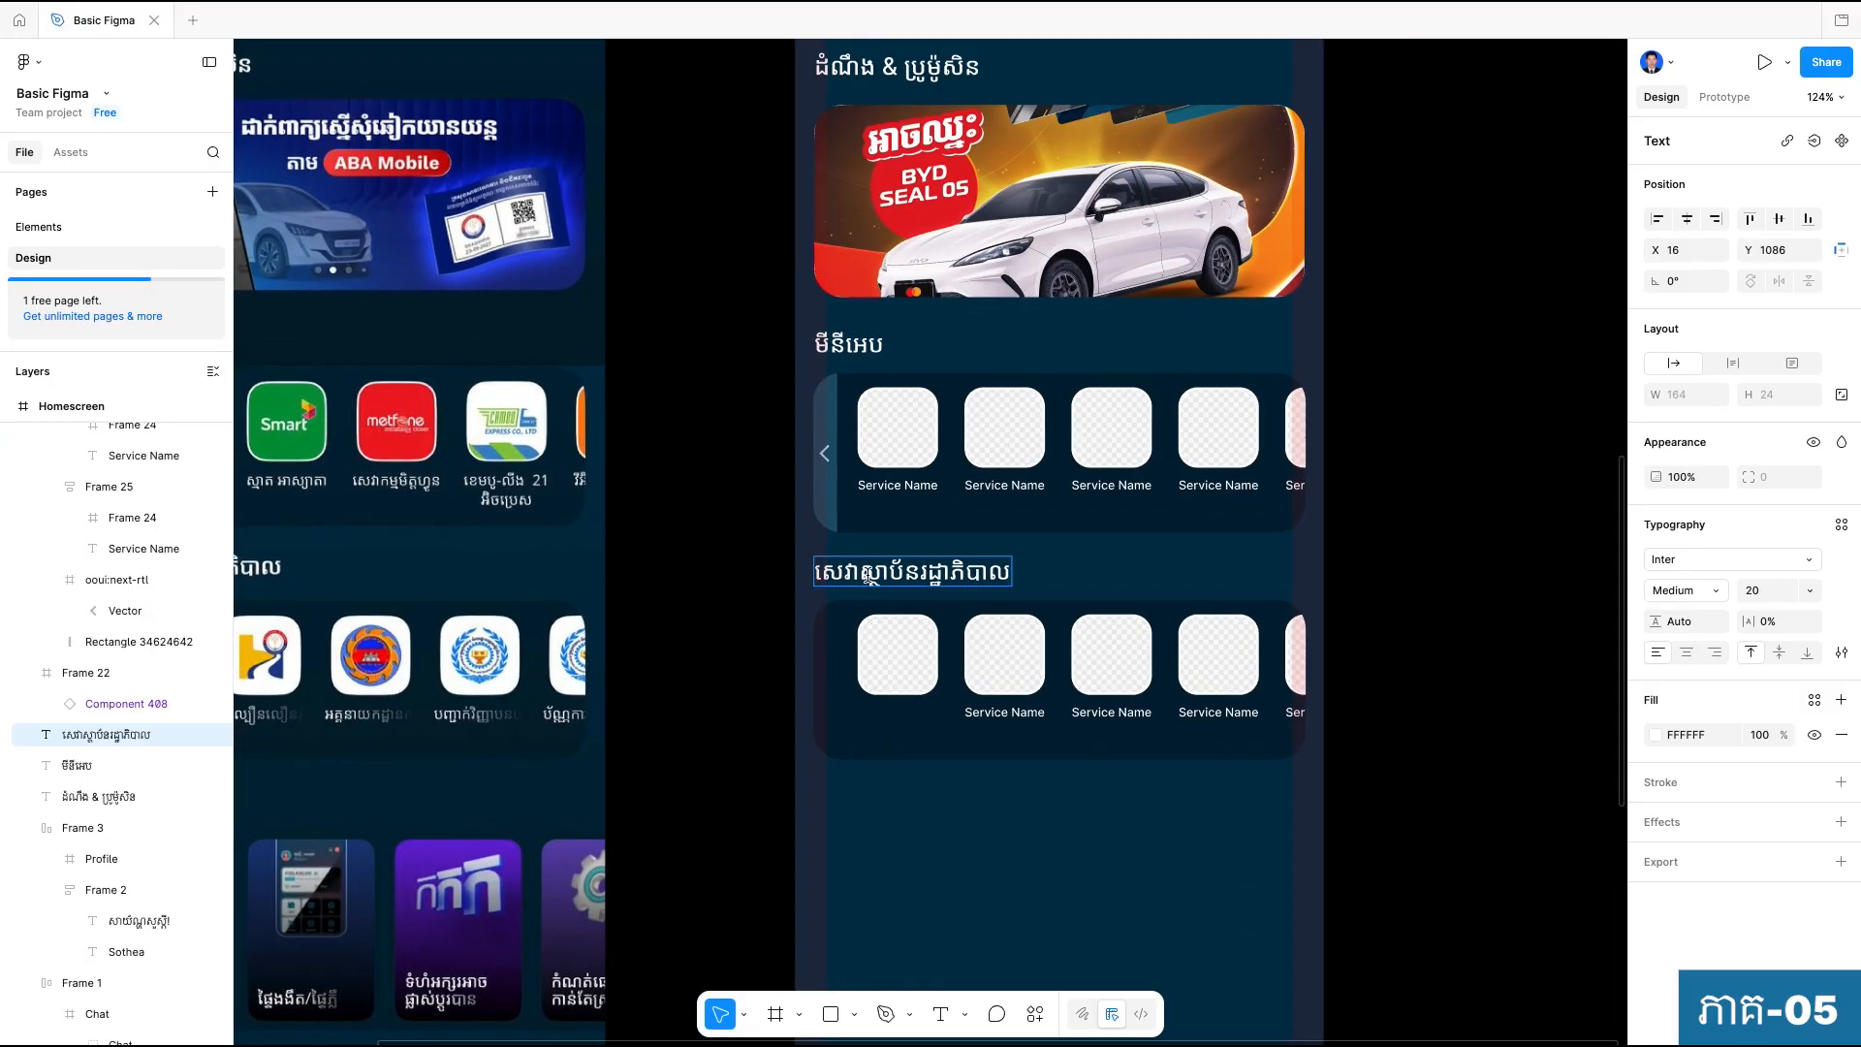
double_click(867, 574)
key(ctrl+c)
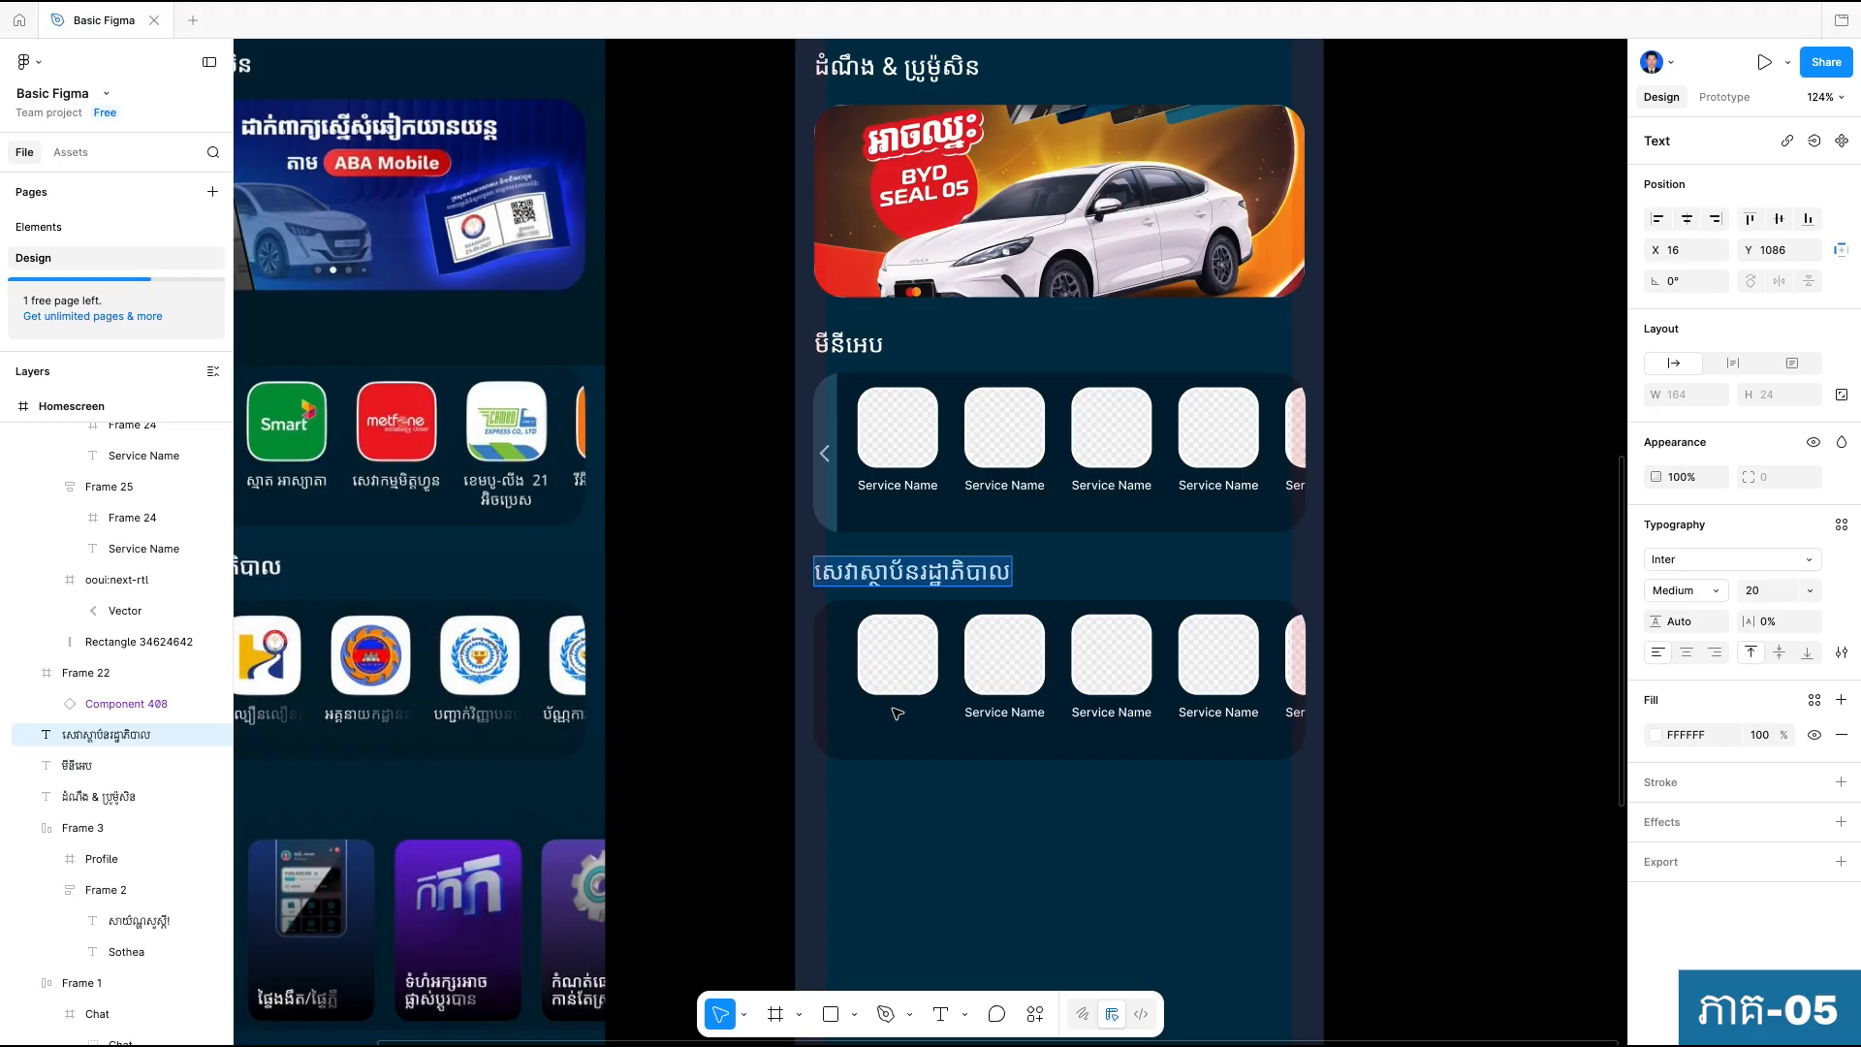
key(Escape)
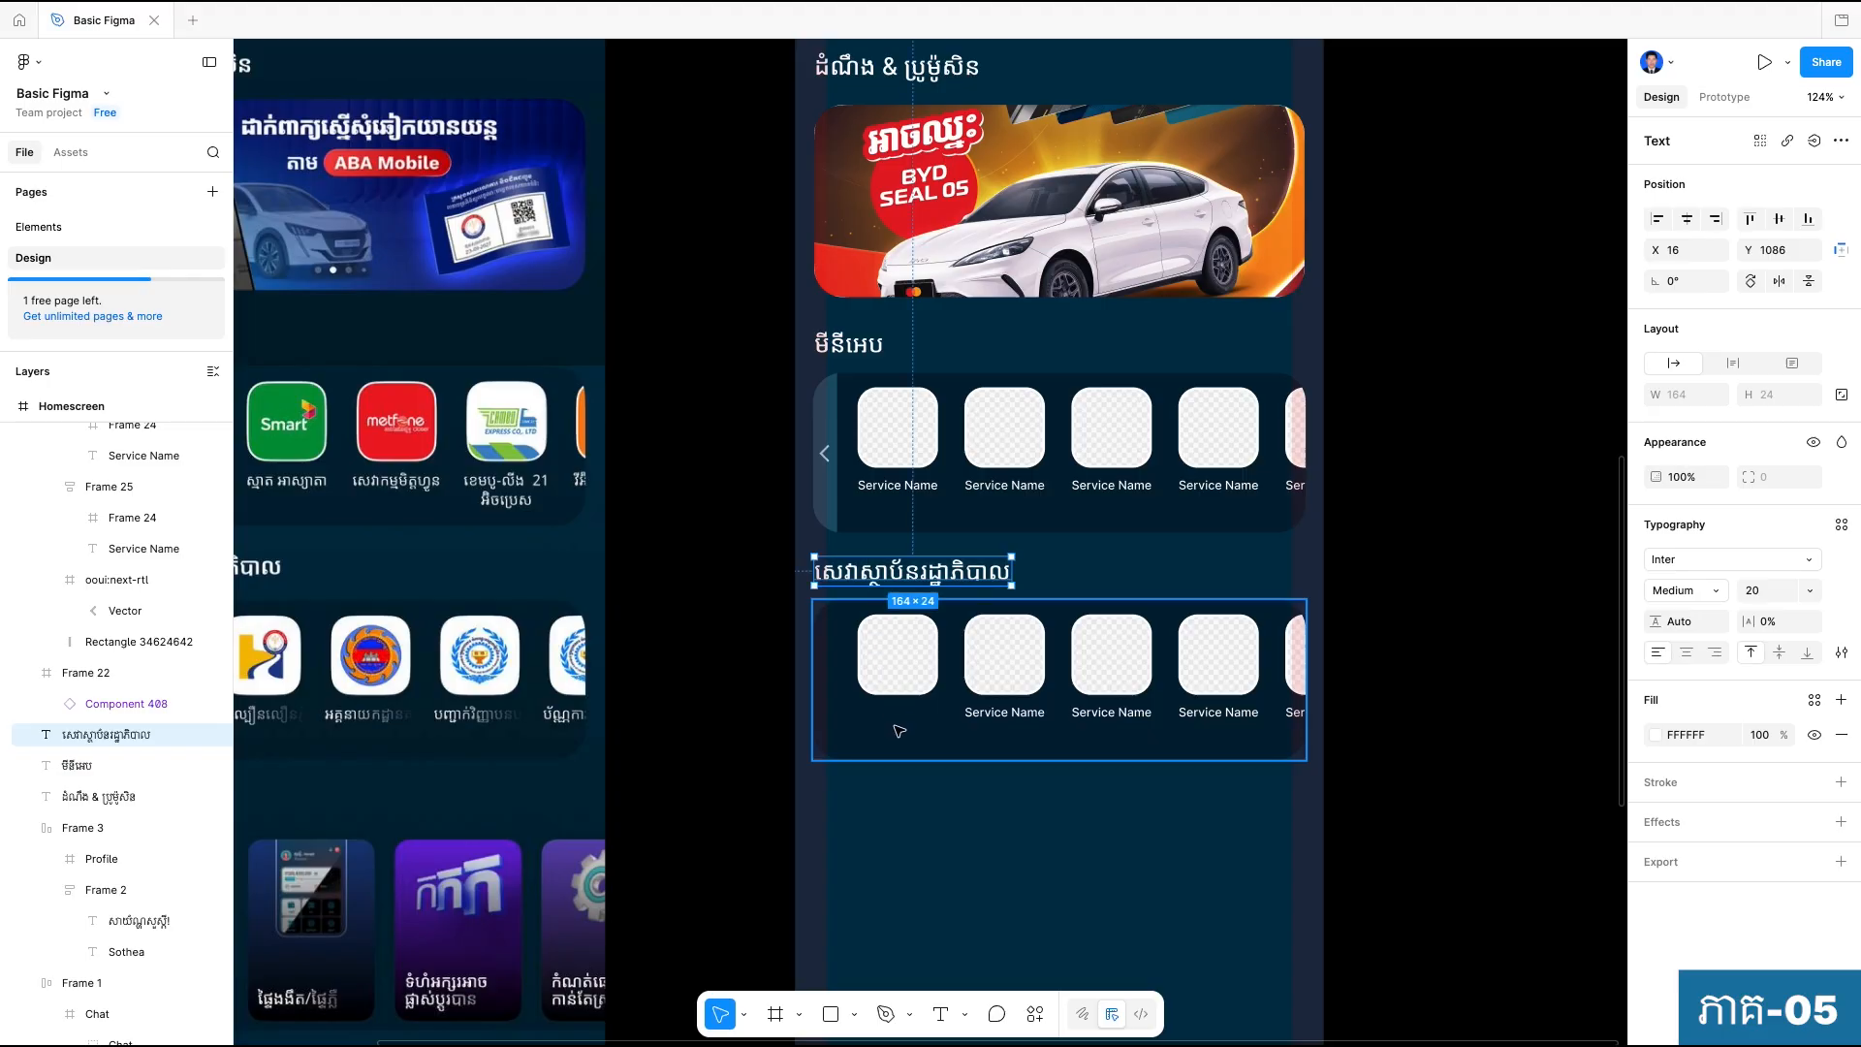
double_click(1001, 713)
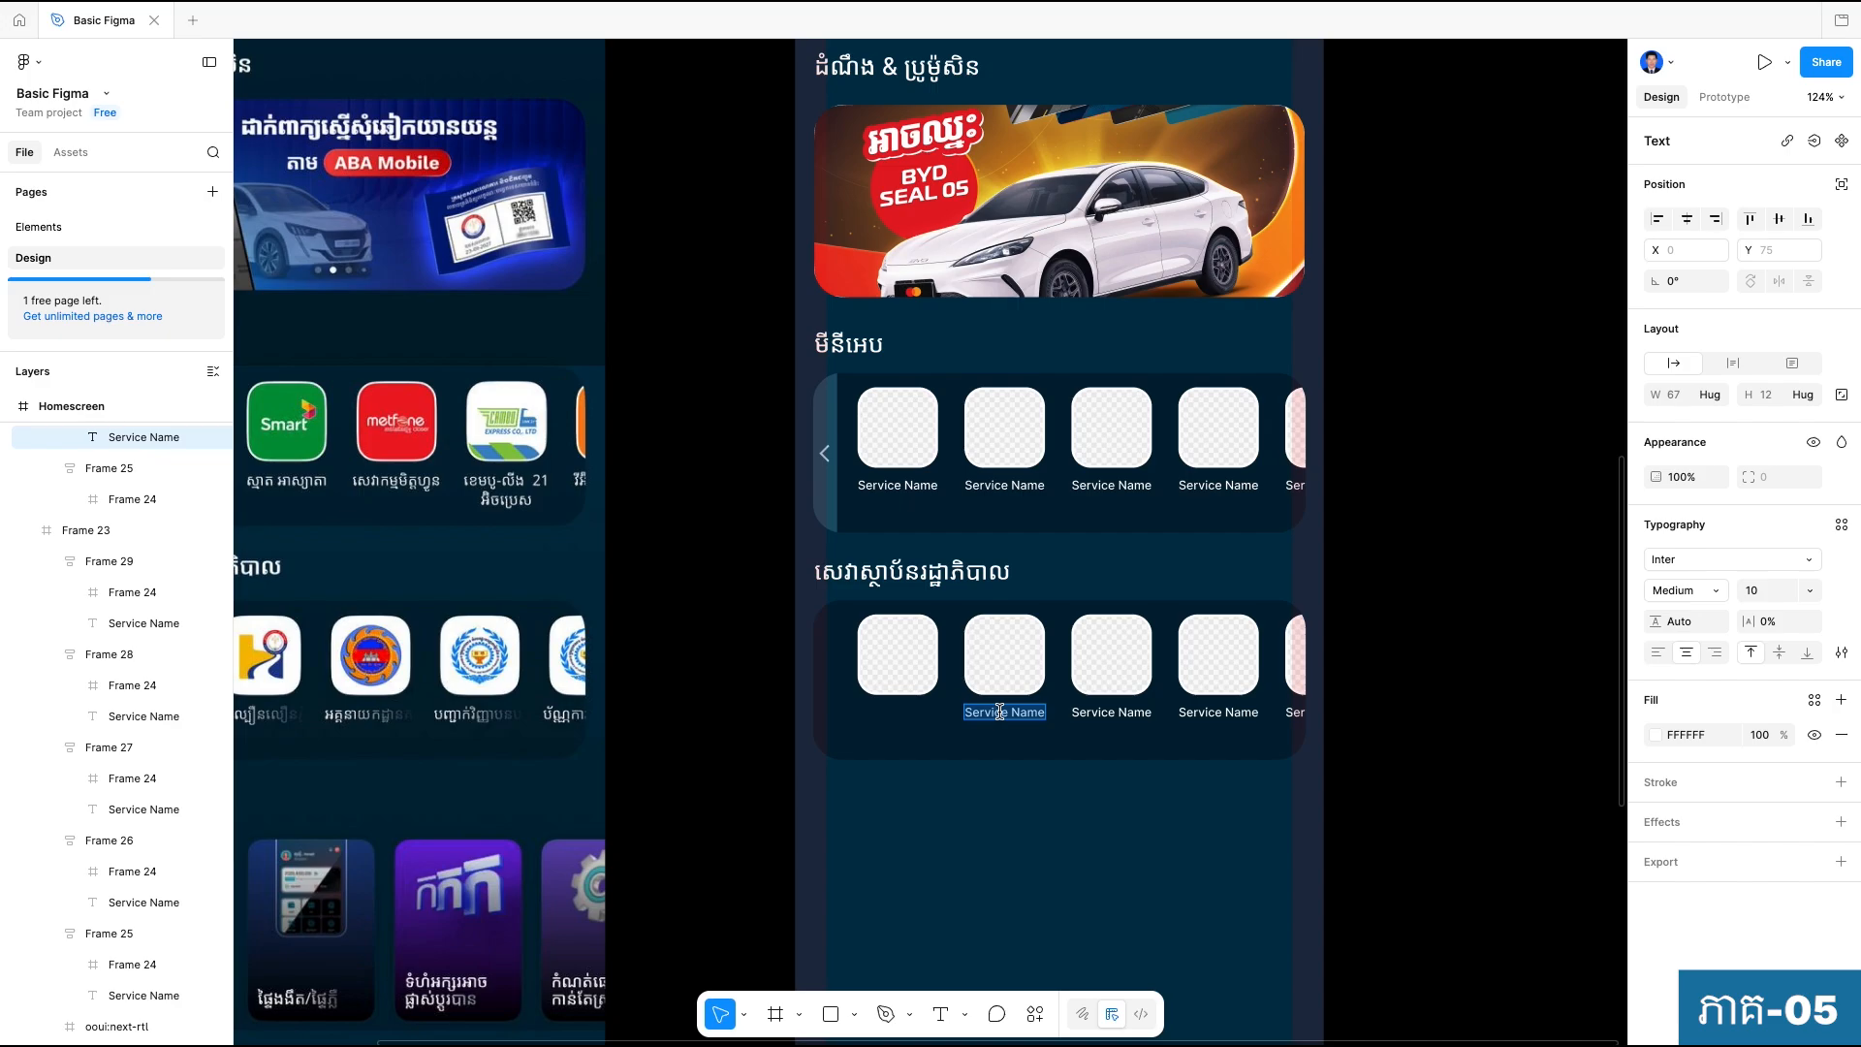
key(ctrl+v)
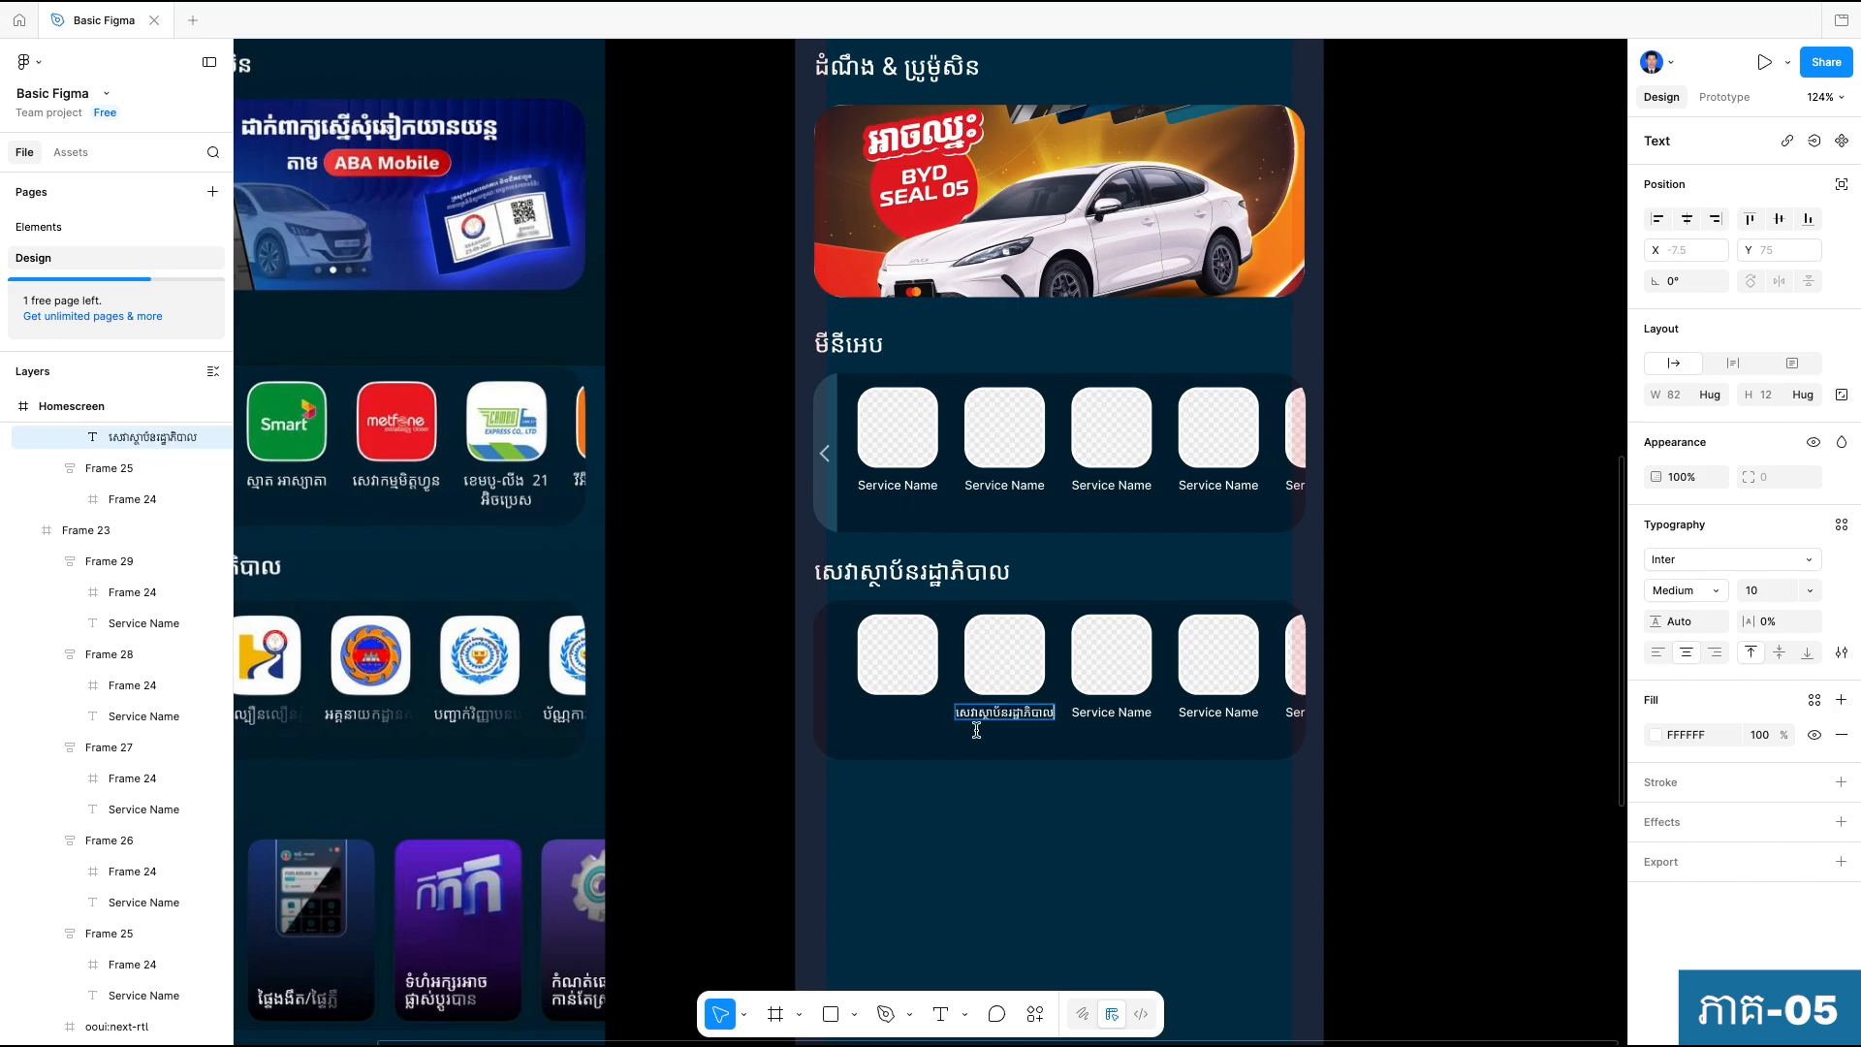
scroll(1001, 713, up, 3)
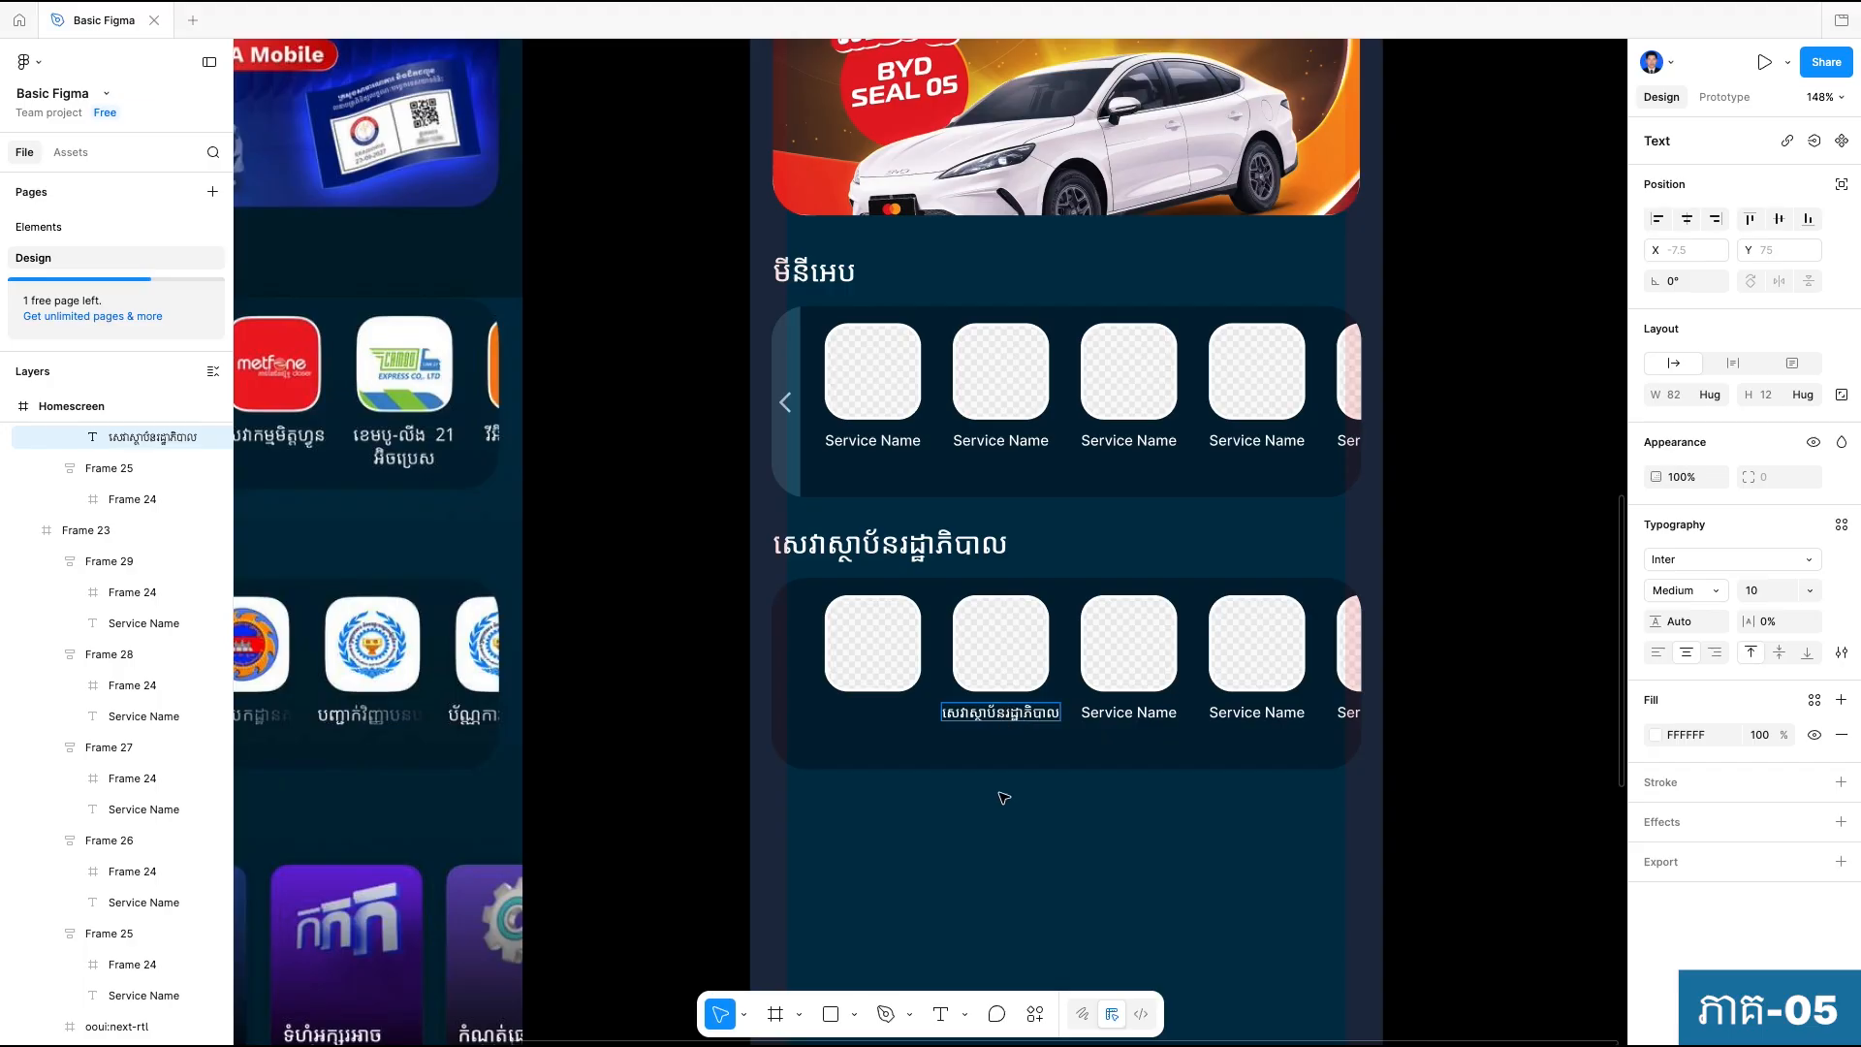
key(Return)
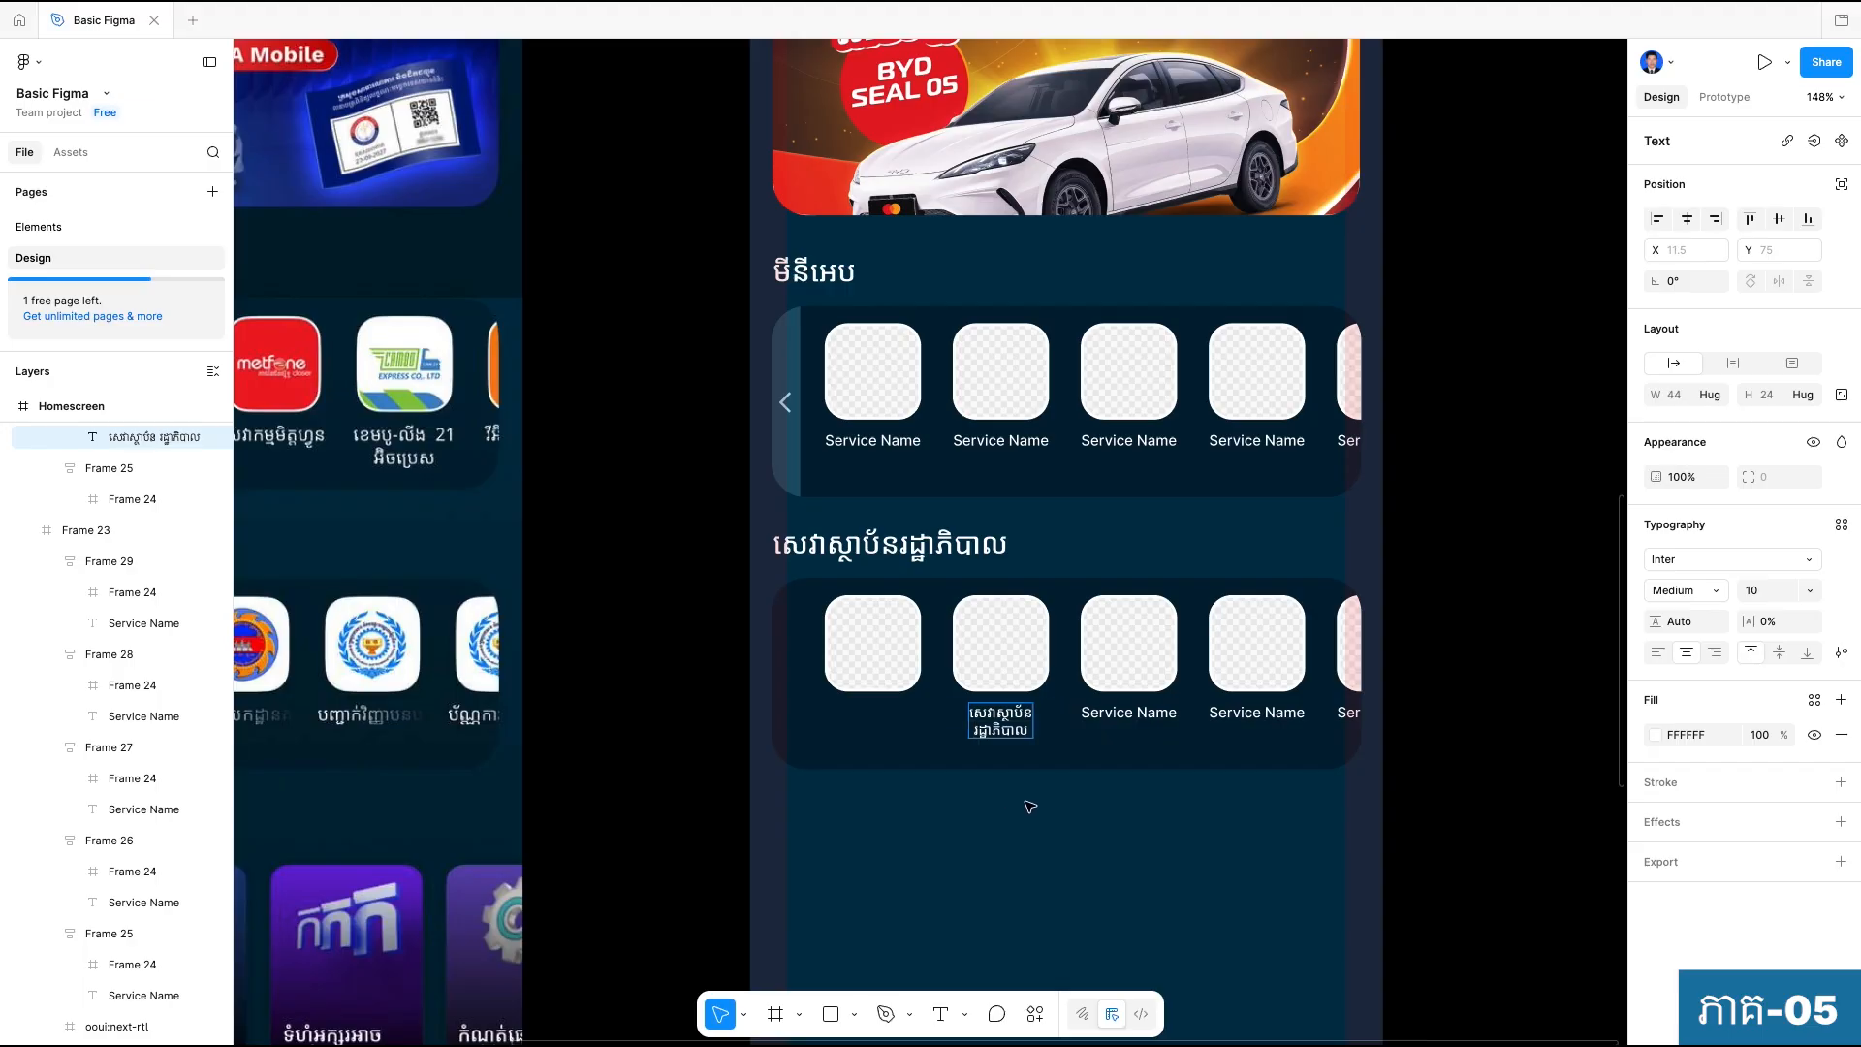
Delete the second line "រដ្ឋាភិបាល" from the second tile's label.
drag(359, 715, 605, 704)
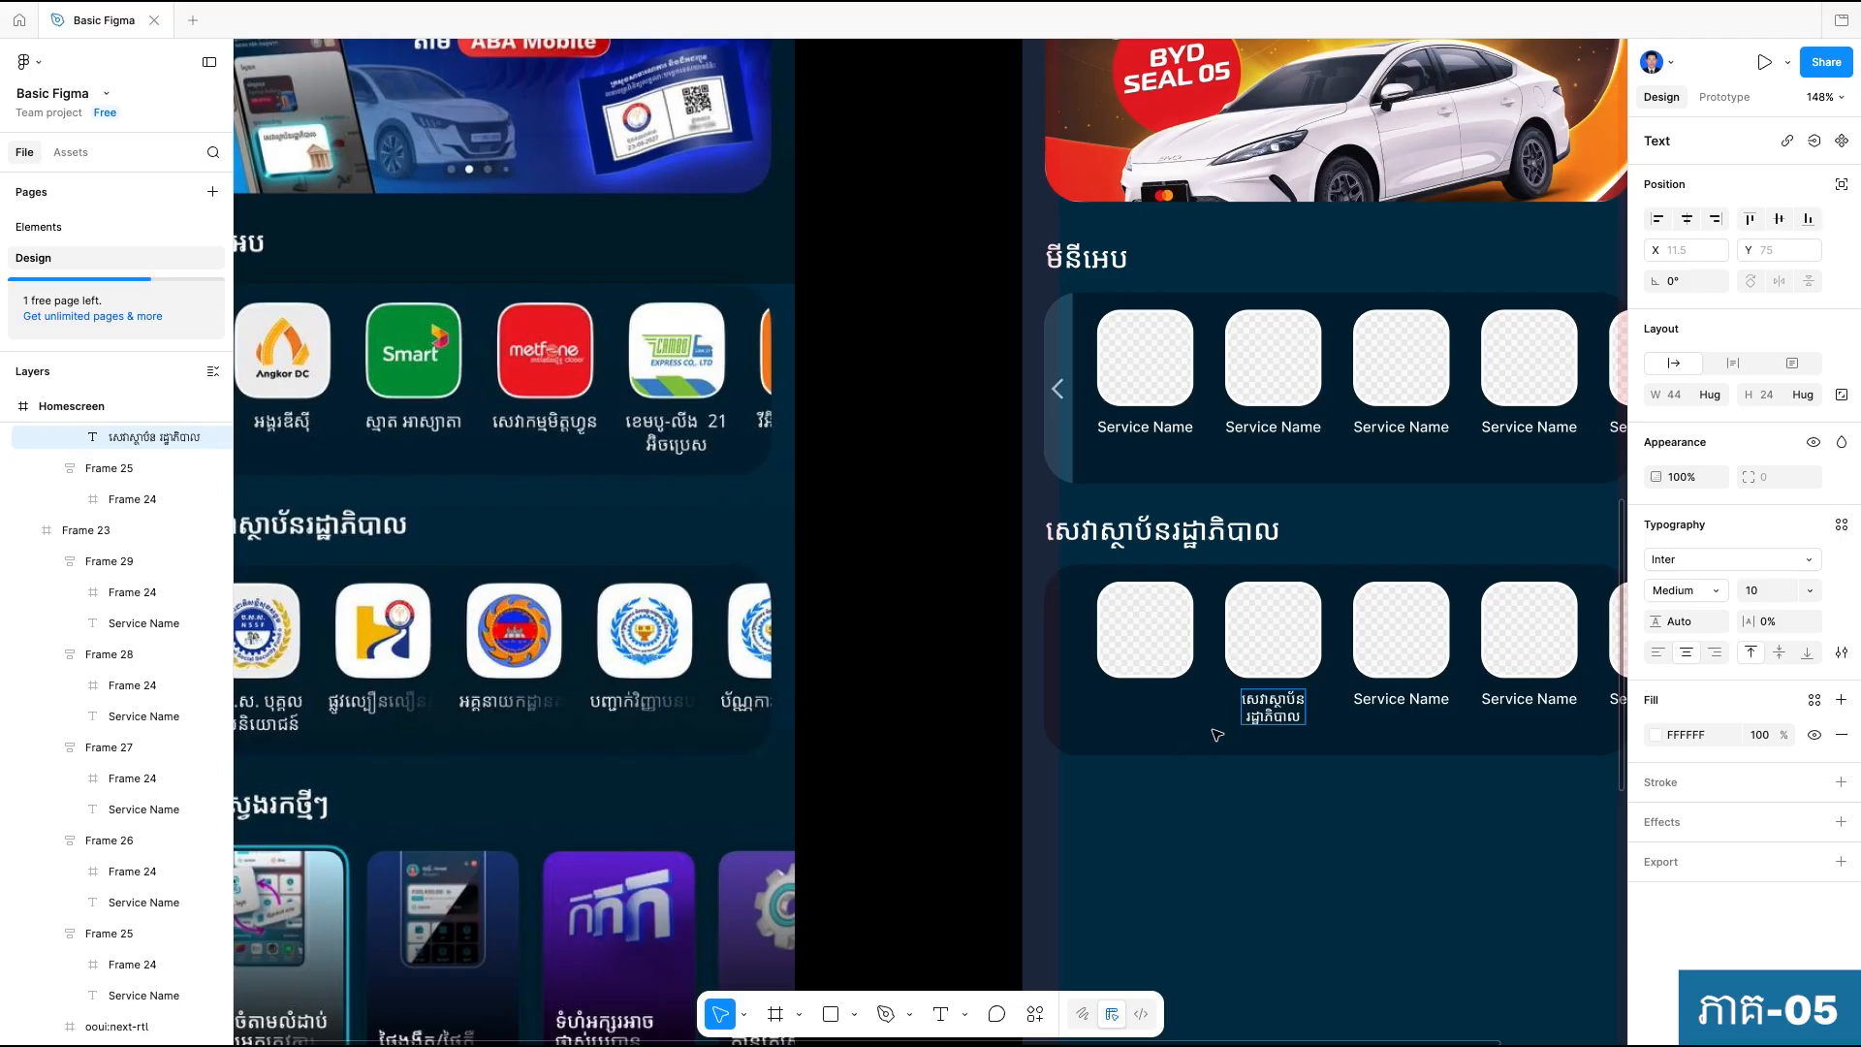
scroll(1223, 736, up, 4)
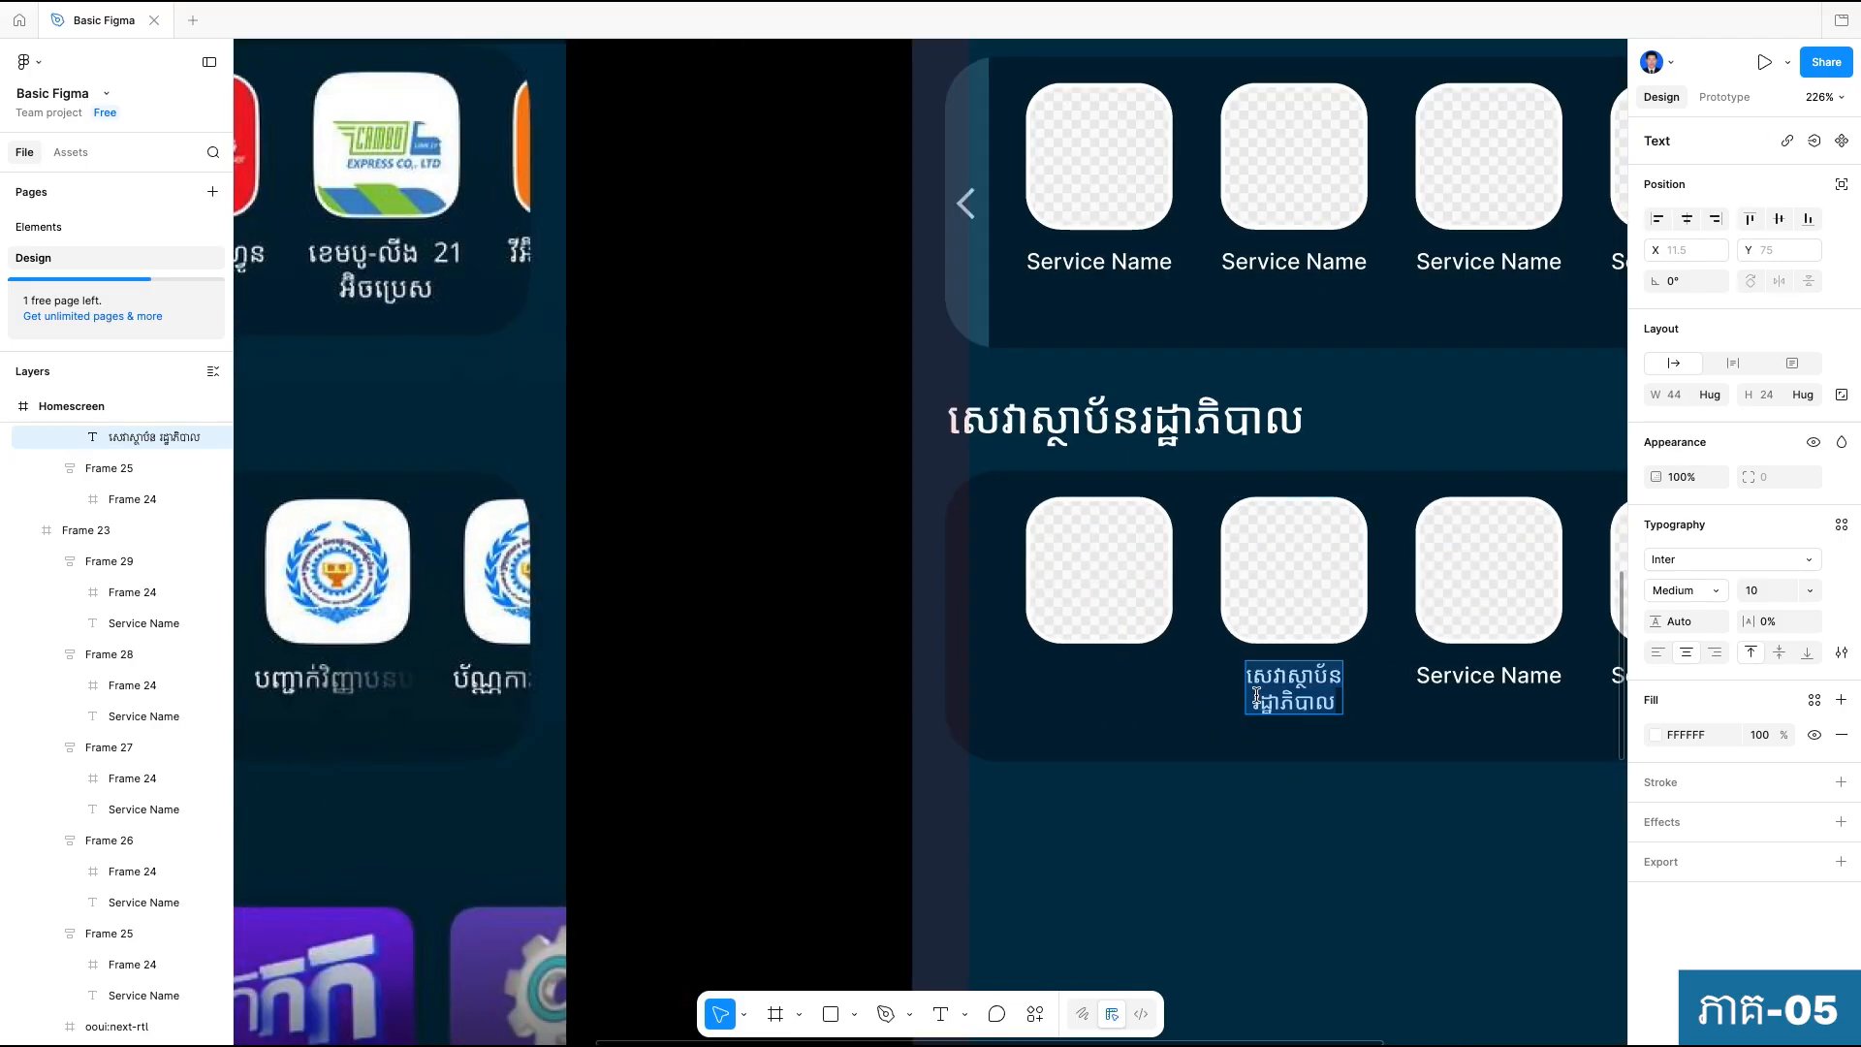
drag(1256, 694, 1362, 706)
key(super+c)
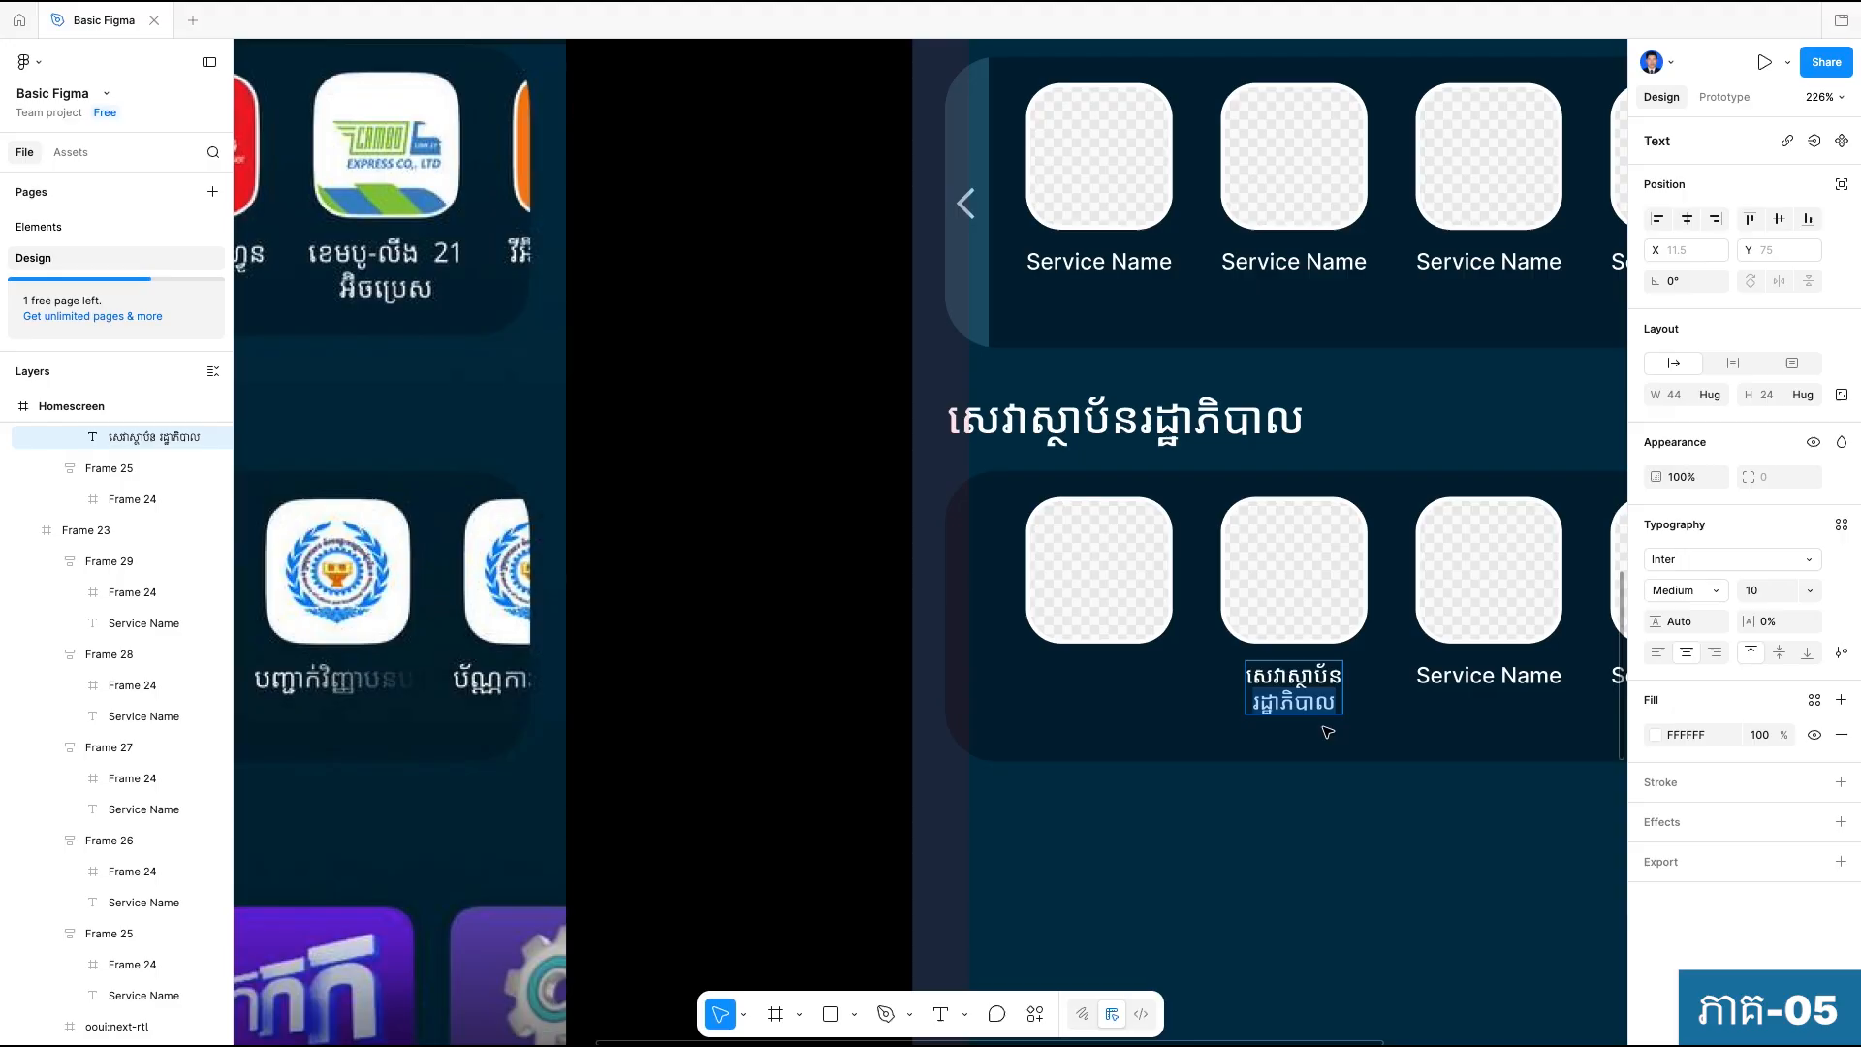
key(BackSpace)
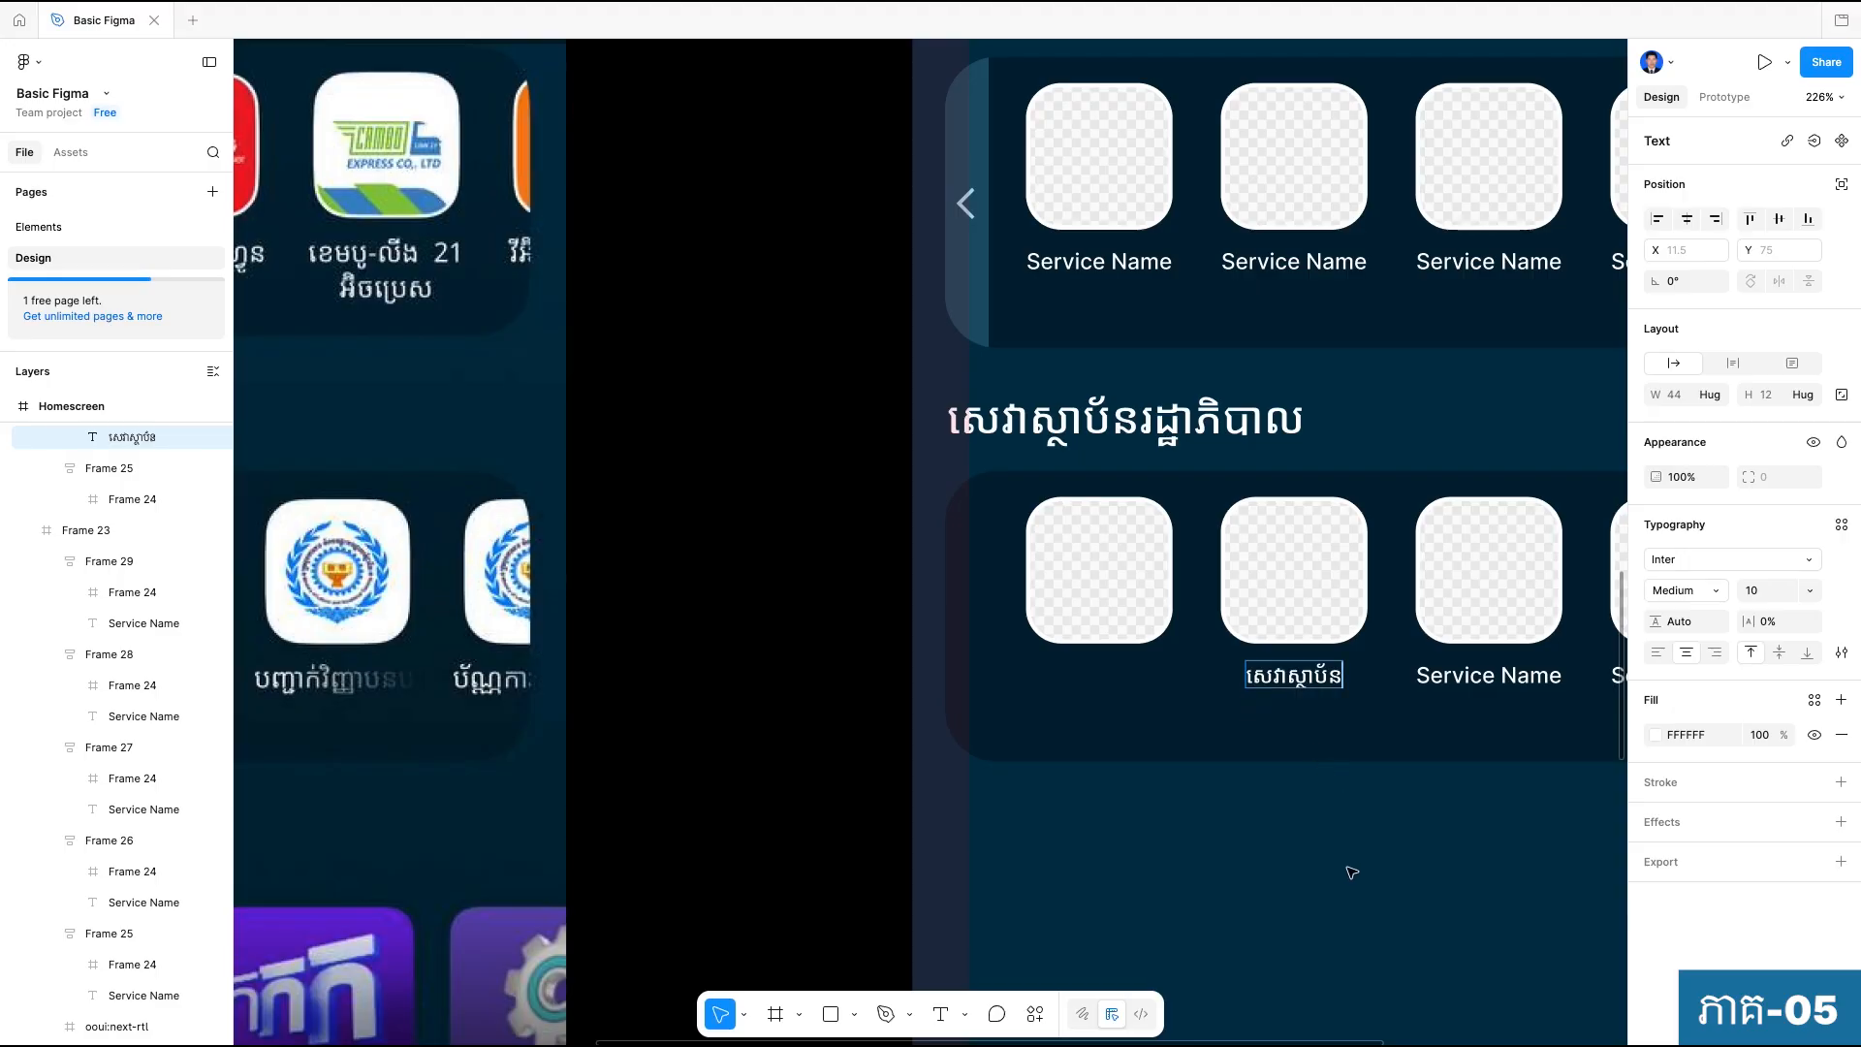
key(Escape)
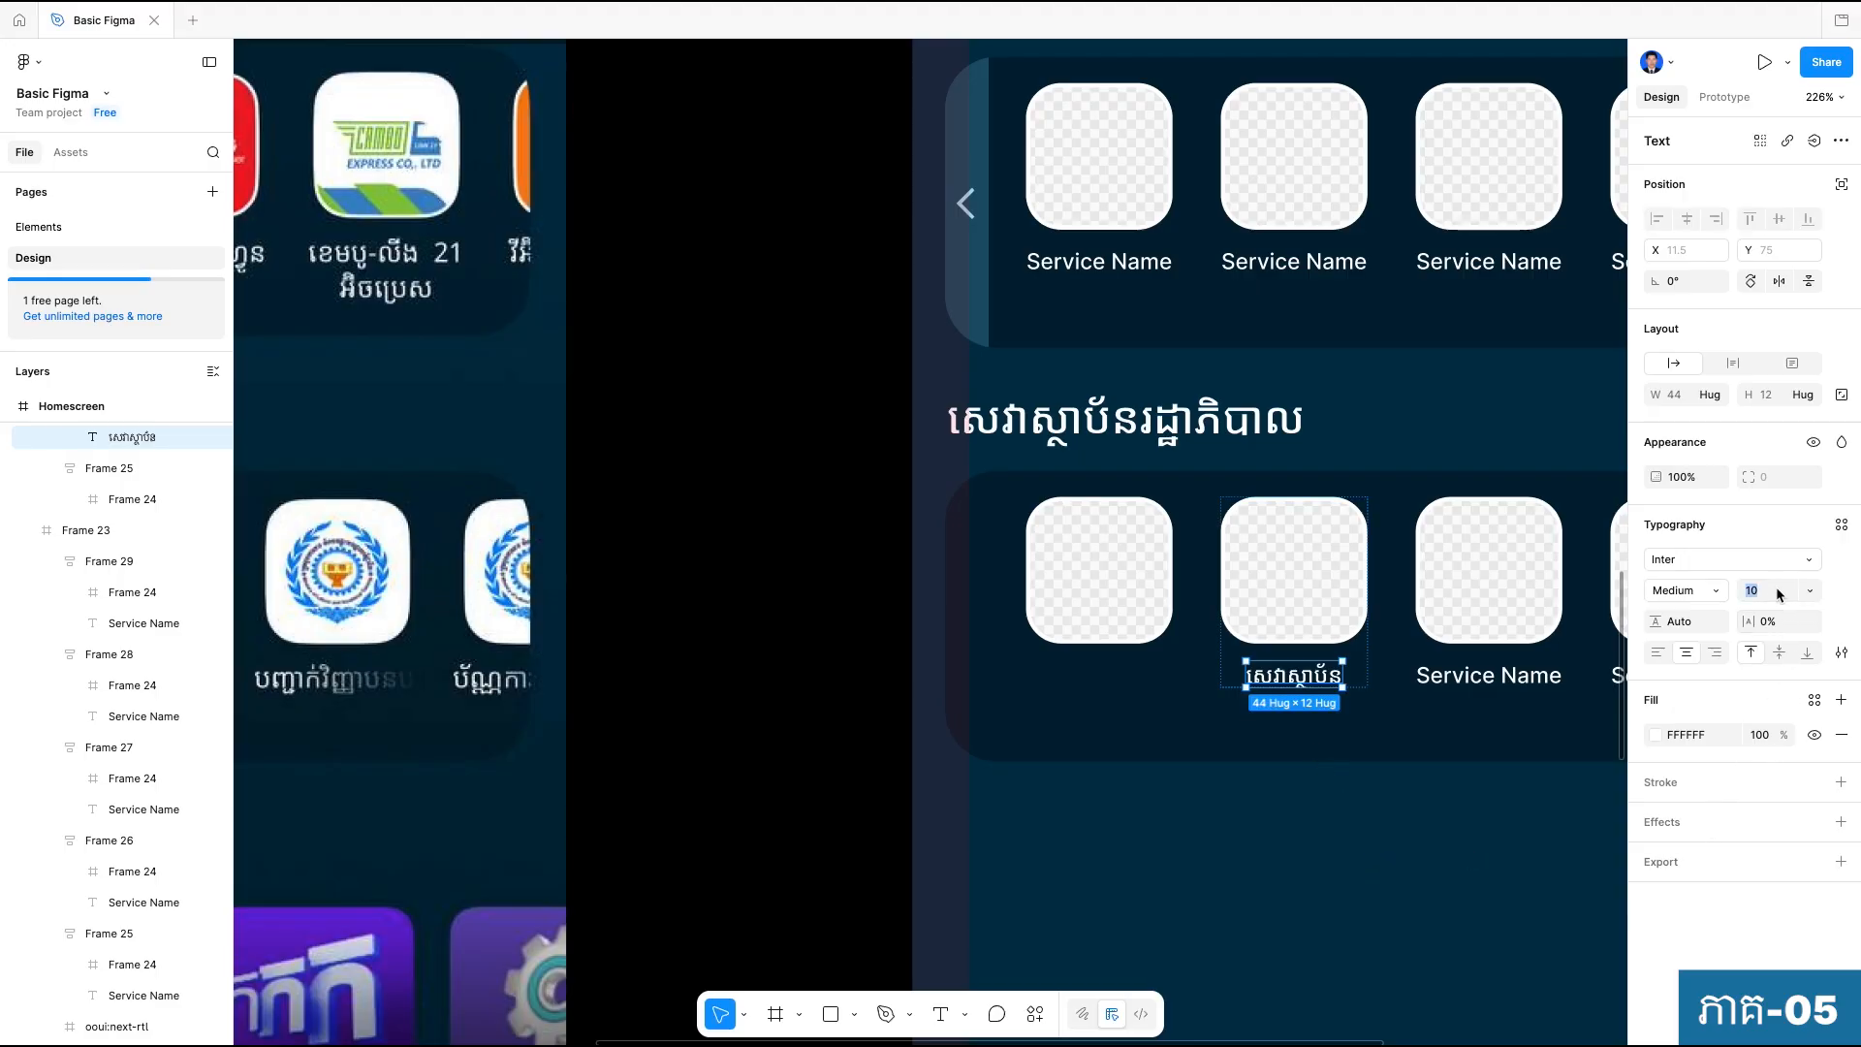
Set the font size of the "សេវាស្ថាប័ន" label to 12.
text(១២)
click(1264, 865)
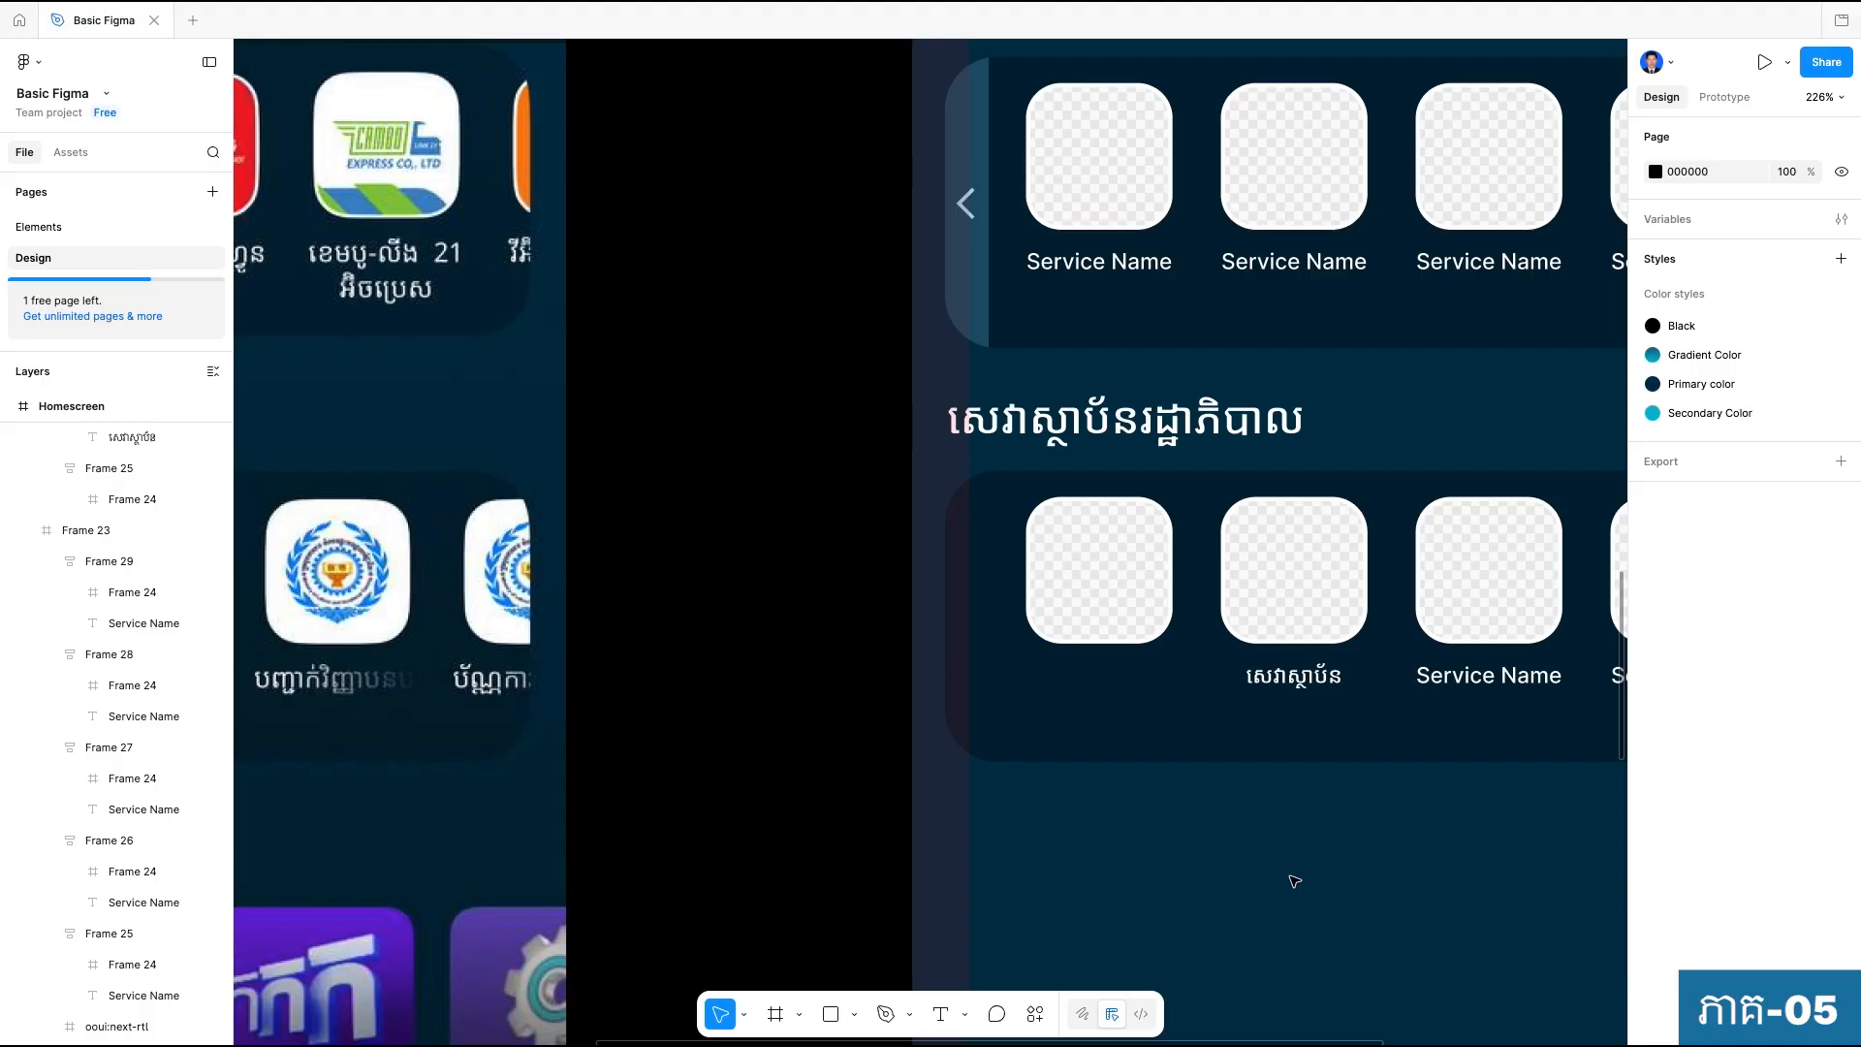
click(1275, 680)
click(1275, 681)
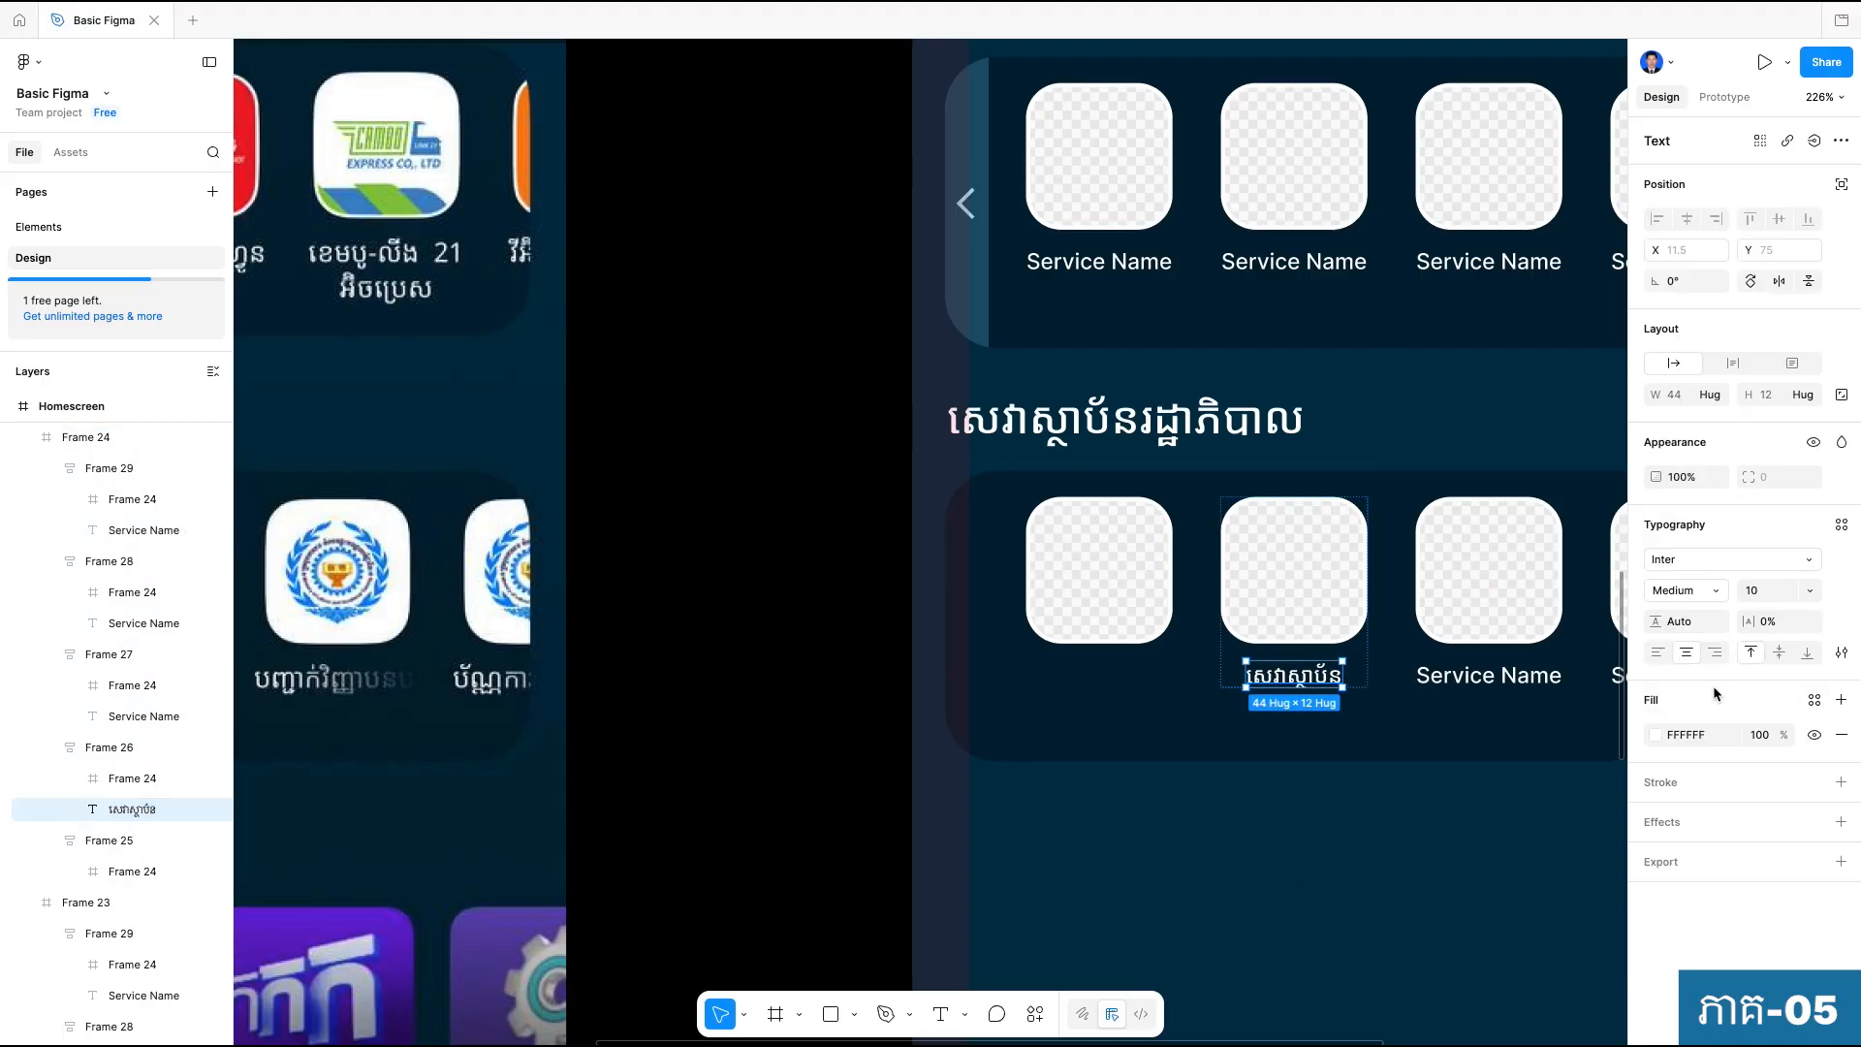
text(12)
key(Return)
click(1376, 834)
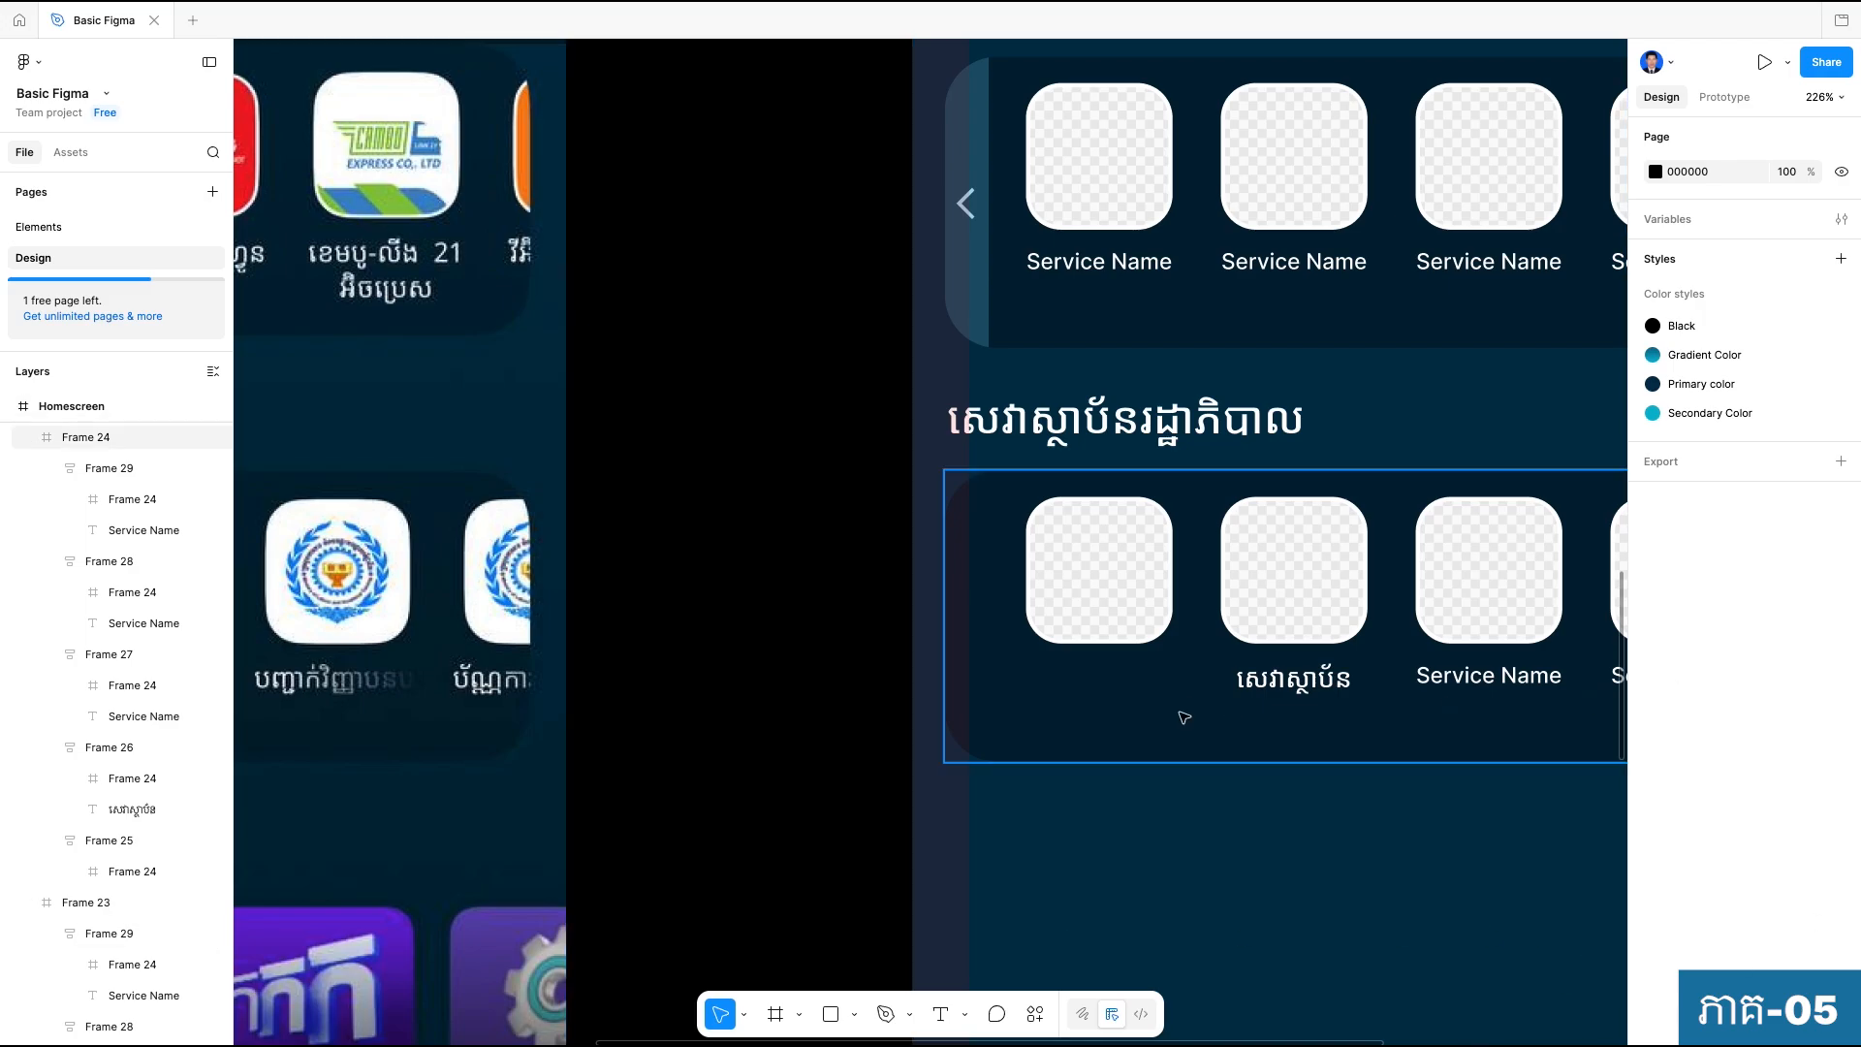
Align the contents of the second government-services tile's auto-layout frame to the left.
click(1279, 678)
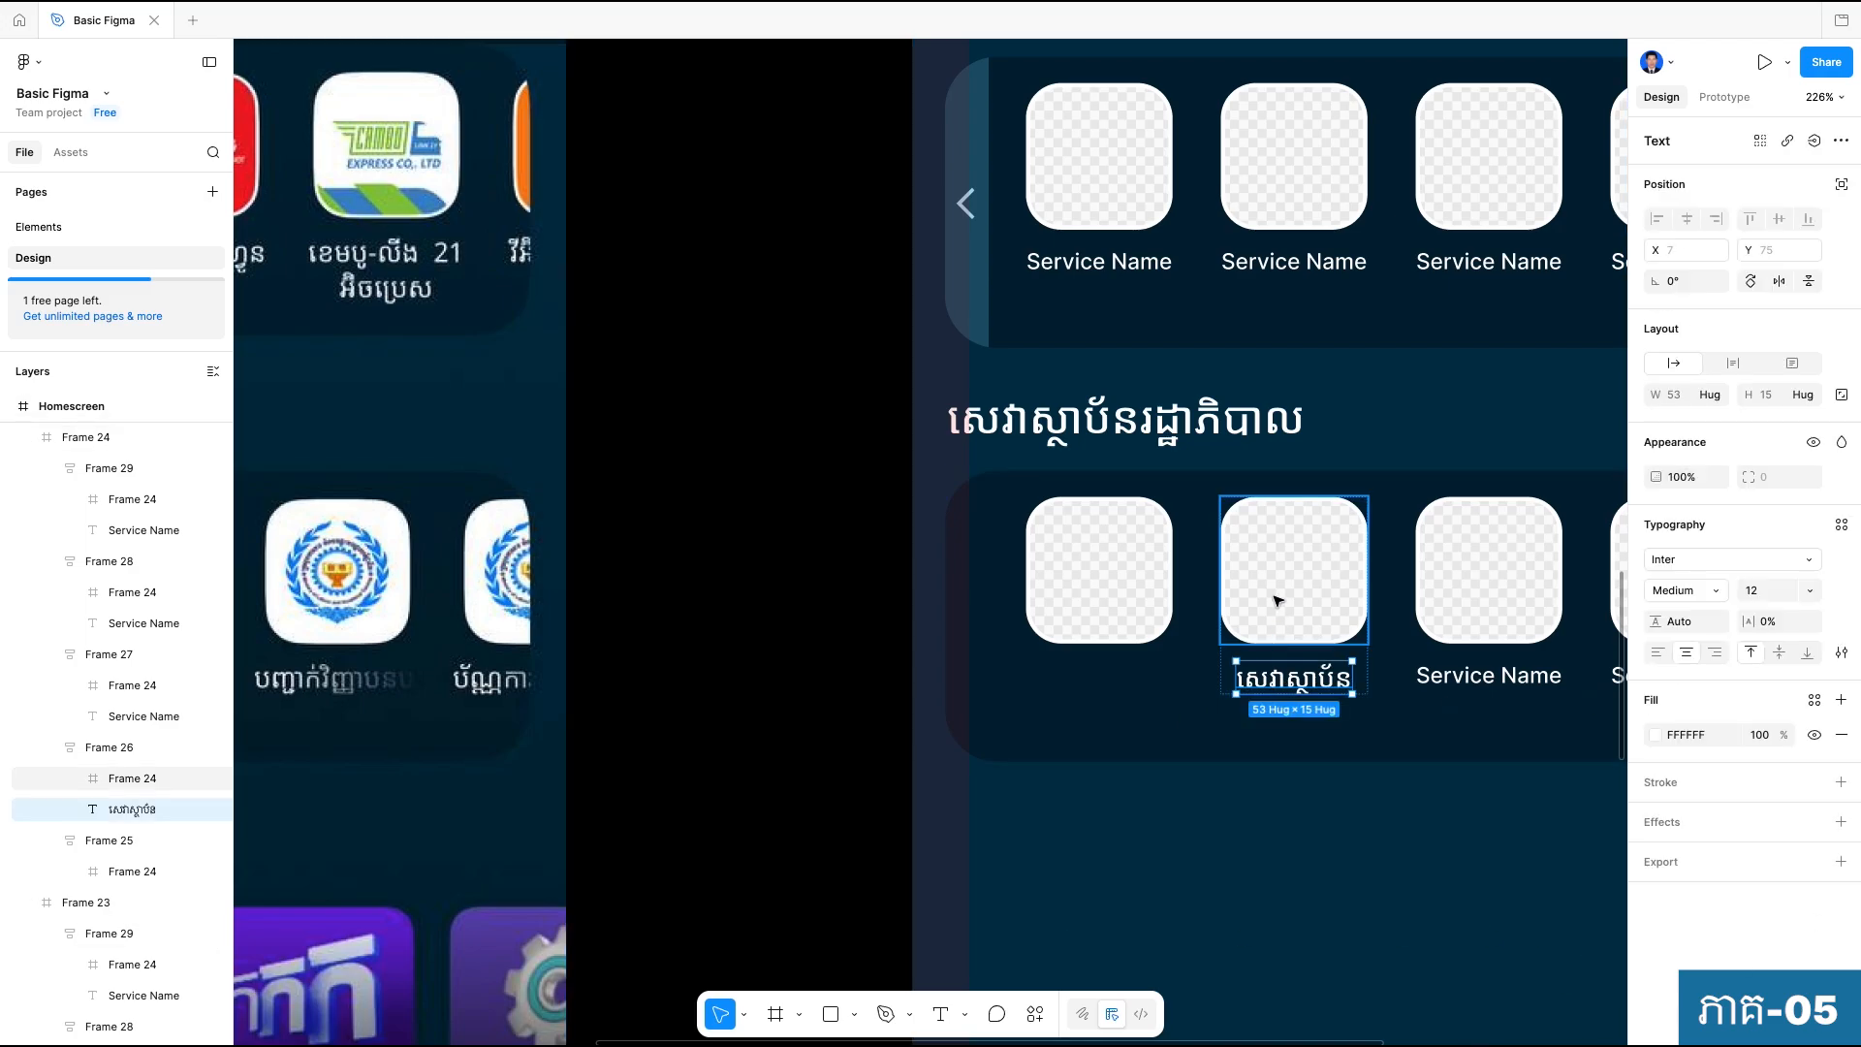
scroll(1276, 599, down, 2)
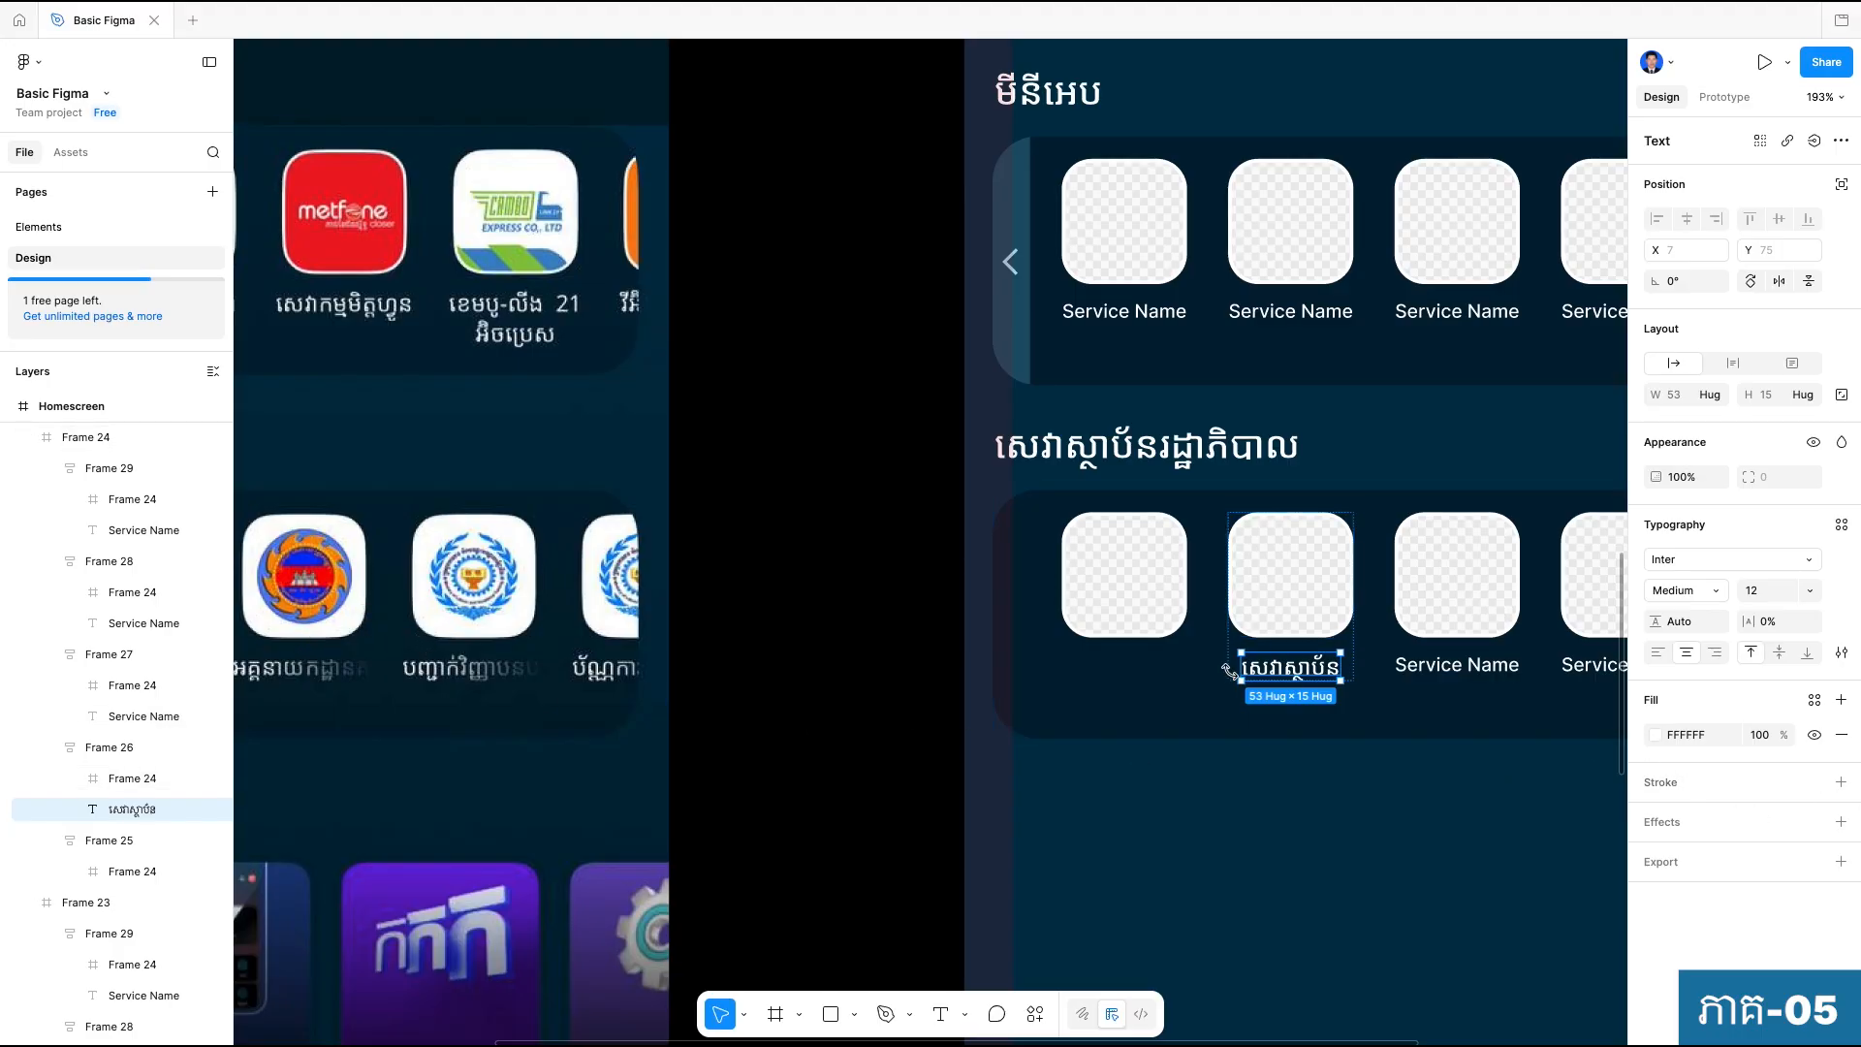
scroll(1245, 642, up, 5)
click(1250, 644)
click(1841, 600)
click(1663, 441)
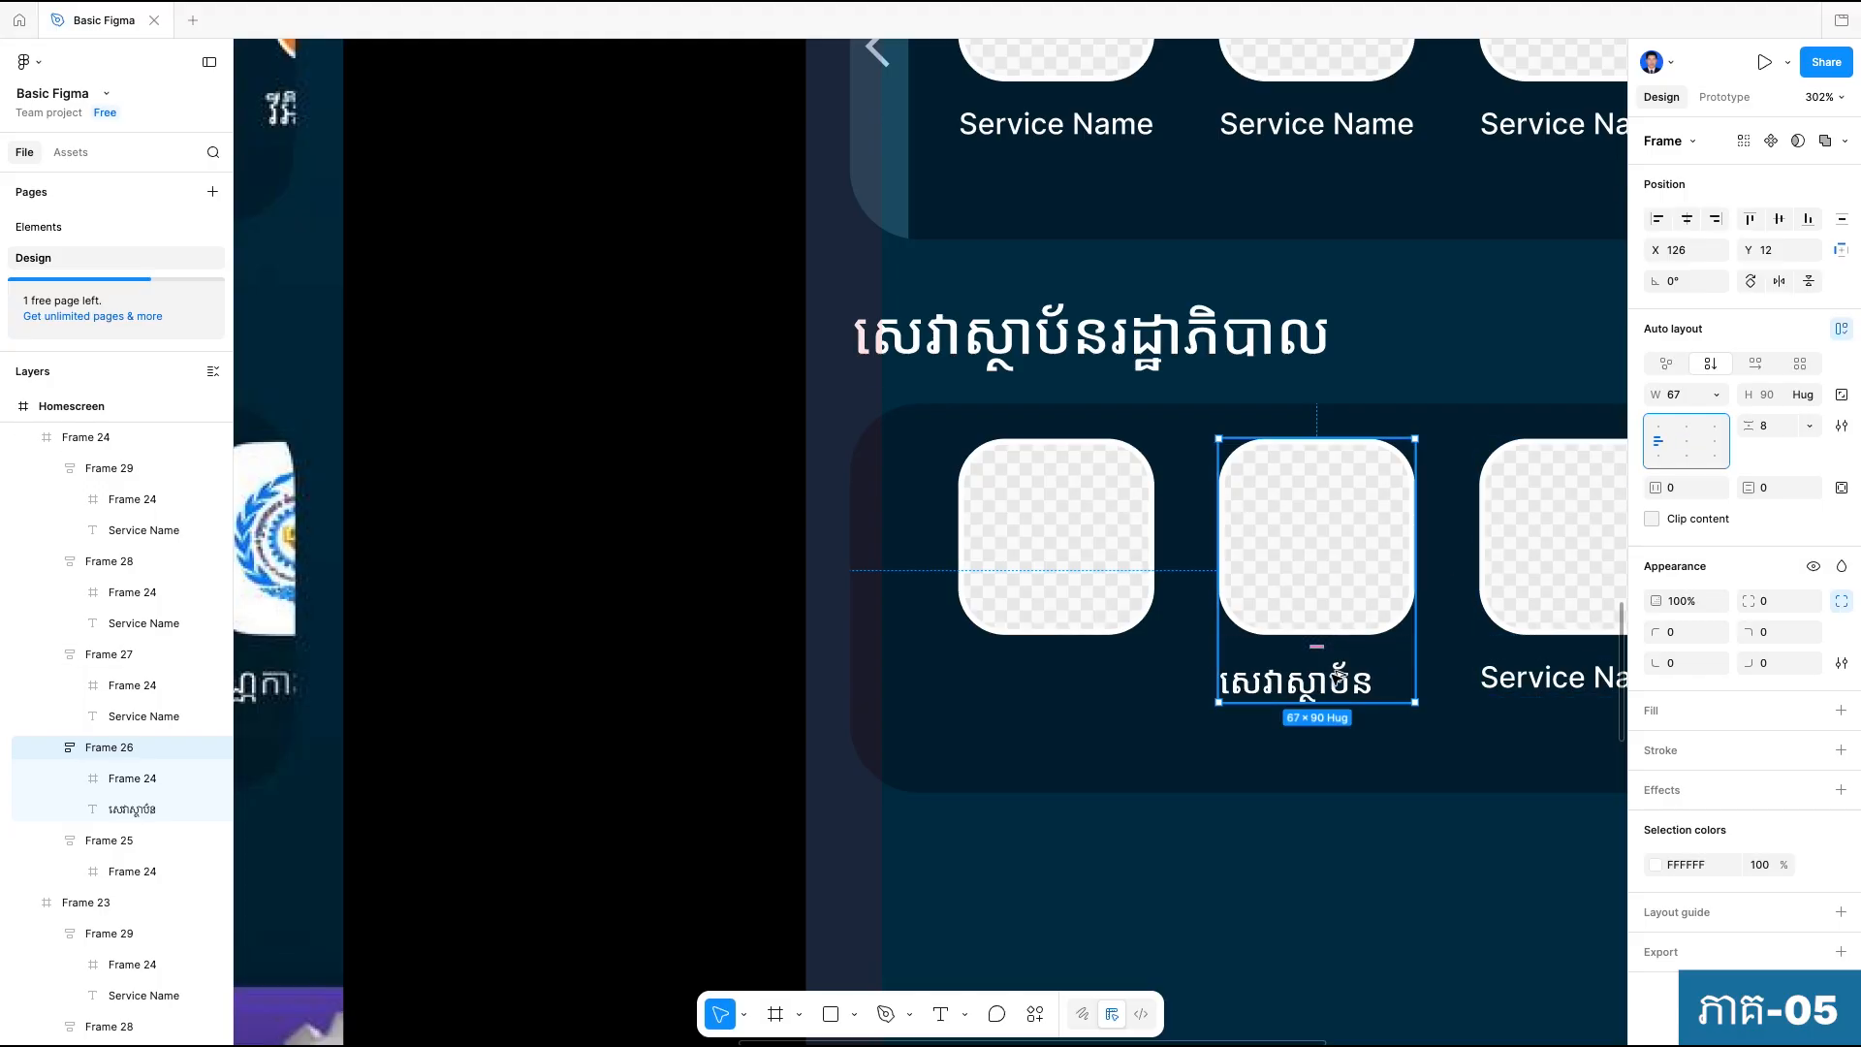
Duplicate the "សេវាស្ថាប័ន" label directly beneath itself within the second tile's frame and select both labels.
click(1341, 687)
double_click(1349, 682)
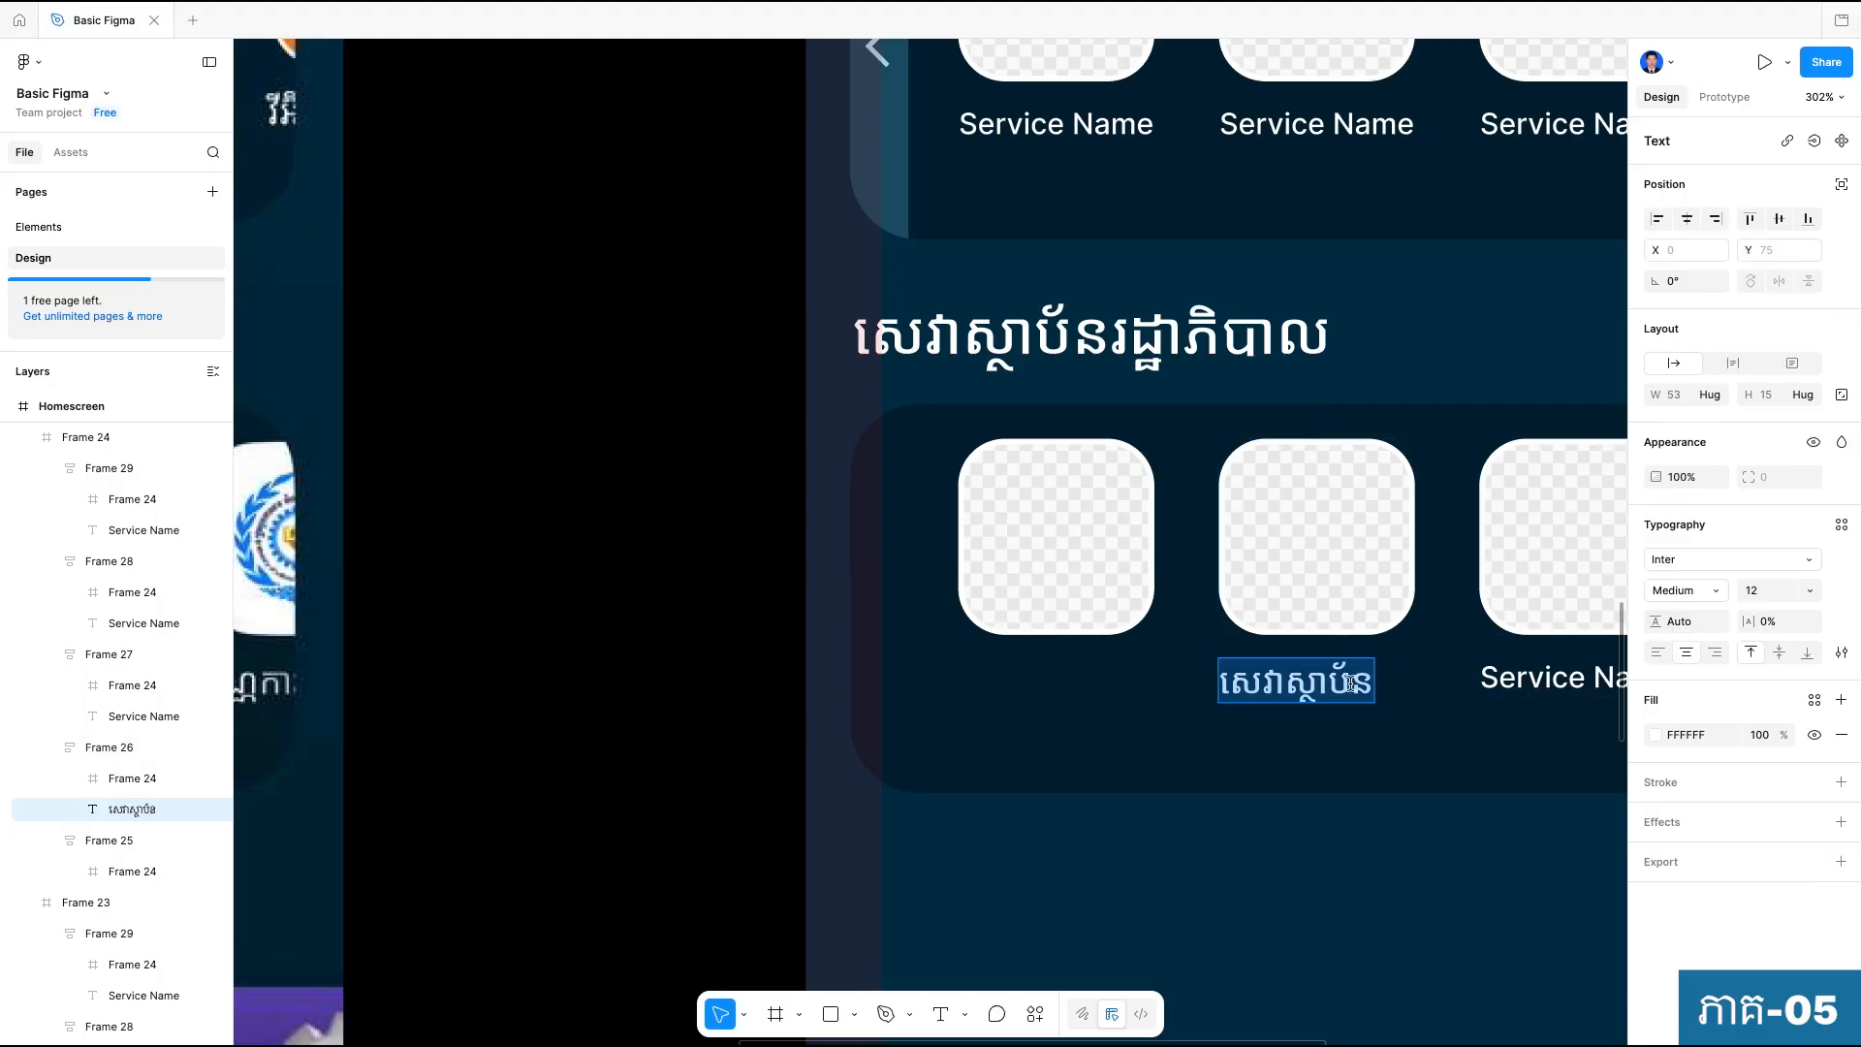
key(Escape)
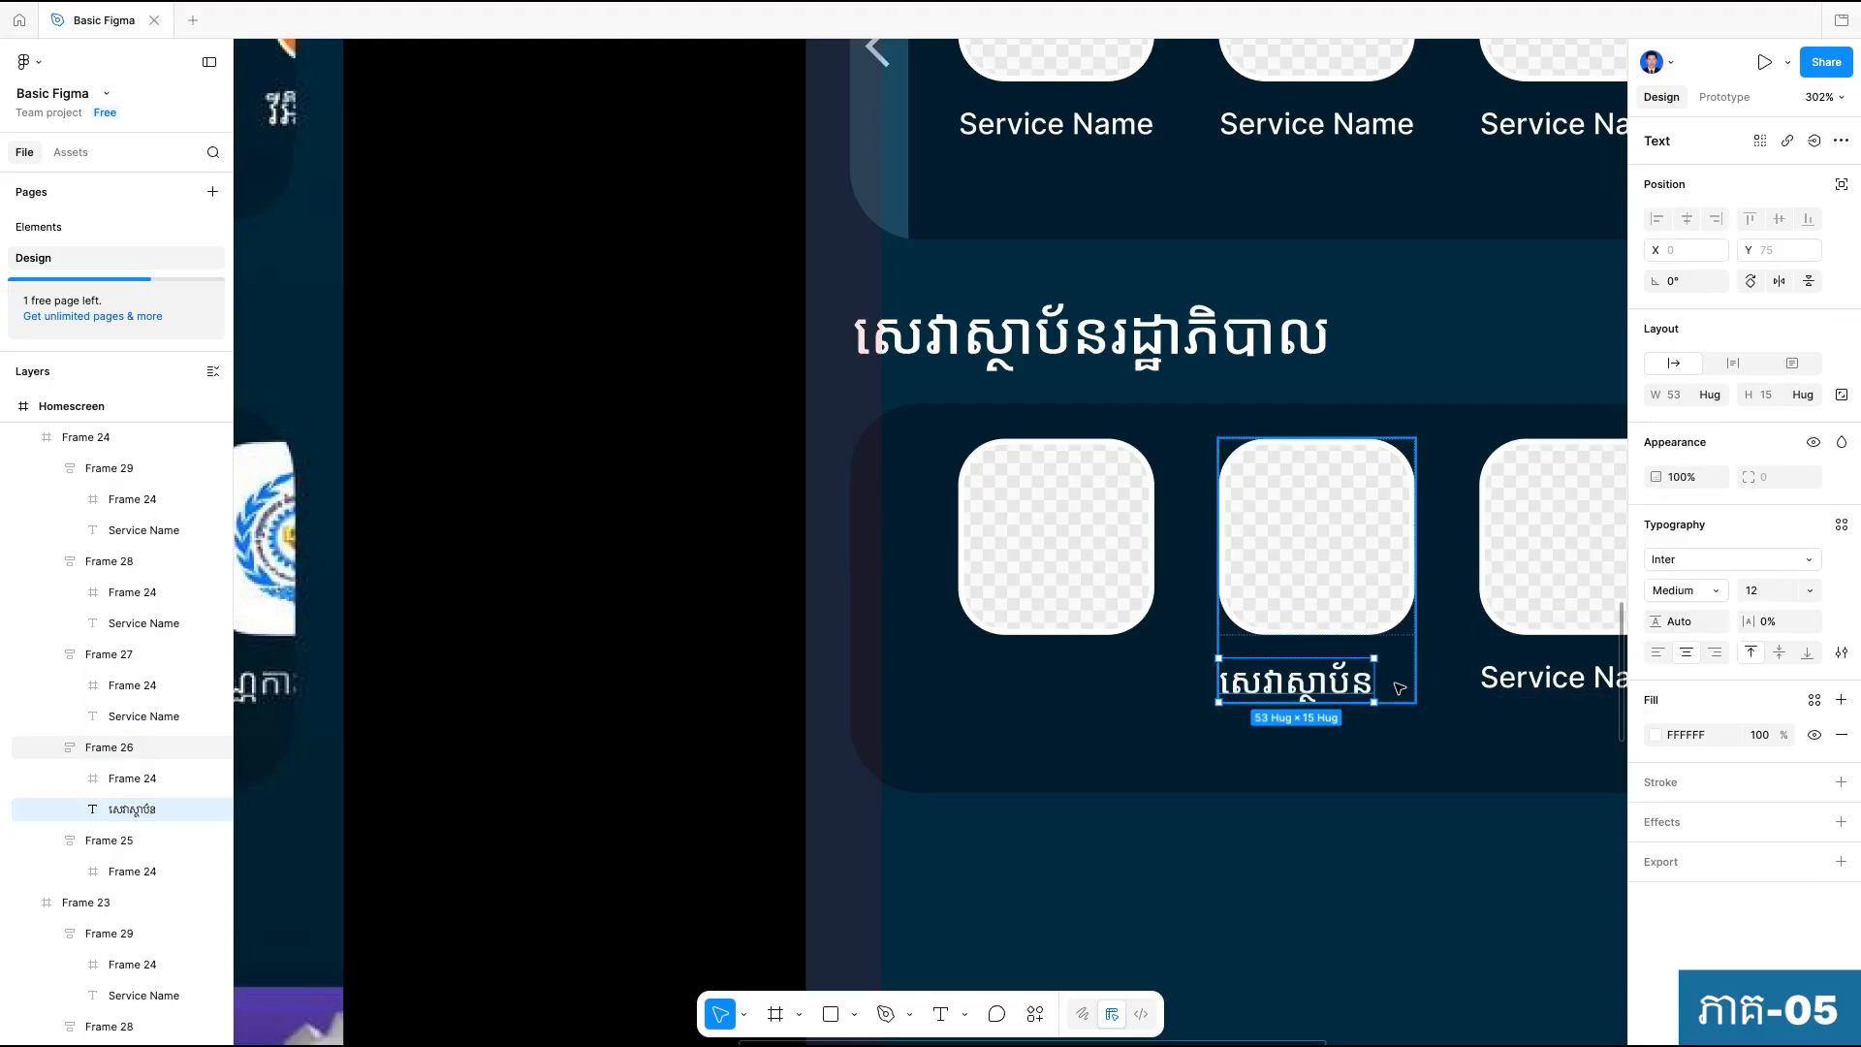
drag(1330, 678, 1309, 700)
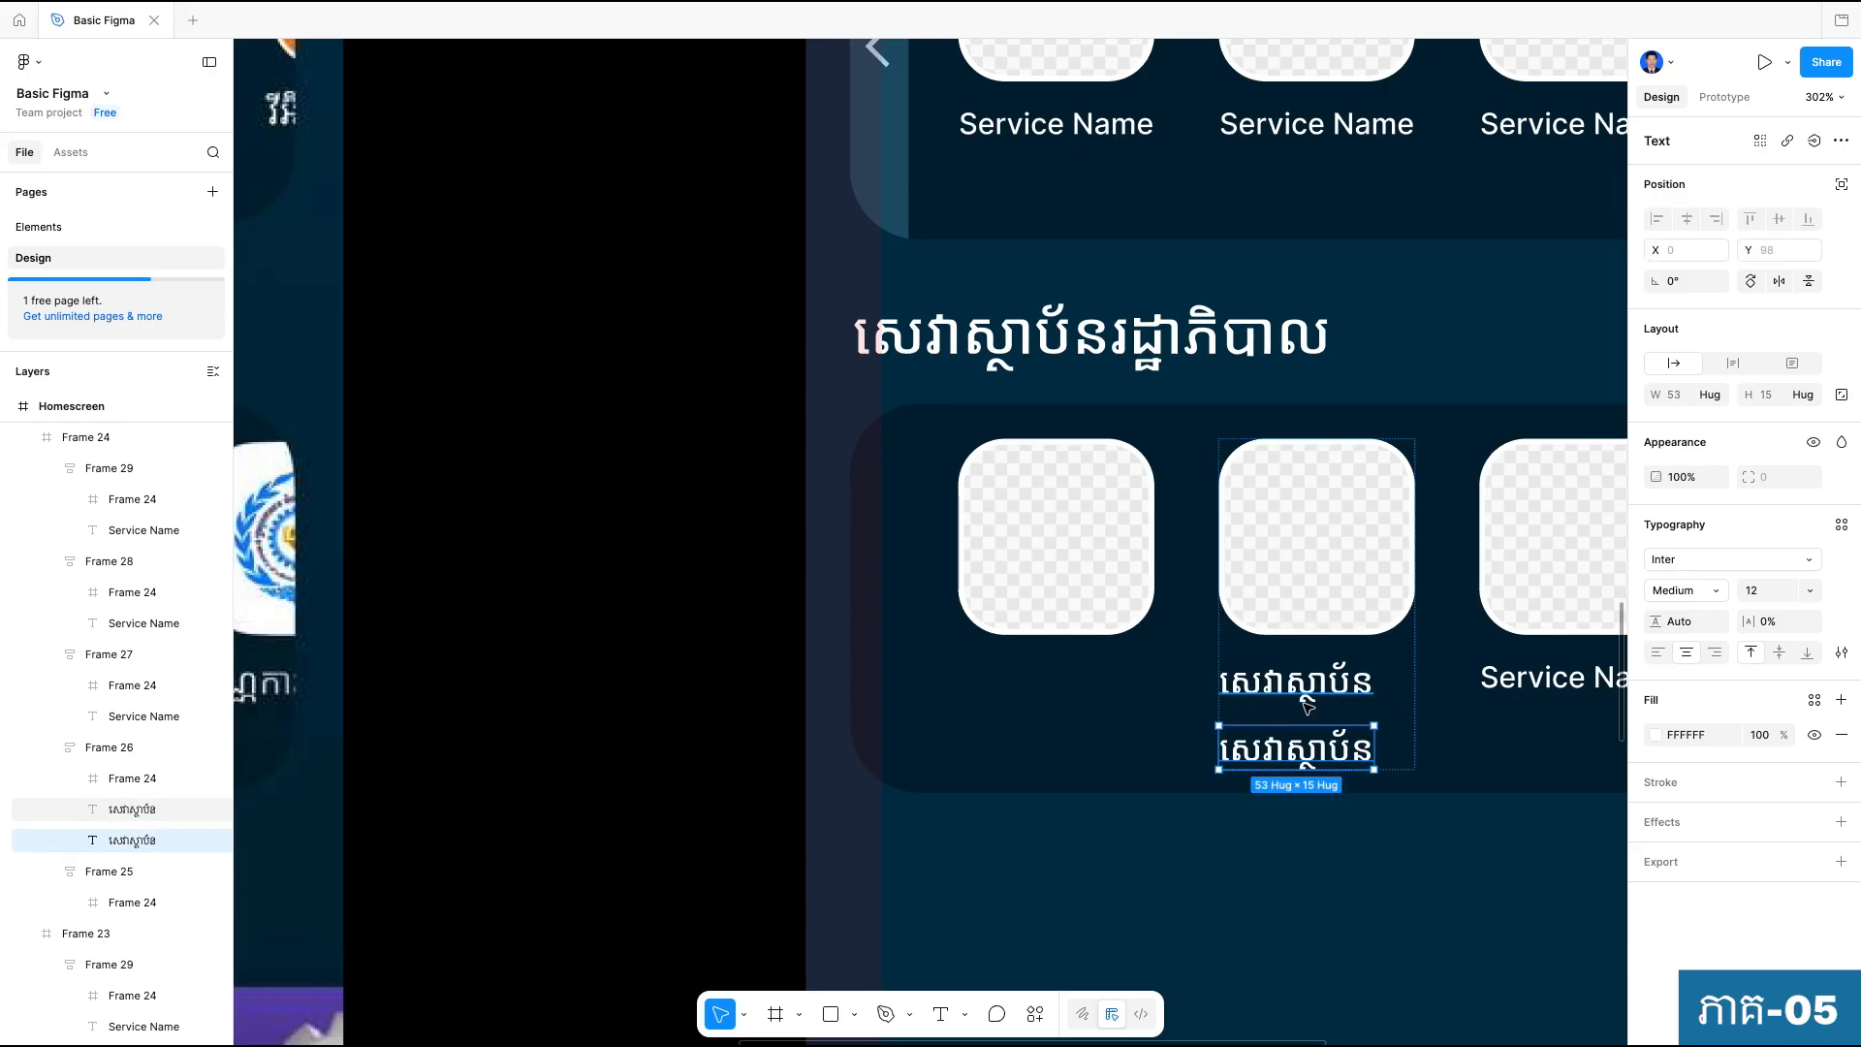
shift+click(1308, 698)
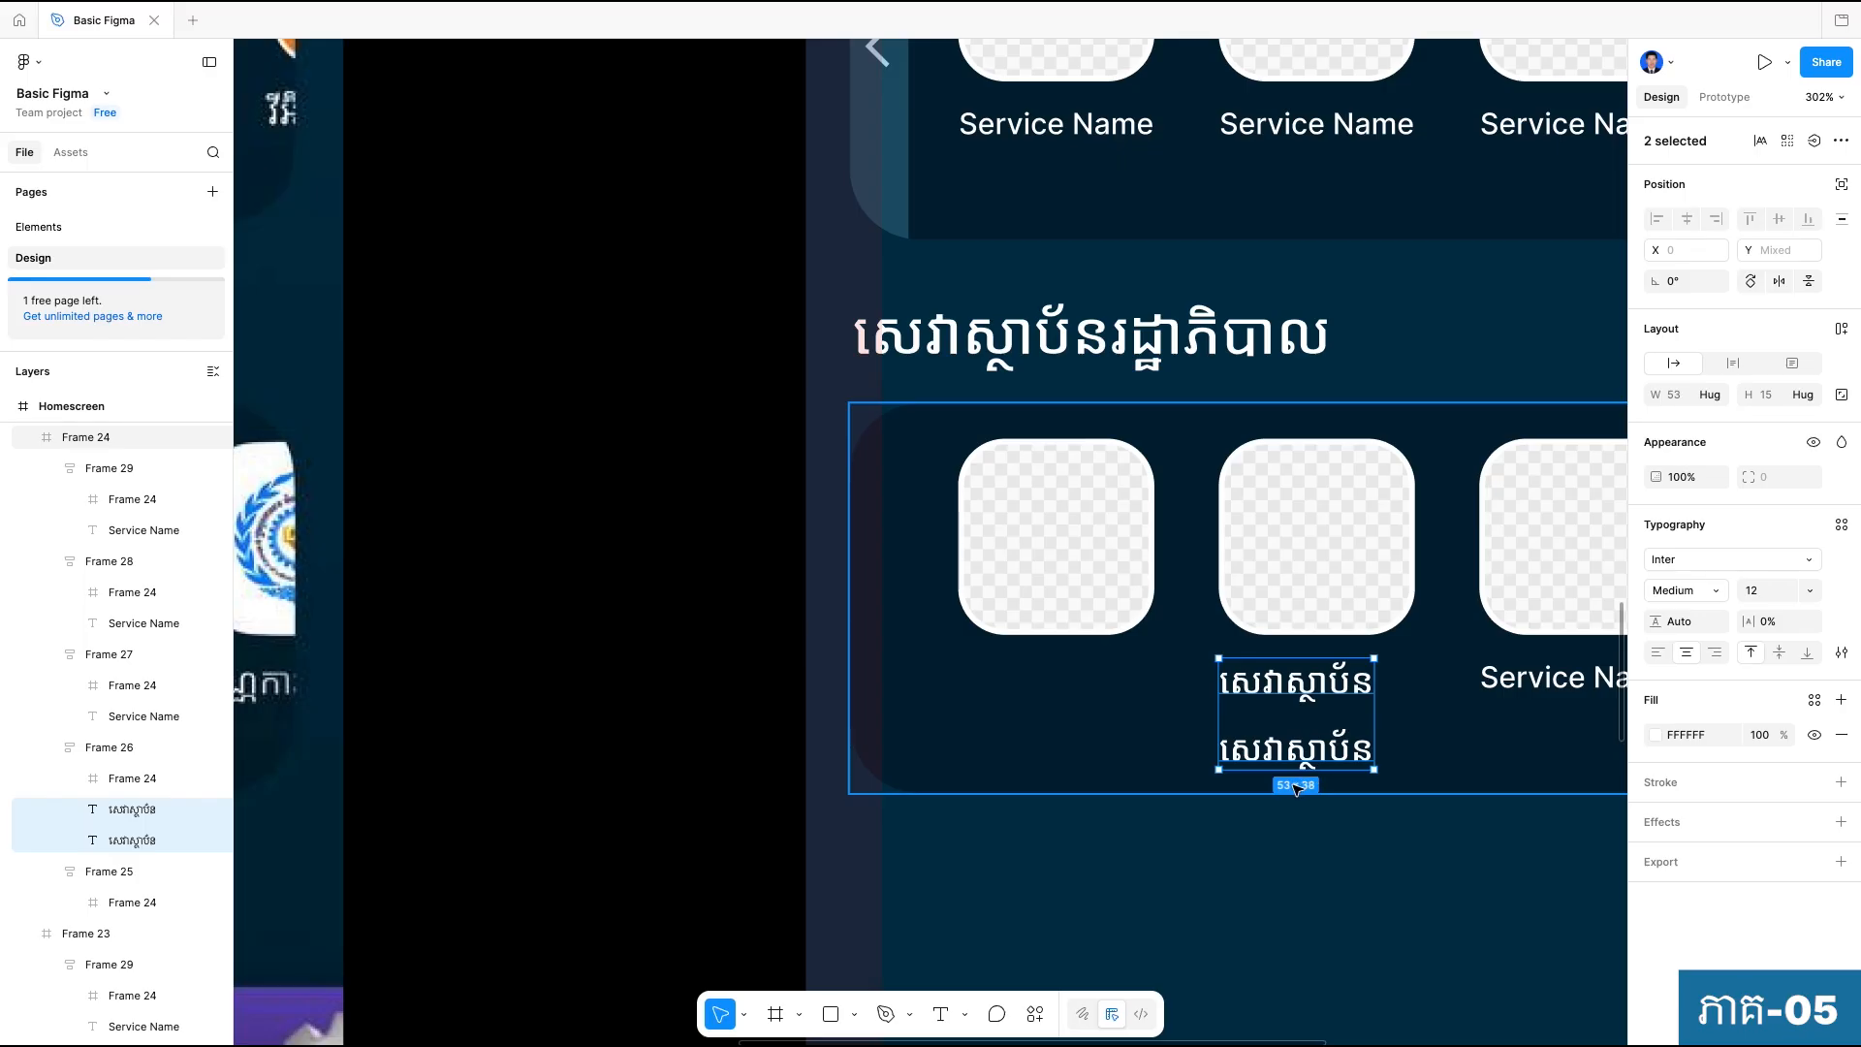
Wrap the two selected labels in an auto-layout frame with centred alignment and a vertical gap of 0.
key(shift+a)
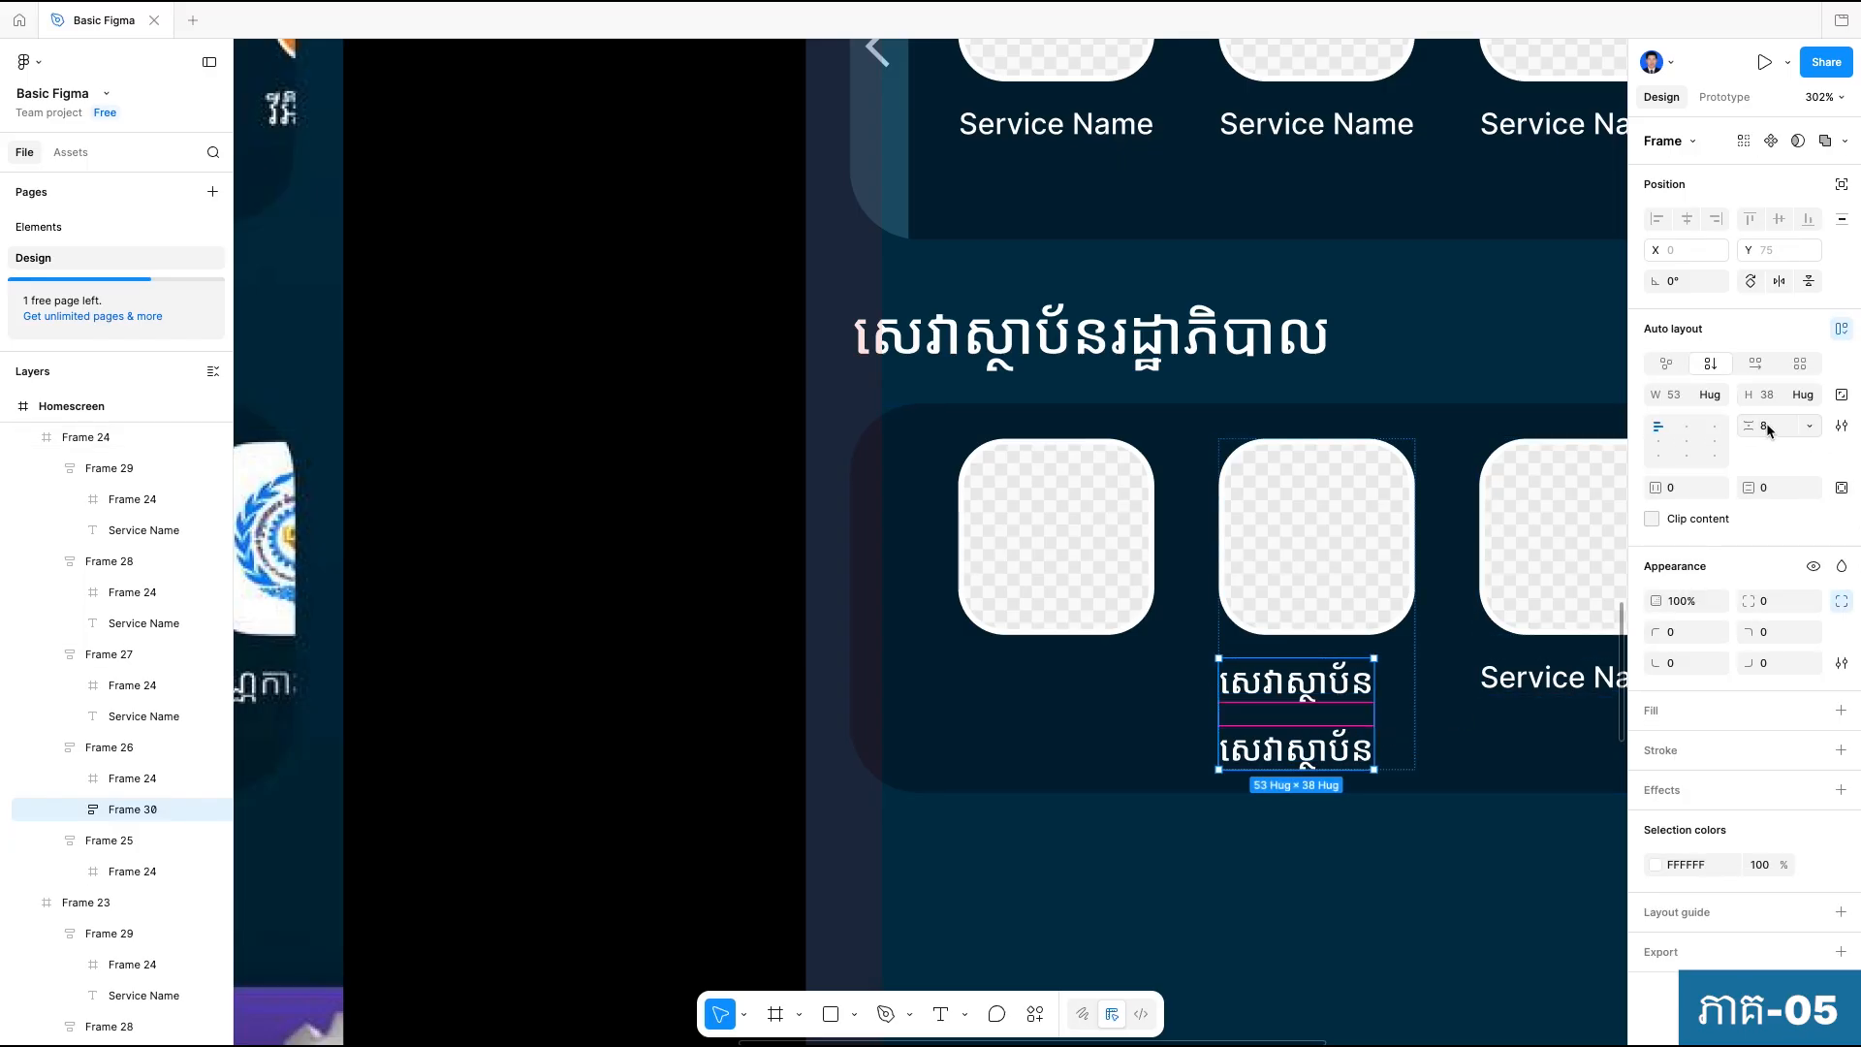
click(1686, 441)
click(1779, 428)
key(Up)
key(Down)
key(Down)
key(Down)
key(Down)
key(Down)
key(Down)
key(Down)
key(Down)
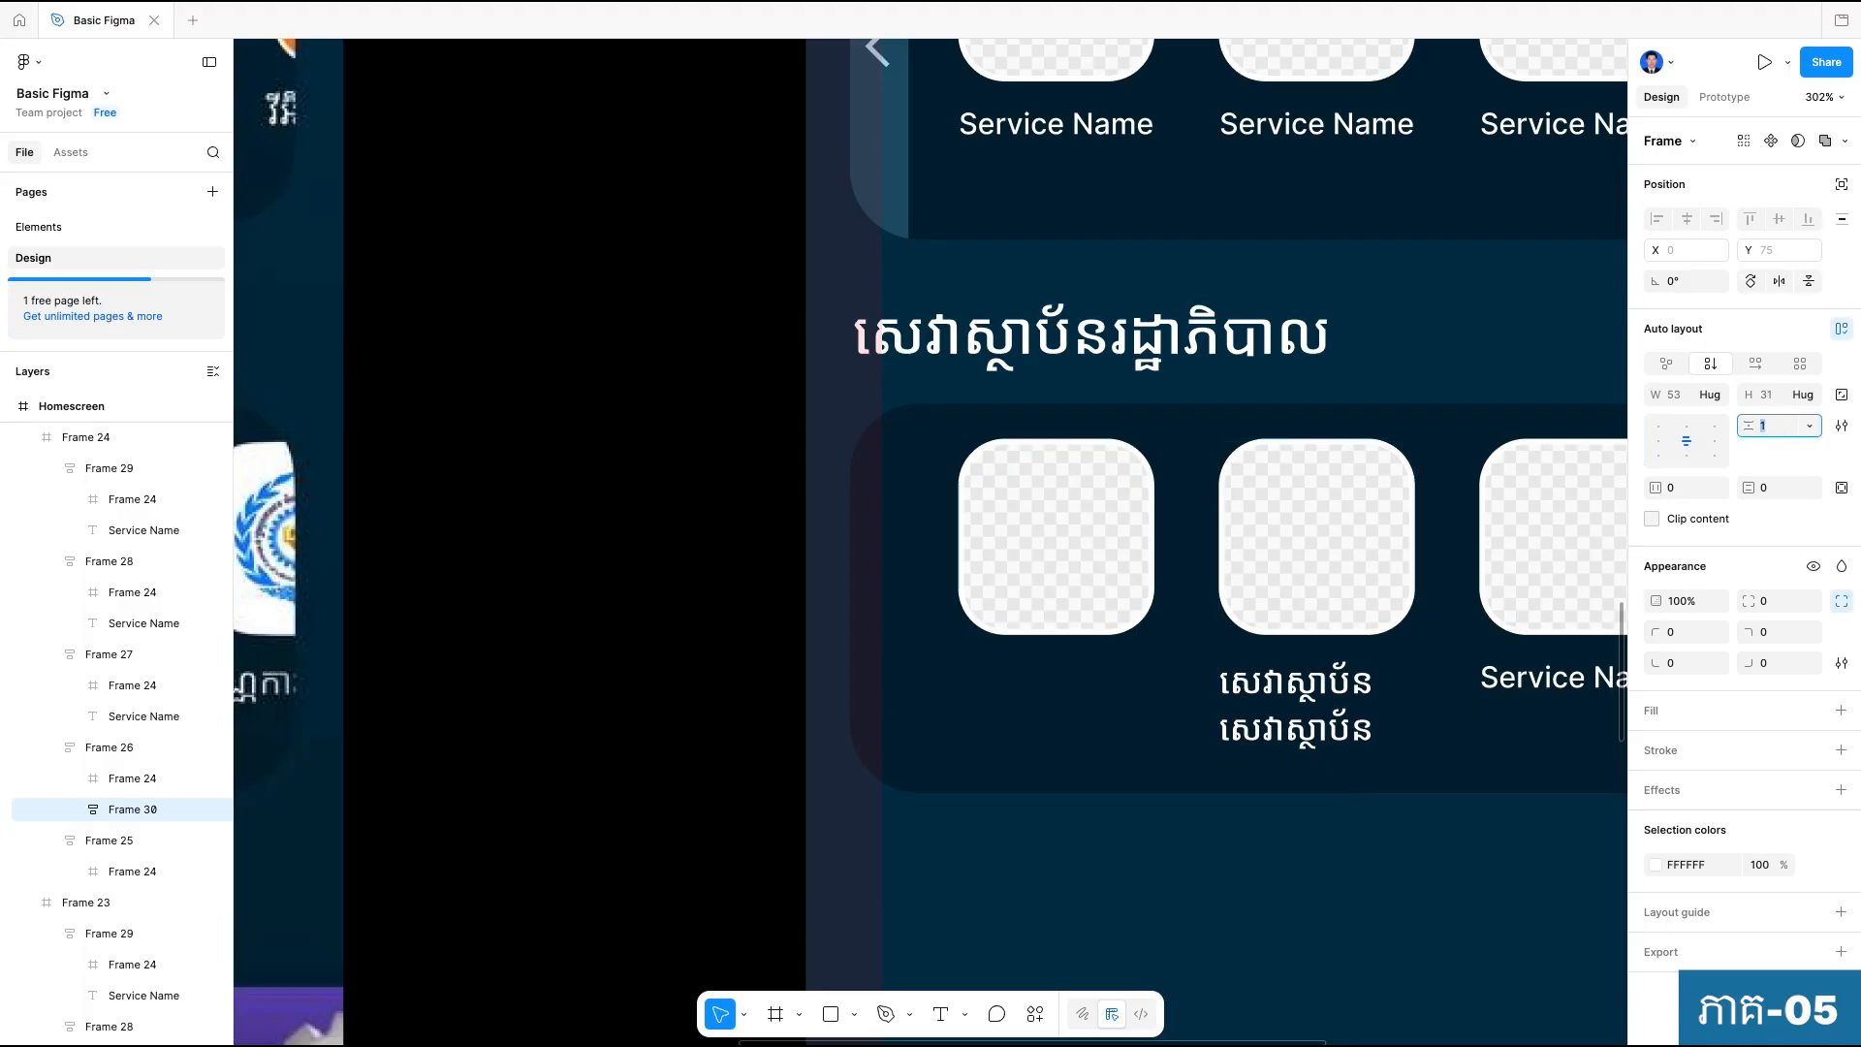
click(1501, 836)
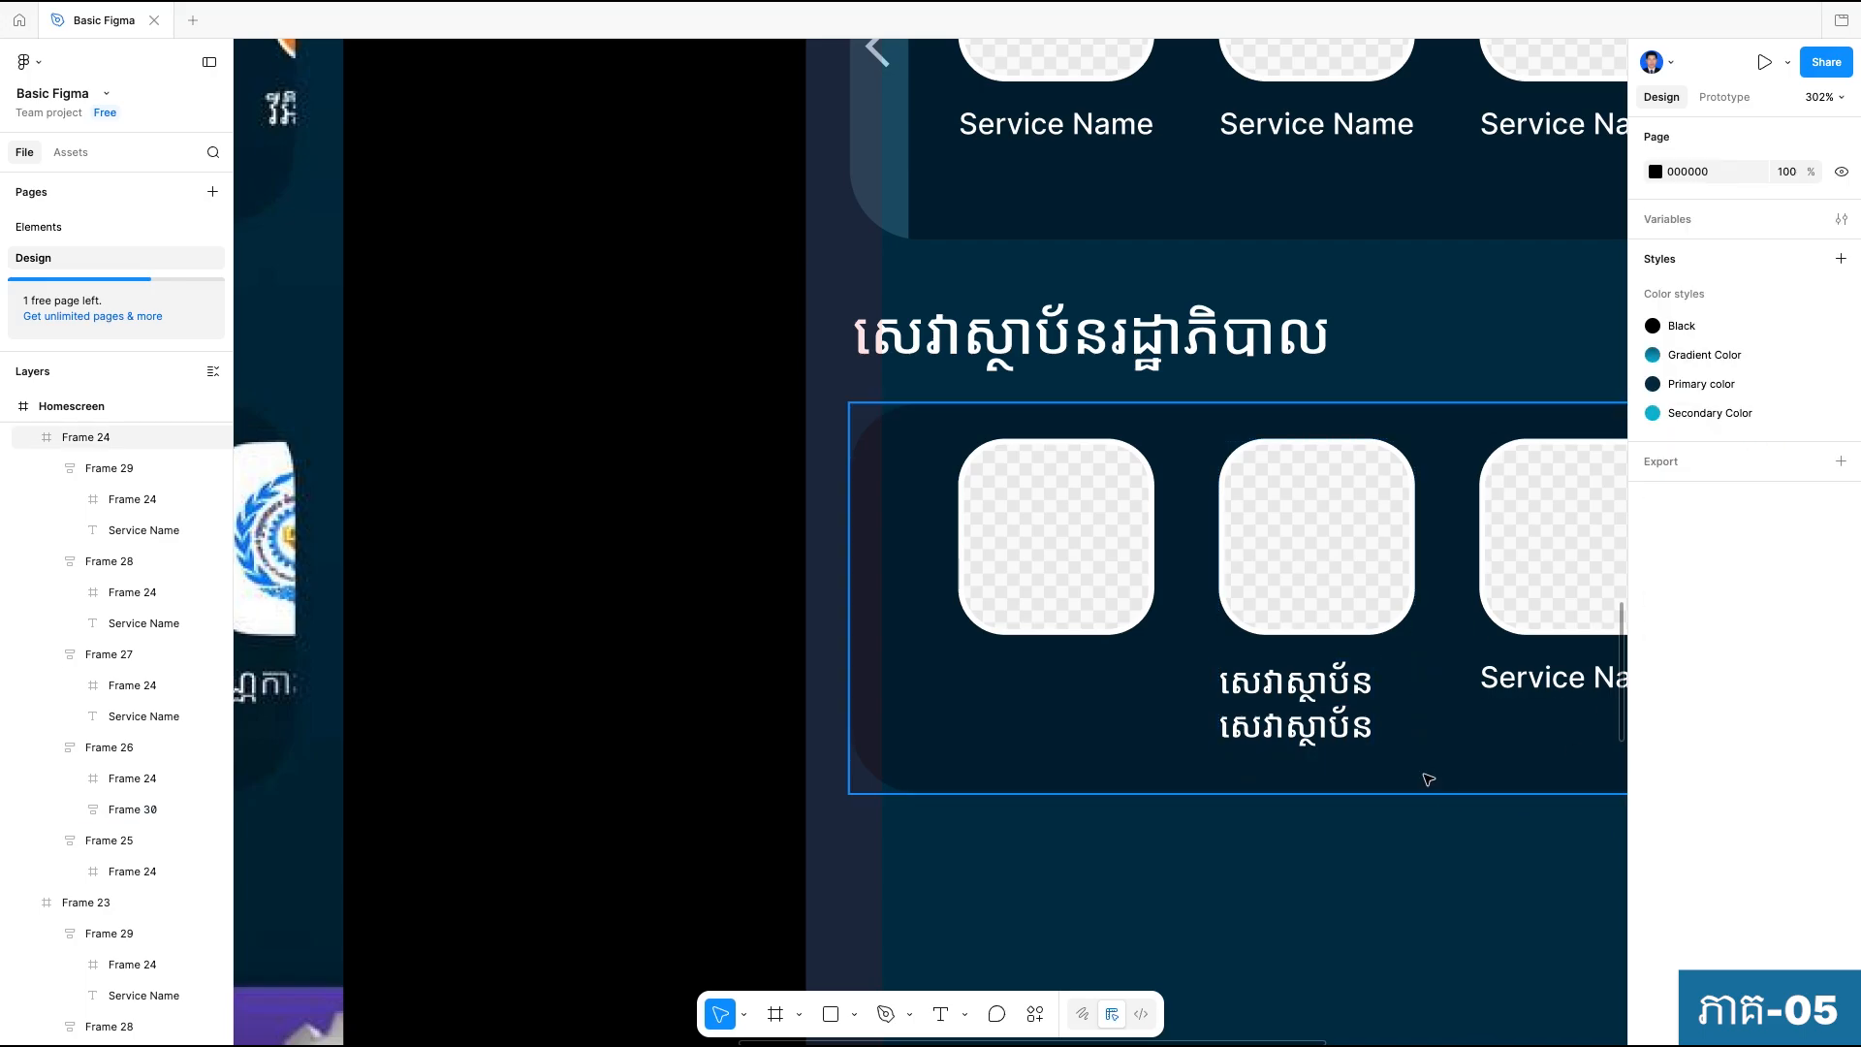
Replace the lower label's text with "រដ្ឋាភិបាល" and align the two-label frame's contents to the left.
super+double_click(1293, 727)
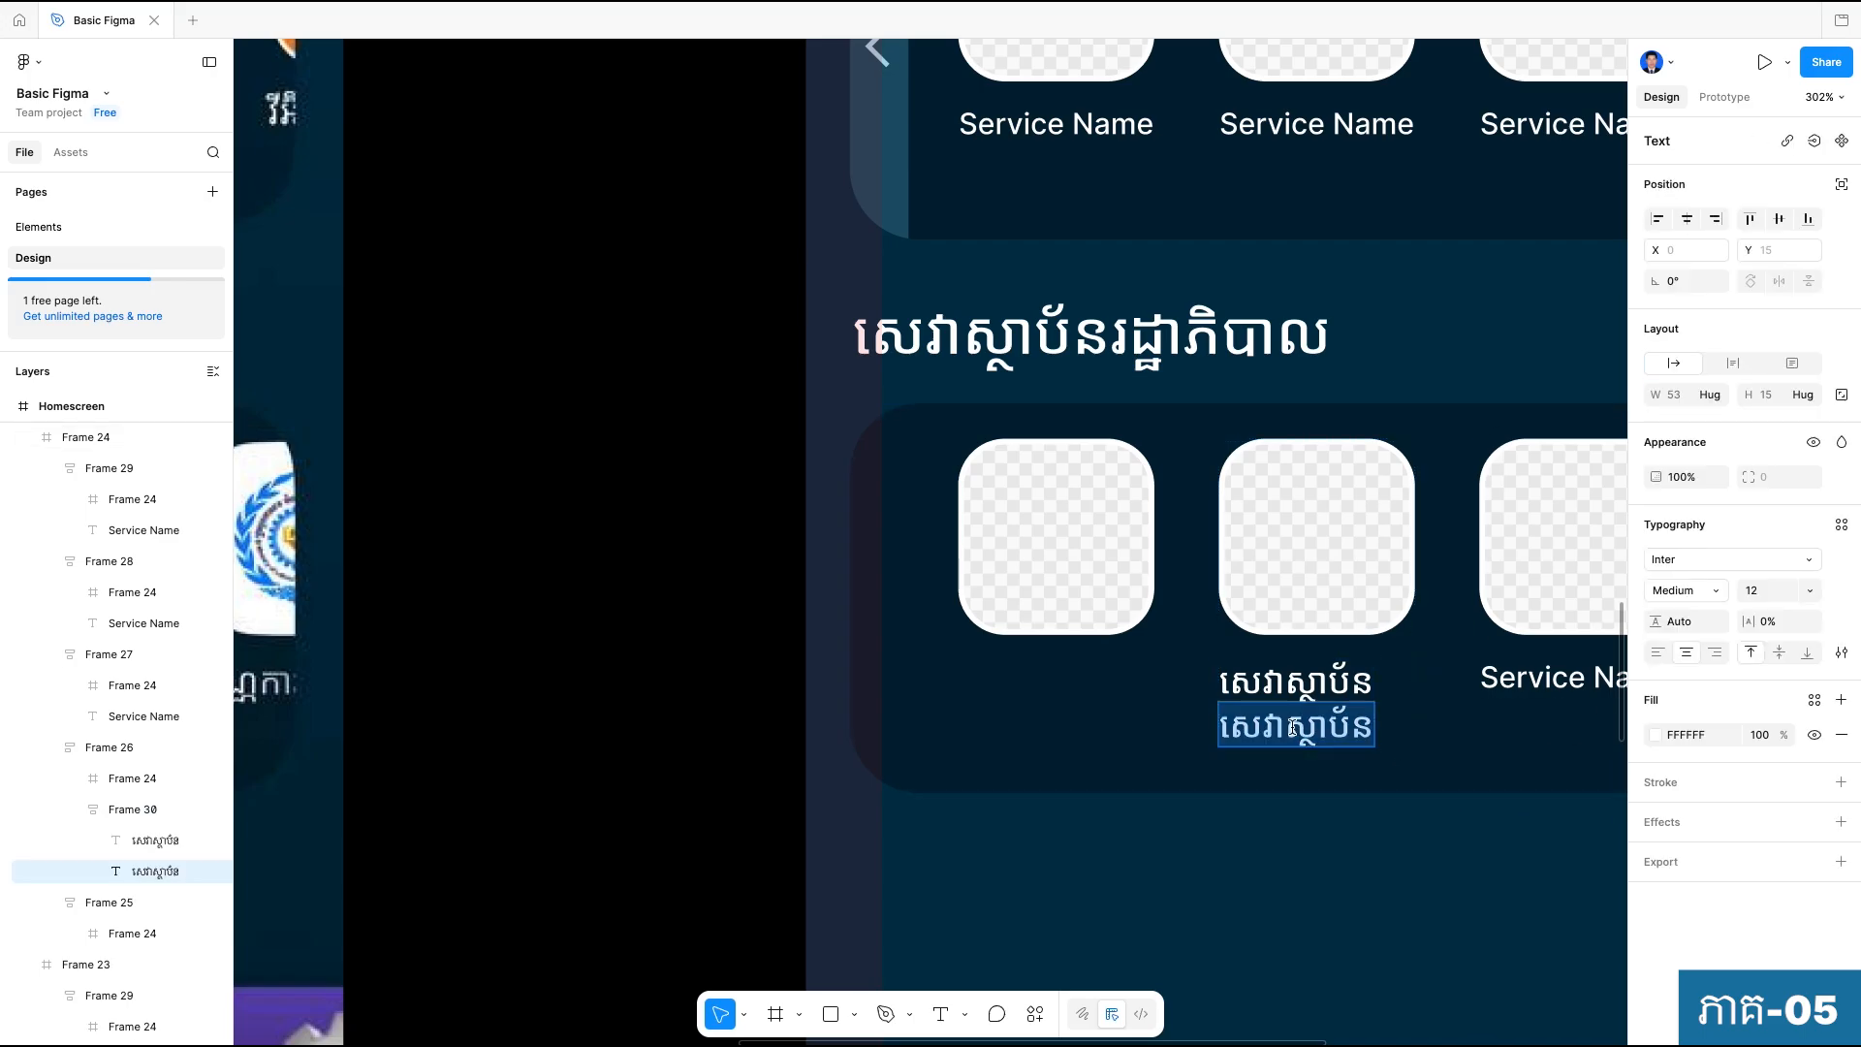
key(super+v)
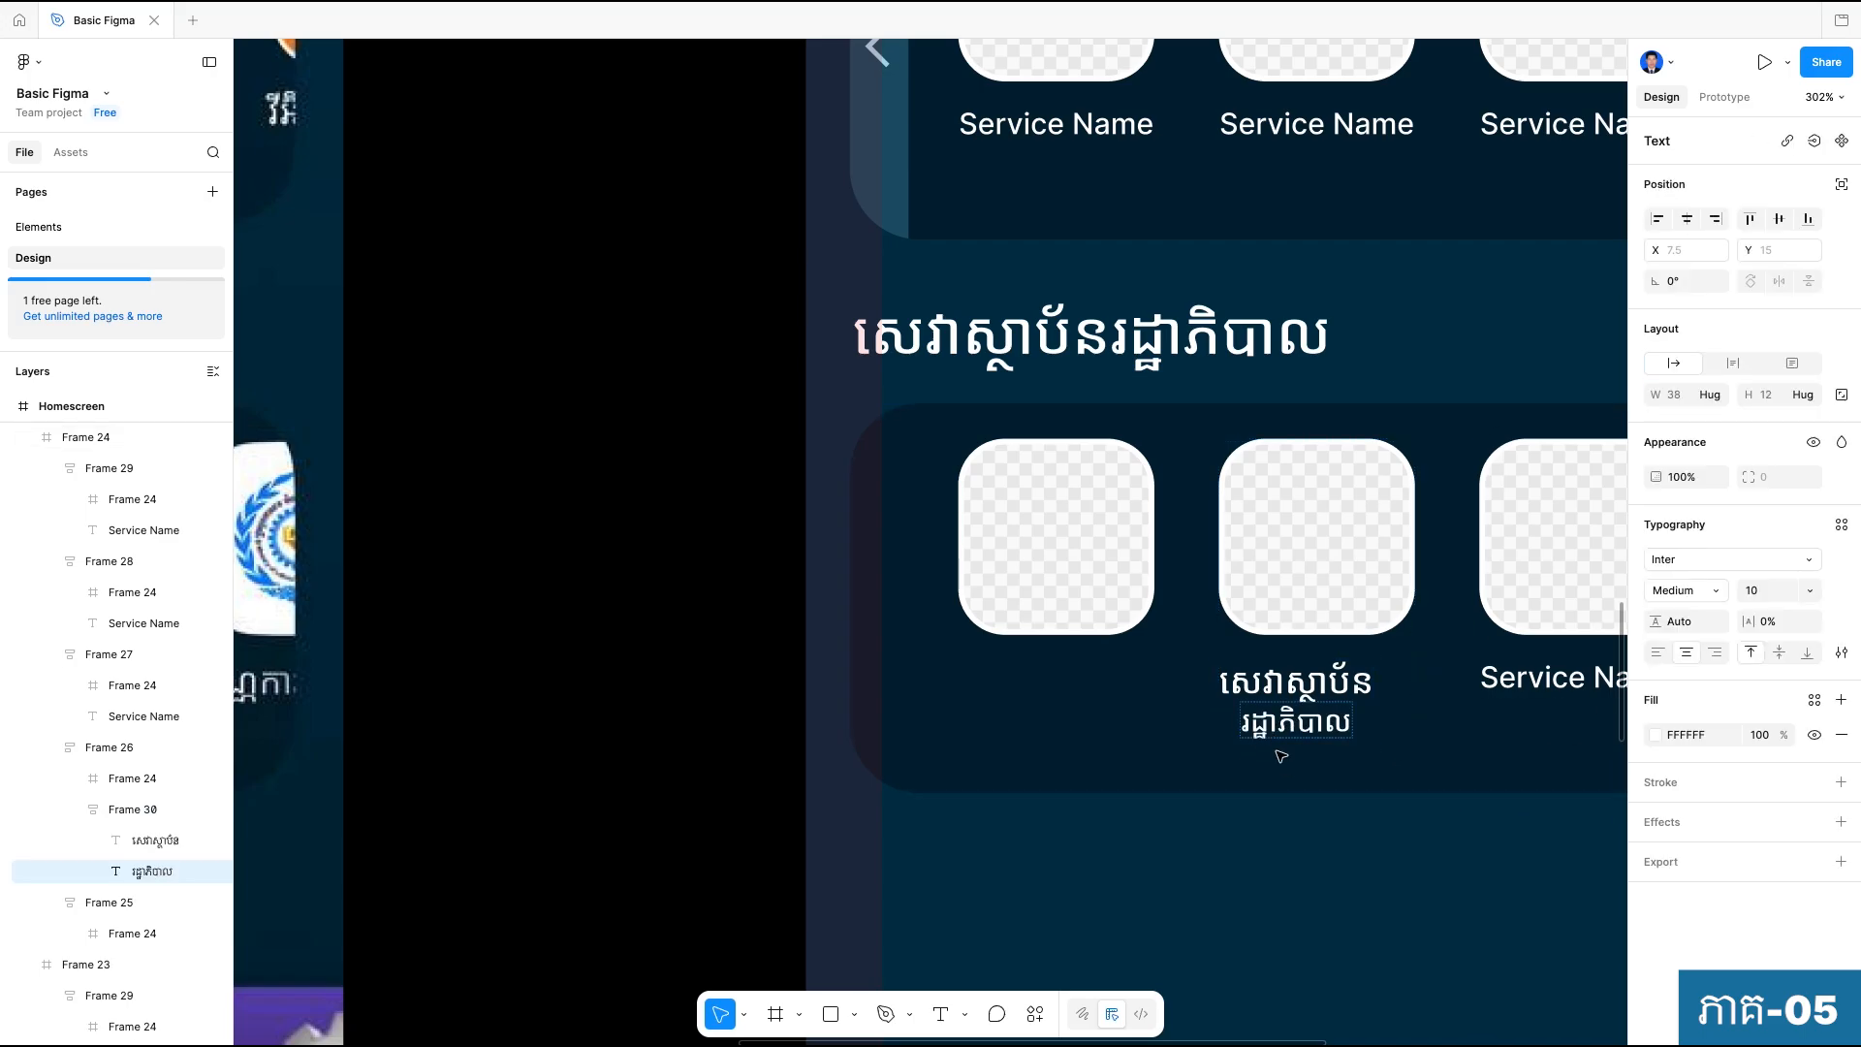
key(Escape)
key(Escape)
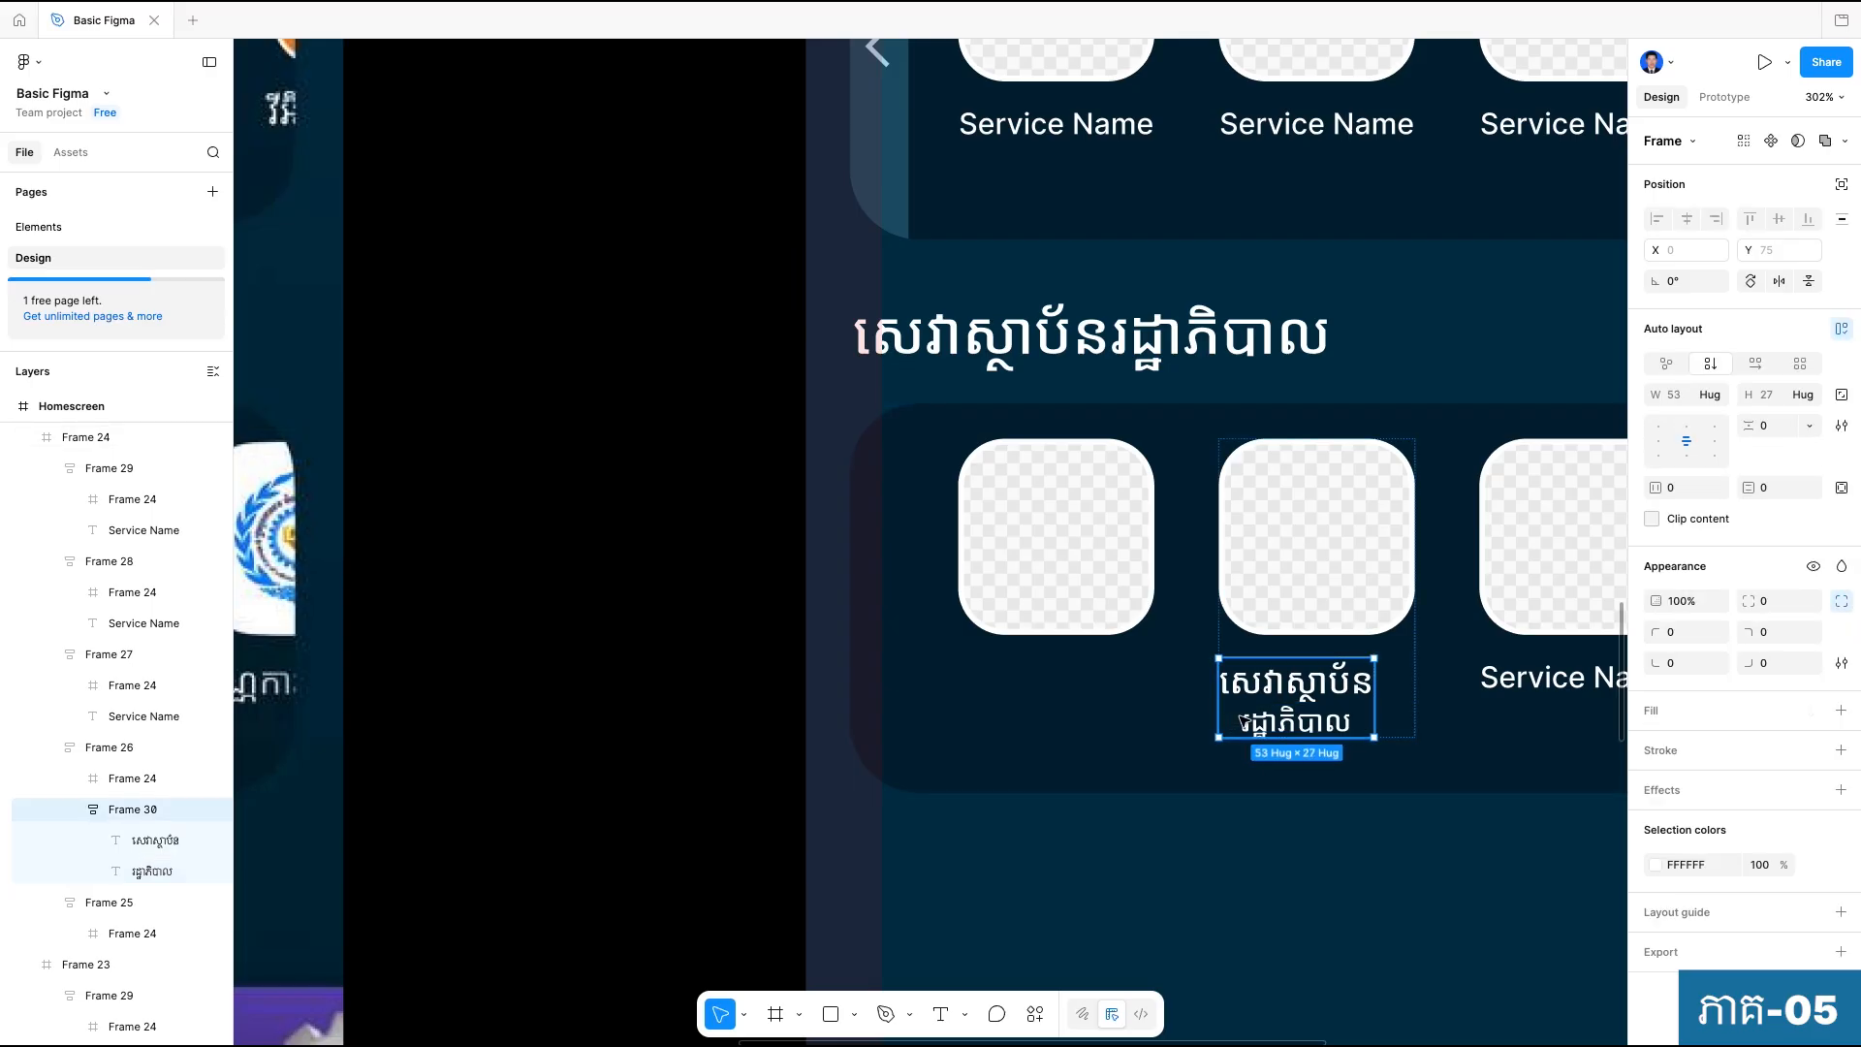
click(1658, 441)
click(1368, 884)
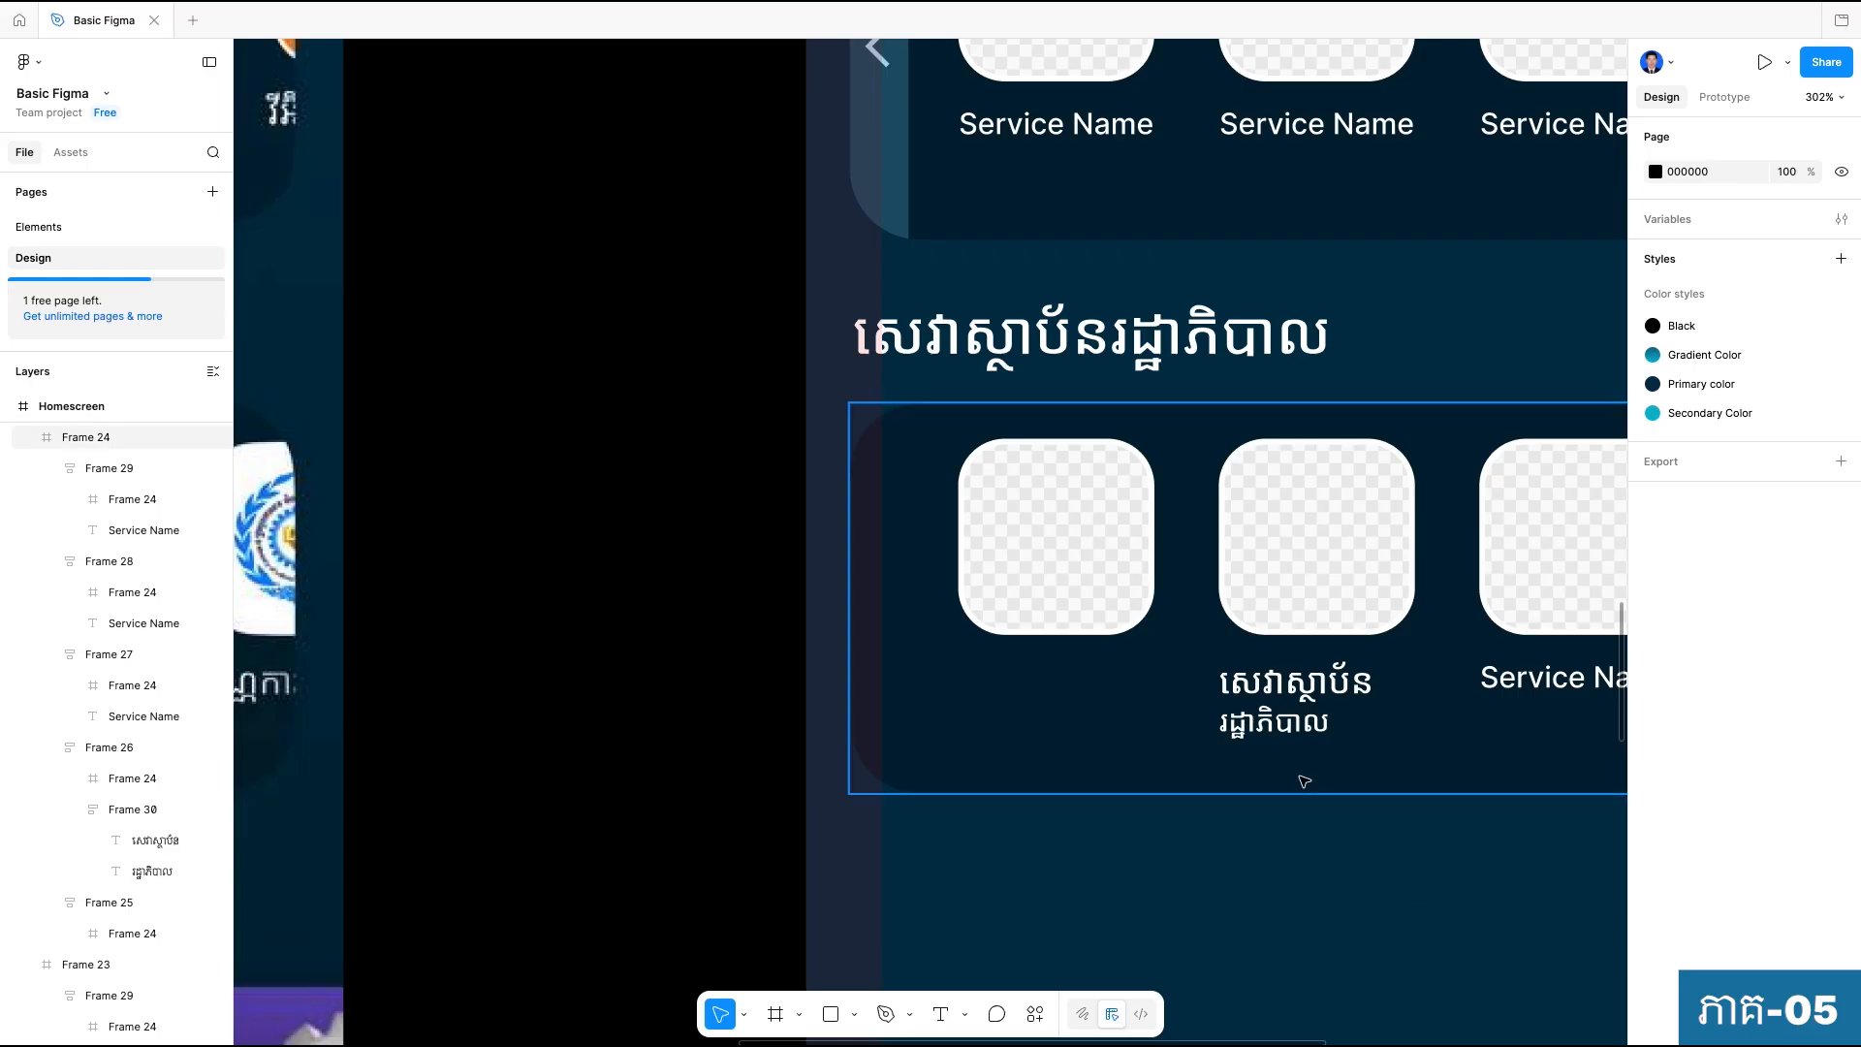
Try making the "រដ្ឋាភិបាល" label fill its container's width and return it to auto width.
scroll(1313, 708, up, 1)
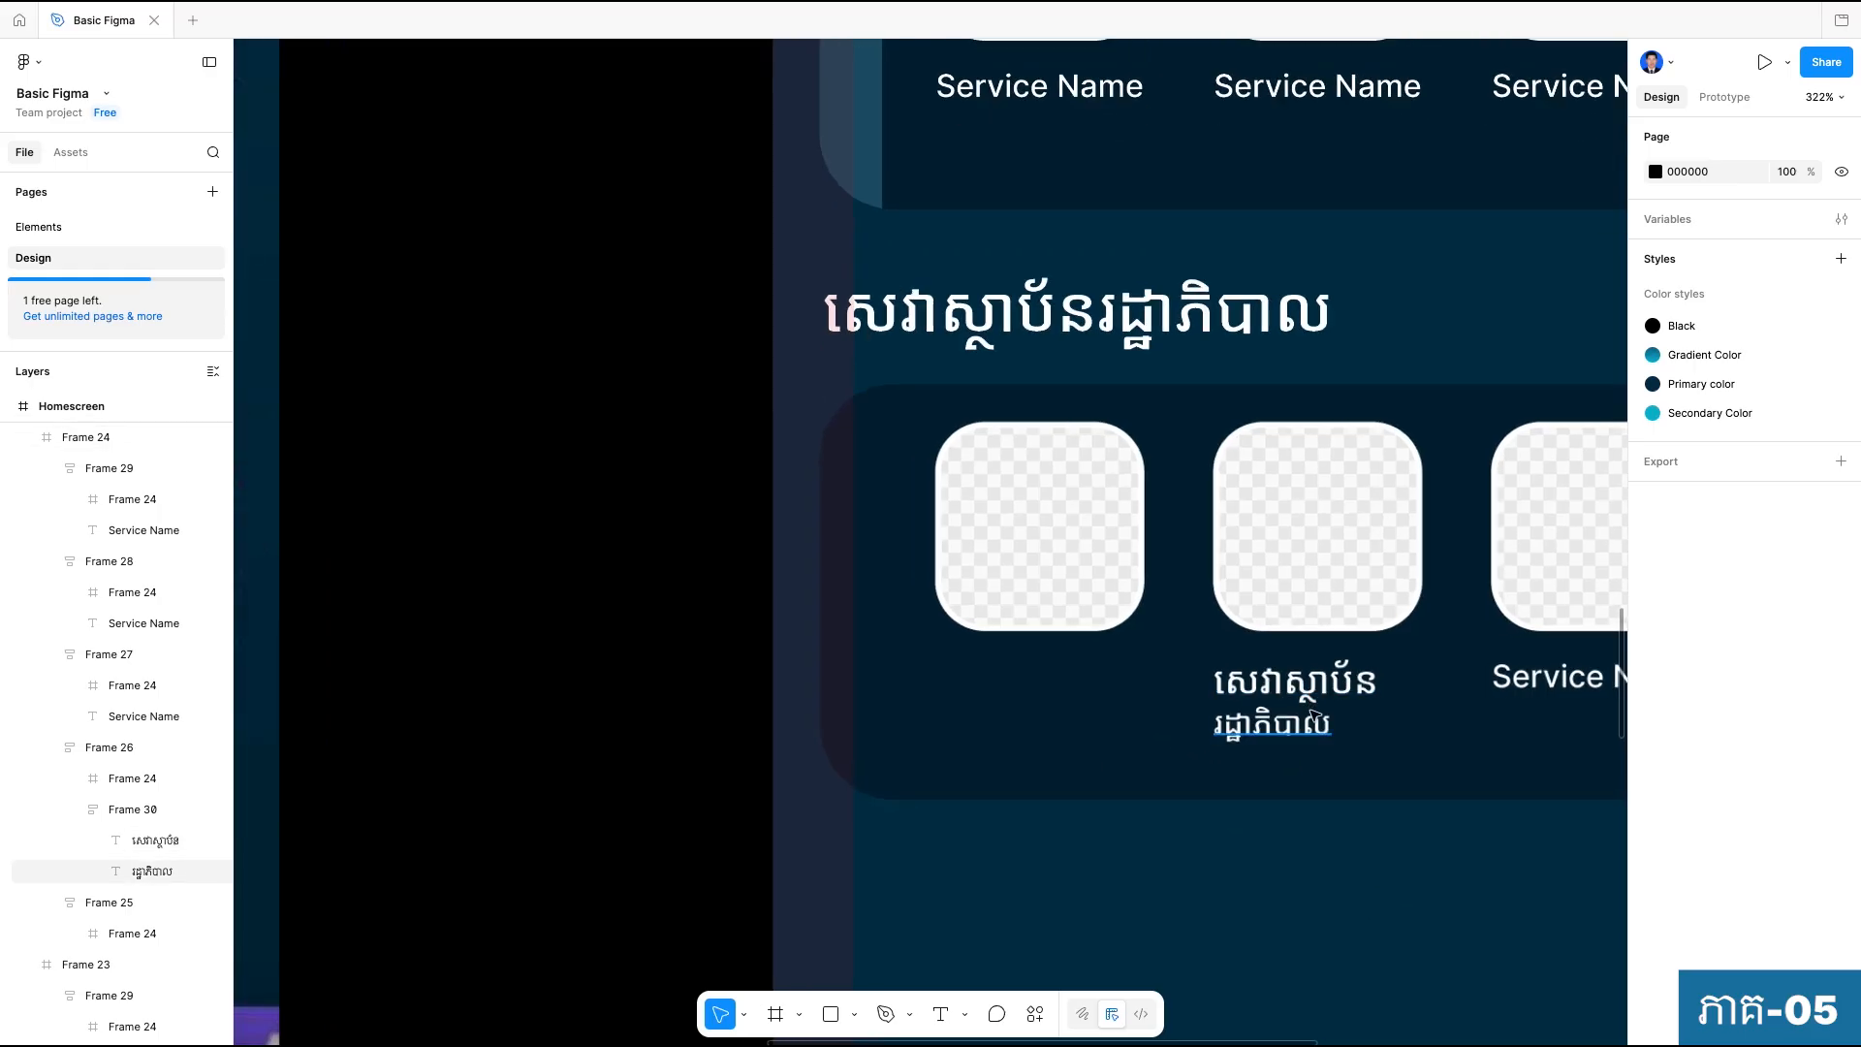
click(1278, 725)
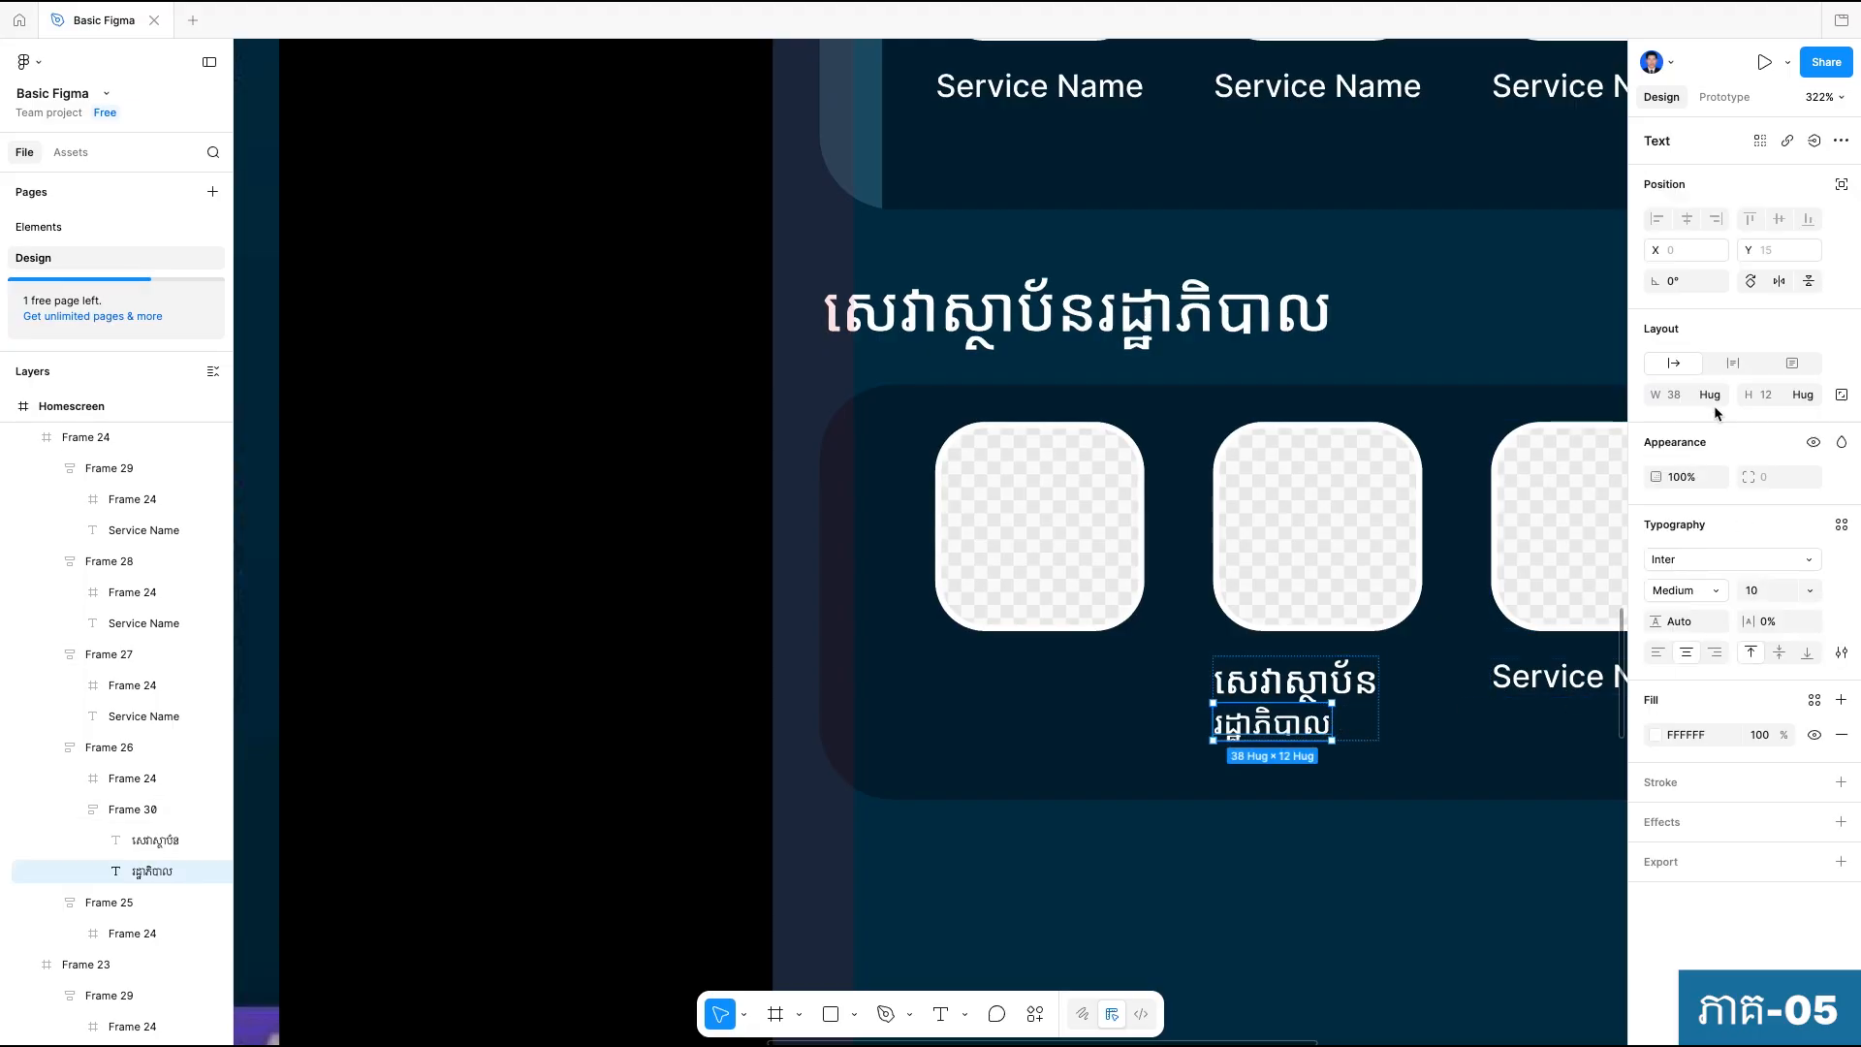
click(1711, 394)
click(1716, 419)
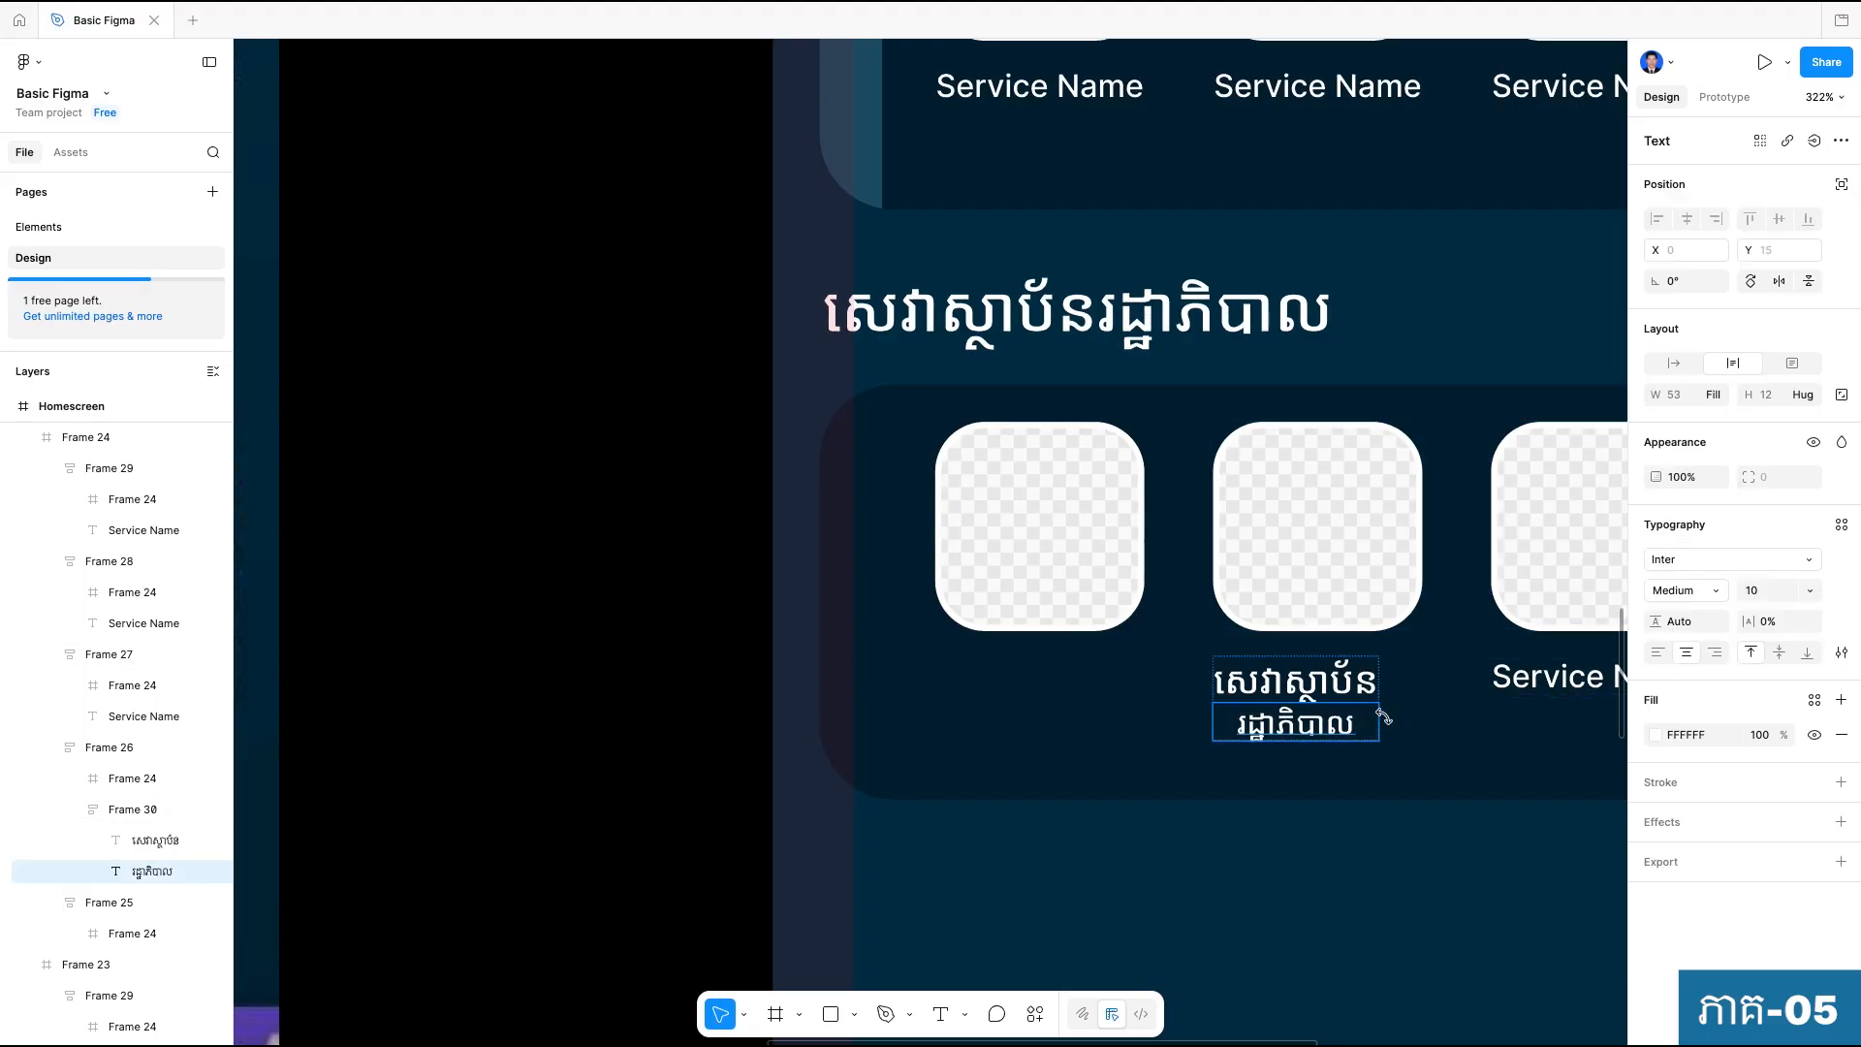
click(1671, 367)
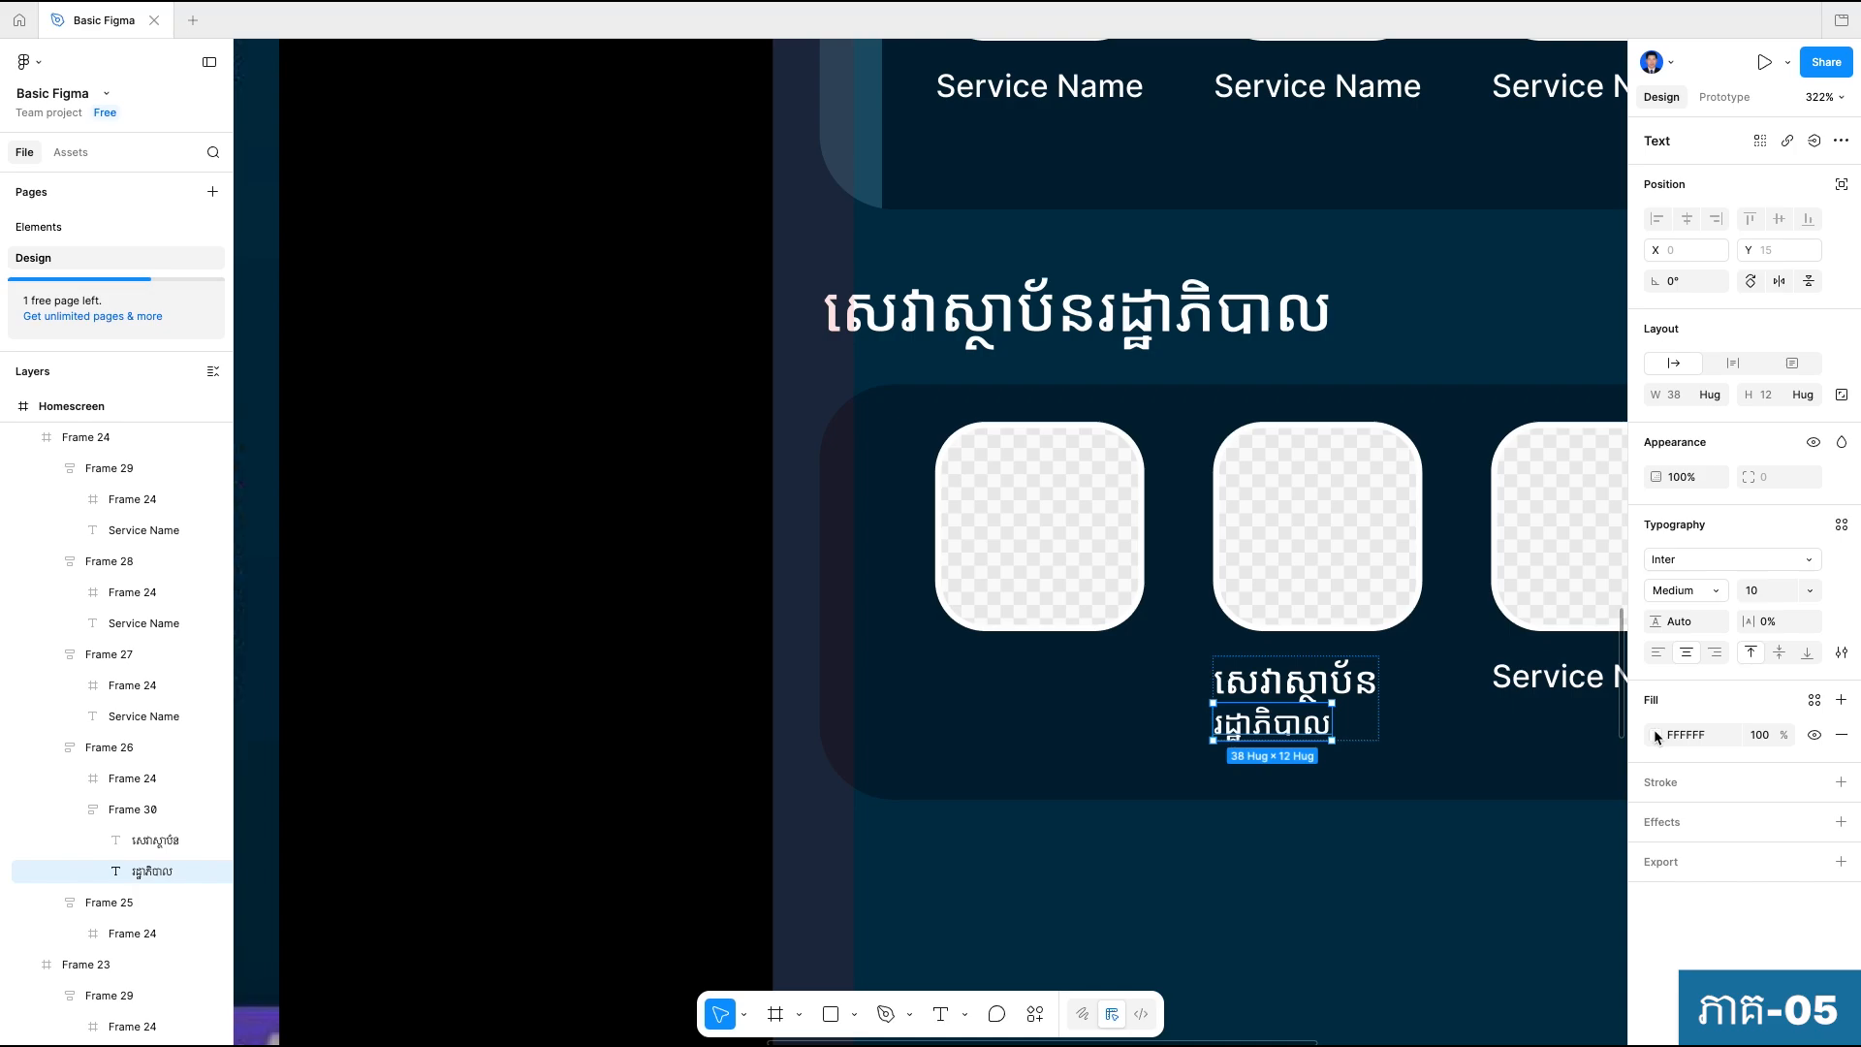
Add a linear gradient fill to the "រដ្ឋាភិបាល" label and set its first stop to white FFFFFF.
click(1841, 699)
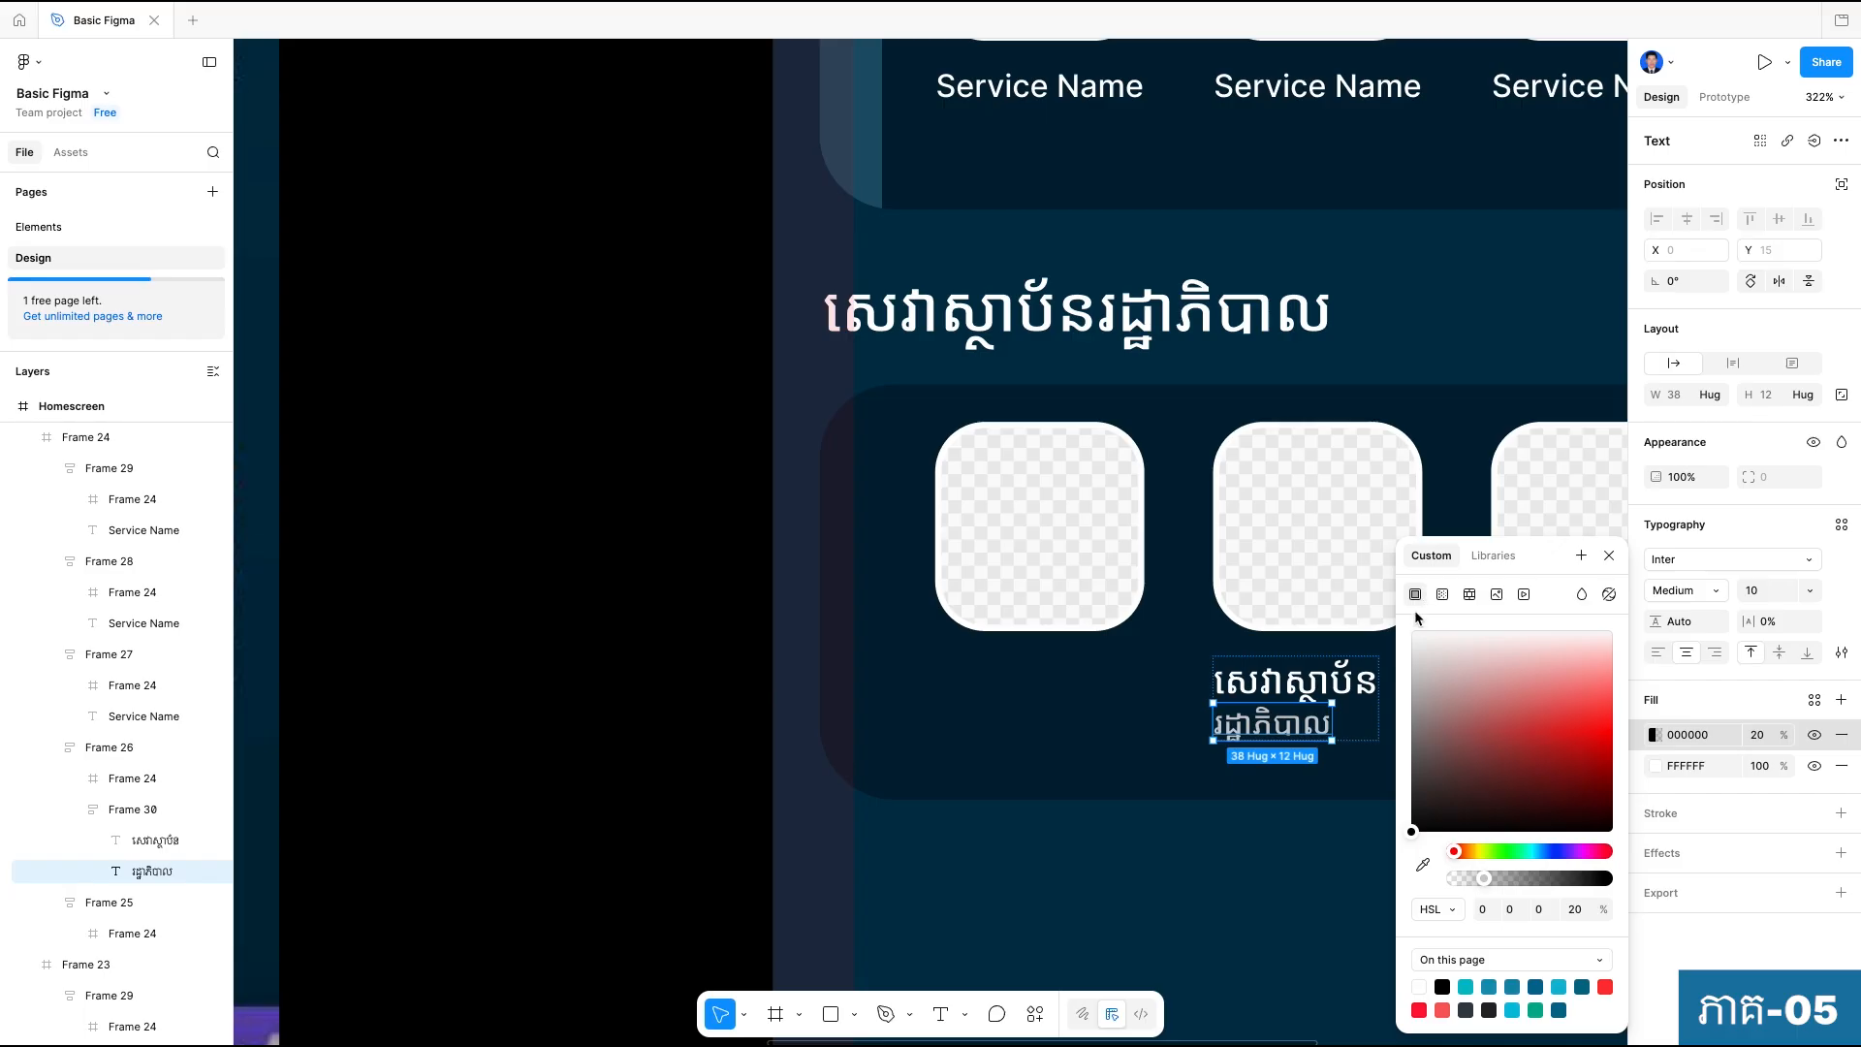
click(1442, 594)
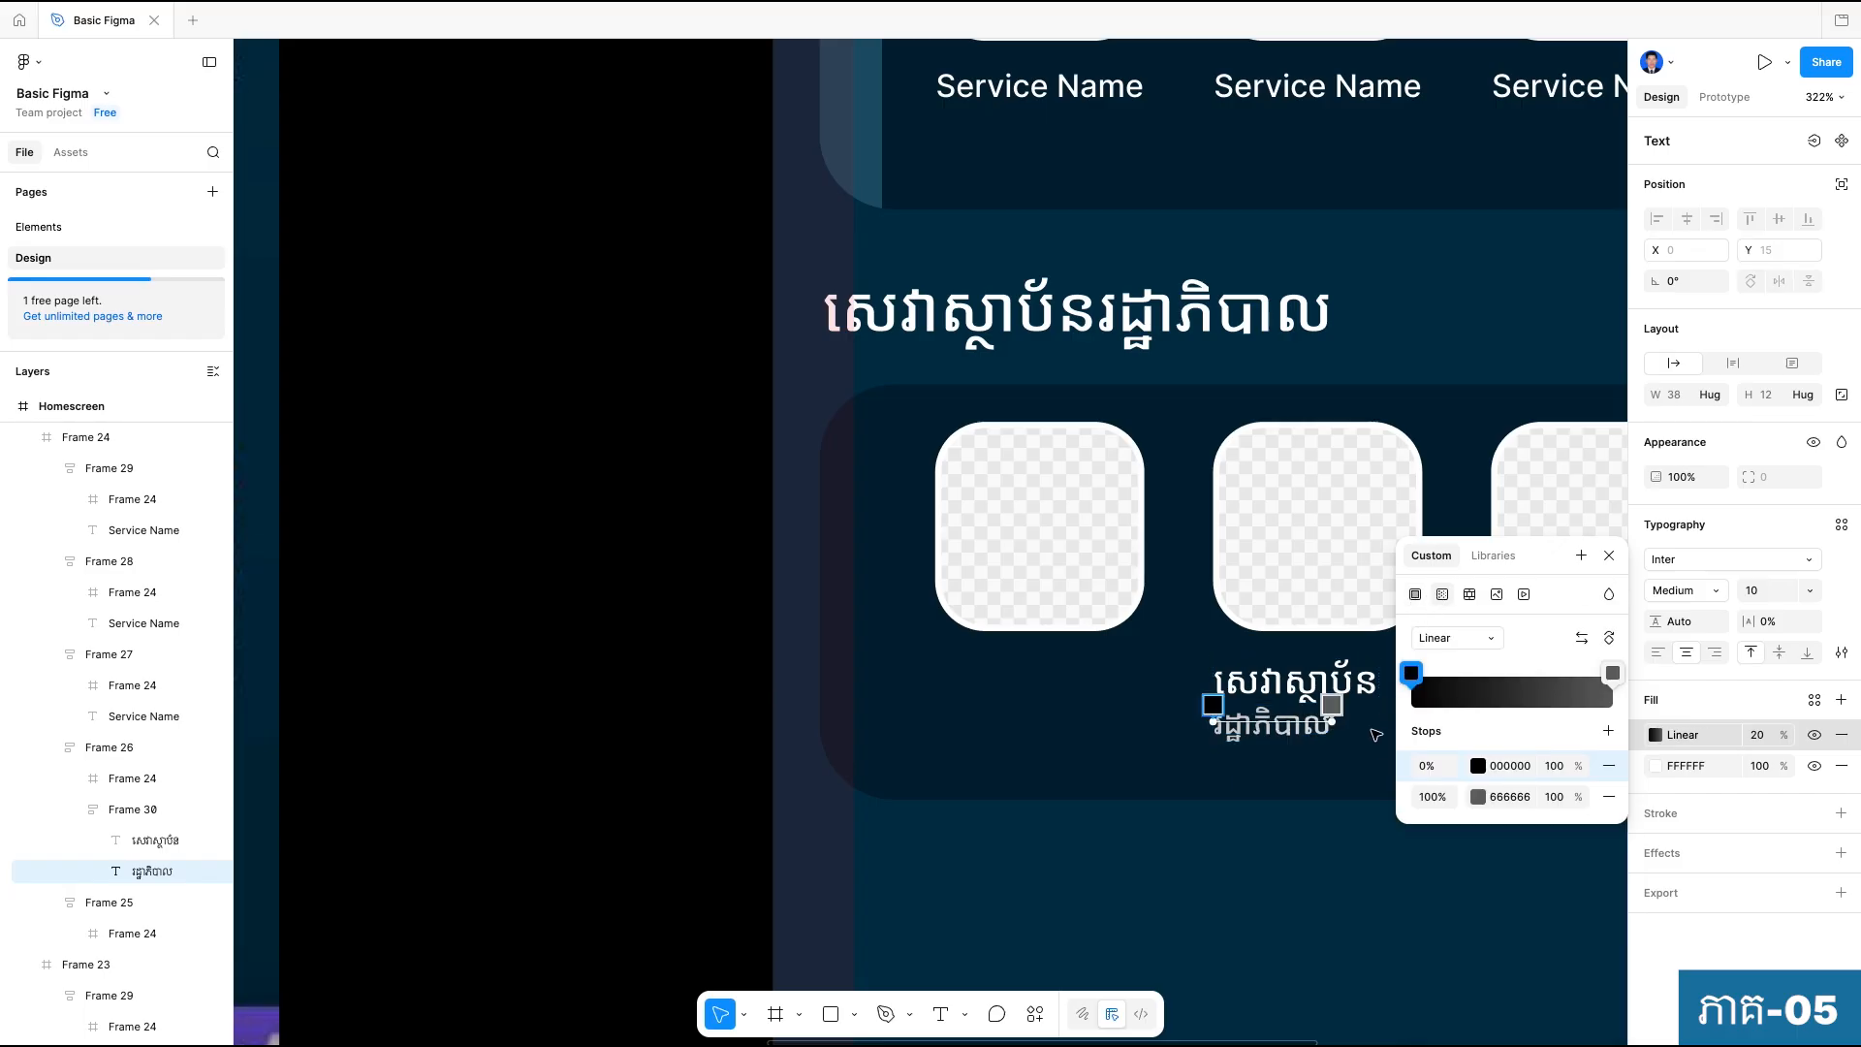
scroll(1377, 750, up, 5)
scroll(1044, 753, right, 3)
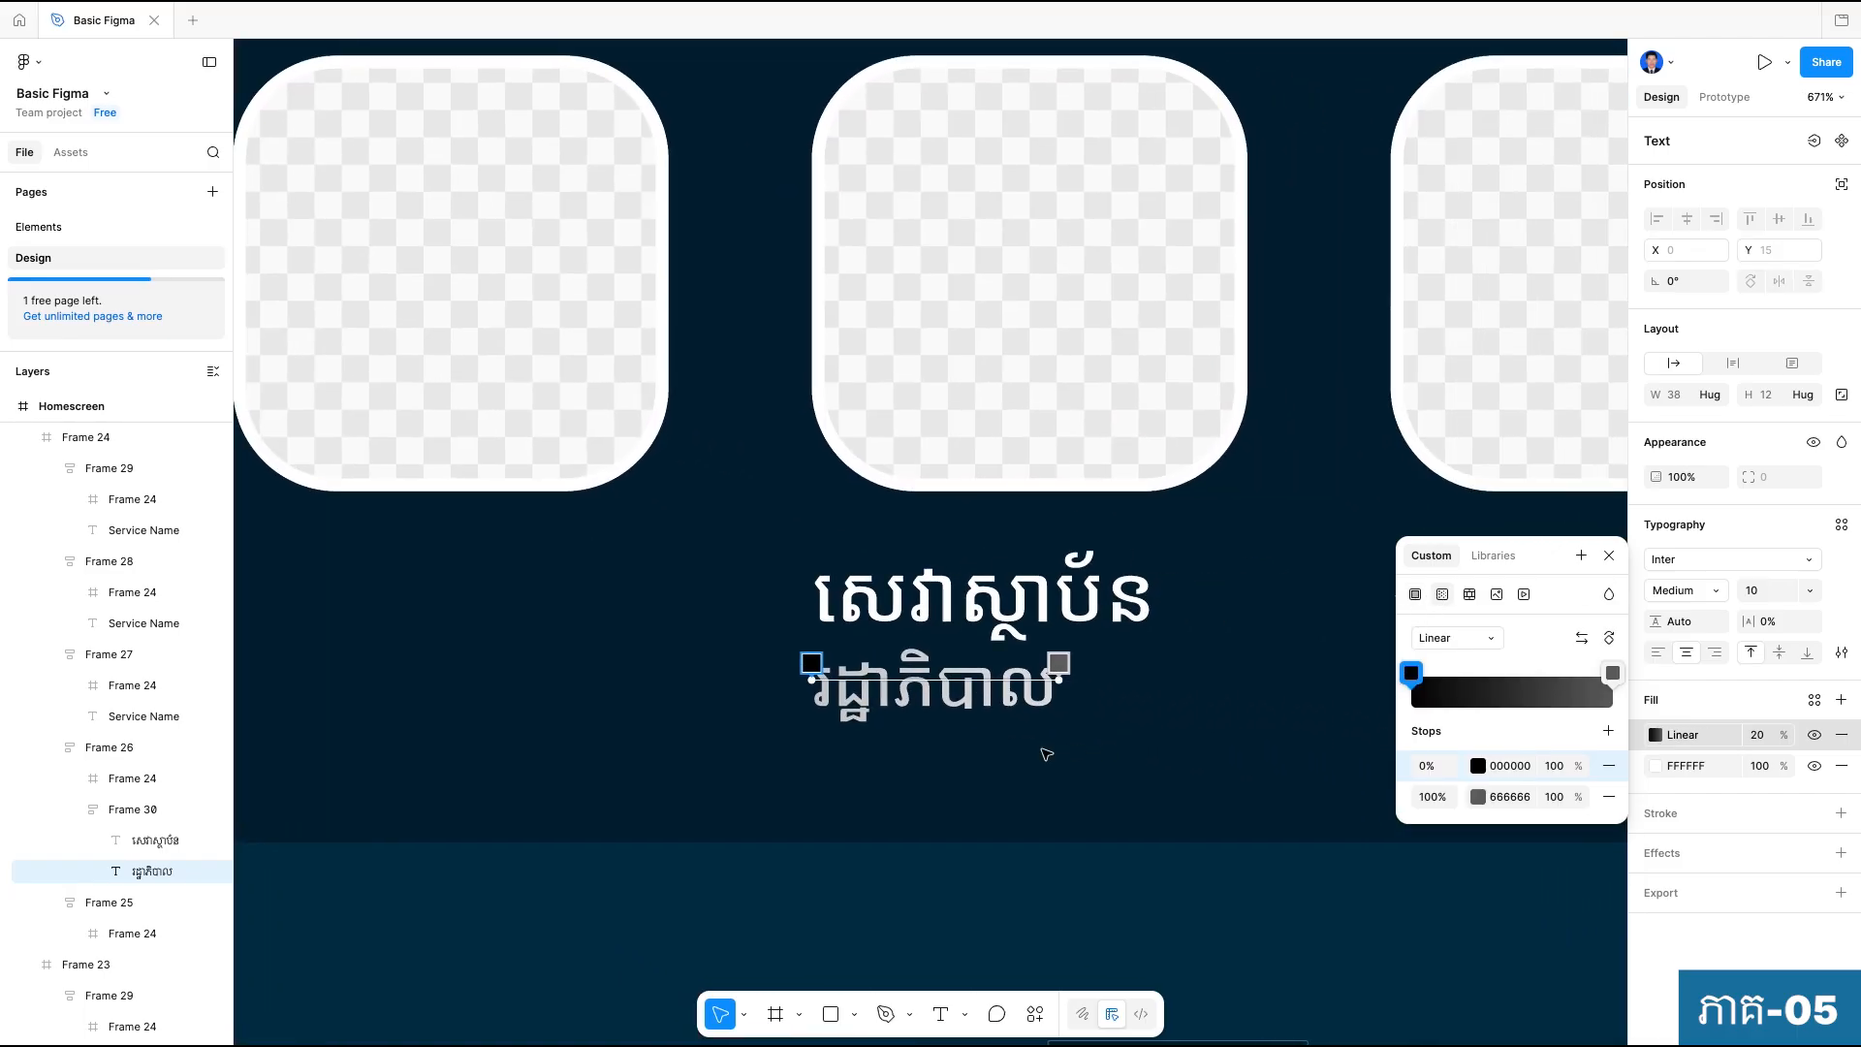
scroll(1051, 749, down, 3)
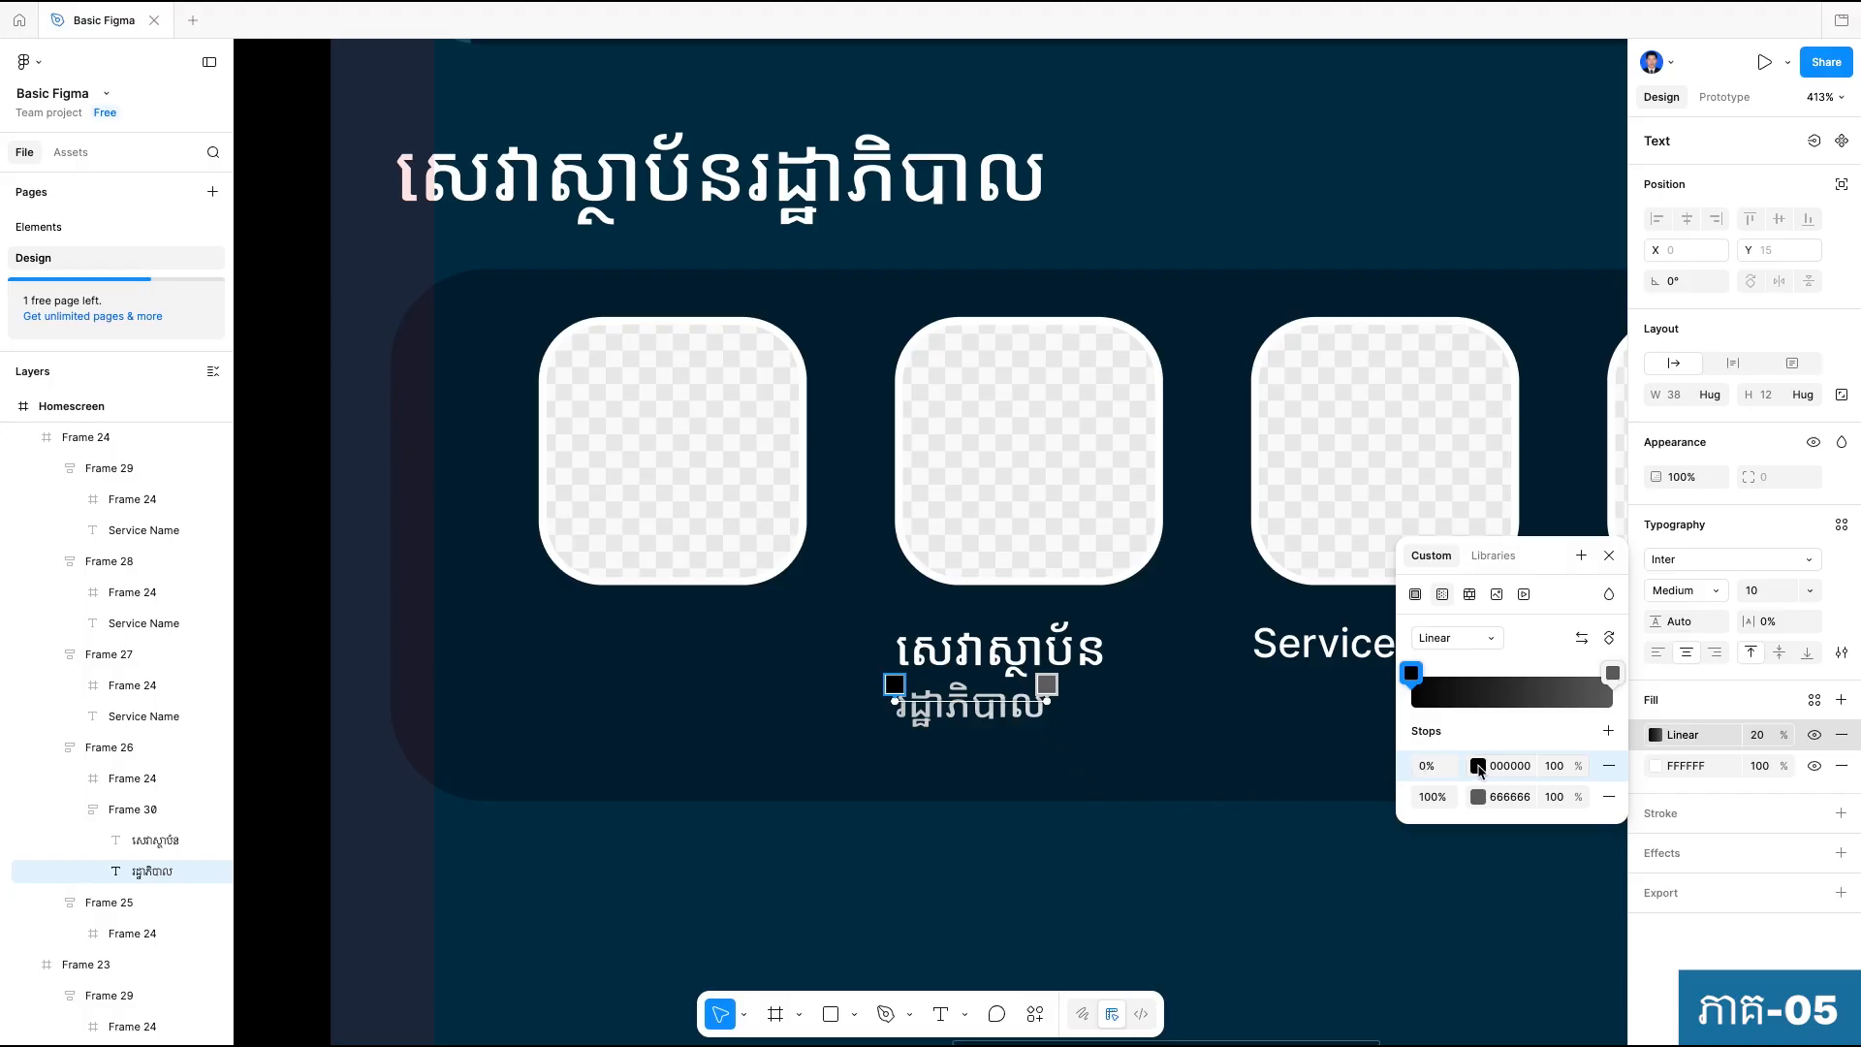
click(1478, 767)
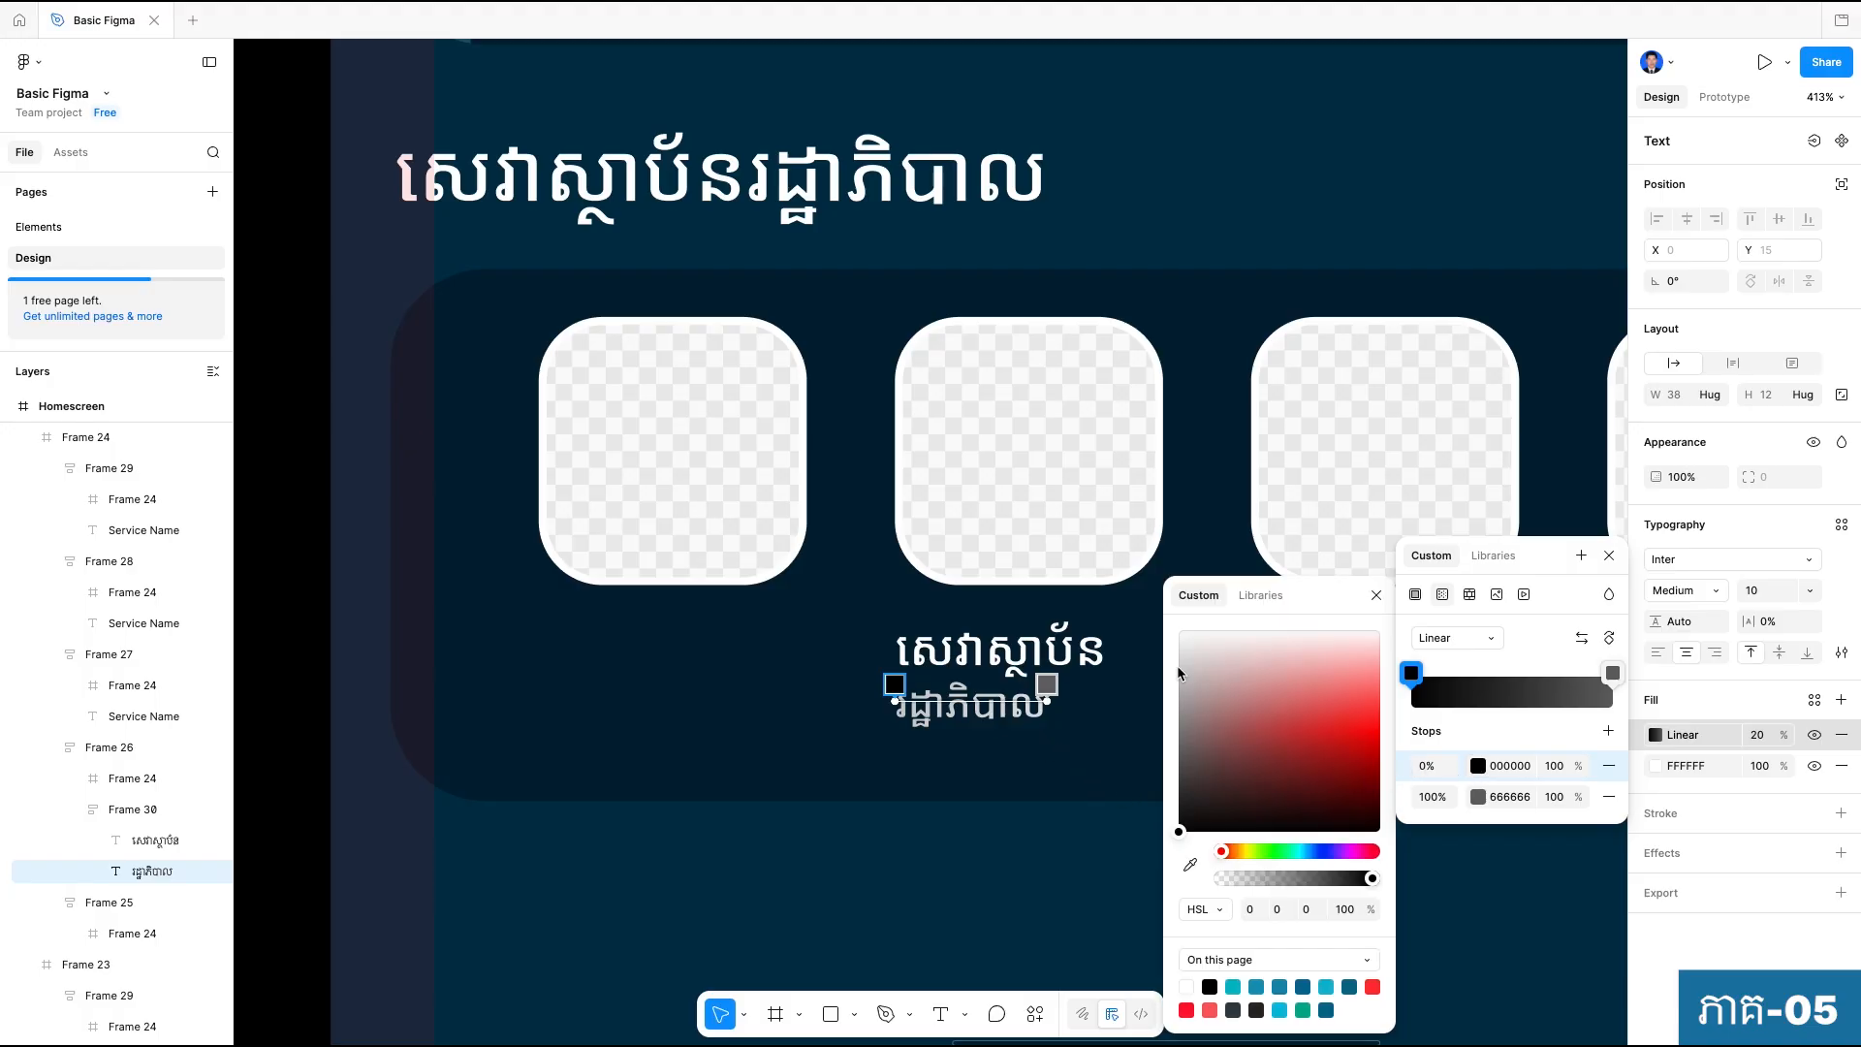
click(1178, 630)
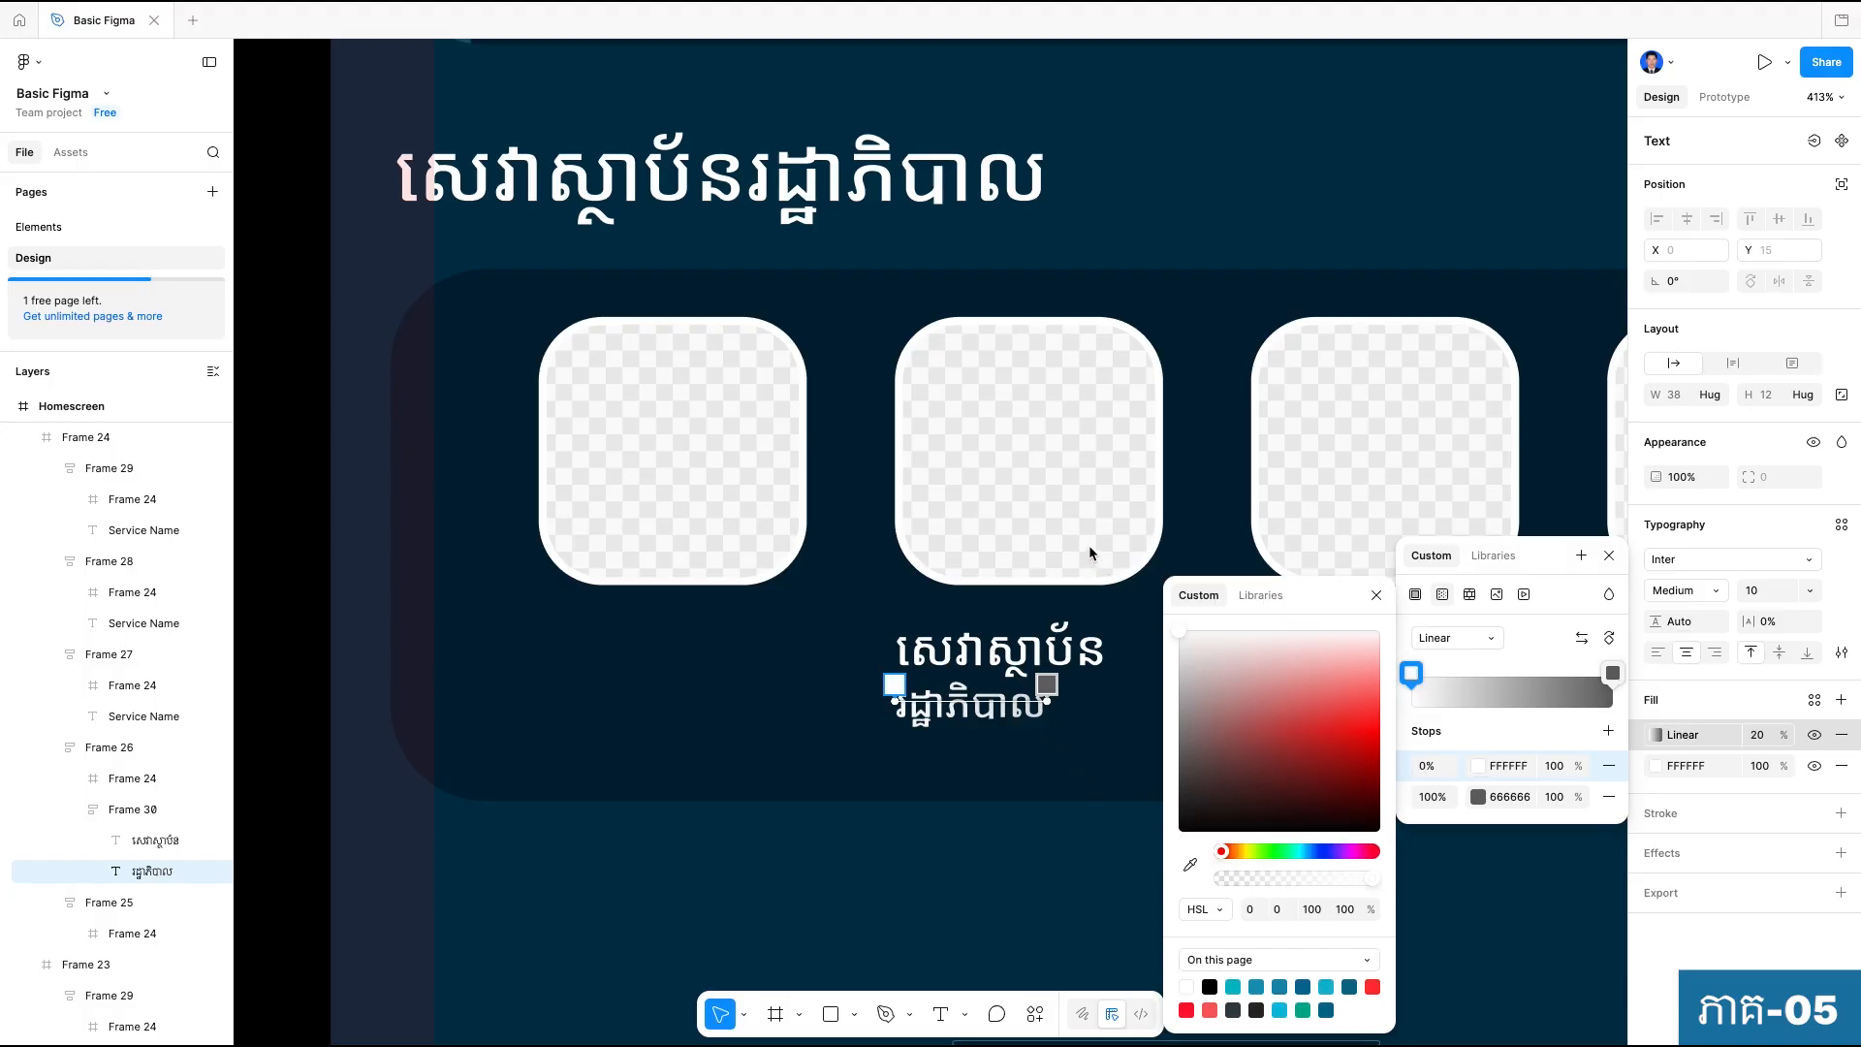
Shorten the gradient so it ends at the label's middle and darken its end stop to 141414.
click(1478, 797)
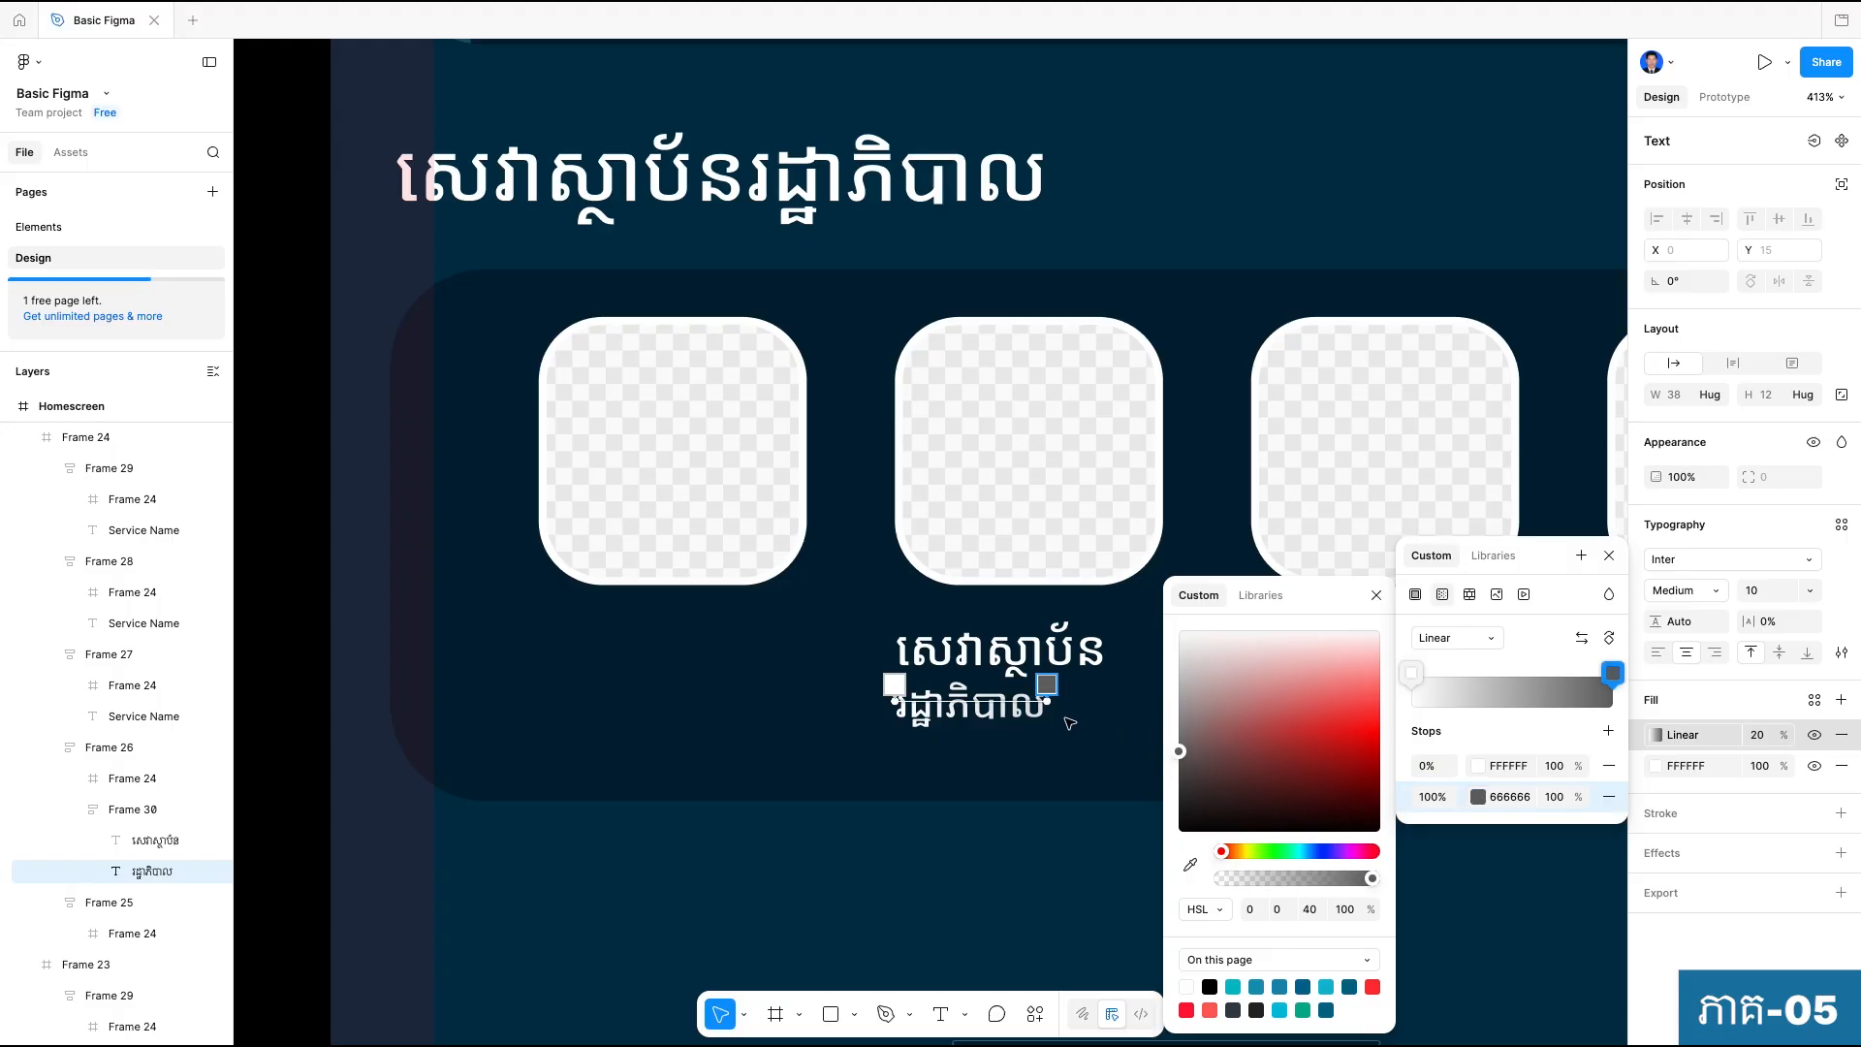
drag(1040, 706, 976, 707)
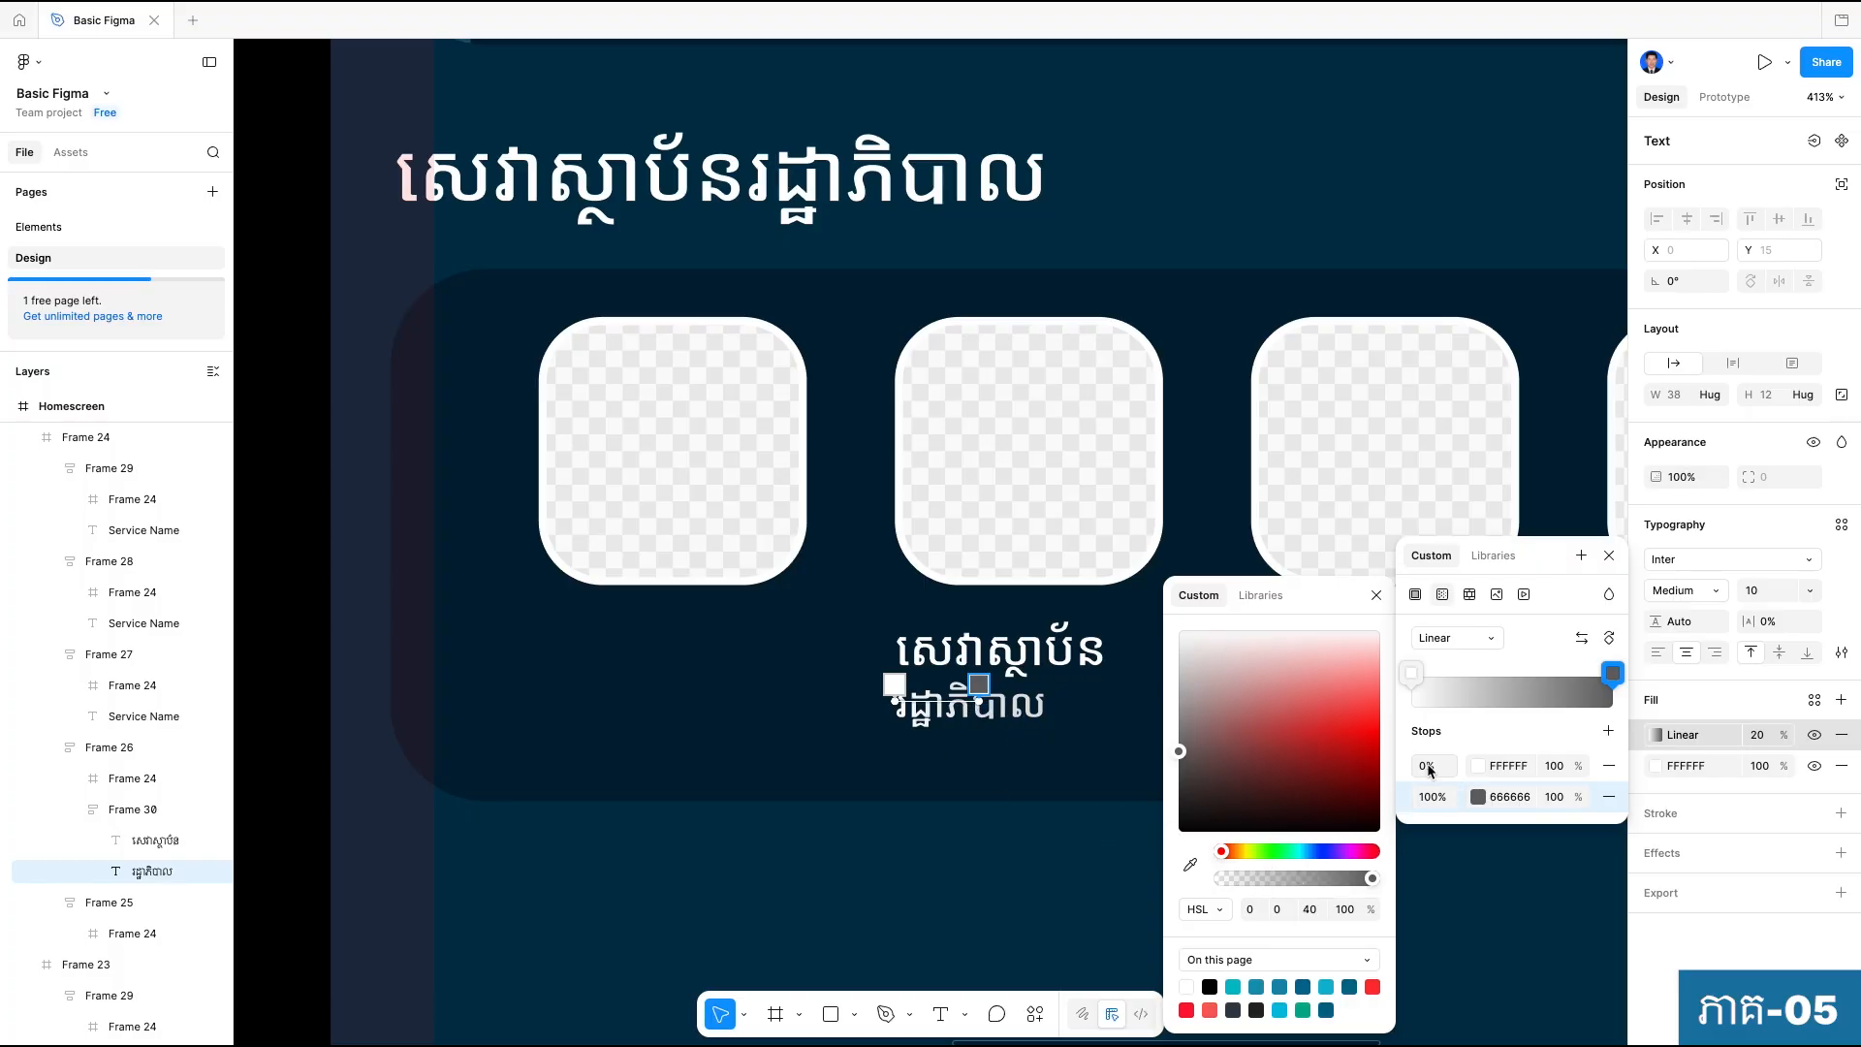
click(1475, 798)
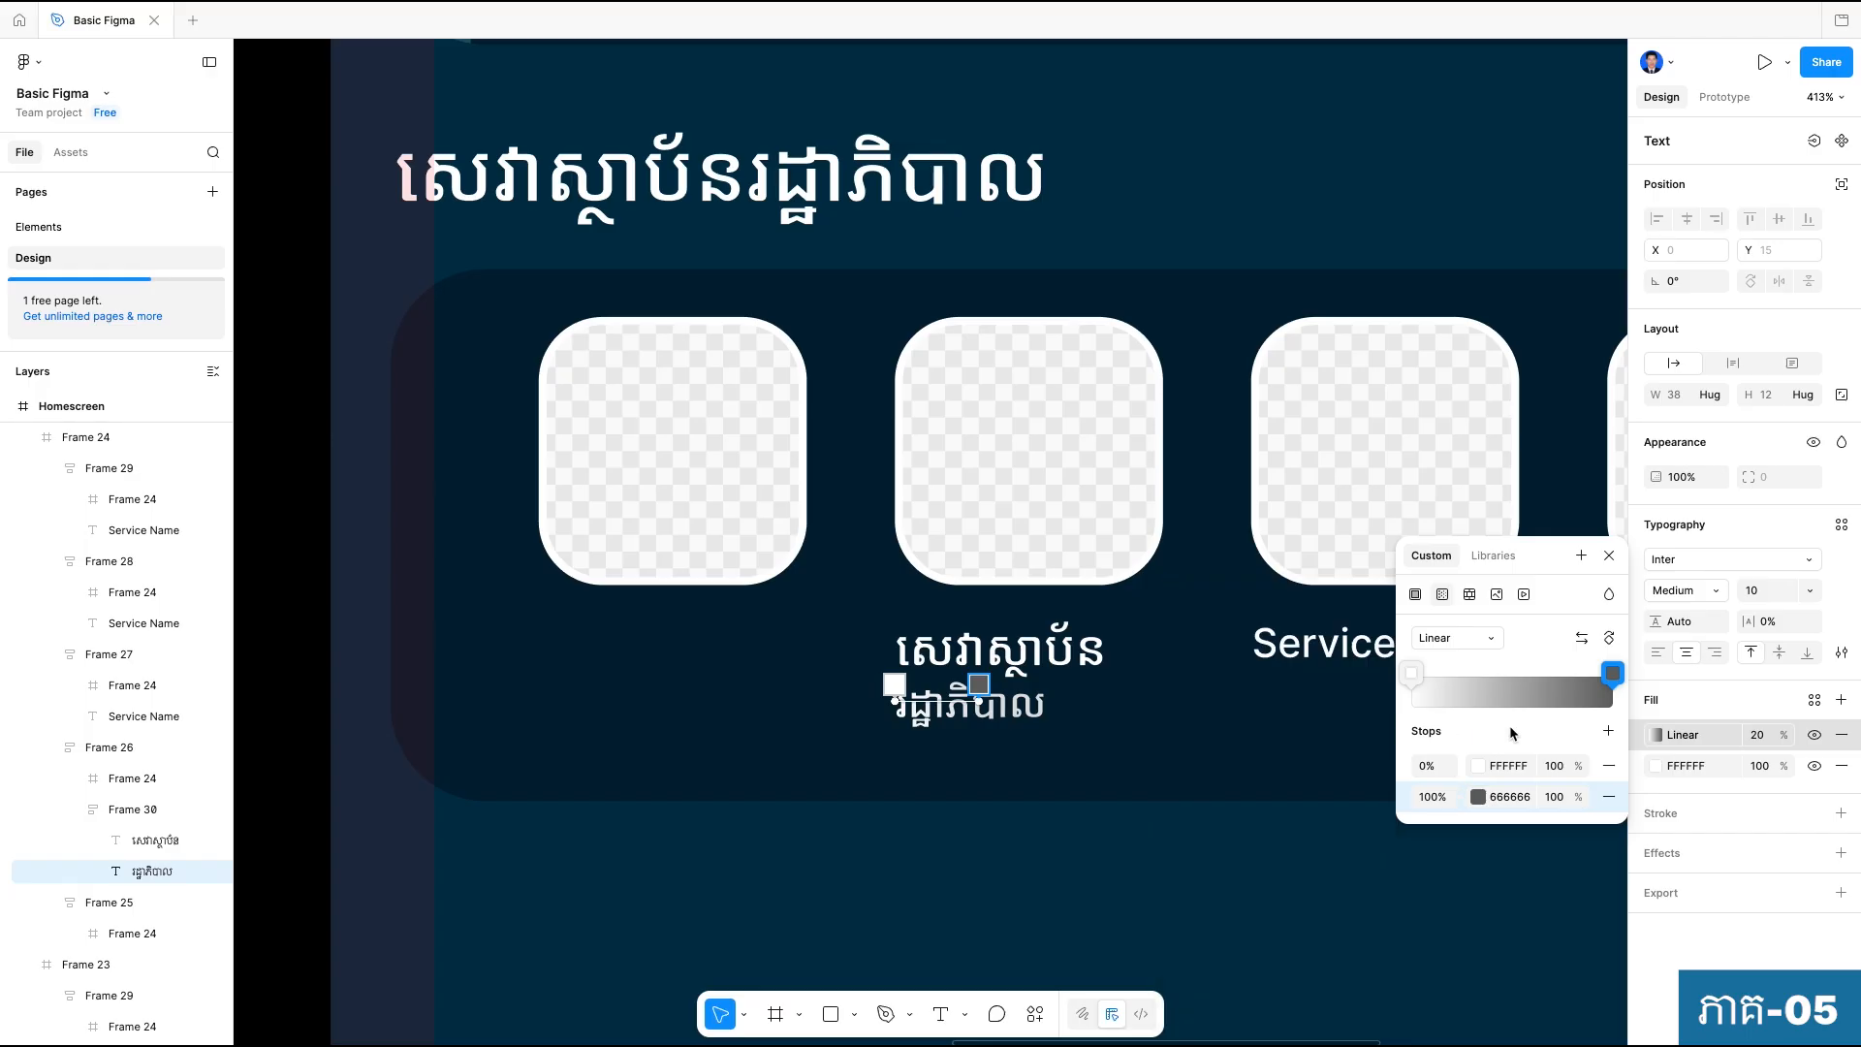
click(1481, 797)
mouse_move(1180, 764)
mouse_down()
mouse_move(1178, 810)
mouse_move(1146, 831)
mouse_up()
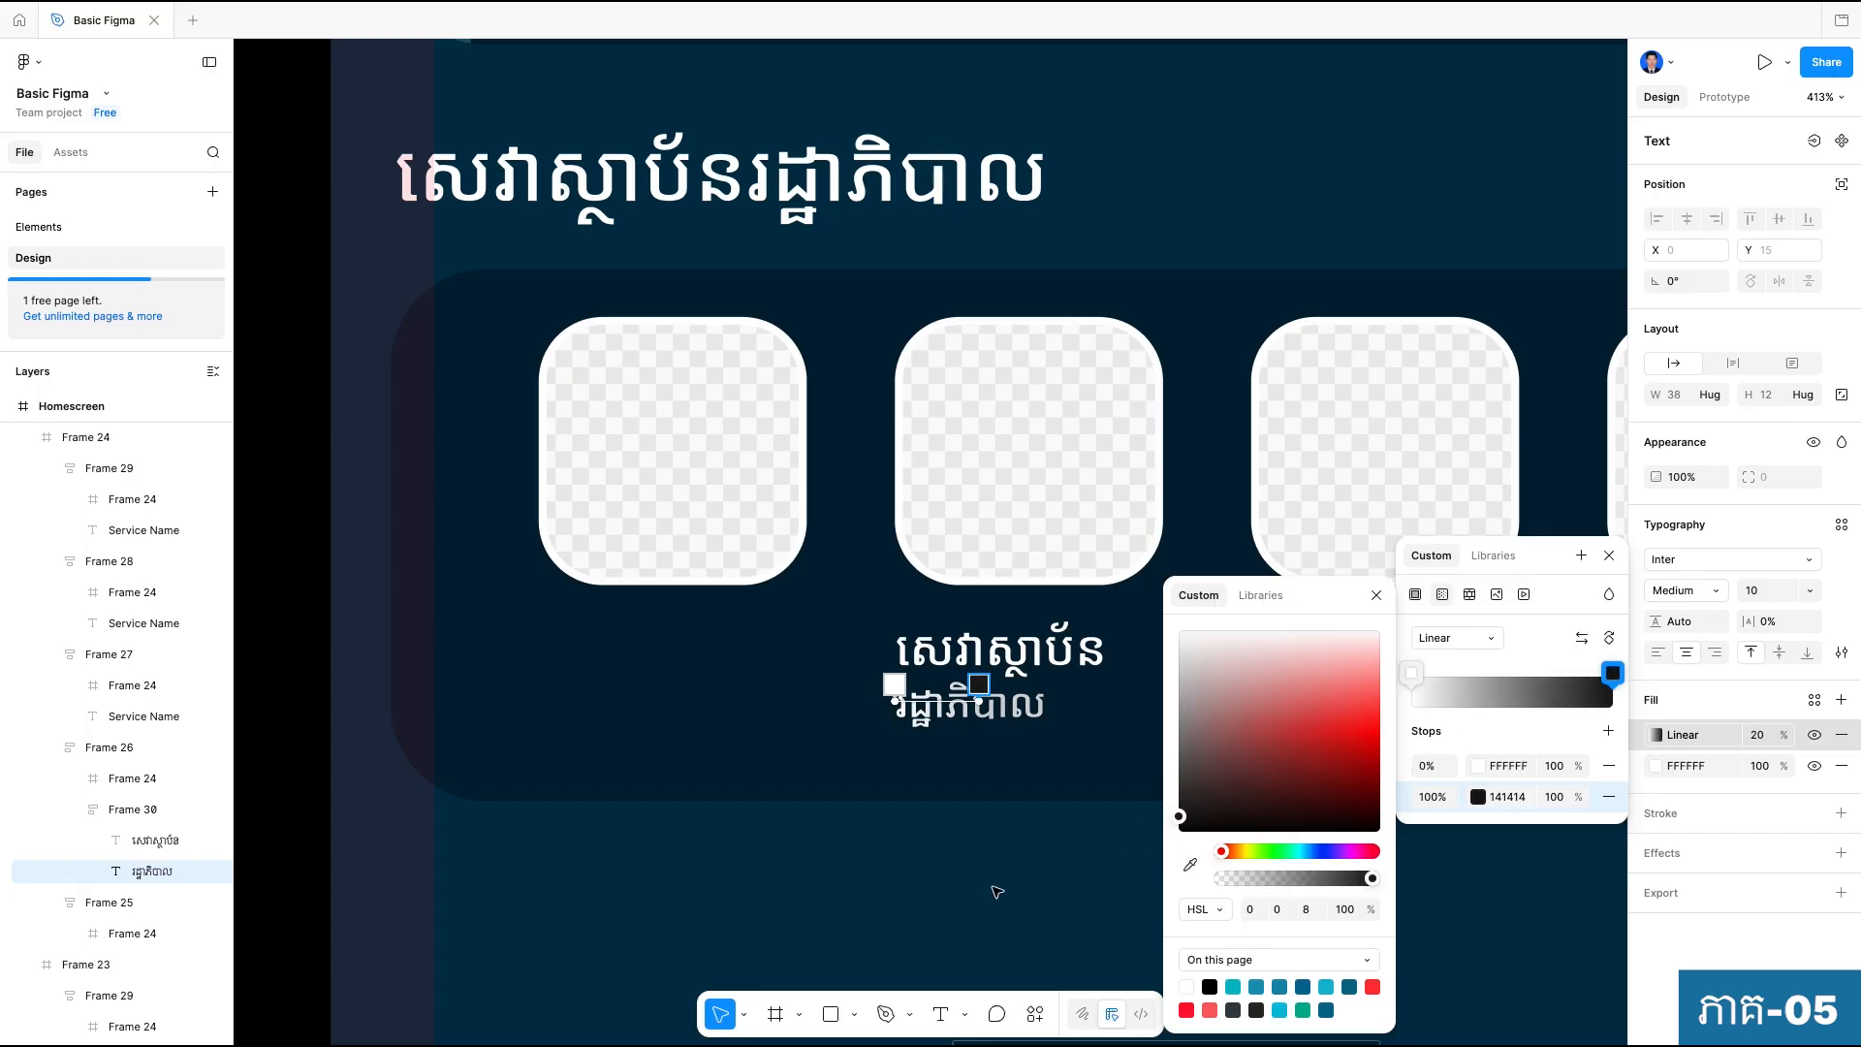
key(Escape)
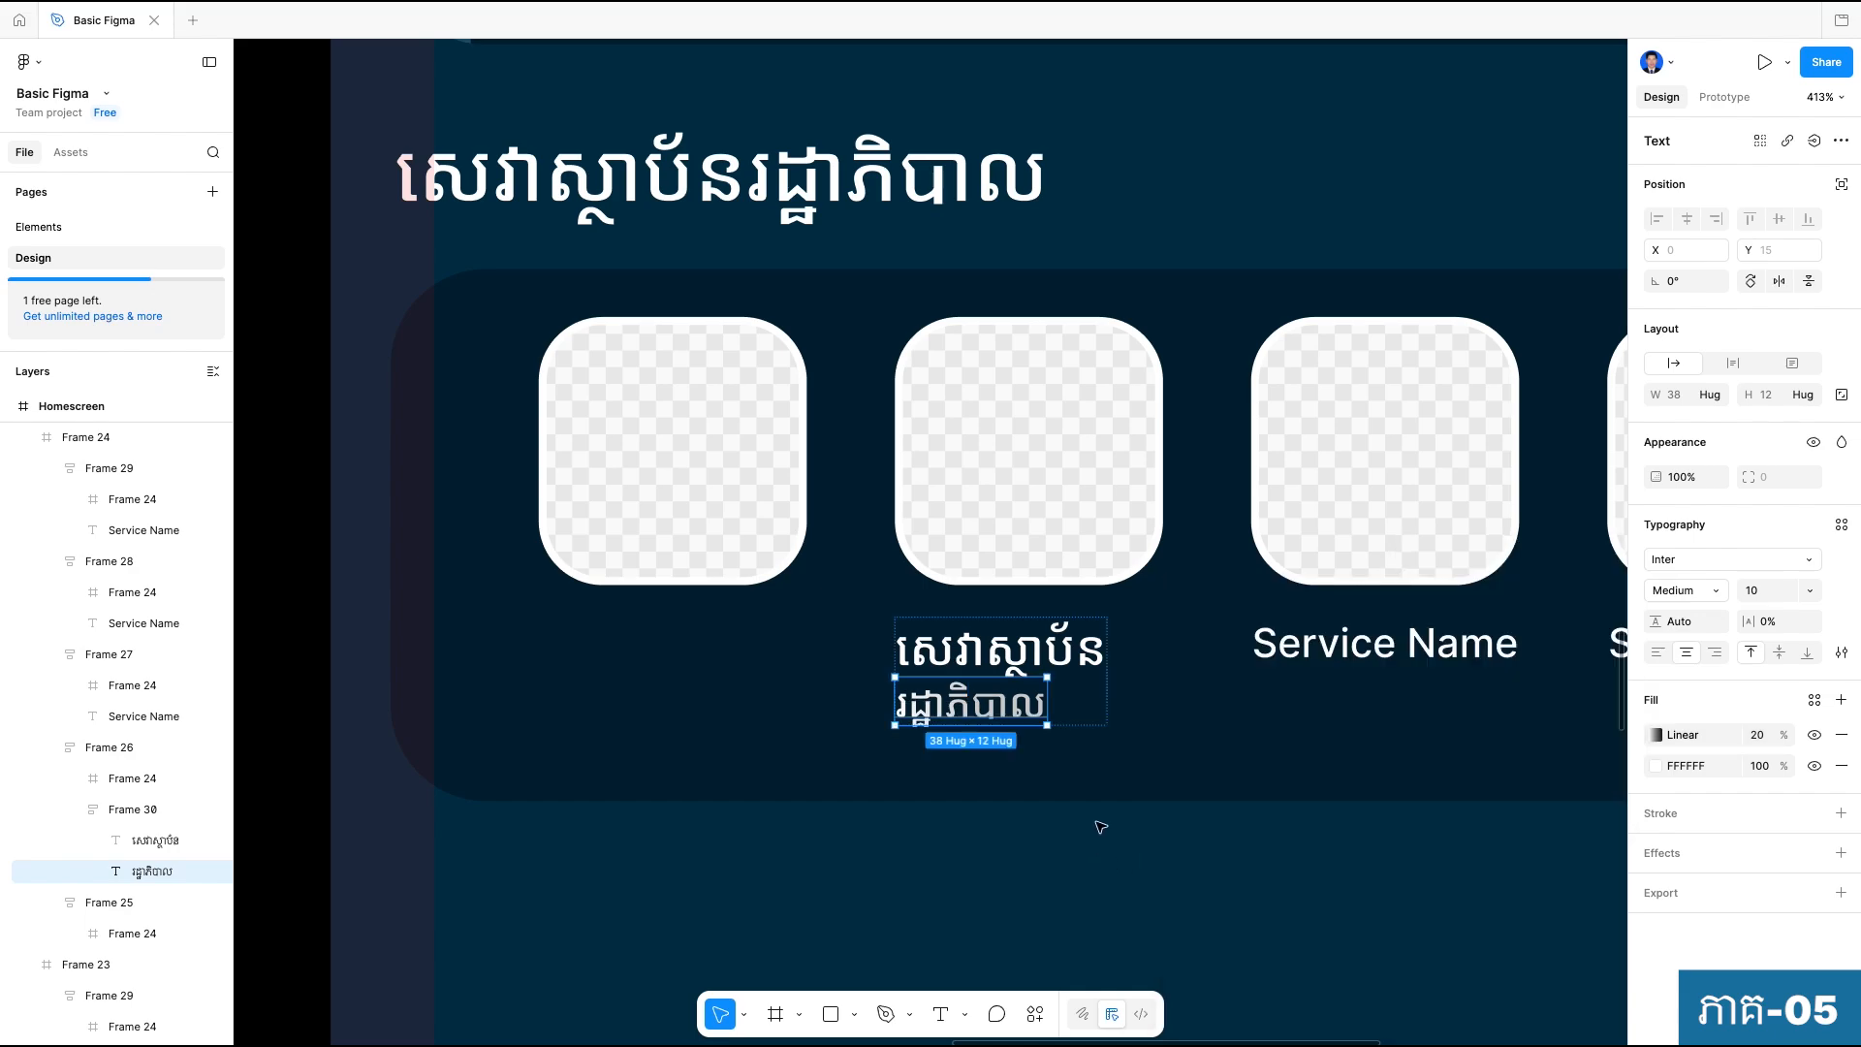
Set the label's gradient fill opacity to 100% and lighten its end stop to grey 626262.
click(1757, 735)
text(7)
click(1282, 898)
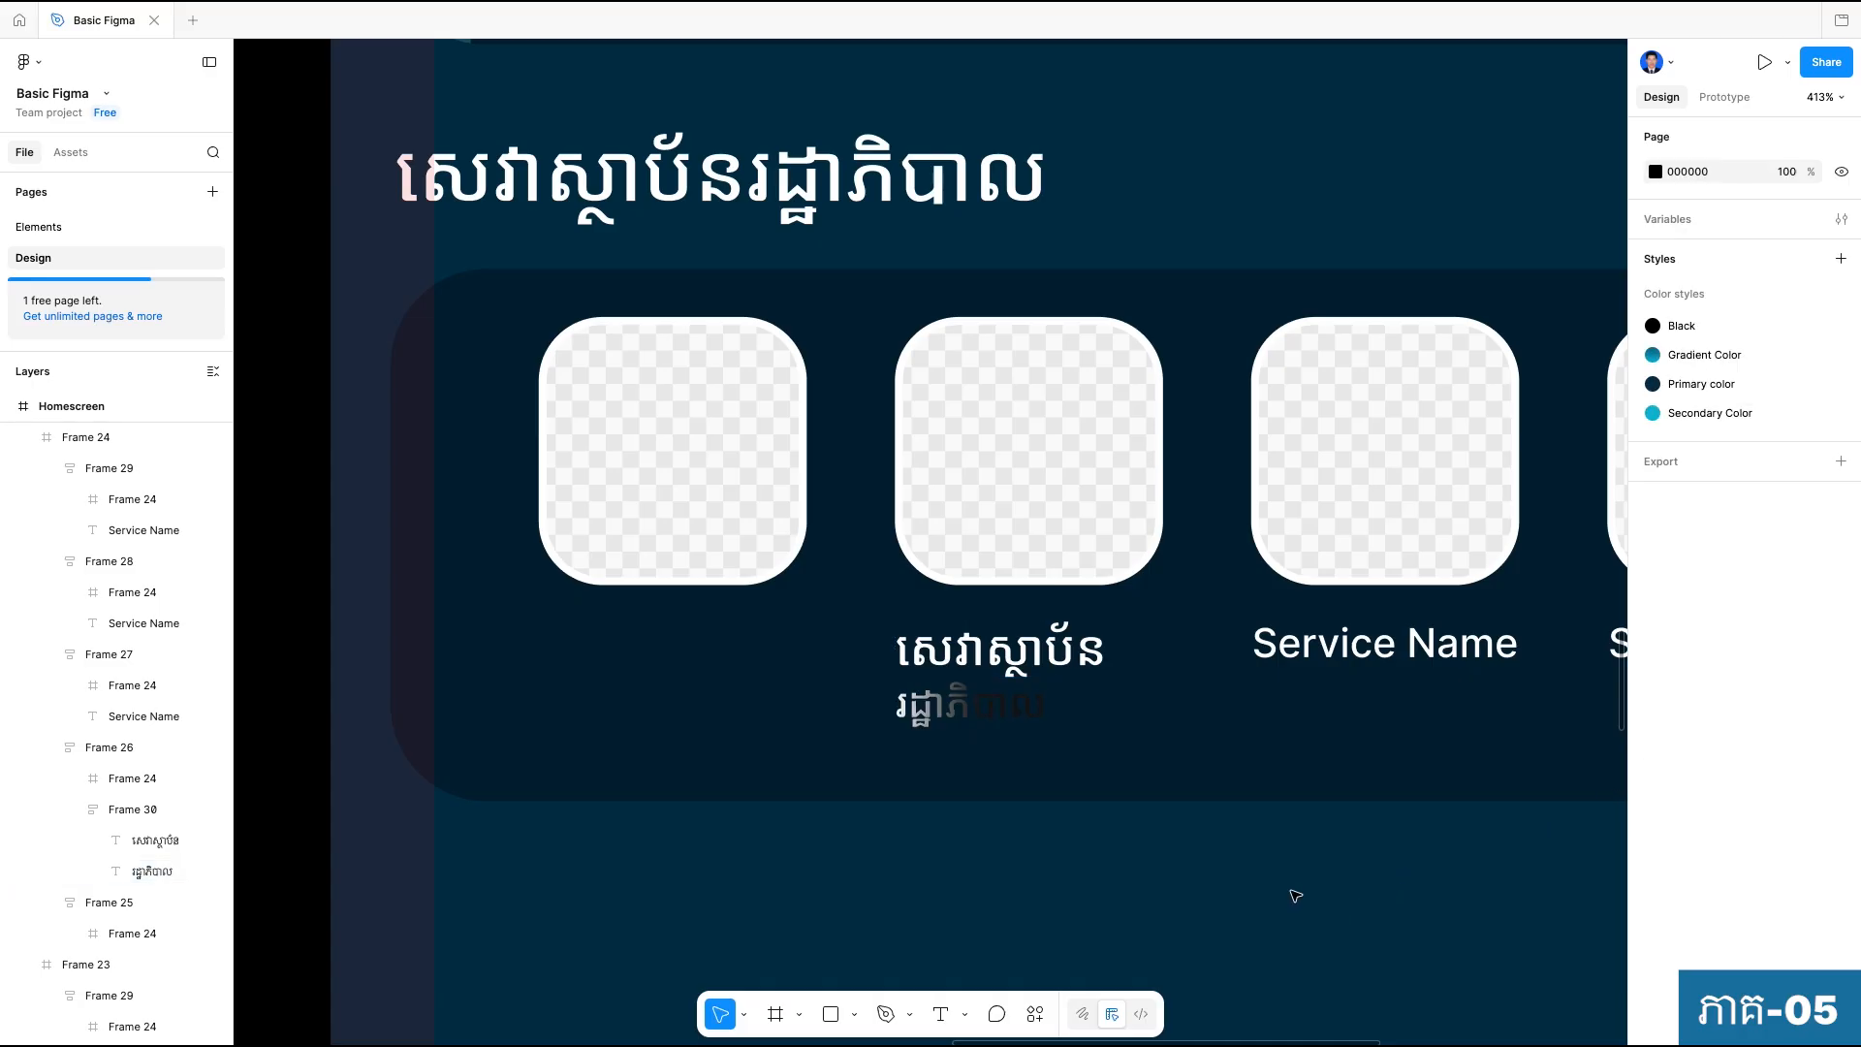
super+click(963, 709)
click(1656, 735)
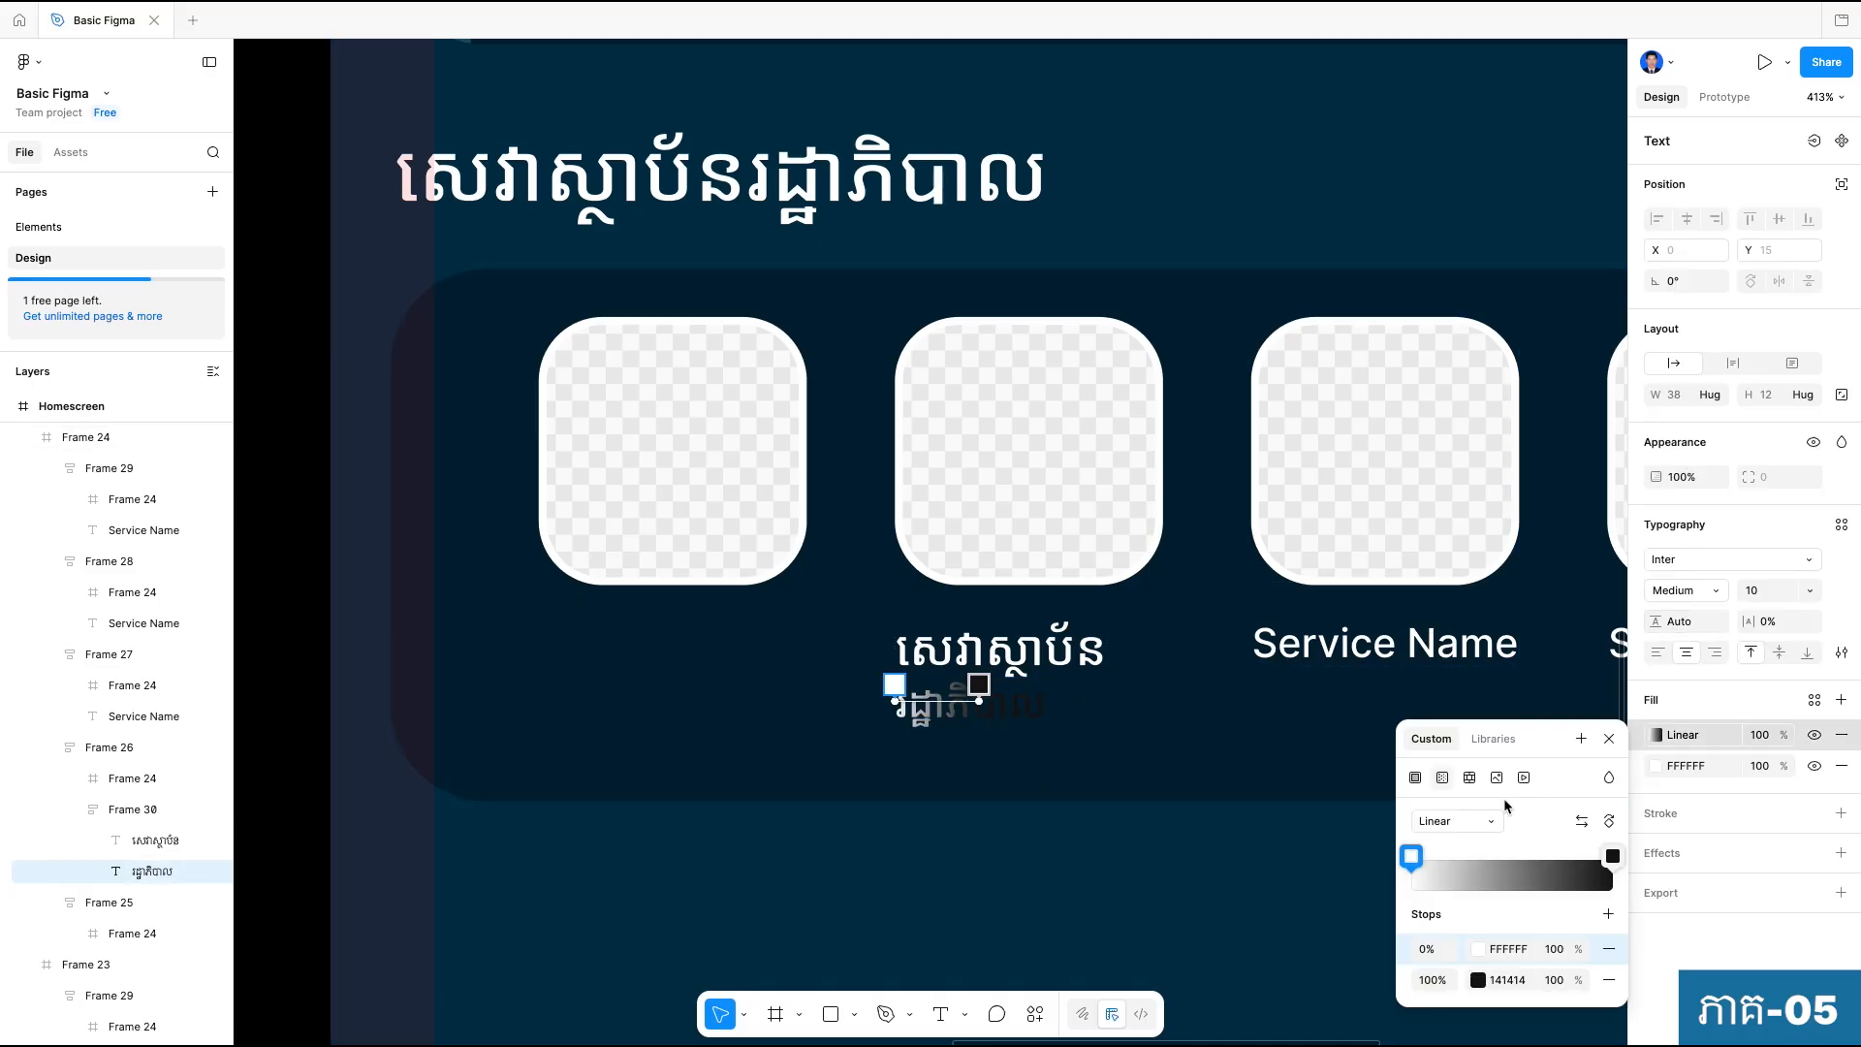
click(1478, 979)
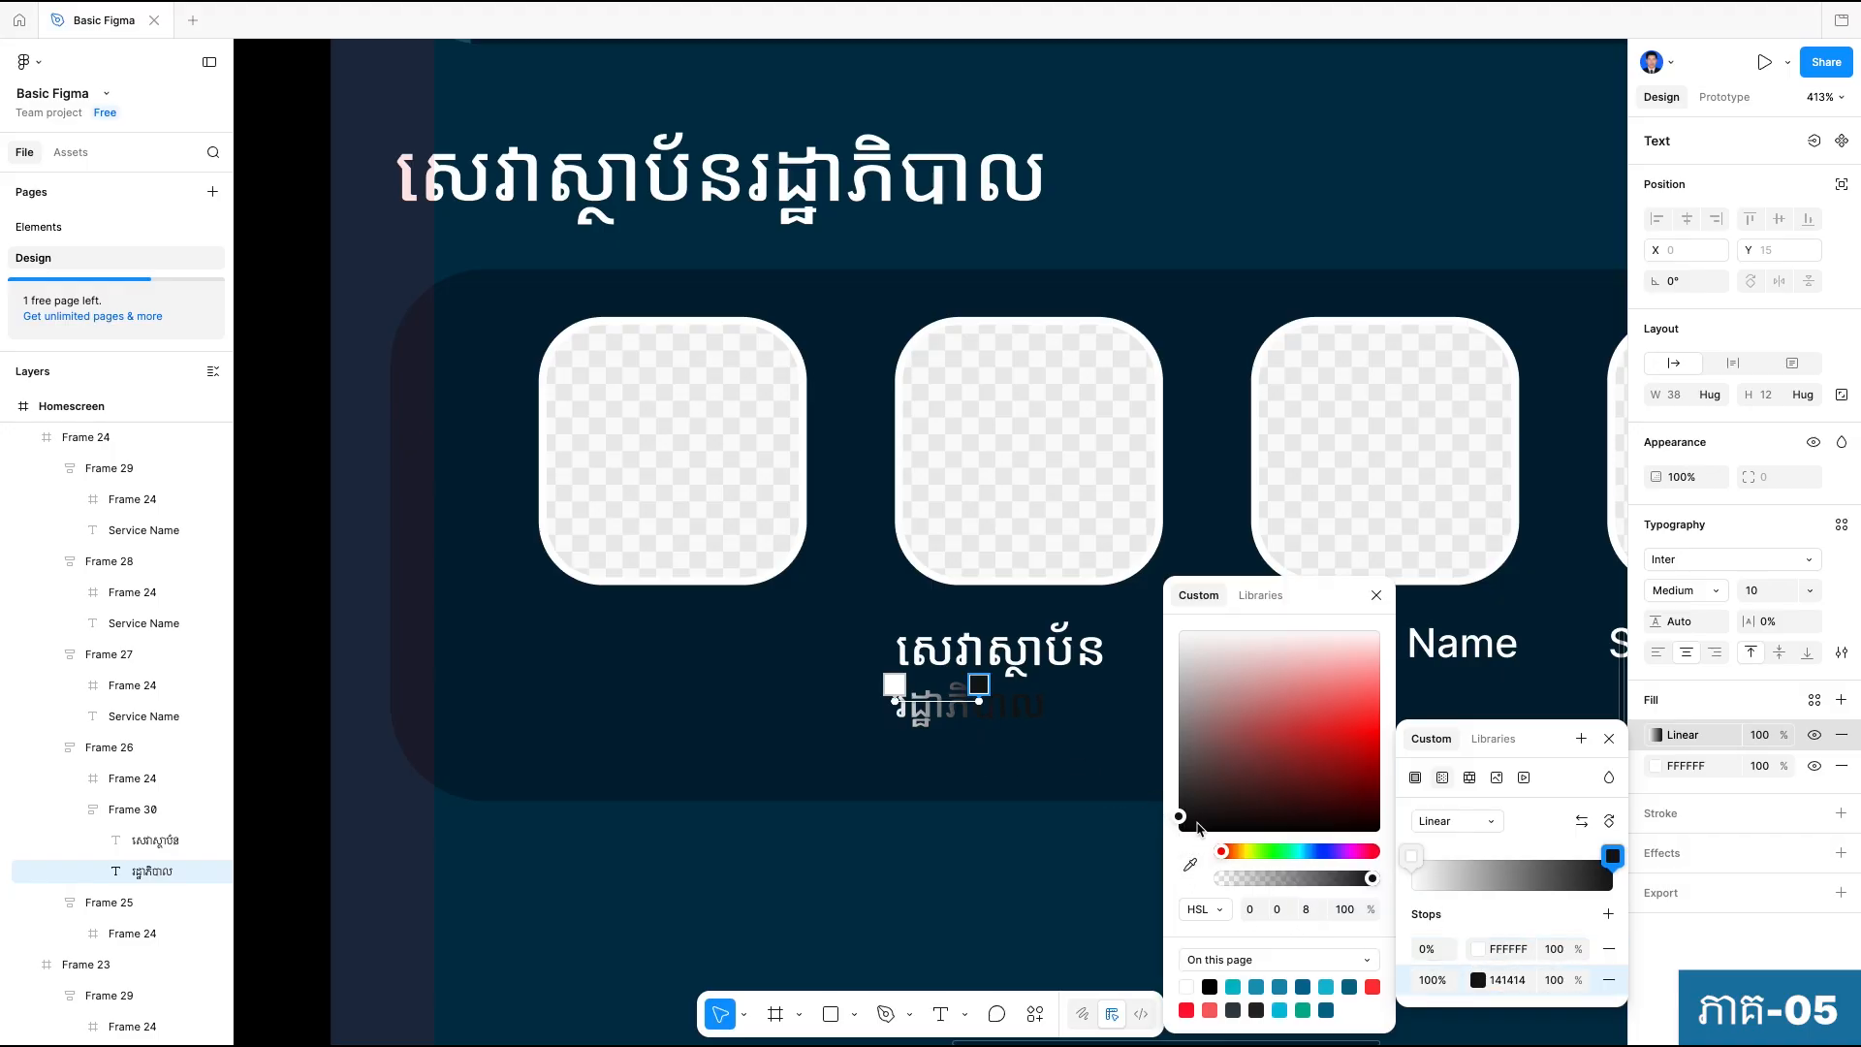
drag(1179, 816, 1158, 759)
click(1065, 876)
click(1065, 876)
Compare the label with the reference design and extend its gradient's end handle to the text's right edge.
scroll(1068, 876, down, 5)
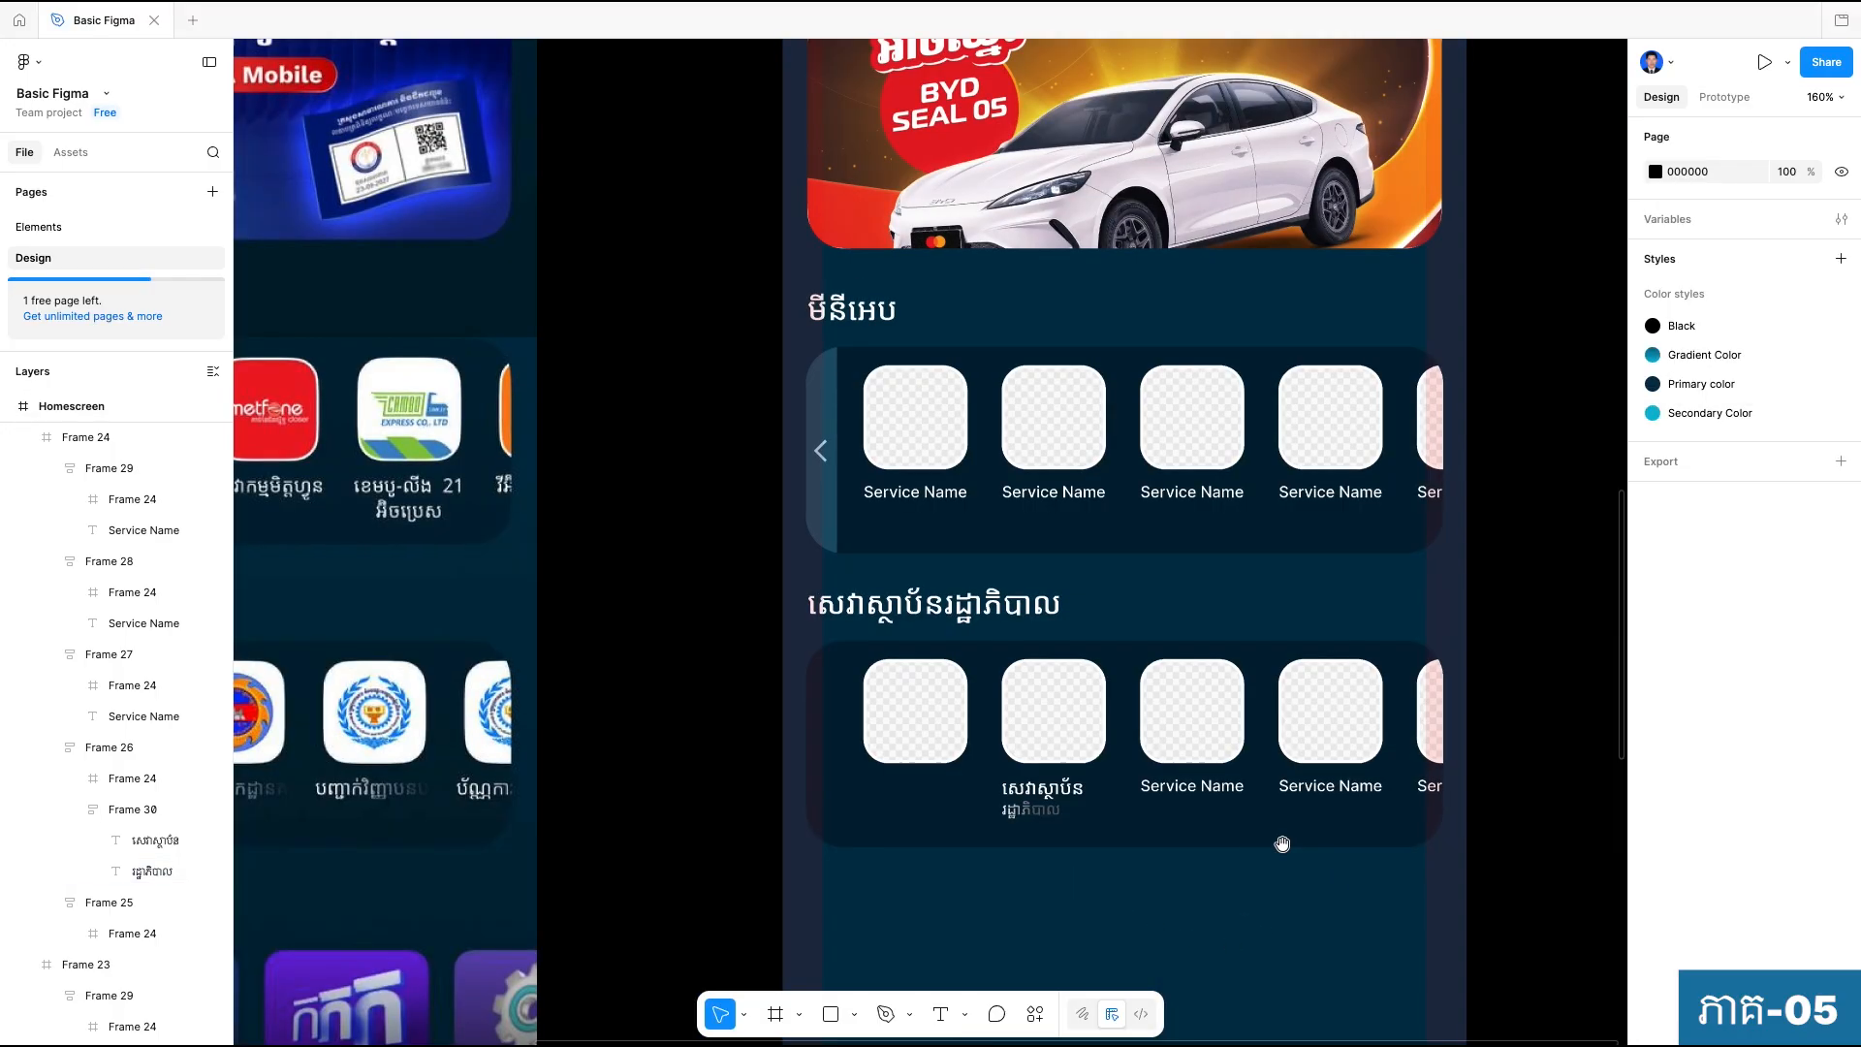
scroll(1569, 986, down, 3)
scroll(1451, 962, left, 2)
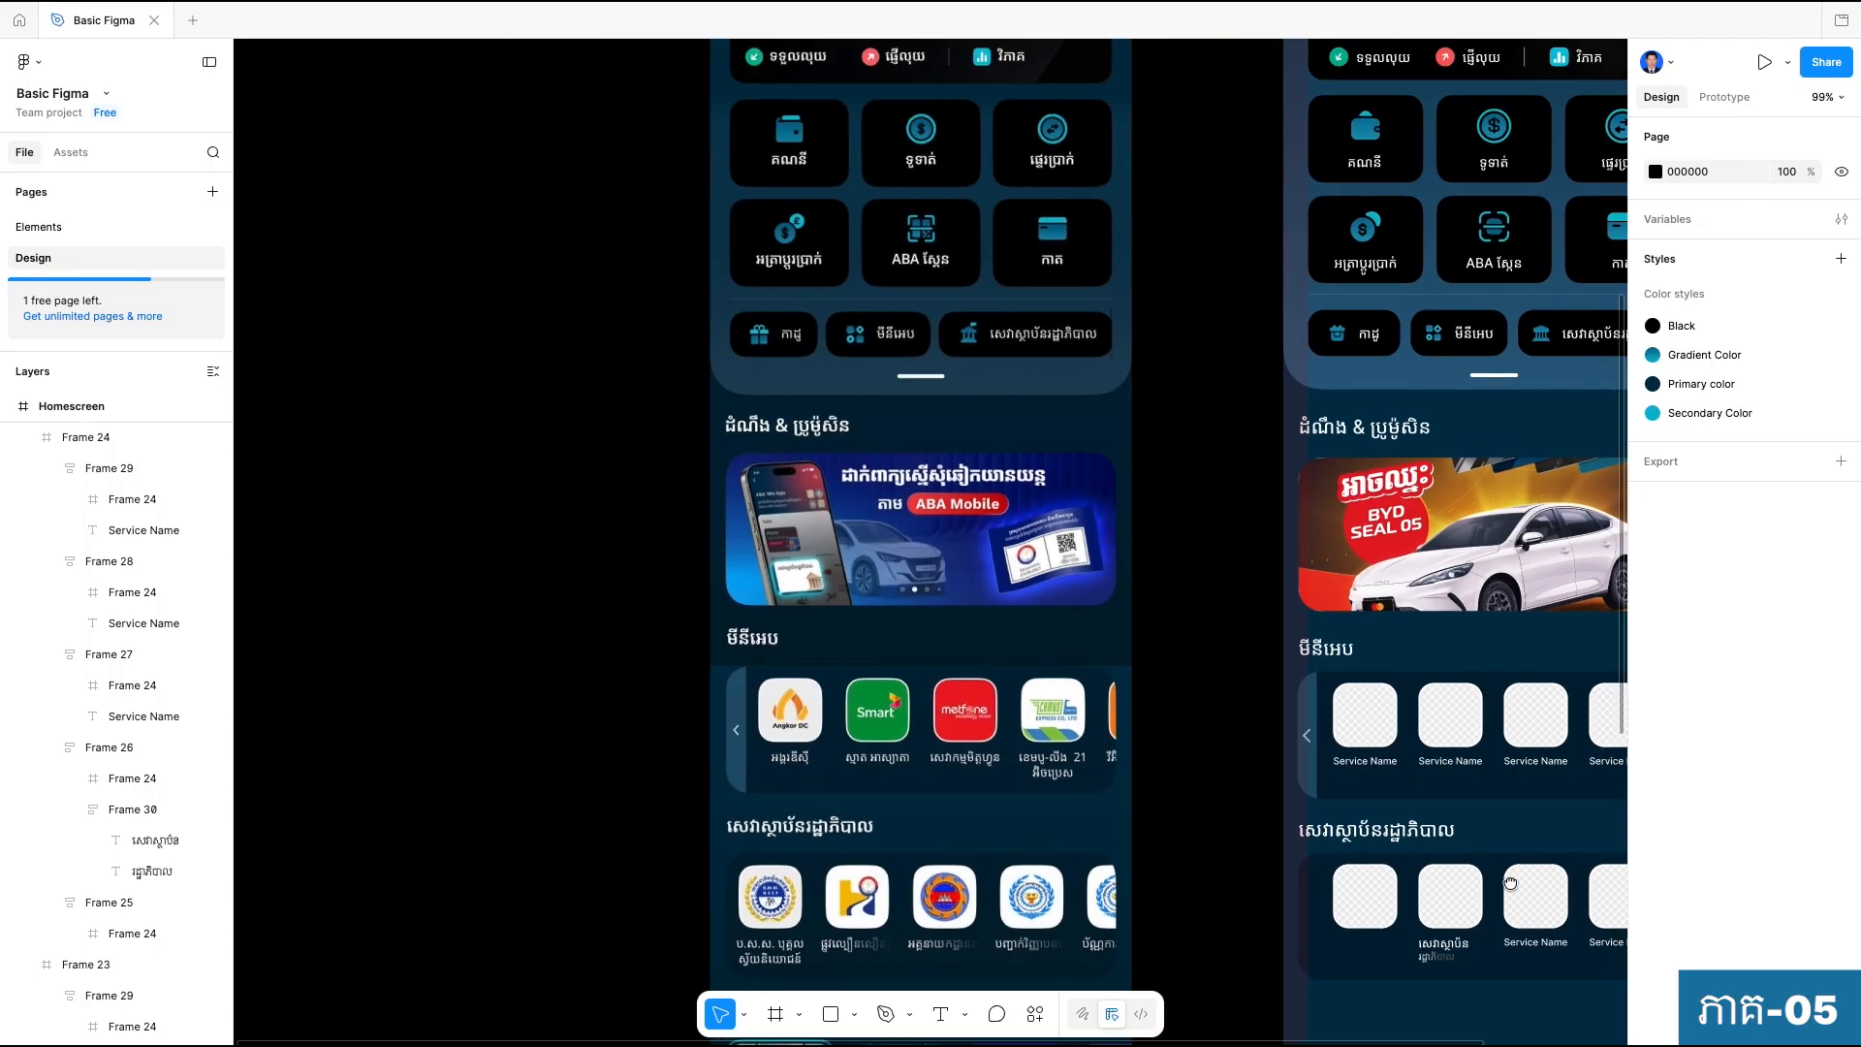
scroll(1488, 892, right, 2)
scroll(1347, 901, up, 5)
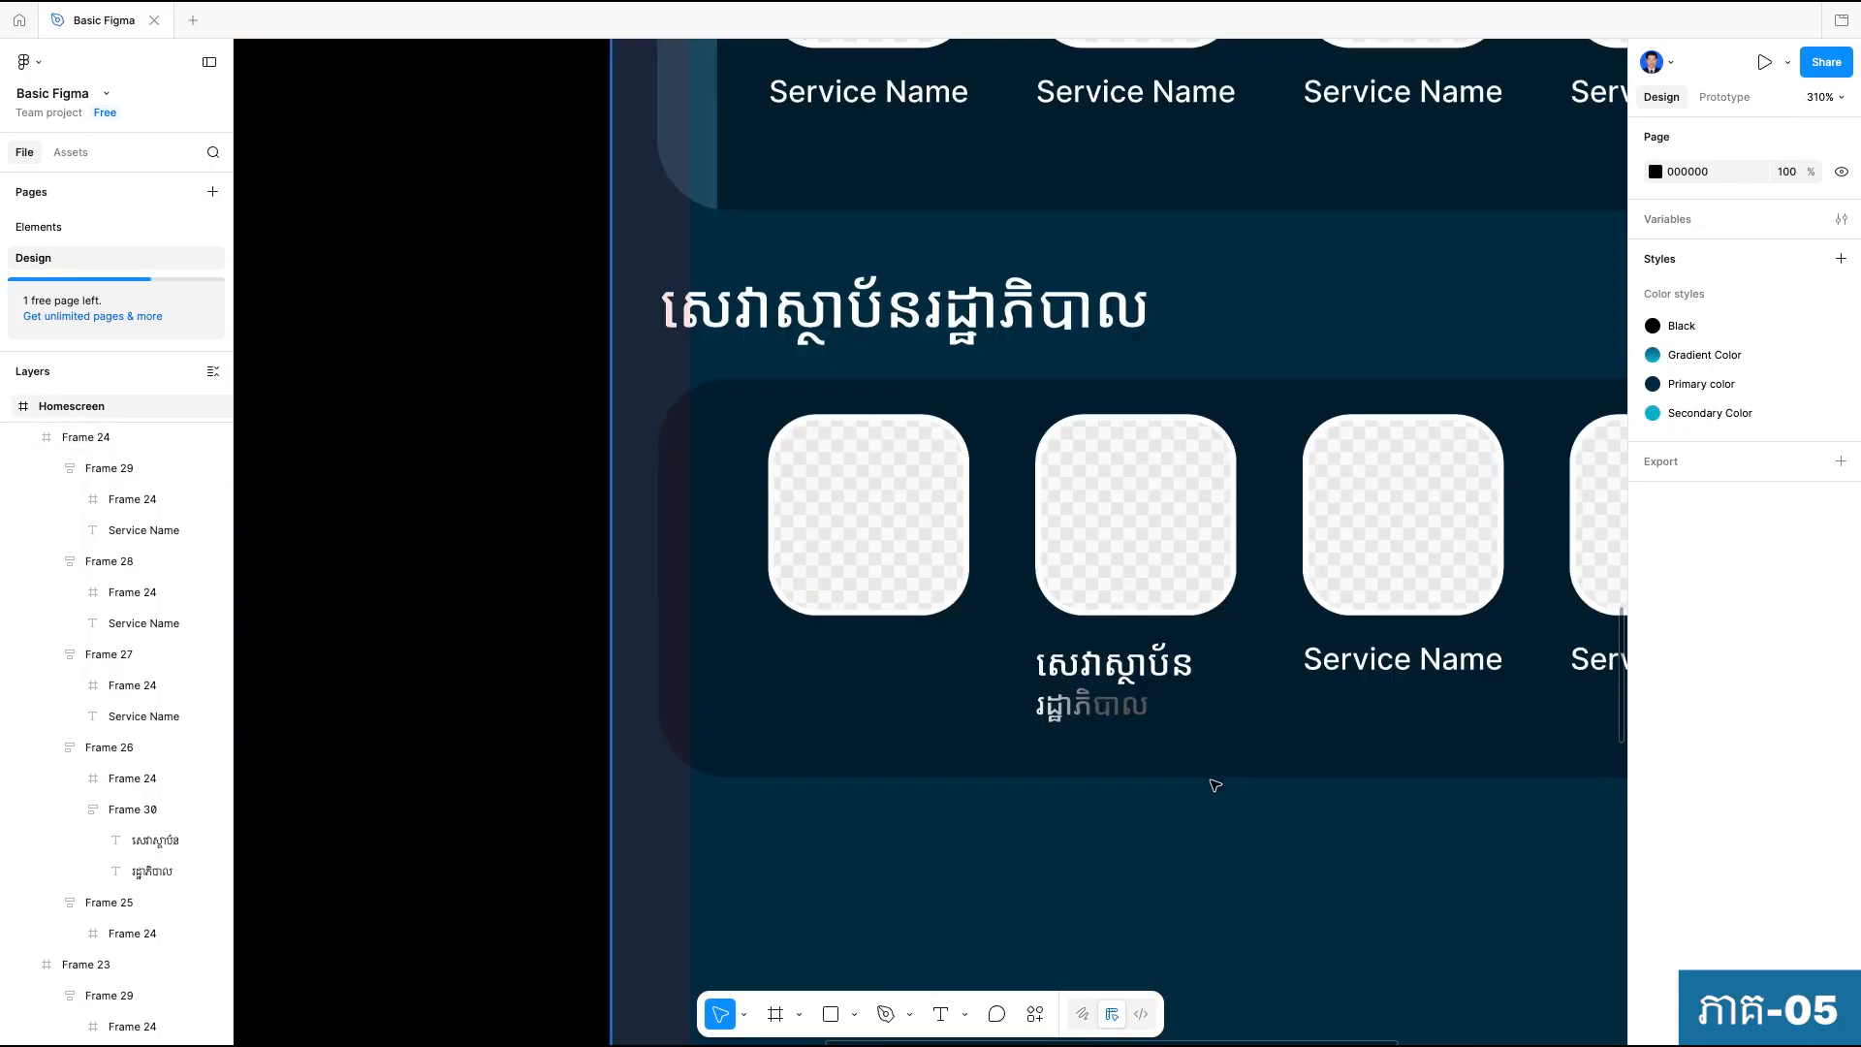
click(1129, 709)
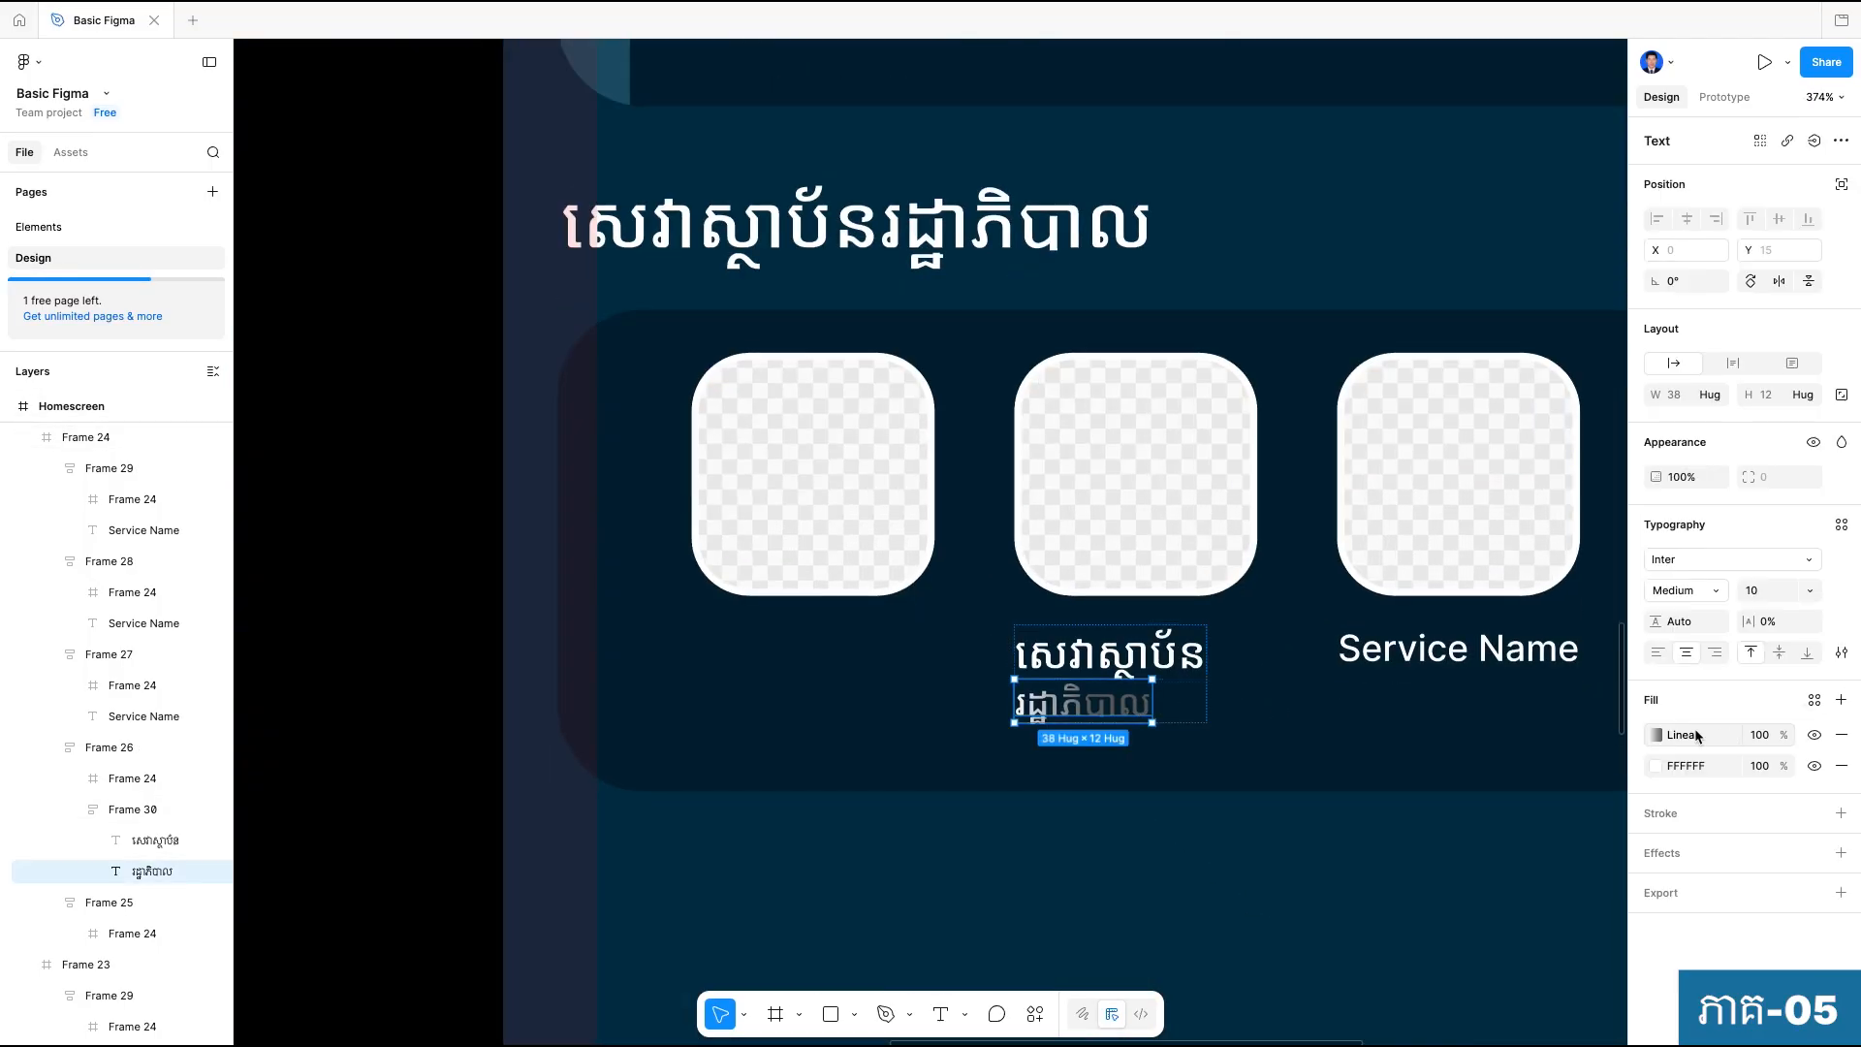
click(1656, 736)
drag(1091, 700, 1154, 701)
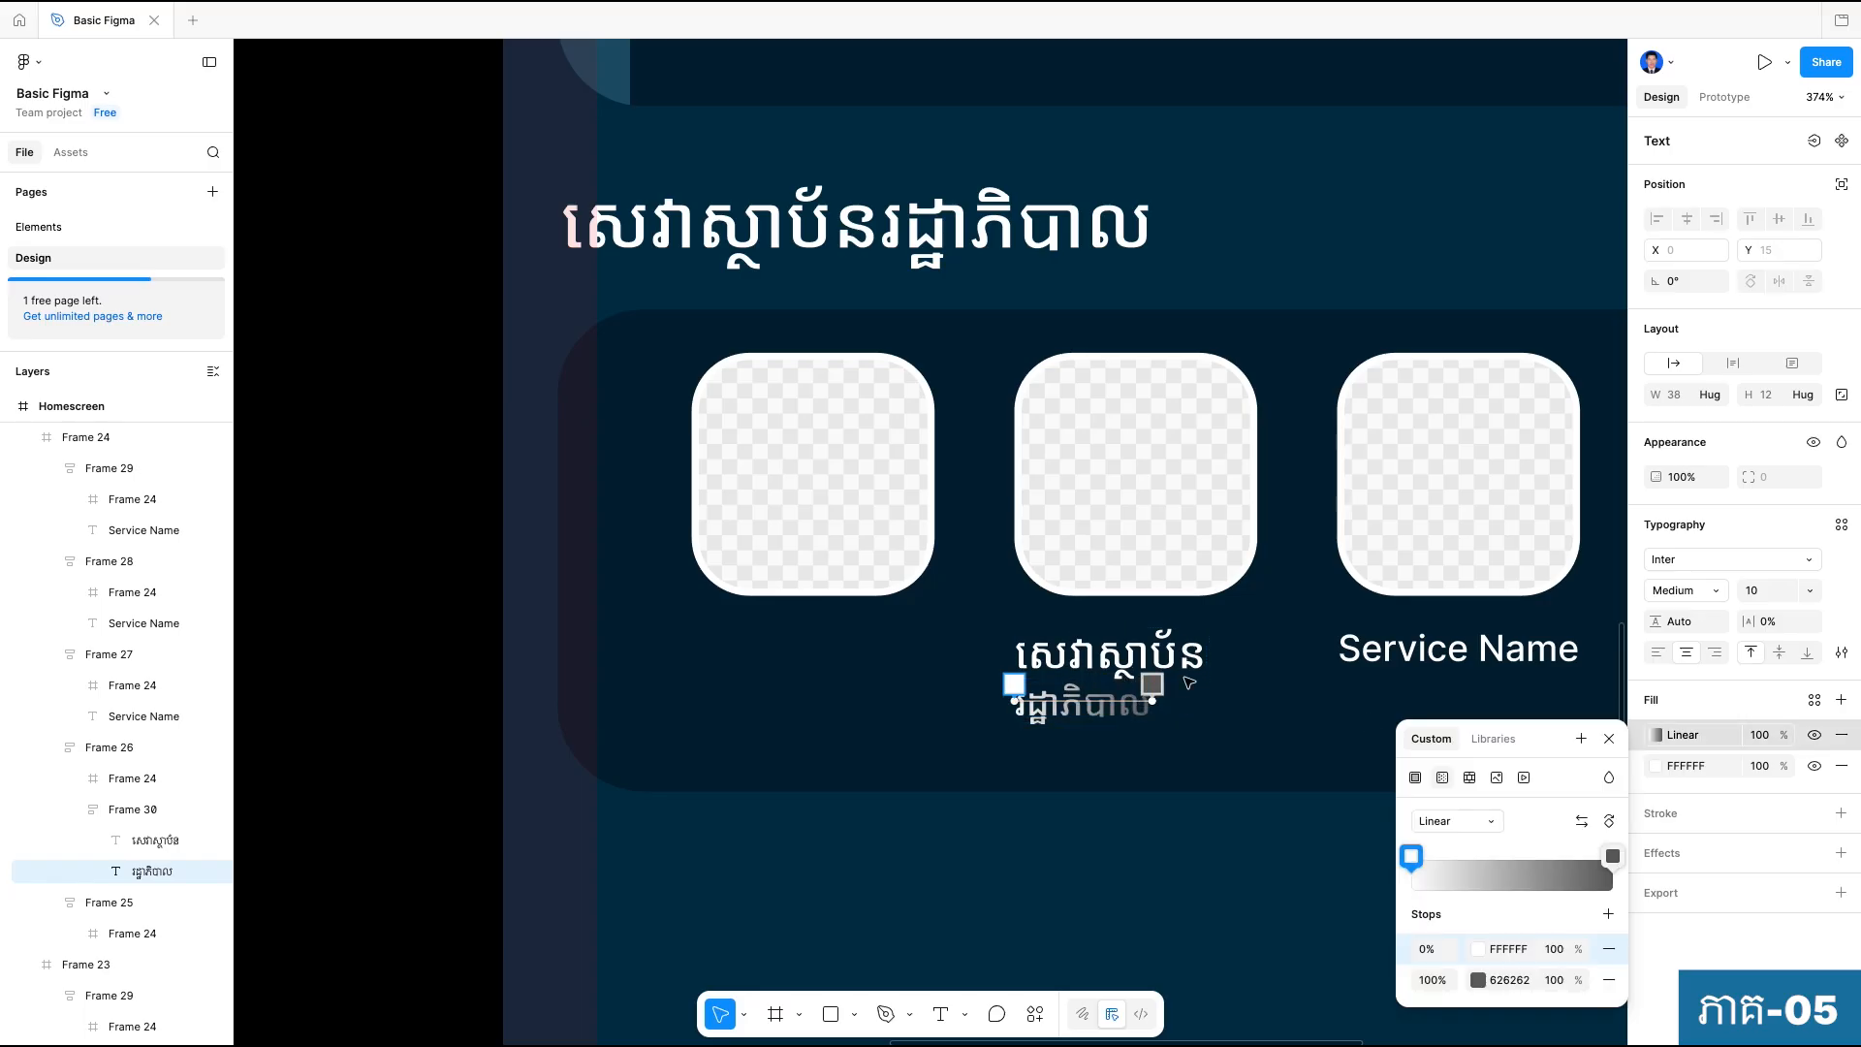
click(1242, 864)
click(1242, 863)
Set the font size of the upper "សេវាស្ថាប័ន" label in the second tile to 10.
scroll(1242, 864, down, 5)
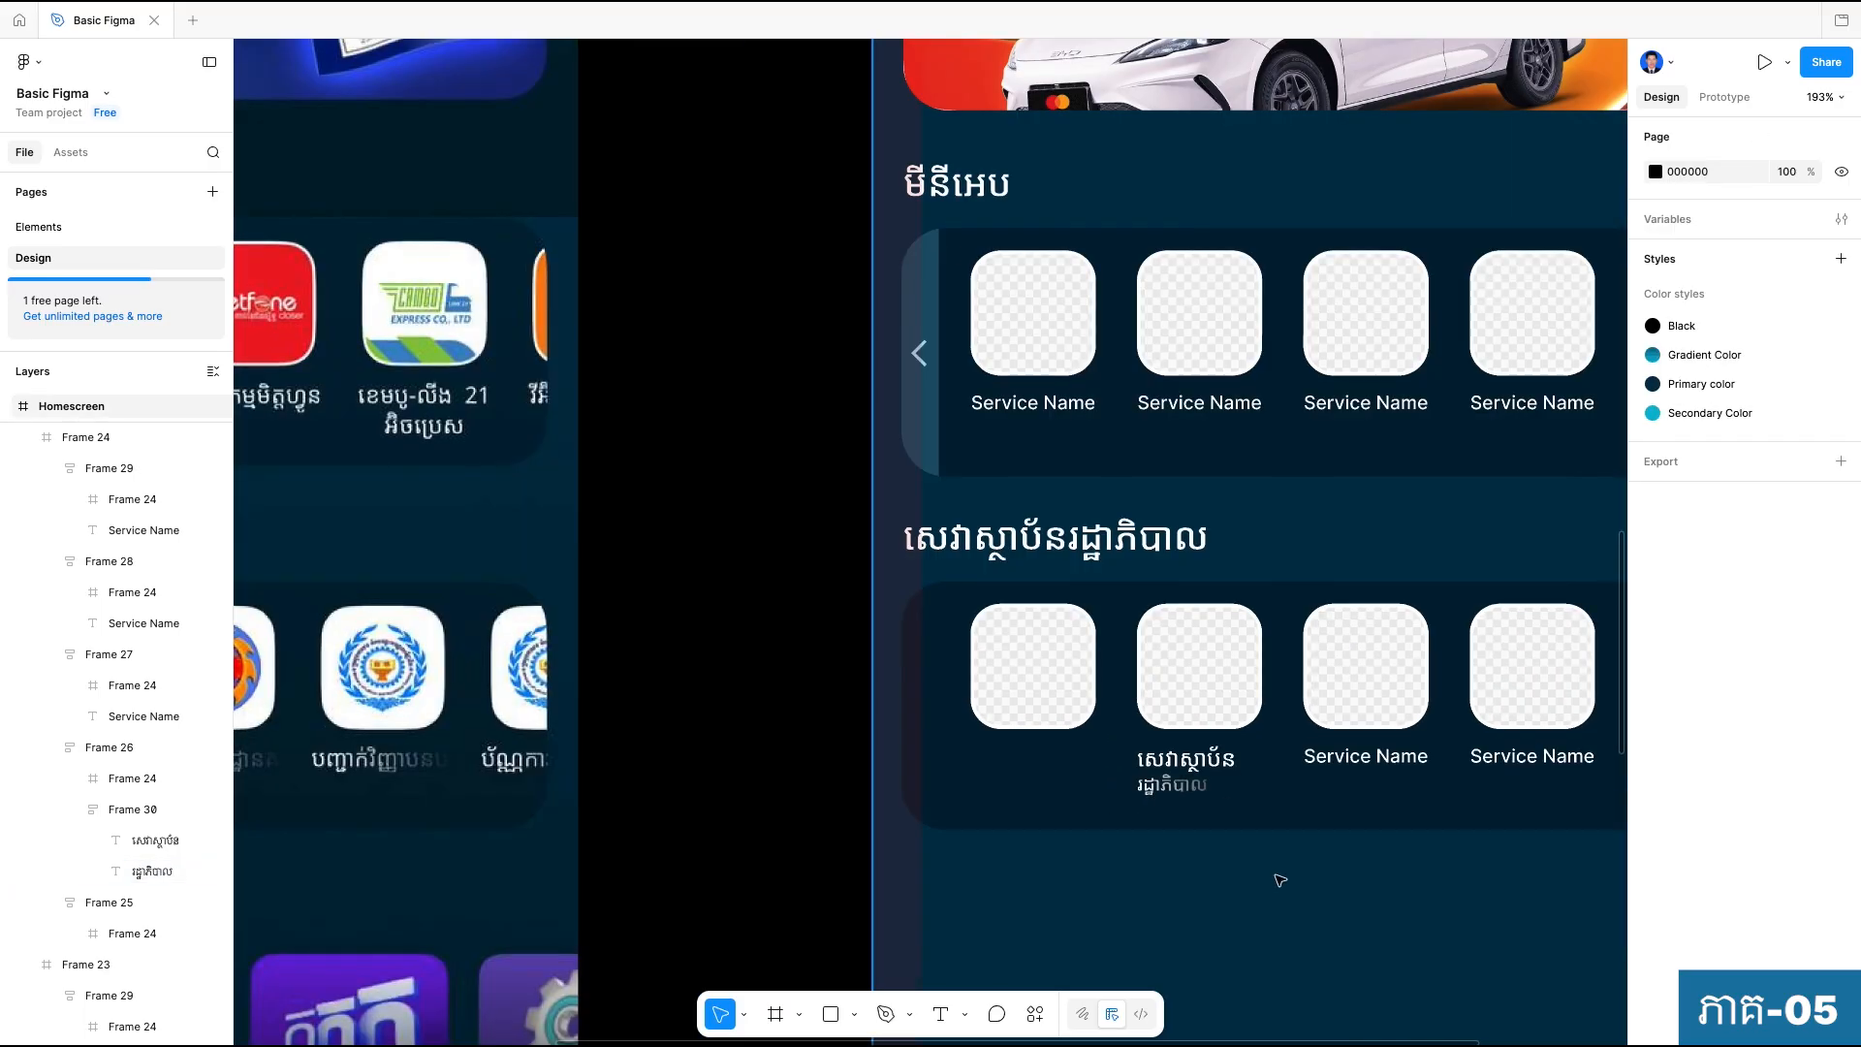
scroll(1280, 879, down, 2)
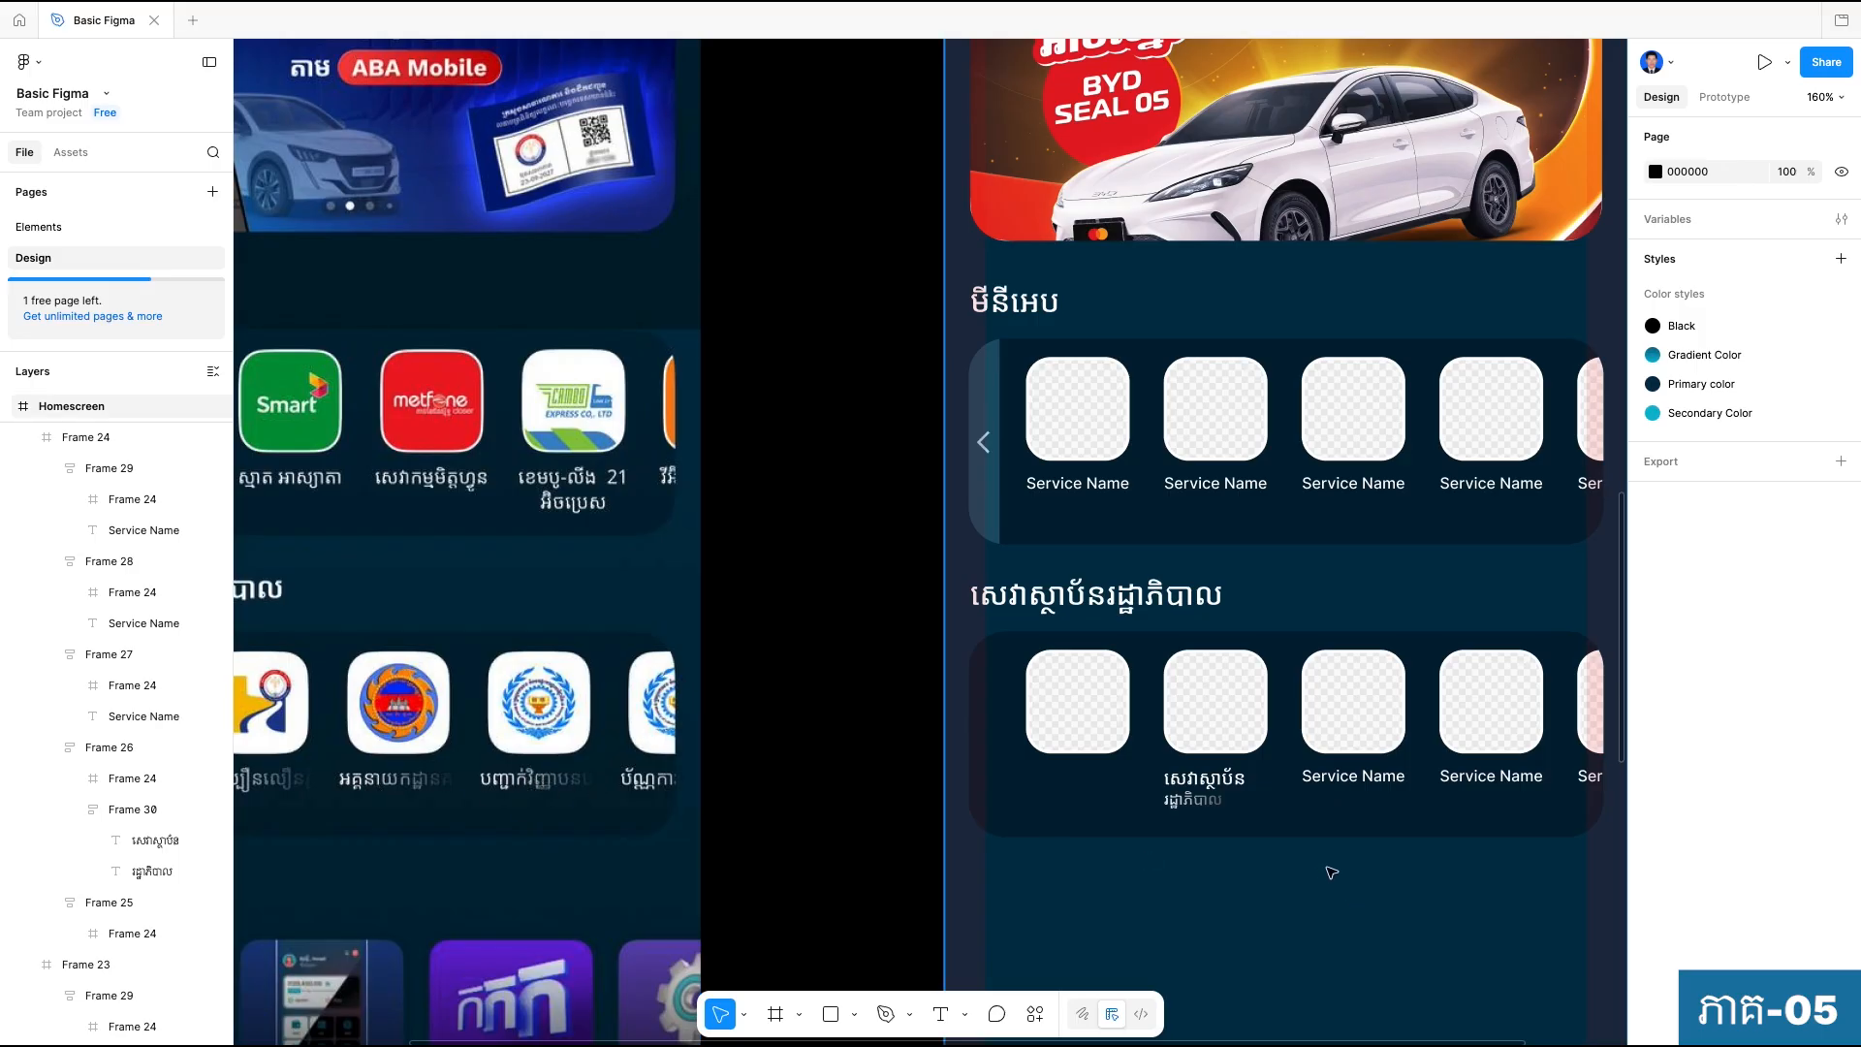
ctrl+click(1219, 800)
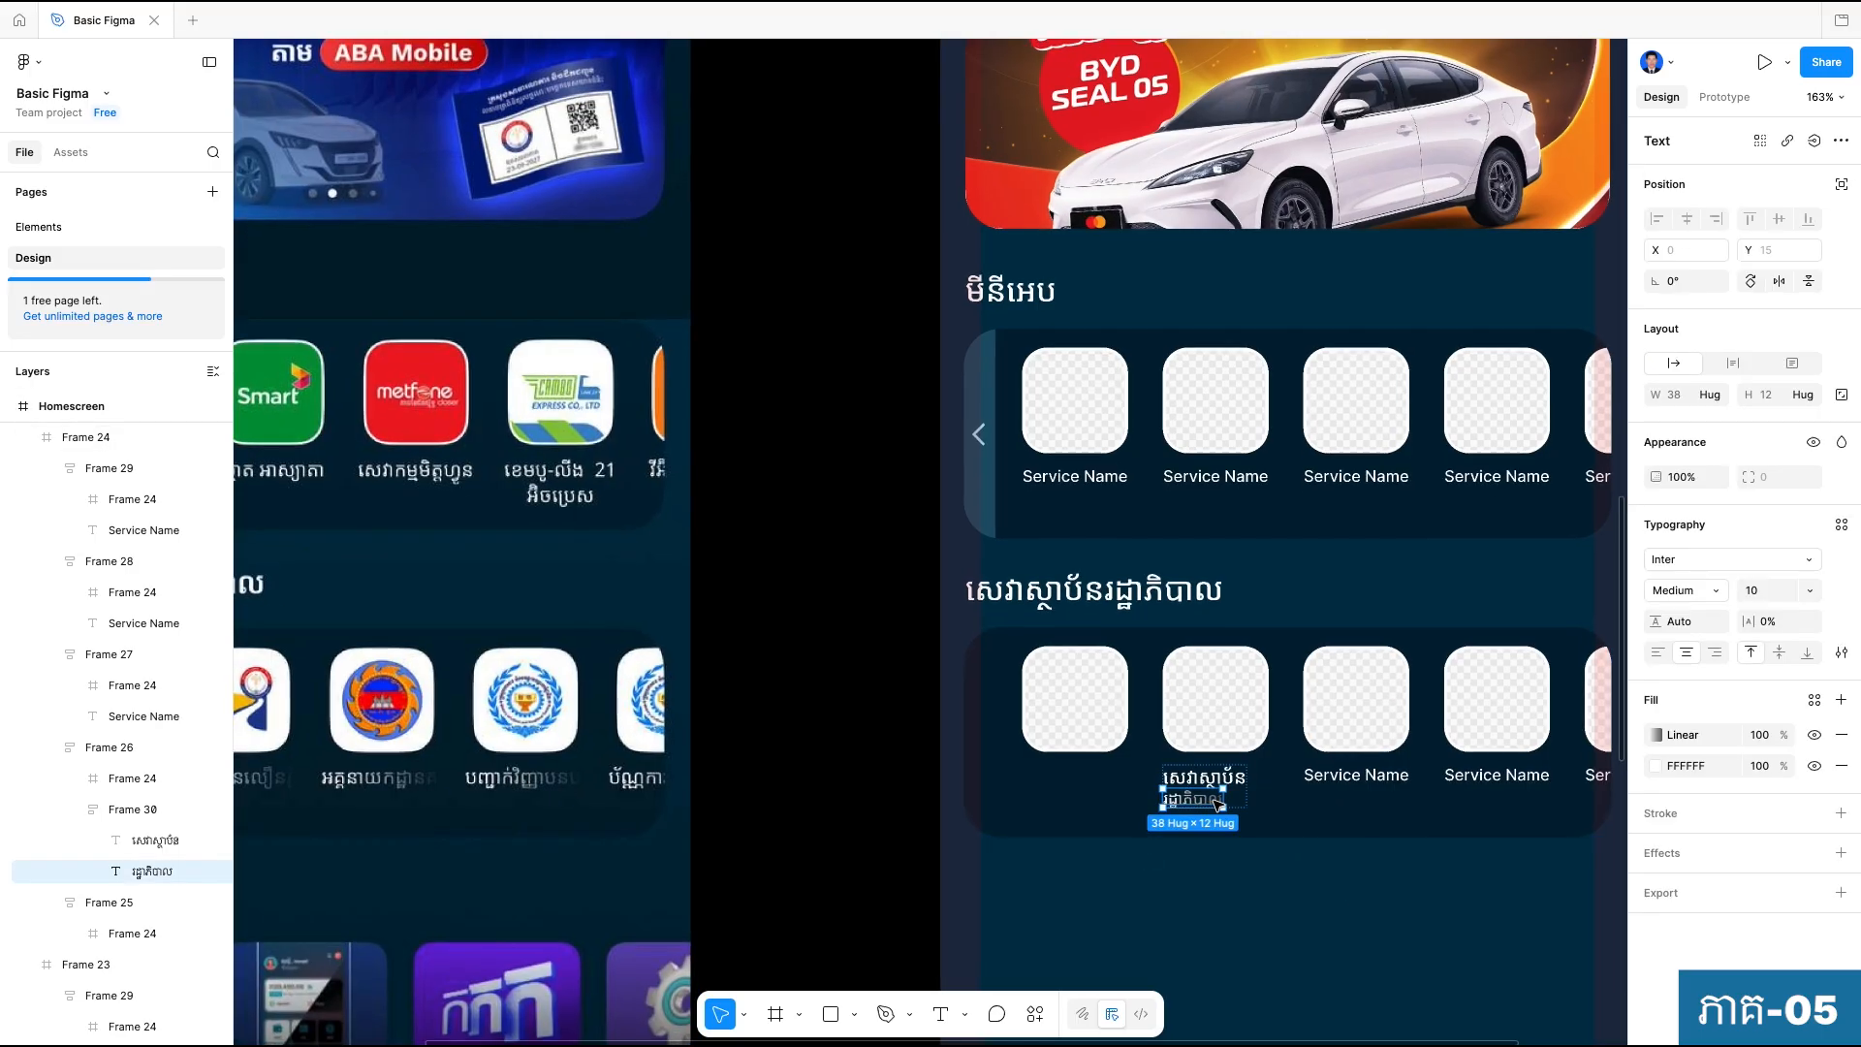
scroll(1219, 800, up, 5)
ctrl+click(1202, 761)
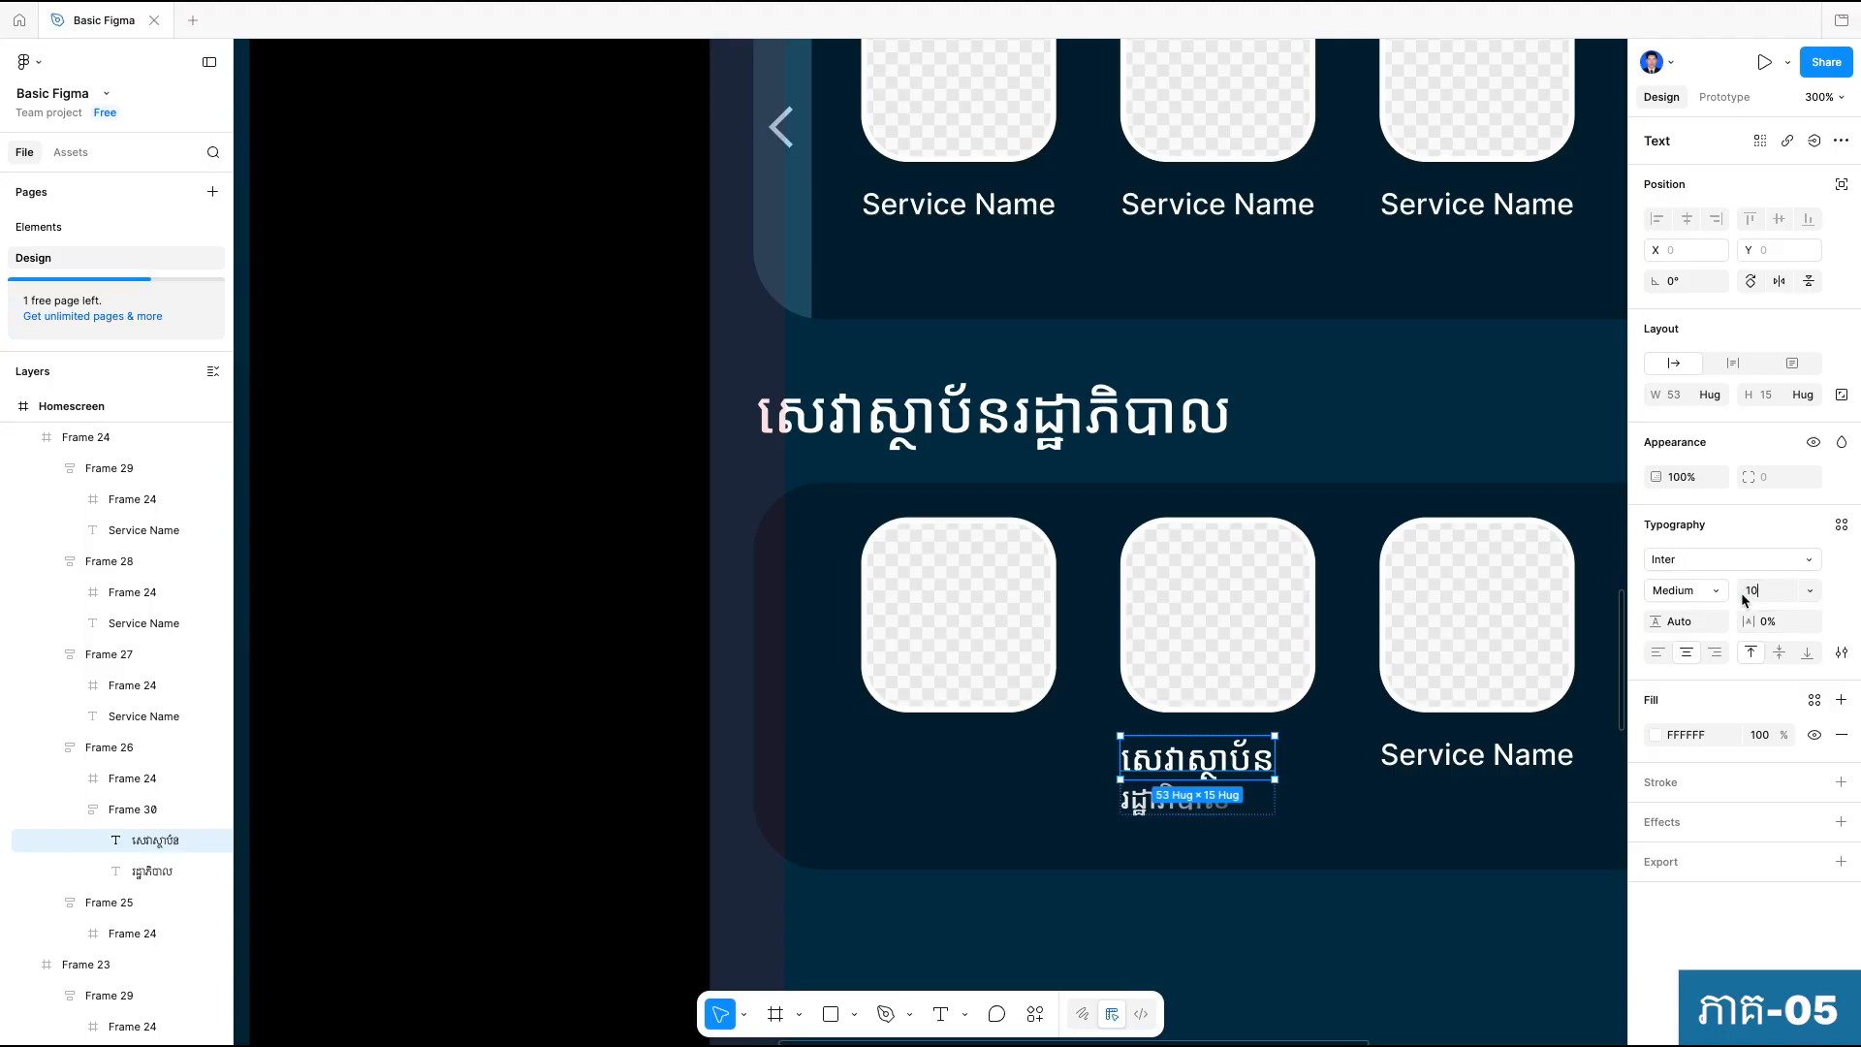
key(Return)
key(Escape)
click(1234, 686)
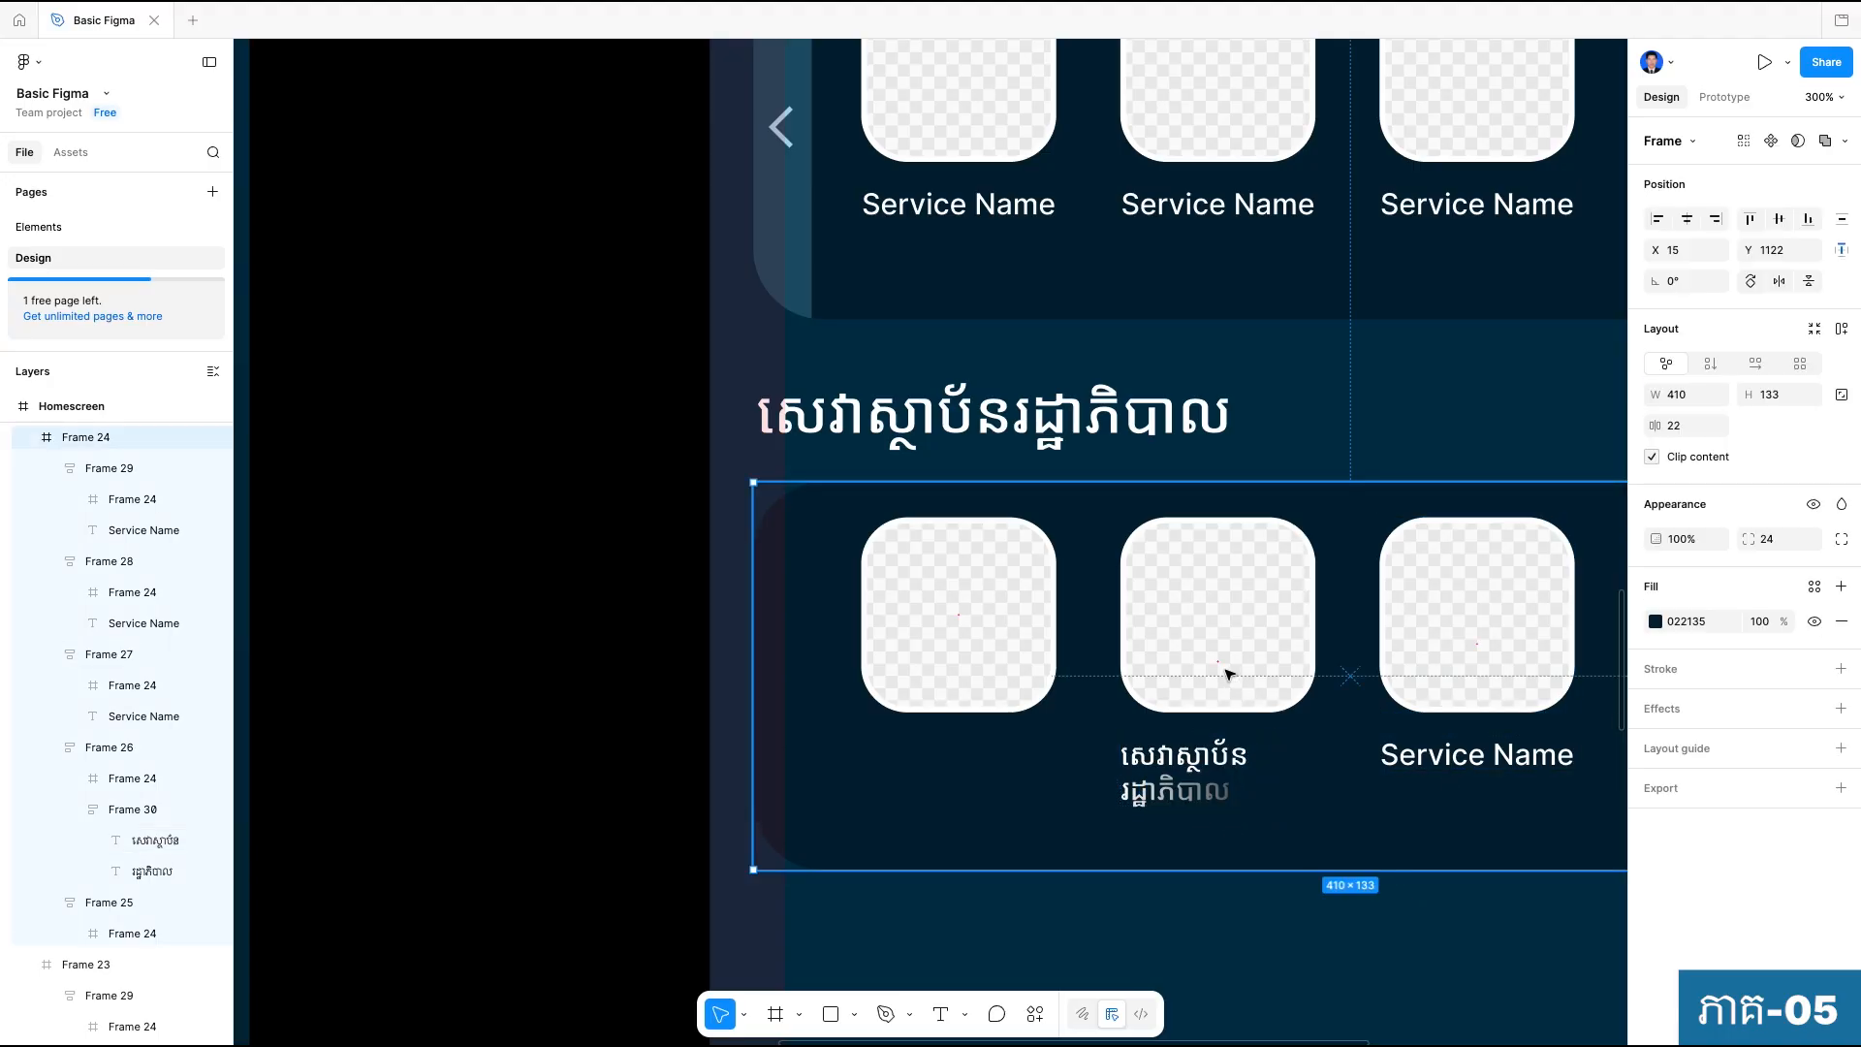
Delete the image placeholder inside the first tile of the government-services row.
click(1233, 678)
click(1686, 441)
click(1363, 938)
scroll(1364, 936, down, 5)
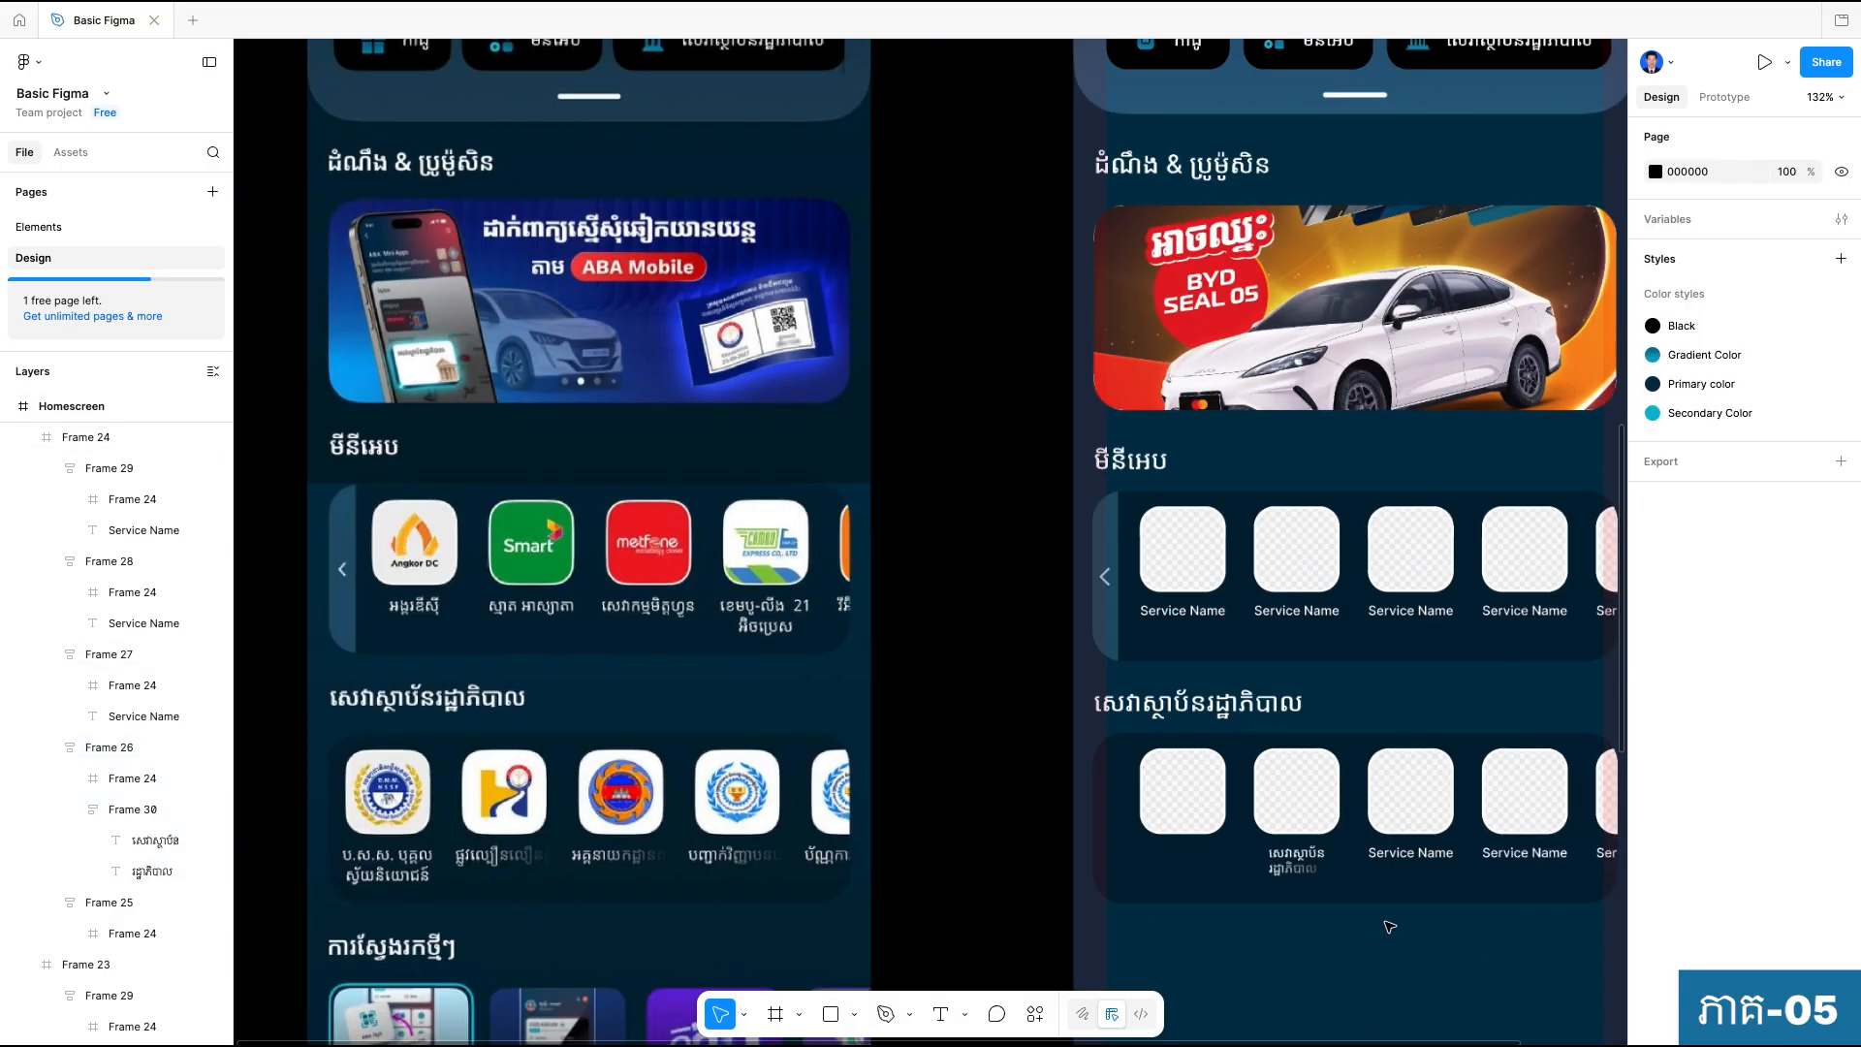
drag(1324, 935, 1301, 897)
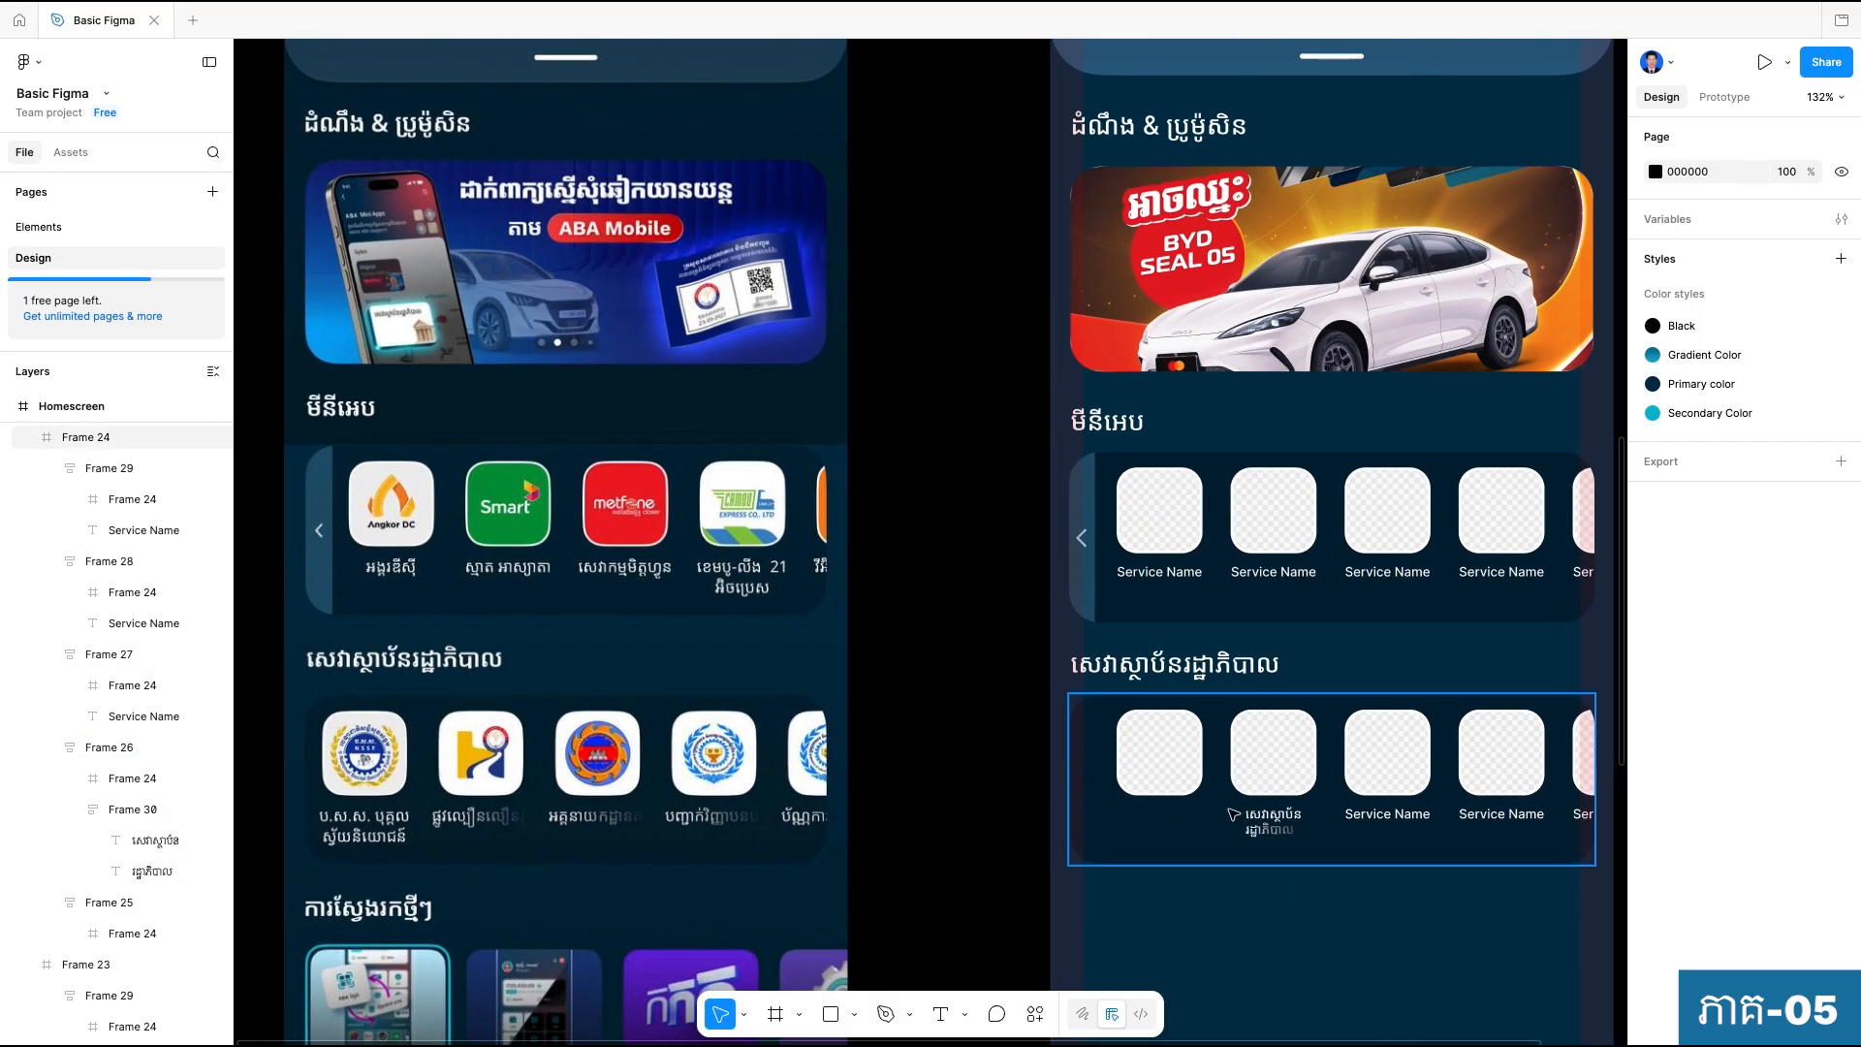
click(1158, 756)
click(1158, 756)
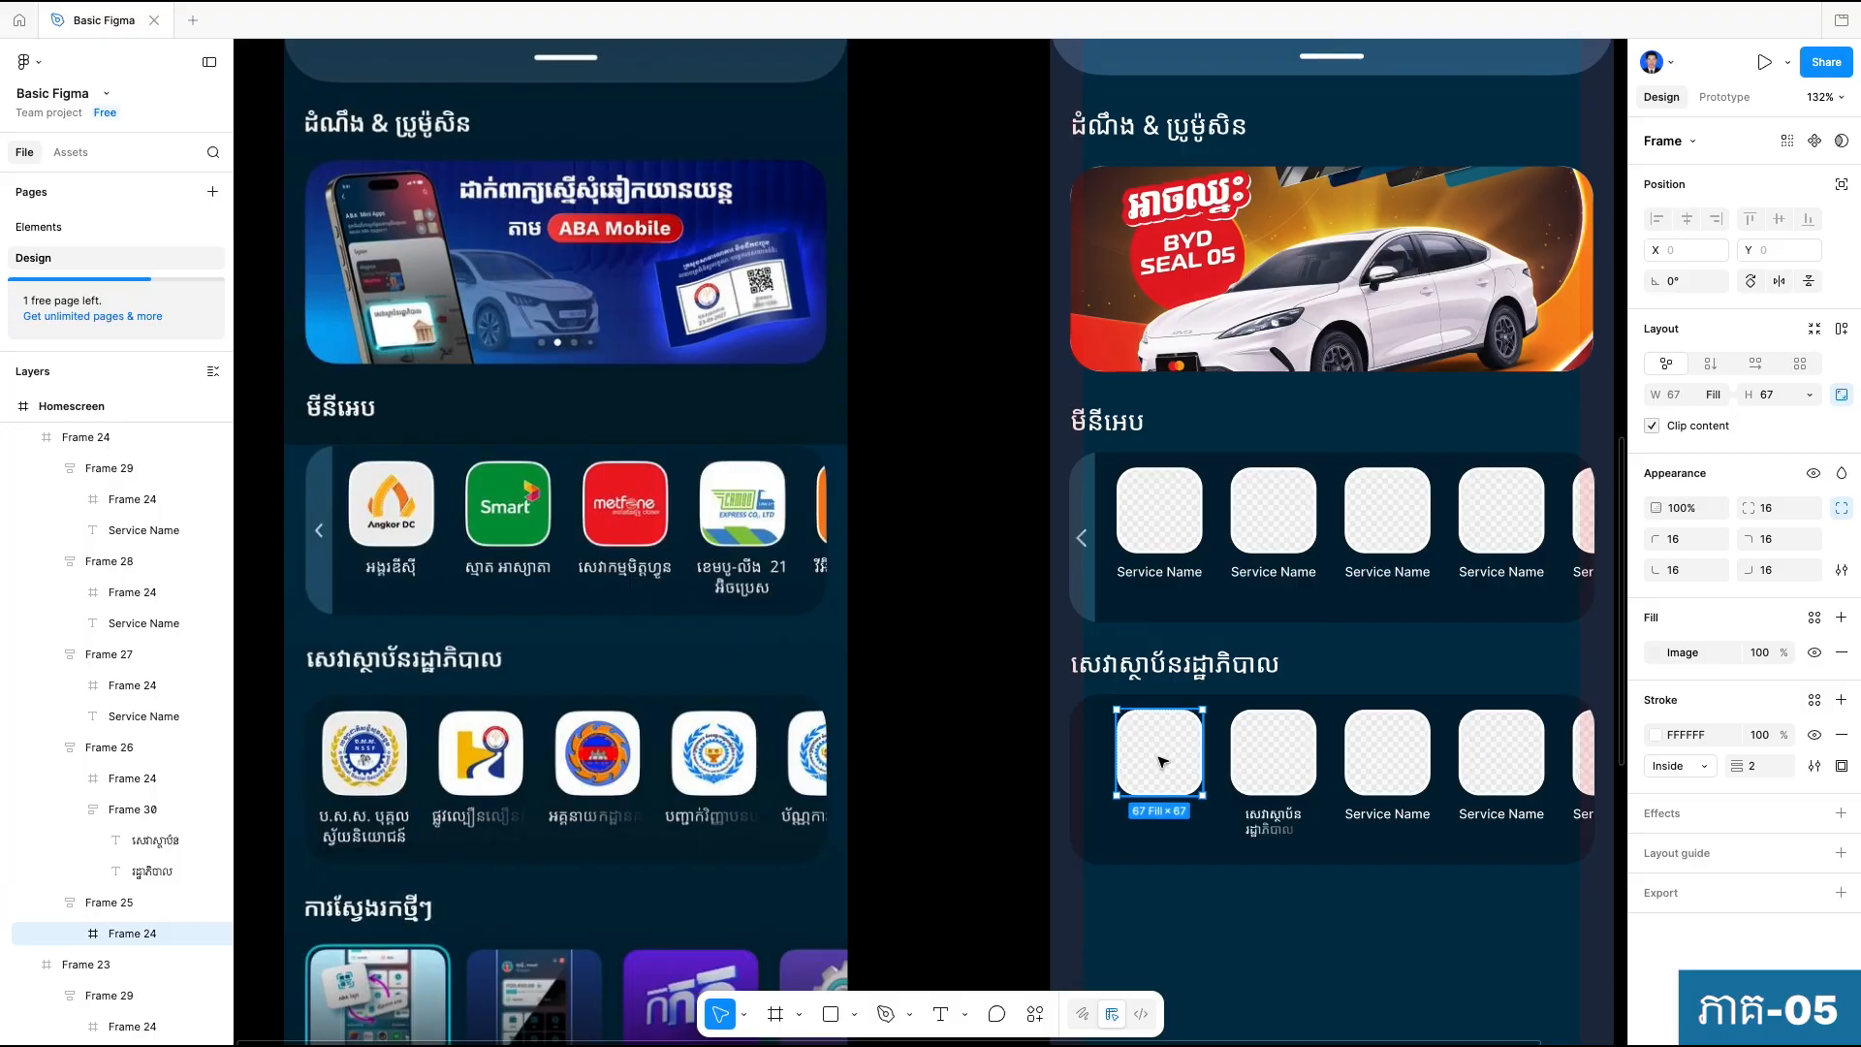
key(Delete)
Remove the leftover empty first frame and move the Khmer-labelled tile into its place at X 24, Y 12.
click(1260, 785)
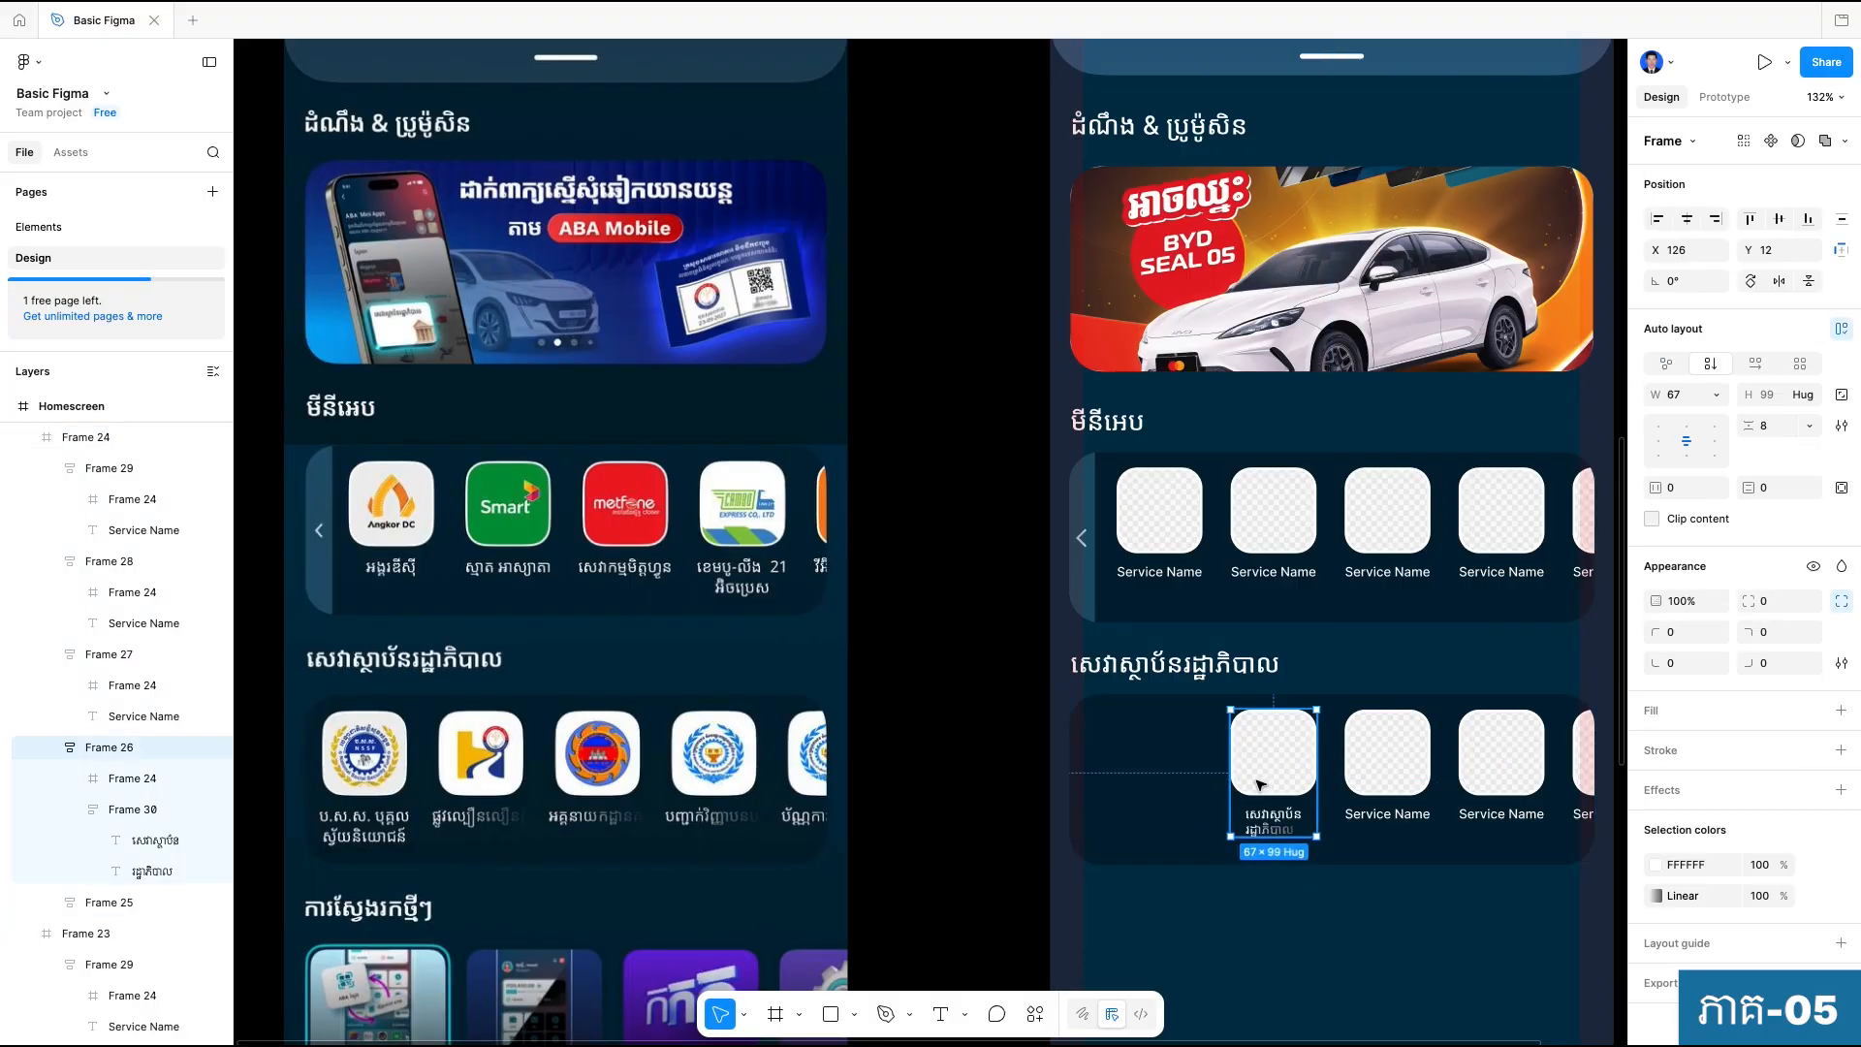
mouse_move(1282, 741)
mouse_down()
mouse_move(1139, 745)
mouse_move(1276, 773)
mouse_up()
click(1166, 742)
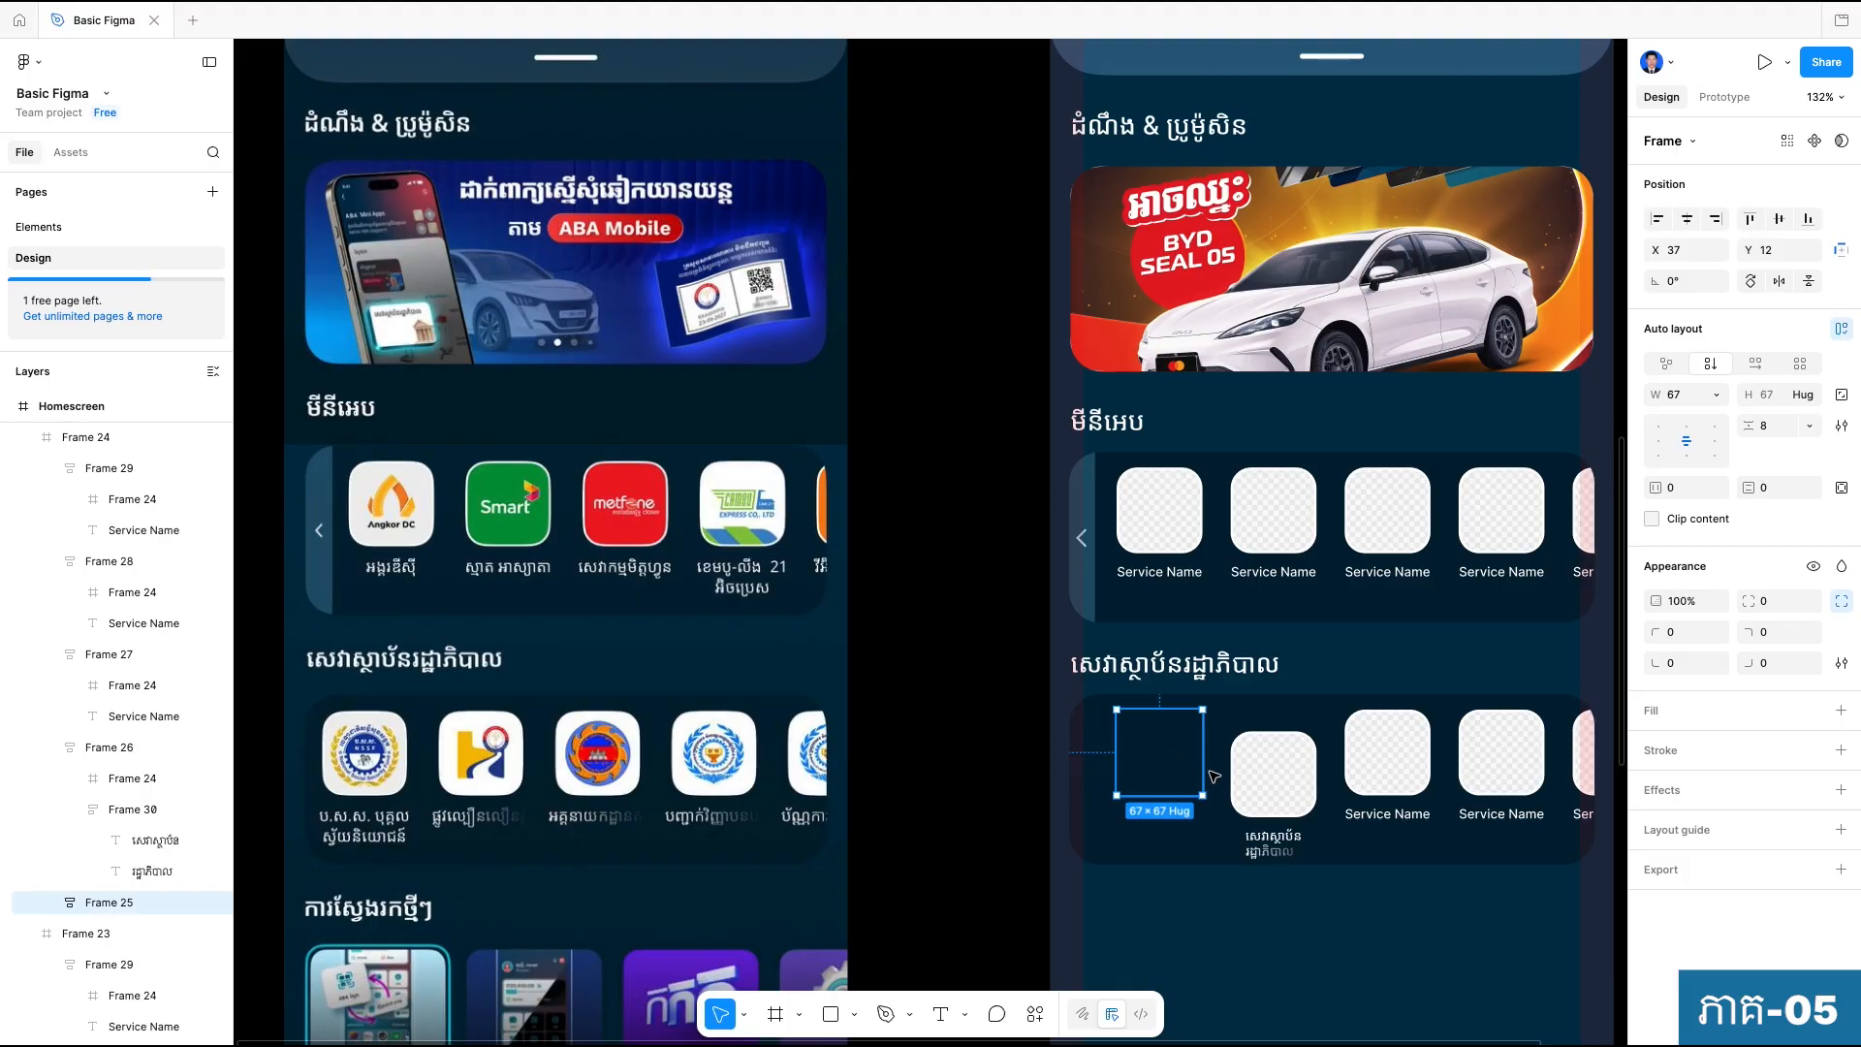
drag(1271, 768, 1156, 755)
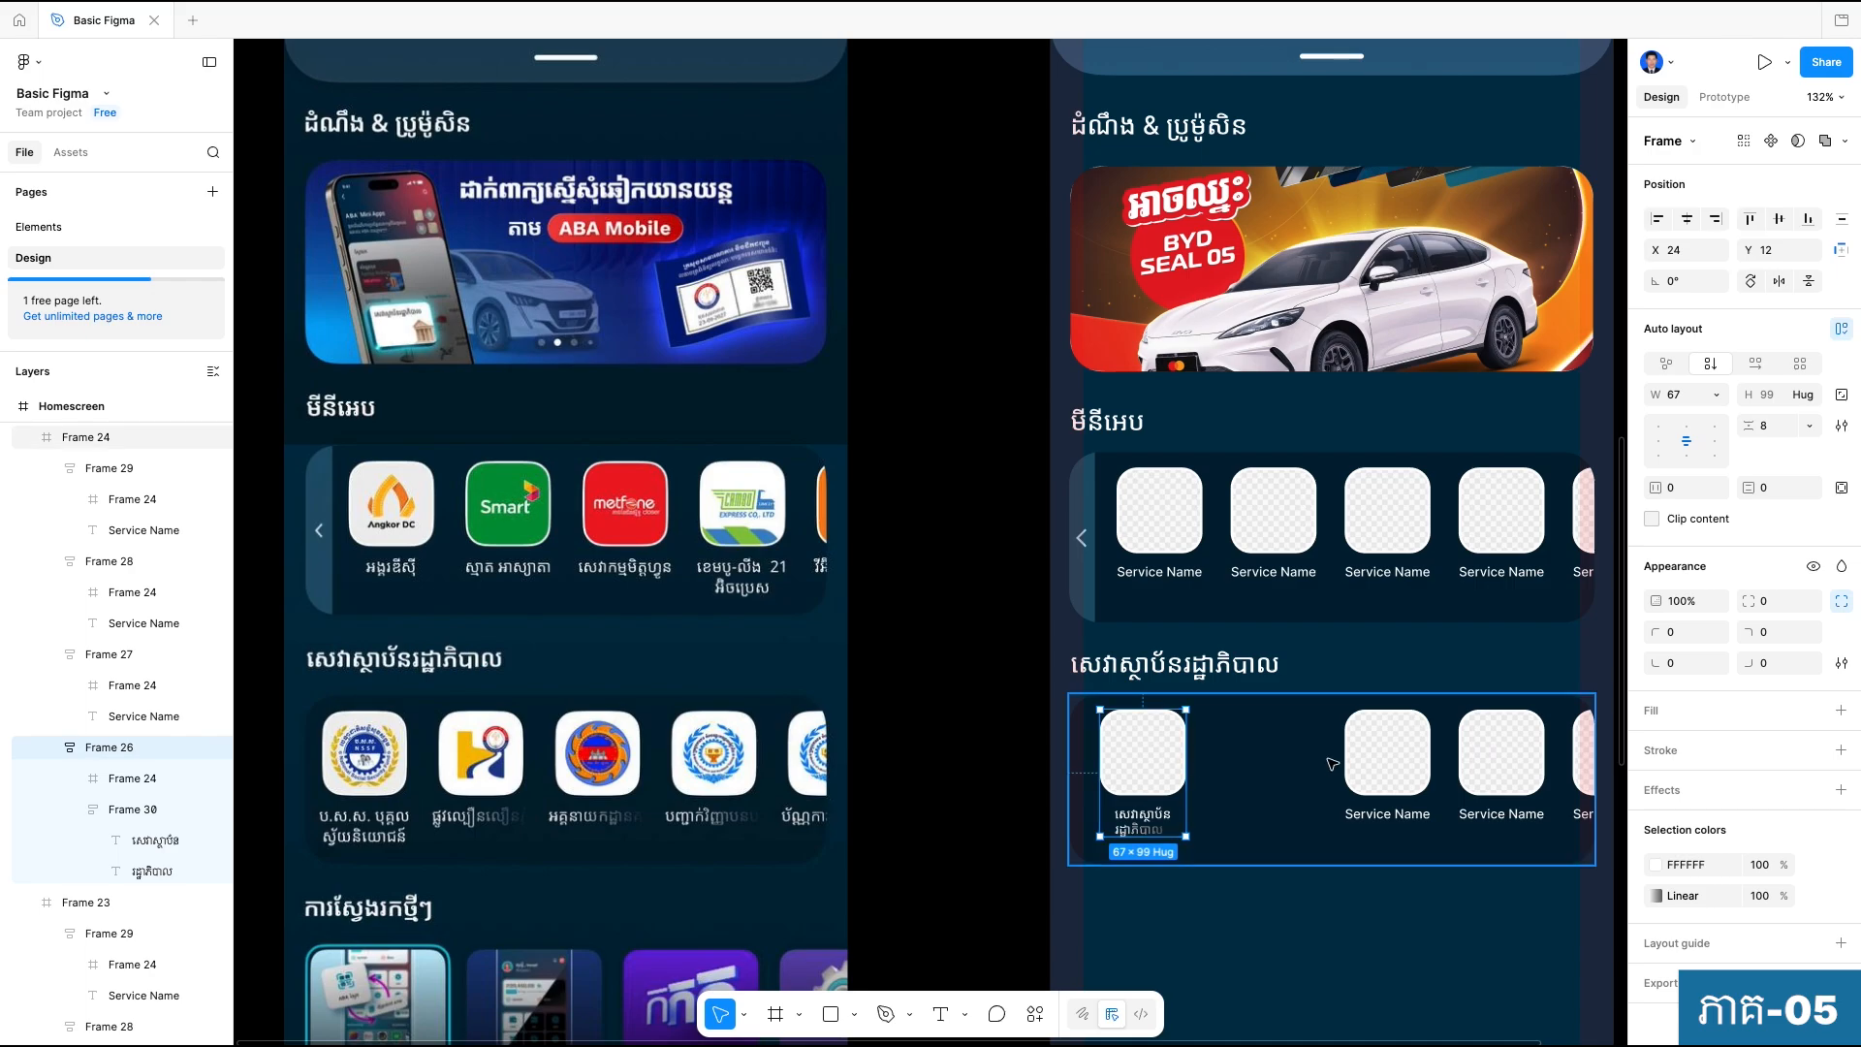
Delete the three remaining "Service Name" tiles from the government-services container.
click(1376, 756)
shift+click(1505, 754)
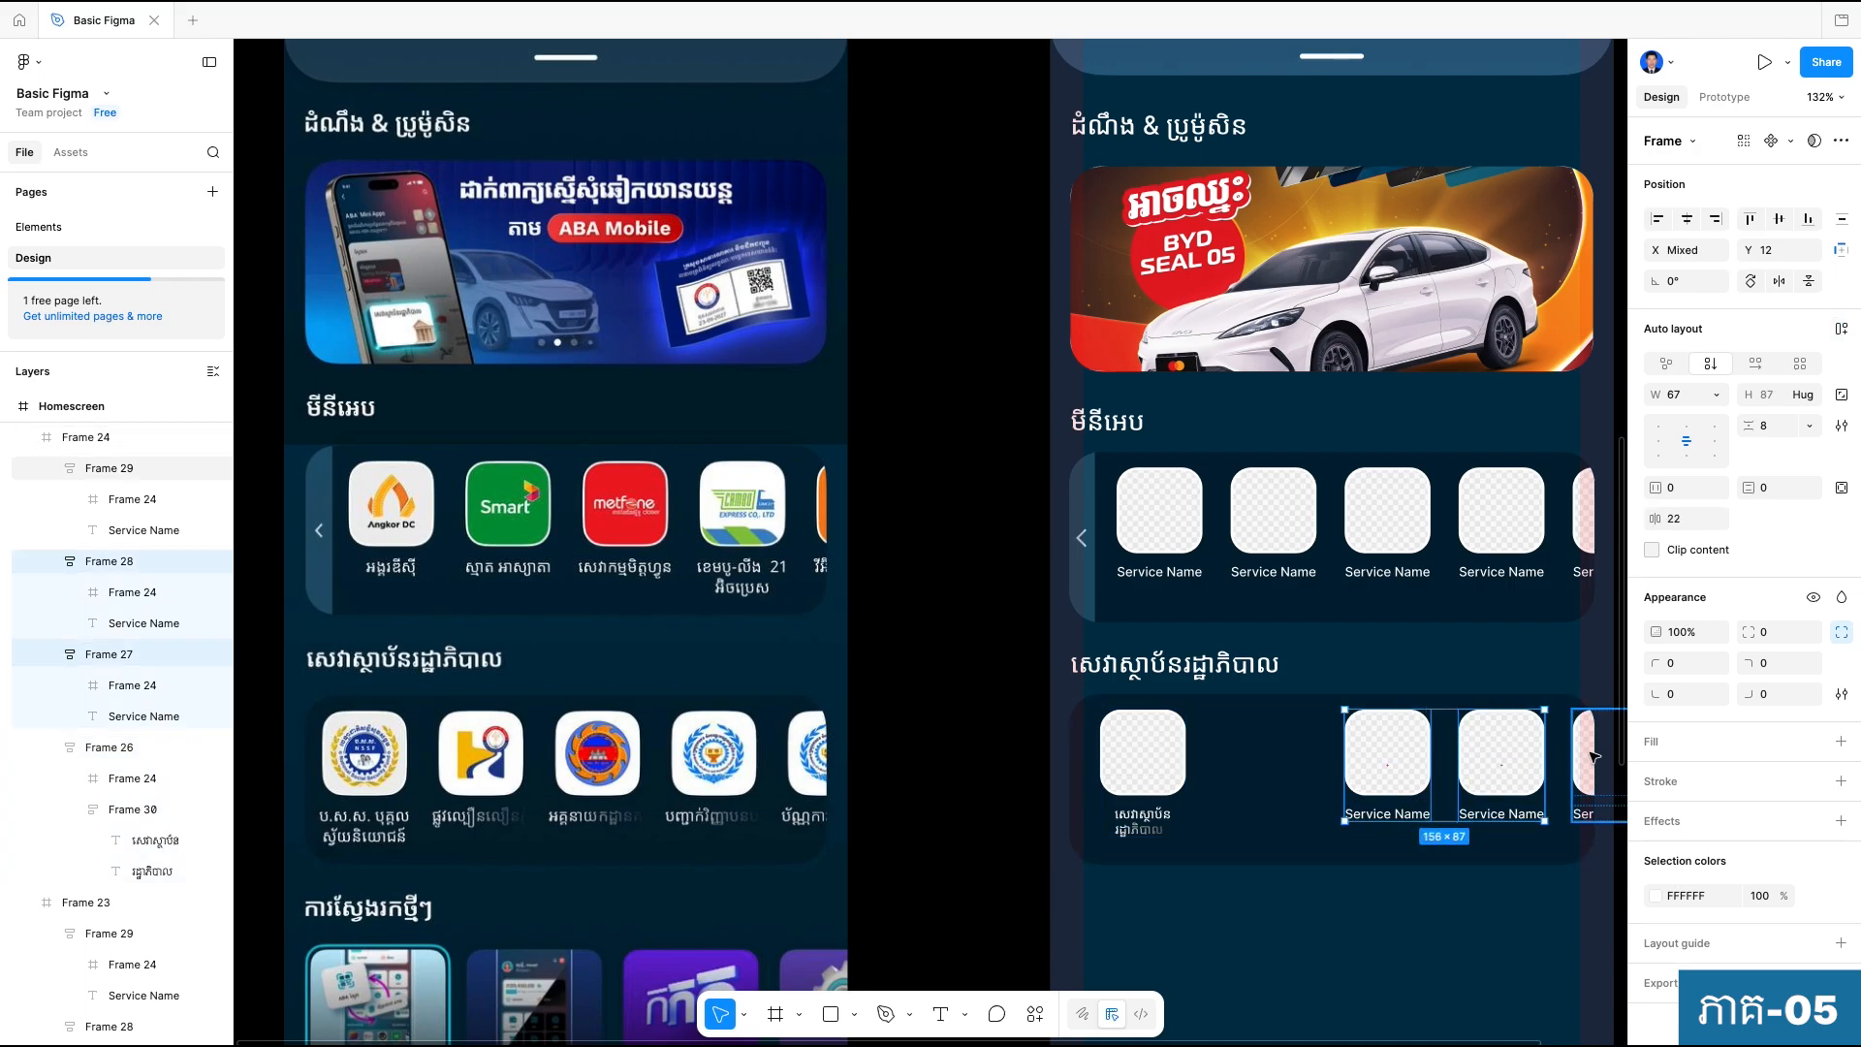
shift+click(1594, 756)
key(Delete)
Measure the remaining tile's distances to the edges of the government-services container.
scroll(1155, 795, up, 5)
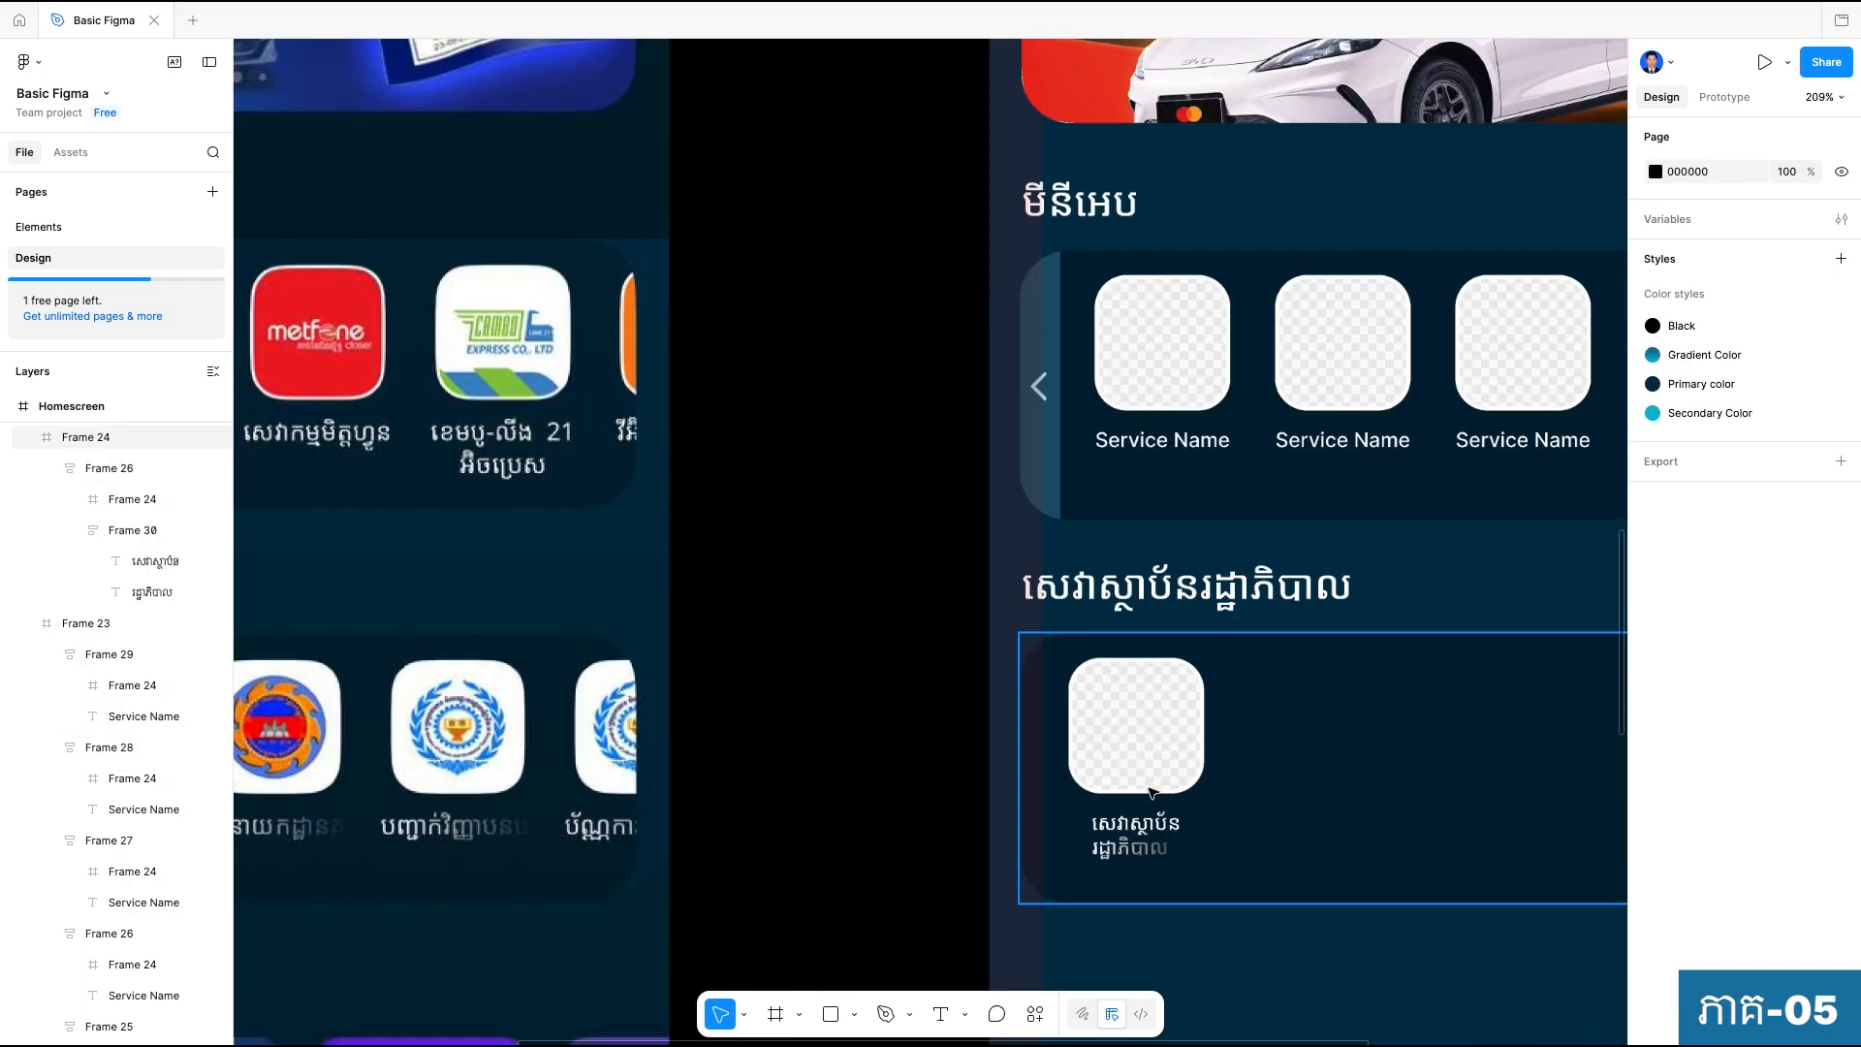
click(1279, 783)
key(Return)
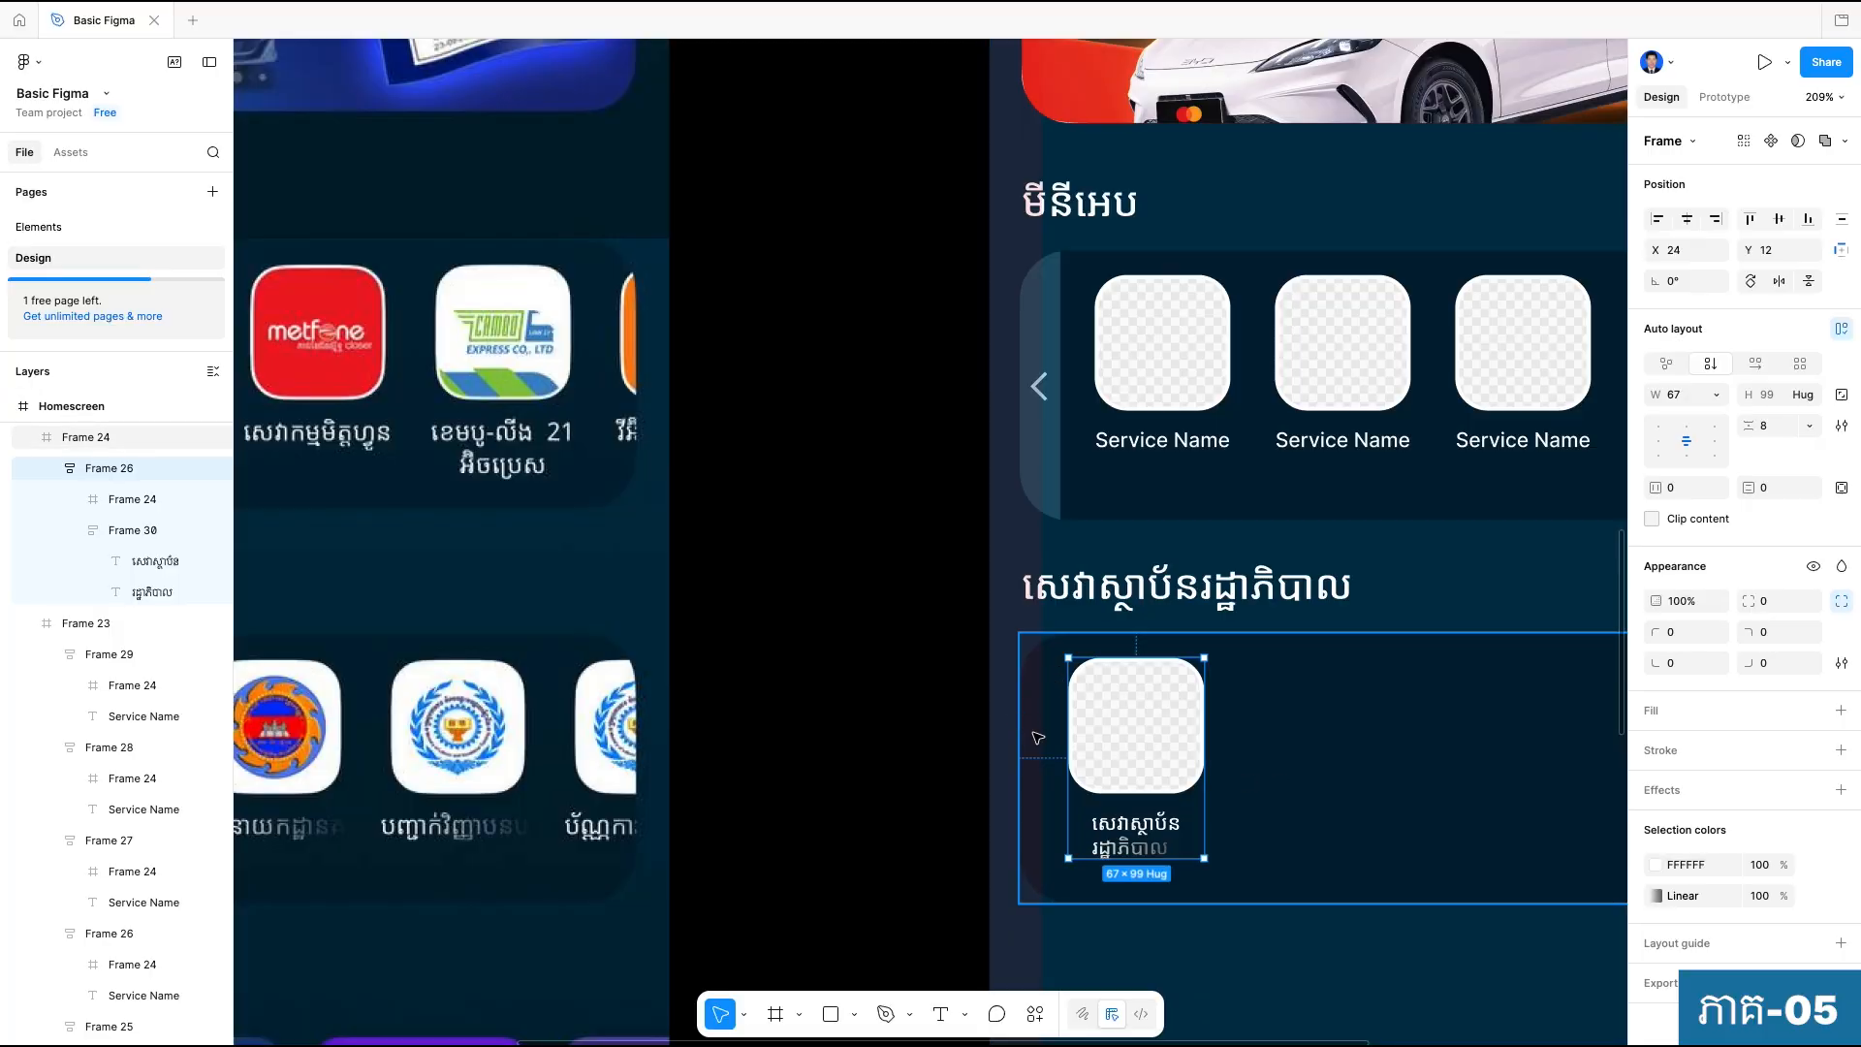
key(alt)
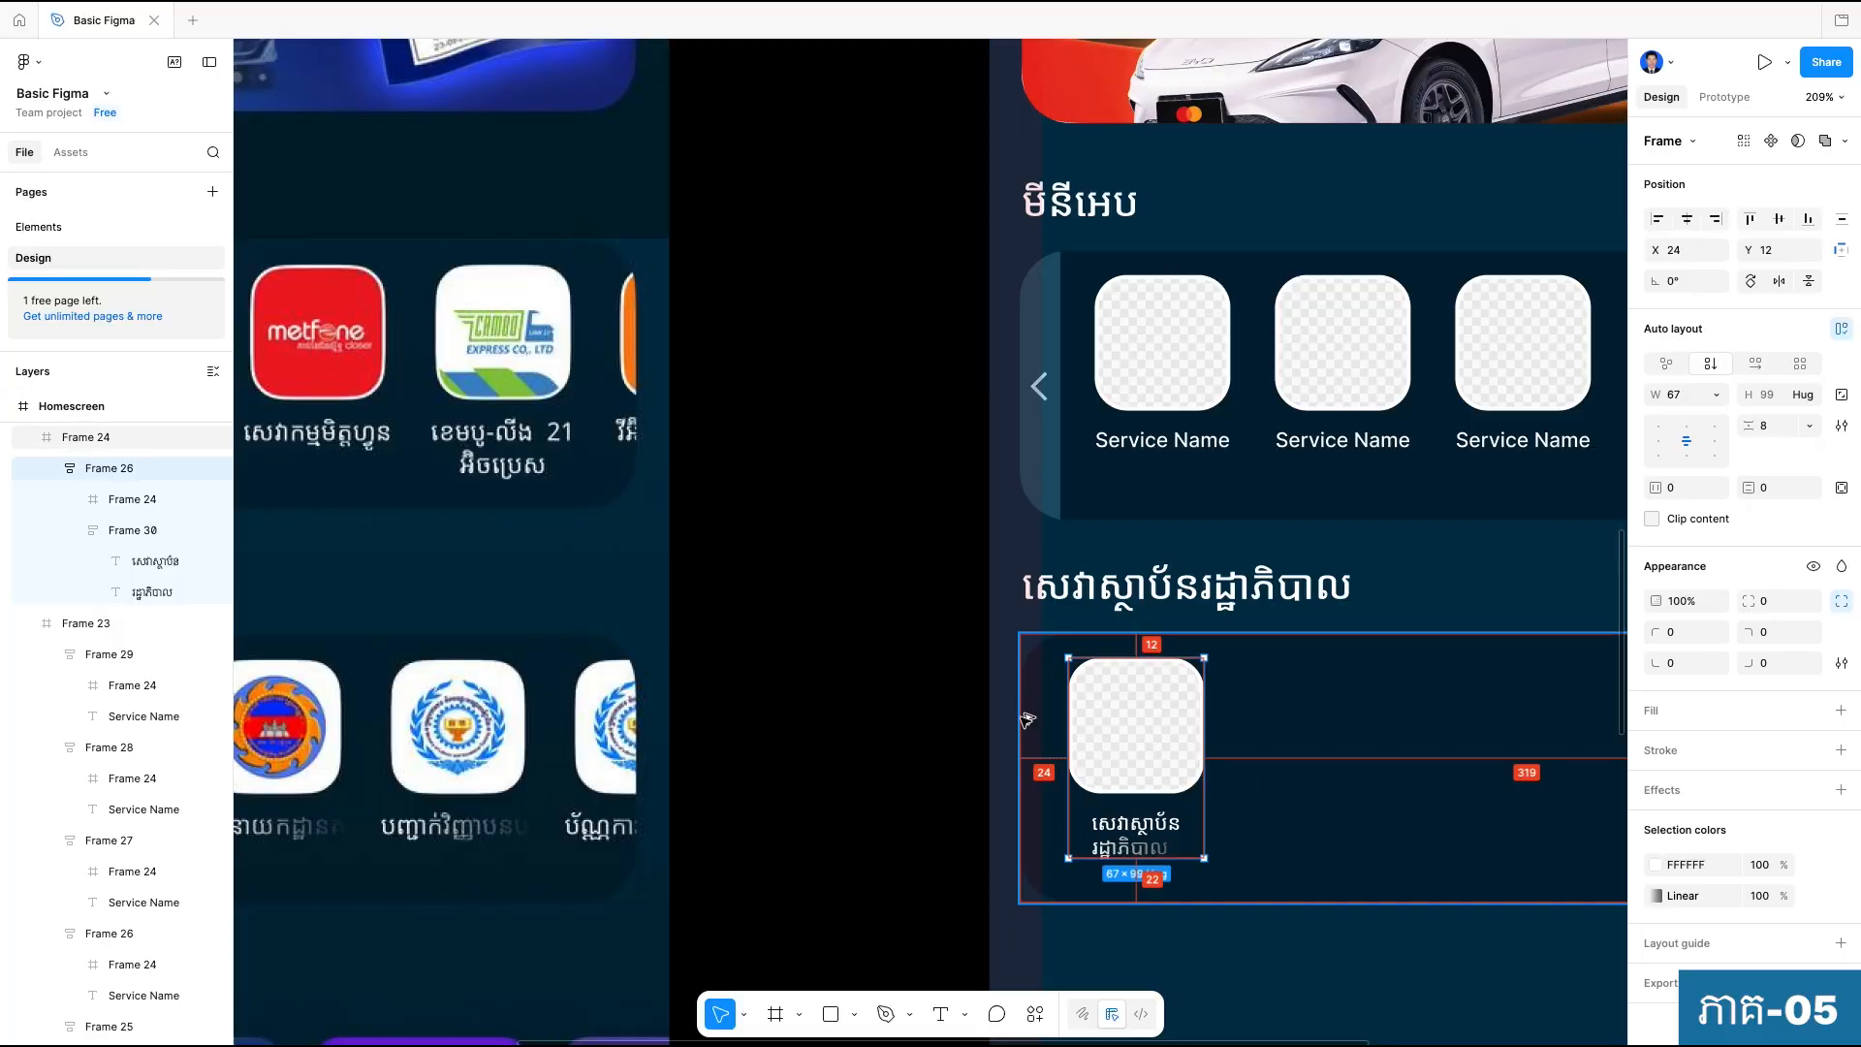
scroll(1046, 741, down, 3)
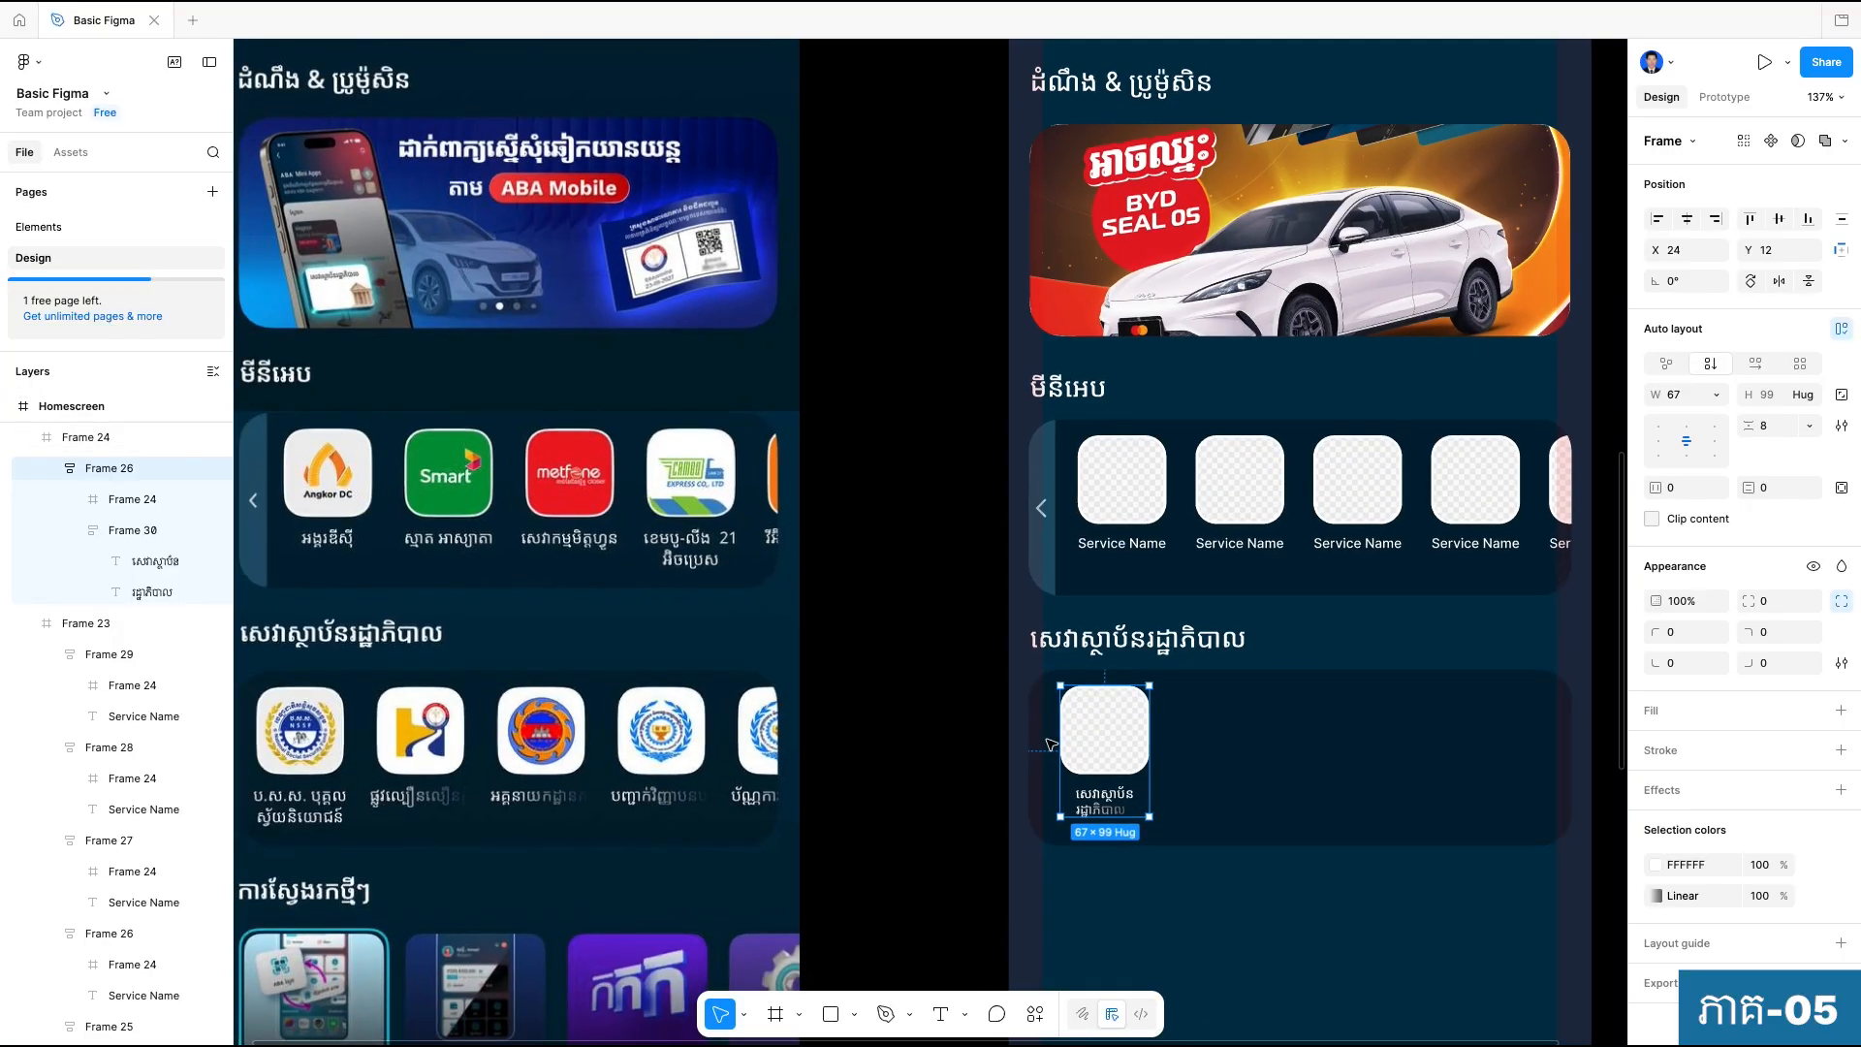
scroll(1049, 744, down, 2)
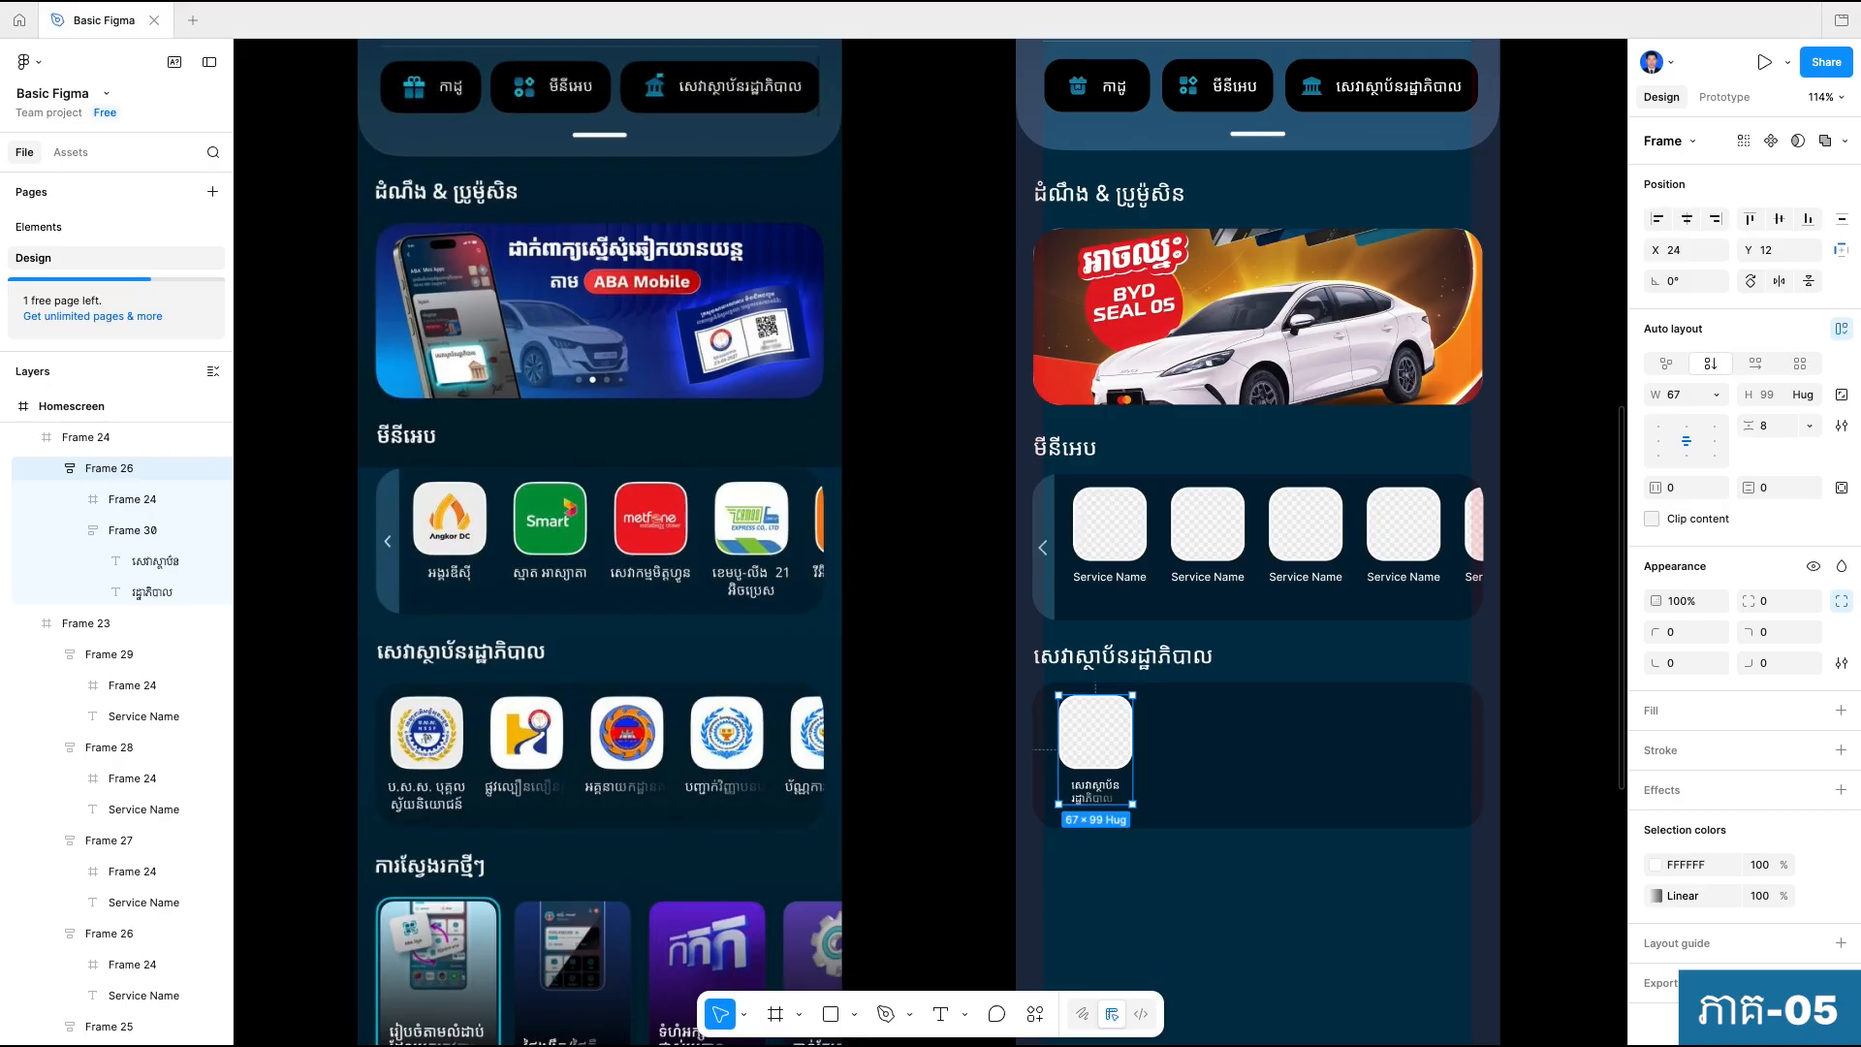
Compare the government-services container with the reference design and set its height to 126.
click(1331, 770)
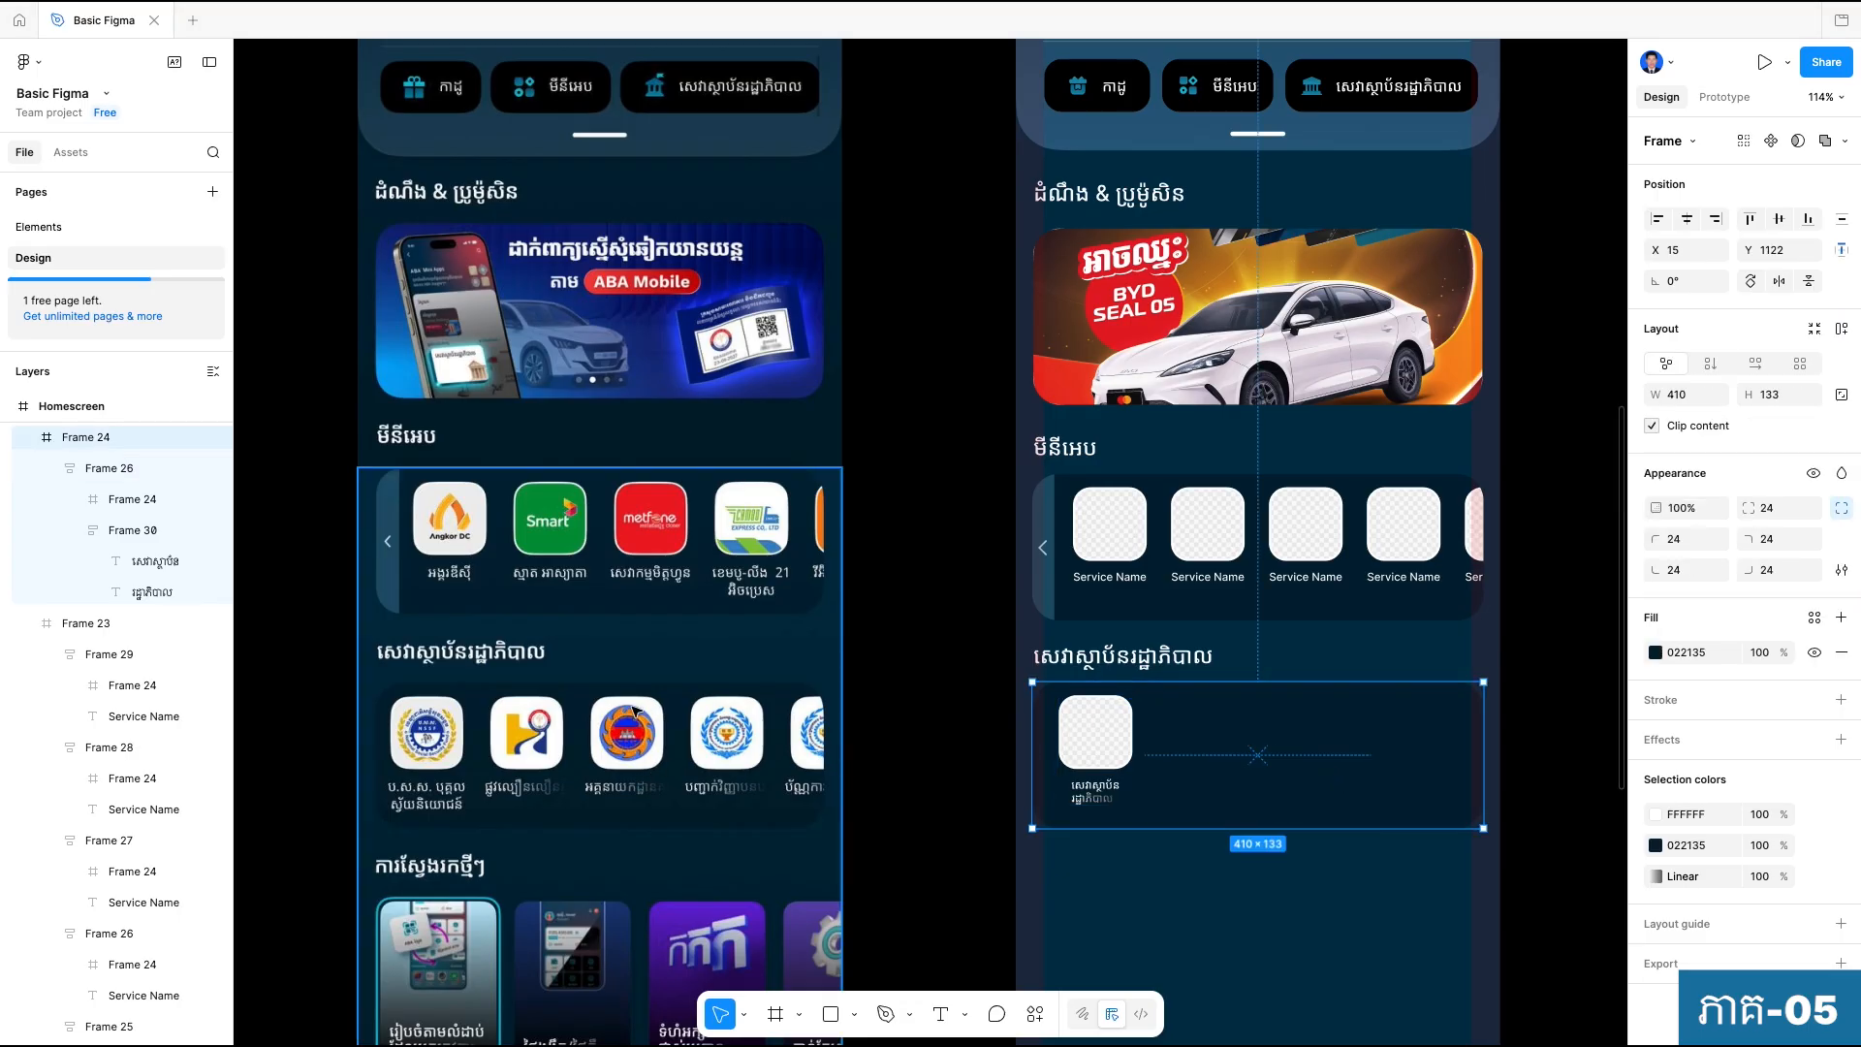
scroll(1119, 739, up, 3)
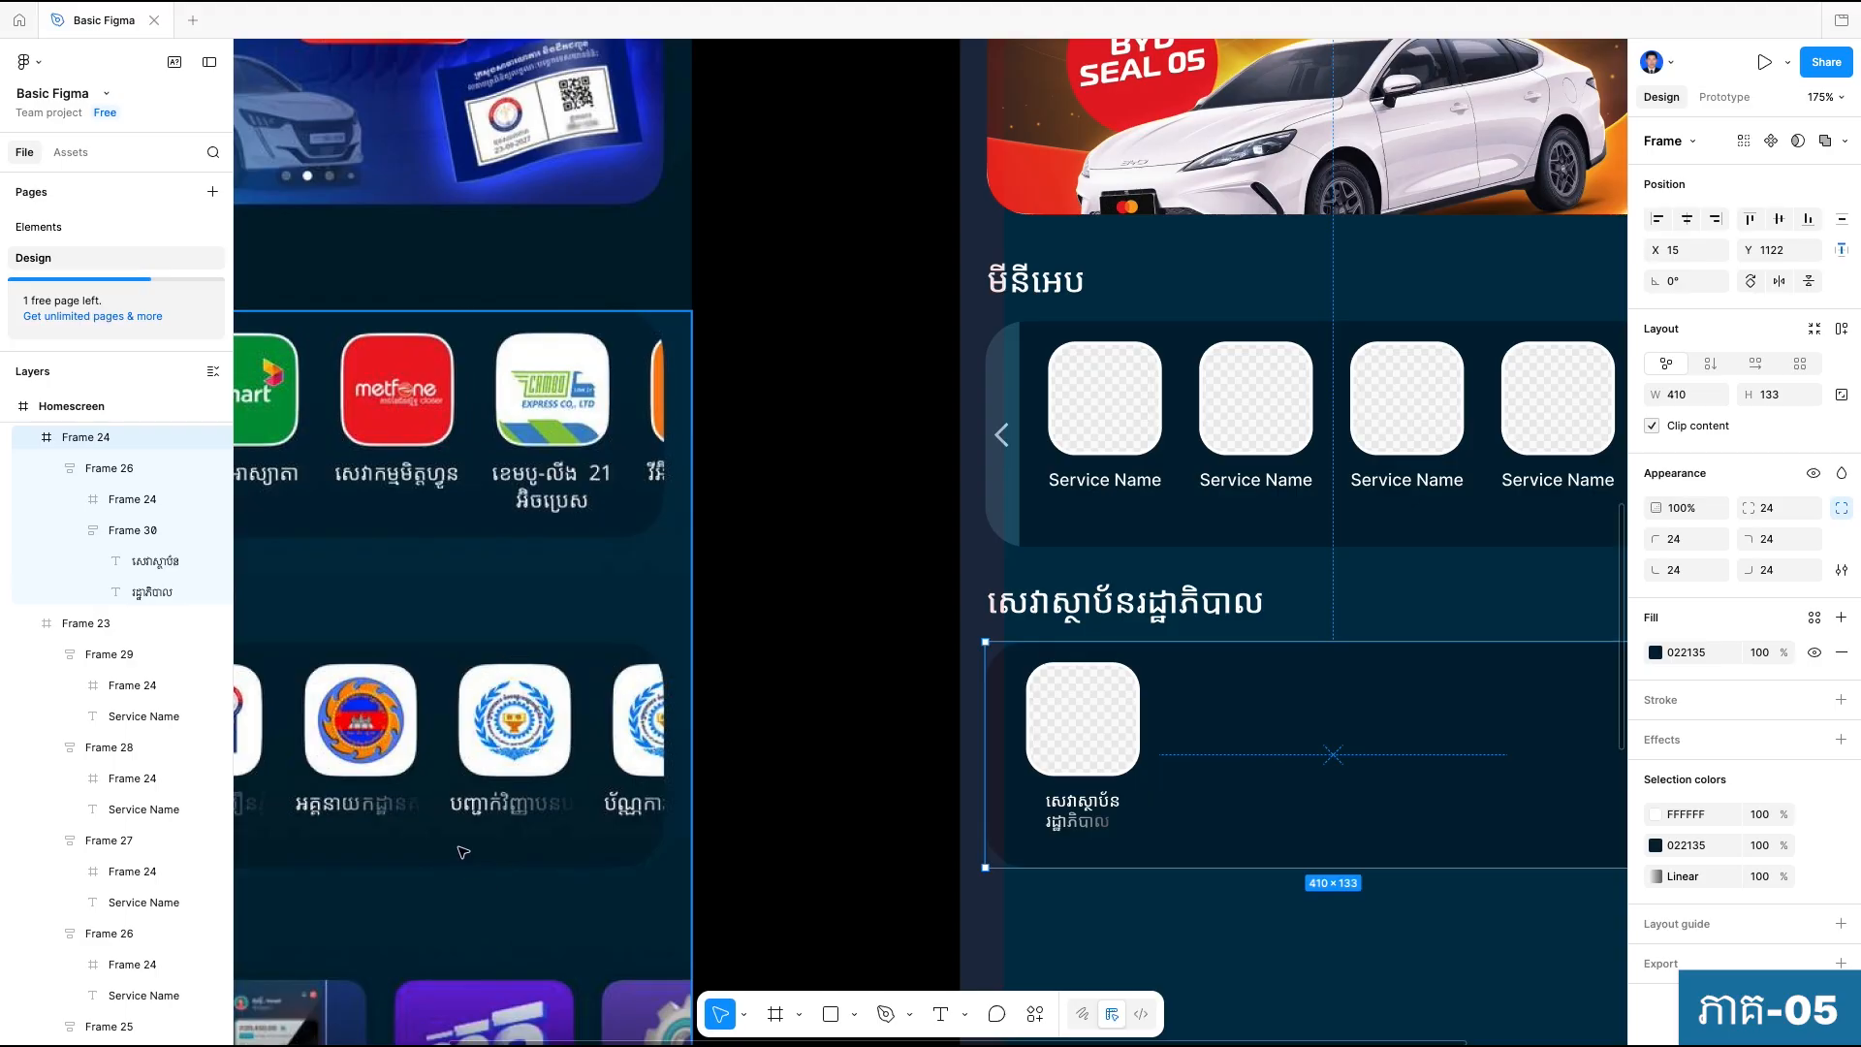
scroll(448, 857, left, 5)
scroll(448, 856, down, 1)
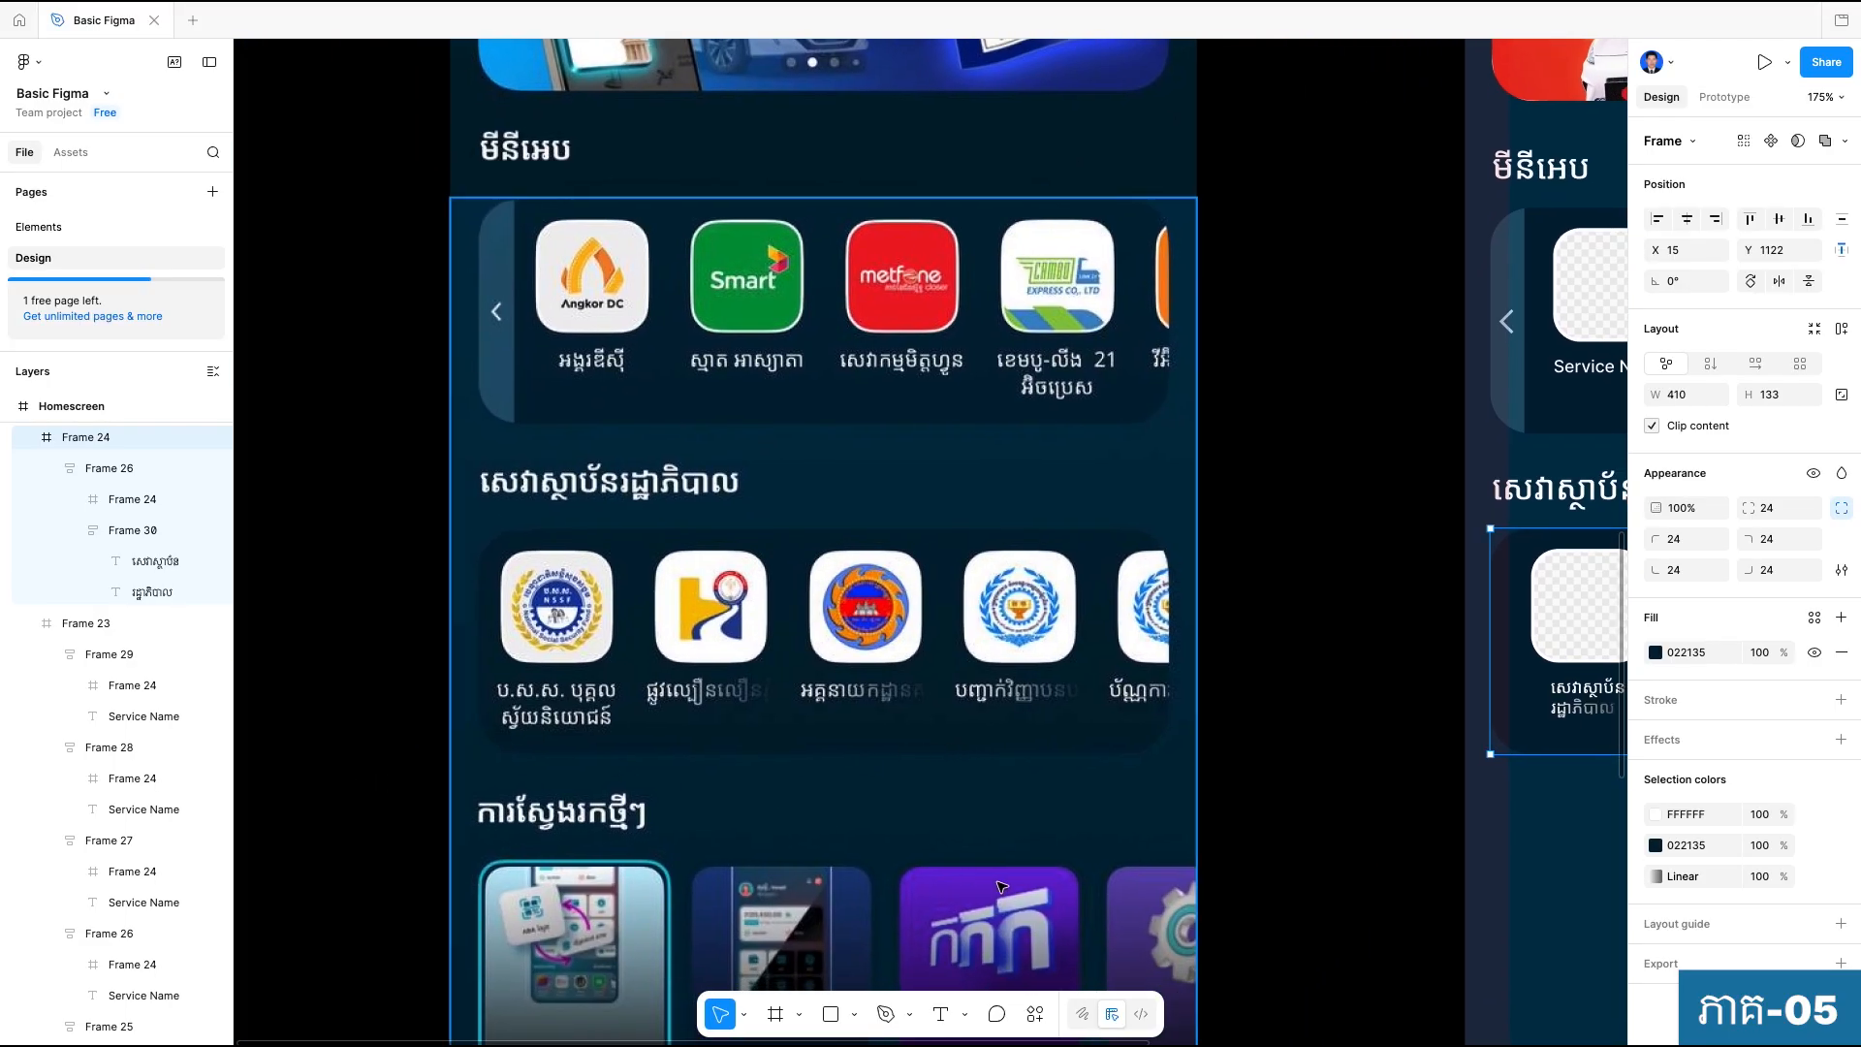
scroll(1443, 809, right, 2)
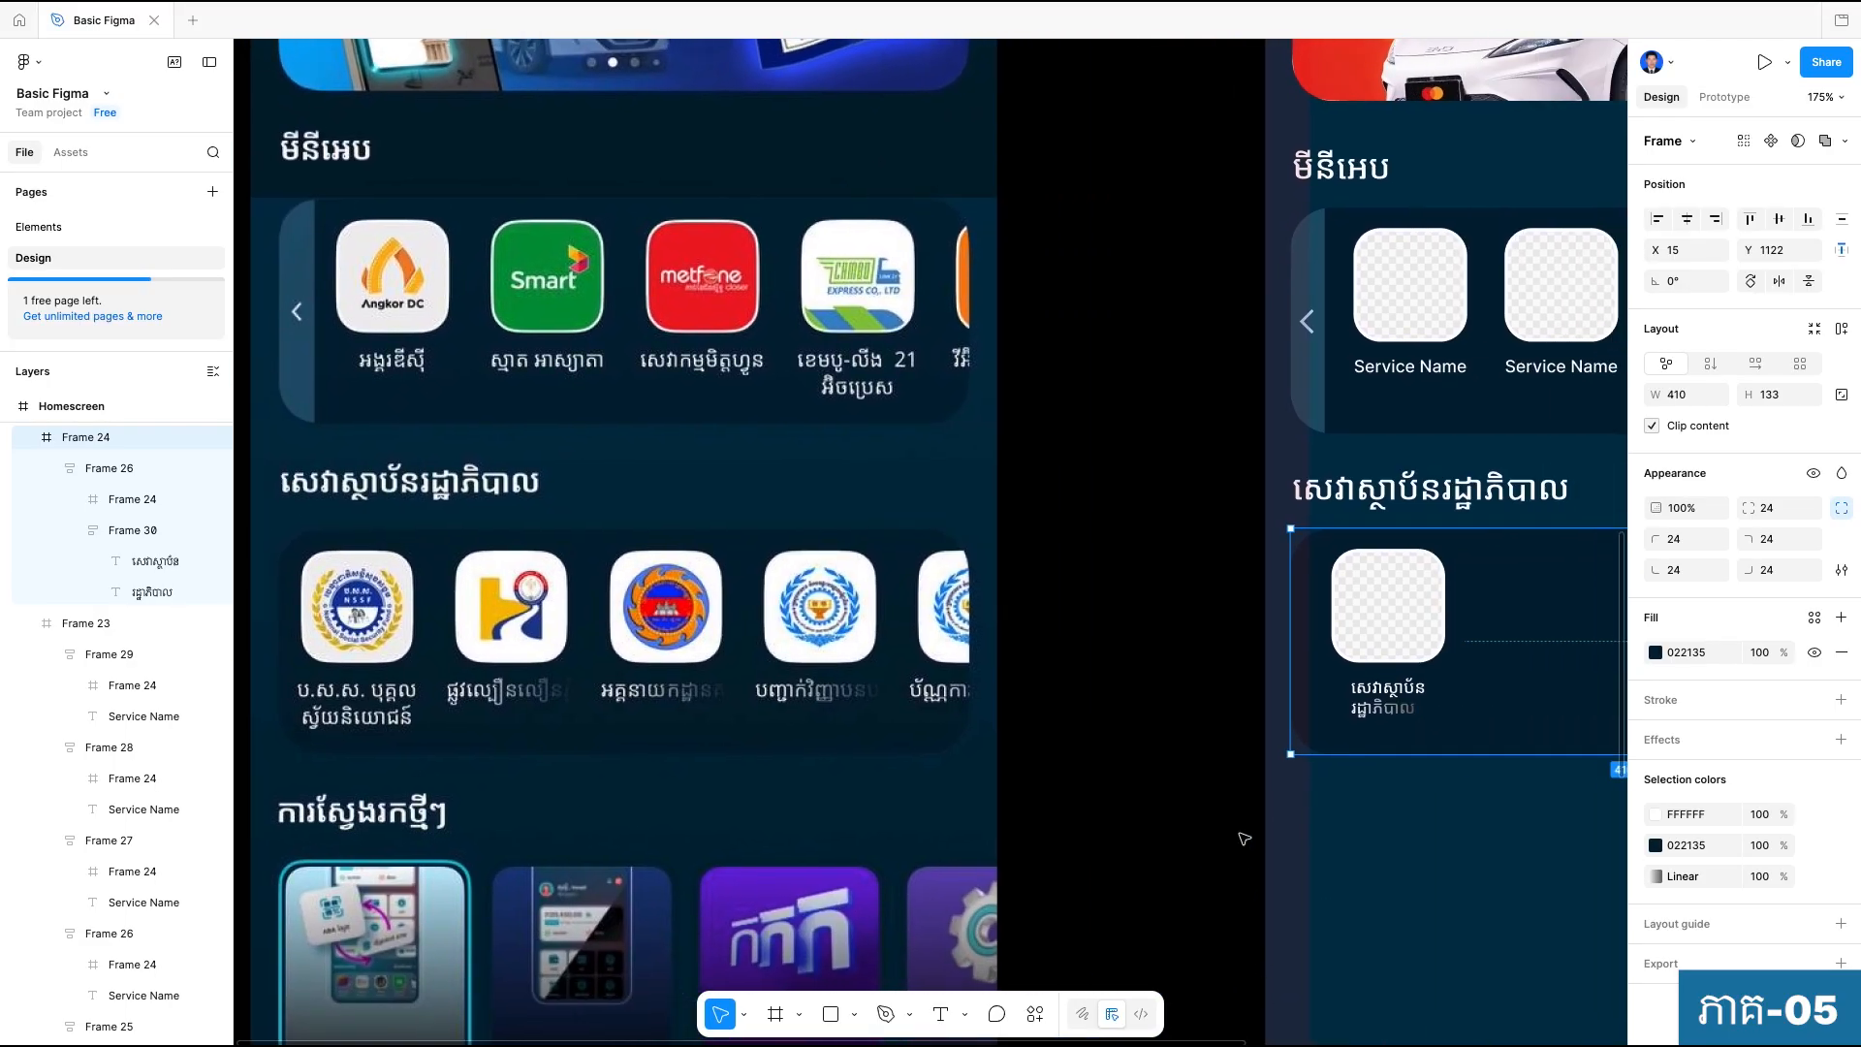
click(1446, 899)
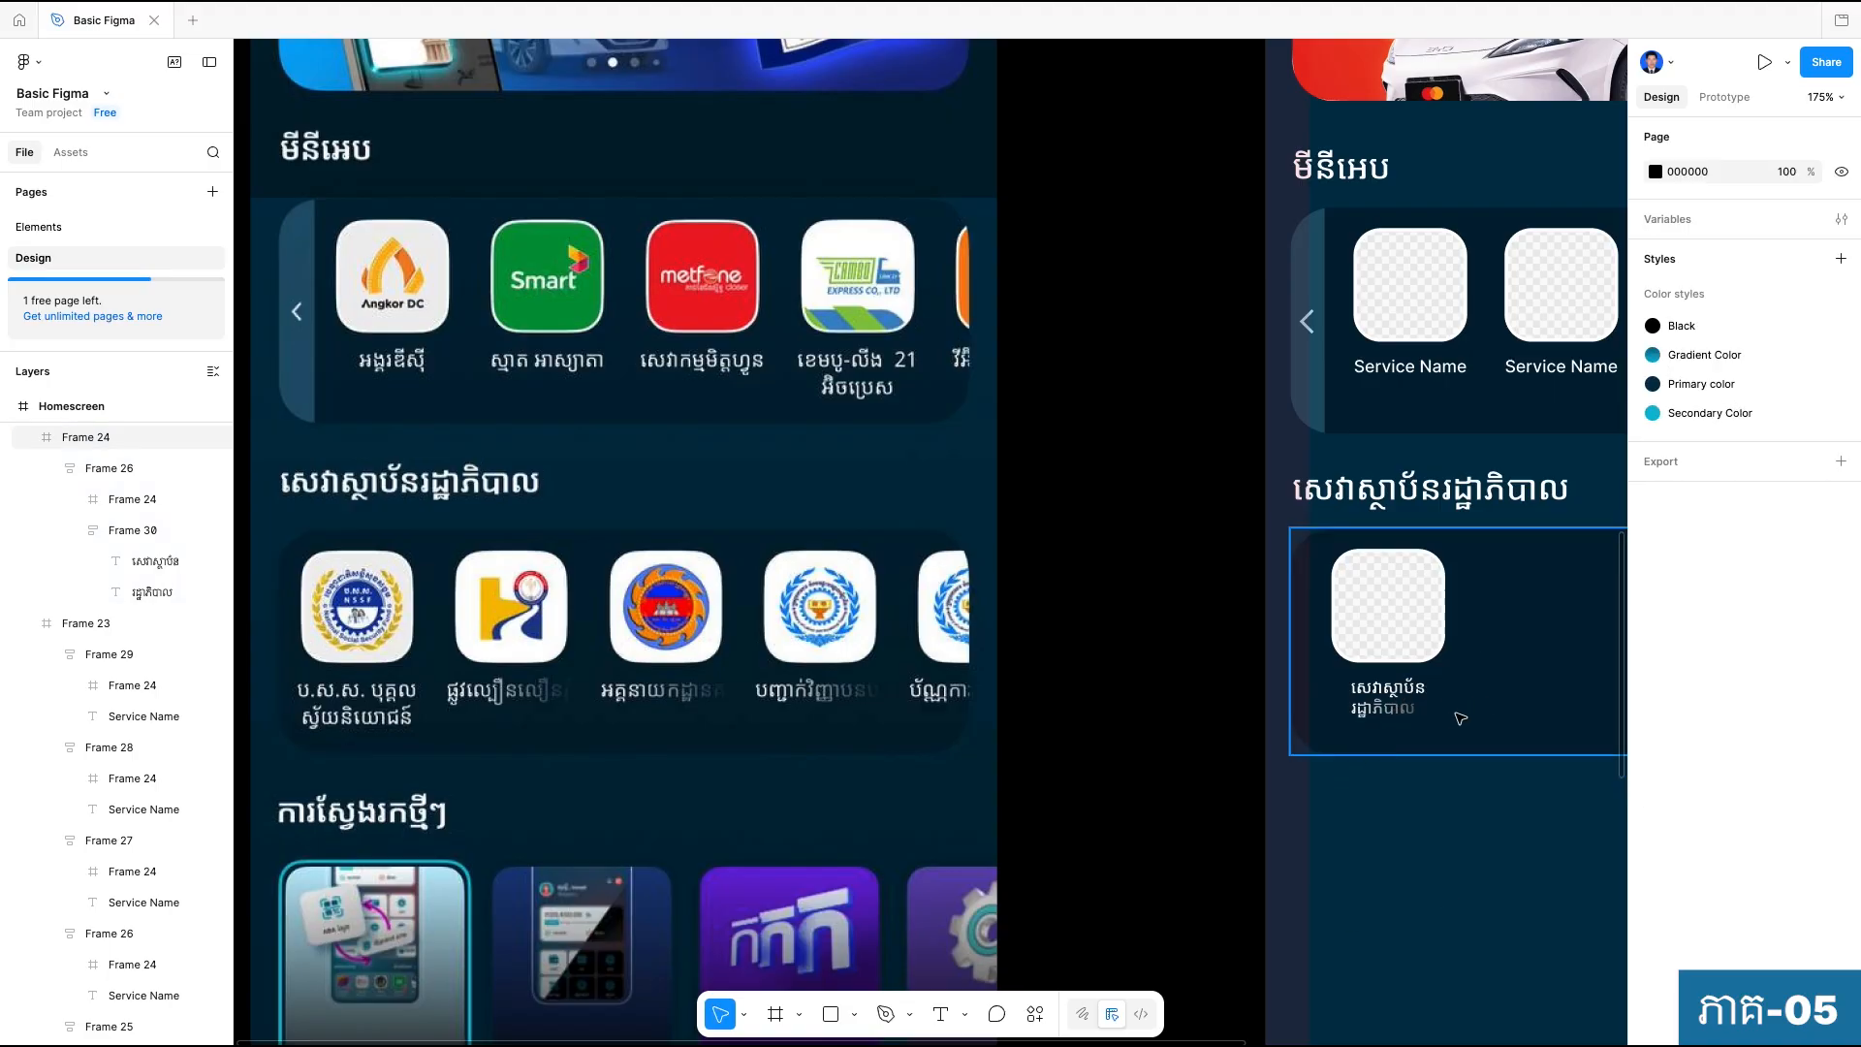
scroll(1322, 803, right, 1)
scroll(1321, 803, right, 1)
click(1354, 722)
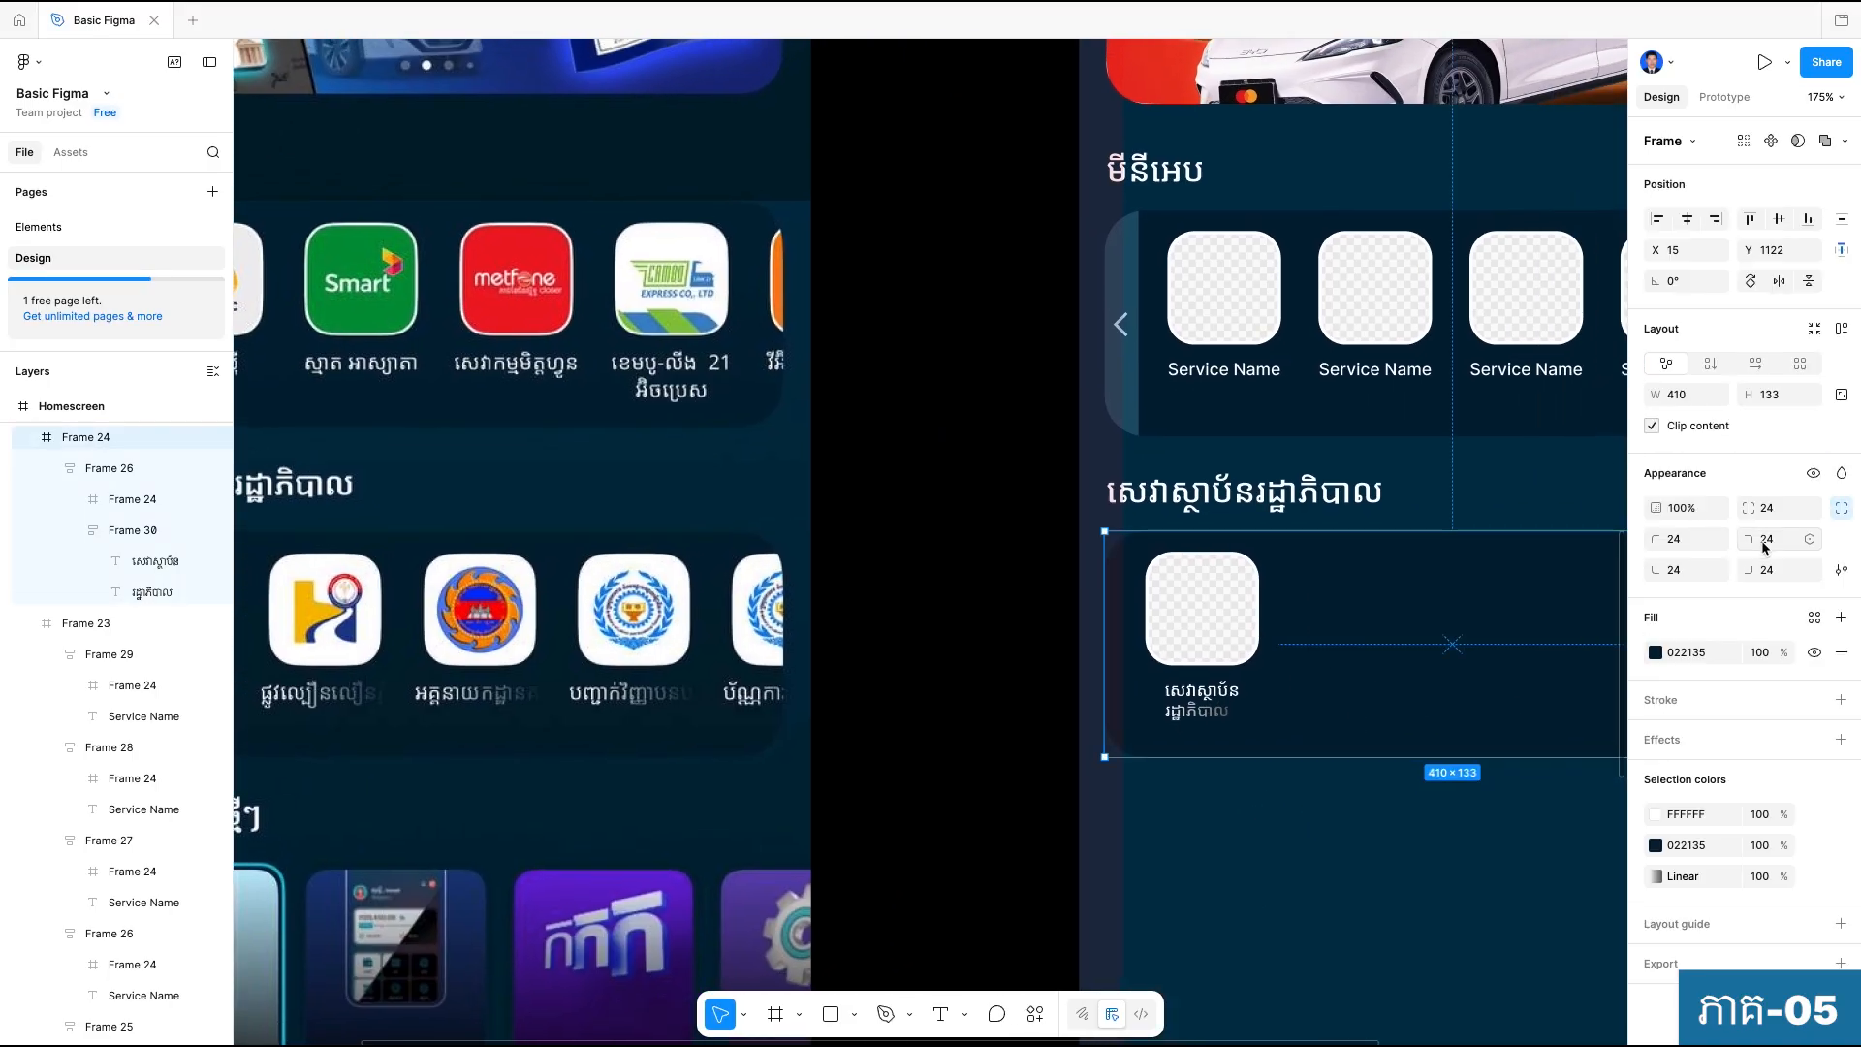
click(1780, 395)
text(126)
key(Return)
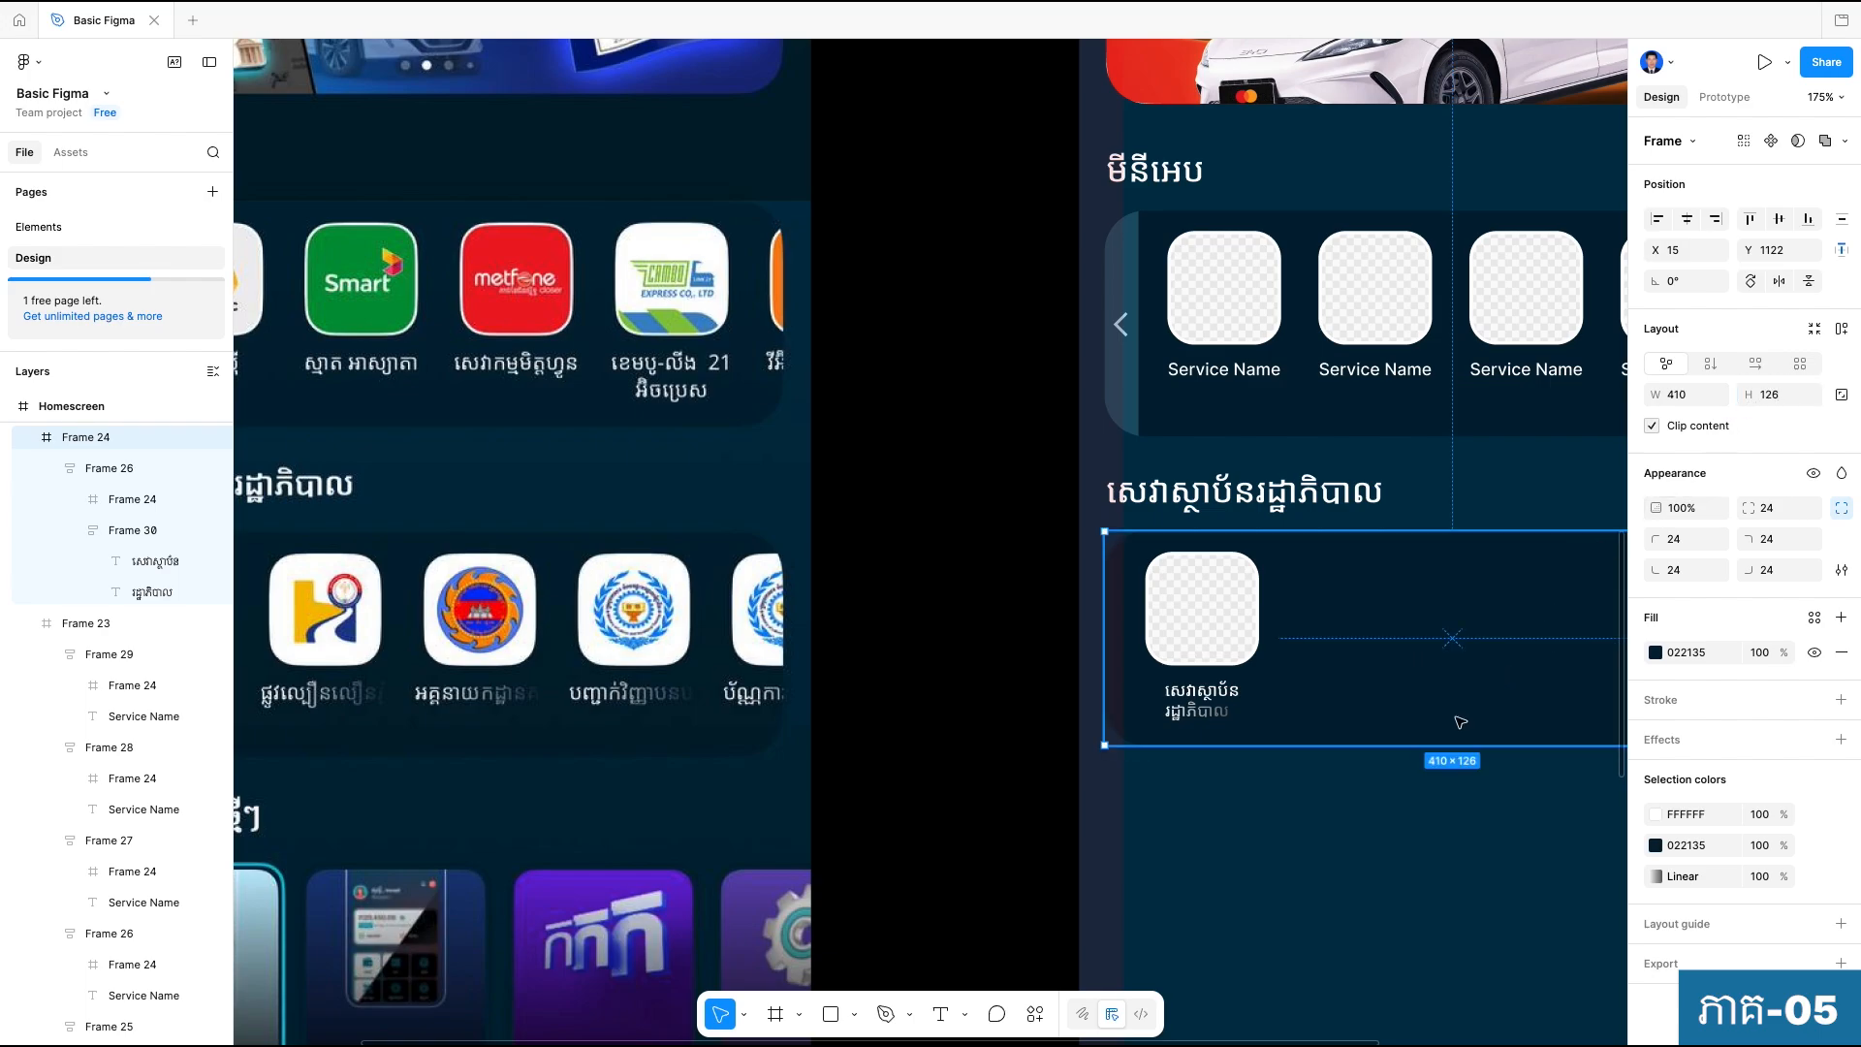
key(Escape)
Reposition the Khmer-labelled tile within the government-services container to X 14, Y 14.
scroll(1329, 781, down, 5)
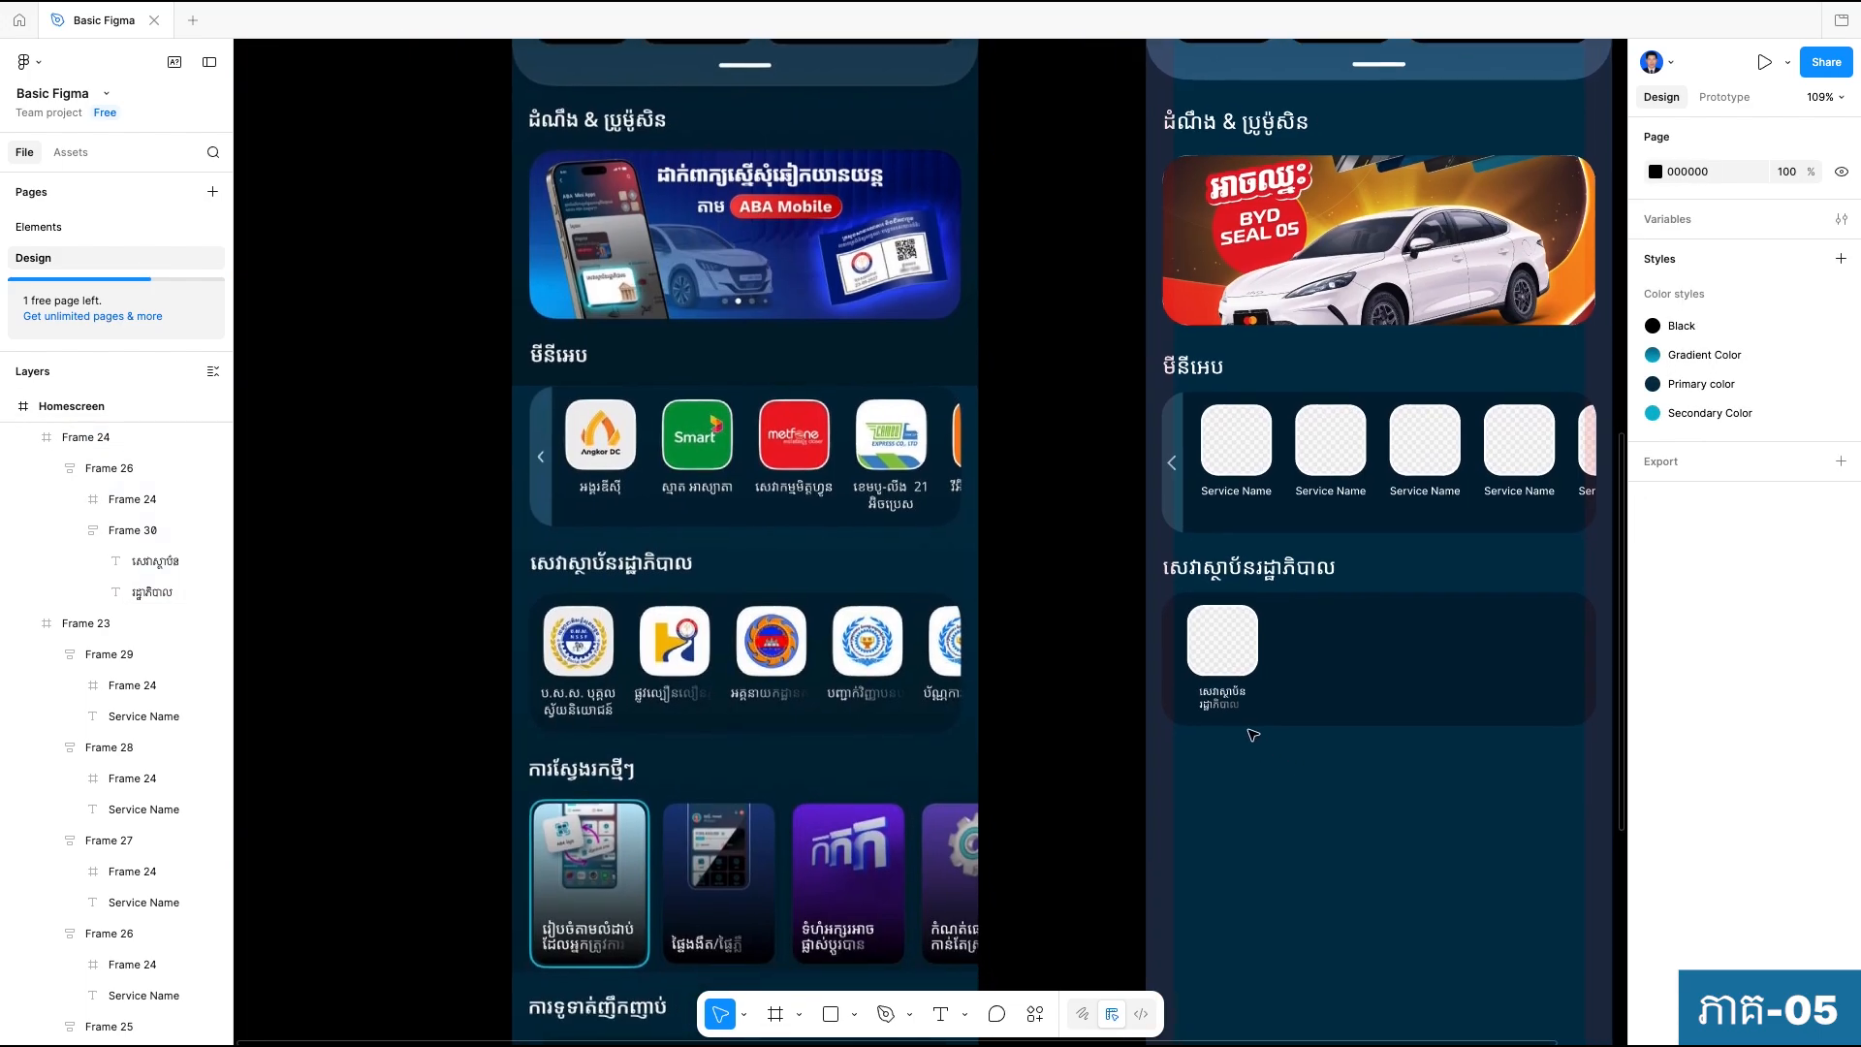
click(1240, 635)
scroll(1184, 677, up, 3)
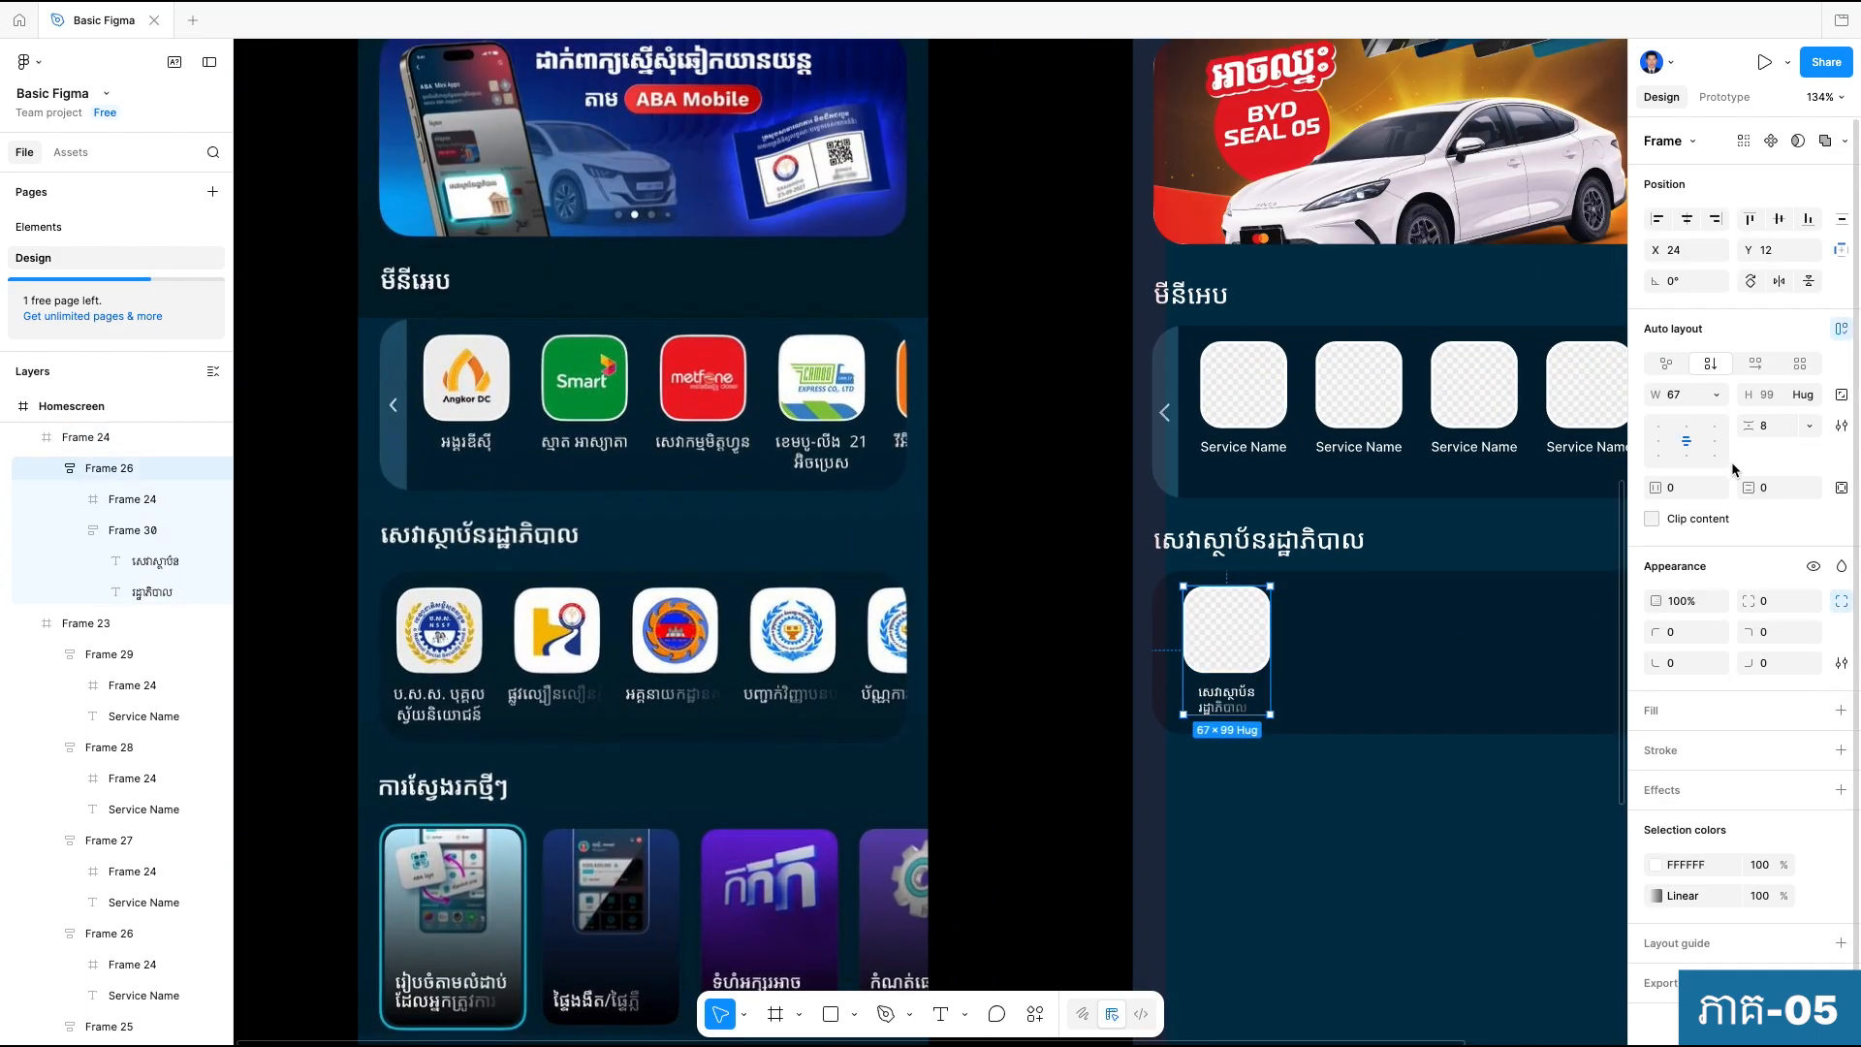
key(Down)
key(Down)
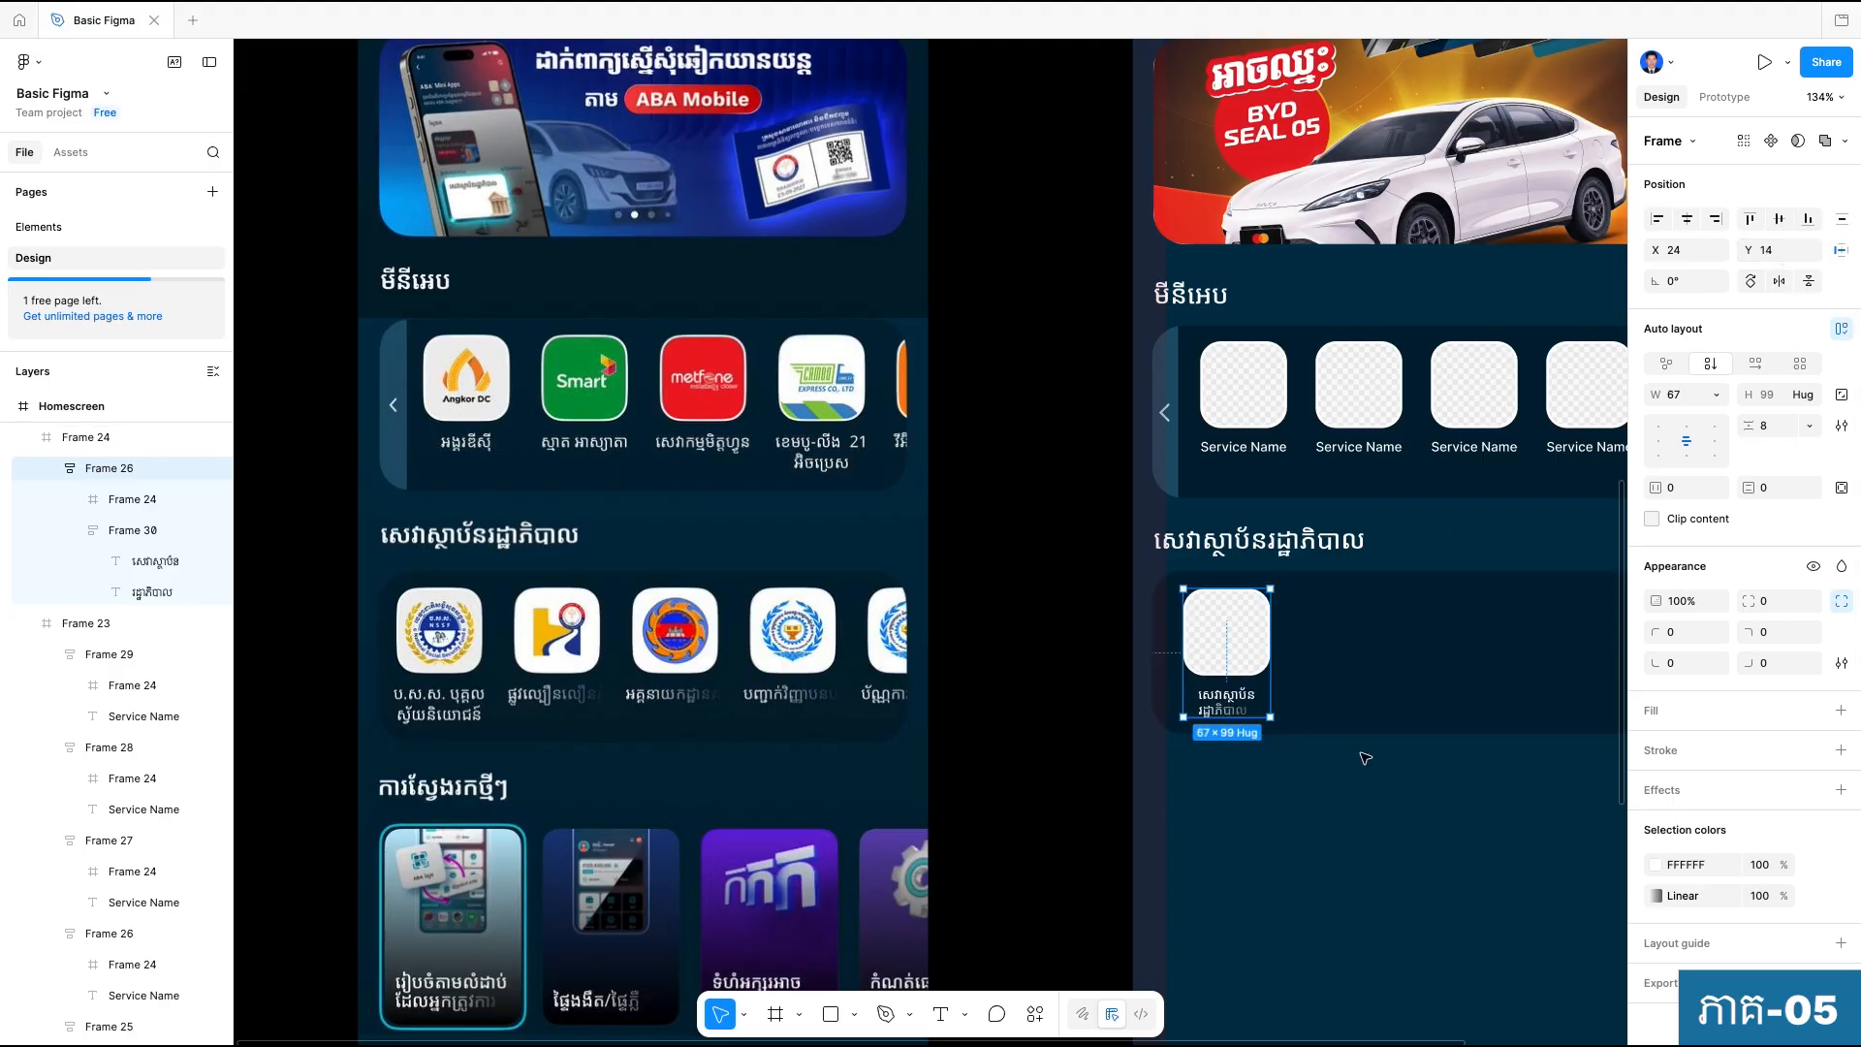
scroll(1251, 645, up, 1)
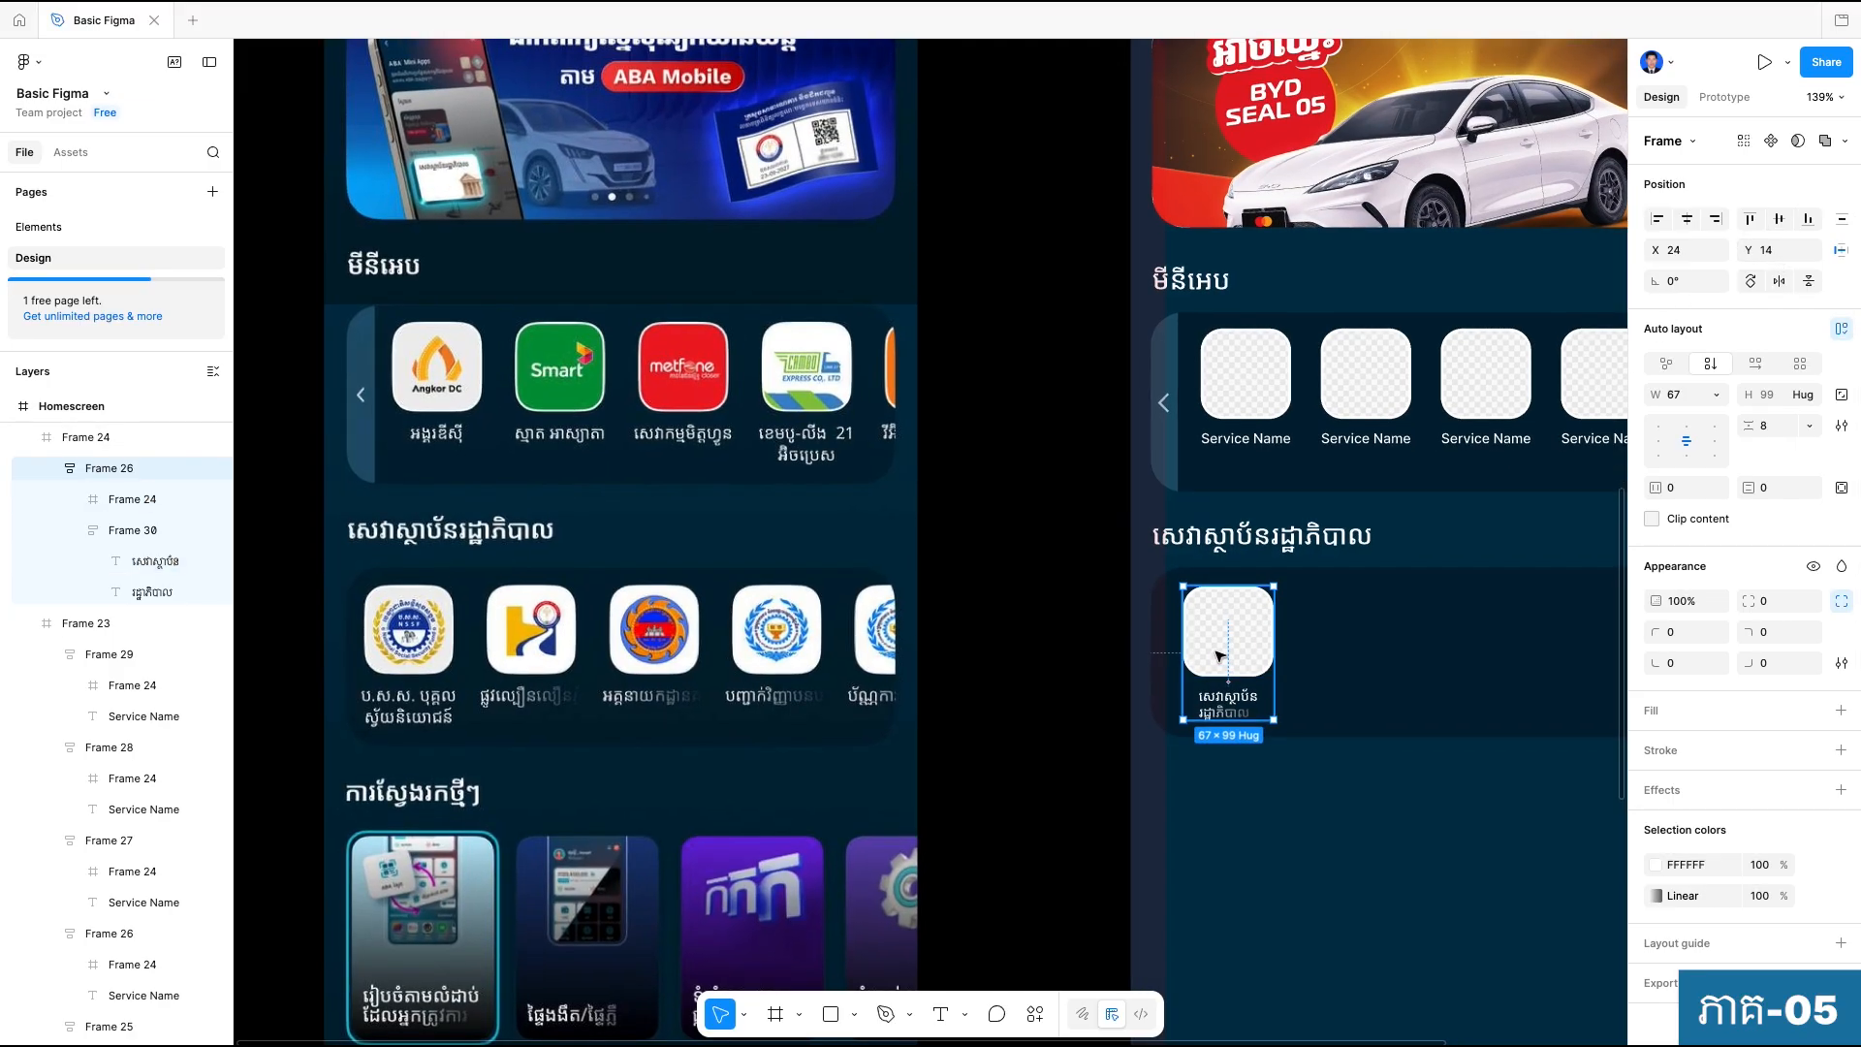
drag(1236, 635, 1223, 634)
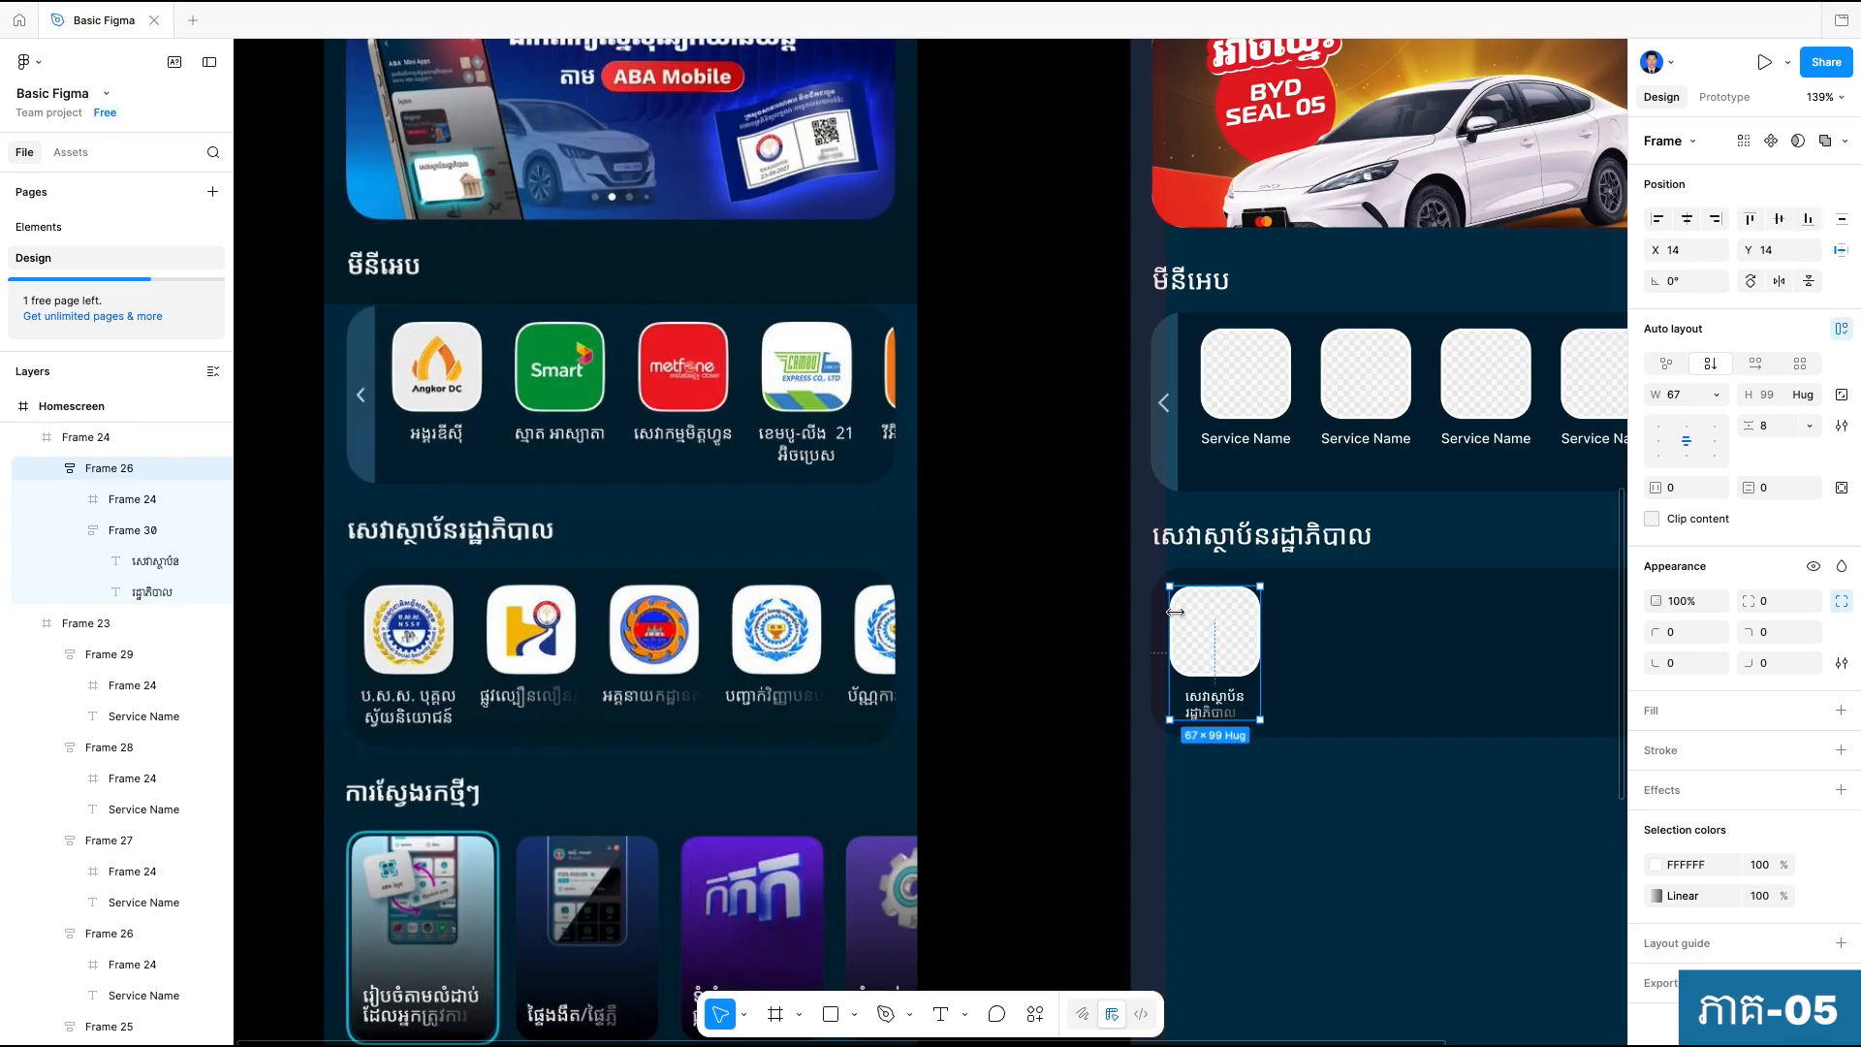
Duplicate the Khmer-labelled tile beside the original and widen the gap so the copy sits at X 105.
drag(1210, 635, 1323, 637)
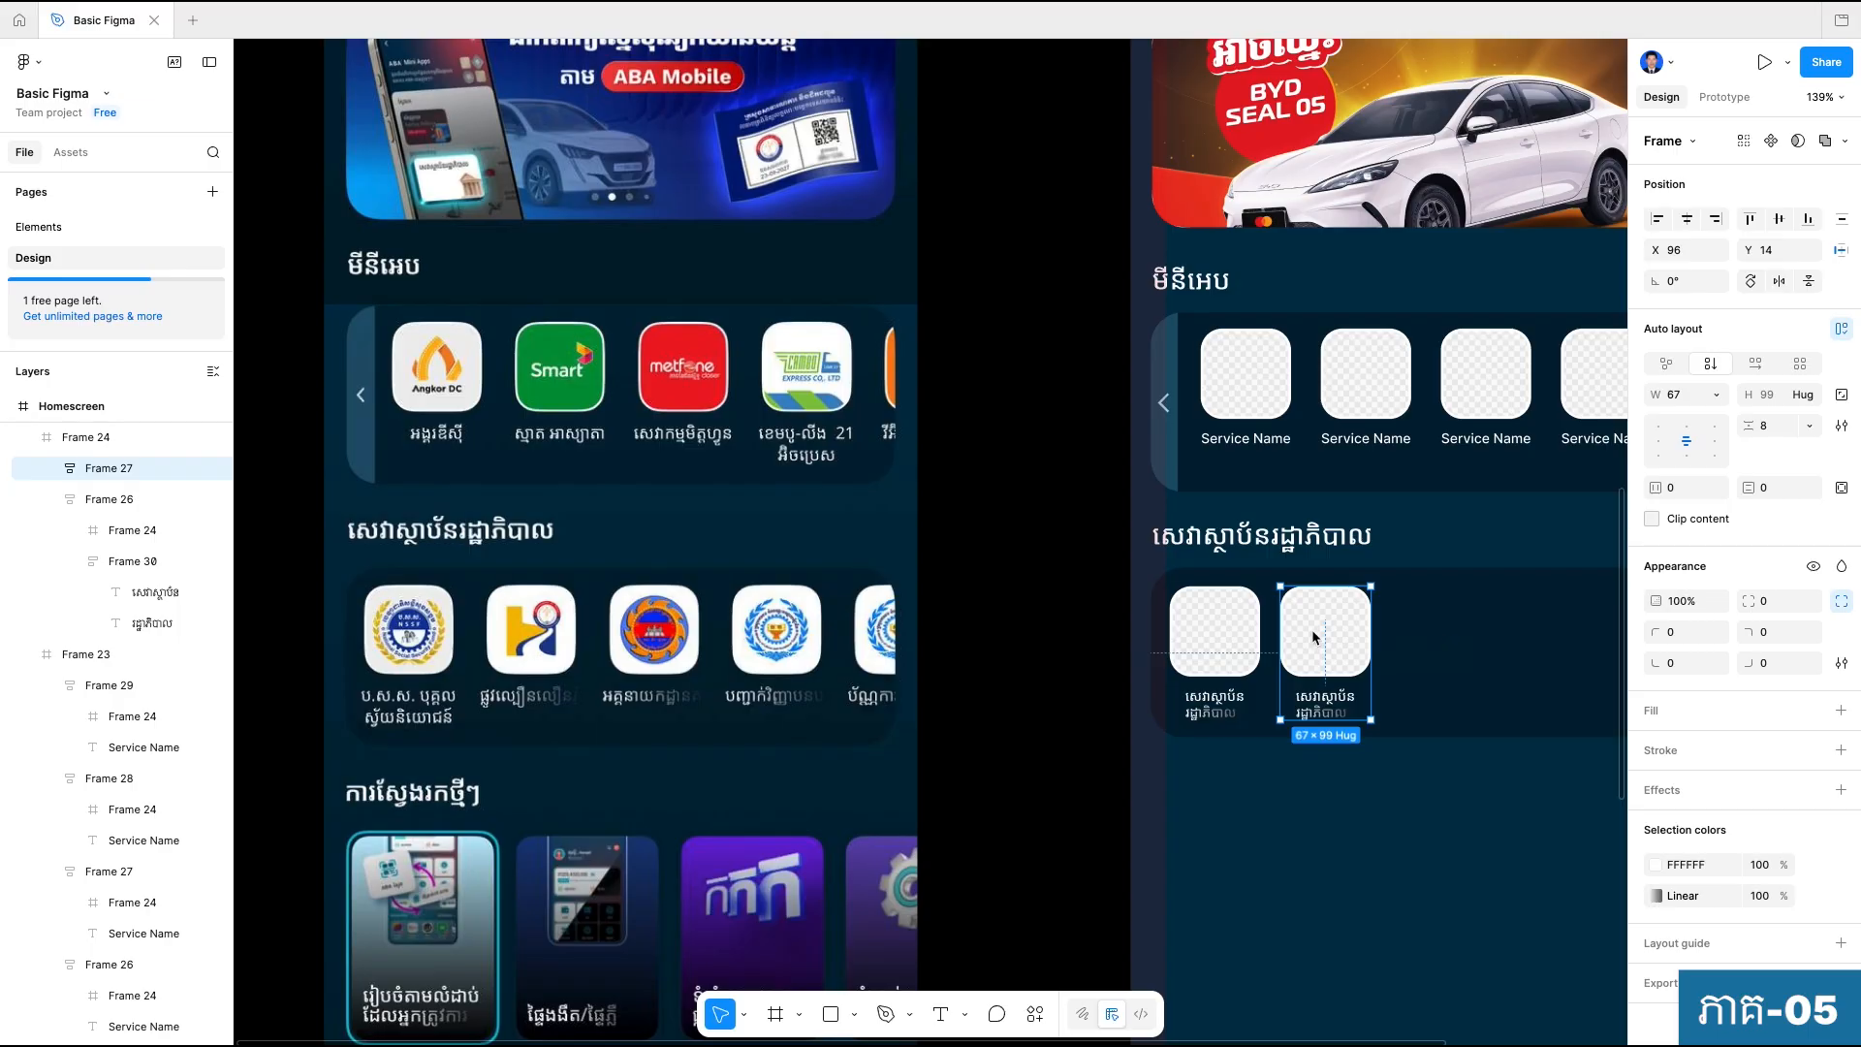
shift+click(1252, 641)
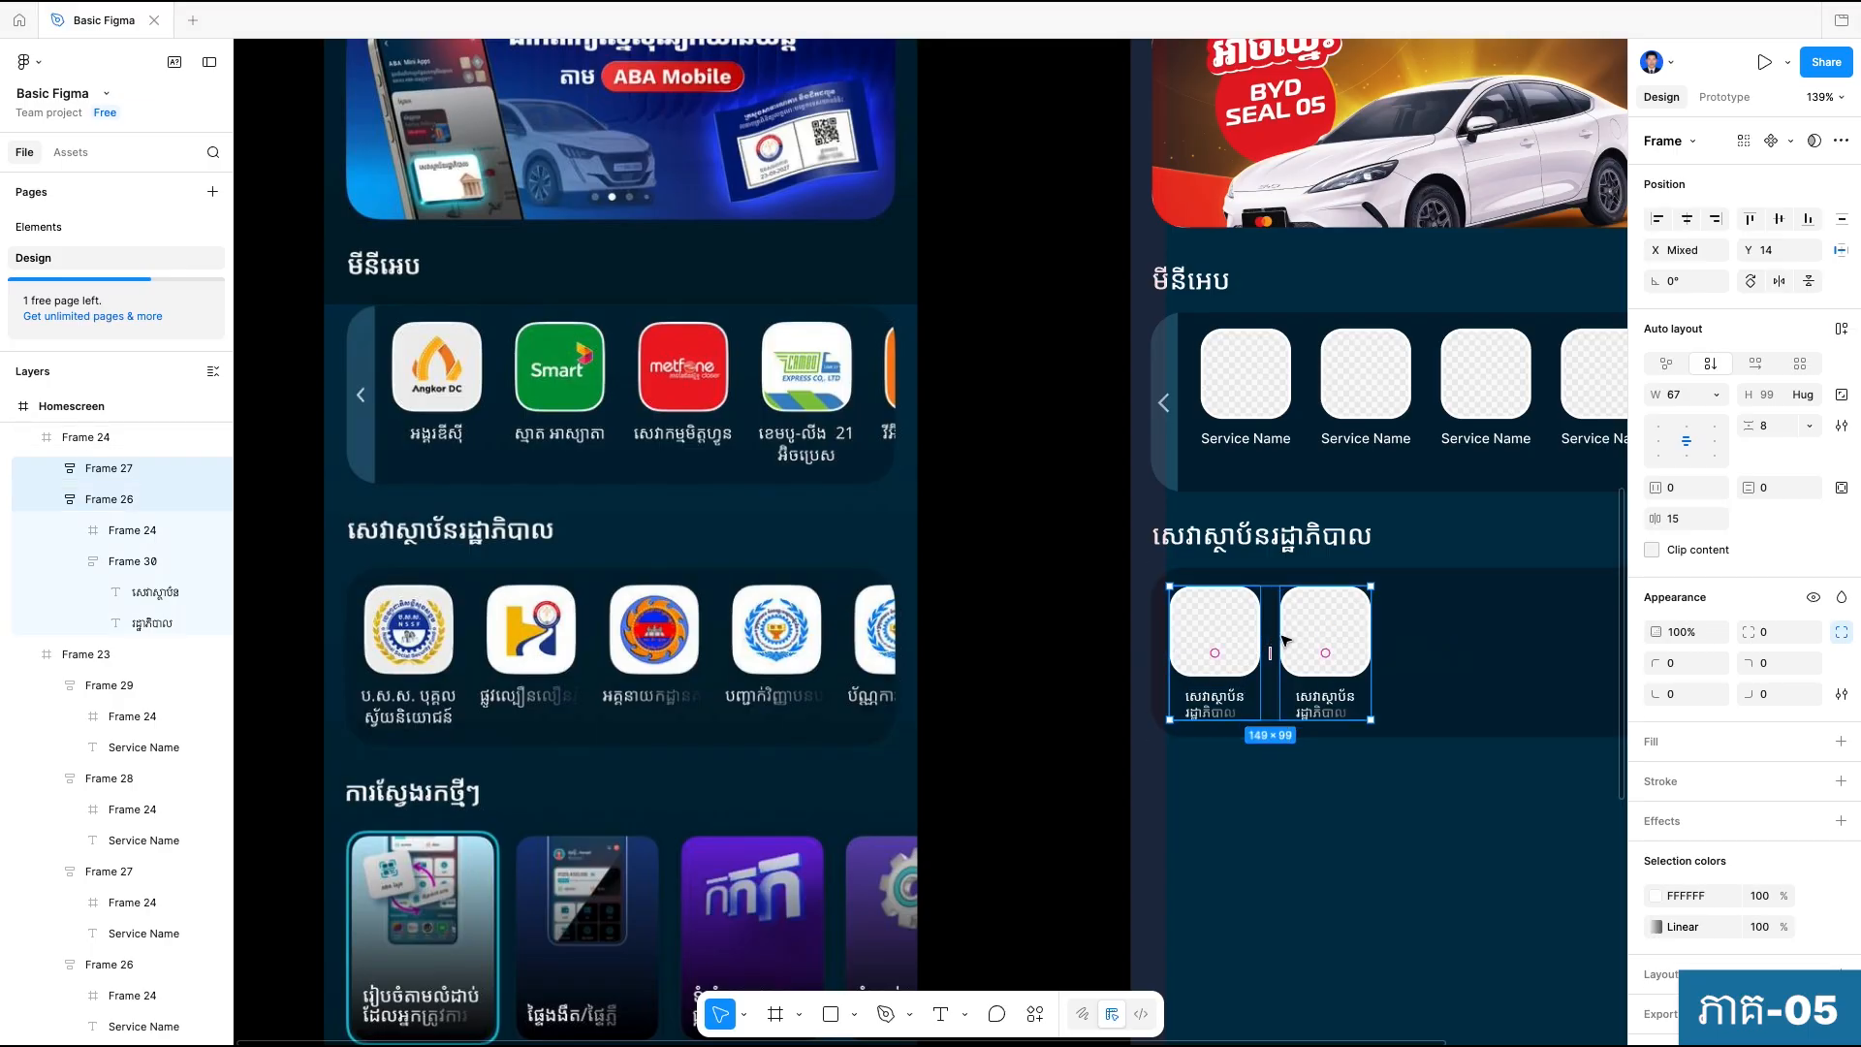
drag(1276, 656, 1289, 657)
click(1337, 800)
scroll(1260, 834, right, 3)
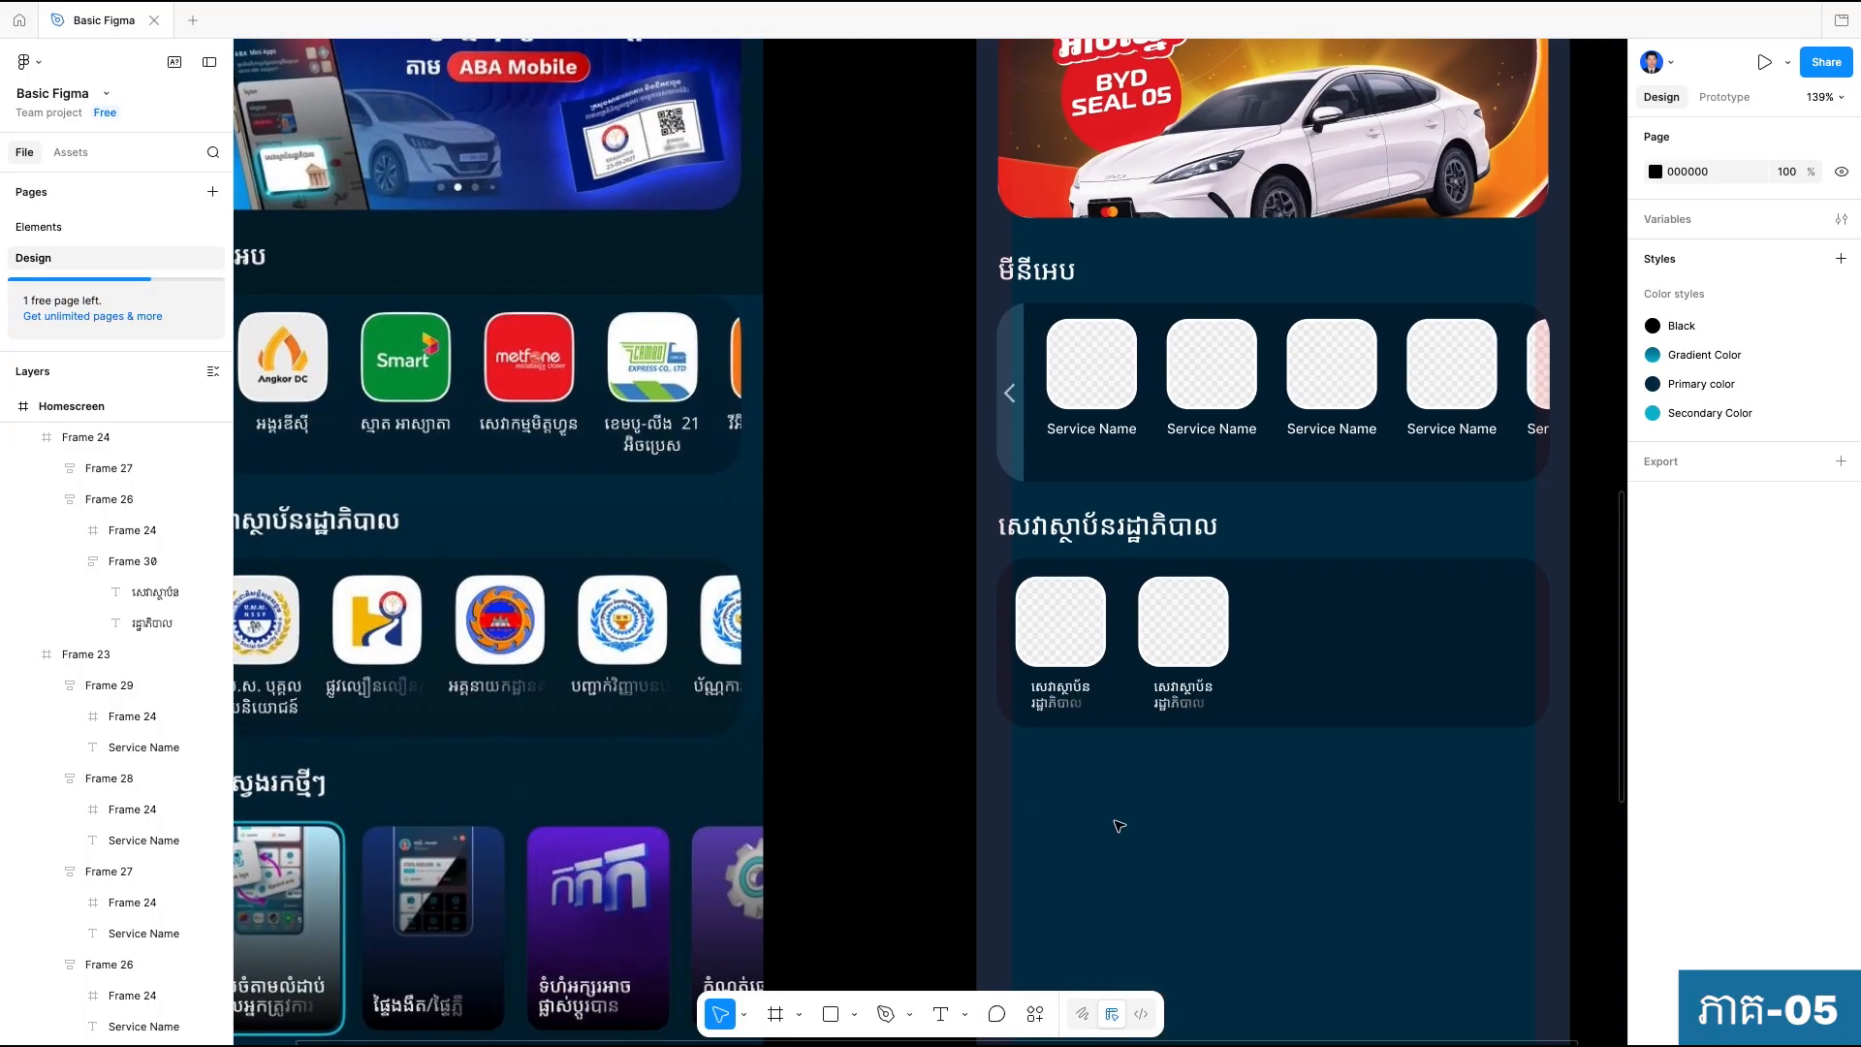
Copy the second tile to X 196 and repeat the duplication twice to fill the row to the container's edge.
click(1176, 617)
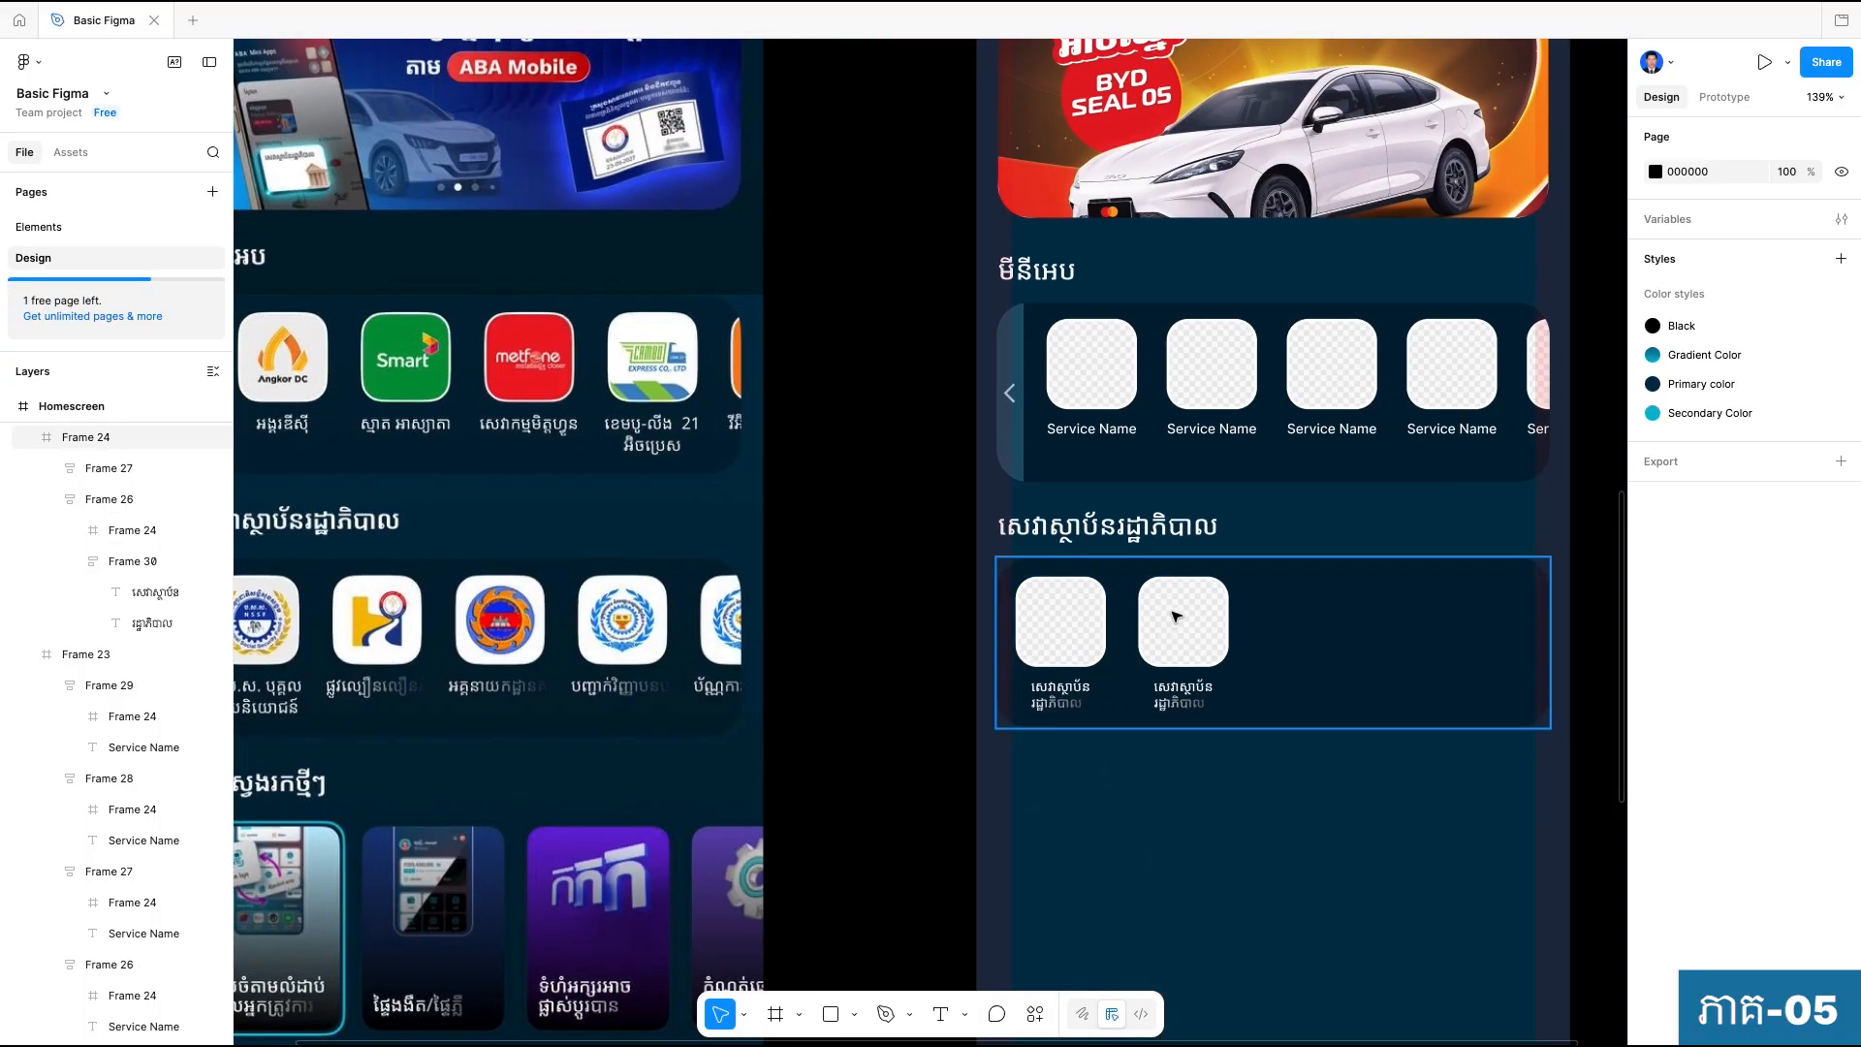
click(1177, 618)
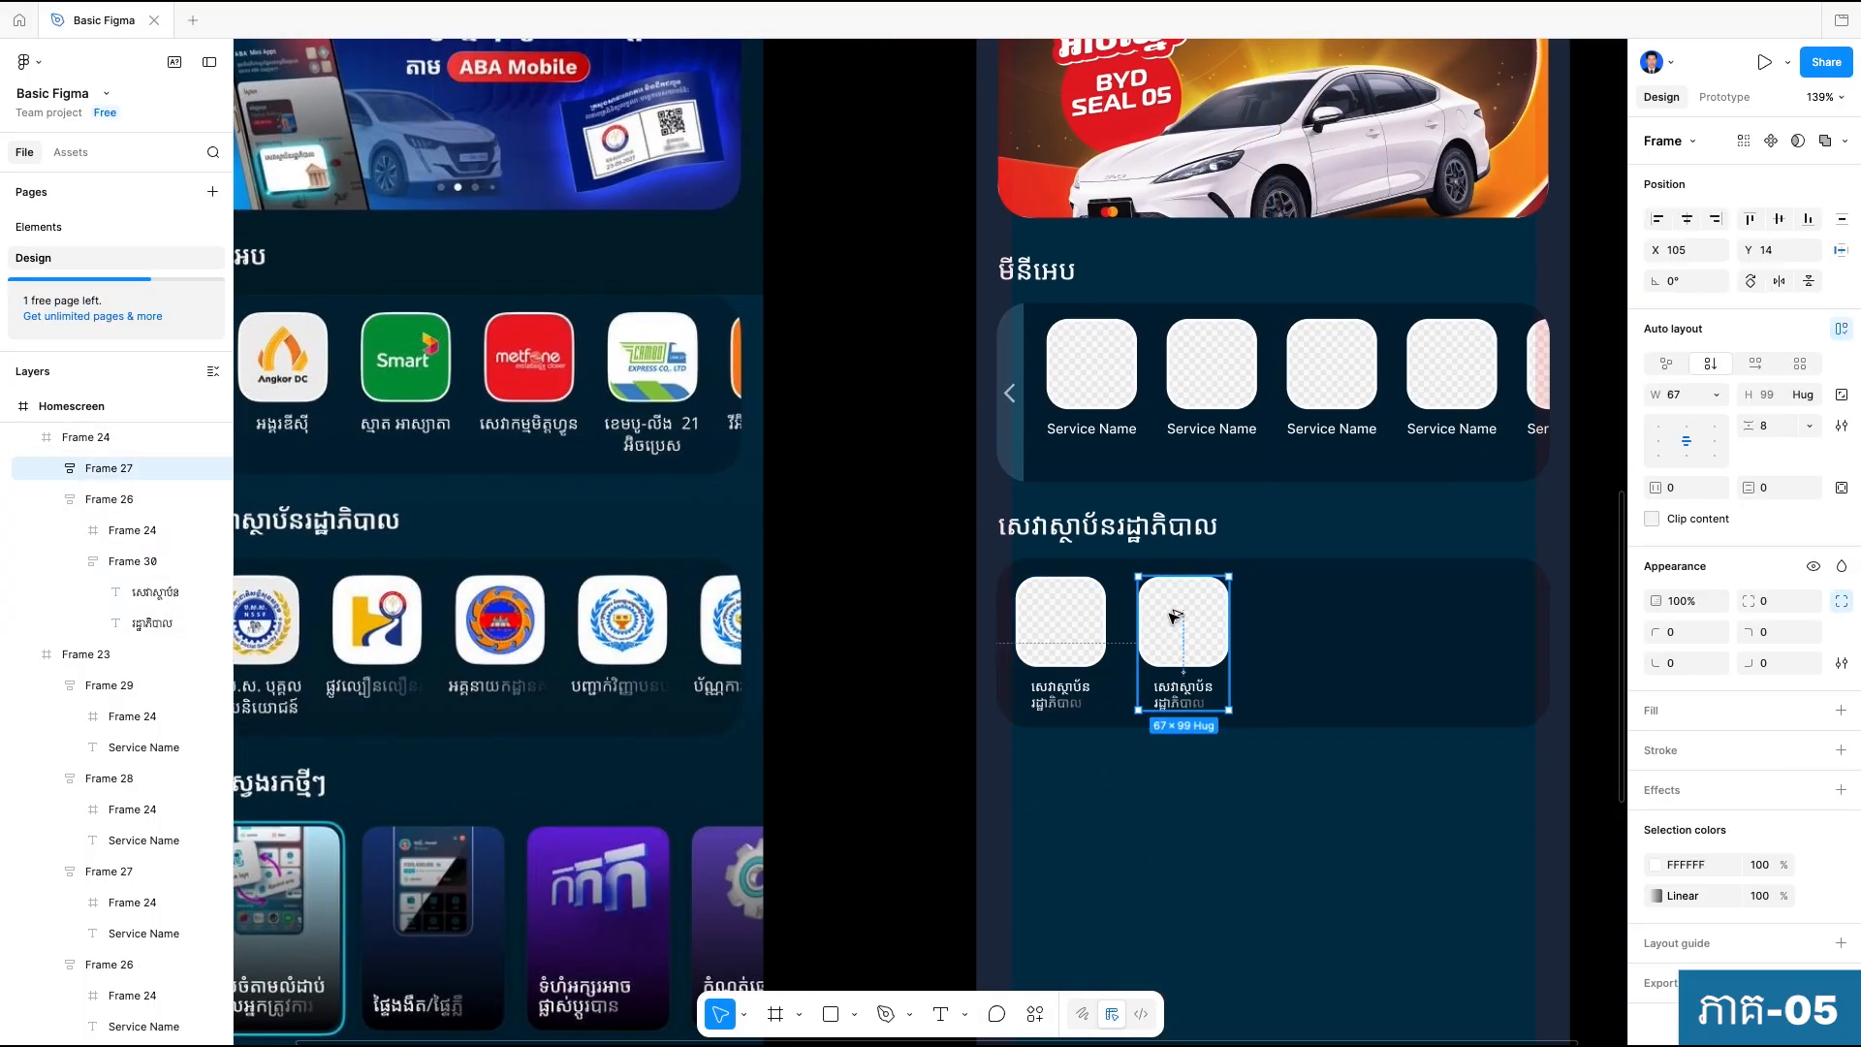
drag(1176, 616, 1292, 618)
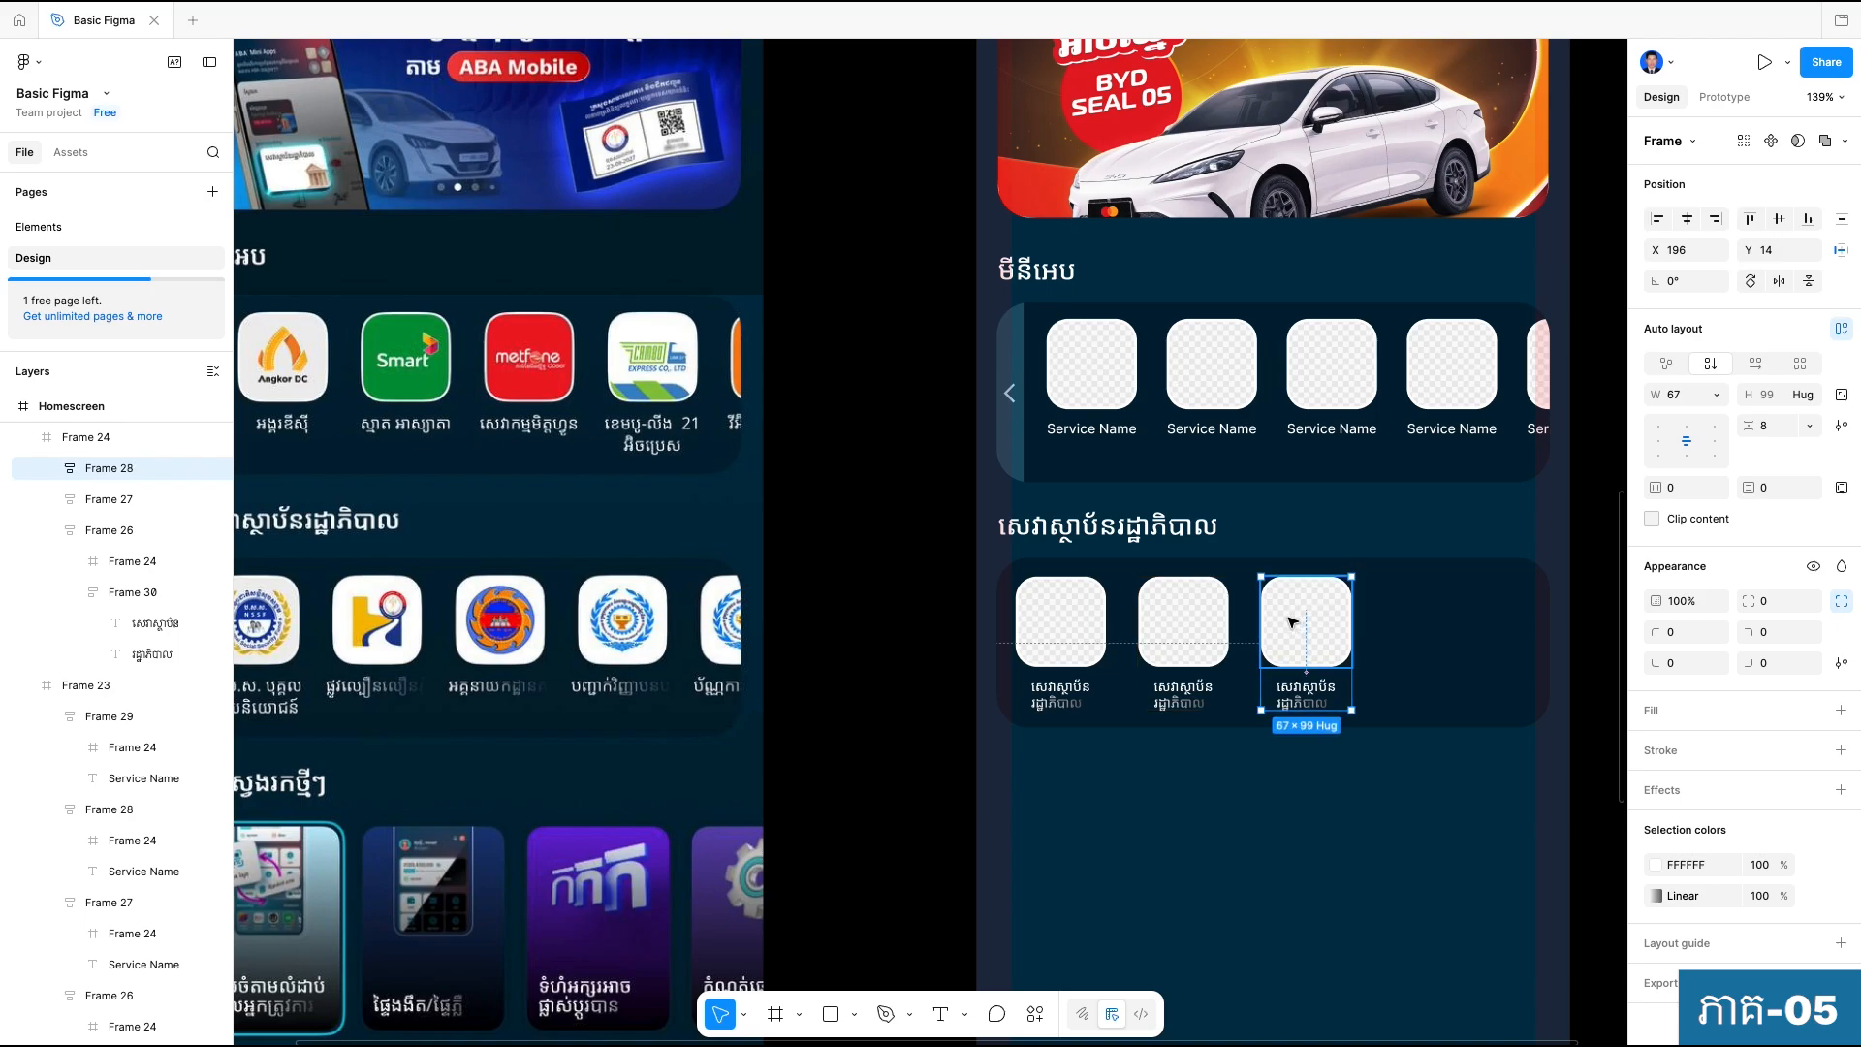
key(ctrl+d)
key(ctrl+d)
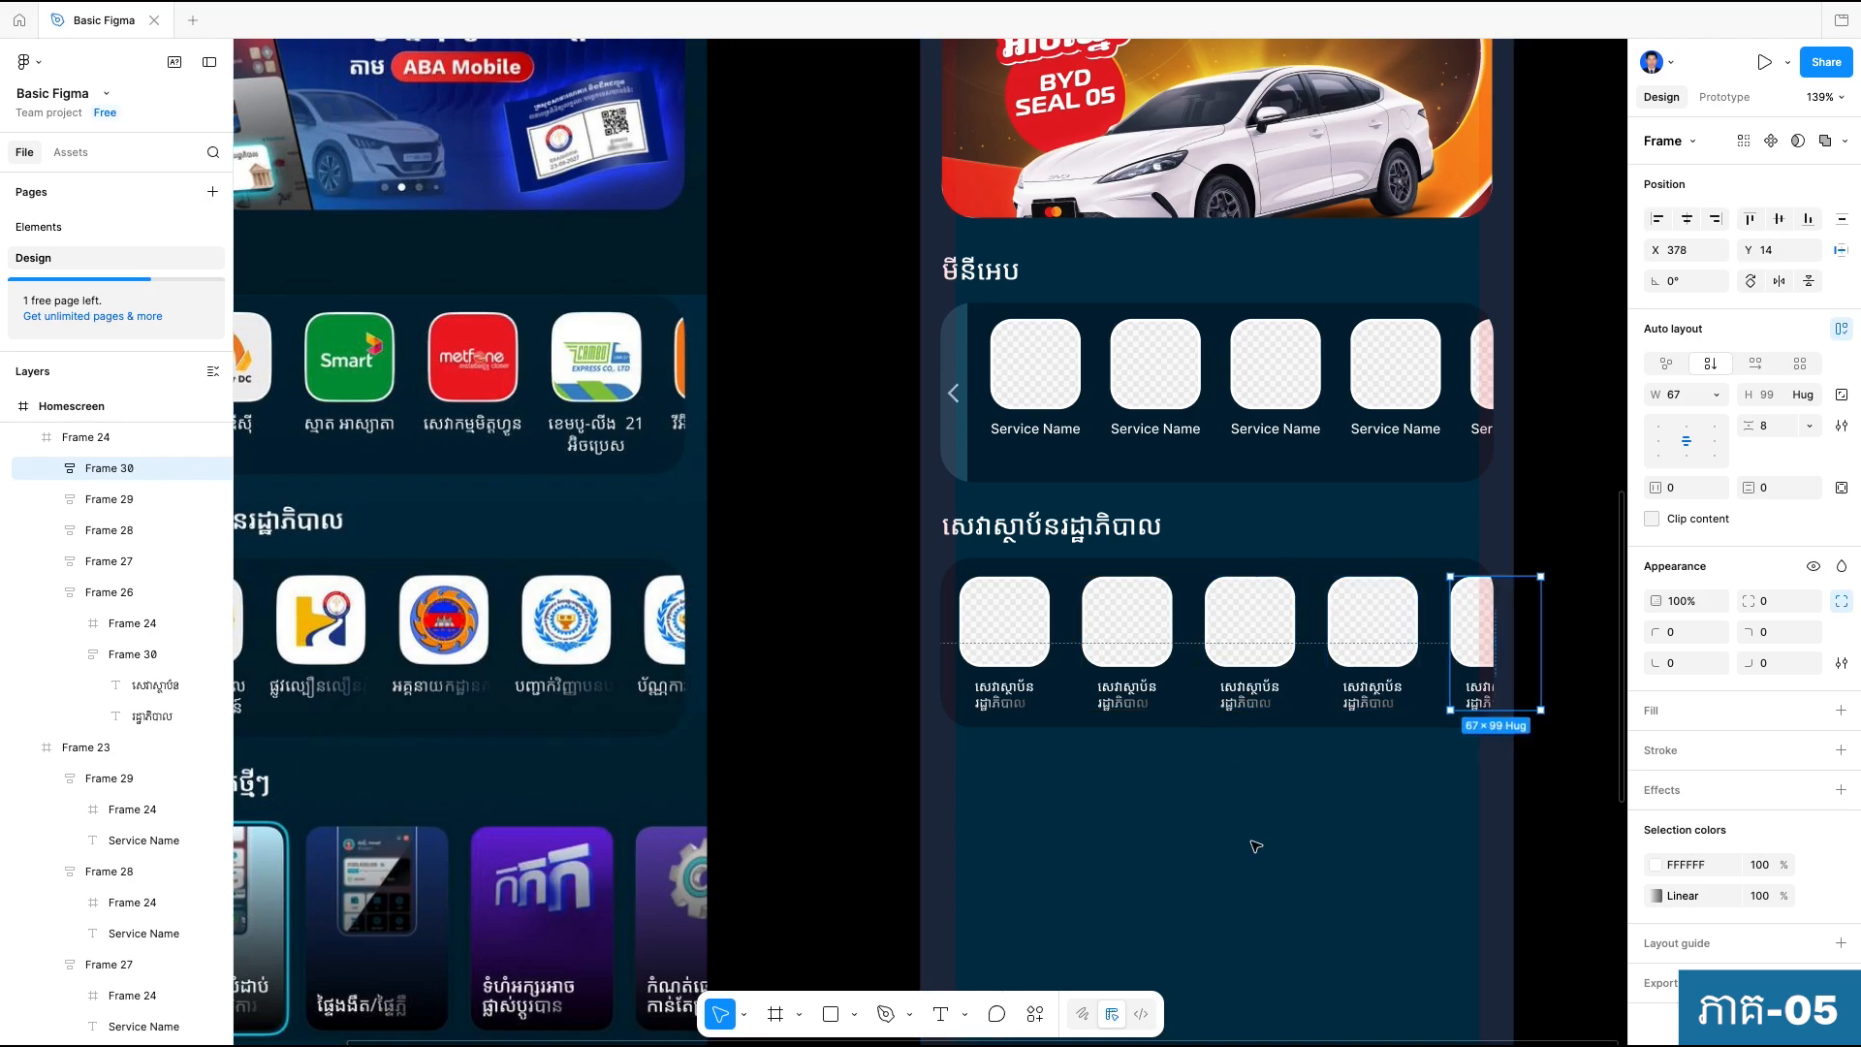
click(1256, 846)
Compare the rebuilt homescreen sections with the reference design and review the sections still missing below them.
scroll(1231, 804, down, 5)
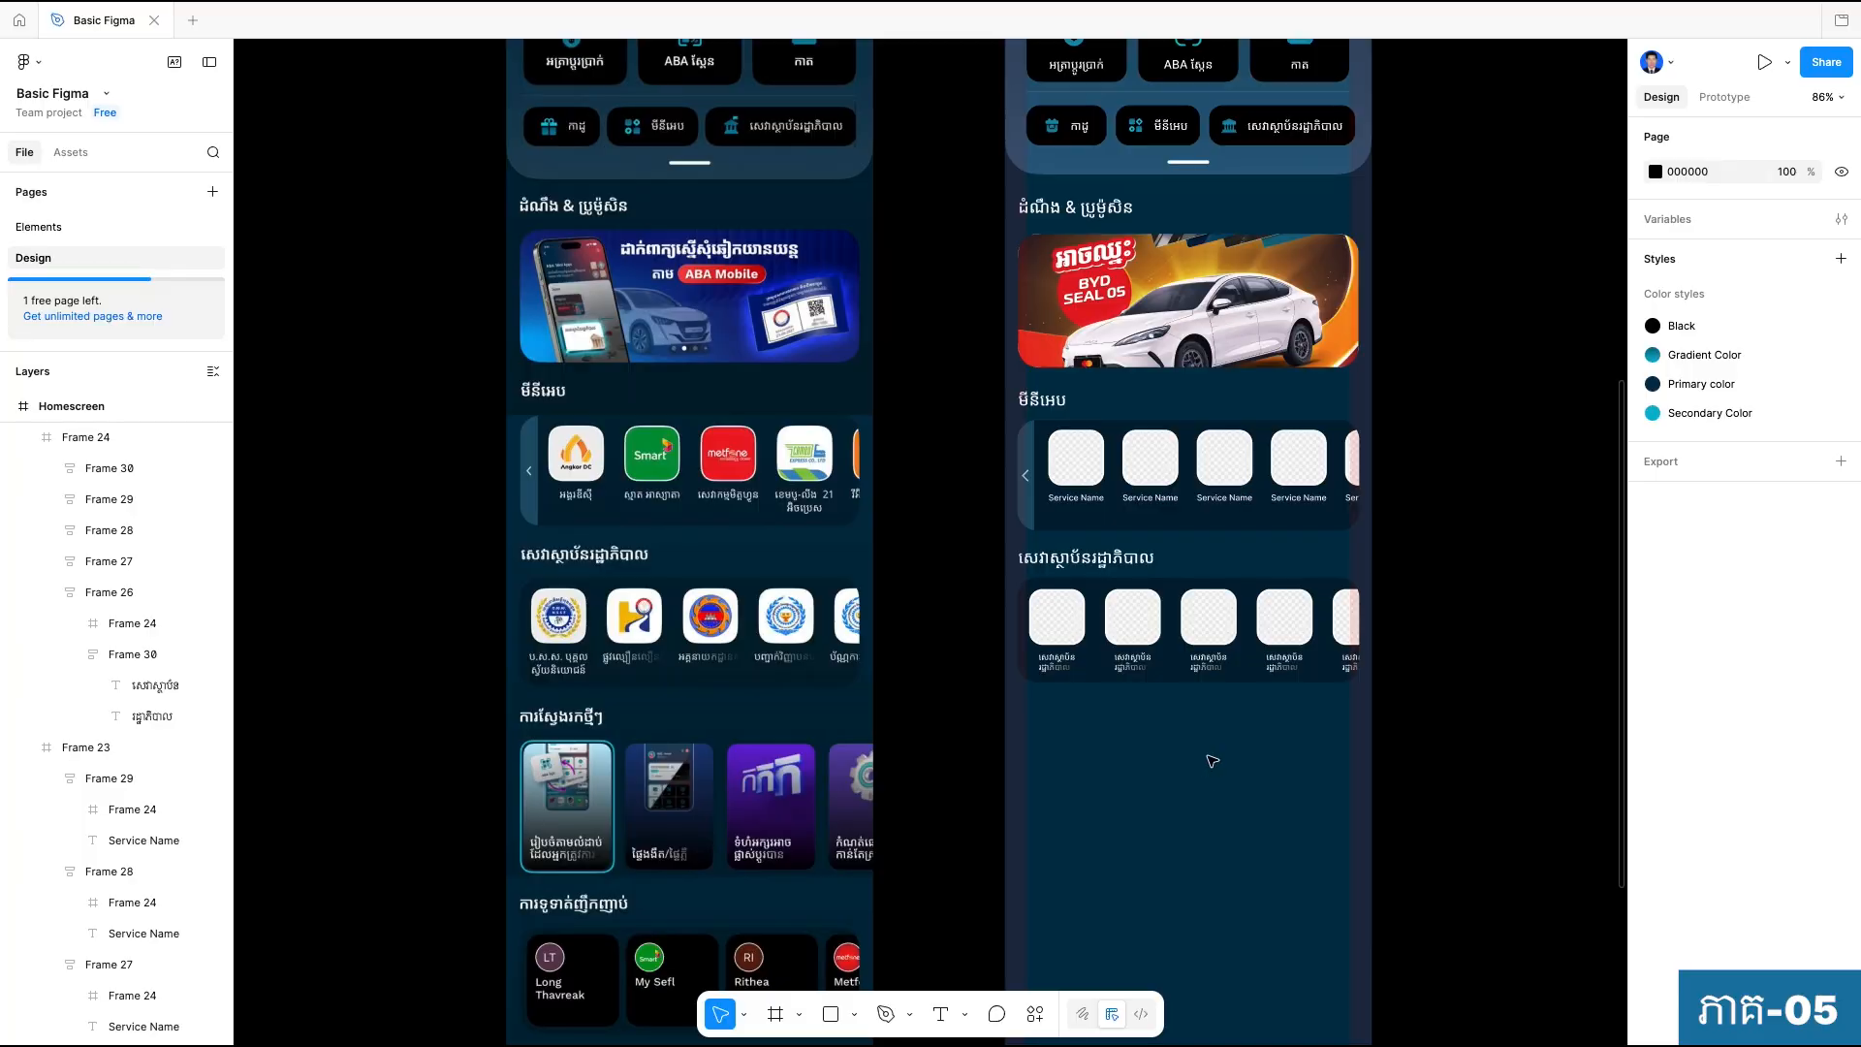
drag(1203, 772, 1208, 540)
drag(1196, 656, 1140, 551)
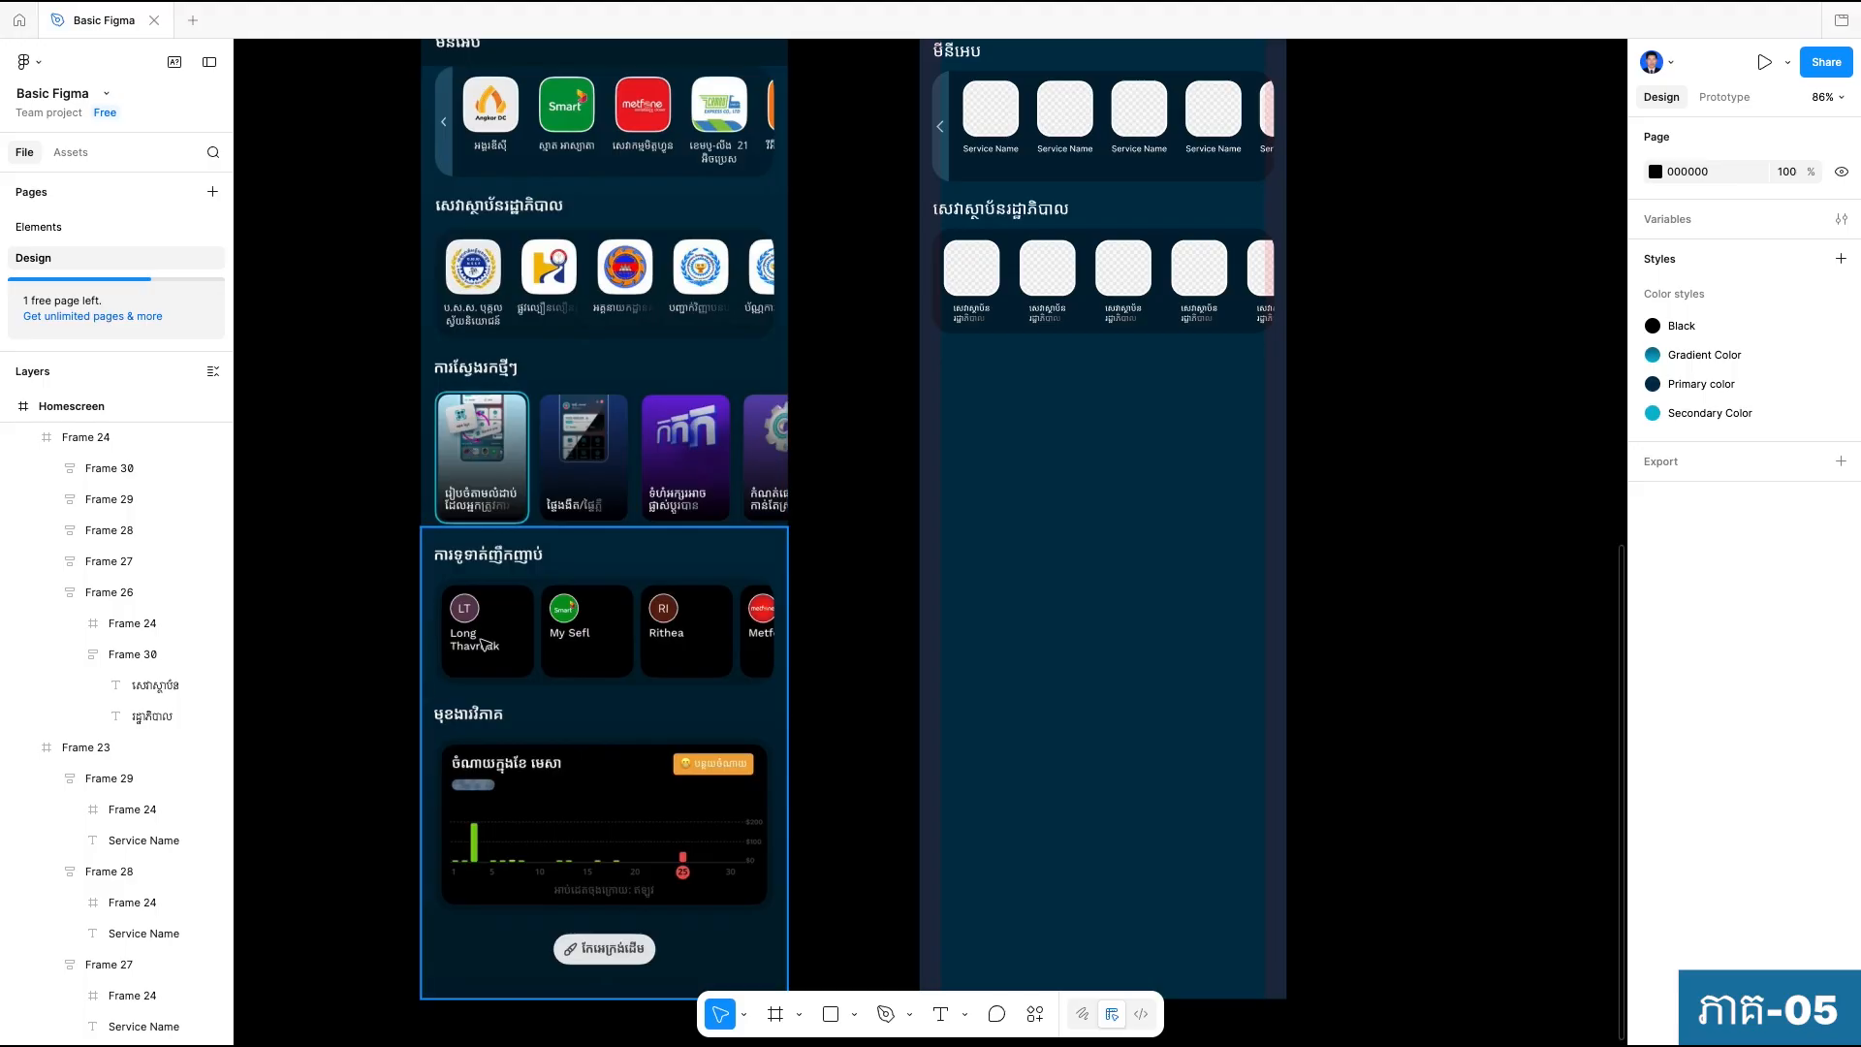
scroll(1025, 740, up, 5)
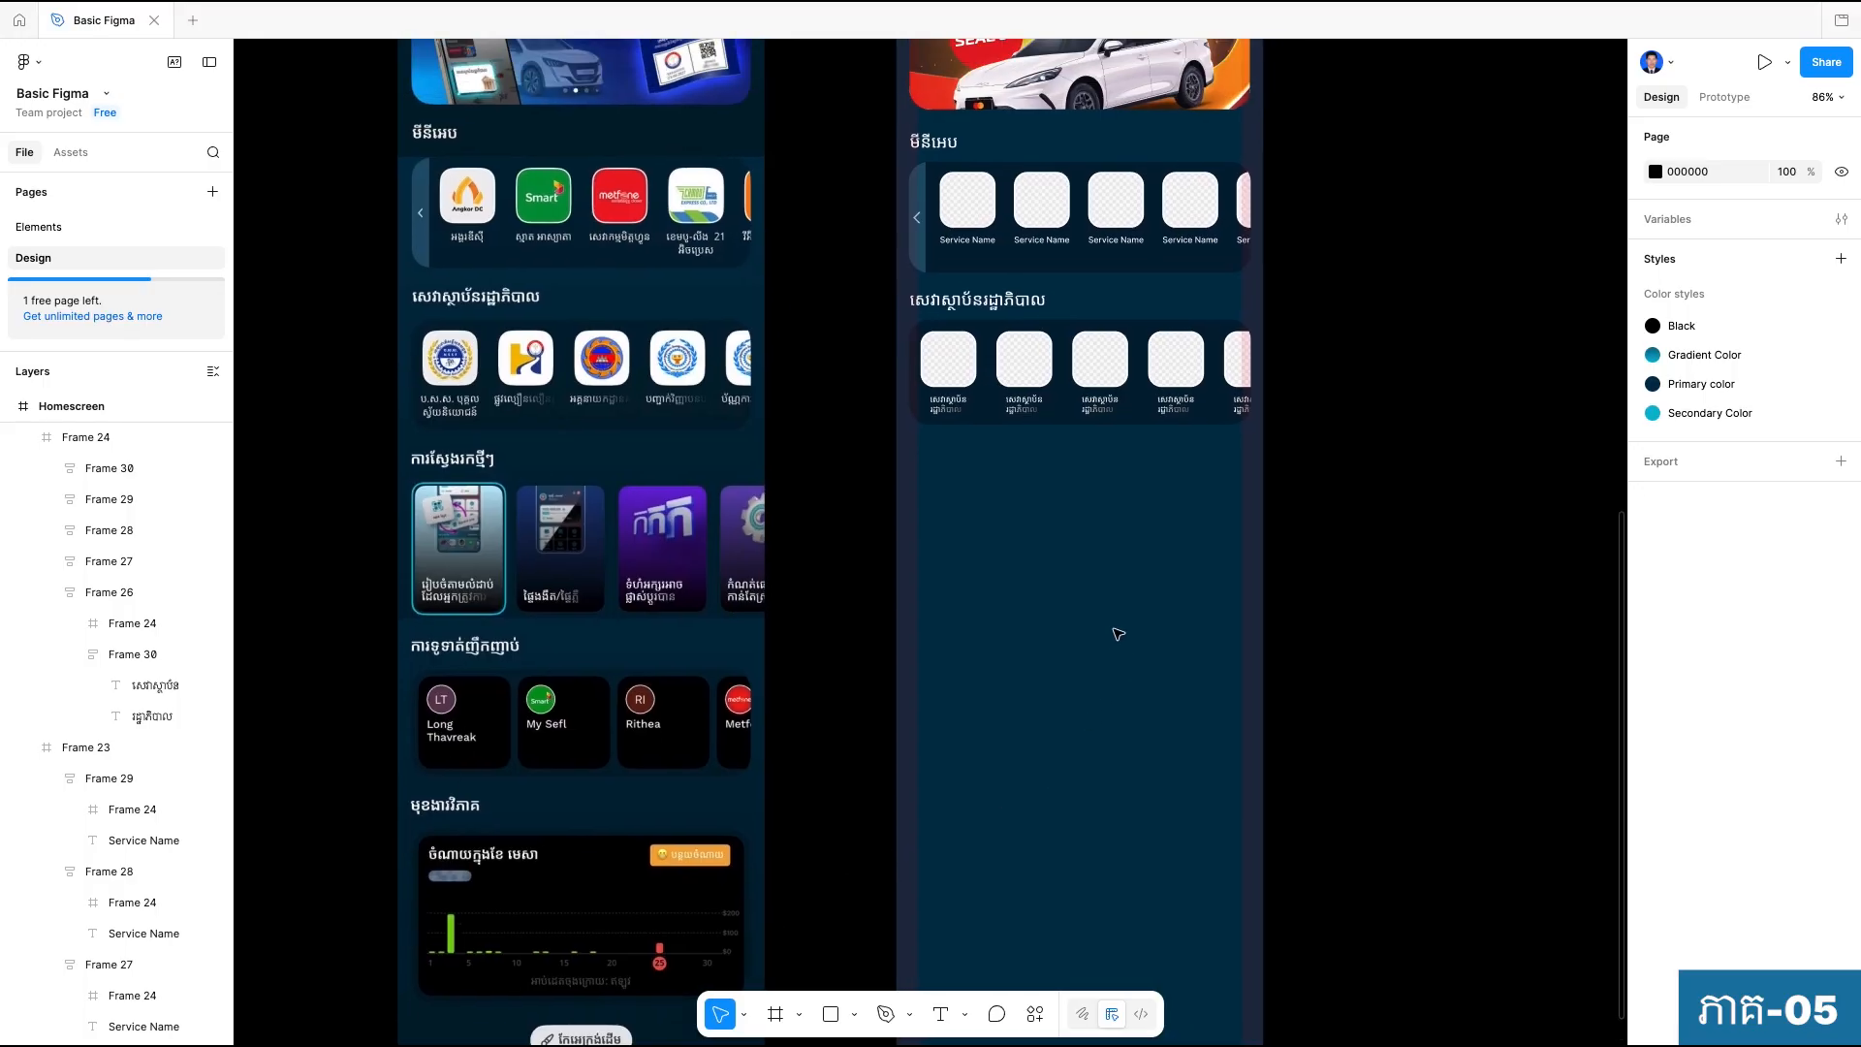
scroll(1340, 673, up, 5)
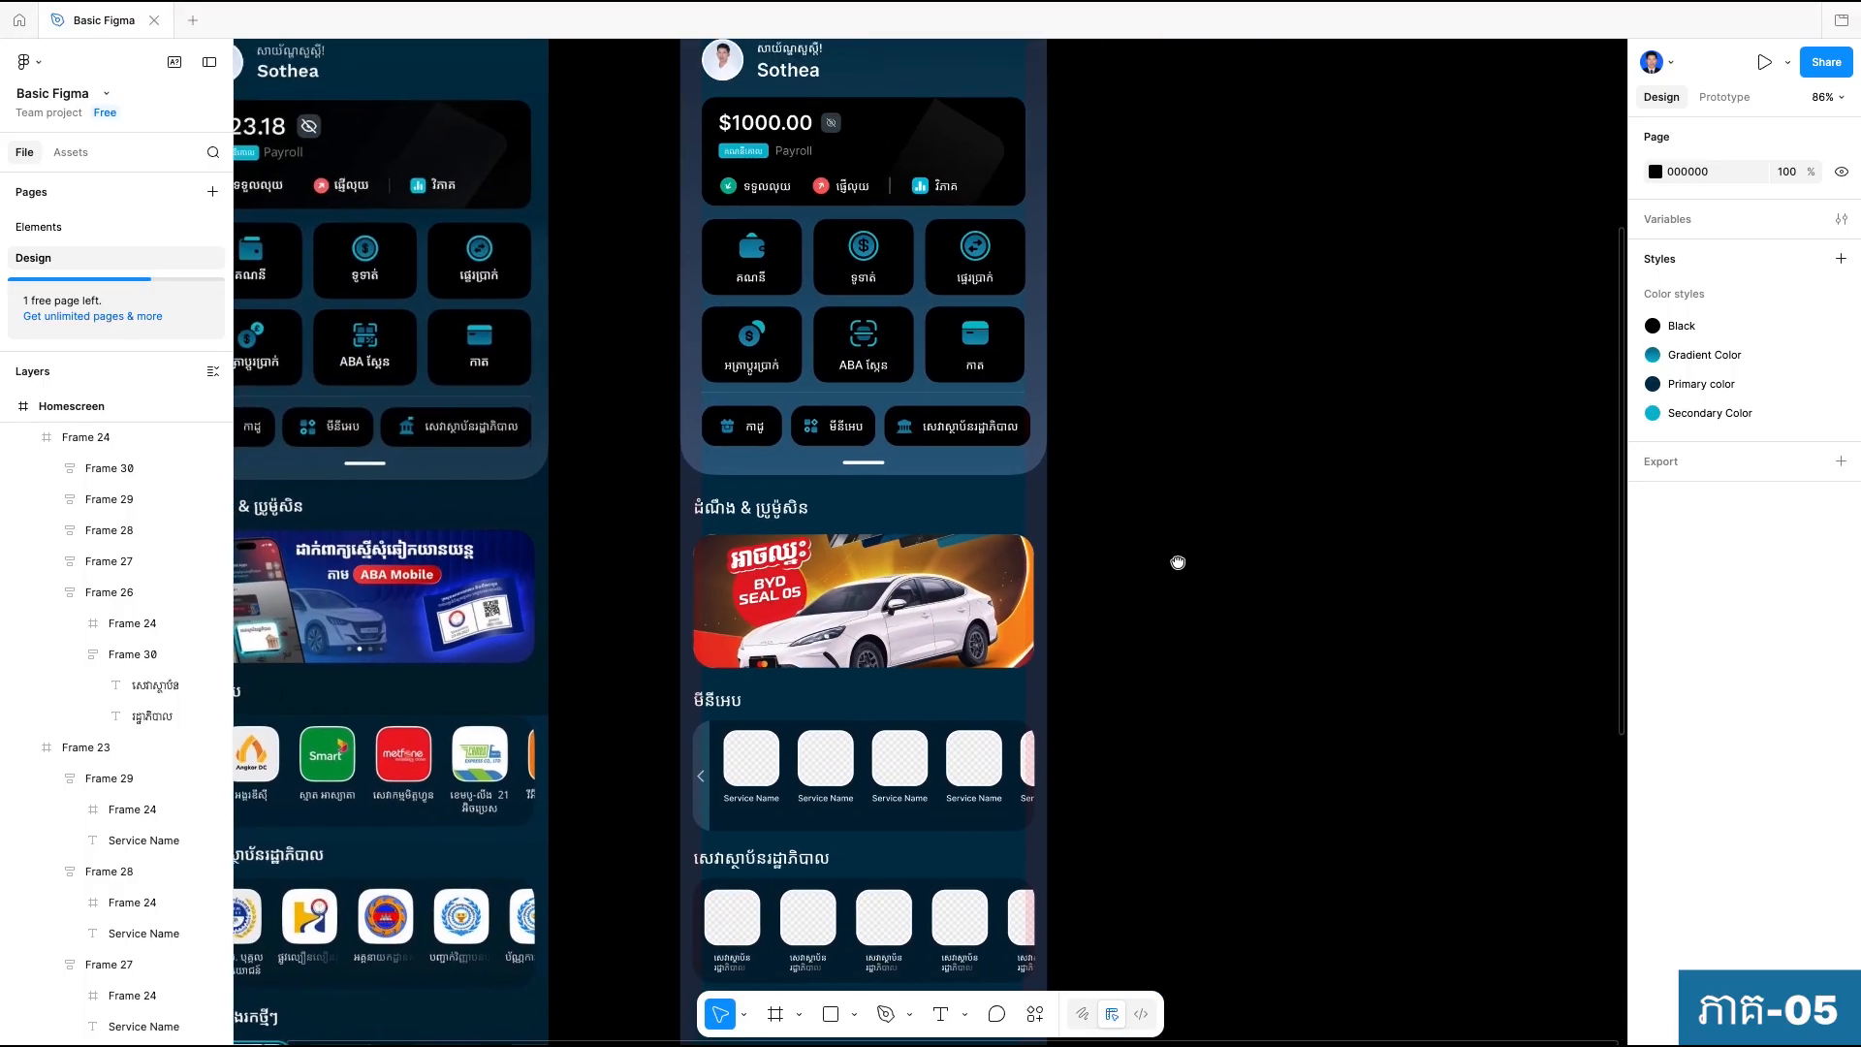
scroll(1202, 575, down, 1)
ctrl+scroll(1223, 519, down, 5)
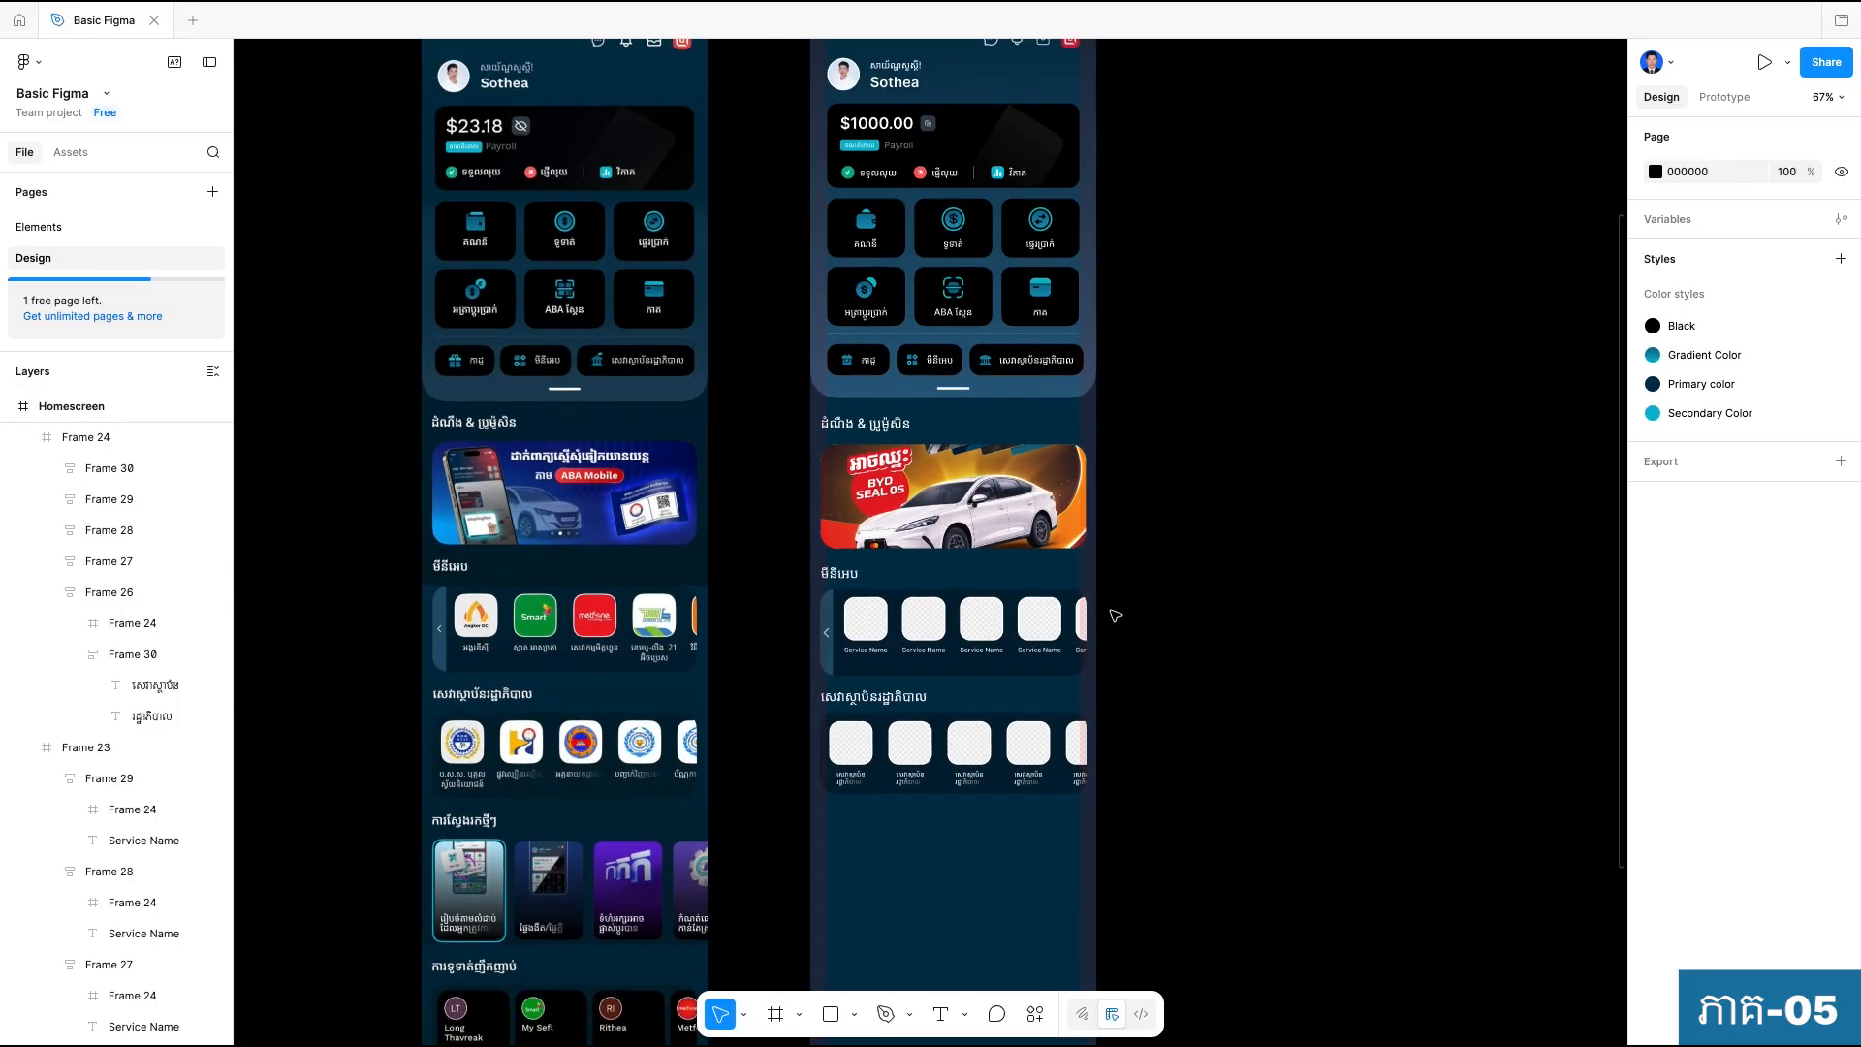
ctrl+scroll(1162, 733, up, 3)
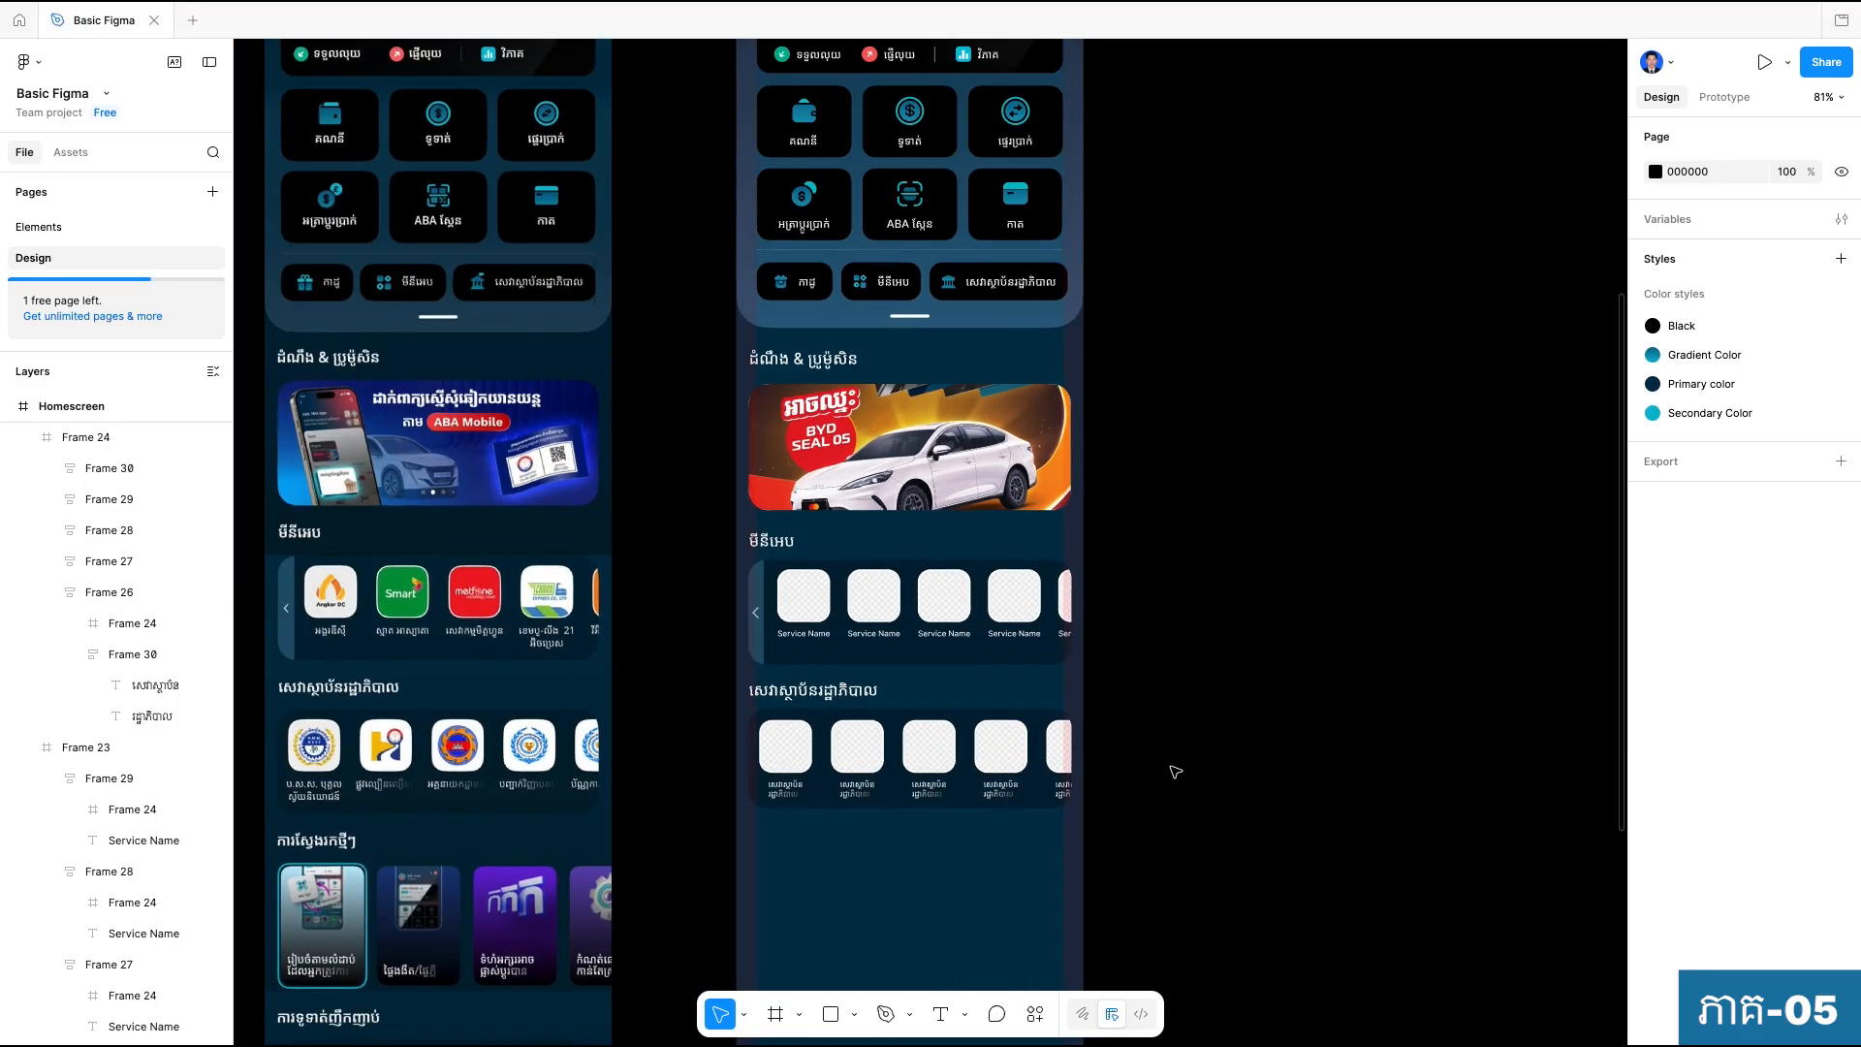
scroll(1144, 793, down, 2)
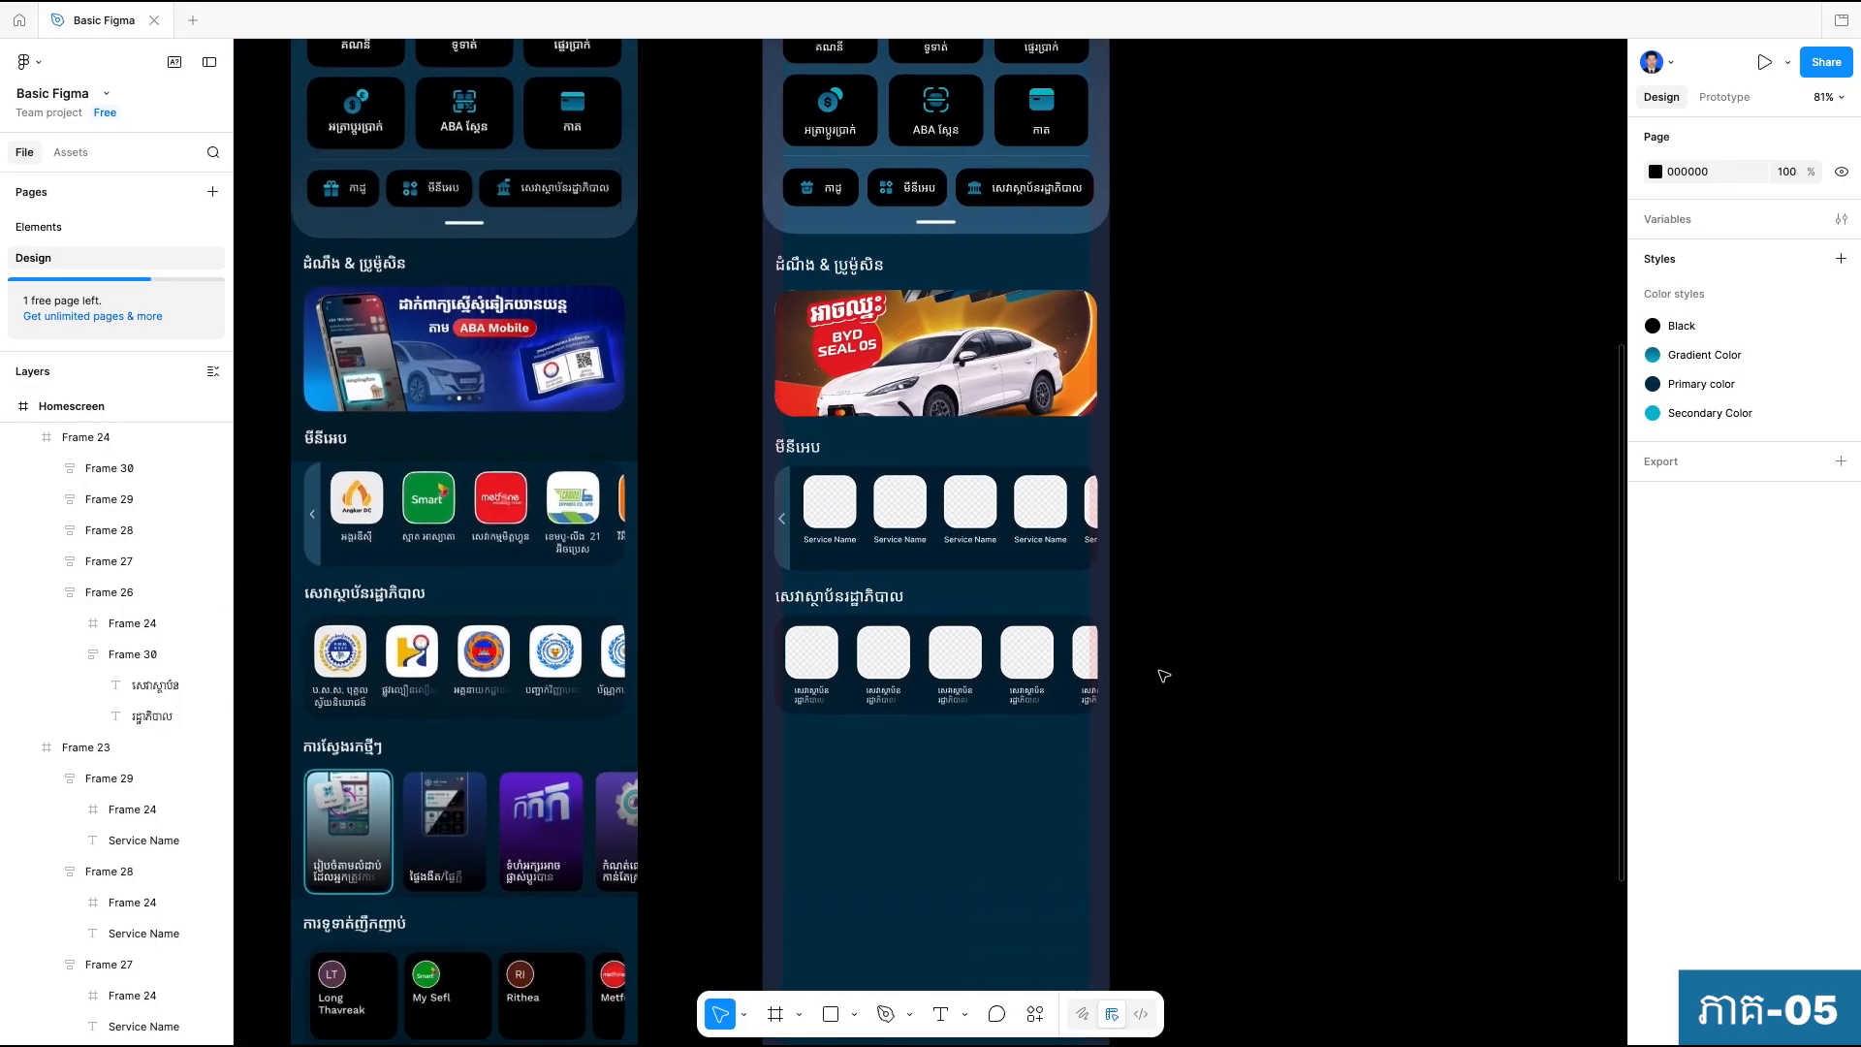